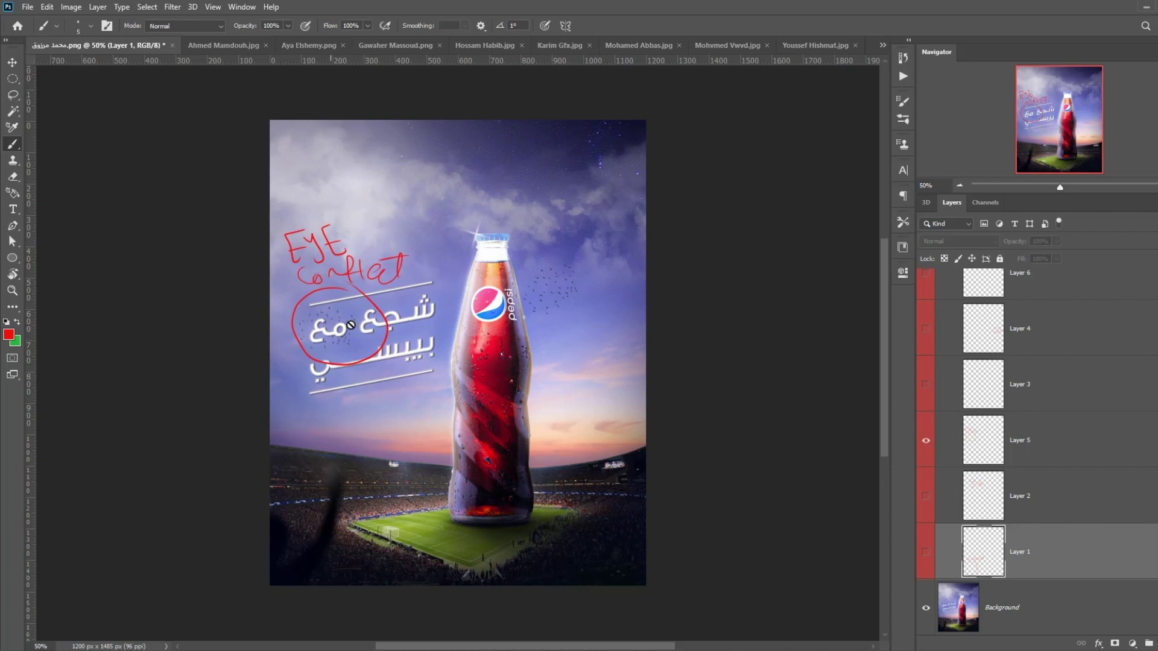
Step: Hide the Layer 5 note and check the Layer 3 mark at the bottle cap, hiding it again
left_click(925, 441)
left_click(926, 384)
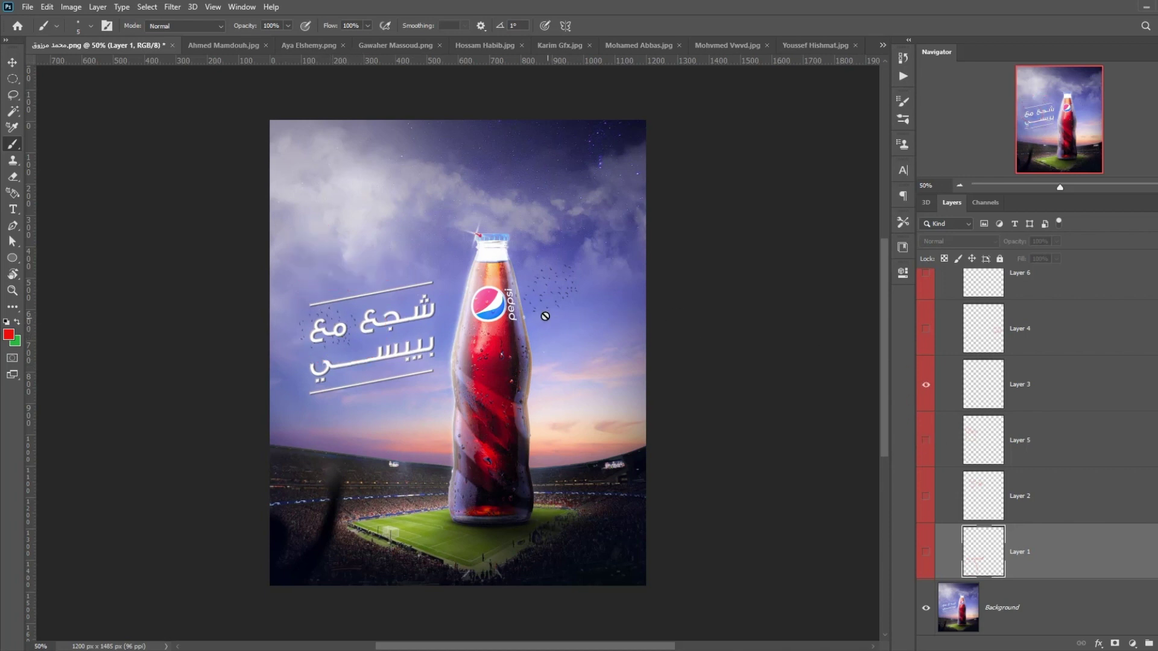
key("ctrl+plus")
left_click_drag(526, 261, 503, 316)
left_click(925, 389)
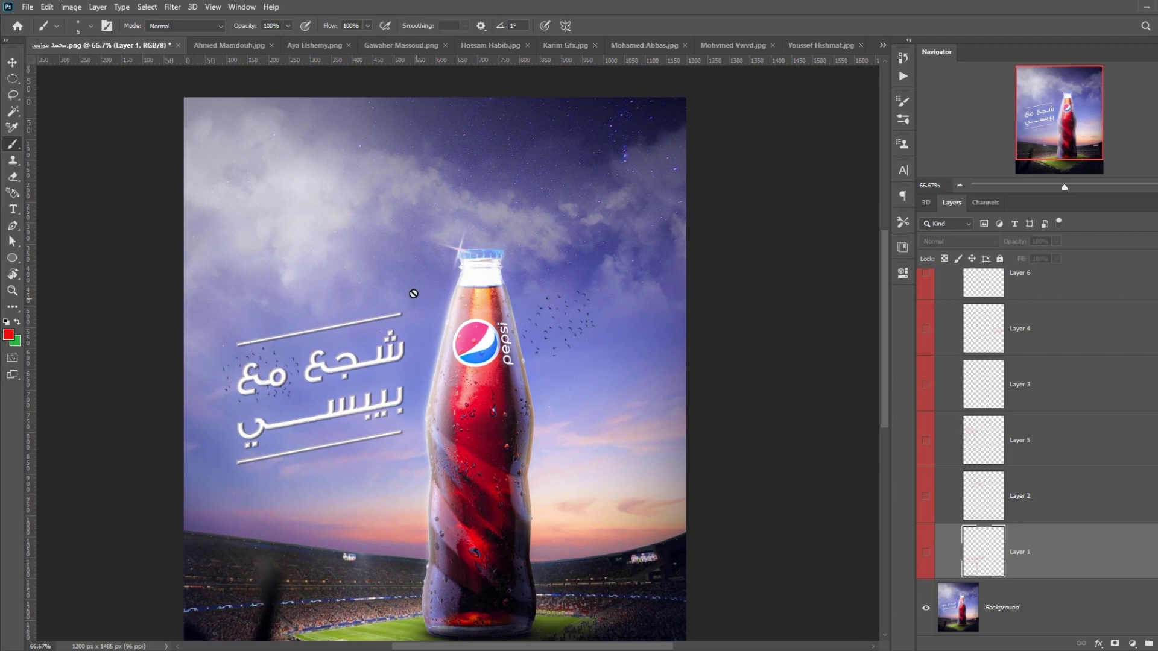
Step: Select Layer 5 and view its eye contact note, and replace it with the Layer 3 mark at the cap
key("ctrl+minus")
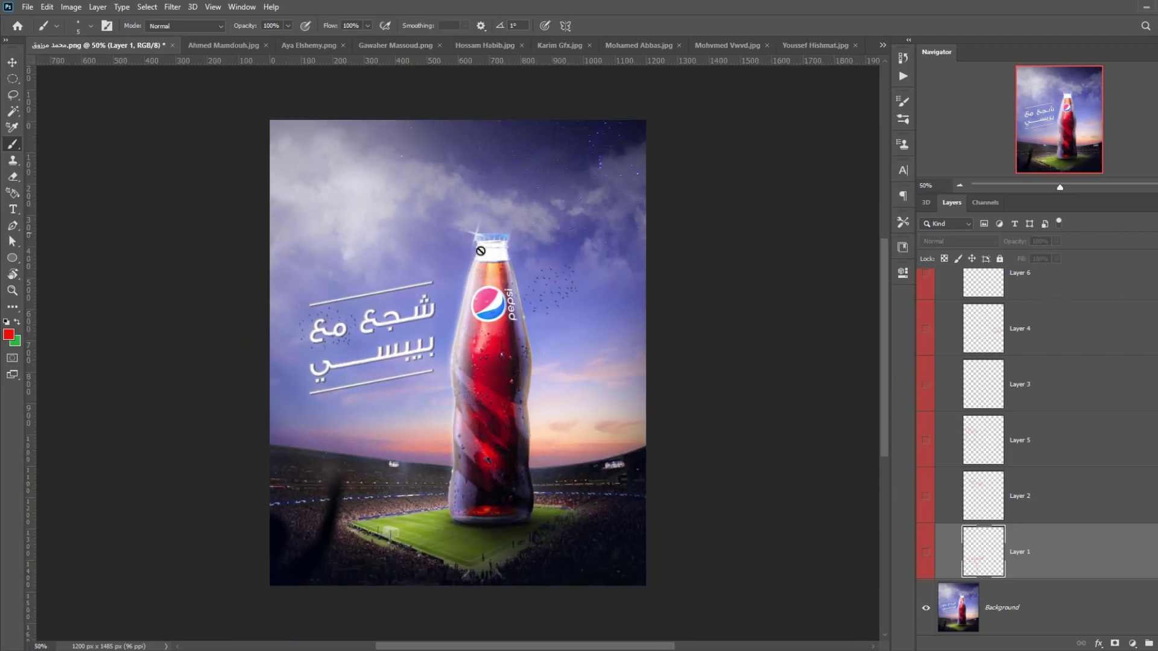
key("ctrl+plus")
key("ctrl+plus")
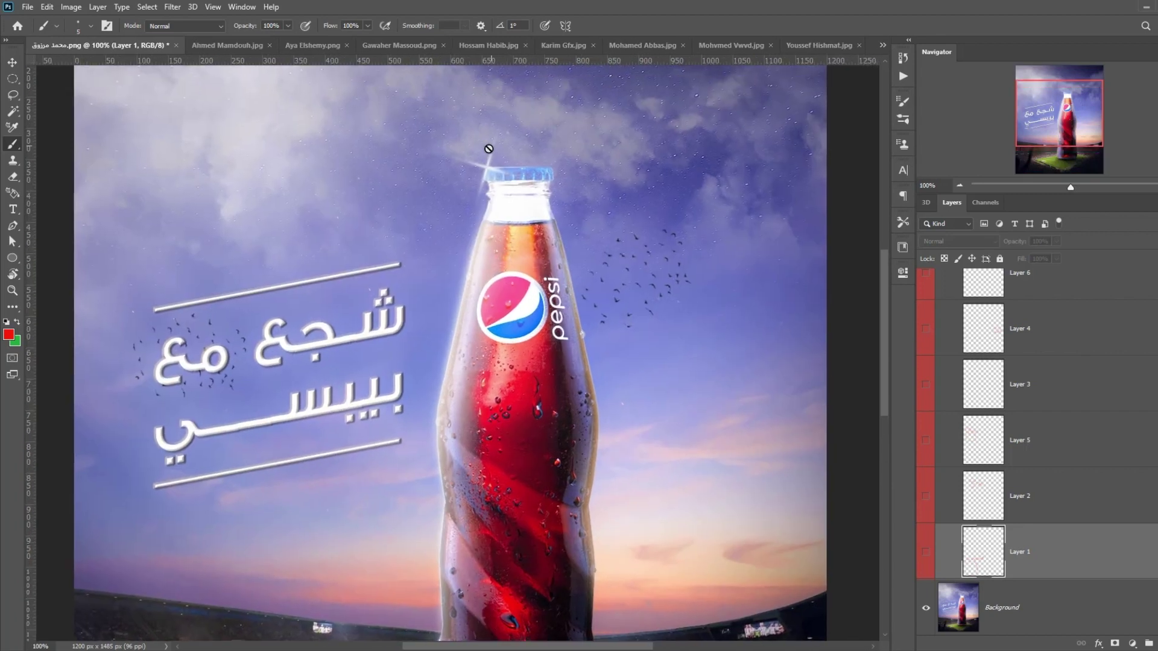
left_click(1011, 441)
left_click(926, 441)
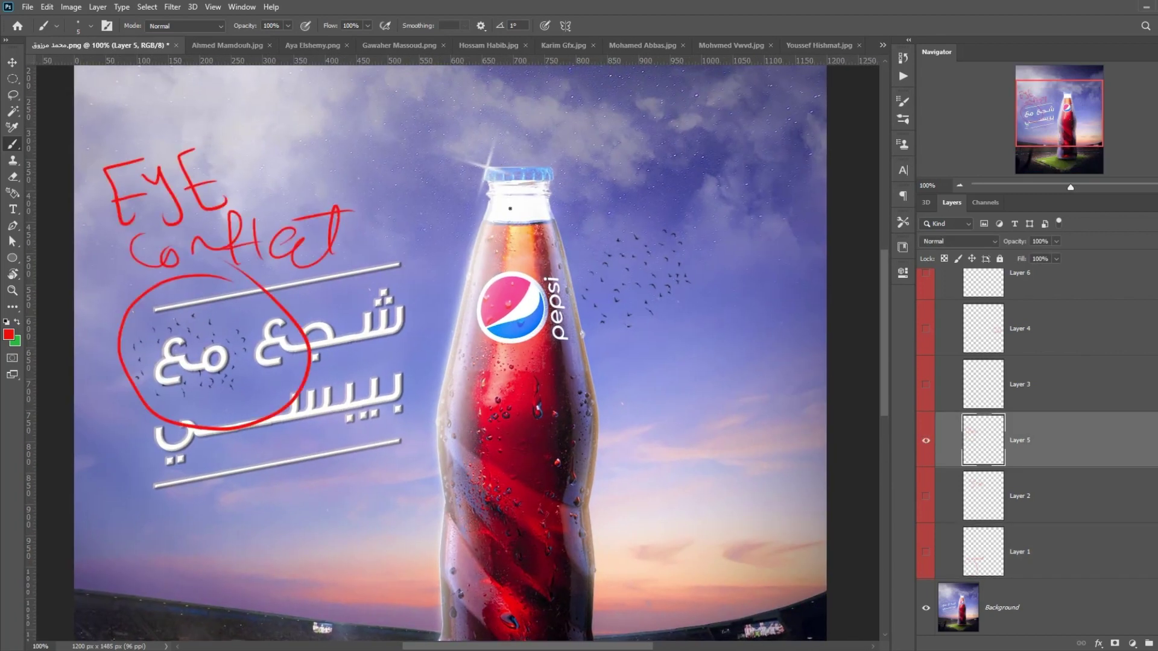
left_click(926, 441)
left_click(926, 384)
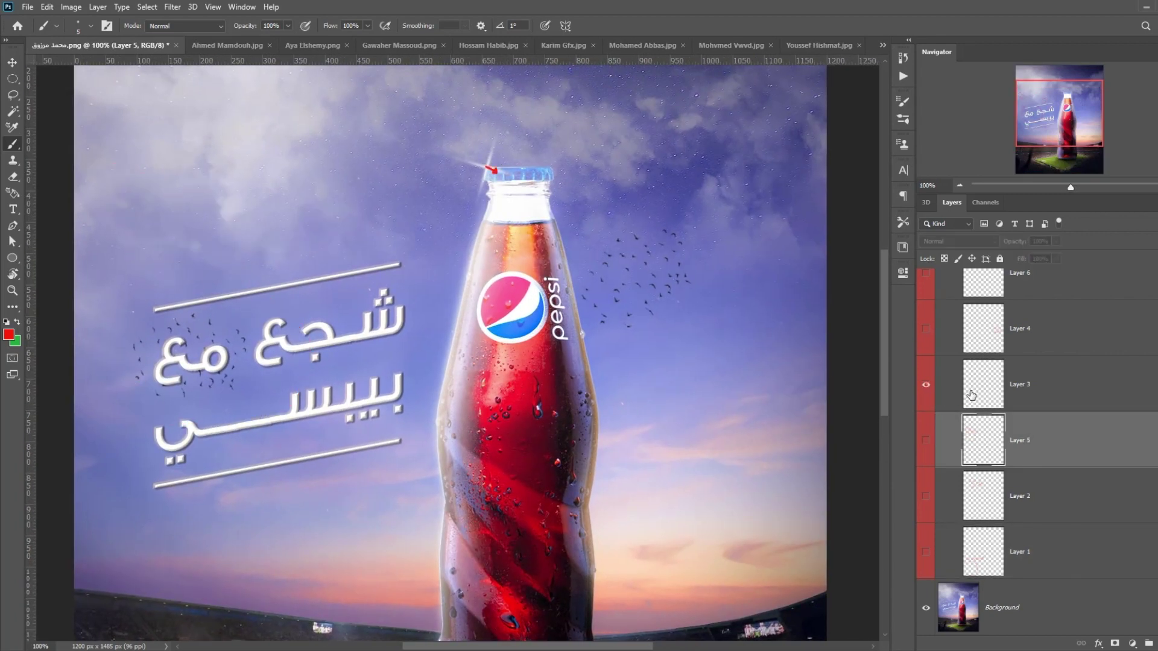
Step: Circle the bottle cap in red on Layer 3 and undo the brush strokes
left_click(971, 396)
left_click_drag(517, 177, 517, 168)
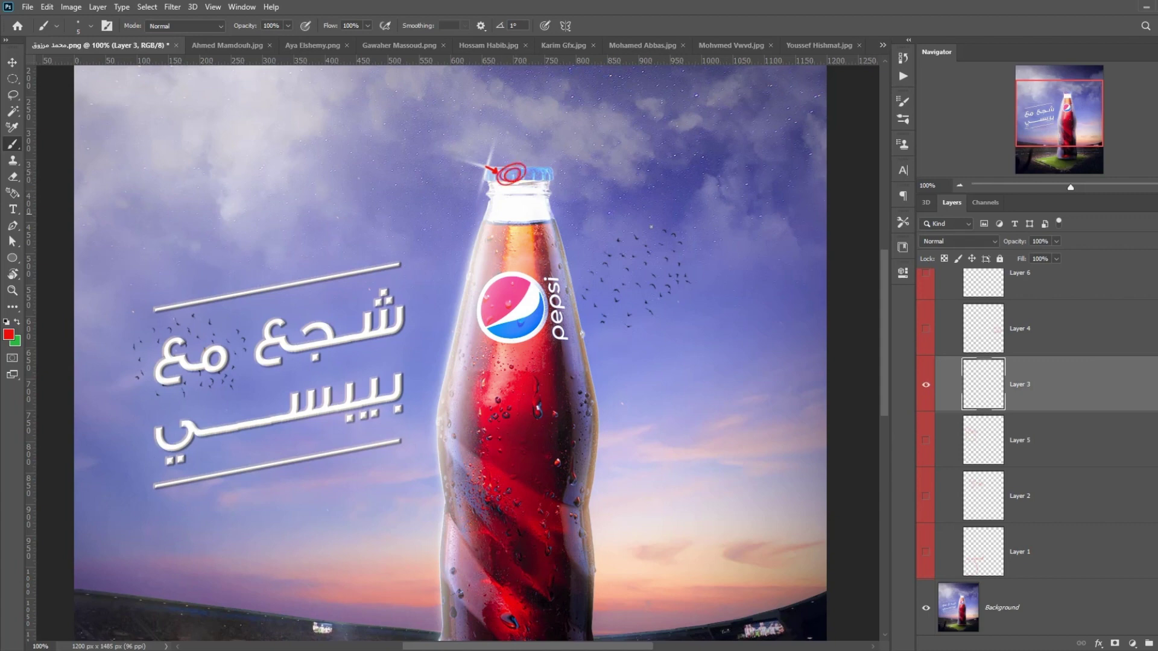
key("ctrl+z")
key("ctrl+z")
Step: Replace the Layer 3 markup with Layer 4 and examine the stadium roof edge marked by its arrows
left_click(926, 384)
left_click(926, 329)
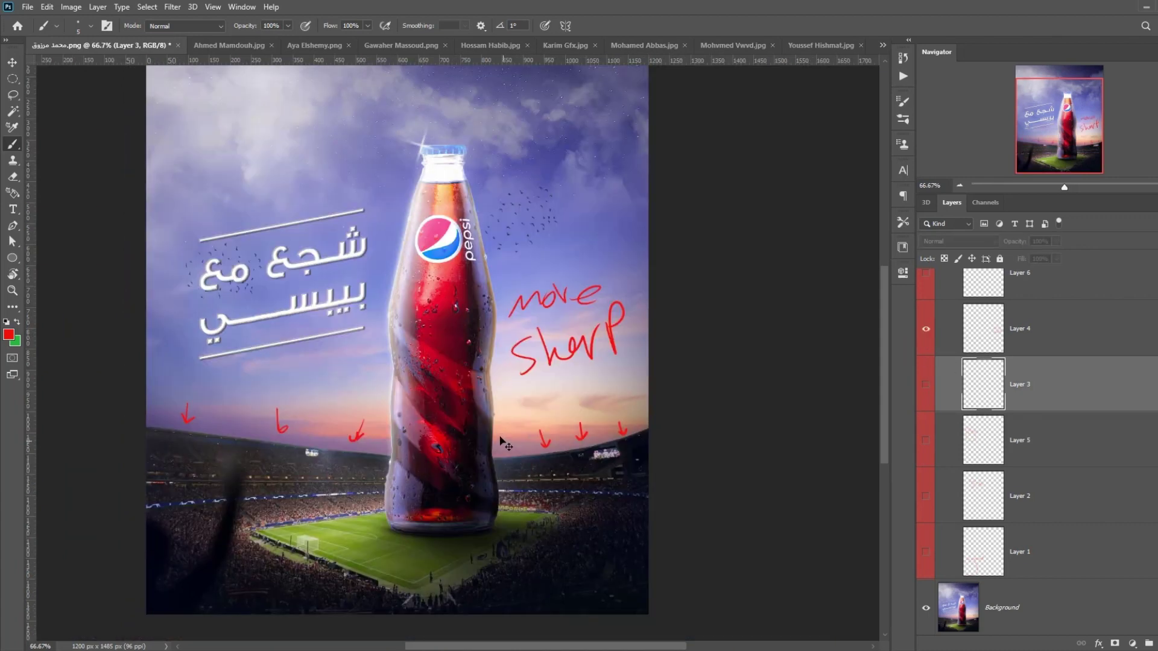
key("ctrl+plus")
key("ctrl+plus")
key("ctrl+plus")
left_click_drag(656, 500, 491, 429)
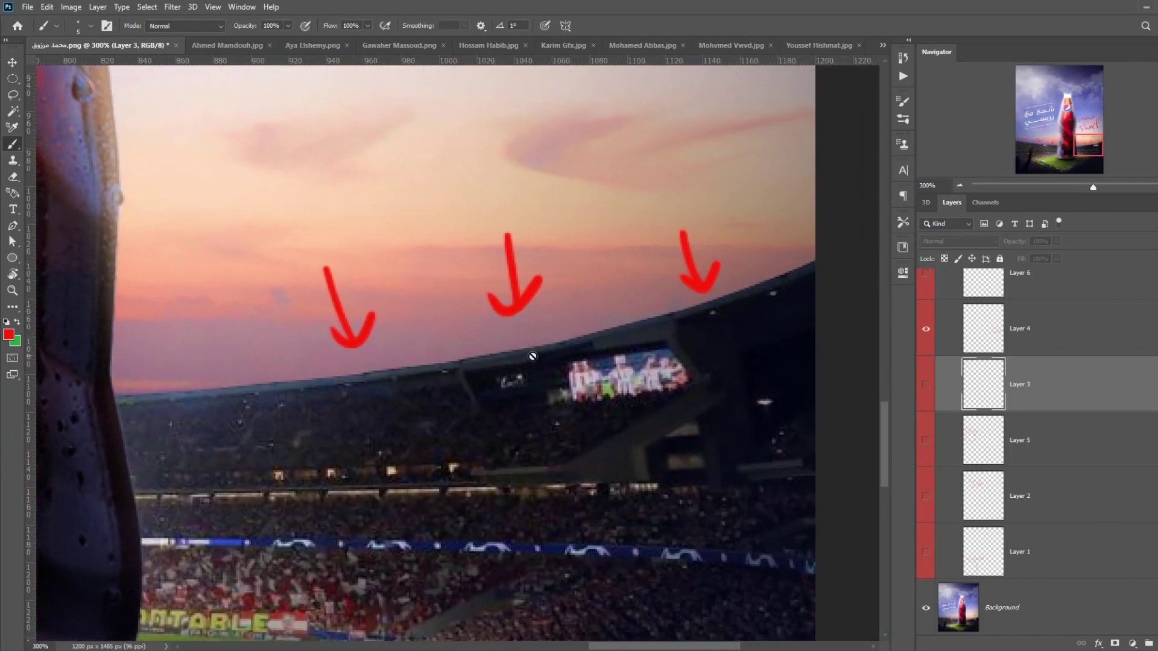
left_click_drag(321, 384, 349, 399)
left_click_drag(447, 390, 509, 571)
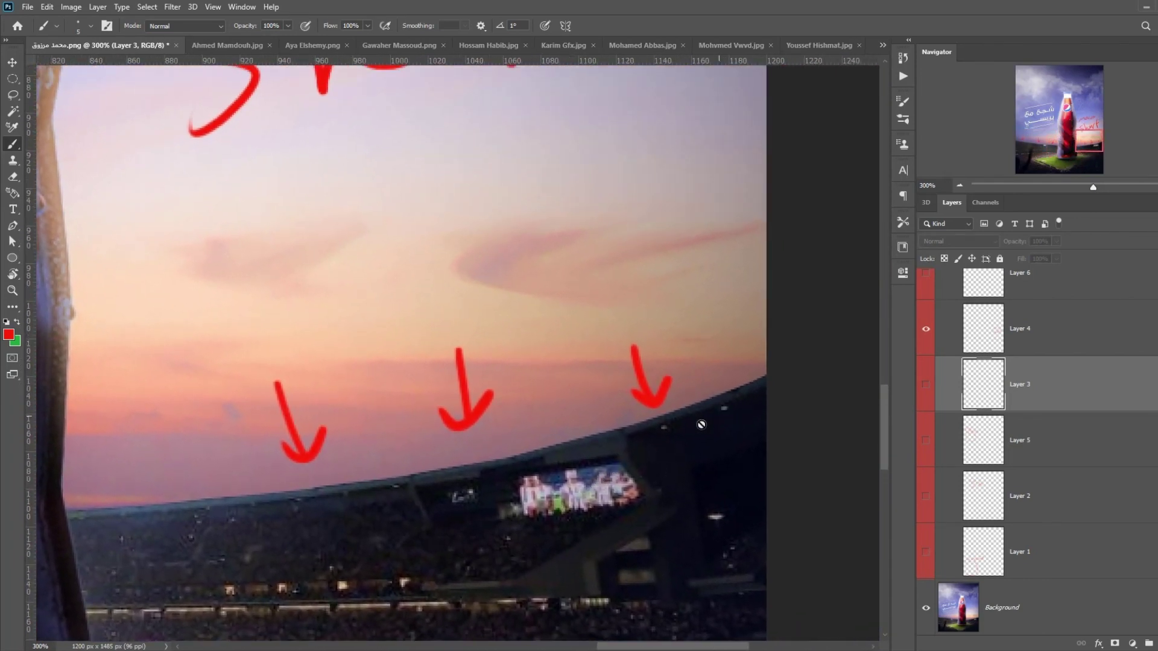
left_click_drag(597, 439, 660, 418)
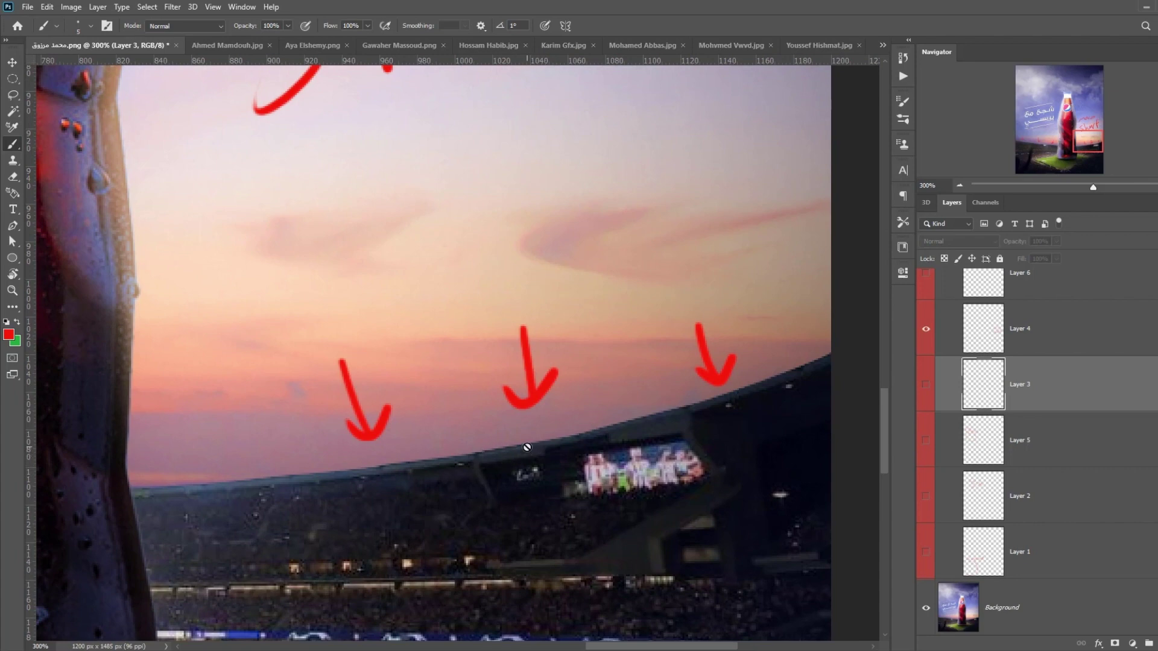
scroll(528, 447, "down", 4)
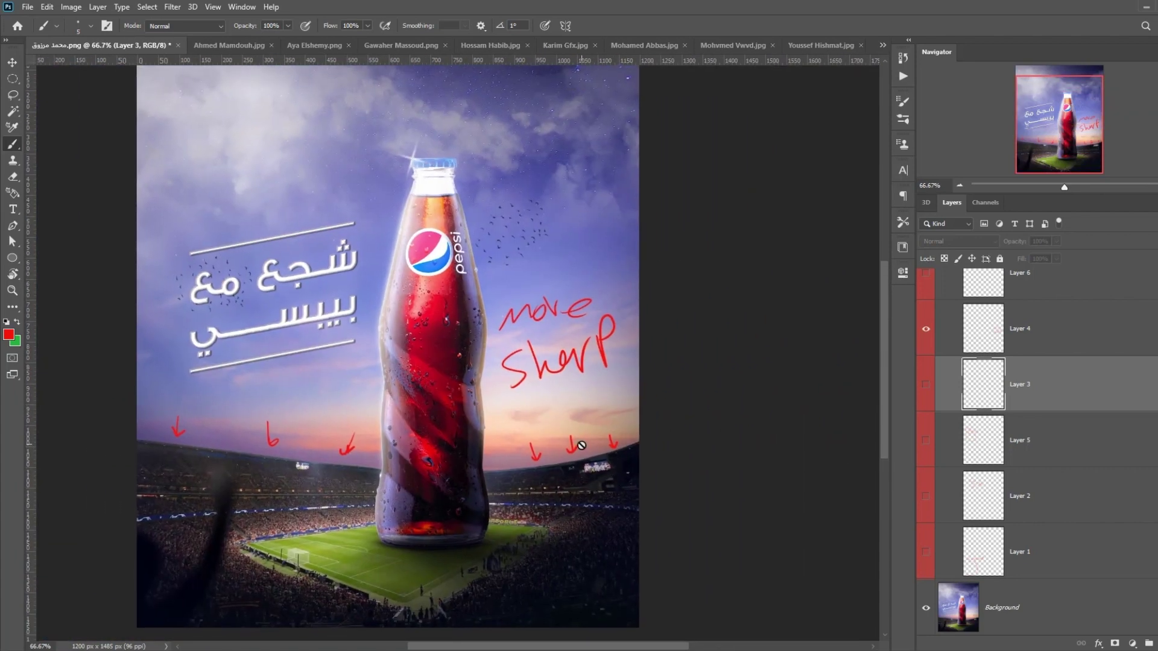
Step: Activate the Move tool and replace the Layer 4 markup with the Layer 6 note beside the bottle
key("v")
left_click_drag(554, 450, 644, 498)
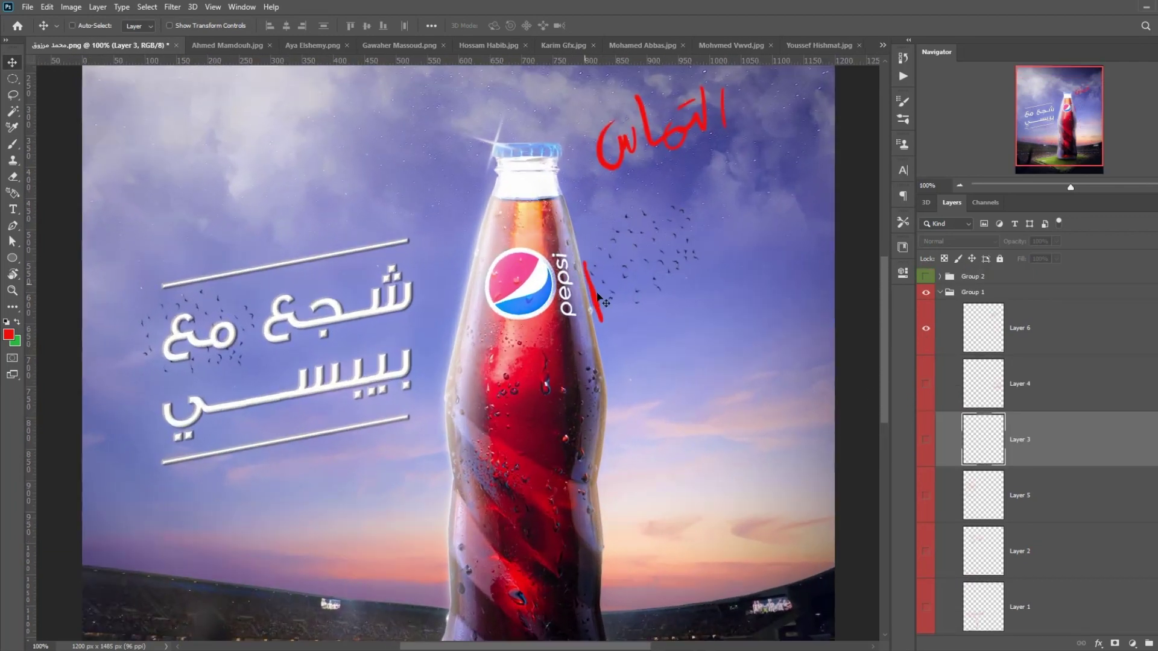
left_click_drag(707, 231, 649, 274)
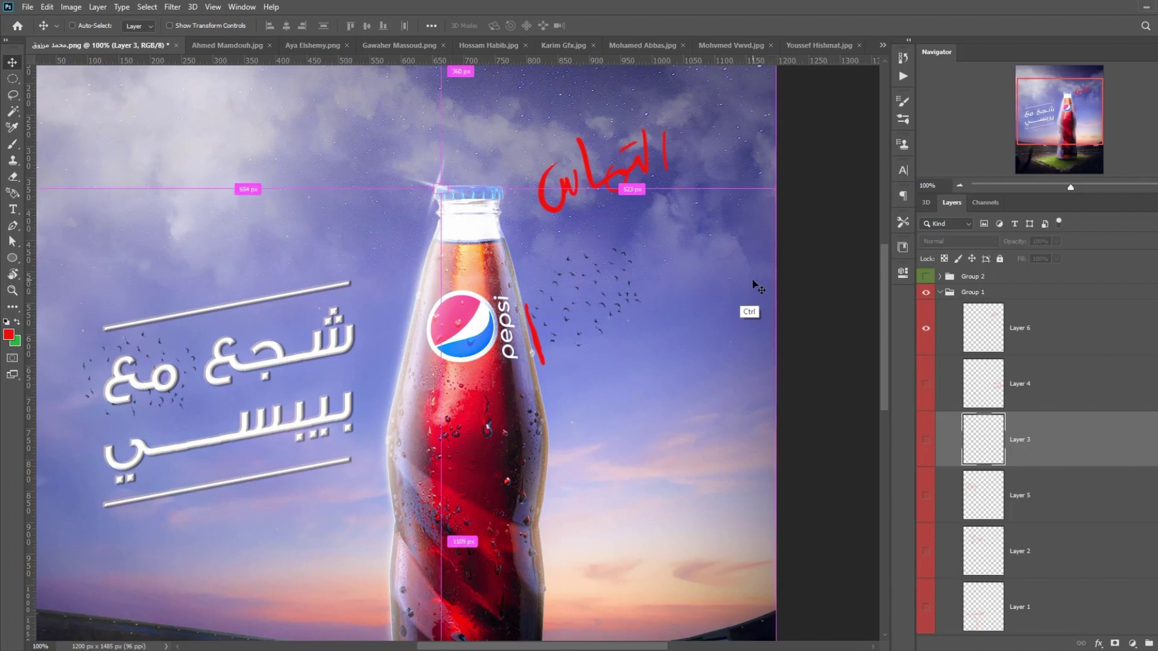
Step: Check the whole poster's composition against the guides and hide the guides again
key("ctrl+minus")
key("ctrl+minus")
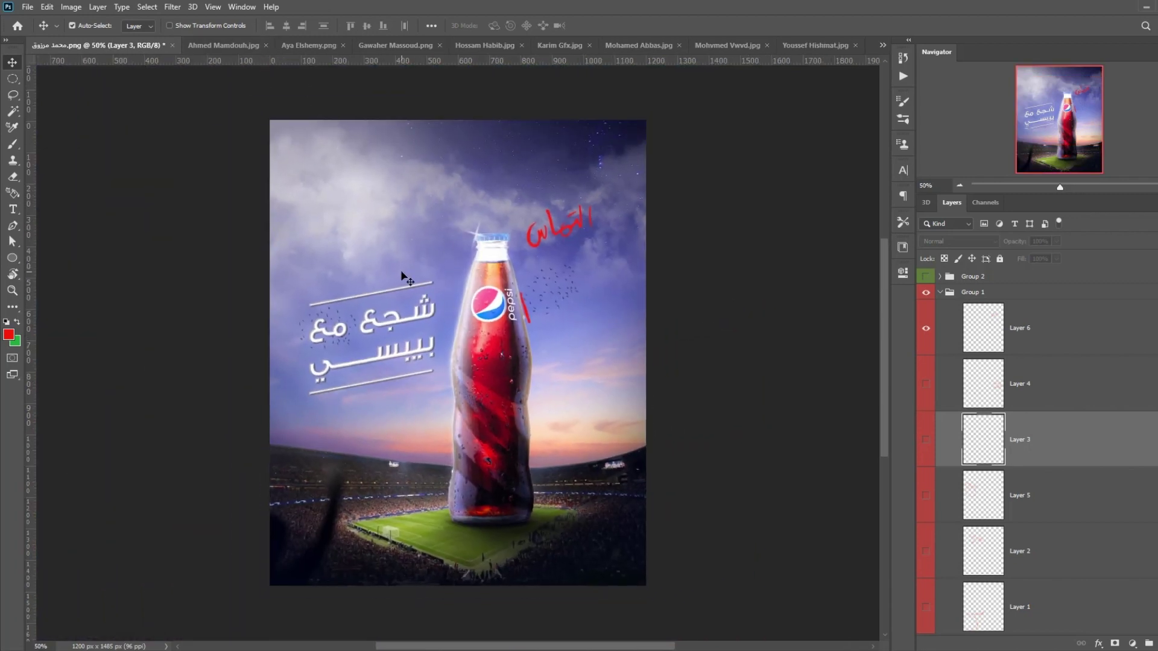
key("ctrl+semicolon")
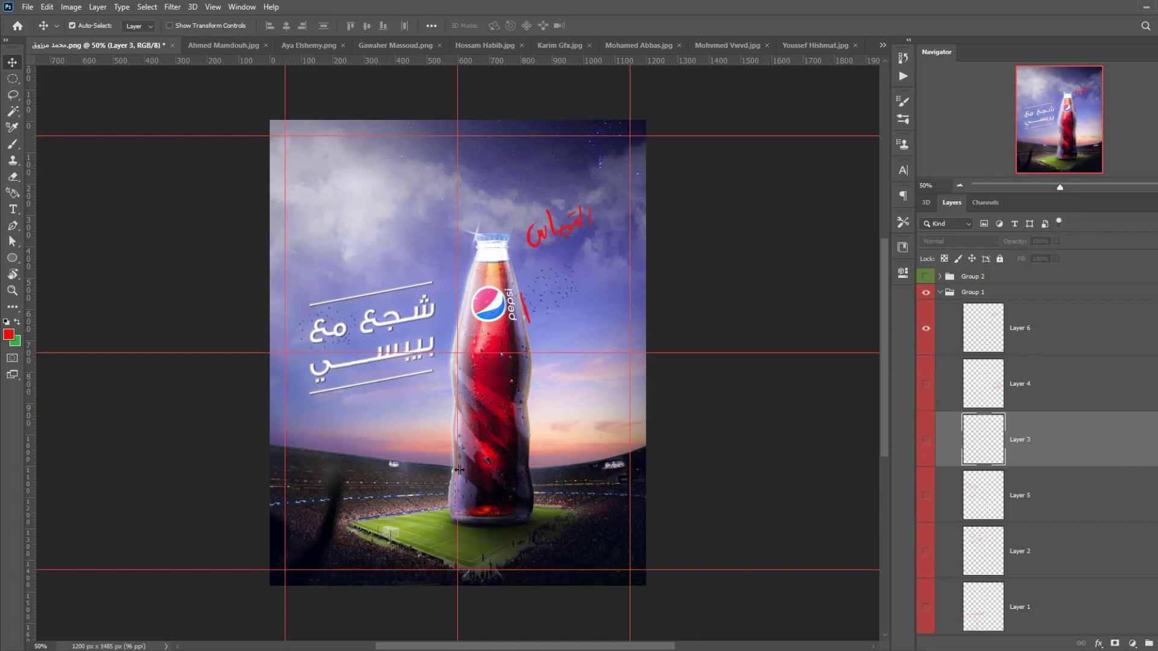
key("ctrl+semicolon")
Step: Hide the Layer 6 markup and examine the bottle's edge between the pepsi lettering and the birds
key("ctrl+plus")
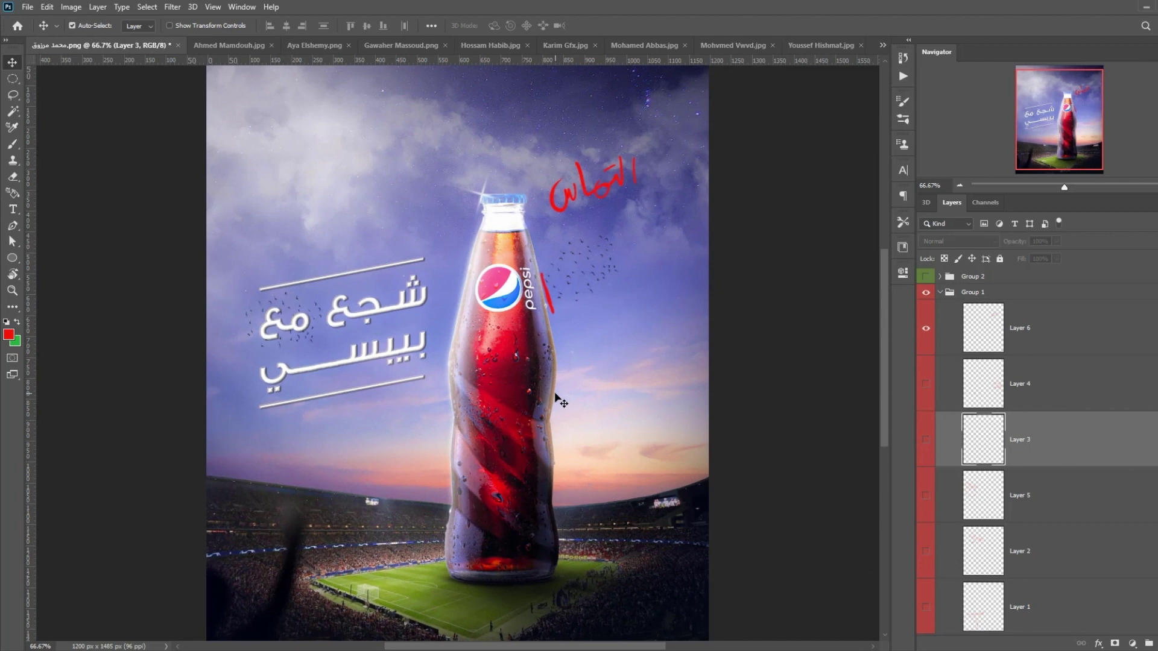
key("ctrl+plus")
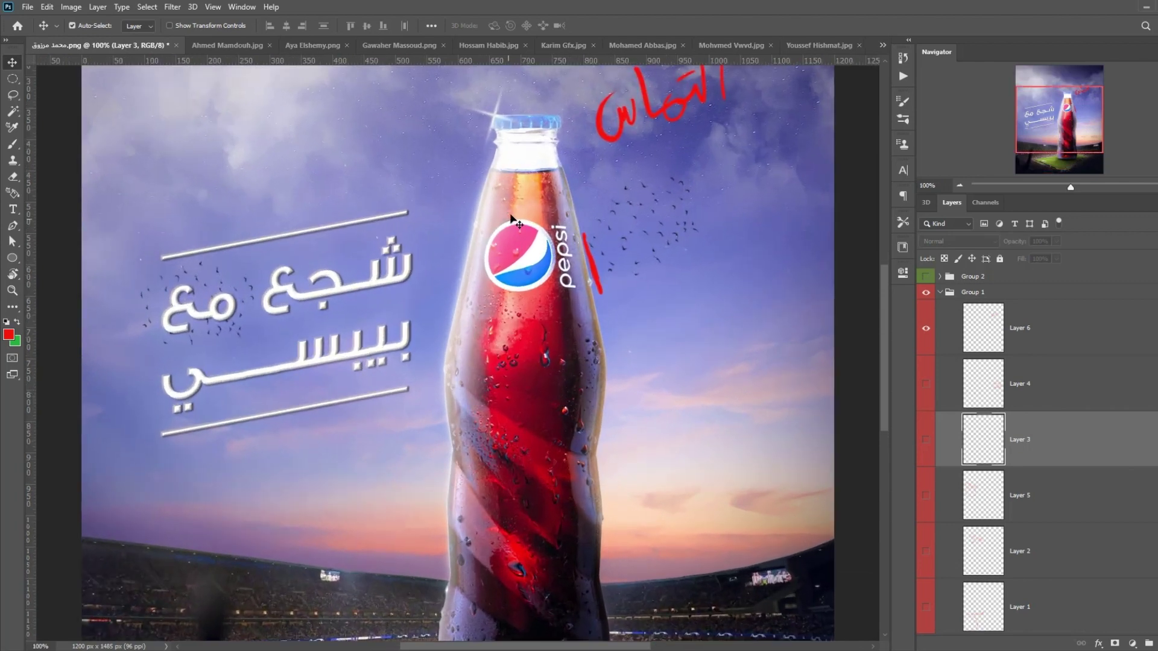
key("ctrl+plus")
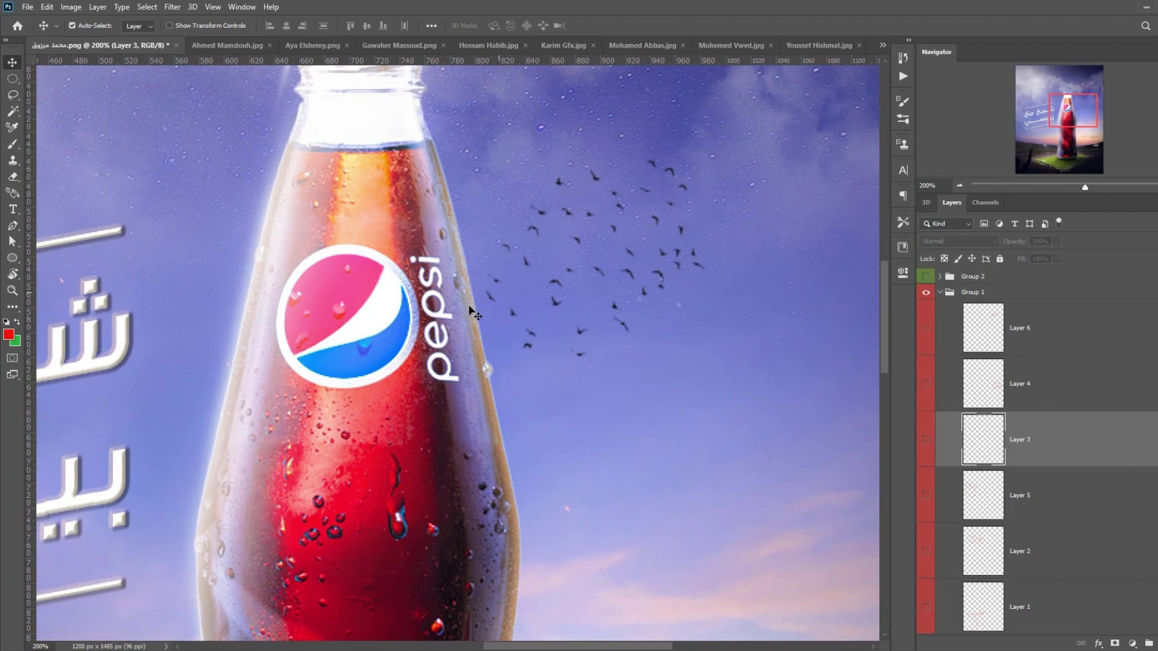
key("ctrl+minus")
key("ctrl+minus")
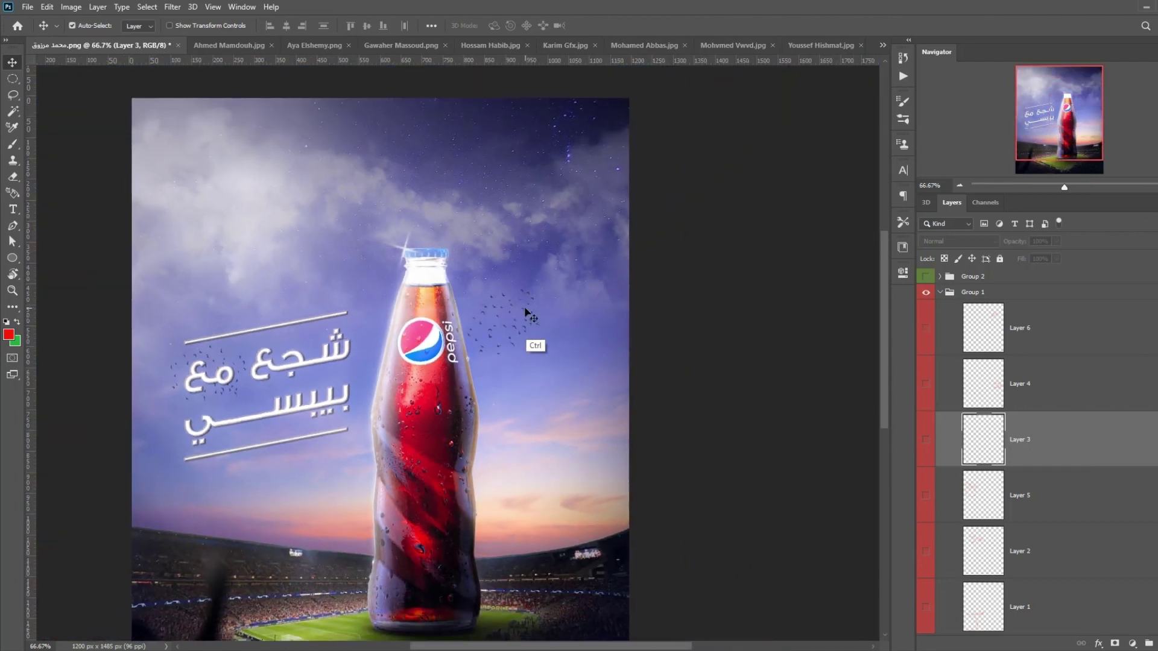
key("ctrl+minus")
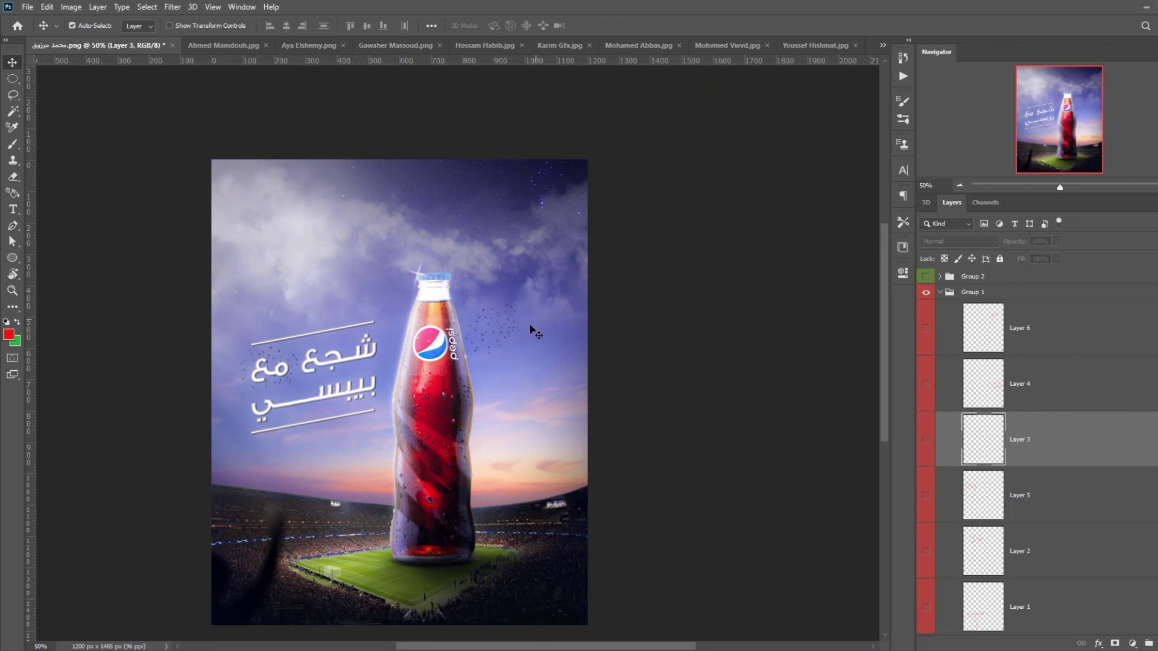
Step: Hide and collapse Group 1, and show Group 2 expanded with only the Layer 9 movement note visible
left_click(927, 293)
left_click(940, 293)
left_click(926, 276)
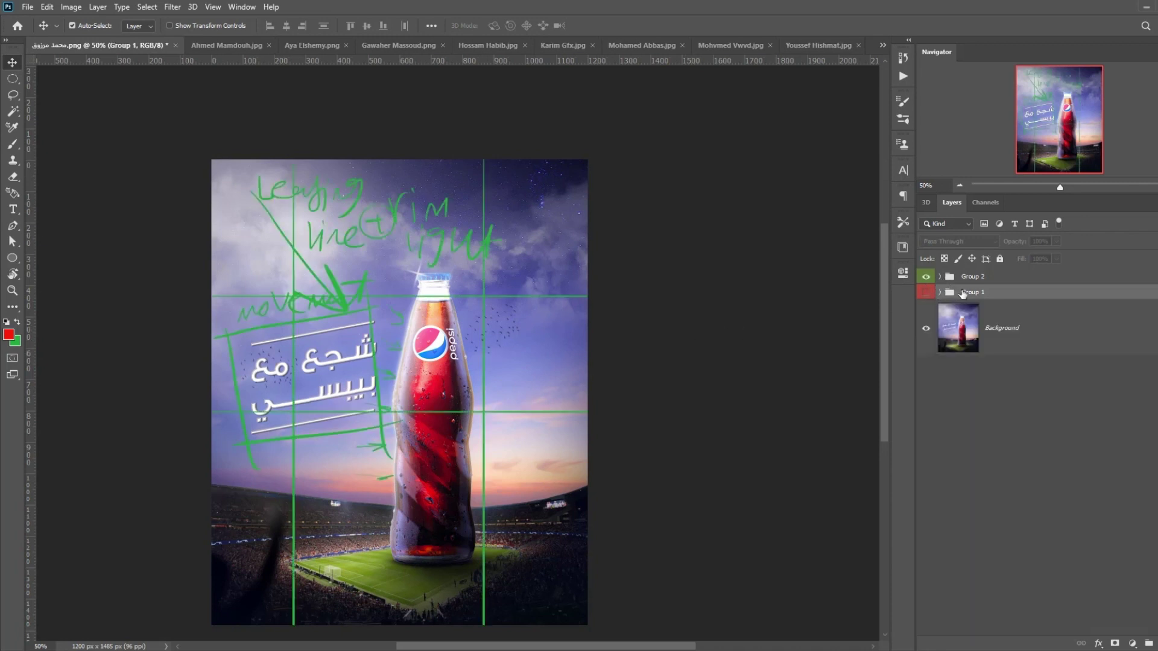
left_click(939, 276)
left_click_drag(927, 425, 919, 366)
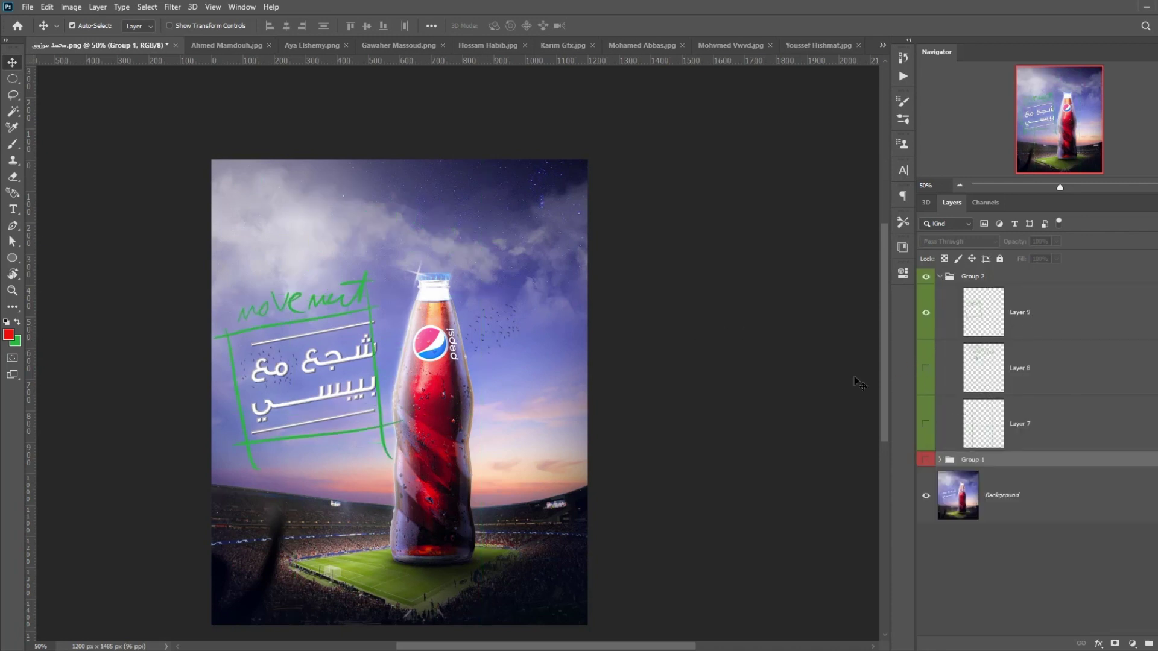
Step: Hide Layer 9 and view the Layer 8 leading line and rim light notes, hiding them again
left_click_drag(716, 372, 781, 336)
left_click(925, 312)
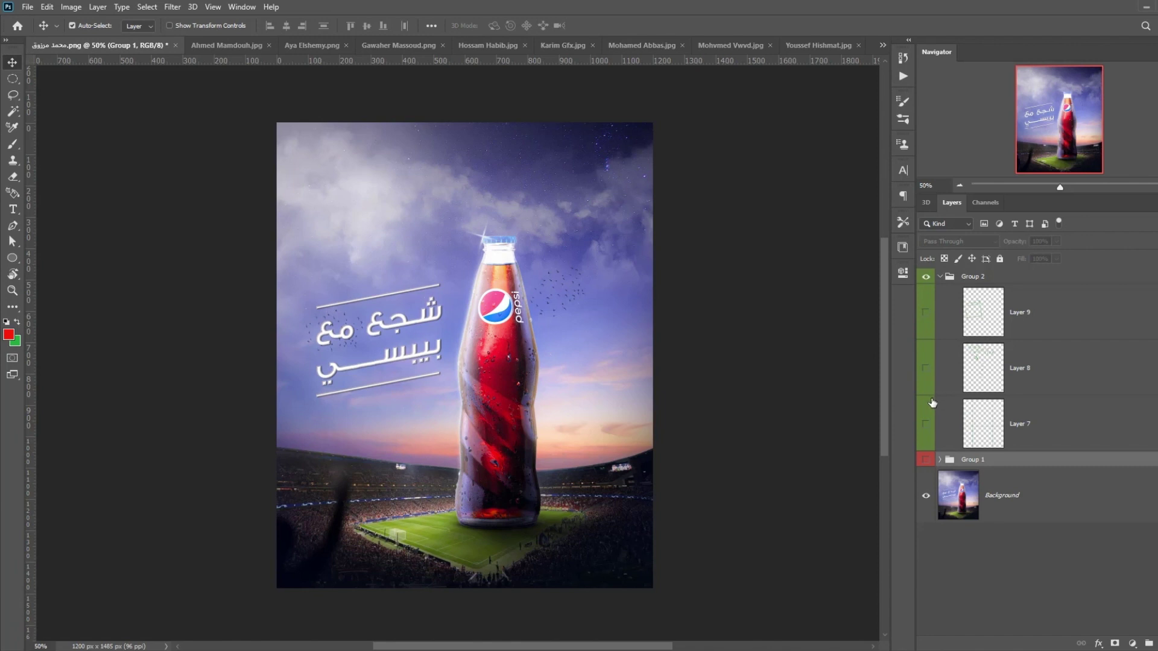
left_click(926, 368)
scroll(437, 279, "up", 1)
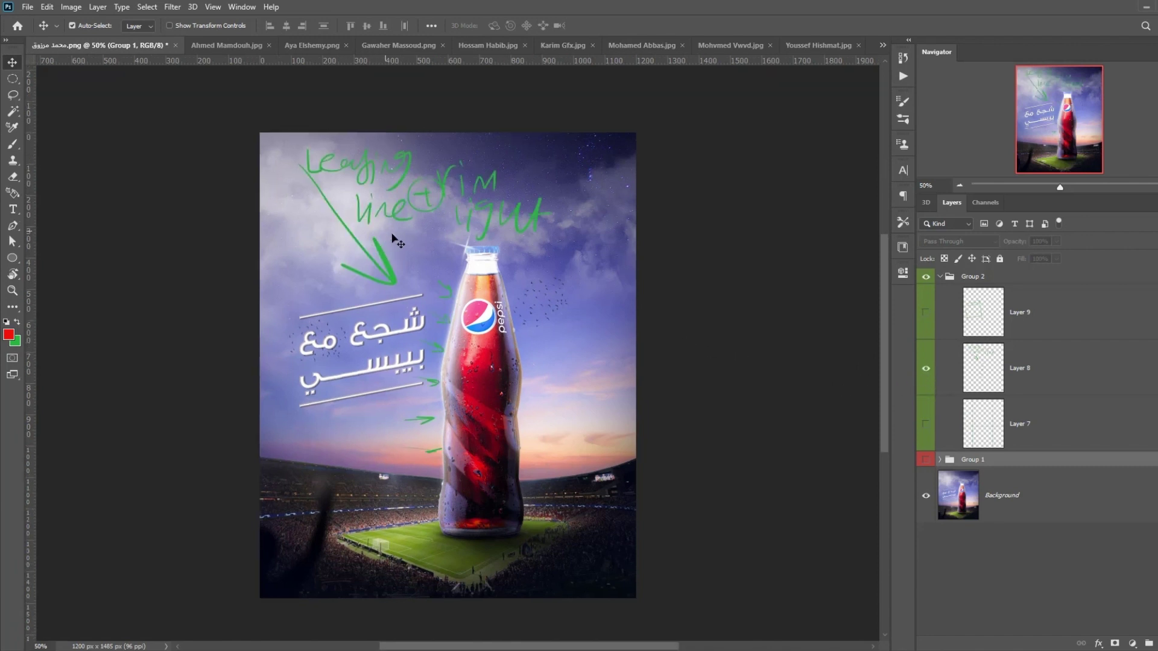
left_click(927, 374)
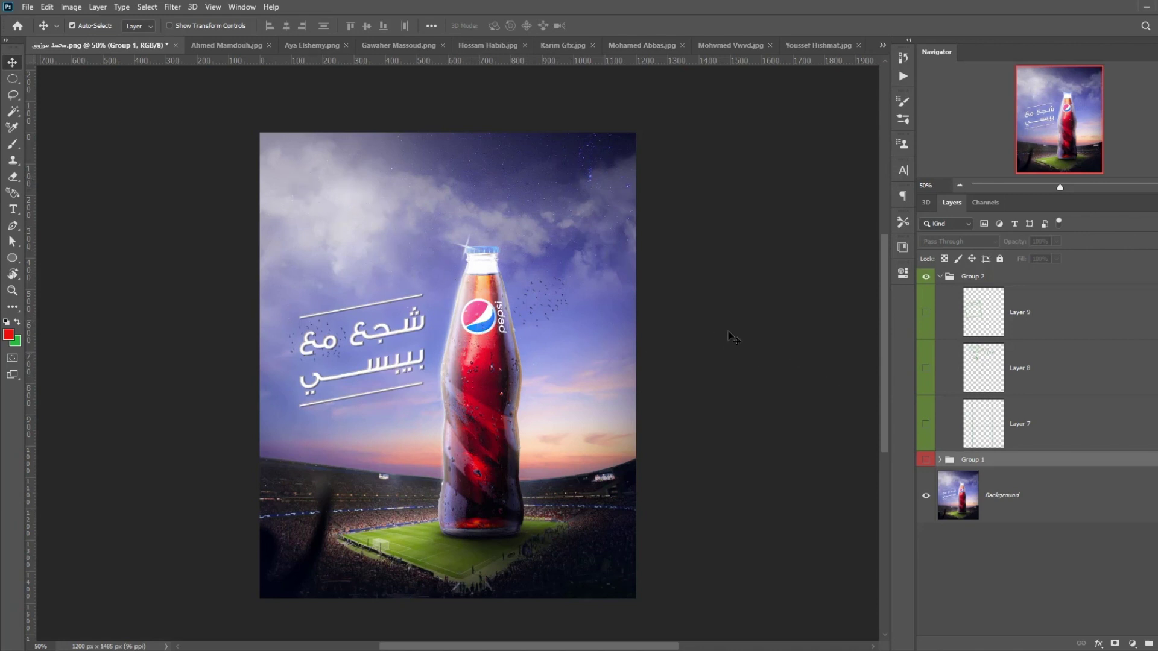
Step: Show Layer 8 again and examine the rim light along both edges of the bottle
left_click(926, 369)
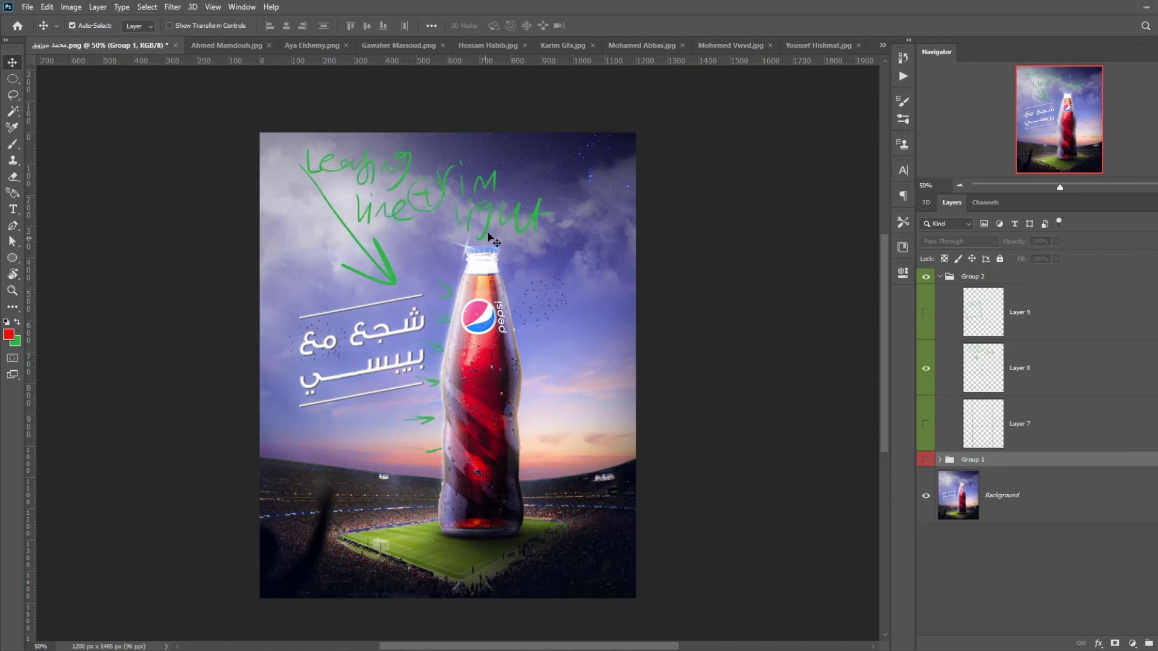
key("ctrl+plus")
key("ctrl+plus")
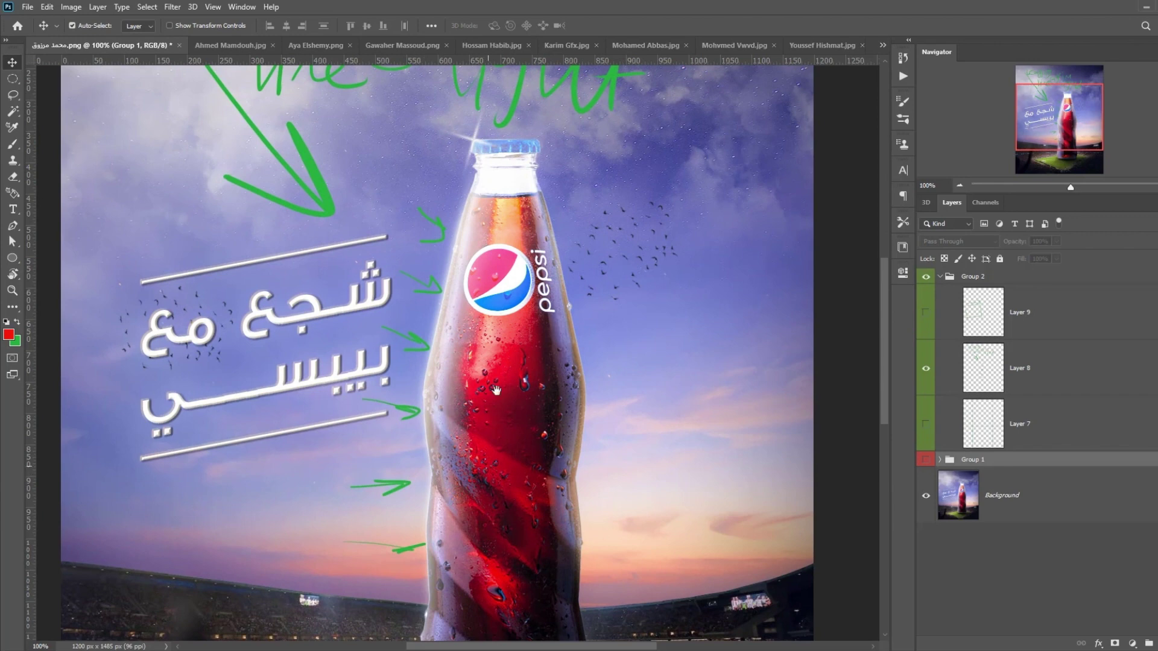
scroll(476, 362, "down", 3)
key("ctrl+plus")
key("ctrl+plus")
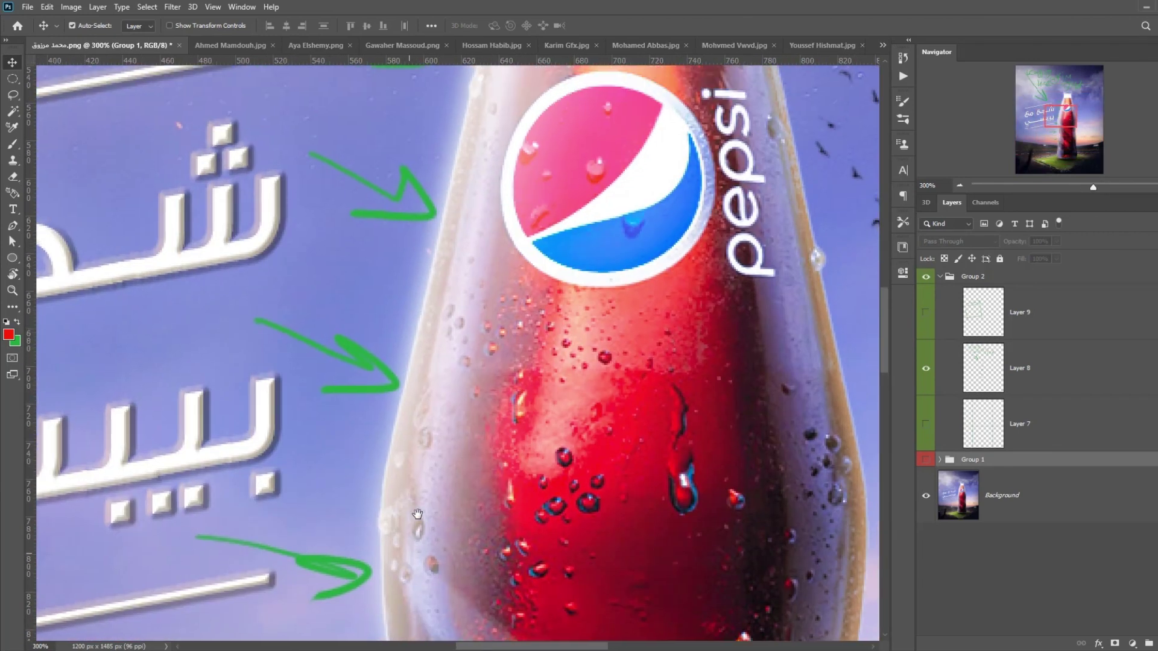
left_click_drag(417, 514, 402, 597)
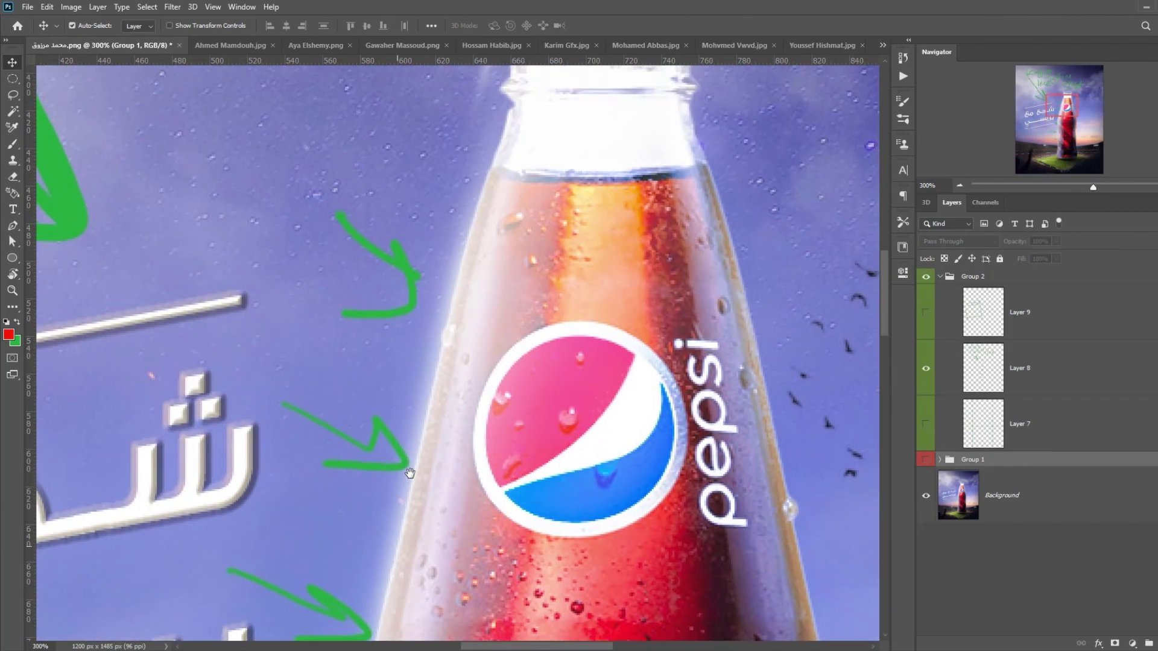
left_click_drag(471, 404, 293, 298)
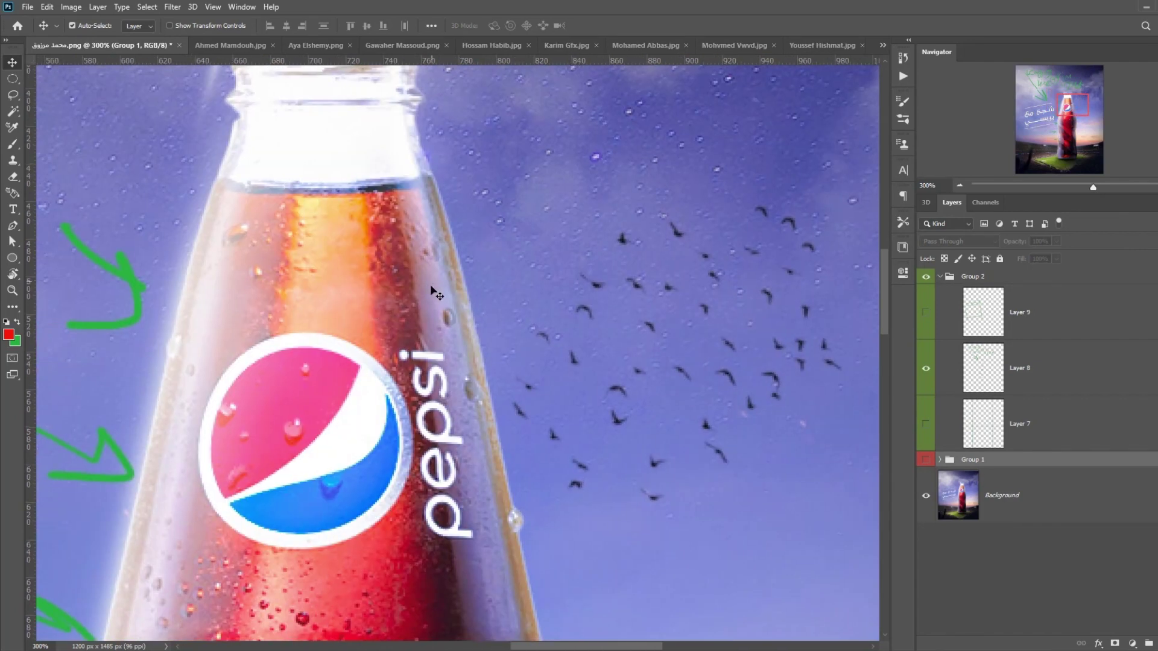
left_click_drag(330, 430, 498, 434)
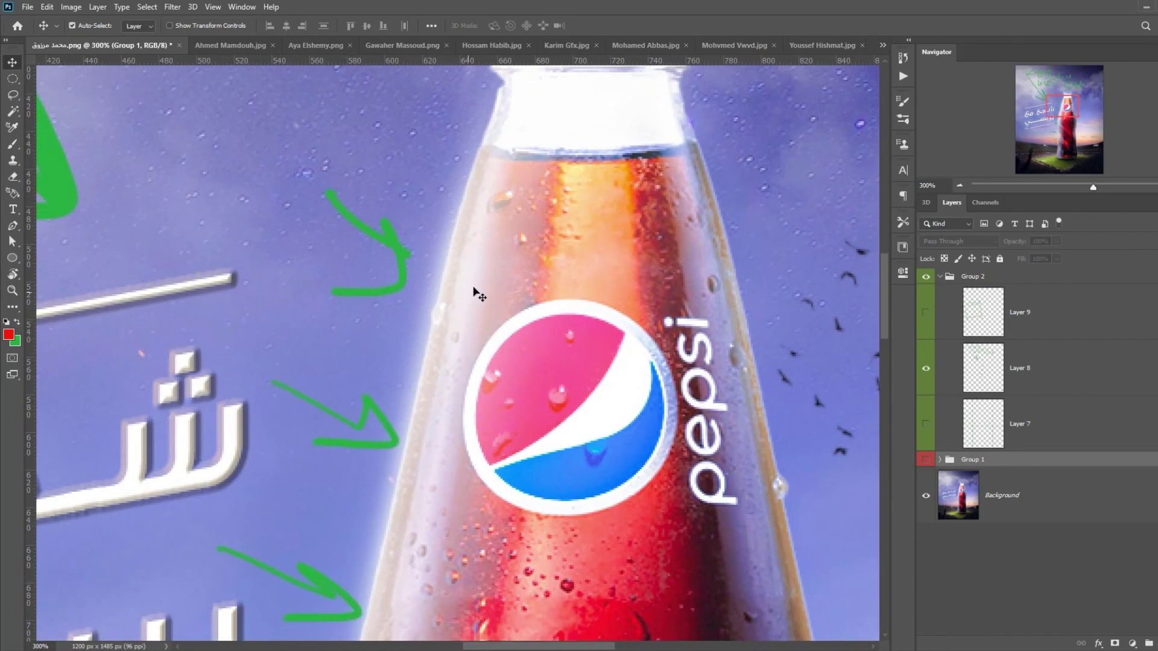
key("ctrl+minus")
key("ctrl+minus")
key("ctrl+minus")
key("ctrl+minus")
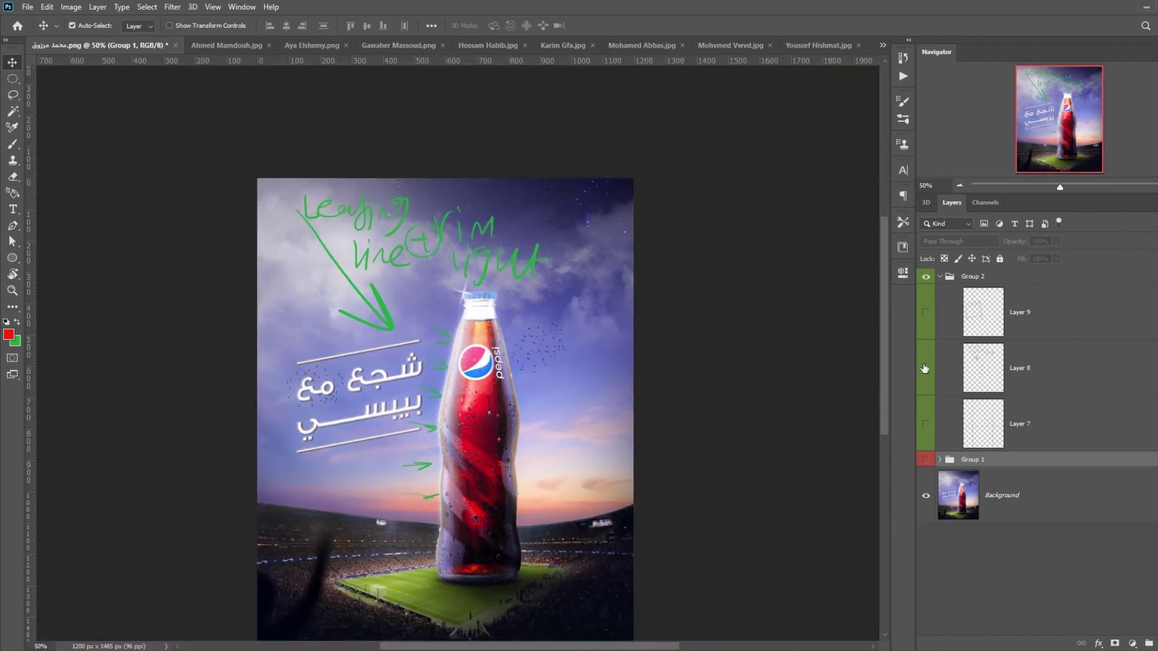
Step: Hide Layer 8 and show the green grid lines of Layer 7 over the poster
left_click(926, 368)
left_click(926, 424)
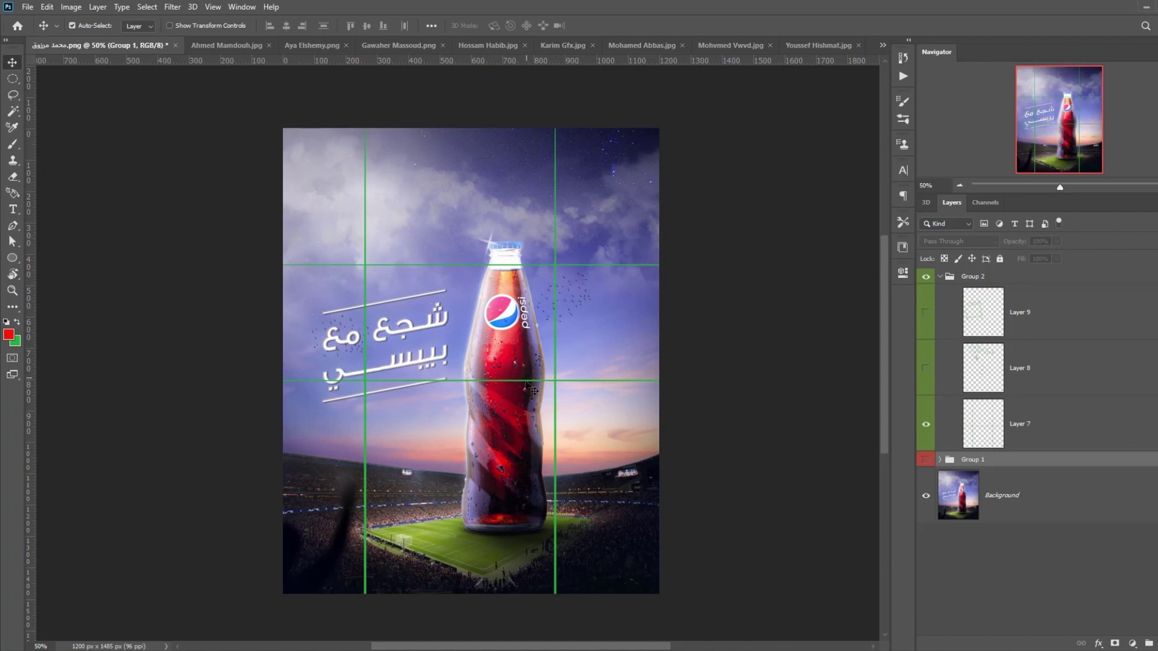
scroll(531, 389, "down", 2)
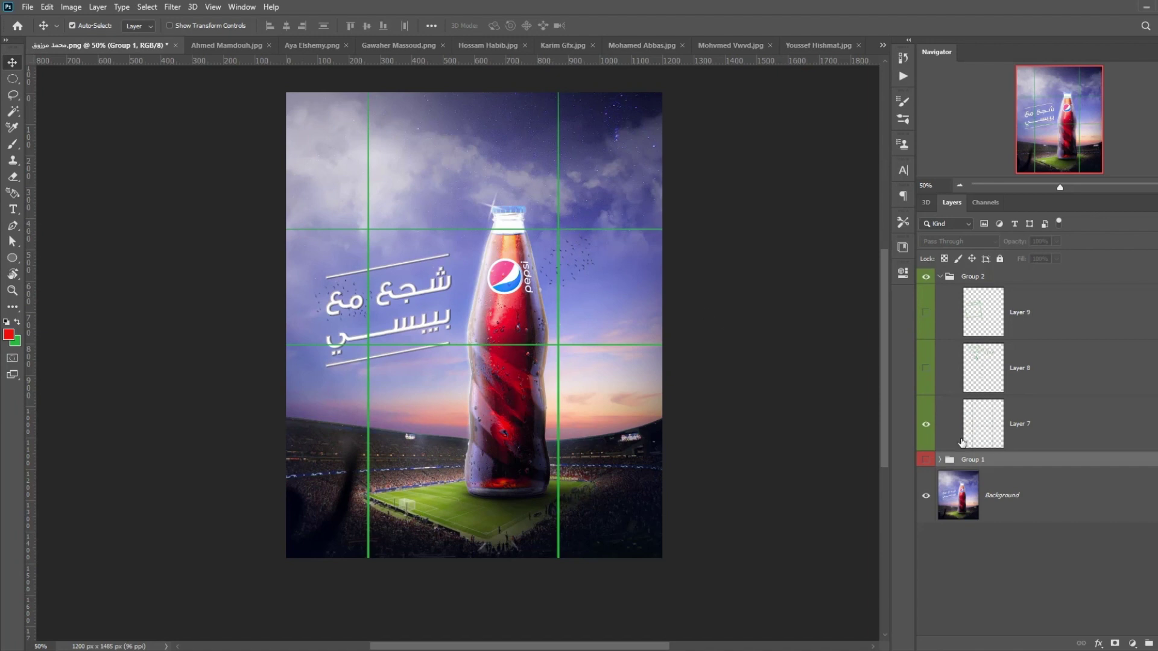
Step: Brush red marks on Layer 7 around the grid intersections on both sides of the bottle
left_click(998, 442)
key("b")
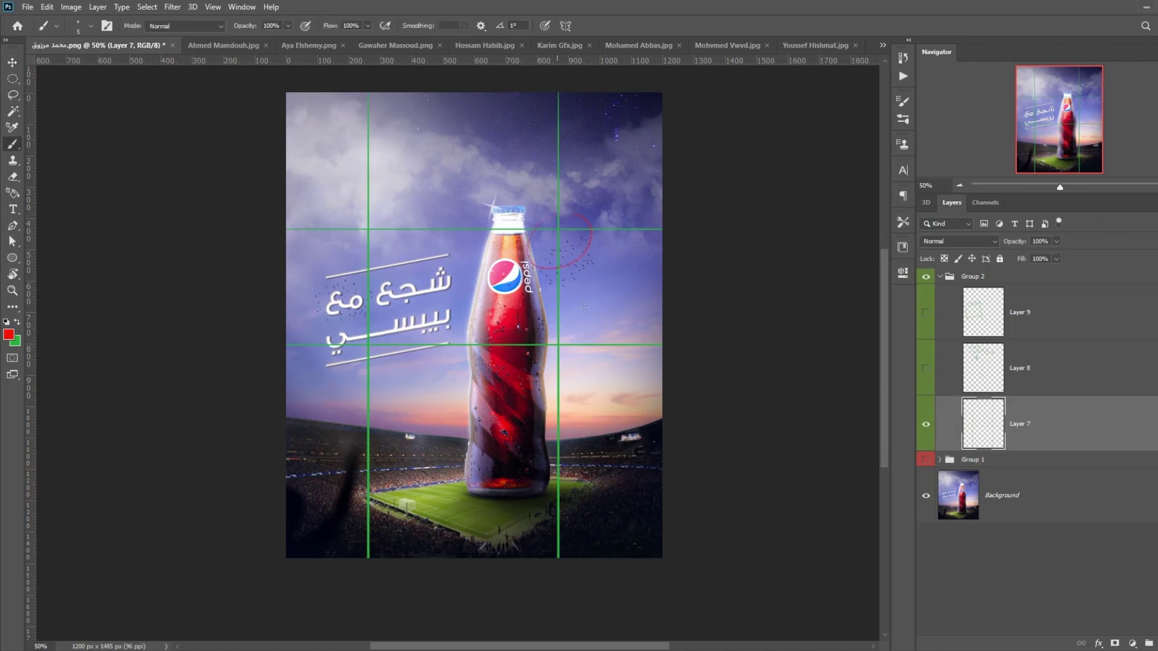
left_click_drag(607, 331, 564, 335)
left_click_drag(366, 213, 348, 211)
Step: Hide Layer 7, collapse Group 2 and turn off the group's visibility
left_click(926, 417)
left_click(940, 276)
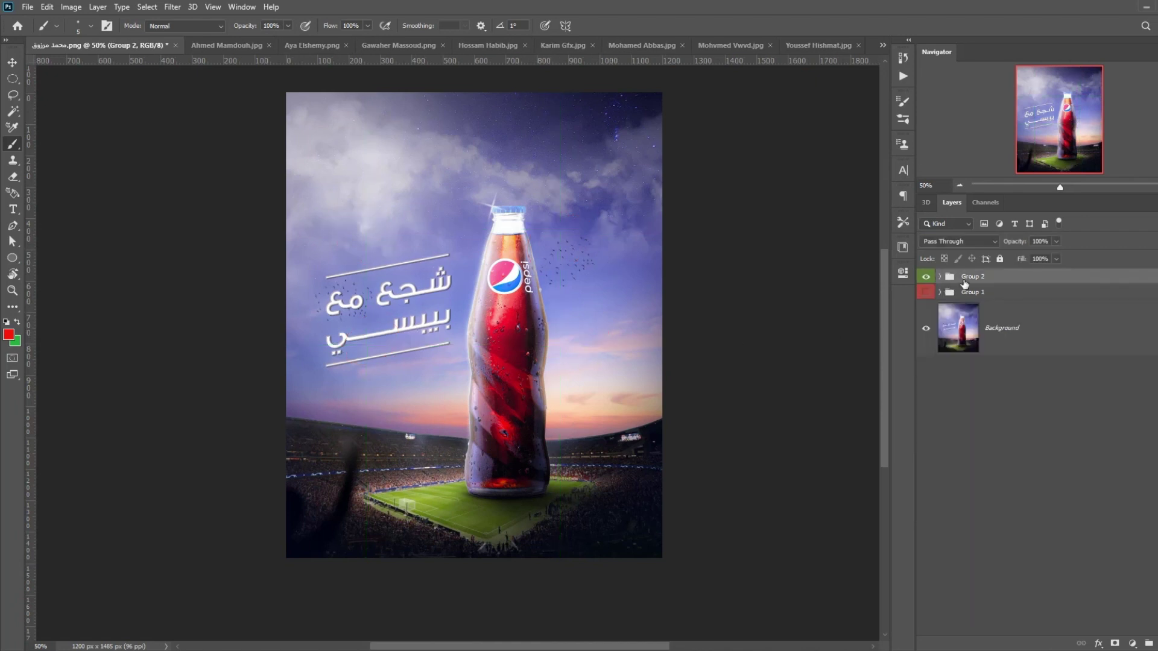
left_click(929, 277)
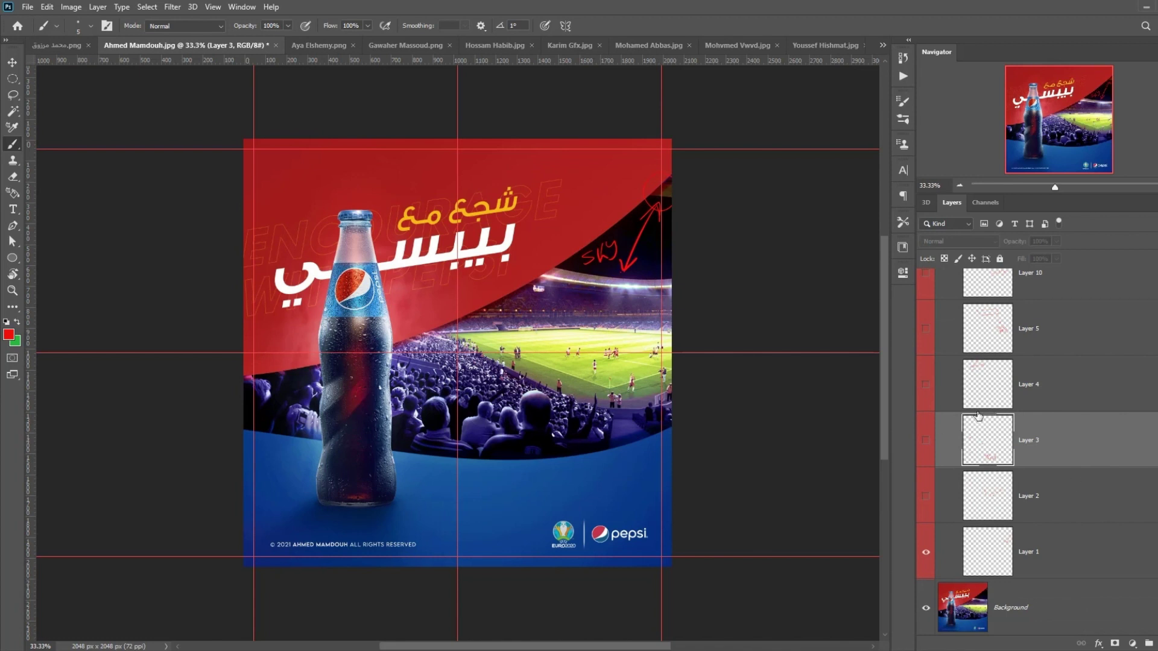
Step: Toggle the Layer 1 sky note on the red and blue Pepsi poster and examine the dark sky above the stadium
left_click(932, 557)
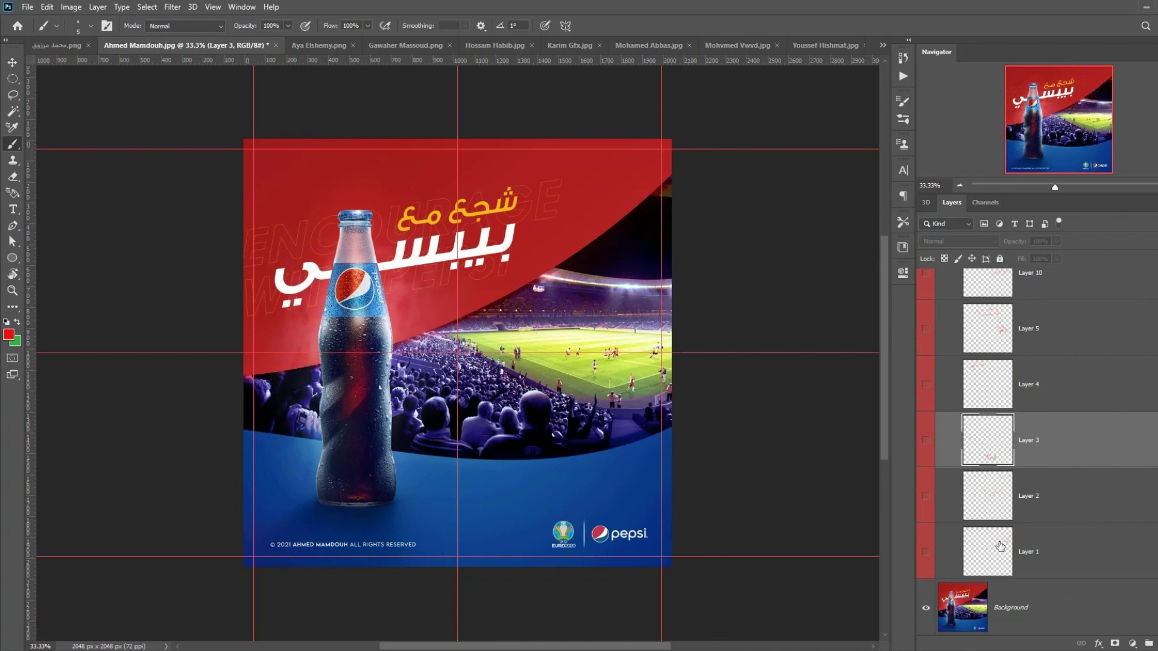
left_click(1000, 546)
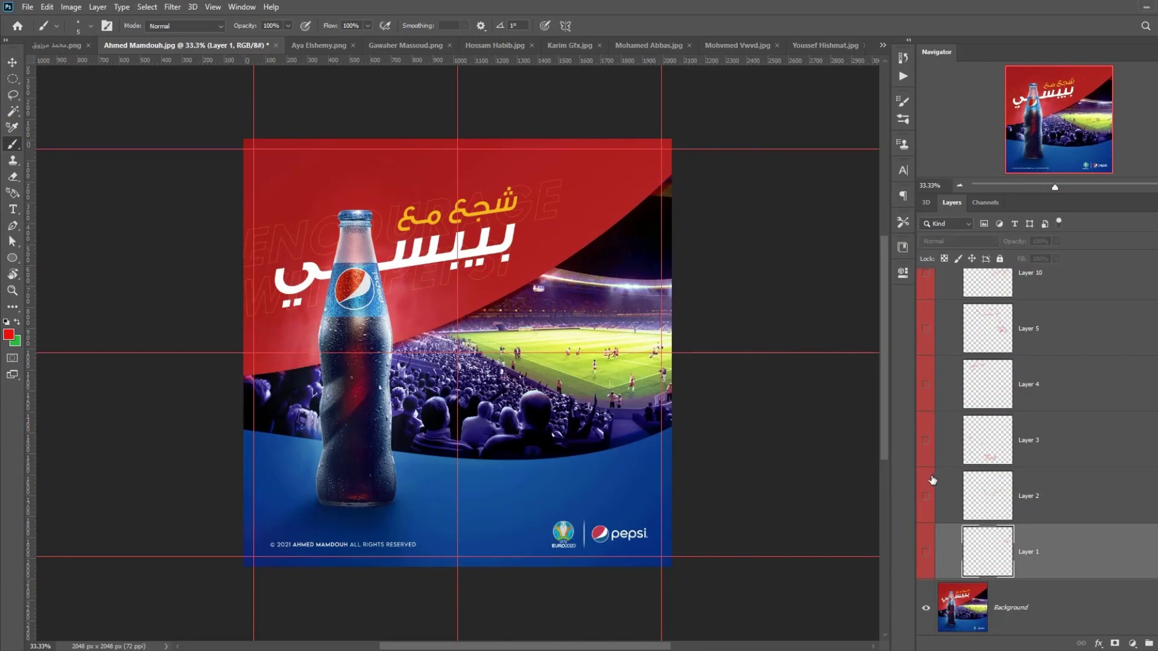
key("ctrl+plus")
left_click_drag(724, 362, 617, 478)
left_click(925, 555)
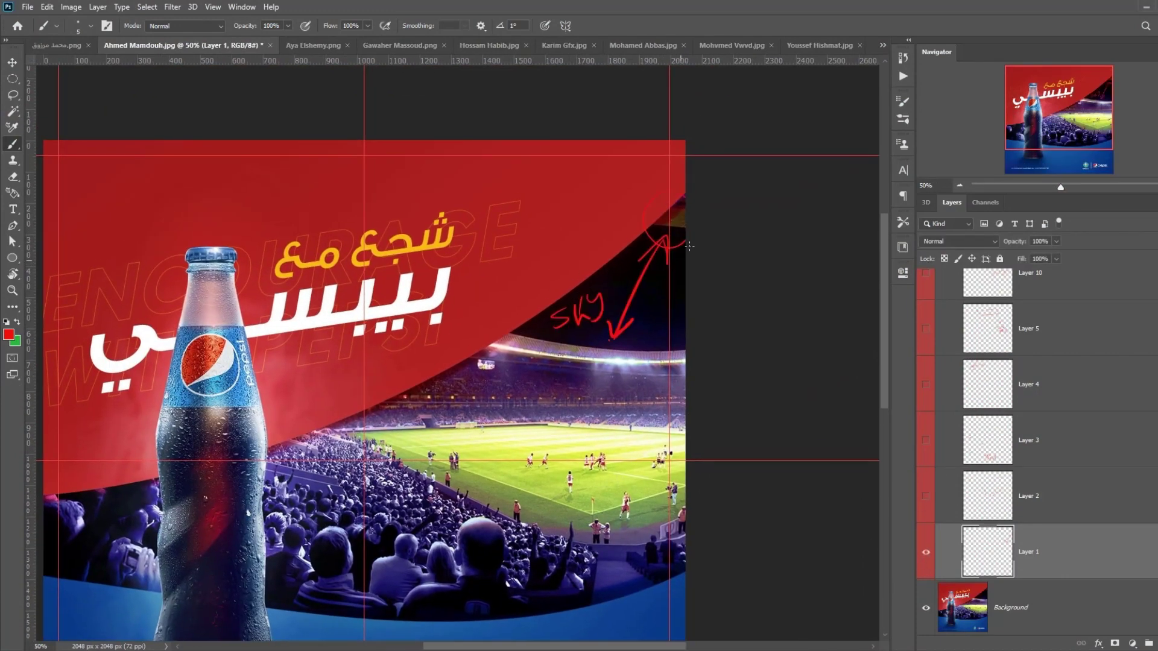
left_click(924, 560)
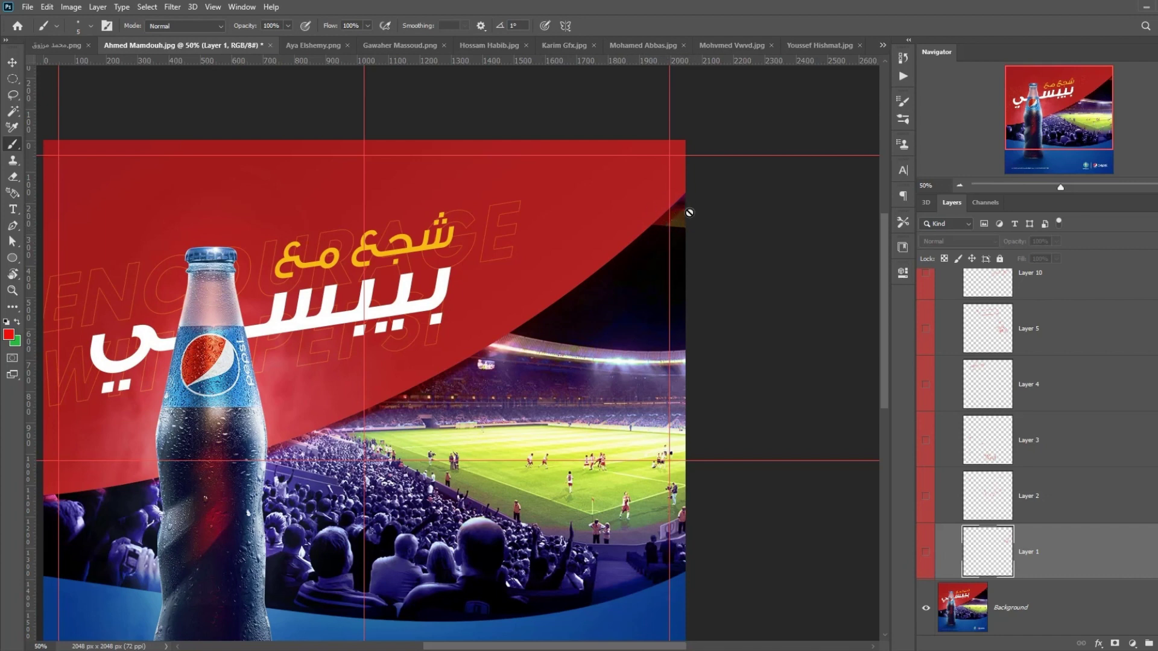
left_click_drag(587, 315, 666, 276)
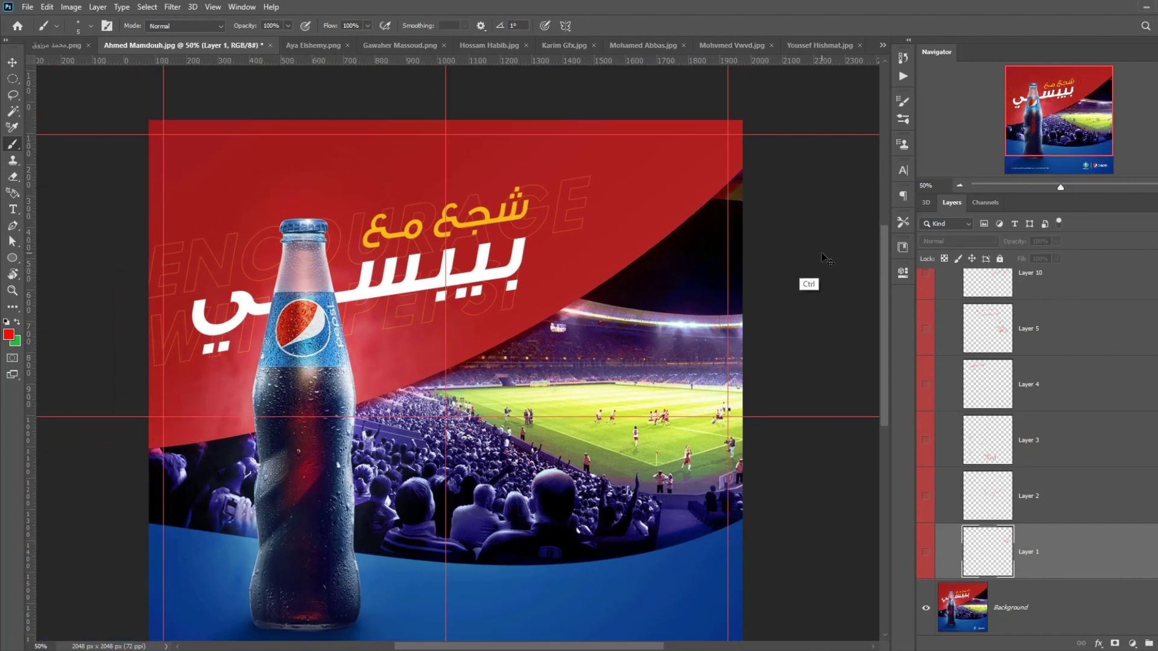
key("ctrl+minus")
left_click_drag(595, 349, 634, 315)
left_click(669, 211)
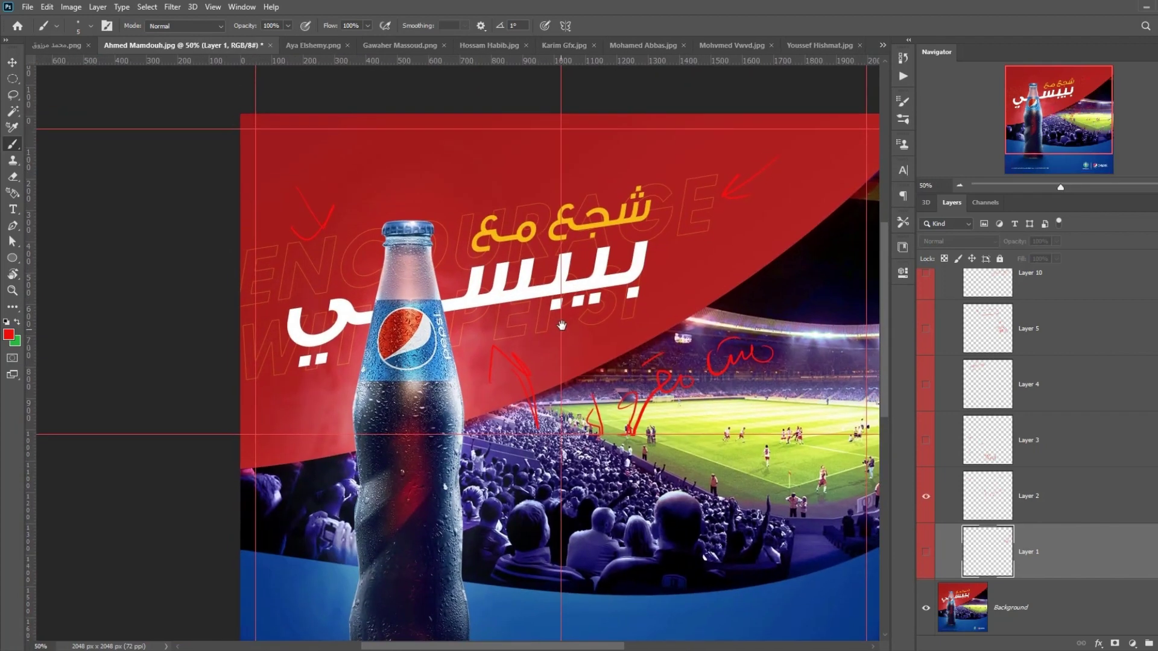
Step: Examine the outlined background lettering and the slogan around the bottle with the Layer 2 note visible
scroll(497, 304, "up", 2)
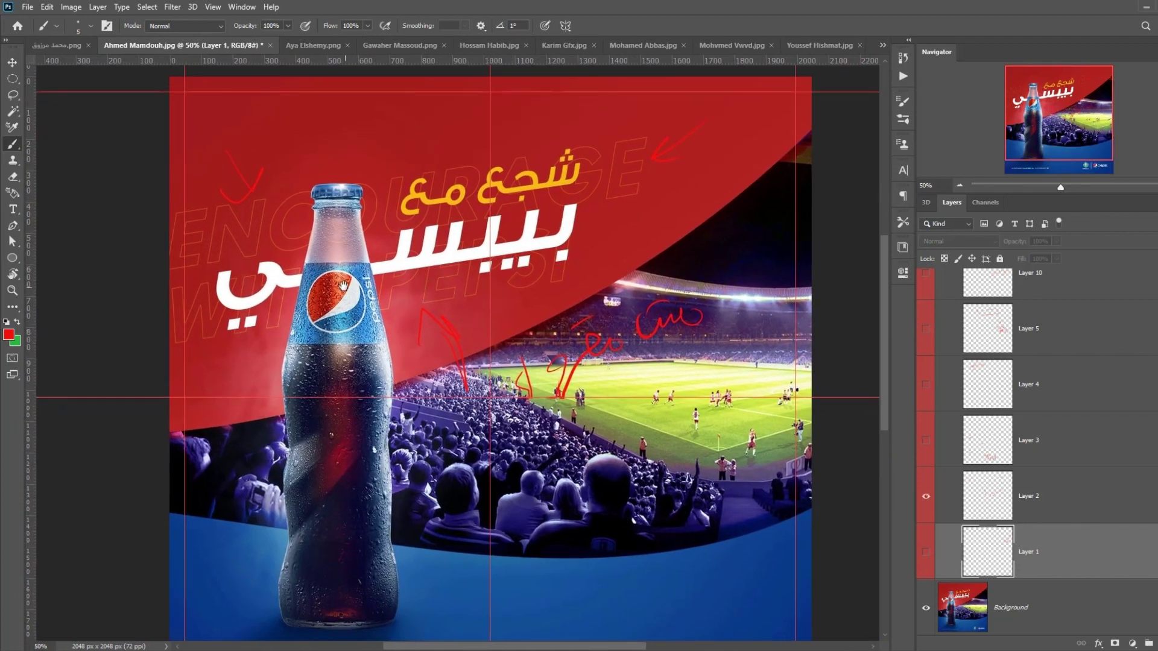
scroll(290, 259, "left", 1)
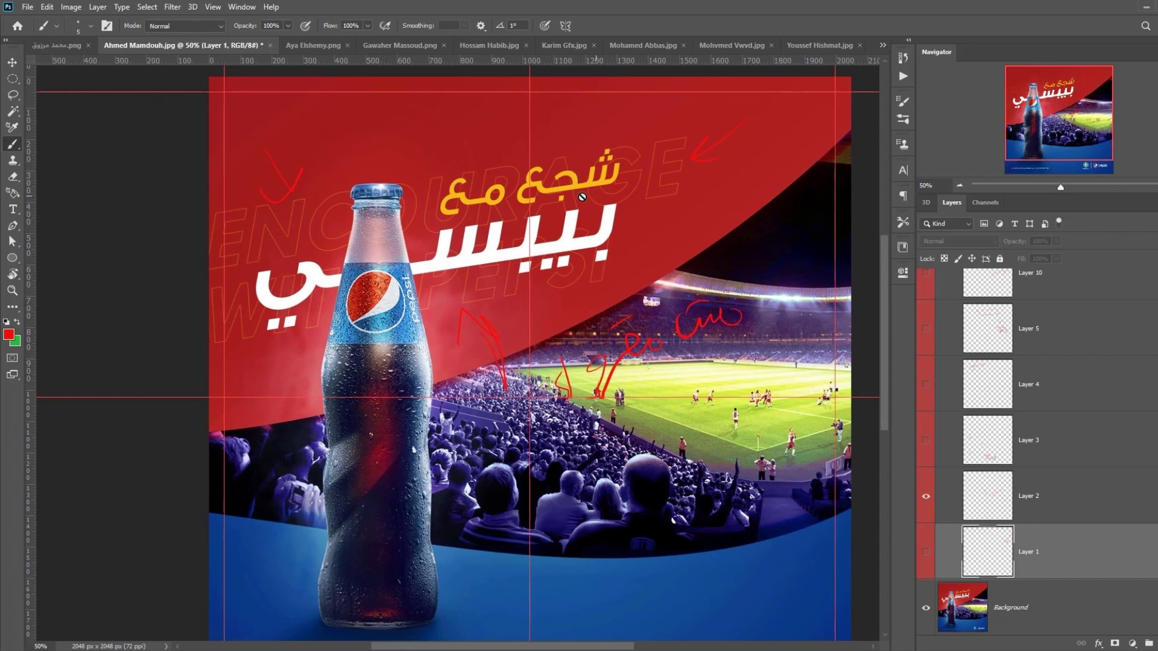
left_click_drag(442, 197, 397, 204)
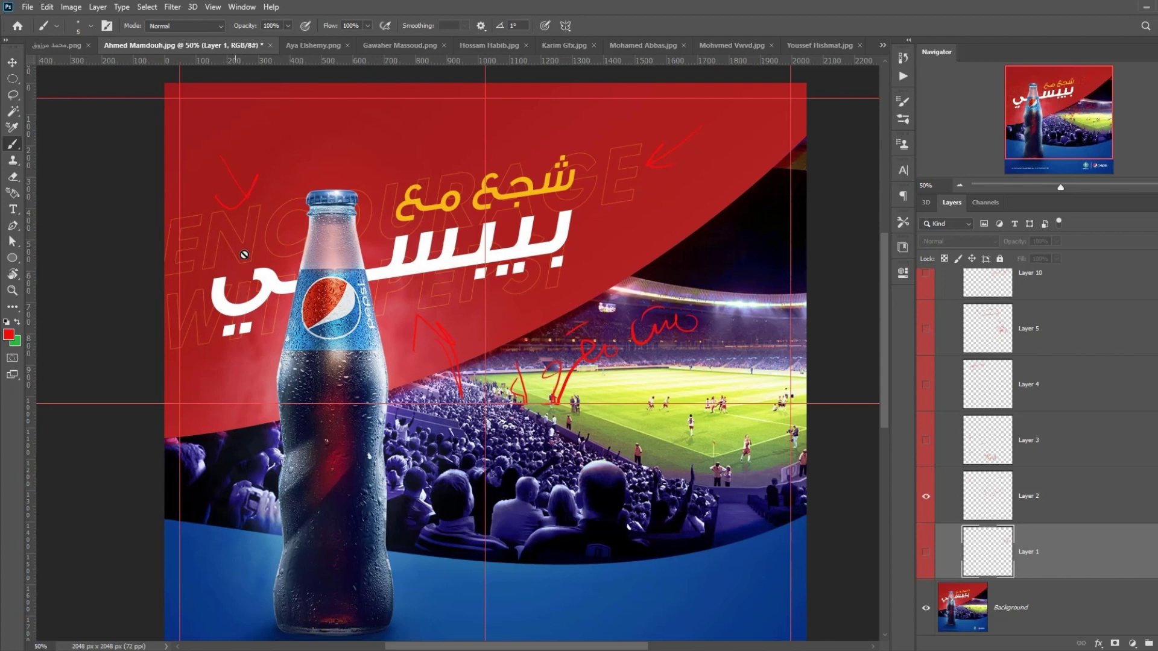
left_click_drag(613, 233, 583, 256)
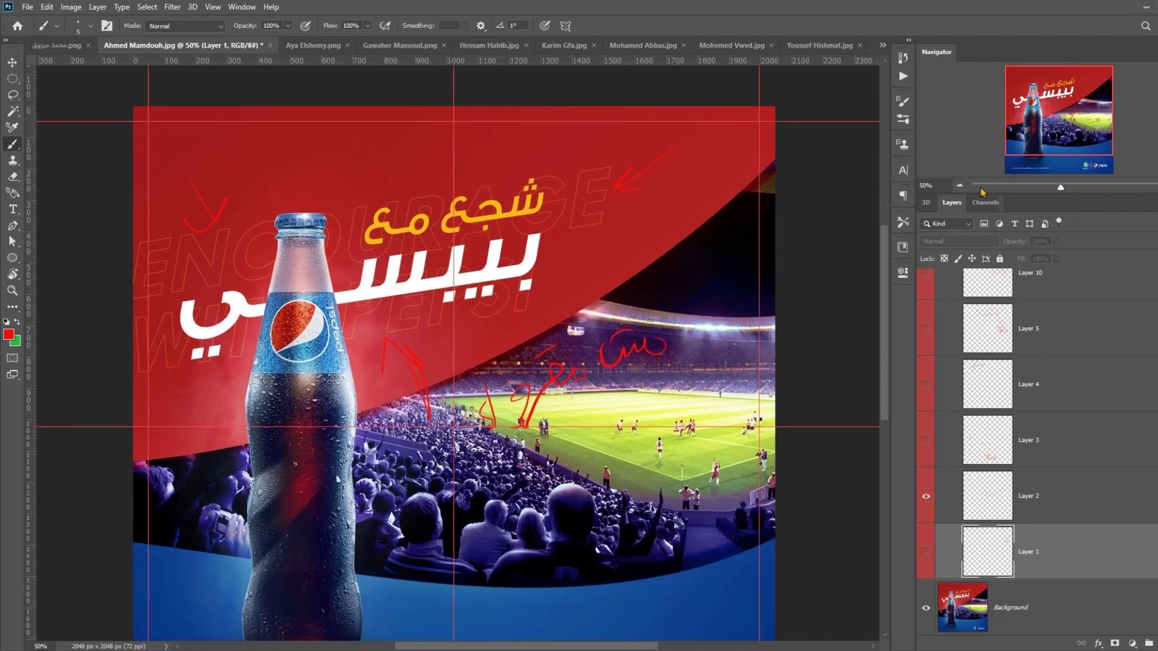
left_click(961, 185)
left_click_drag(705, 390, 704, 315)
Step: Swap Layer 2 for the Layer 3 sharpness note and examine the bottle's edges against the crowd up close
left_click(926, 496)
left_click(926, 440)
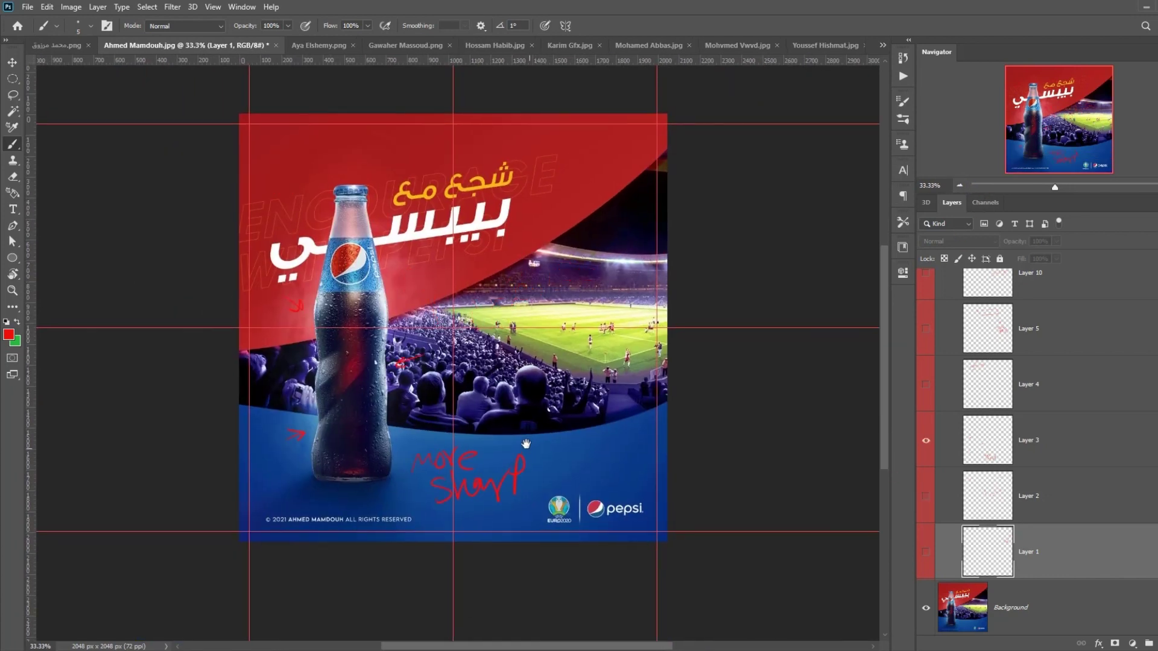
left_click_drag(529, 445, 543, 401)
key("ctrl+plus")
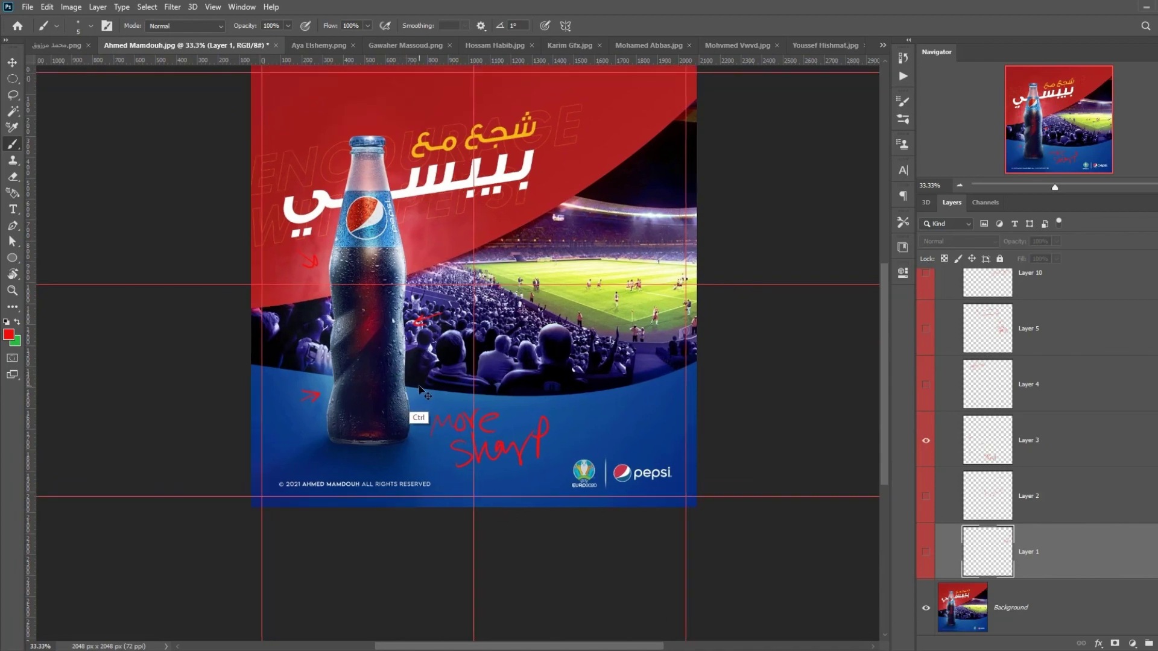
key("ctrl+plus")
key("ctrl+plus")
key("ctrl+plus")
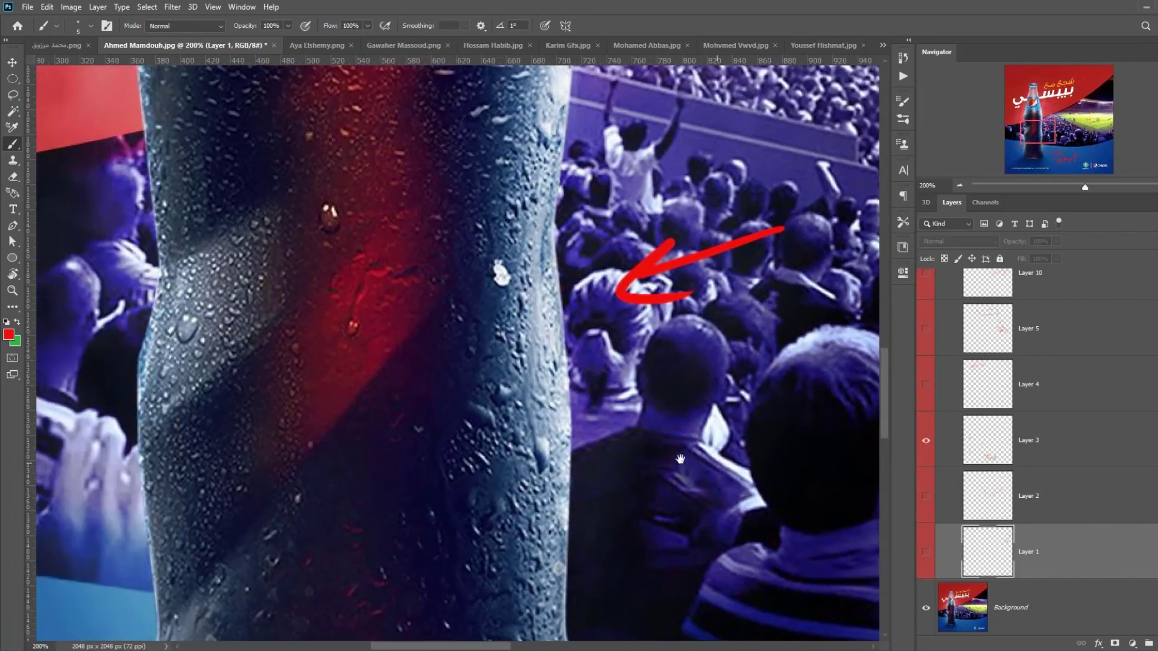
left_click_drag(643, 444, 684, 463)
key("ctrl+minus")
key("ctrl+minus")
key("ctrl+minus")
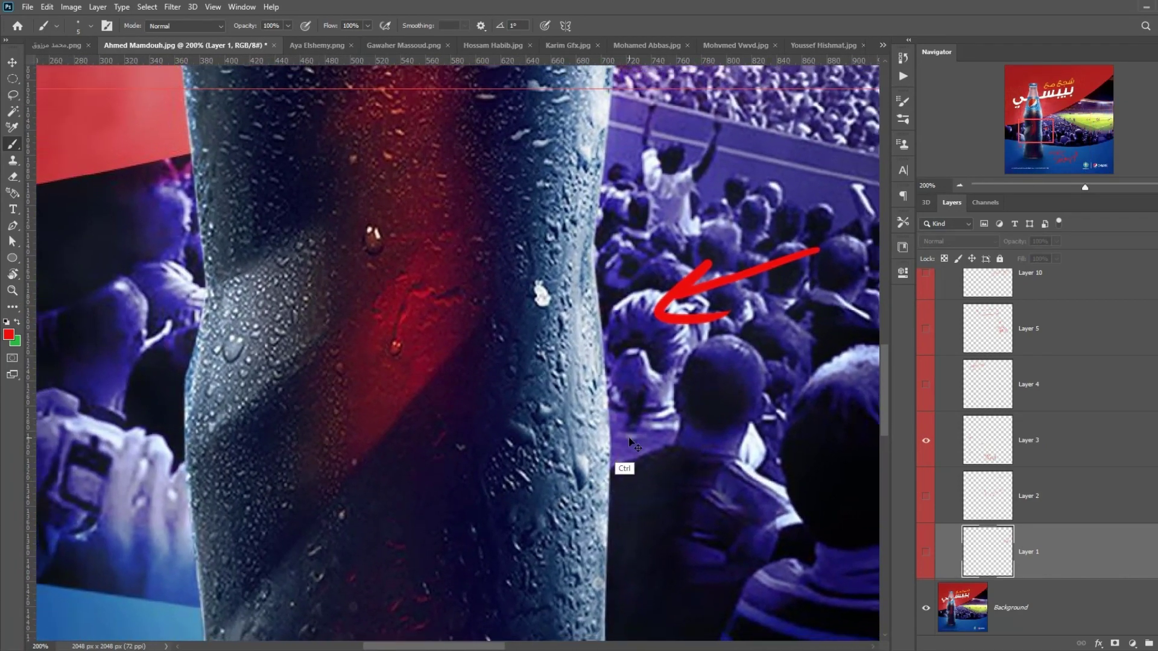
key("ctrl+minus")
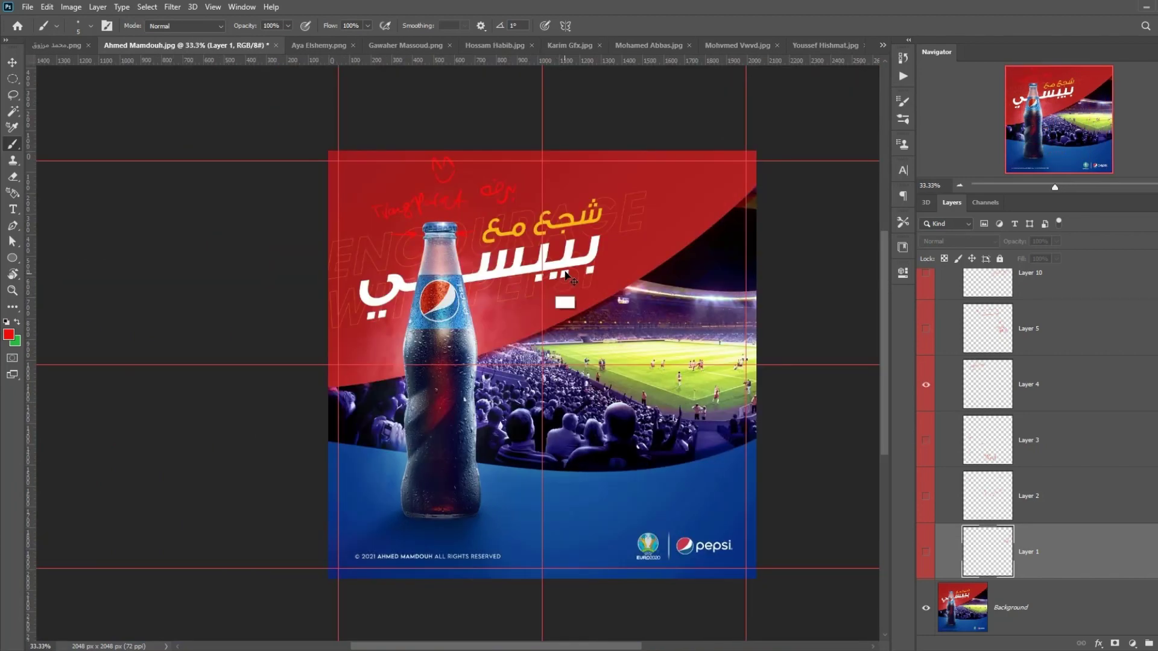
Step: Examine the bottle's cap and neck transparency up close with the Layer 4 note visible
key("ctrl+plus")
key("ctrl+plus")
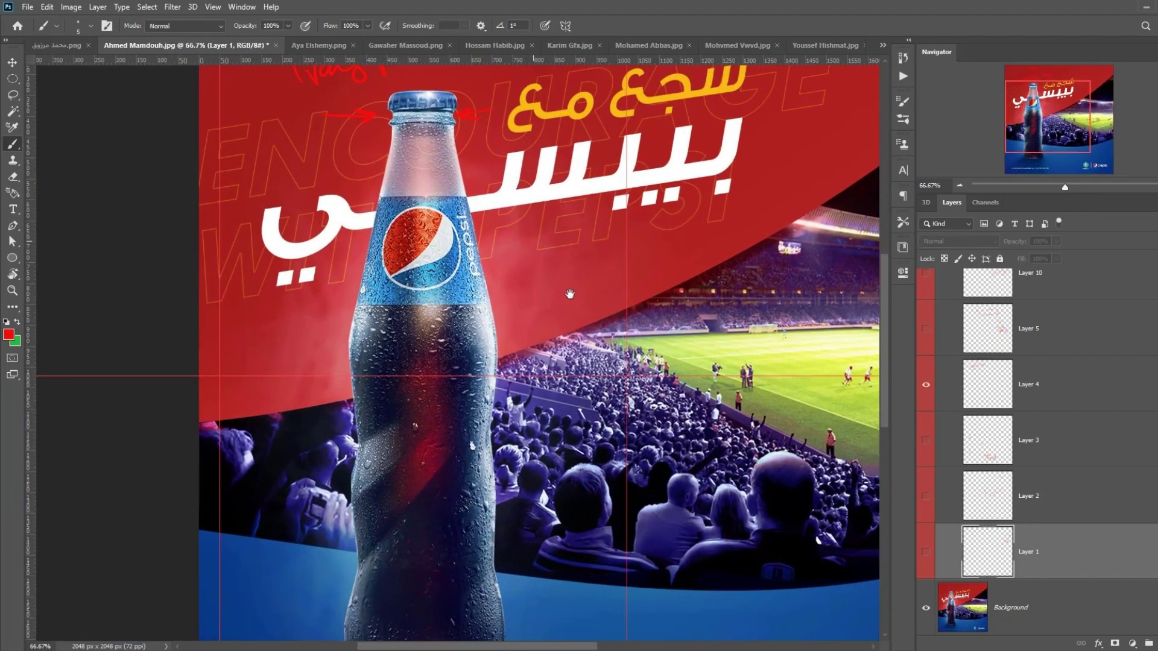
left_click_drag(529, 228, 607, 365)
key("ctrl+plus")
key("ctrl+plus")
left_click_drag(567, 235, 464, 386)
left_click_drag(518, 350, 462, 485)
left_click_drag(365, 365, 363, 273)
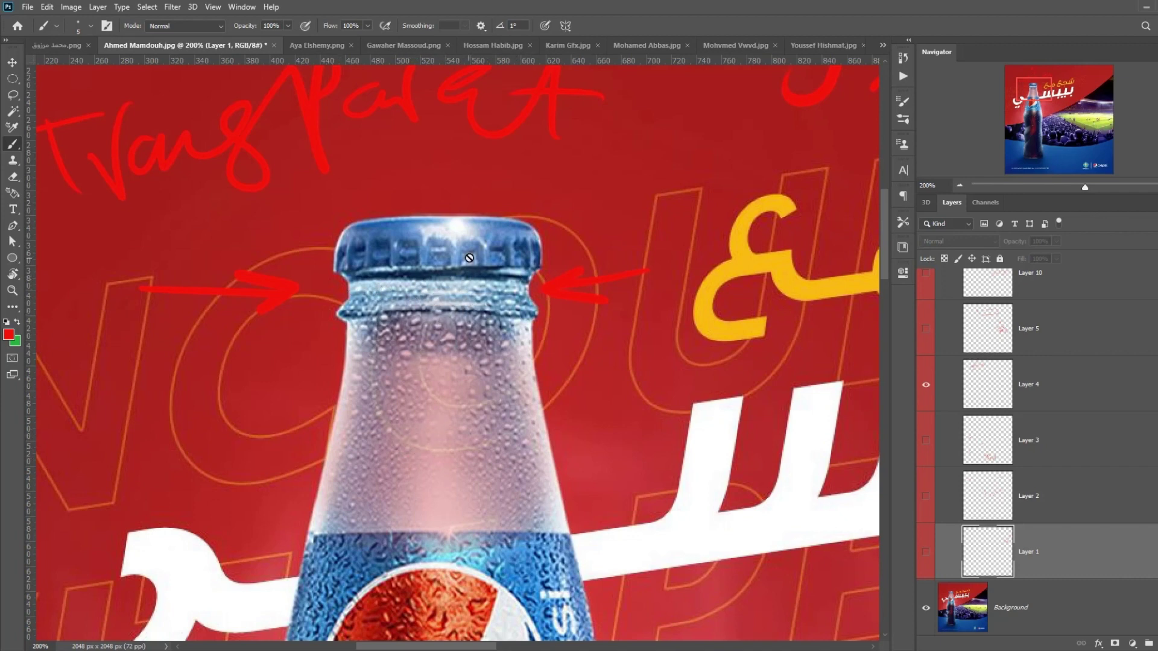
key("ctrl+minus")
key("ctrl+minus")
key("ctrl+minus")
left_click_drag(480, 271, 415, 103)
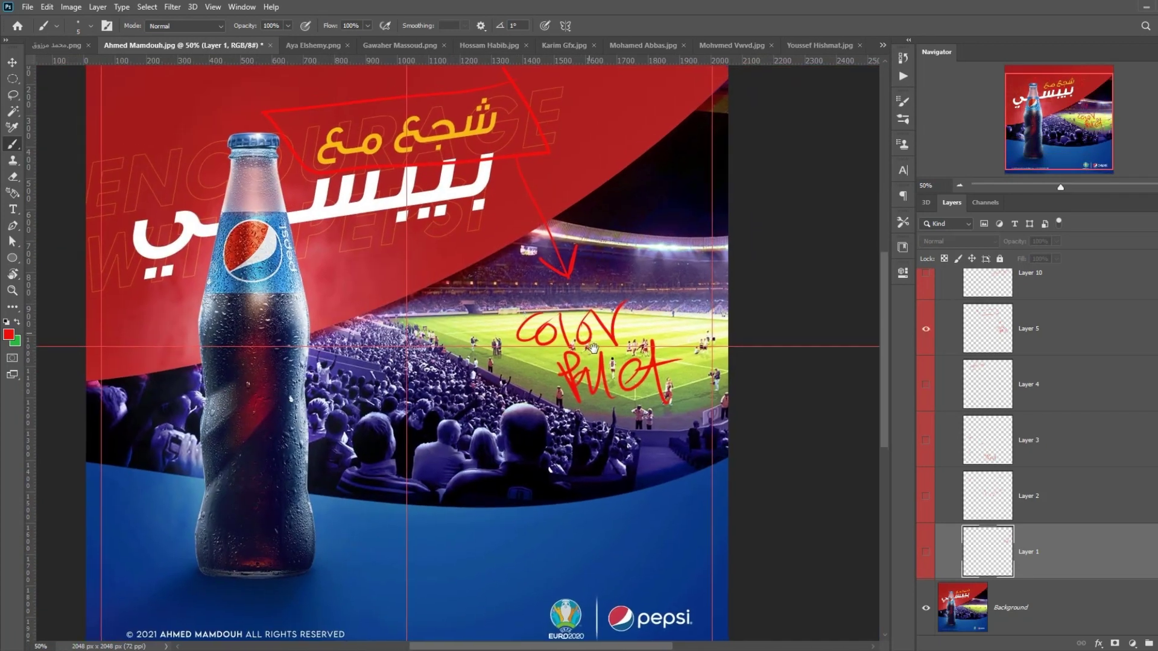
Step: View the Layer 5 color palette note on the yellow slogan across the whole poster, and hide it again
left_click_drag(452, 222, 508, 326)
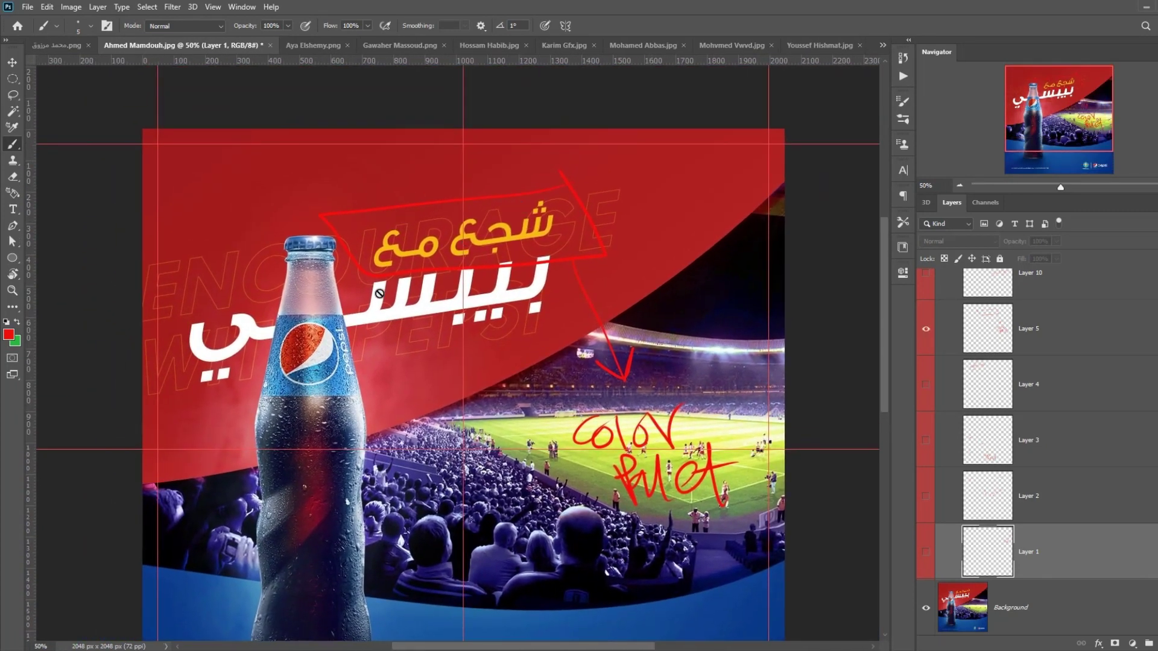
key("ctrl+minus")
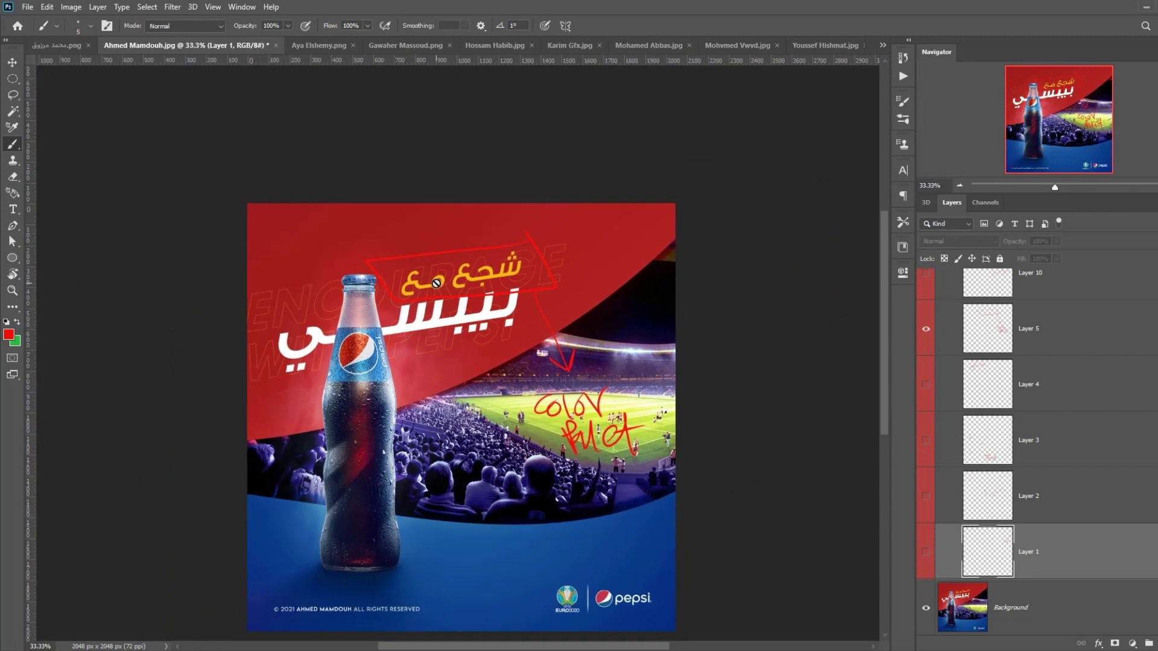
mouse_move(531, 316)
left_mouse_down()
mouse_move(512, 286)
mouse_move(428, 261)
left_mouse_up()
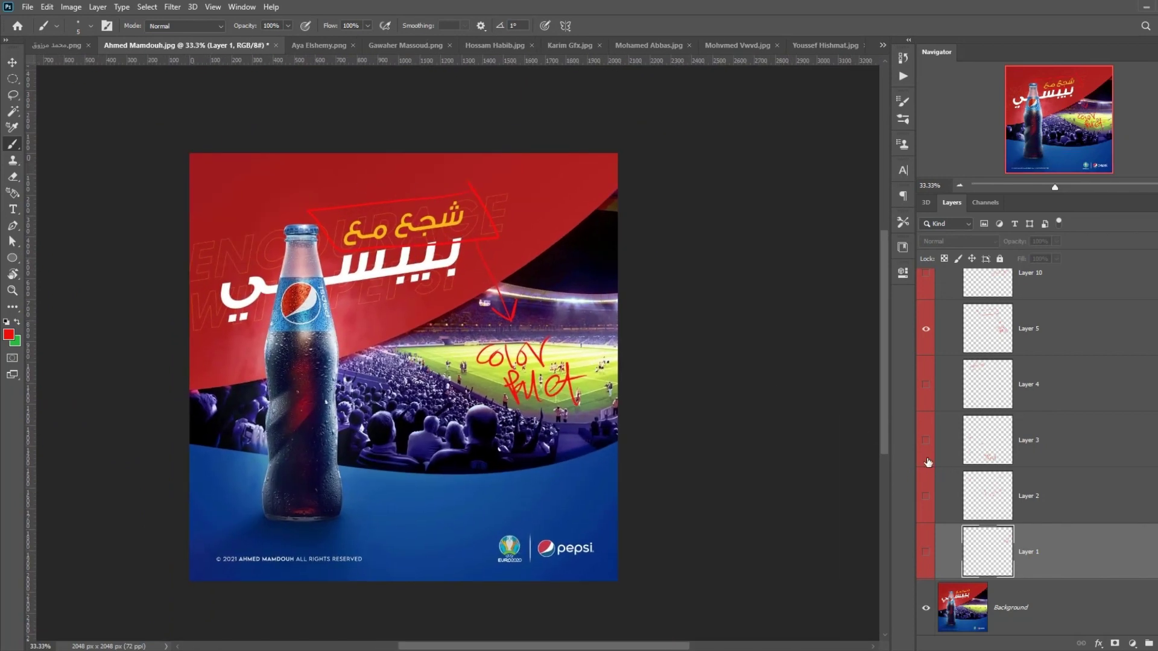
left_click(925, 330)
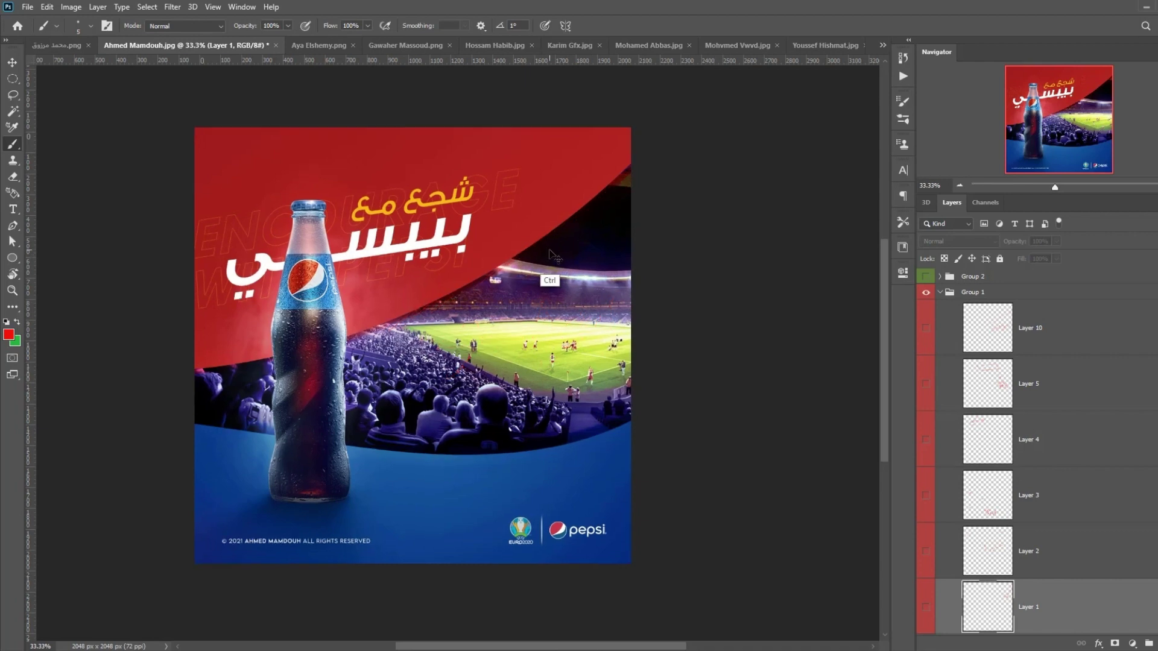
Step: Examine the dark sky corner where the red curve meets the stadium, and return to the whole poster
key("ctrl+plus")
key("ctrl+plus")
key("ctrl+plus")
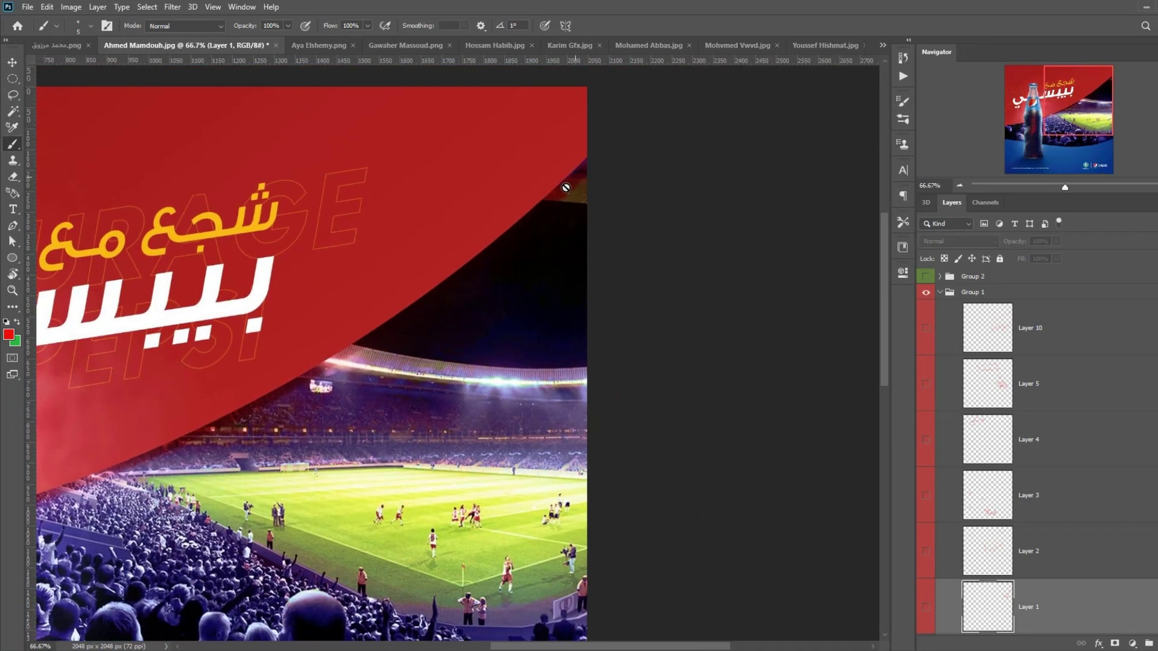
scroll(149, 485, "down", 5)
left_click_drag(286, 355, 298, 418)
left_click_drag(491, 387, 543, 446)
left_click_drag(473, 347, 495, 625)
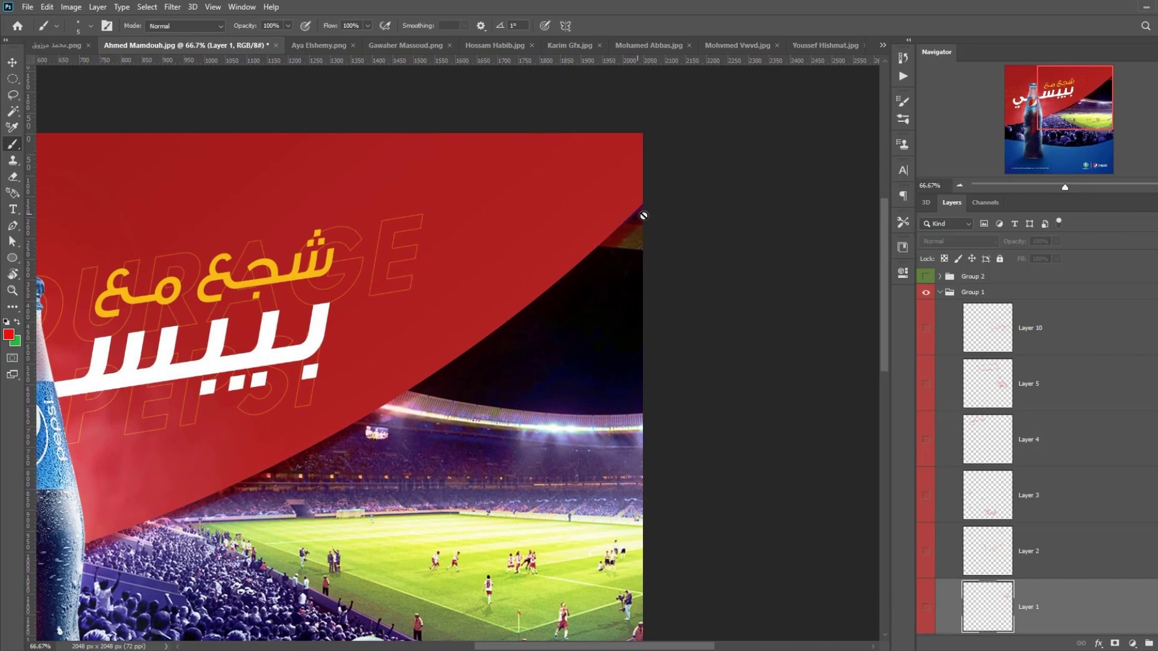
left_click_drag(366, 424, 494, 336)
key("ctrl+minus")
key("ctrl+minus")
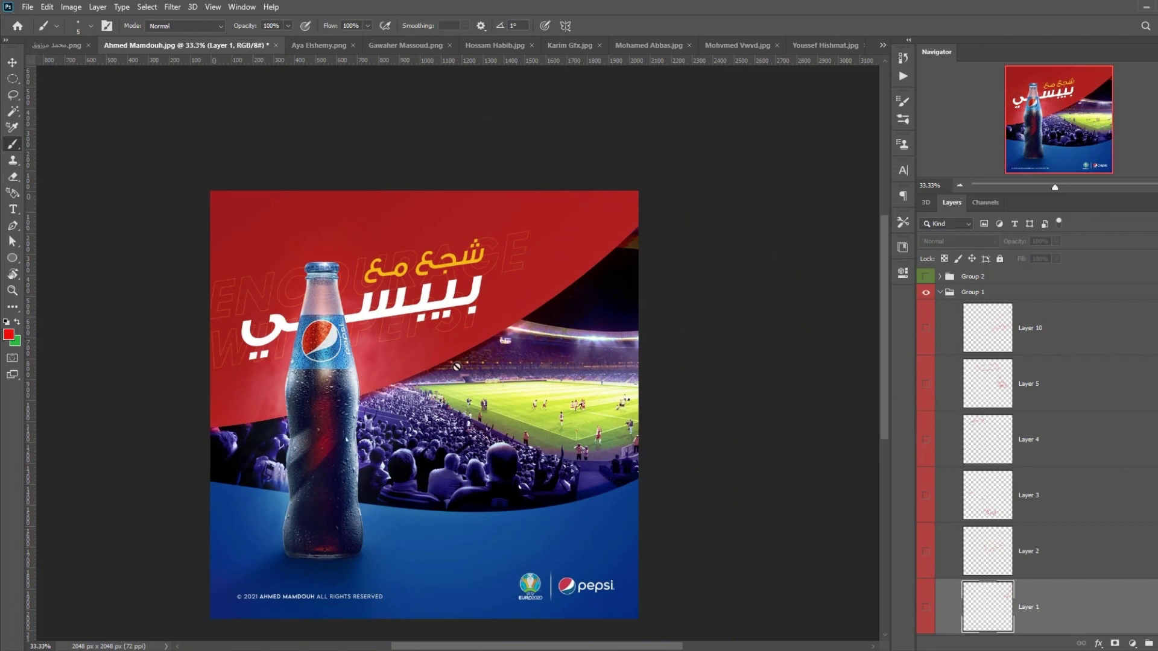
left_click_drag(516, 398, 515, 363)
Step: Collapse Group 1, and make Group 2 with the green notes visible and expanded
left_click(940, 292)
left_click(926, 276)
left_click(939, 276)
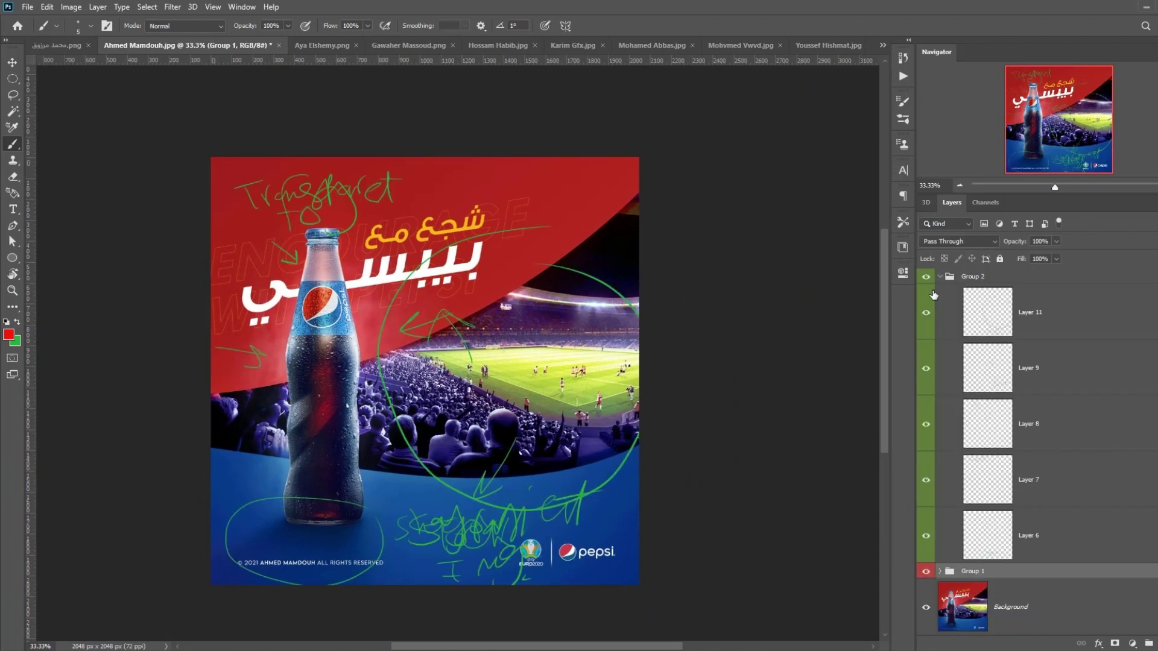
Step: Review the Layer 11 stock image note circling the stadium photo, and hide it
left_click_drag(650, 506, 643, 404)
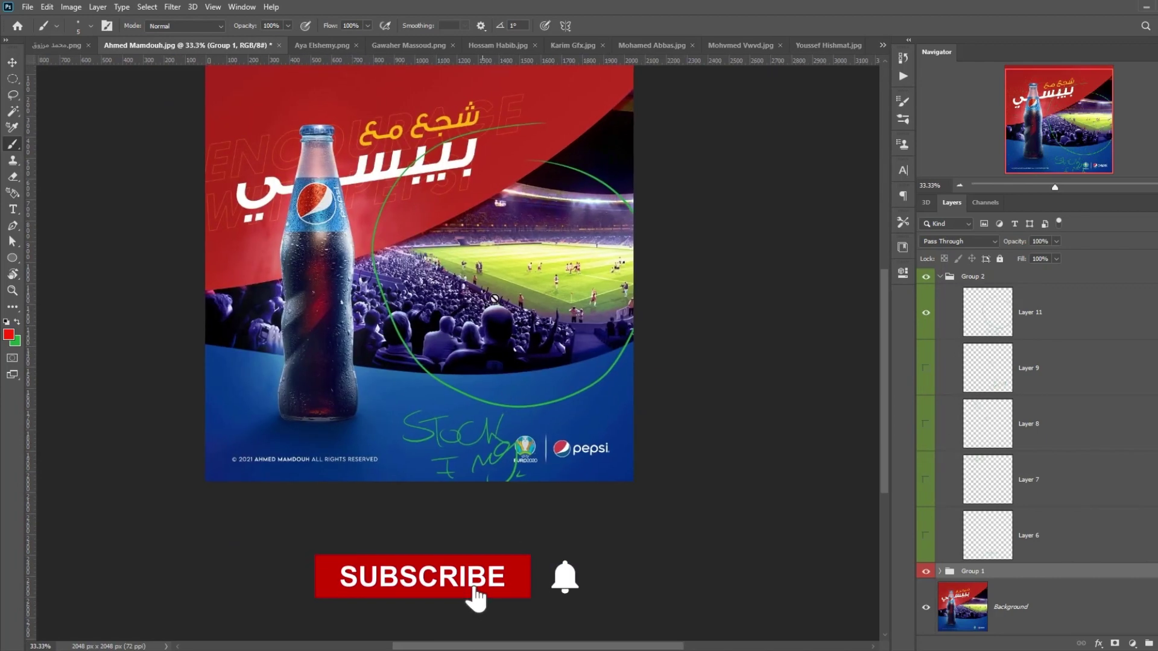
left_click_drag(545, 306, 528, 334)
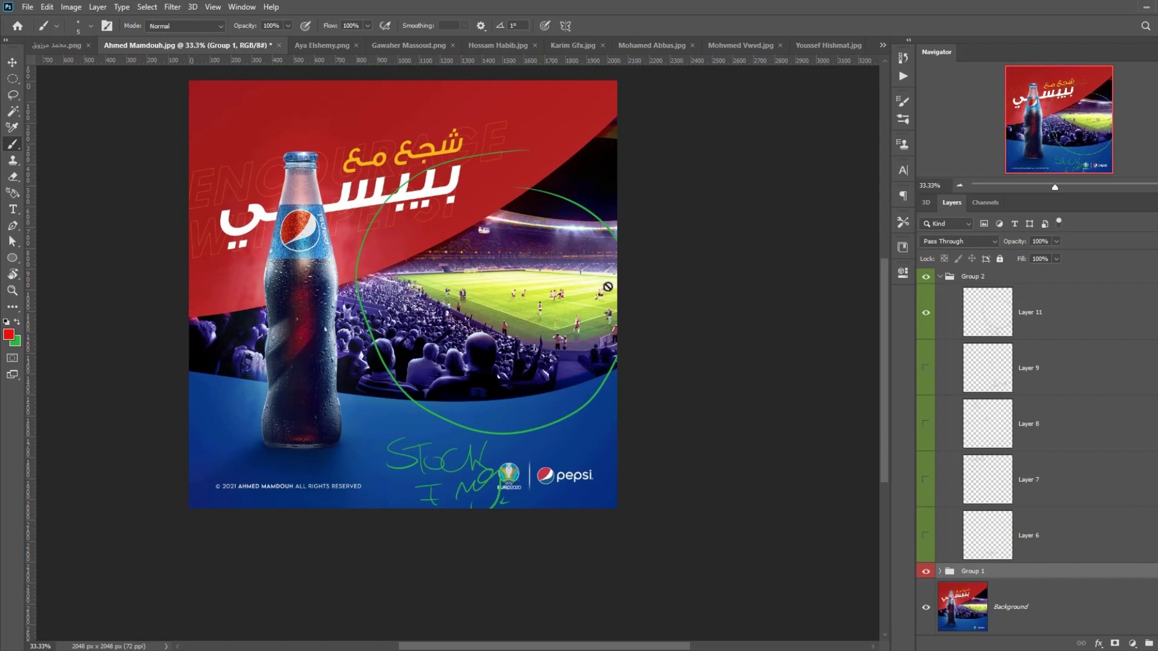
left_click(926, 312)
Step: Show and select the Layer 9 gradient note, review the red and blue areas it marks, and hide it
left_click(926, 368)
left_click_drag(521, 459, 532, 446)
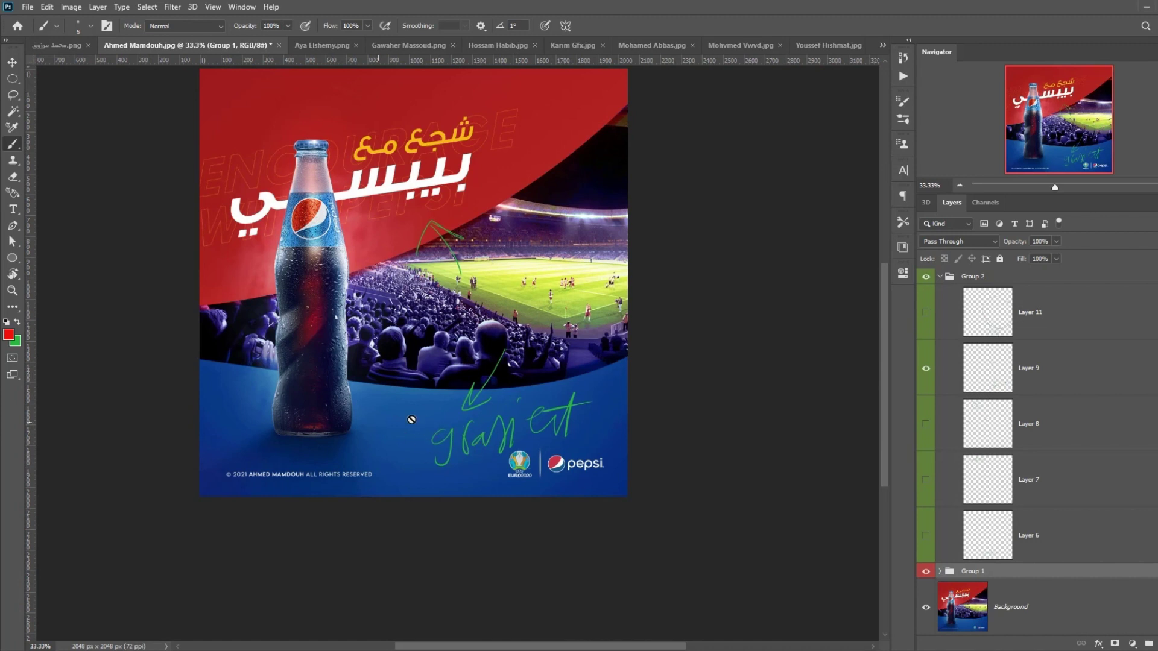
left_click(969, 377)
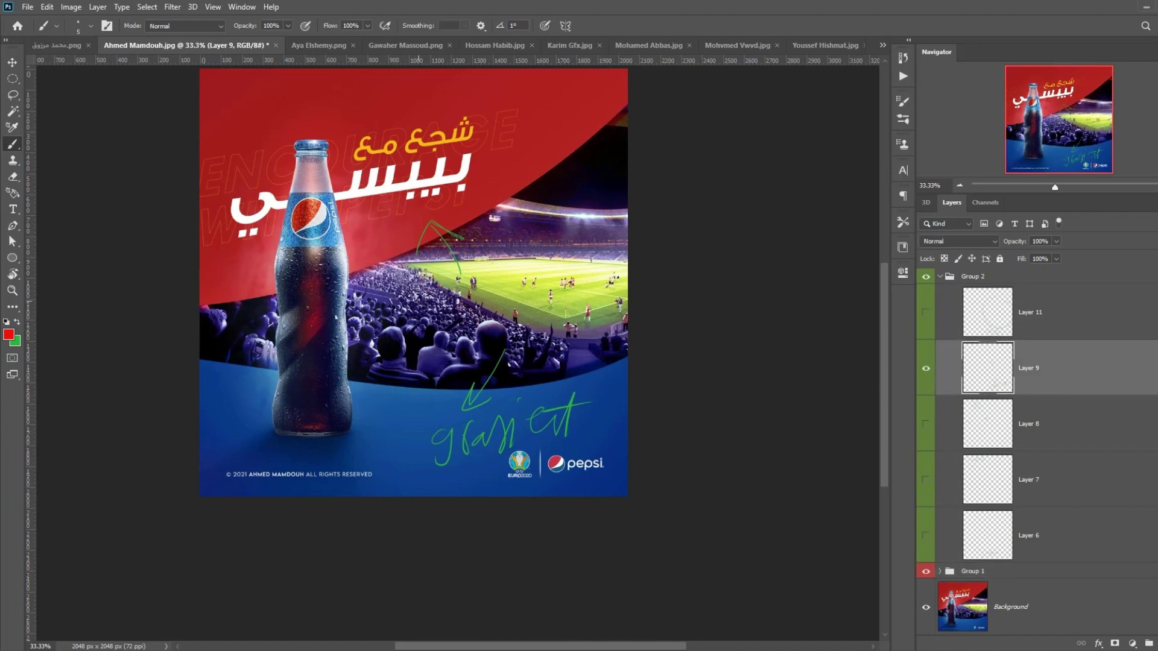
left_click(926, 368)
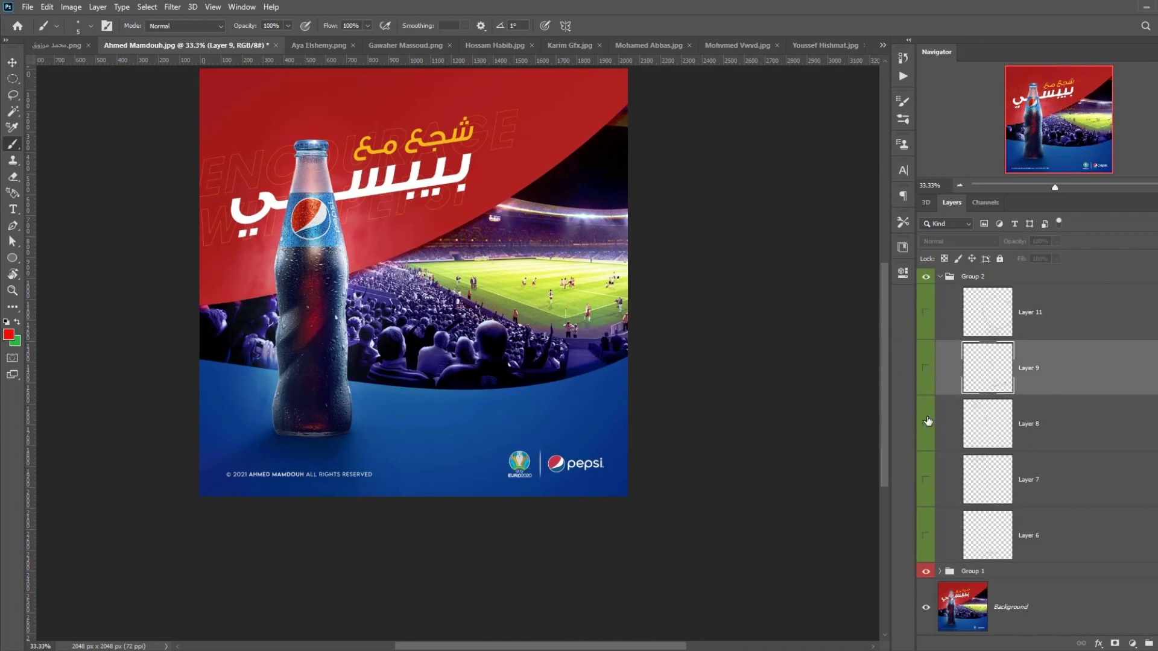
Step: View the Layer 8 fog note around the bottle, and replace it with the Layer 7 transparency note
left_click(926, 424)
mouse_move(348, 260)
left_mouse_down()
mouse_move(434, 271)
mouse_move(442, 311)
left_mouse_up()
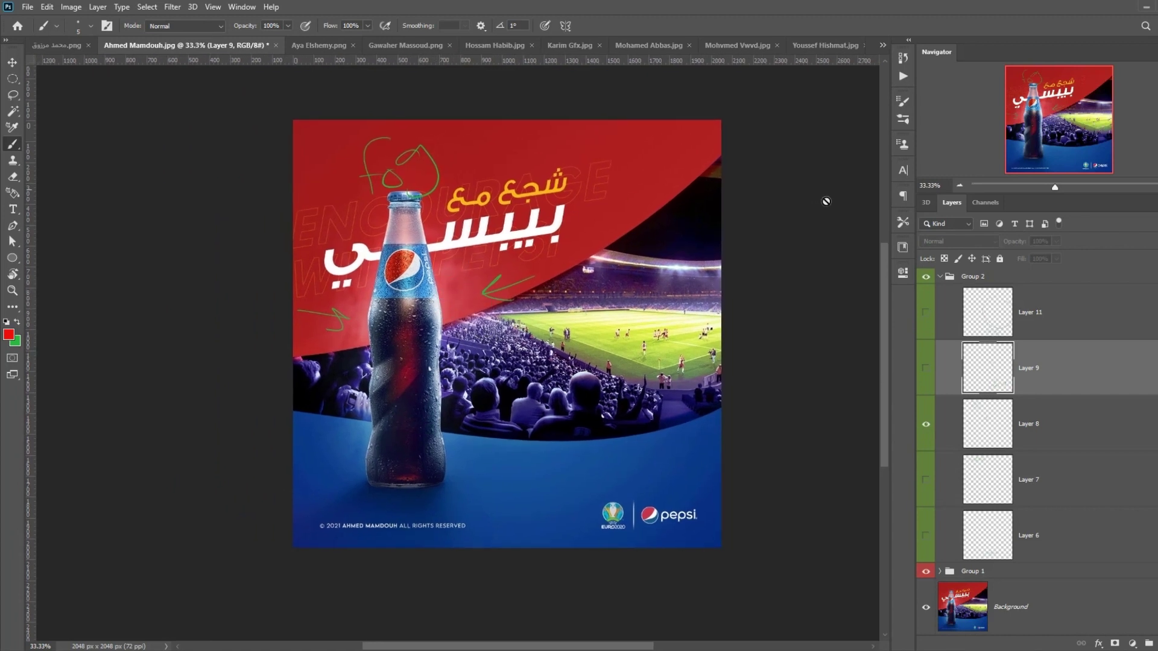
left_click(926, 424)
left_click(926, 479)
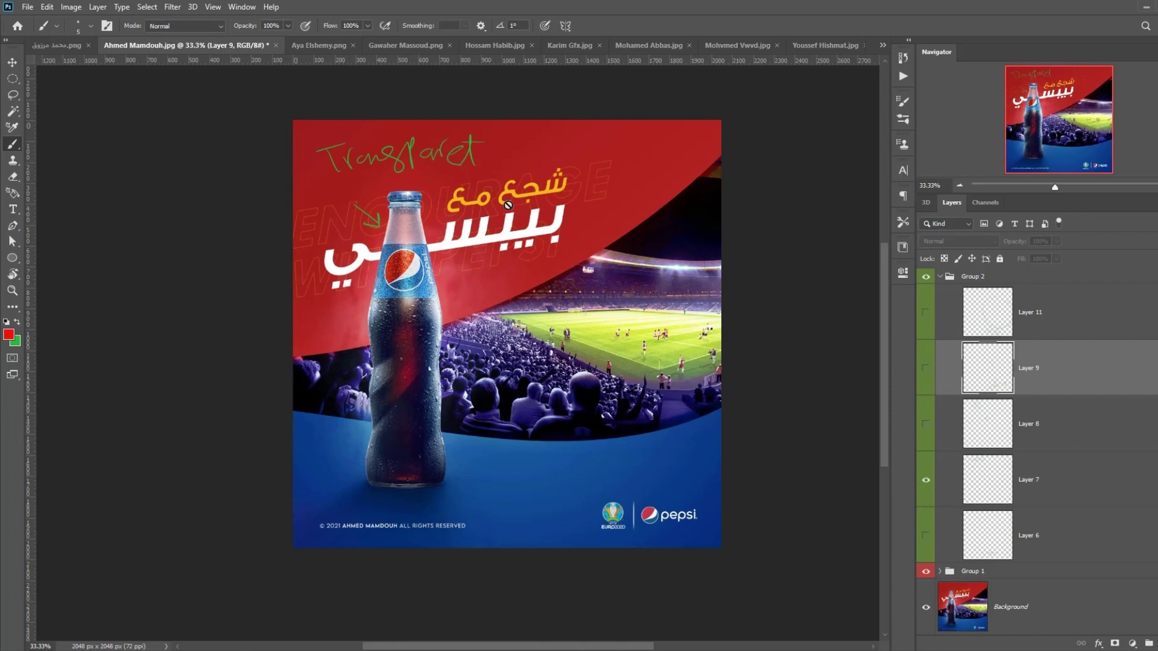
Step: Hide the Layer 7 transparency note, review the Layer 6 shadow note at the bottle's base, and hide it
left_click(926, 479)
left_click(926, 535)
mouse_move(508, 445)
left_mouse_down()
mouse_move(548, 405)
mouse_move(533, 355)
left_mouse_up()
left_click(925, 543)
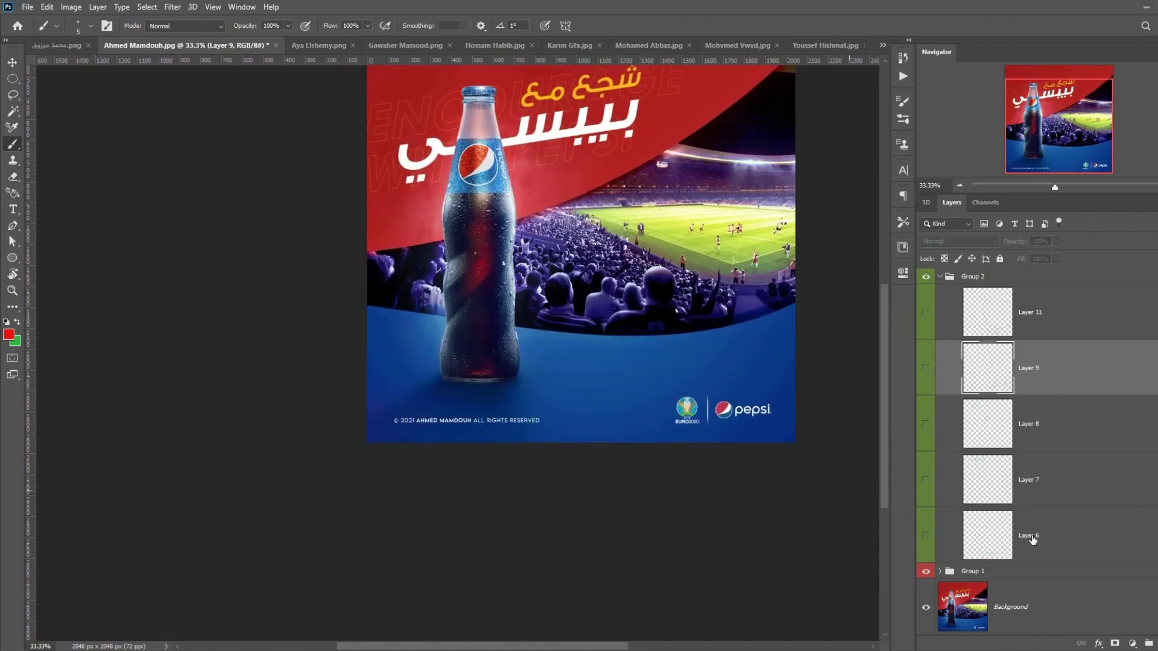
left_click(972, 546)
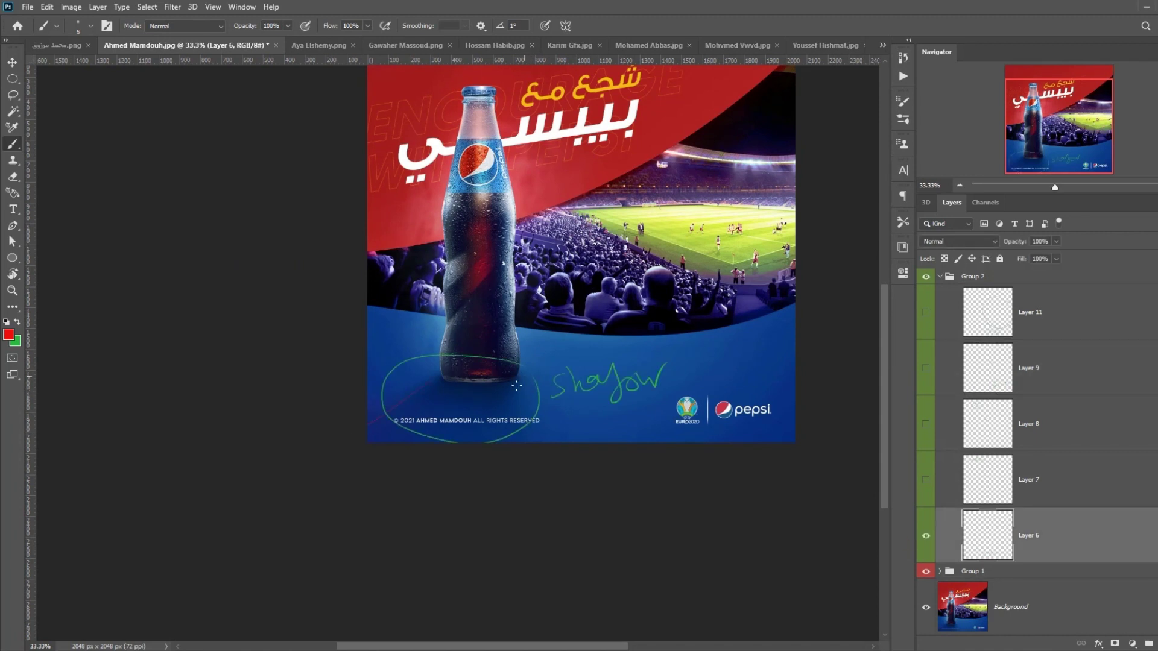
left_click(926, 536)
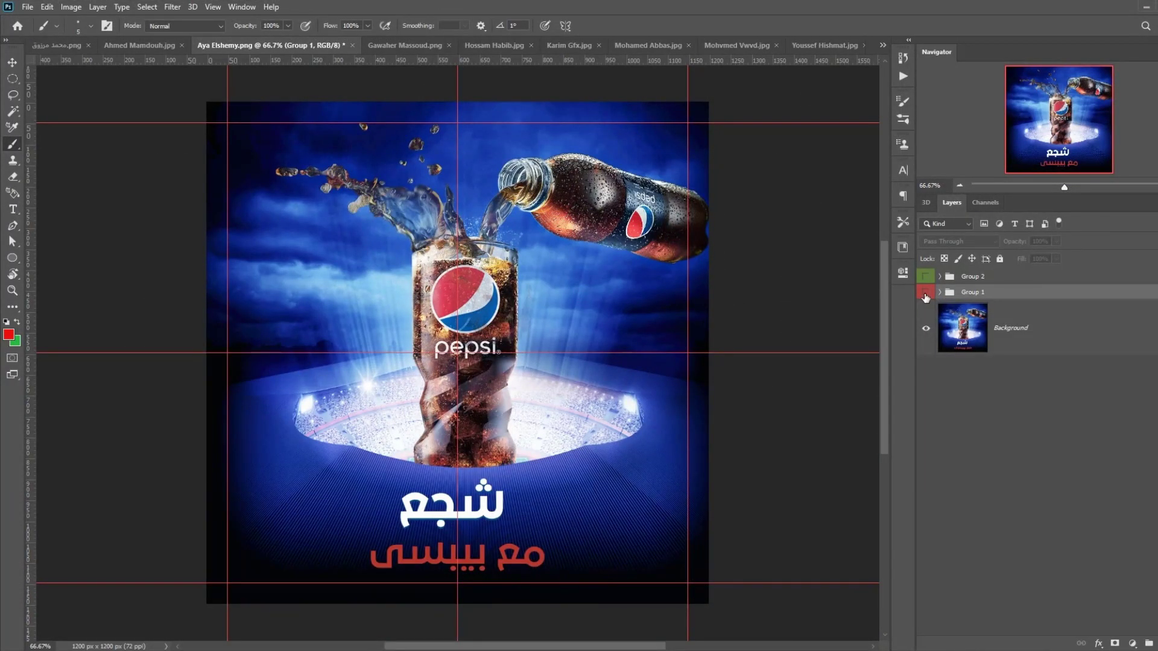
Step: On the blue poured-Pepsi poster, hide the guides, show and expand Group 1, and leave only its Layer 1 scaling note visible
key("ctrl+semicolon")
left_click(925, 294)
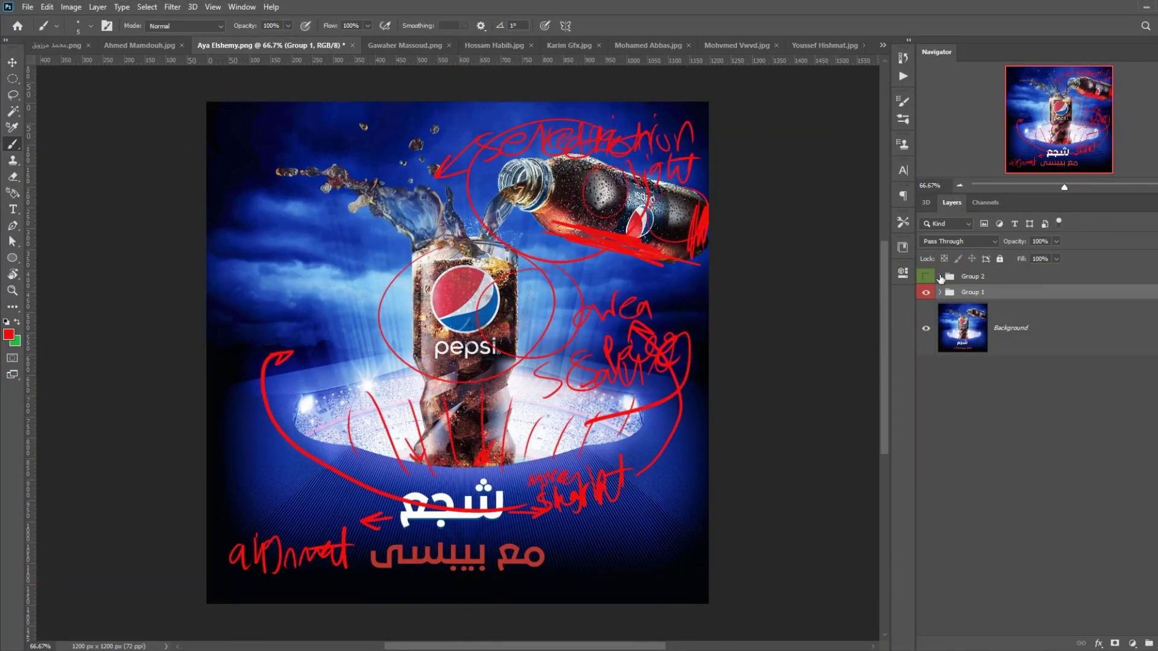
left_click(940, 292)
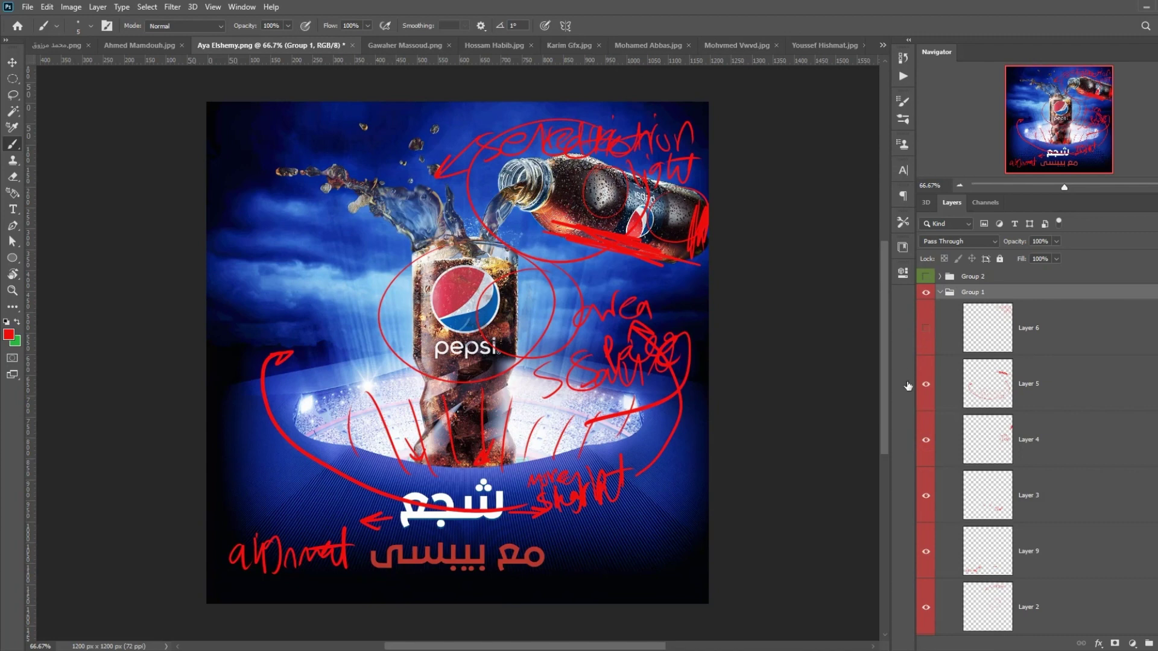
left_click(926, 607, "alt")
scroll(1080, 568, "down", 2)
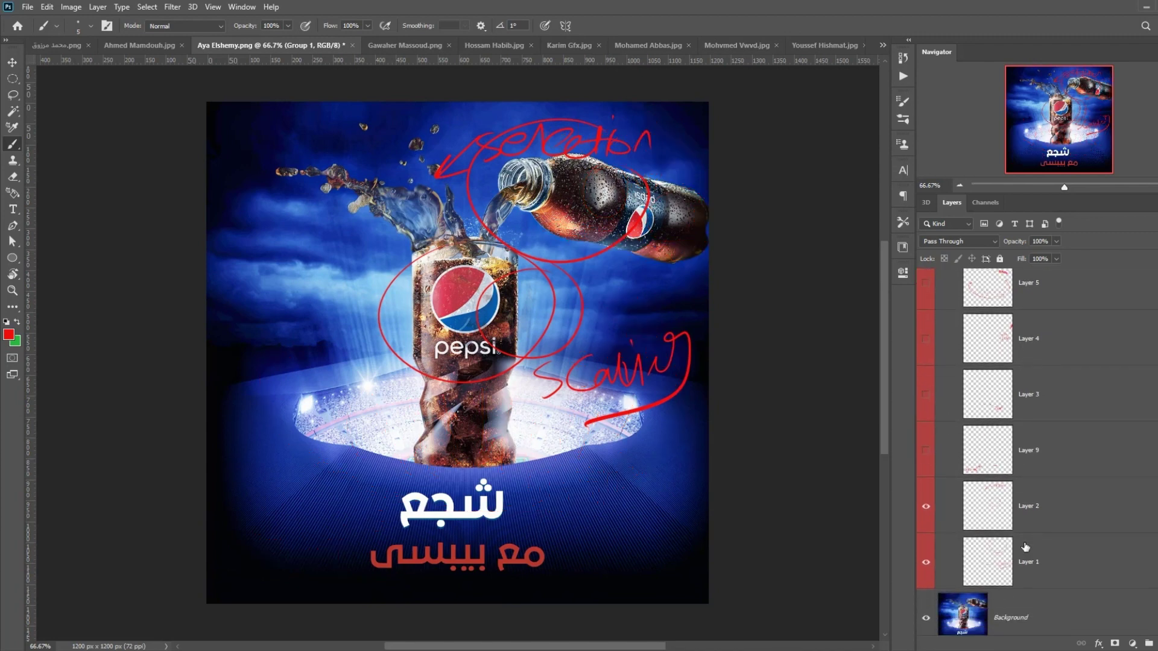
left_click(925, 506)
key("ctrl+minus")
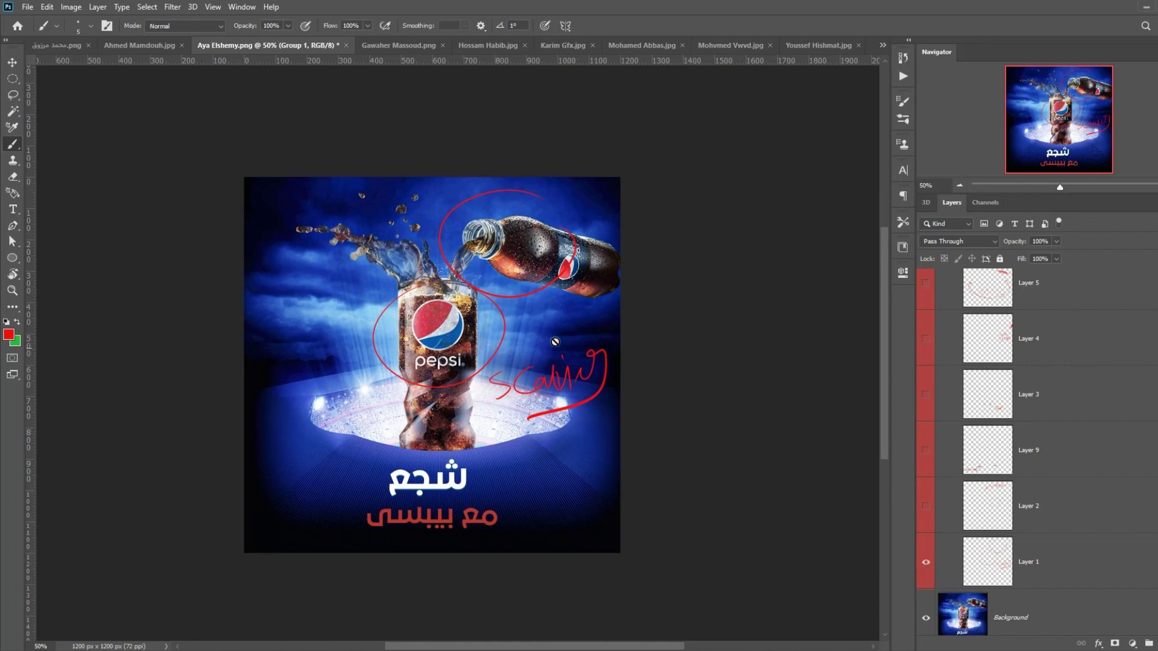
Step: Sketch red marks around the tilted bottle on Layer 1, and undo them
left_click(975, 564)
left_click_drag(499, 313, 620, 335)
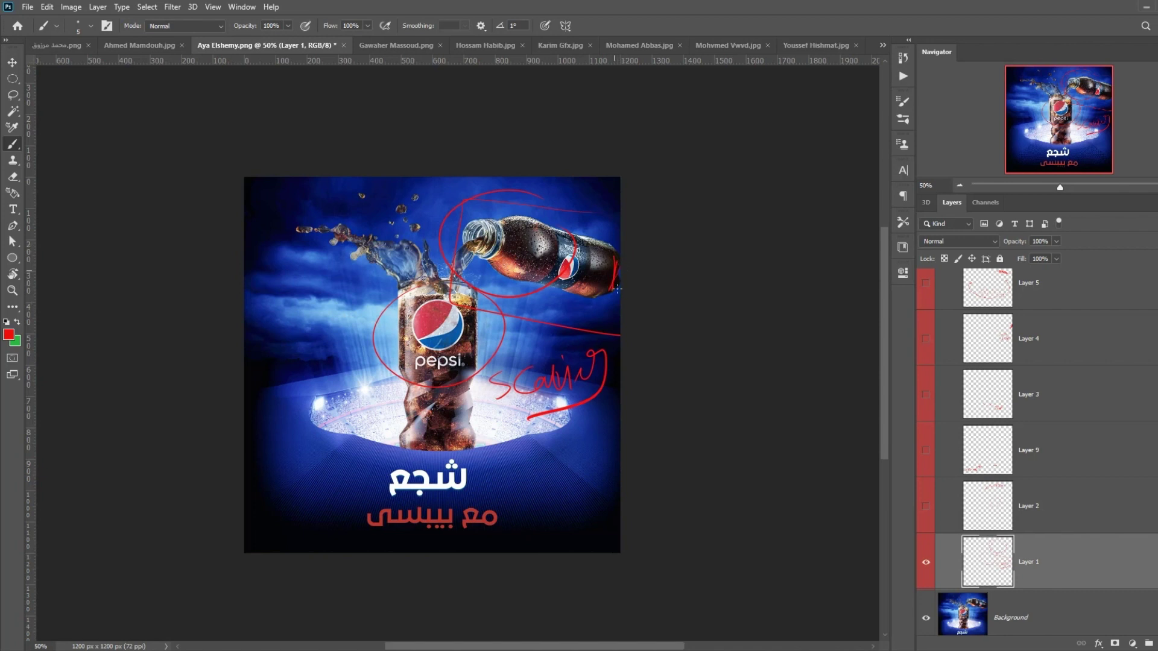
key("ctrl+z")
key("ctrl+z")
key("ctrl+z")
key("ctrl+z")
key("ctrl+z")
Step: Replace the Layer 1 note with the Layer 2 selection note, and examine the cut-out edges of the glass and splash up close
left_click(926, 563)
left_click(926, 506)
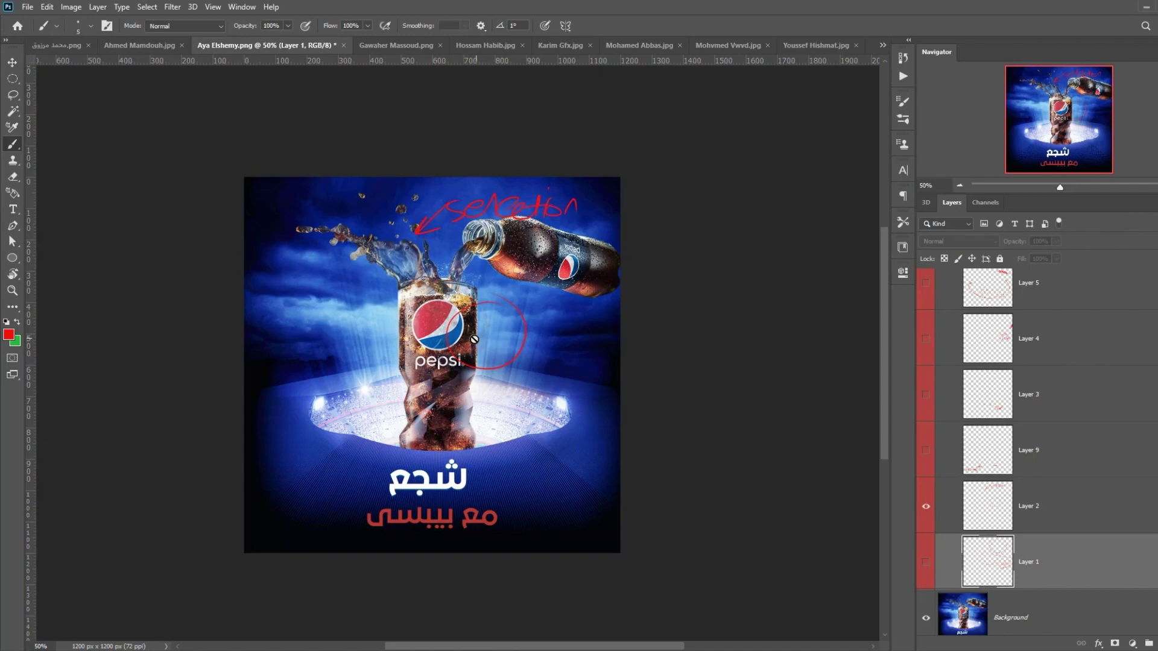
scroll(483, 353, "up", 4)
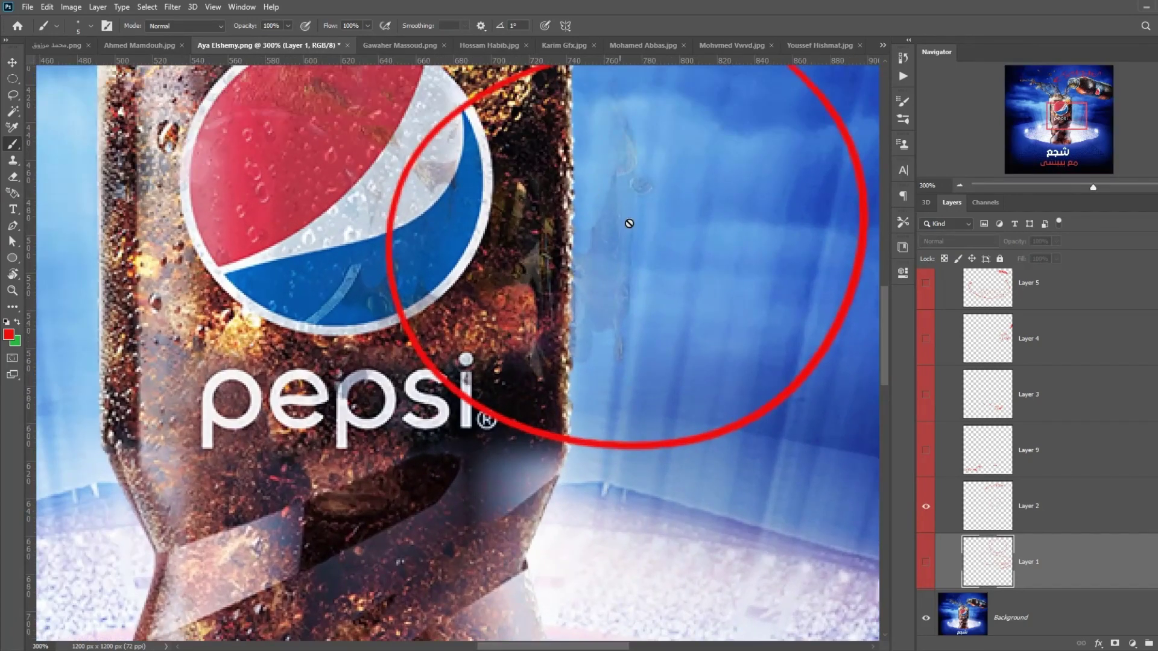
left_click_drag(569, 241, 711, 395)
left_click_drag(427, 198, 329, 385)
left_click_drag(670, 402, 419, 420)
scroll(457, 377, "down", 4)
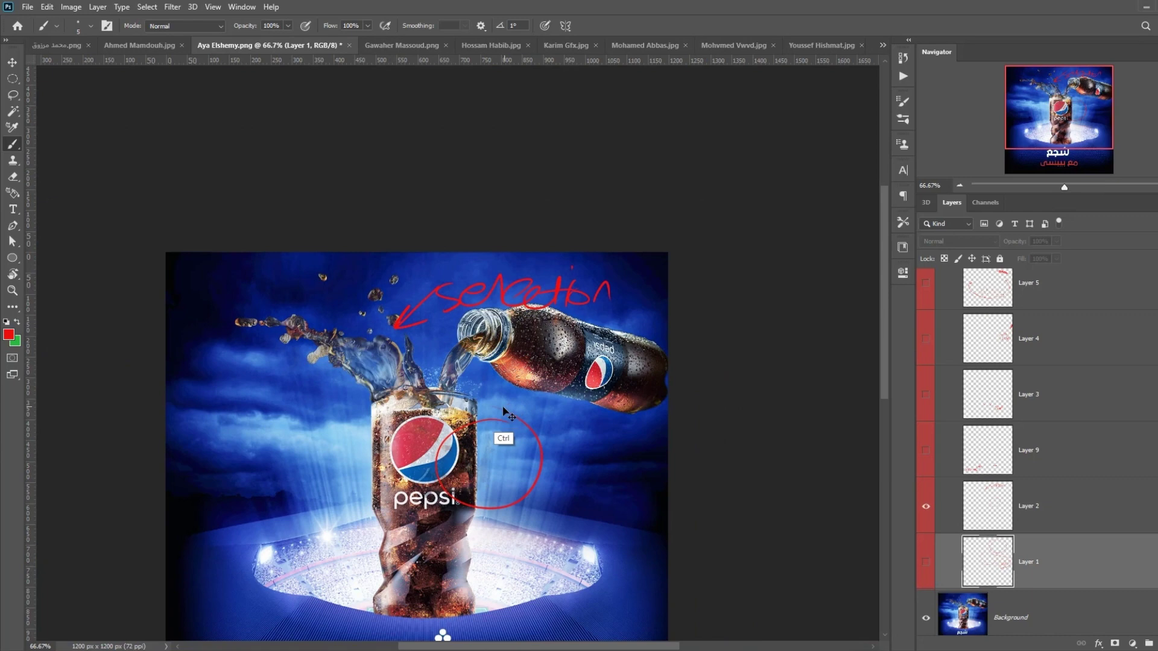
scroll(491, 425, "up", 3)
scroll(490, 424, "down", 3)
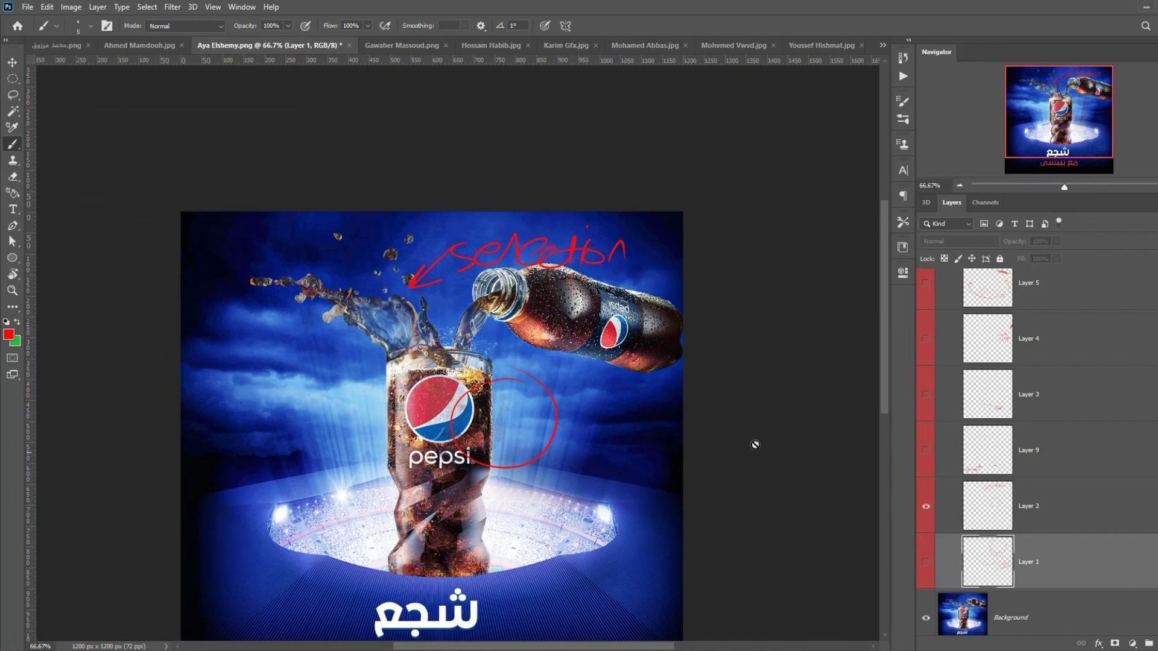
Step: Hide the Layer 2 selection note, then review the Layer 9 alignment note beside the slogan and hide it
left_click(985, 512)
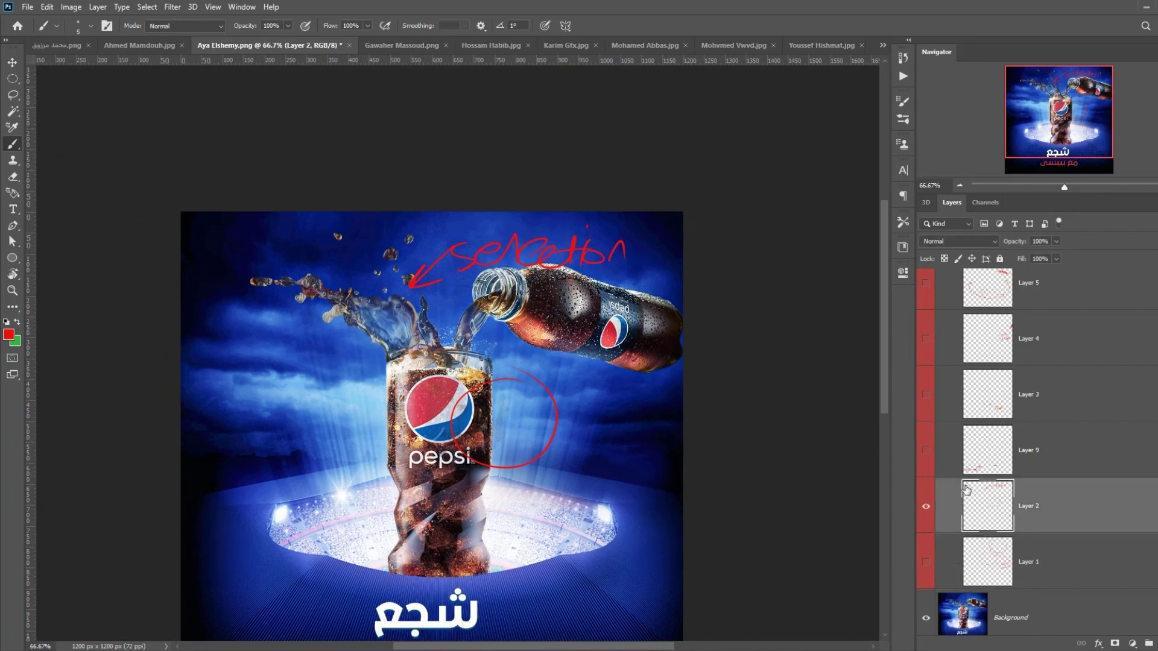
left_click(926, 506)
left_click(926, 450)
key("ctrl+minus")
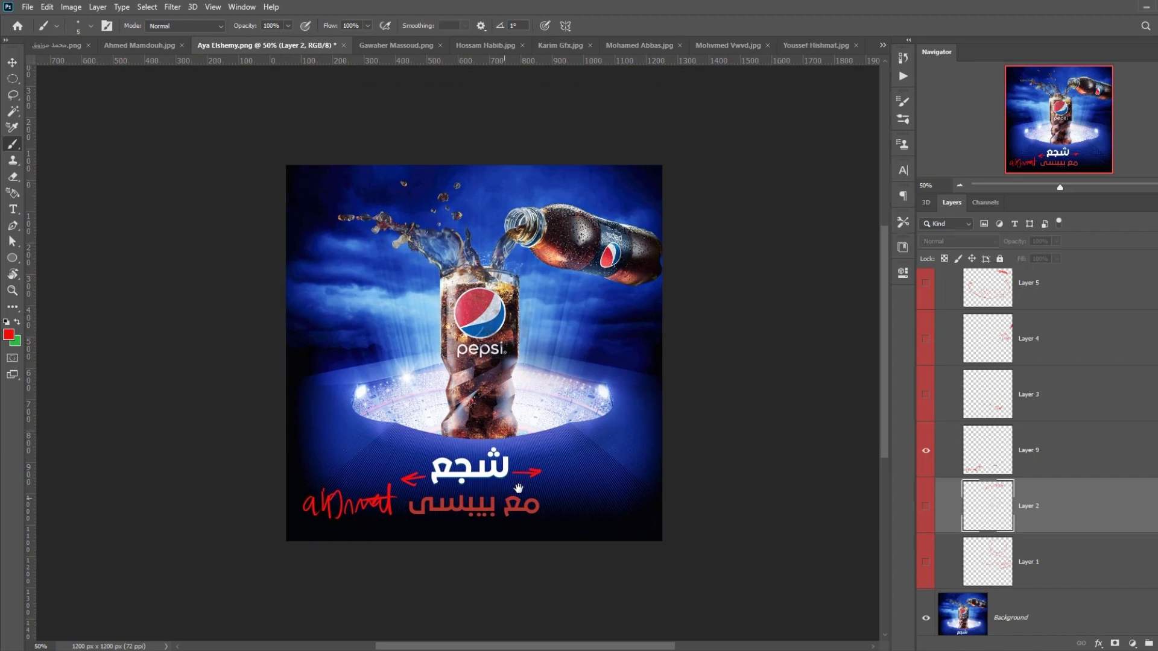
left_click(926, 452)
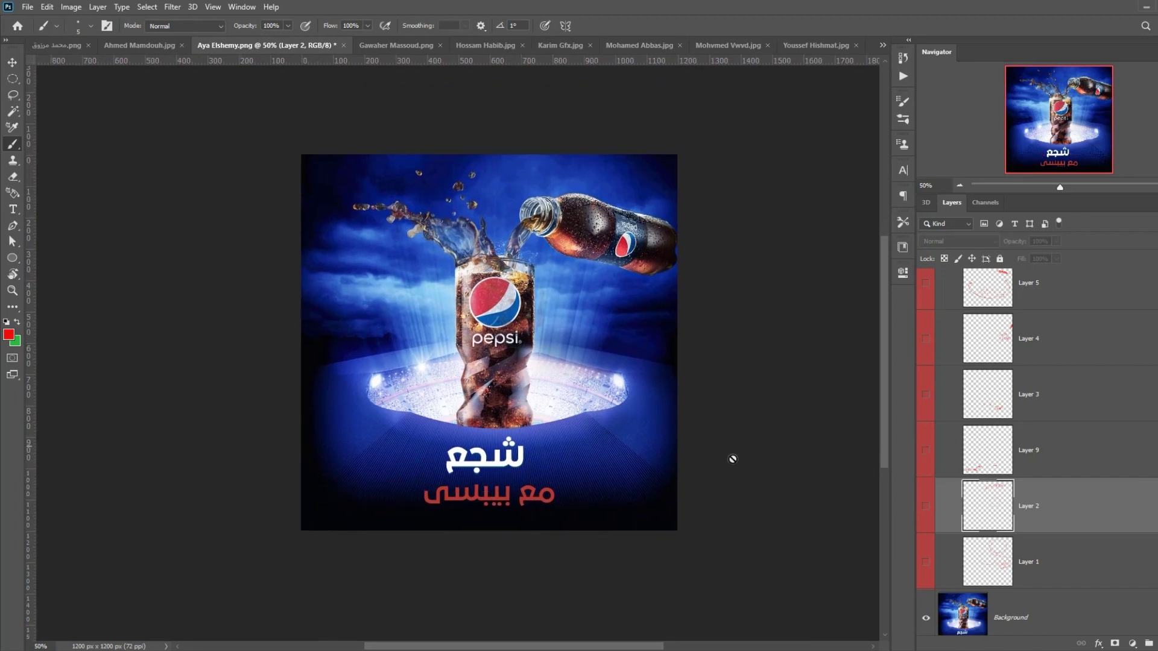
left_click(993, 459)
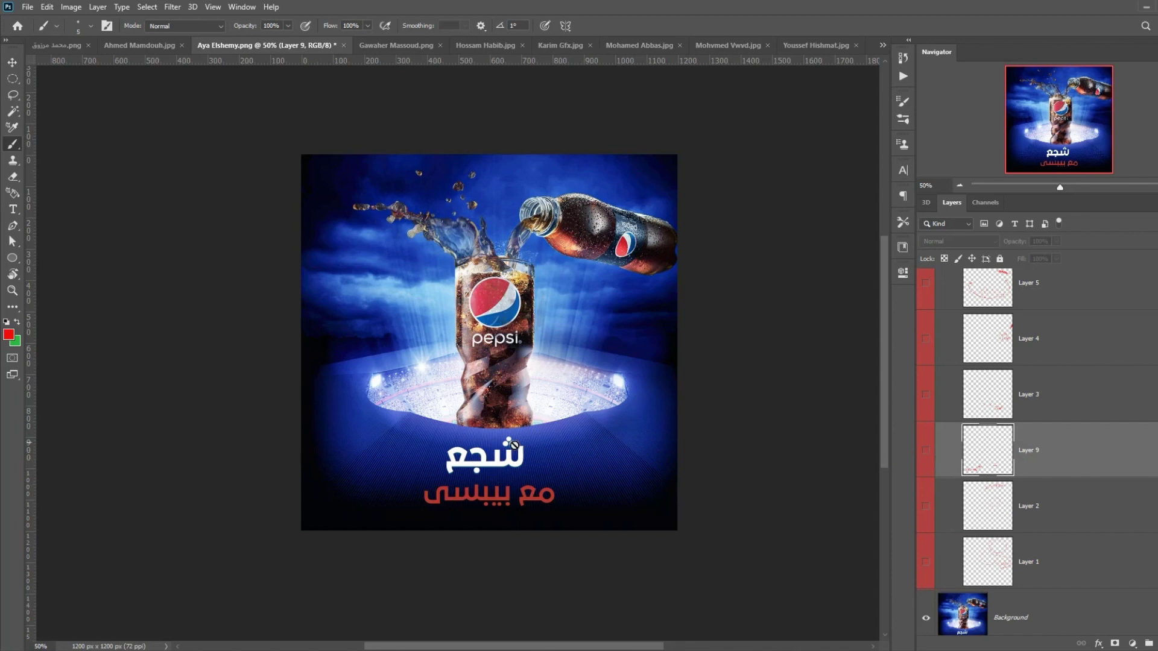
Step: Show the Layer 3 sharpness note, and brush a red line on it along the stadium edge under the Pepsi glass
left_click(925, 395)
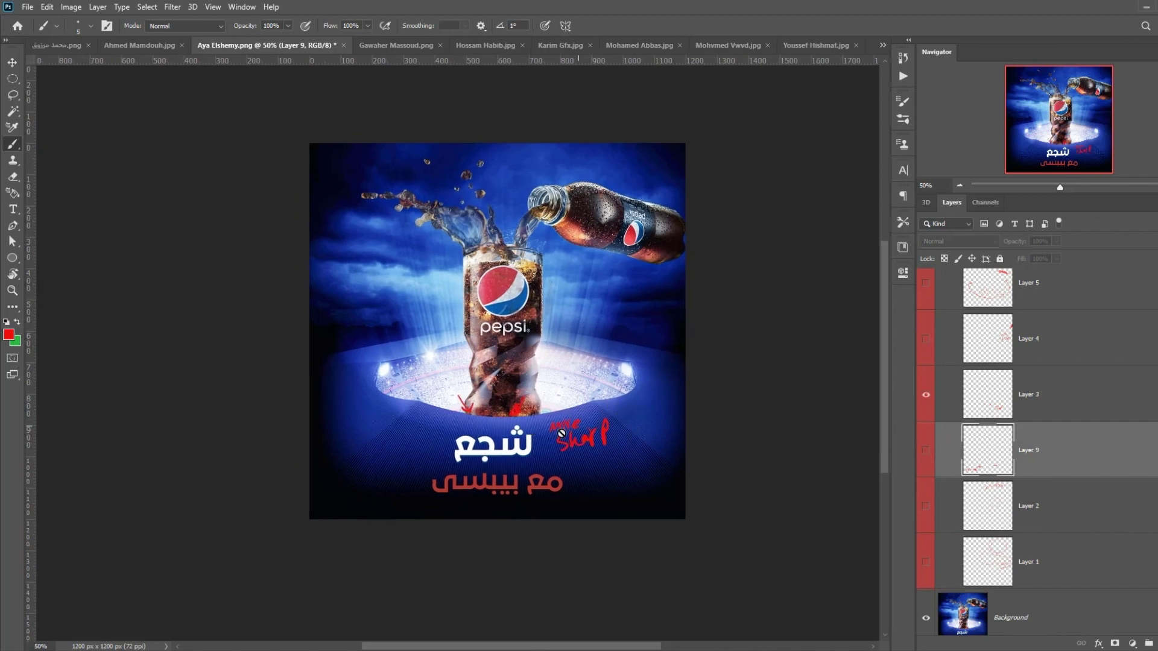
key("ctrl+plus")
key("ctrl+plus")
key("ctrl+plus")
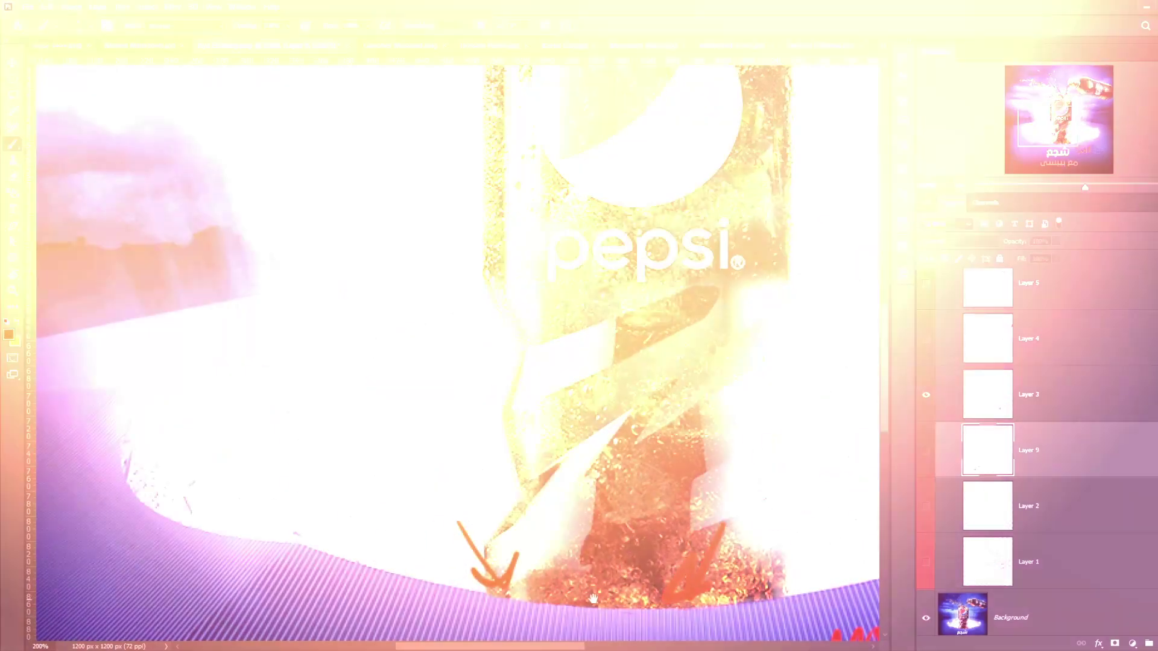
left_click_drag(594, 599, 549, 462)
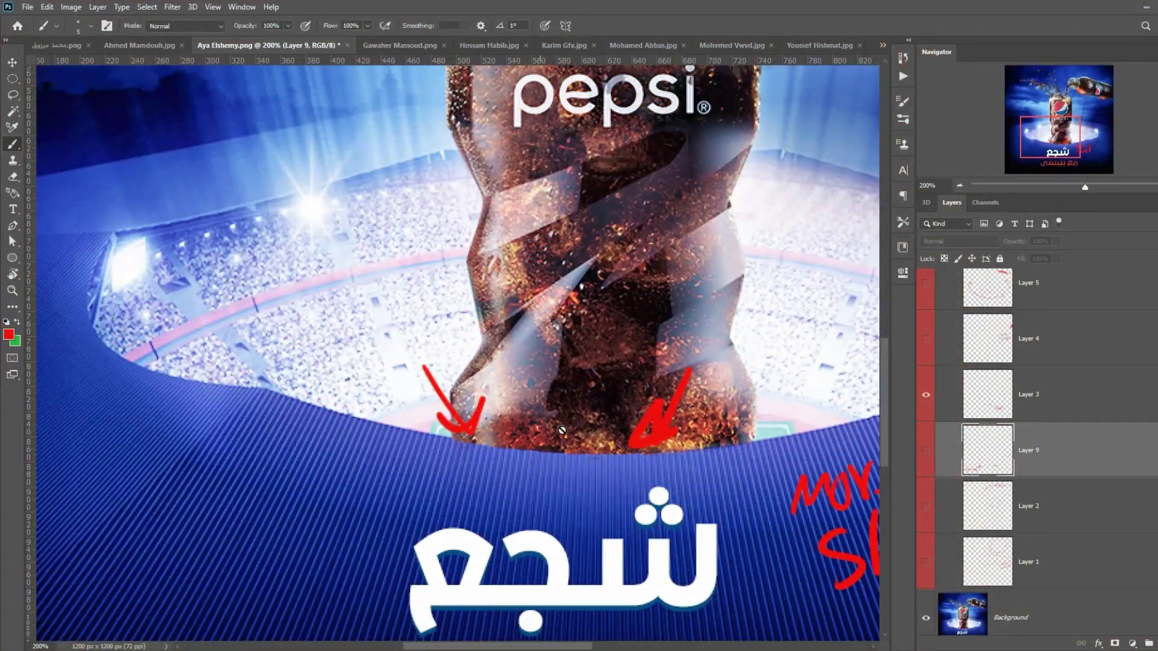
left_click(976, 401)
mouse_move(610, 461)
left_mouse_down()
mouse_move(591, 464)
mouse_move(484, 444)
left_mouse_up()
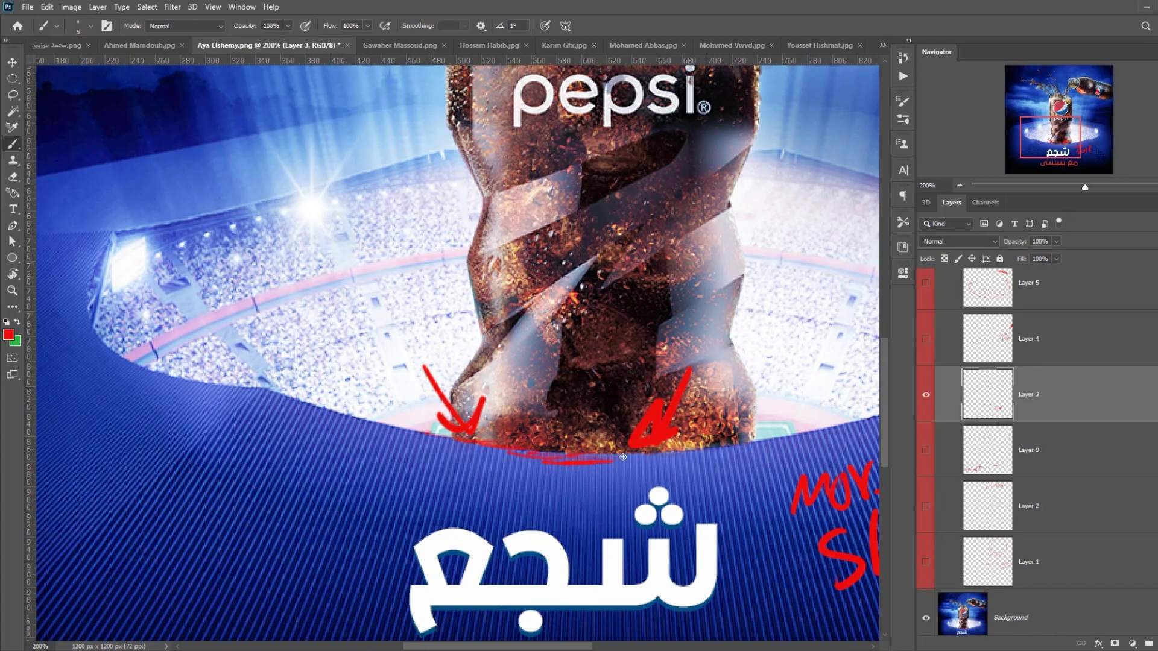
Step: Hide the Layer 3 note, review the Layer 4 area space note marking the cropped bottle end, and hide it
left_click(926, 395)
left_click(947, 340)
left_click(926, 340)
key("ctrl+minus")
key("ctrl+minus")
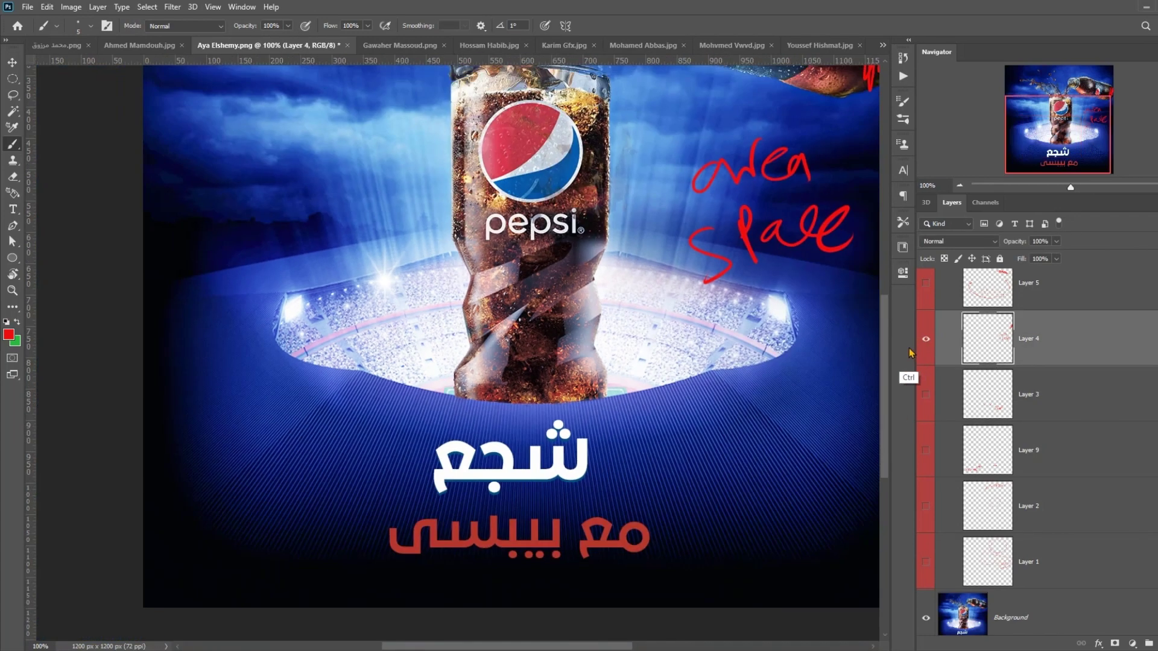
mouse_move(675, 319)
left_mouse_down()
mouse_move(645, 426)
mouse_move(652, 420)
left_mouse_up()
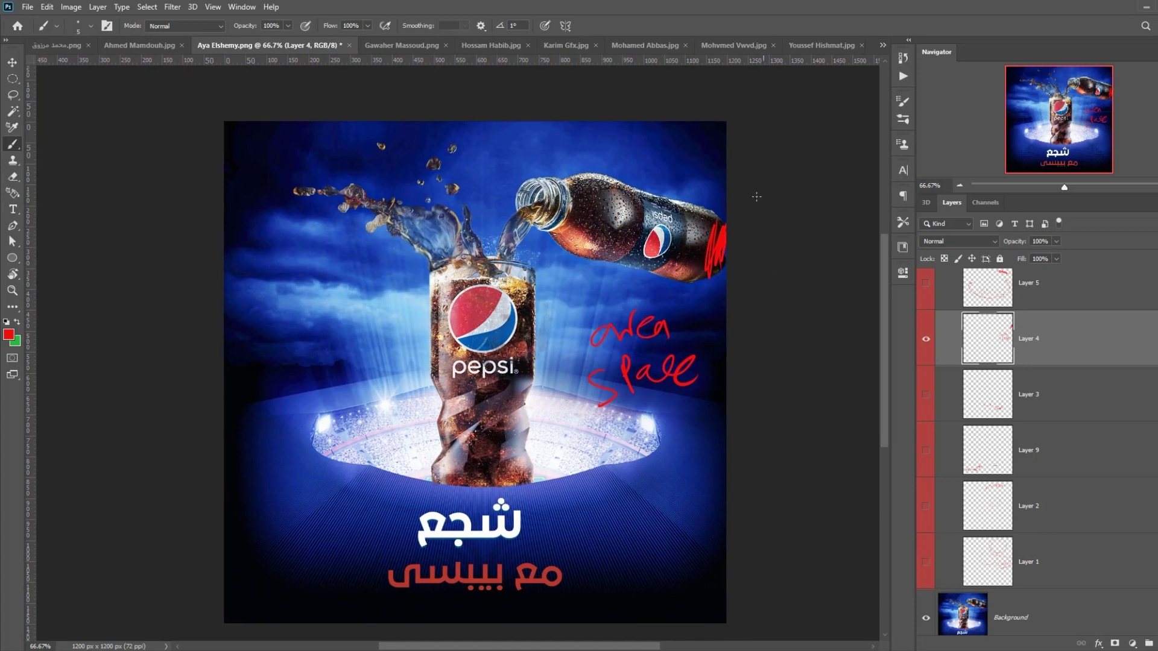
left_click(928, 341)
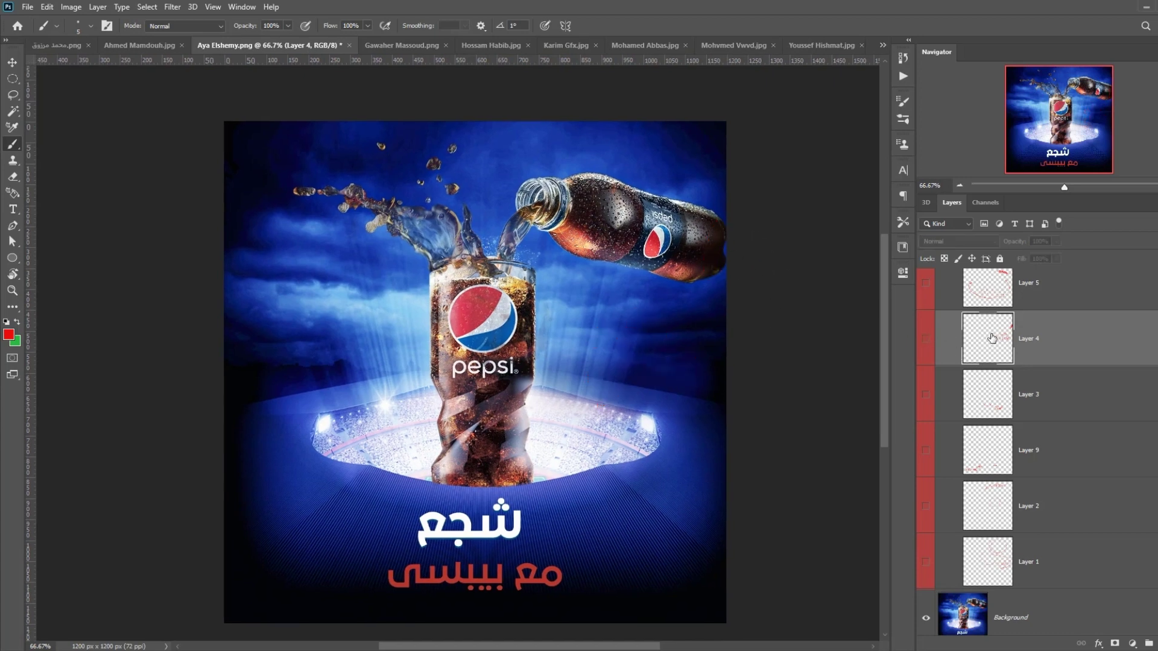
left_click(926, 352)
left_click(926, 339)
Step: Add a new layer above Layer 5 in Group 1, and show the Layer 5 light note
double_click(987, 294)
left_click(1144, 212)
key("ctrl+shift+alt+n")
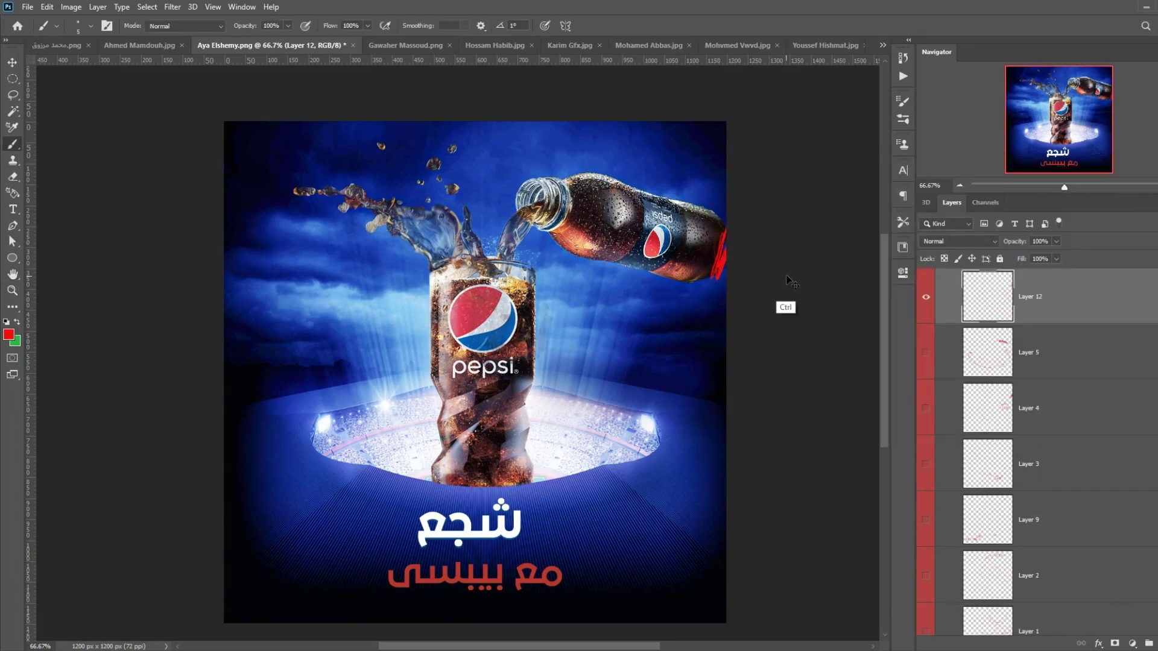
left_click(926, 352)
Step: Brush red strokes on Layer 12 at the base of the Pepsi glass to mark the missing stadium light, and review the whole poster
key("ctrl+plus")
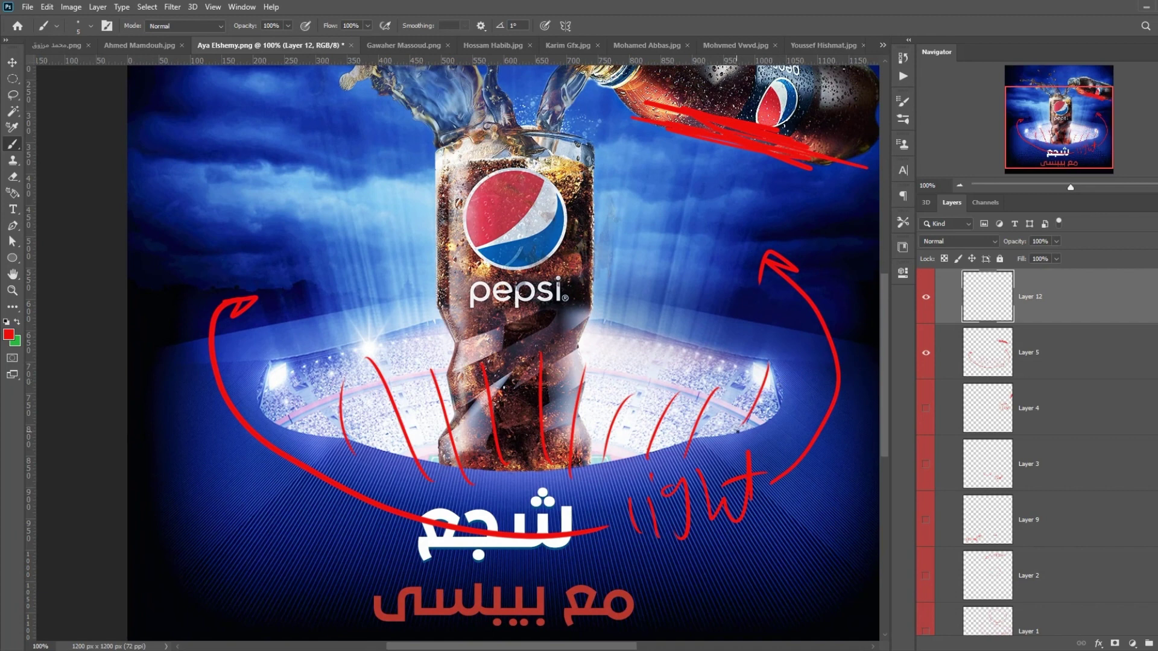
right_click(737, 433)
key("Escape")
left_click_drag(638, 415, 652, 351)
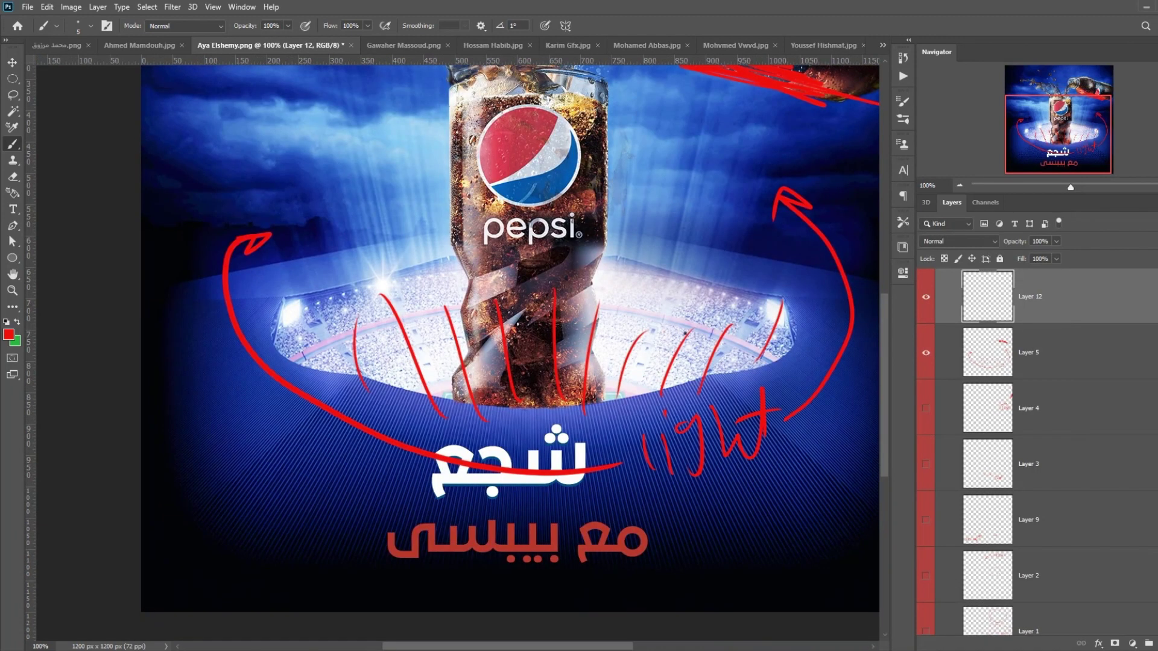
left_click_drag(573, 410, 581, 461)
mouse_move(598, 422)
left_mouse_down()
mouse_move(588, 461)
mouse_move(479, 471)
mouse_move(461, 453)
left_mouse_up()
left_click_drag(565, 367, 505, 555)
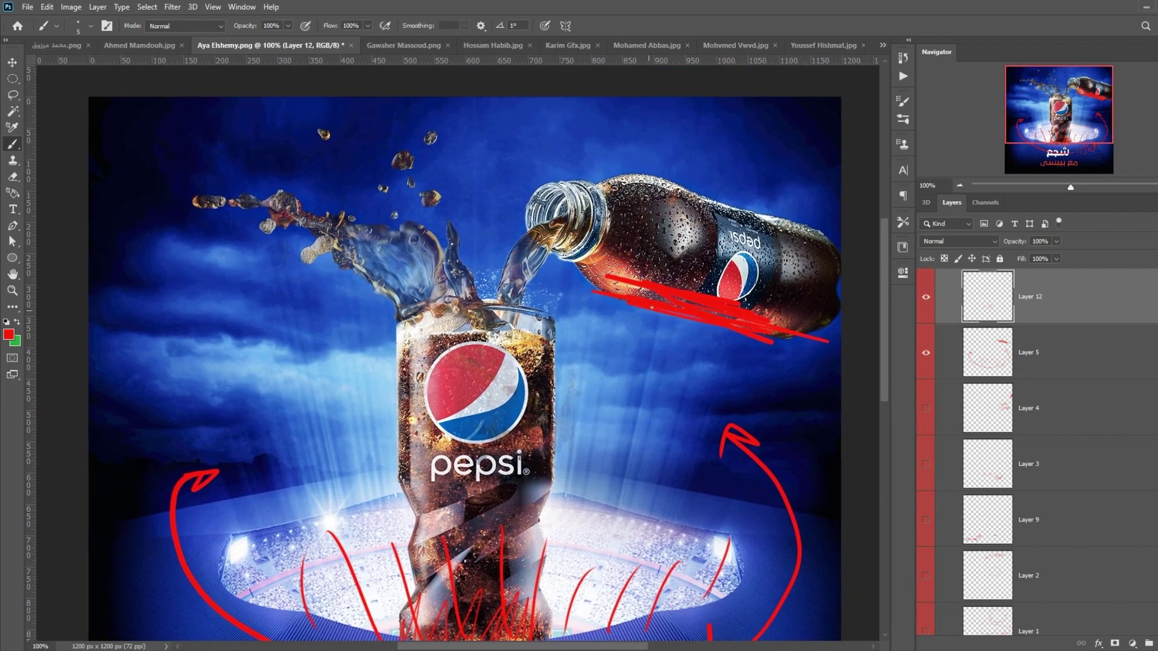
left_click(959, 186)
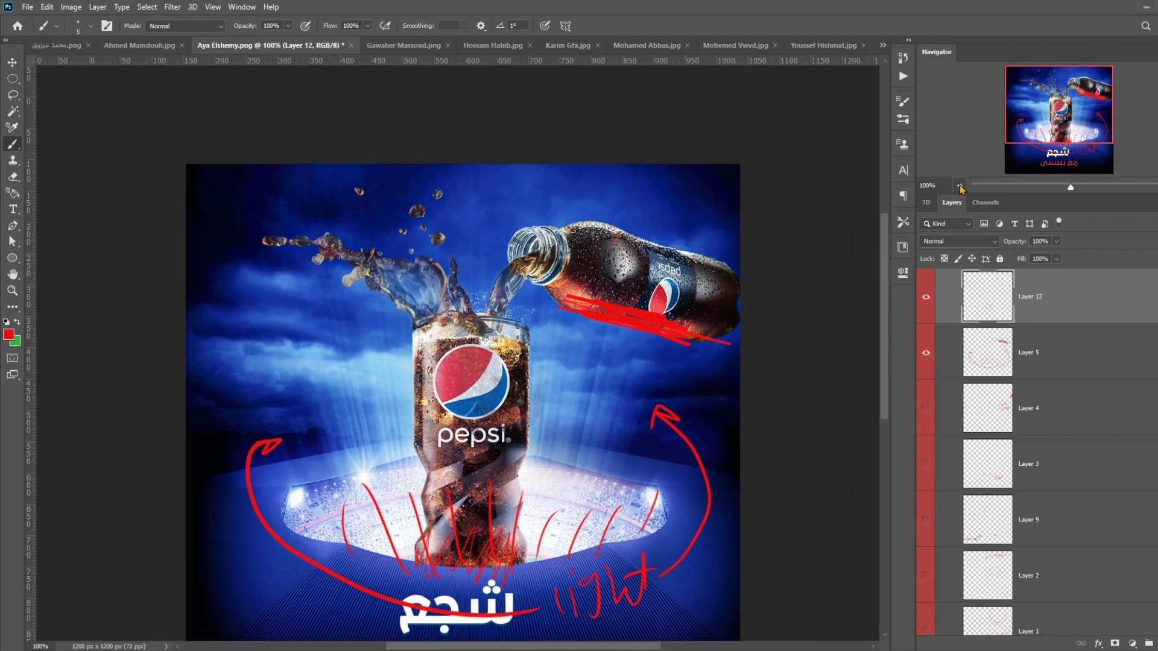
left_click_drag(605, 408, 585, 328)
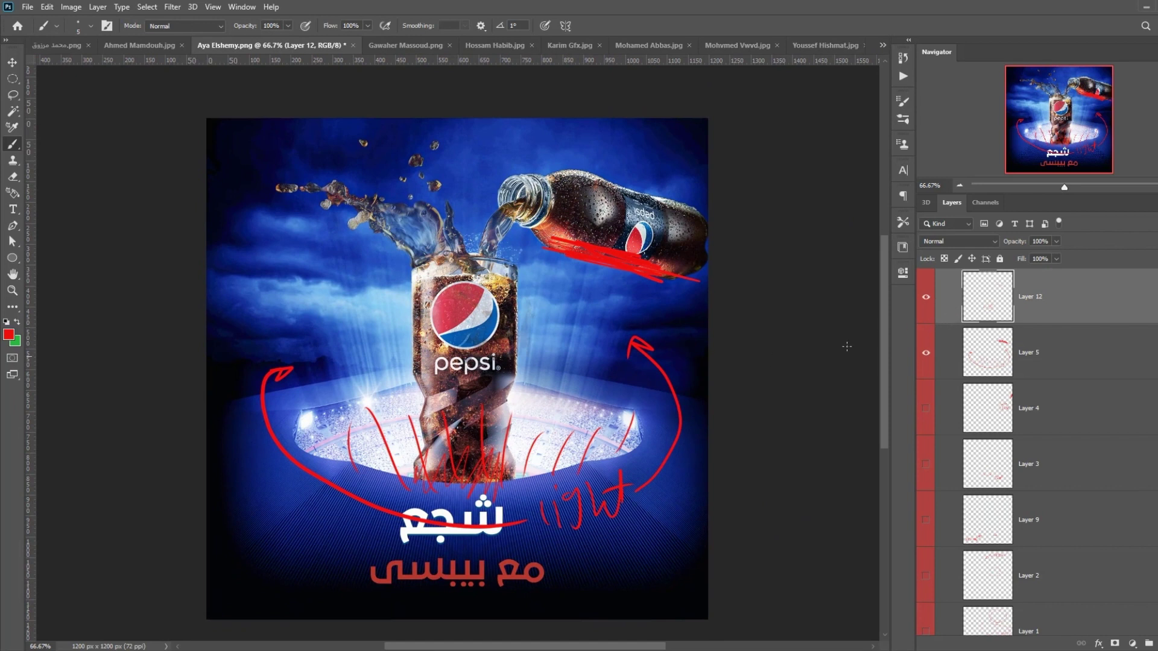
Step: Hide the Layer 12 strokes and the Layer 5 light note
left_click(926, 297)
left_click(926, 353)
left_click(926, 298)
left_click(926, 302)
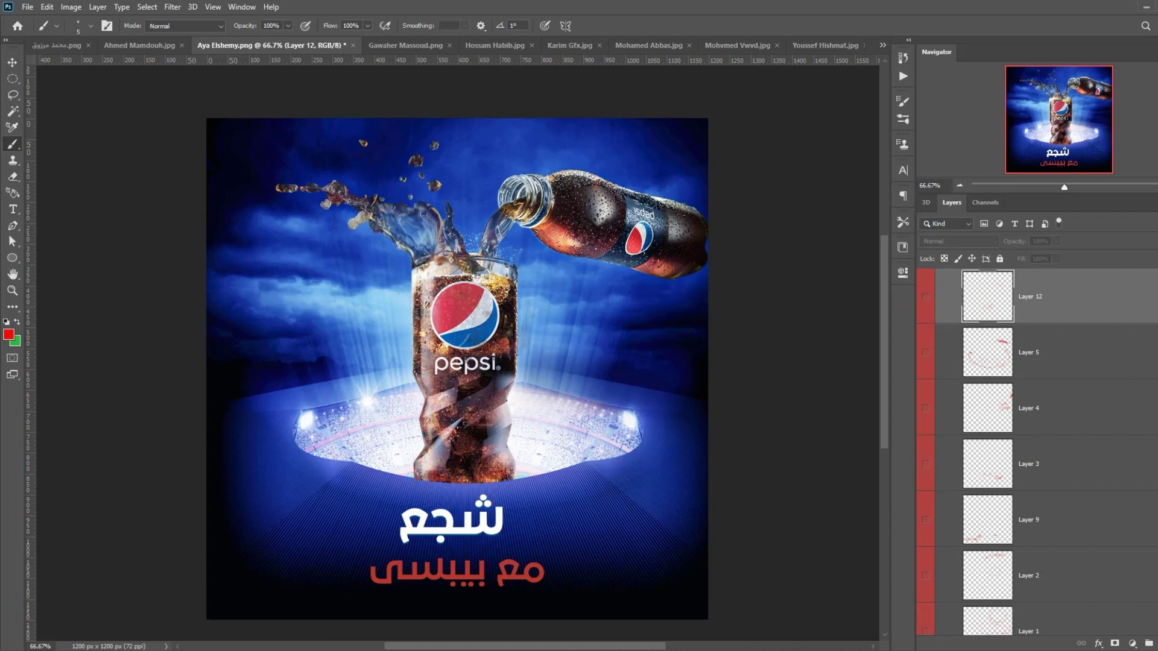
Step: Show and select the Layer 6 reflection light note, and examine the circled highlights on the tilted bottle up close
scroll(1038, 422, "up", 3)
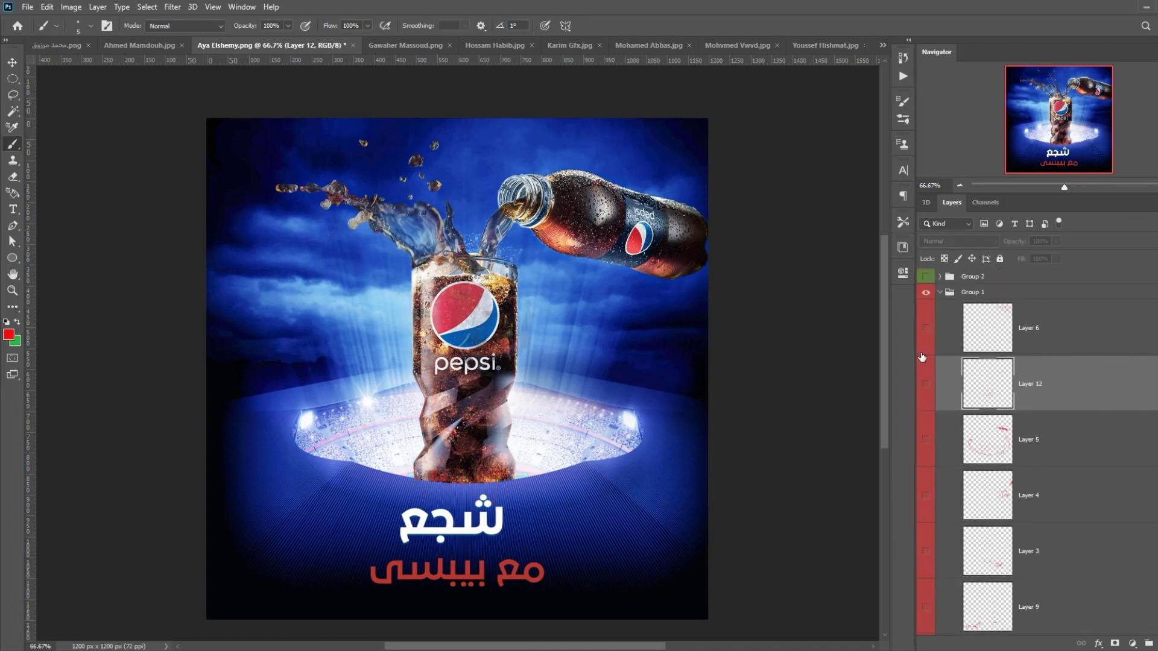
left_click(990, 333)
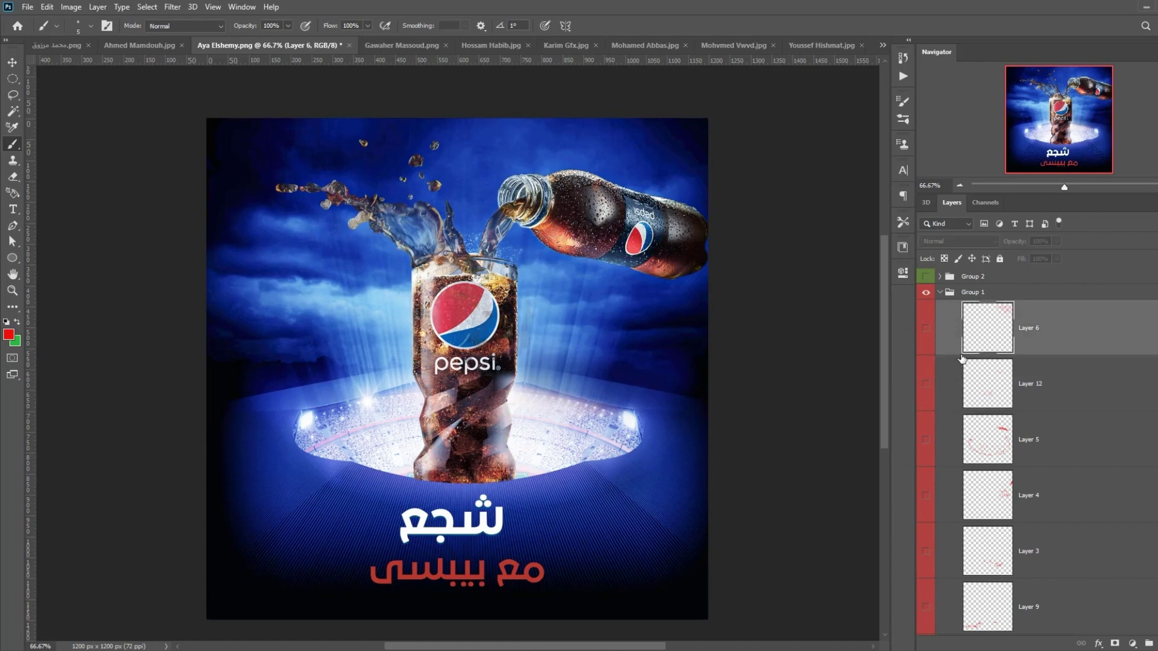
left_click(926, 328)
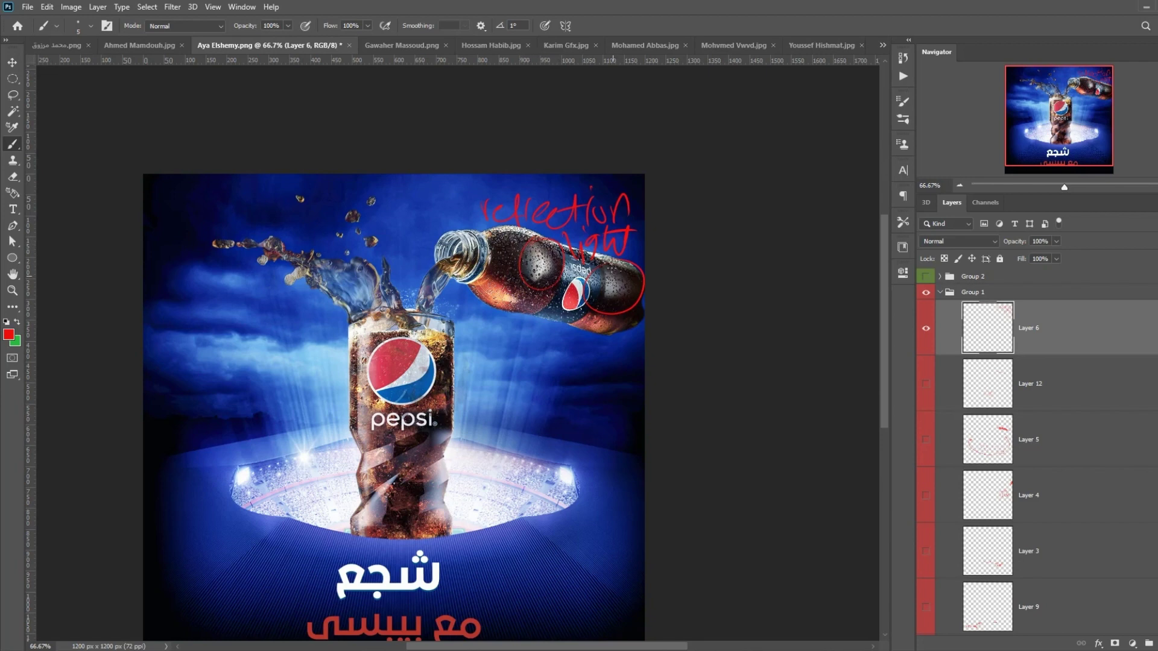
key("ctrl+plus")
left_click_drag(628, 261, 473, 409)
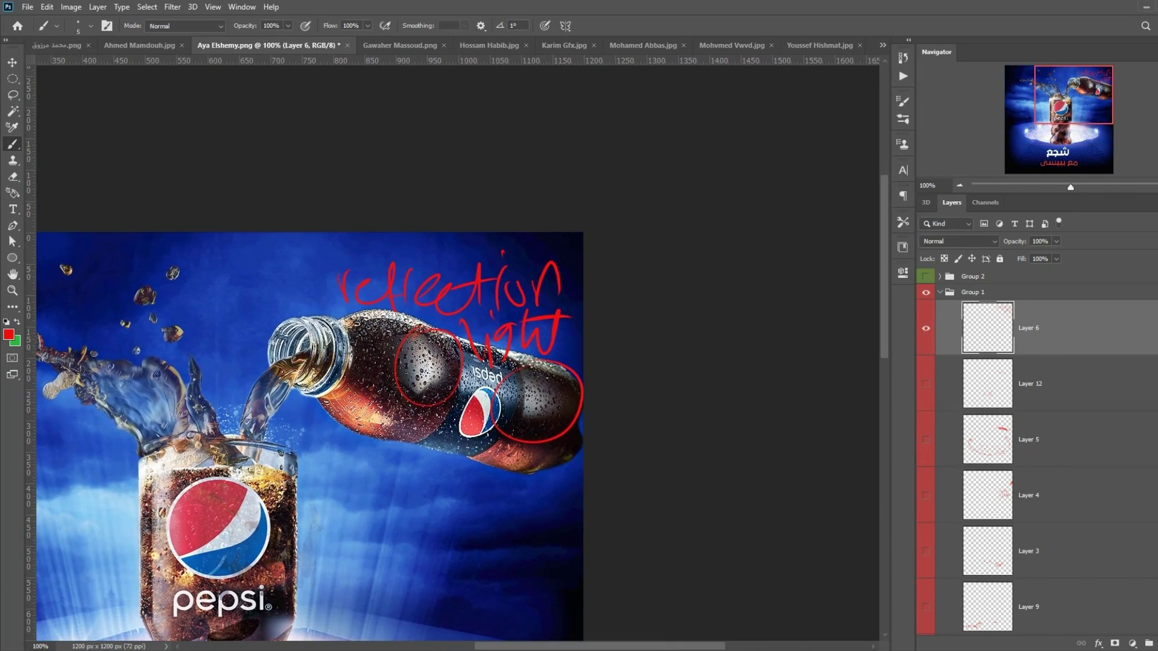
left_click_drag(444, 373, 425, 318)
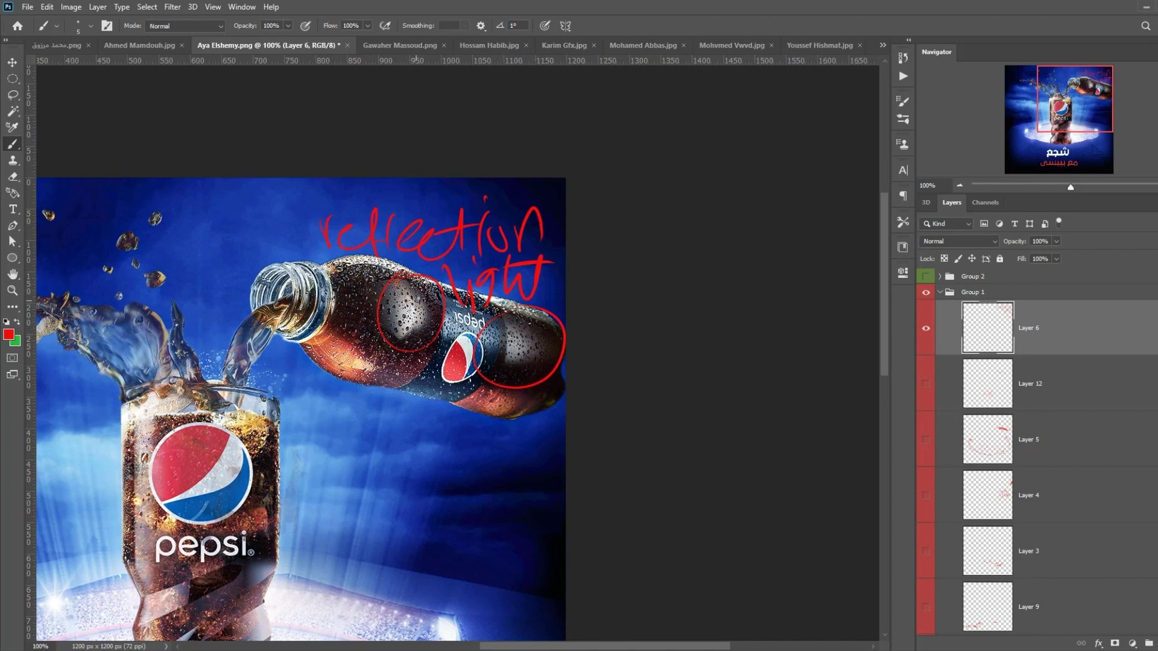
Step: Review the reflection light note against the whole poster, hide Layer 6, and collapse Group 1
key("ctrl+minus")
left_click_drag(436, 325, 491, 288)
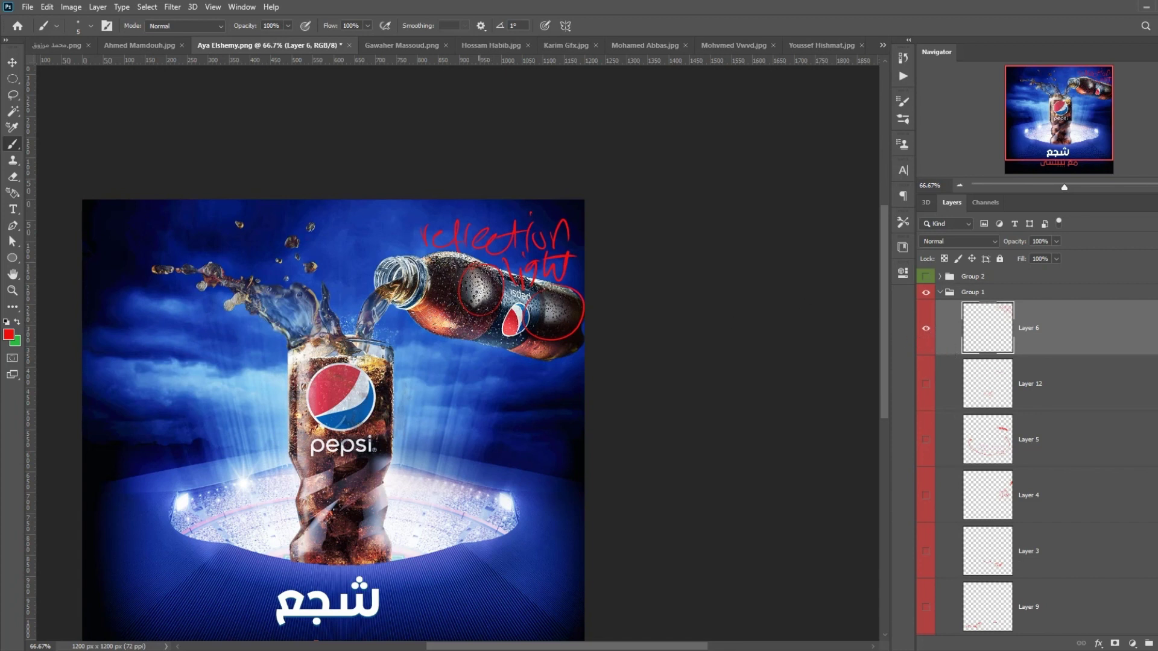
left_click_drag(525, 361, 578, 332)
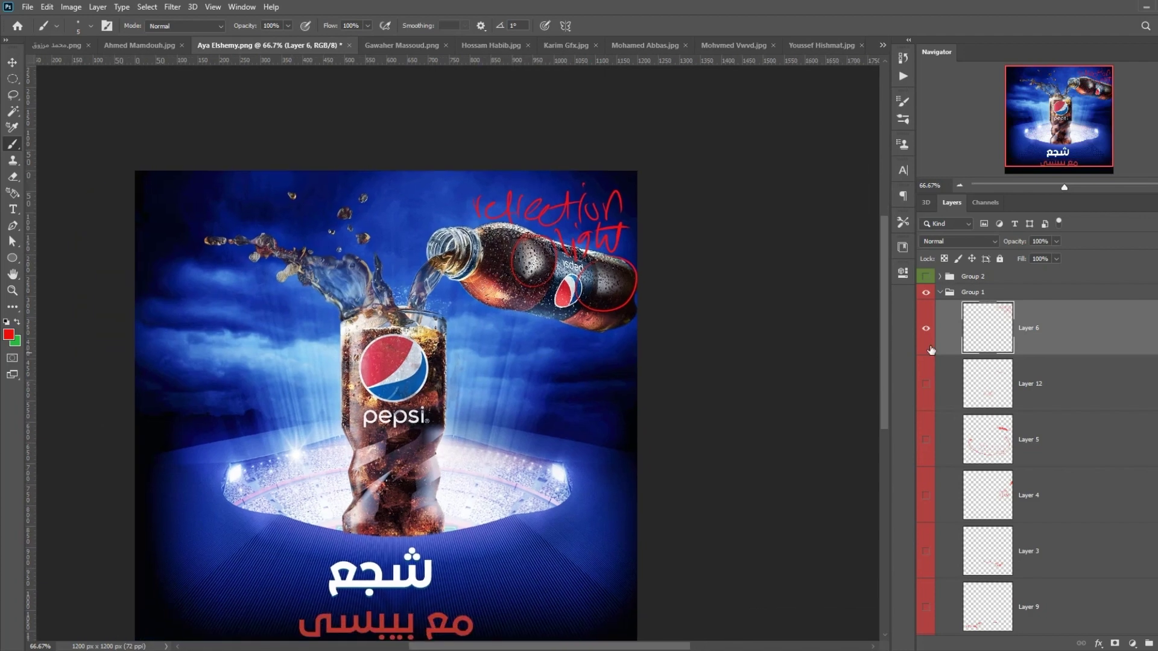
left_click(926, 328)
left_click(940, 292)
Step: Show and expand Group 2, leave only the green contrast and style note visible, and select Layer 7
left_click(926, 276)
left_click(940, 276)
left_click_drag(925, 311, 929, 425)
left_click_drag(491, 401, 568, 262)
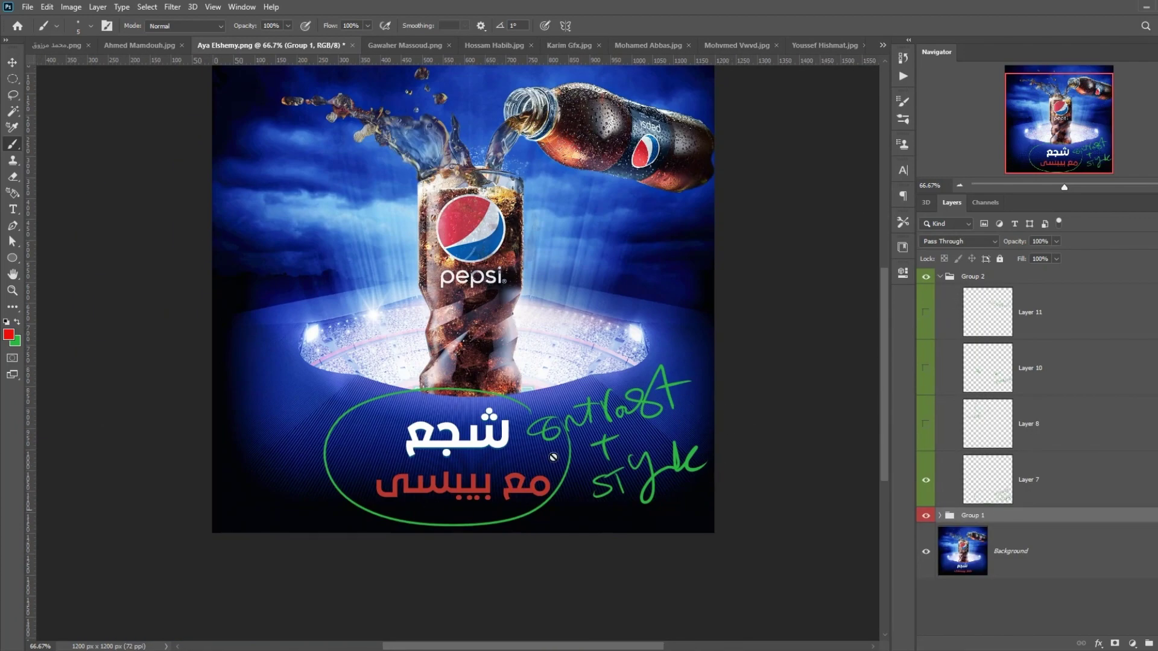
left_click(969, 492)
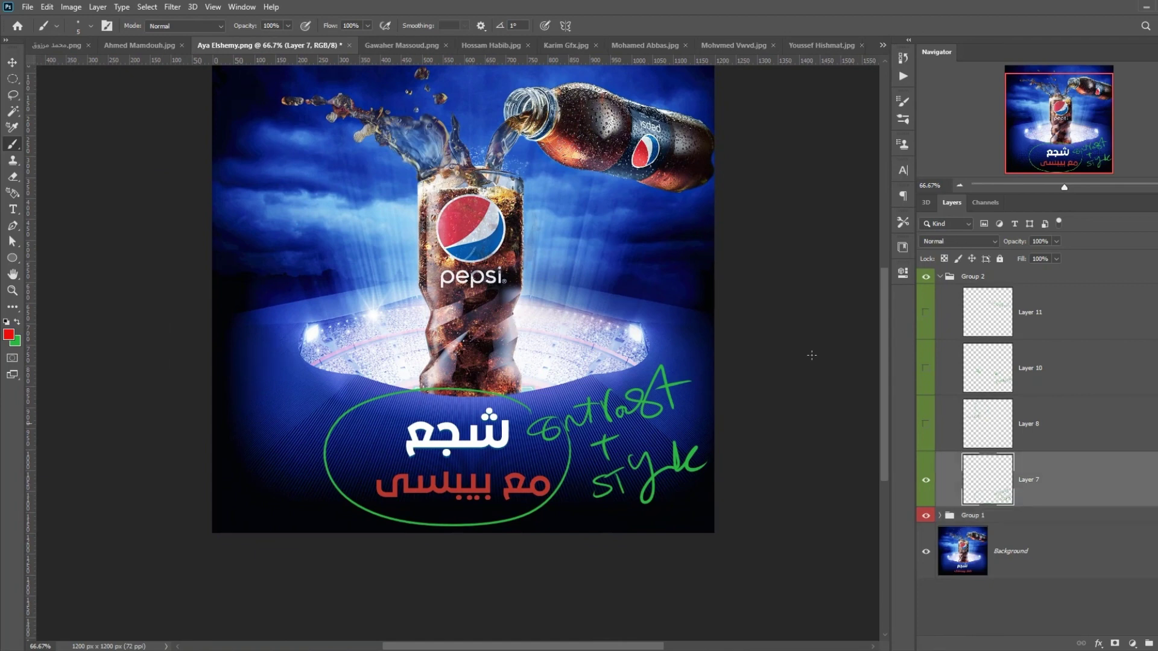
left_click(960, 186)
left_click_drag(622, 356, 638, 370)
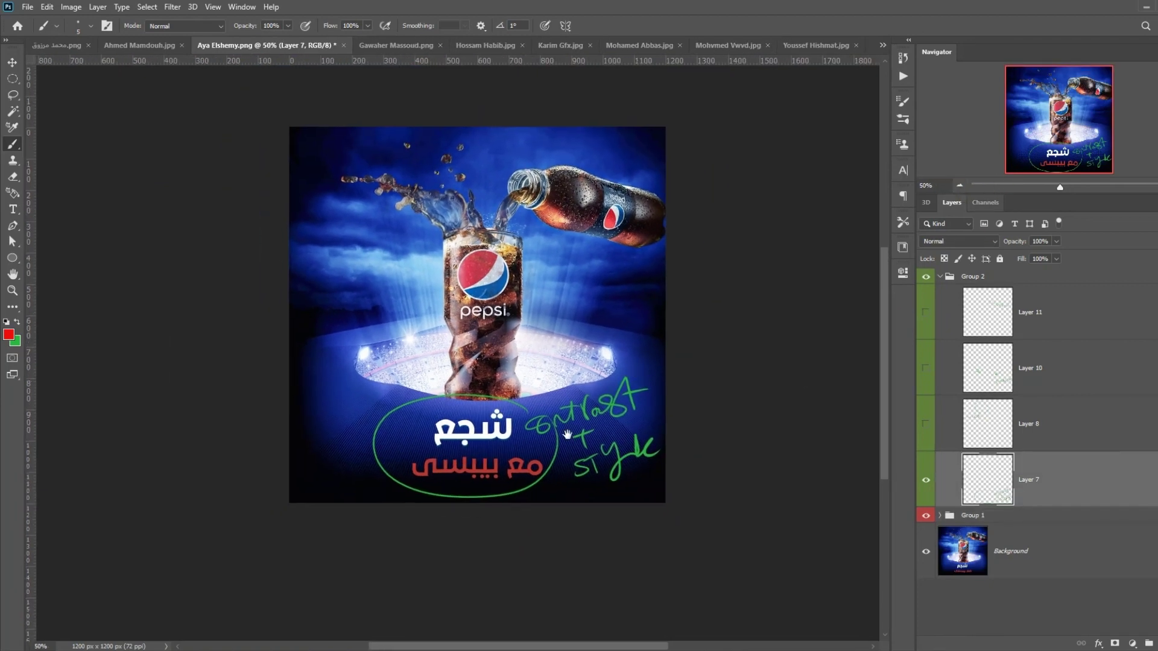
Step: Hide Layer 7, show the green Layer 8 note on the splash to review it, and hide it again
left_click(926, 480)
left_click(925, 424)
left_click_drag(568, 380, 594, 407)
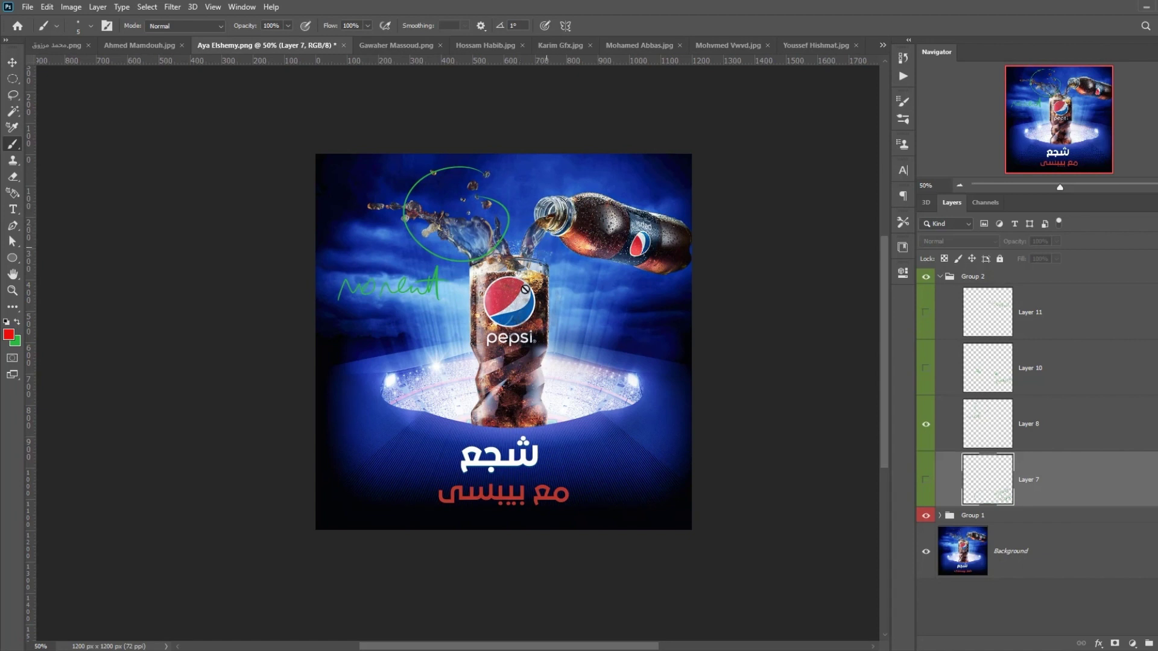
left_click(926, 424)
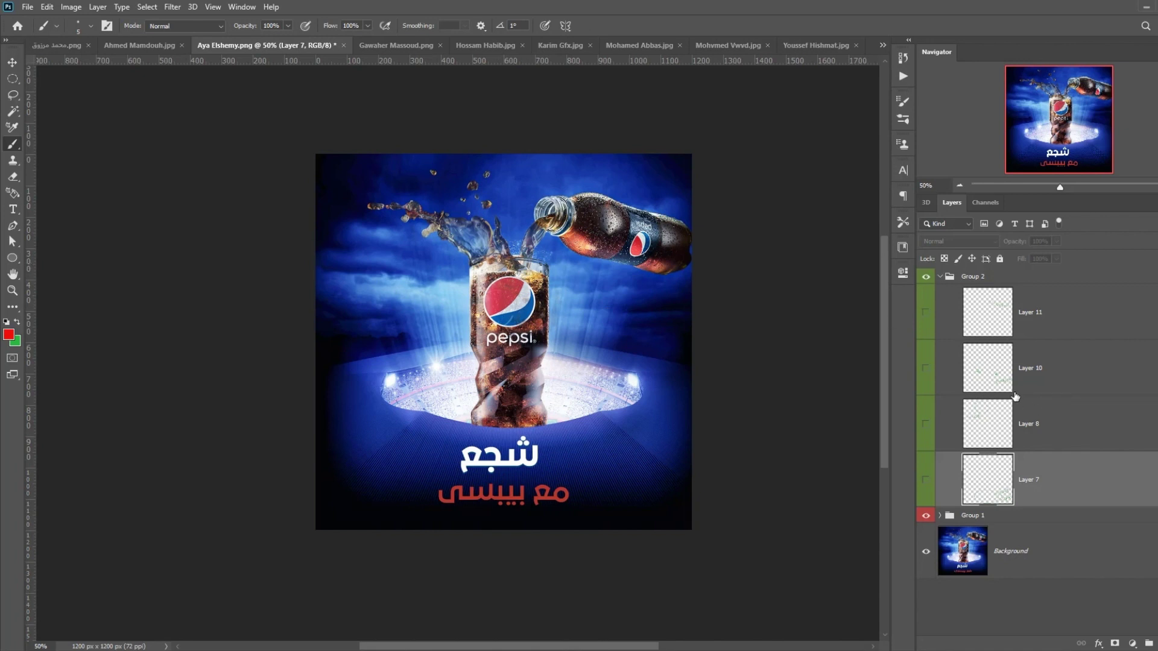
Step: Select Layer 10, show its green perspective note and stadium arrows for review, and hide them again
left_click(936, 390)
left_click(926, 368)
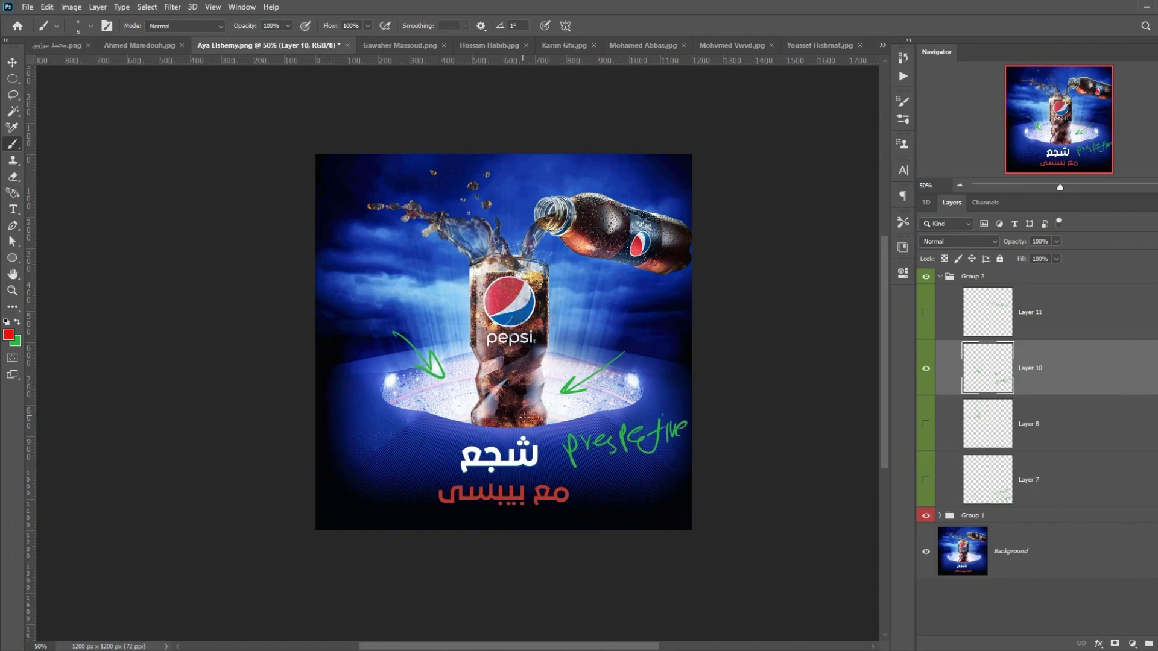
left_click(926, 368)
Step: Show the Layer 11 transparency note, examine the circled glass rim up close, hide the note, and collapse Group 2
left_click(926, 313)
key("ctrl+plus")
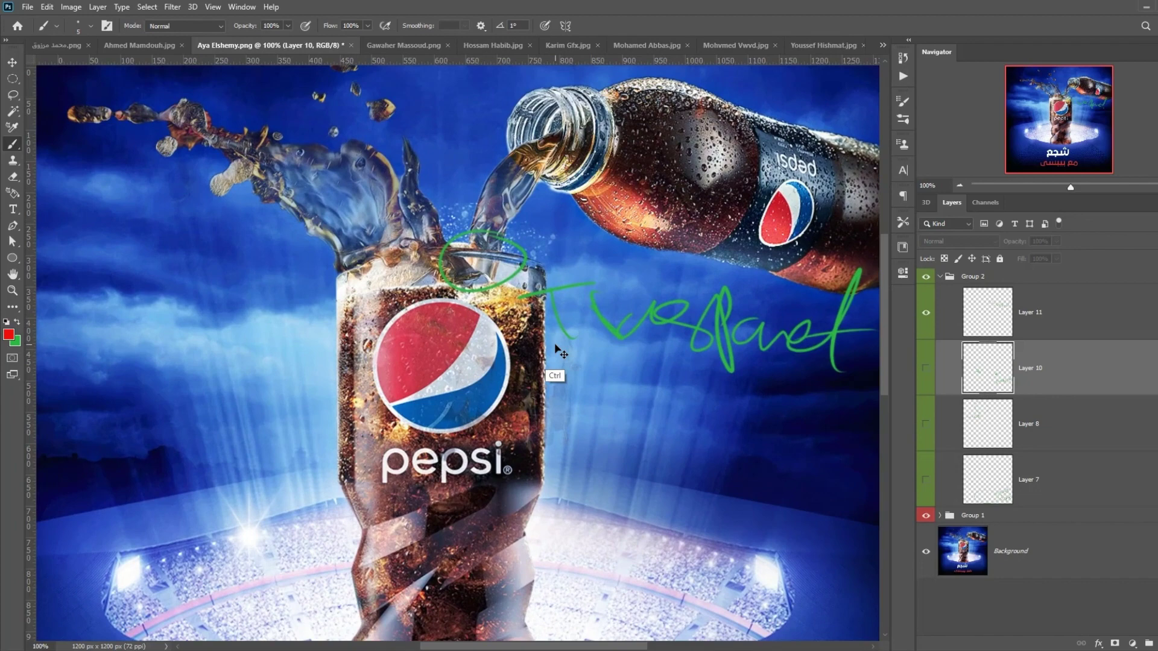
key("ctrl+plus")
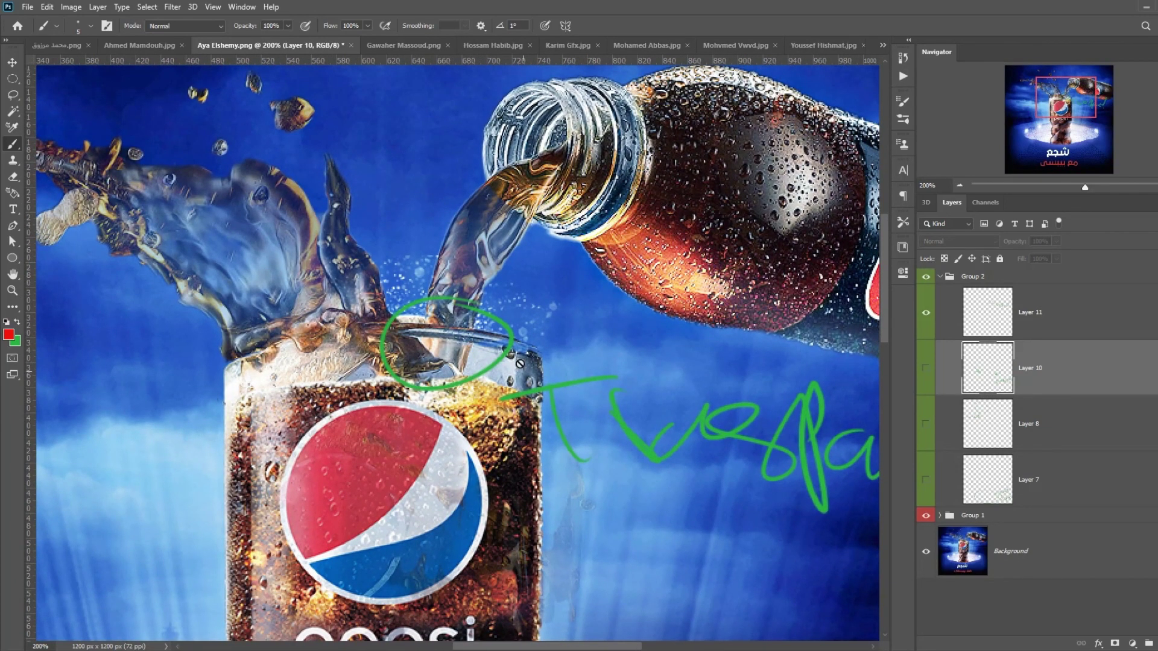
key("ctrl+0")
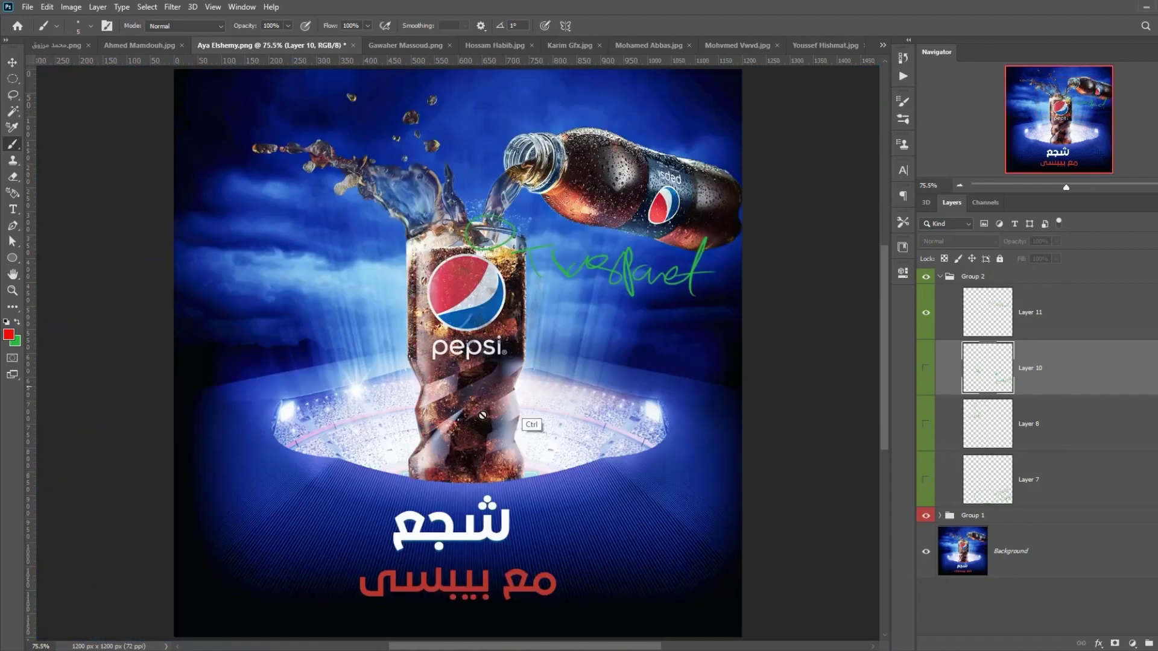
left_click(927, 314)
left_click(940, 277)
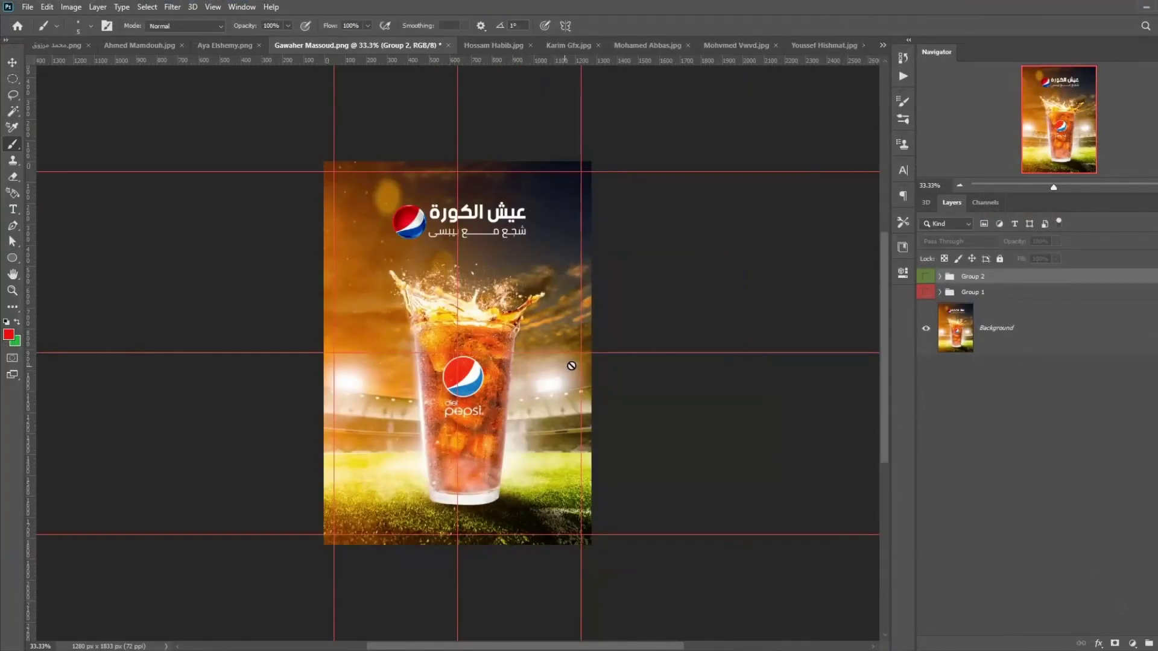
Step: Hide the guides on the diet Pepsi poster and leave only the Layer 1 shadow note in Group 1 visible
key("ctrl+;")
left_click_drag(926, 327, 926, 606)
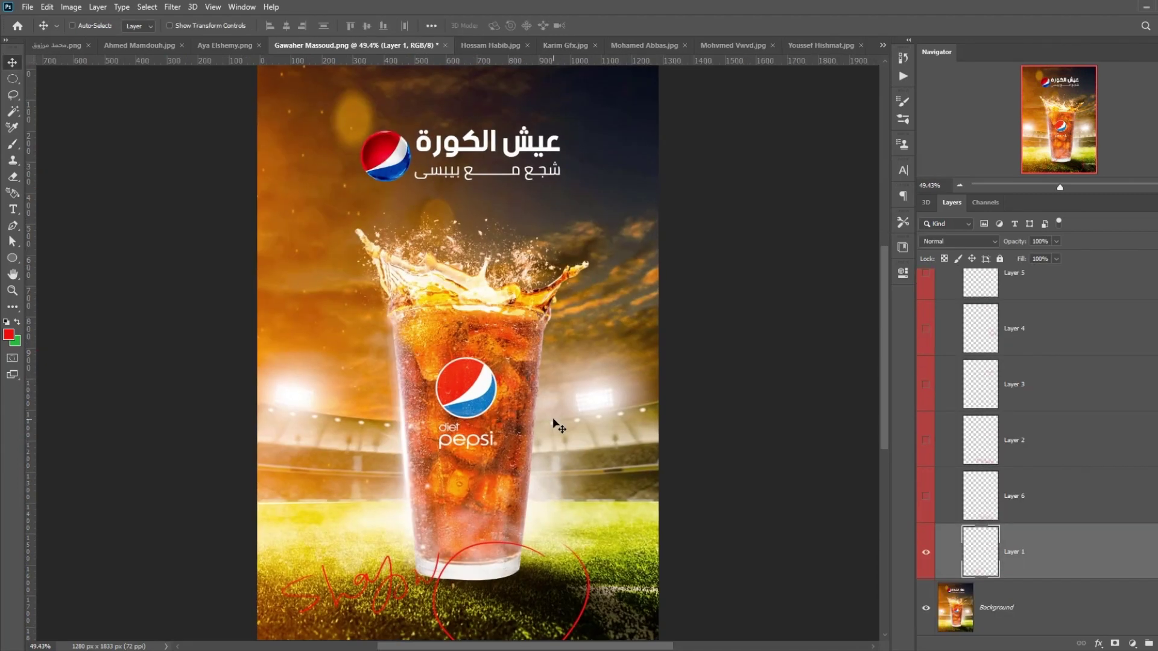
scroll(551, 427, "up", 3)
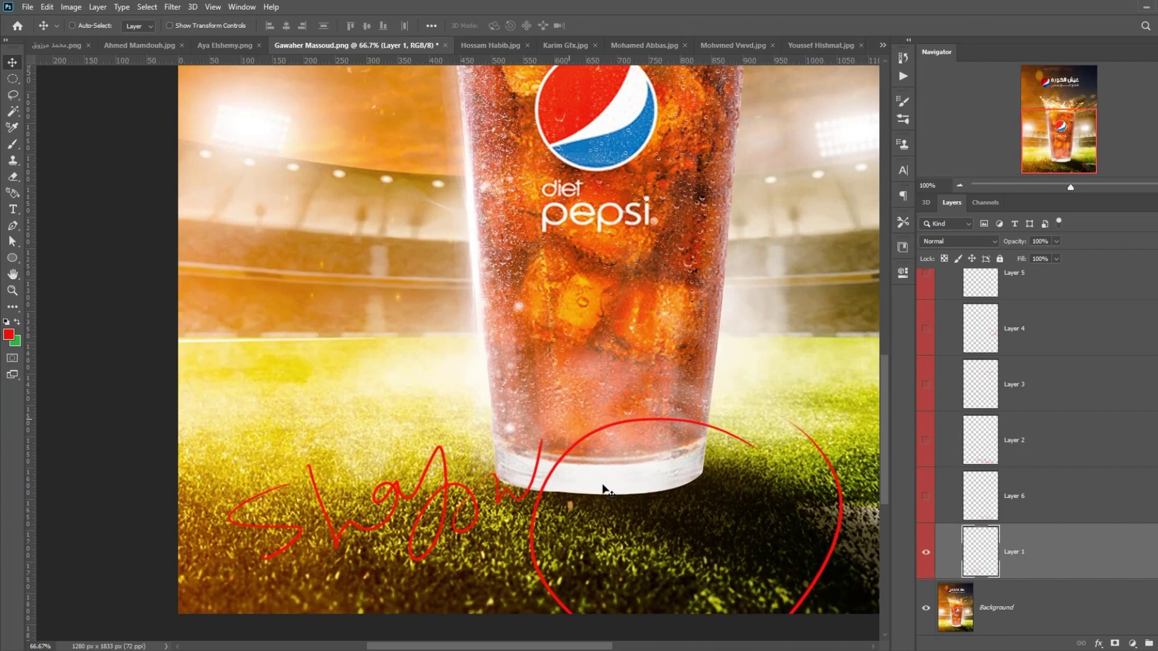
scroll(570, 426, "up", 2)
Step: Brush two red diagonal lines on Layer 1 from the glass base across the grass to mark the shadow direction
key("b")
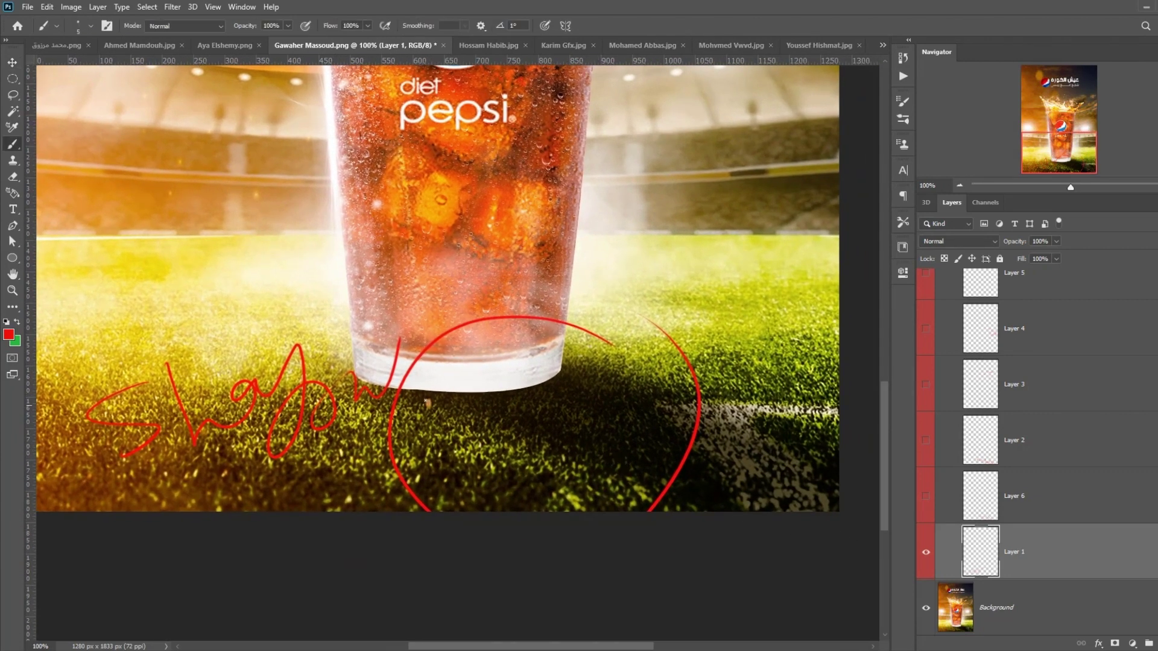
left_click_drag(392, 410, 494, 513)
left_click_drag(560, 372, 831, 648)
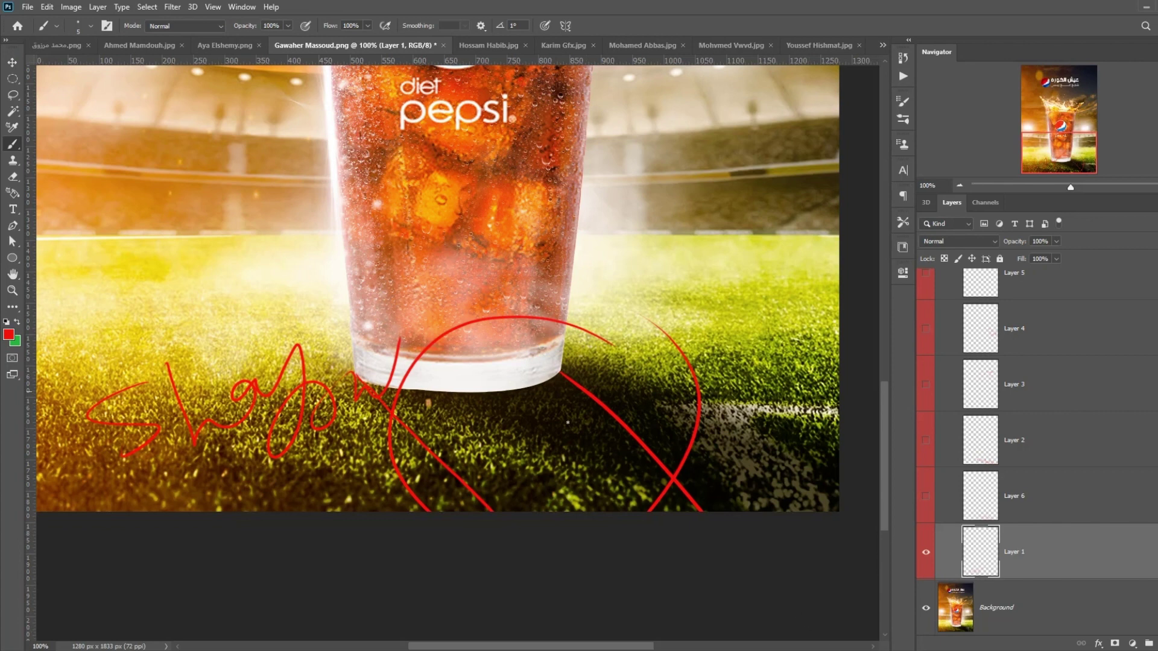
scroll(520, 366, "down", 2)
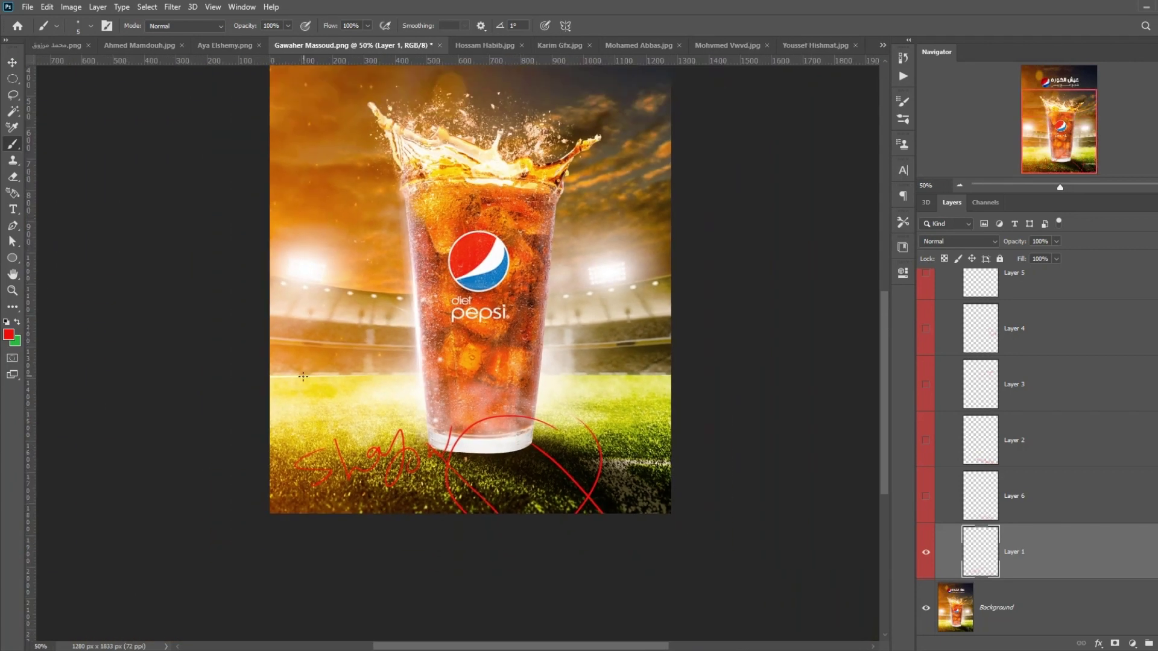
Step: Brush red loops and strokes on Layer 1 over the grass beside the glass, and leave the layer's style settings unchanged
mouse_move(303, 377)
left_mouse_down()
mouse_move(286, 423)
mouse_move(380, 455)
left_mouse_up()
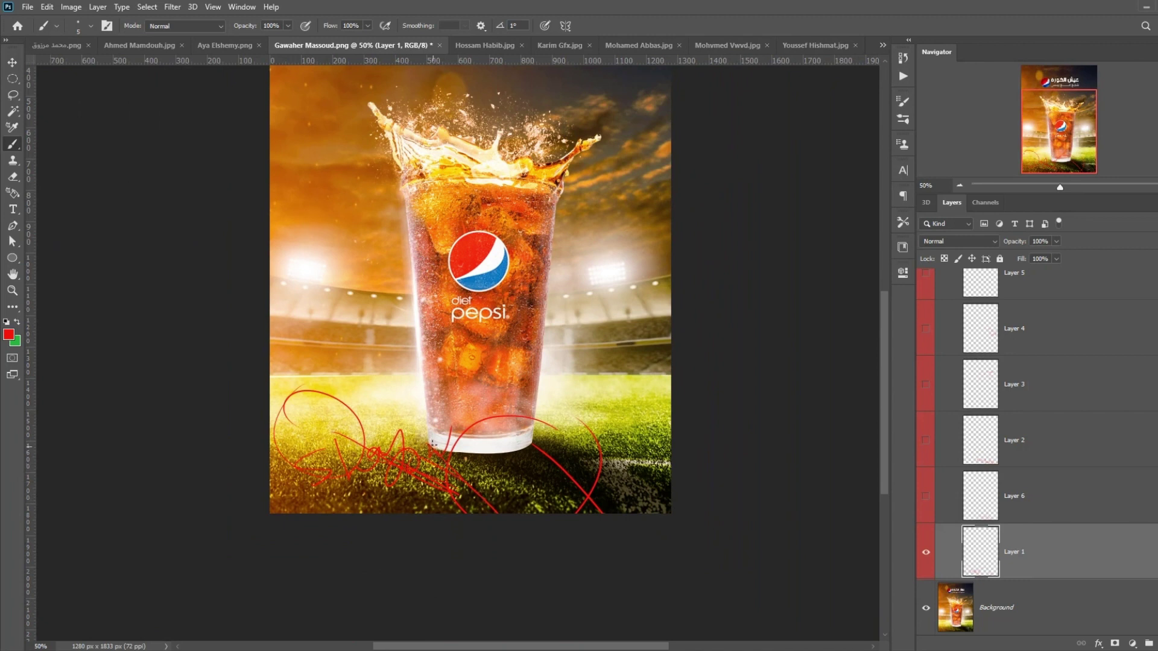
key("ctrl")
key("ctrl")
mouse_move(321, 406)
left_mouse_down()
mouse_move(380, 453)
mouse_move(320, 430)
mouse_move(362, 450)
left_mouse_up()
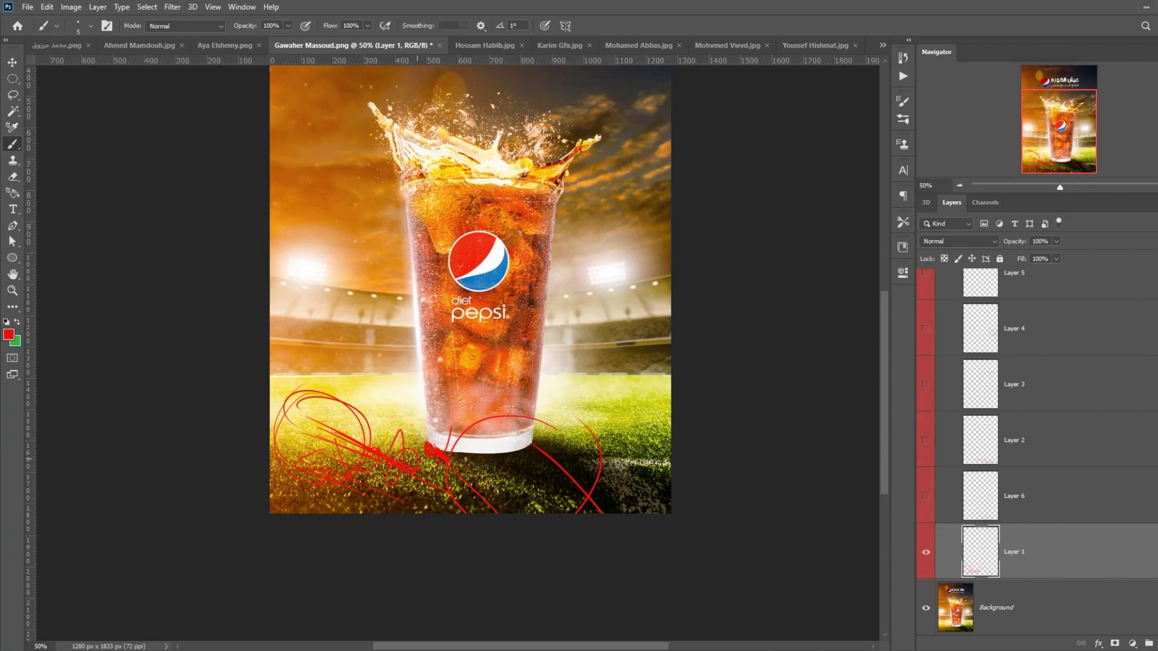
double_click(1033, 559)
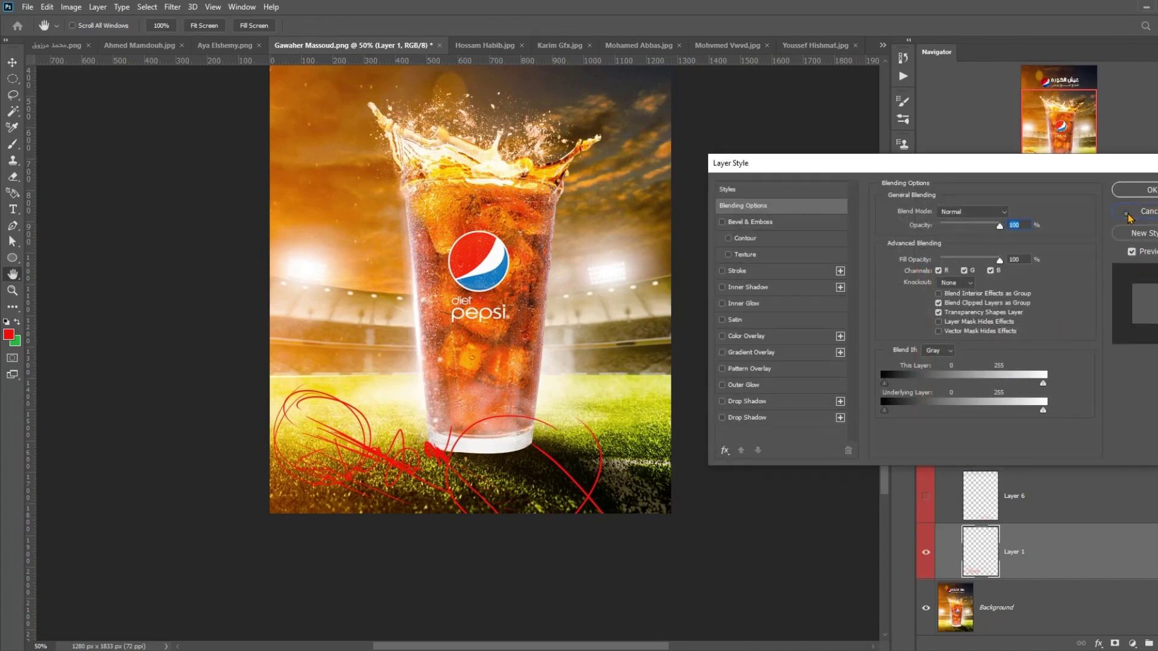
key("Escape")
Step: Hide Layer 1, show and select the Layer 2 shadow note, and examine its arrows under the glass
left_click(926, 496)
left_click(926, 552)
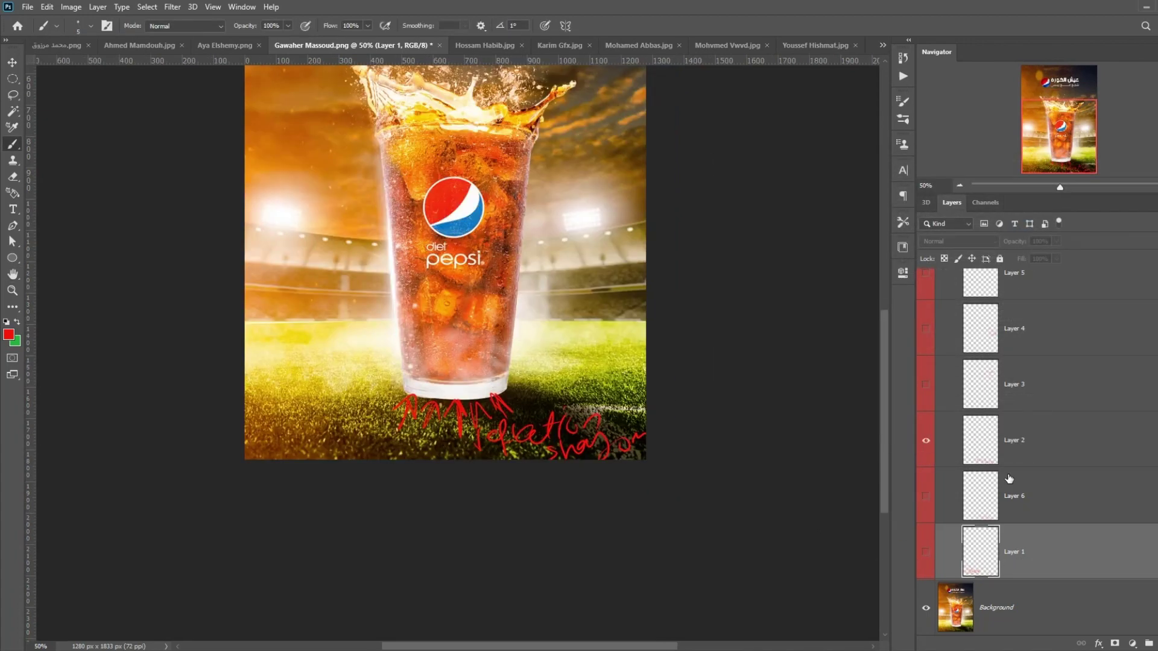
left_click(1056, 452)
left_click_drag(479, 335, 520, 424)
key("ctrl+plus")
left_click_drag(536, 543, 520, 486)
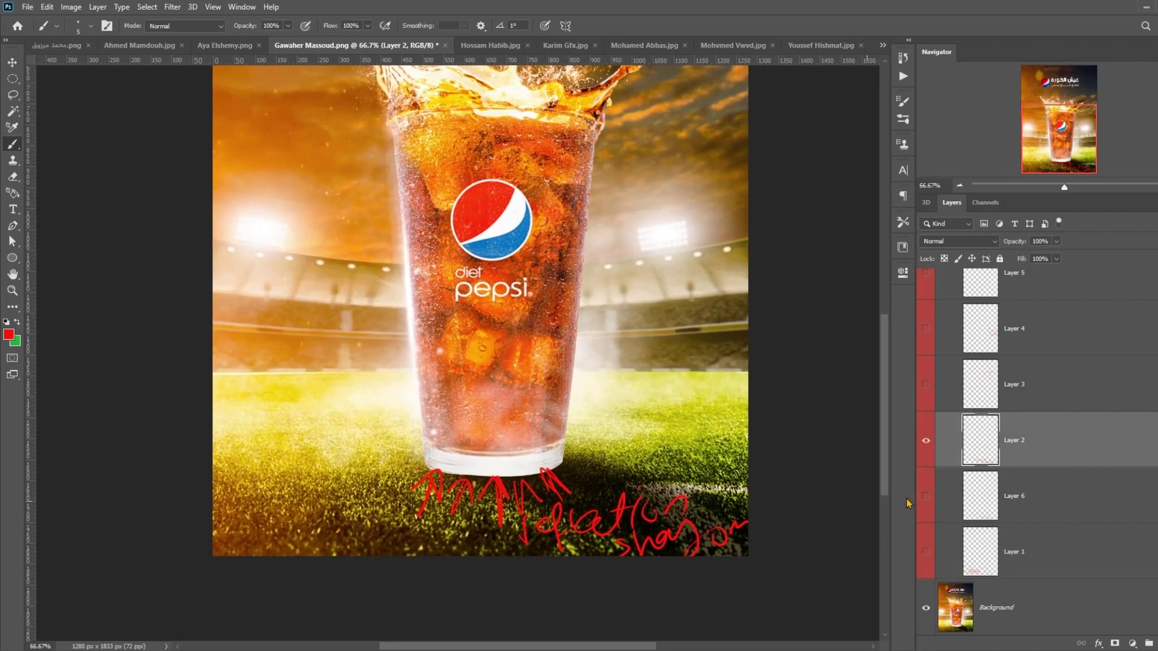
Step: Hide the Layer 2 note to examine the bare glass base, briefly compare with the note shown, and hide it again
left_click(926, 441)
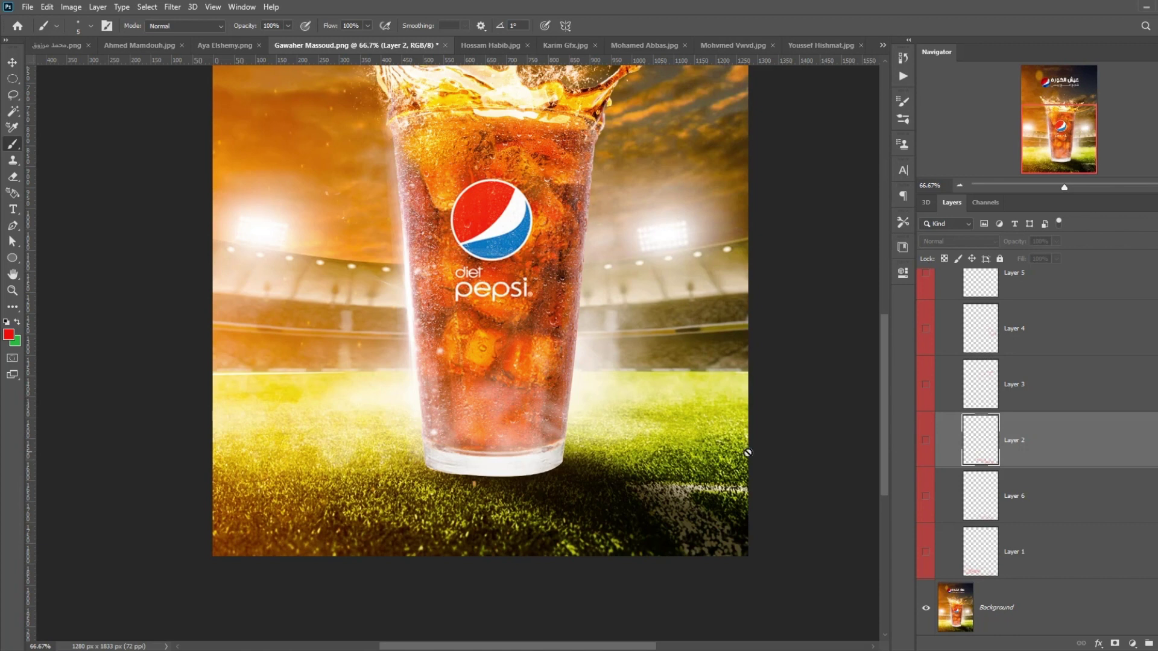
left_click_drag(537, 462, 516, 500)
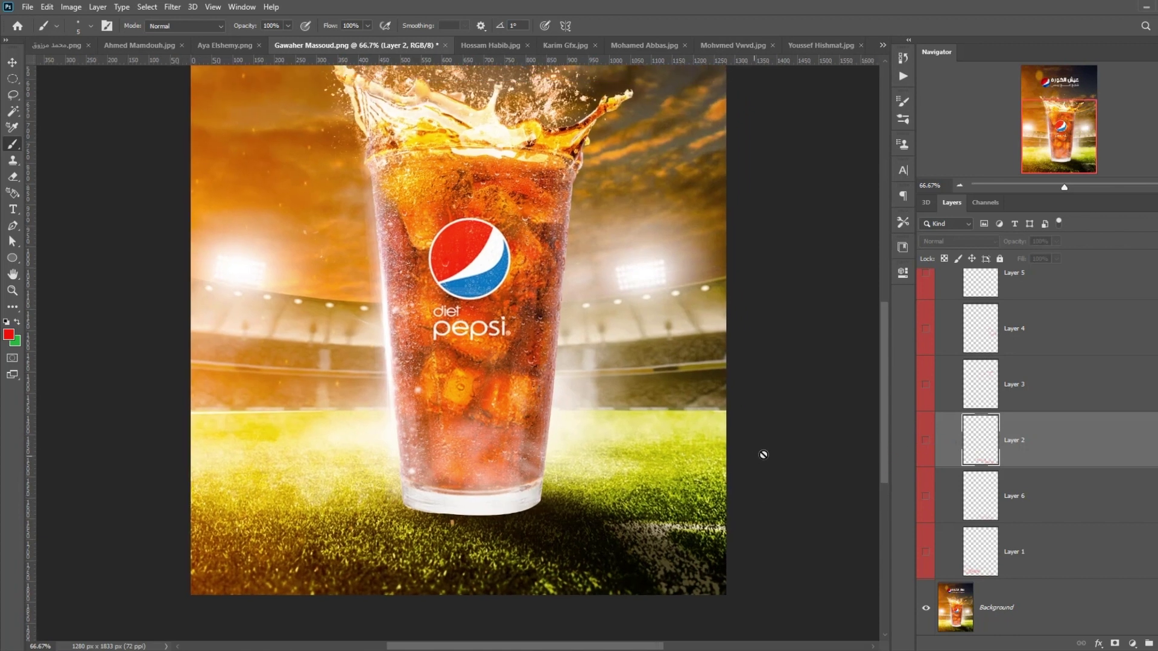
key("v")
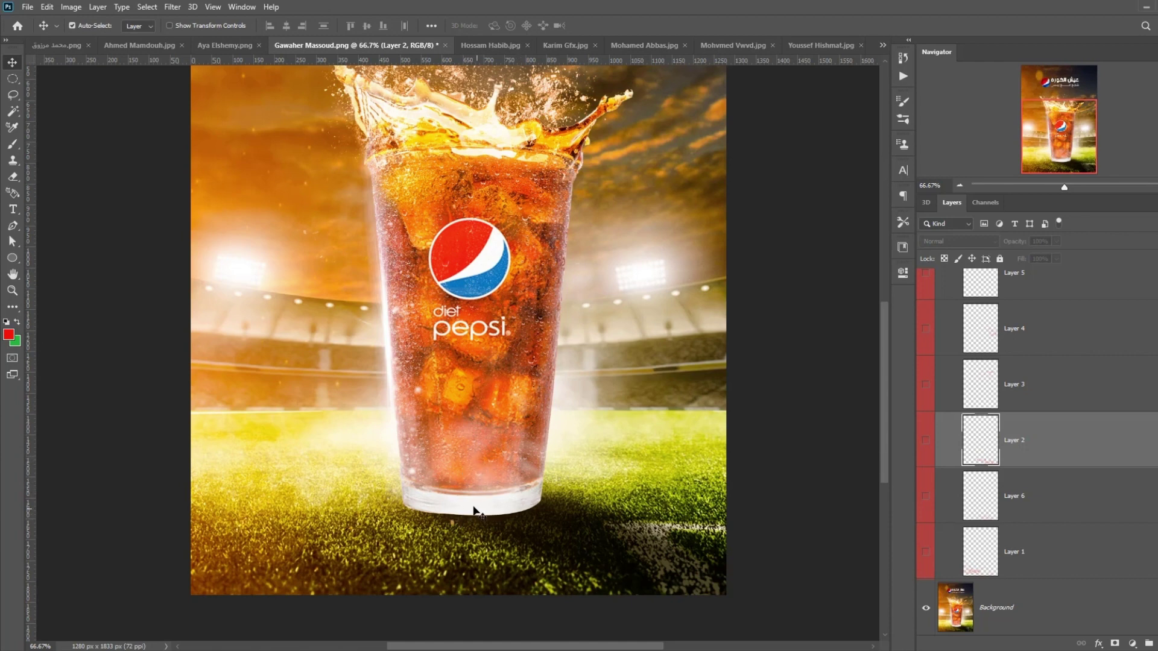
key("ctrl+minus")
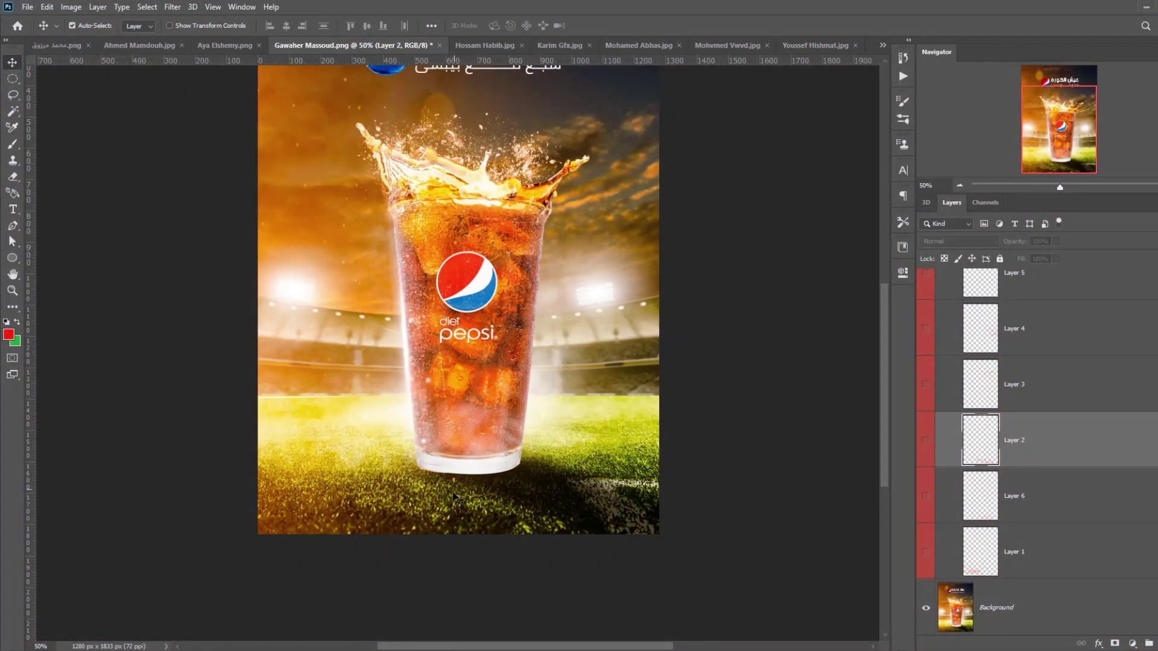
left_click(926, 440)
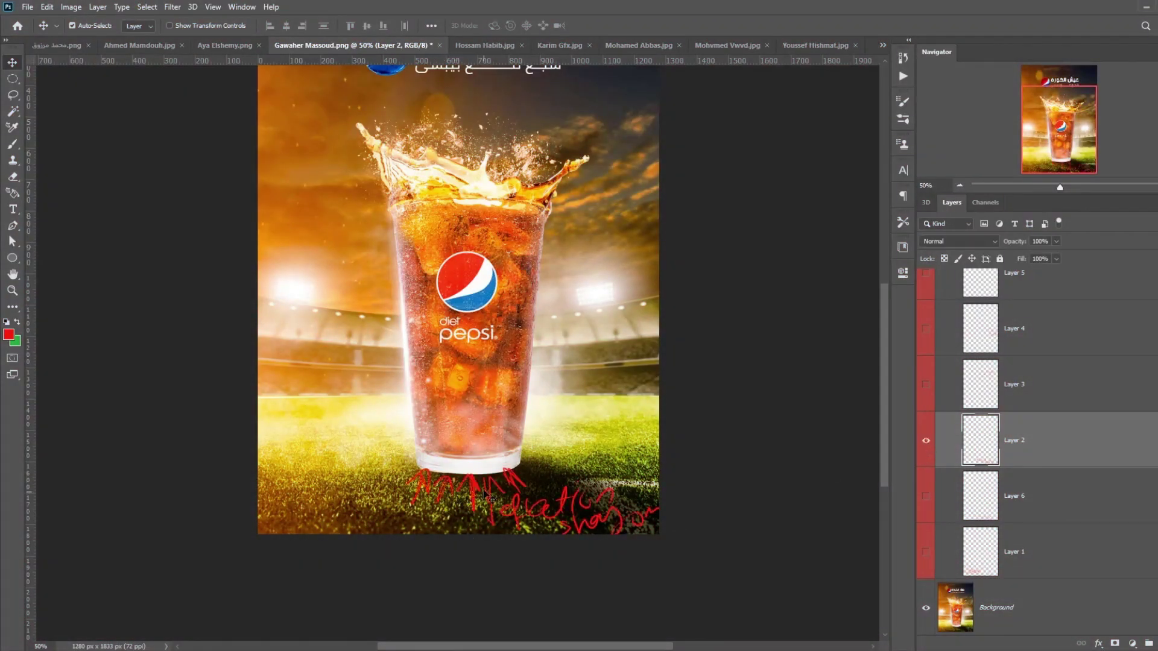
left_click(926, 441)
Step: Show and select the Layer 3 selection note, and examine the circled splash edges up close
left_click(926, 384)
mouse_move(594, 285)
left_mouse_down()
mouse_move(563, 452)
mouse_move(566, 443)
left_mouse_up()
key("ctrl+plus")
key("ctrl+plus")
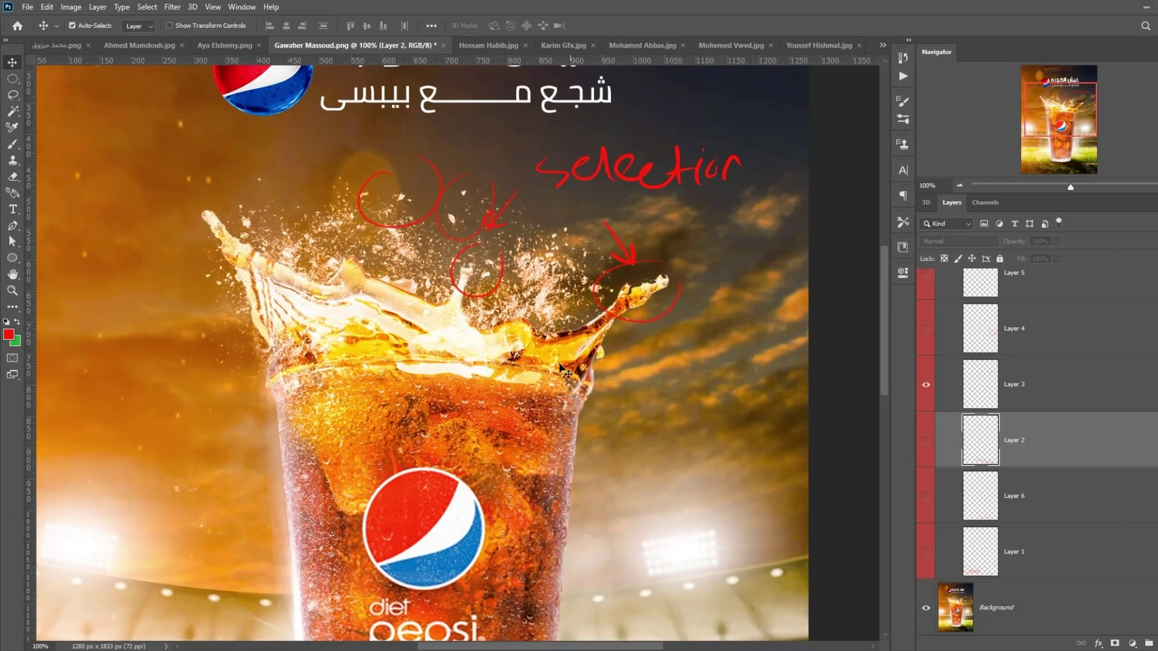
key("alt+bracketright")
left_click_drag(608, 325, 593, 417)
left_click(626, 389)
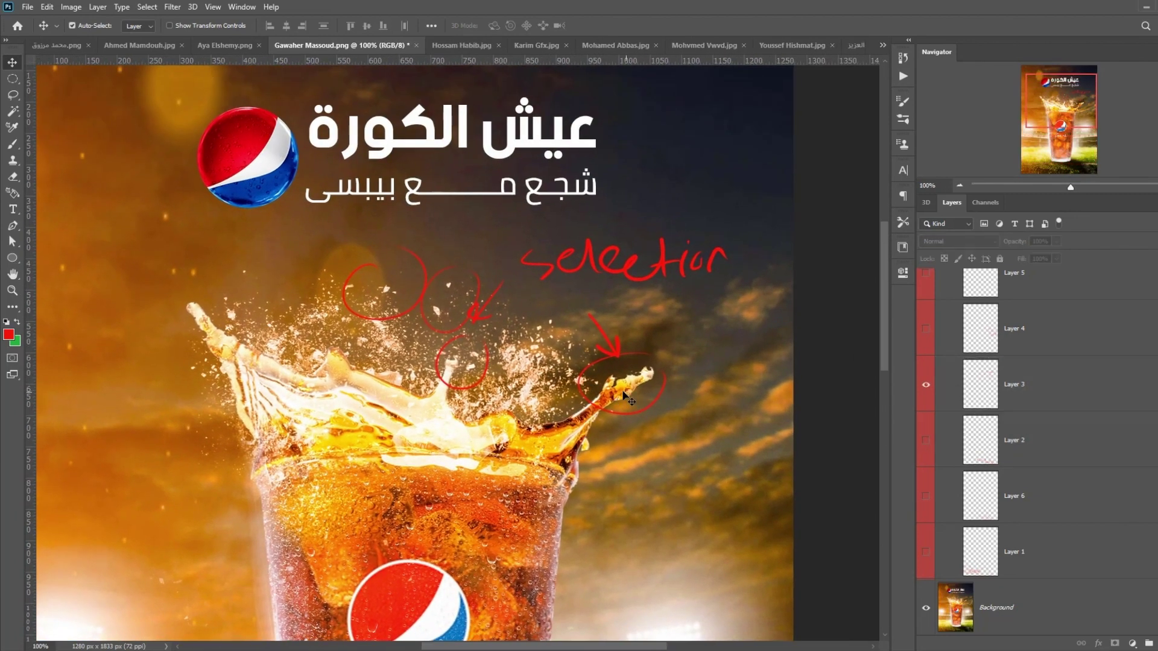
left_click(619, 412)
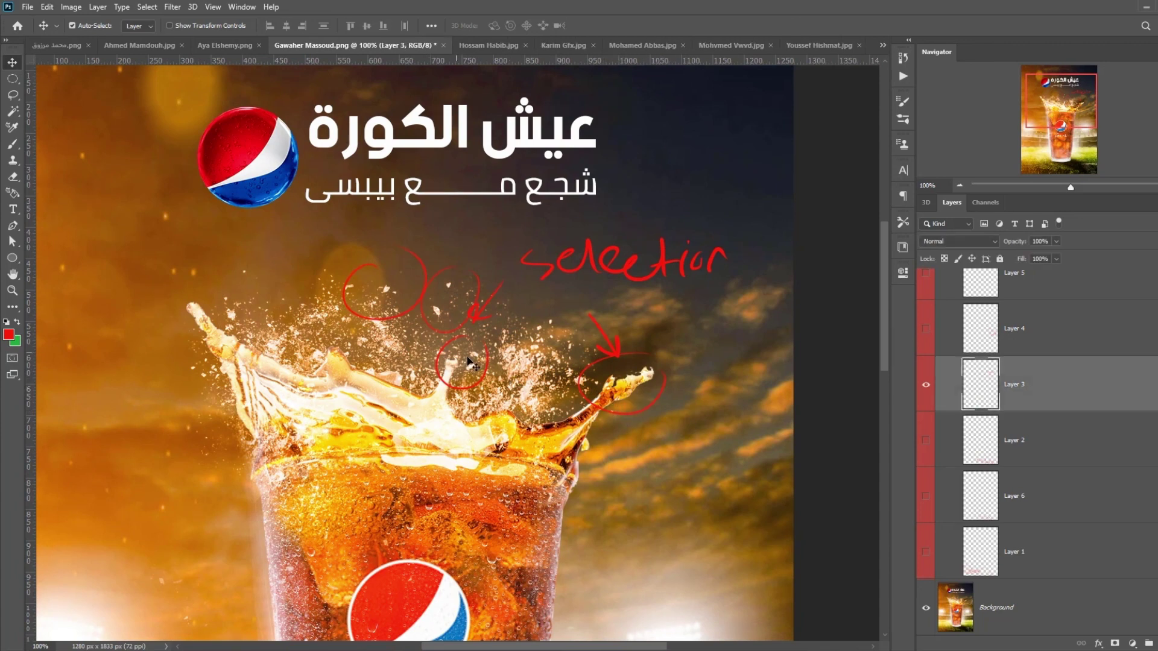
left_click_drag(550, 422, 547, 373)
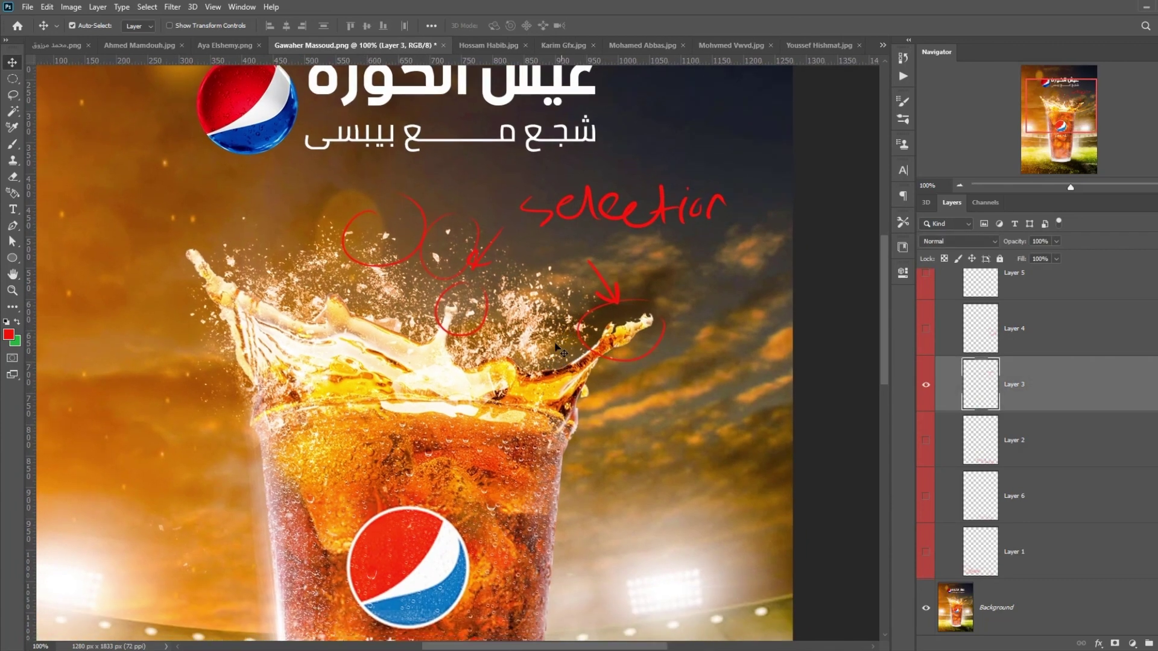
Step: Hide Layer 3, show the Layer 4 "more sharp" note, and examine the glass edge at its arrow
key("ctrl+minus")
key("ctrl+minus")
key("ctrl+minus")
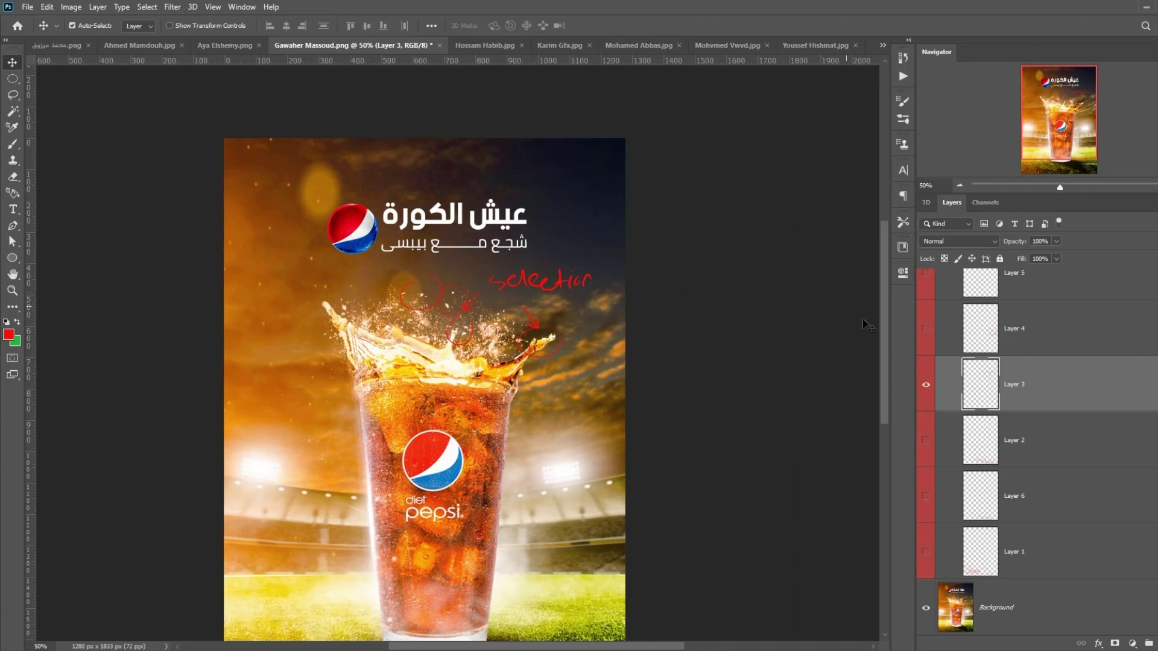
left_click(926, 386)
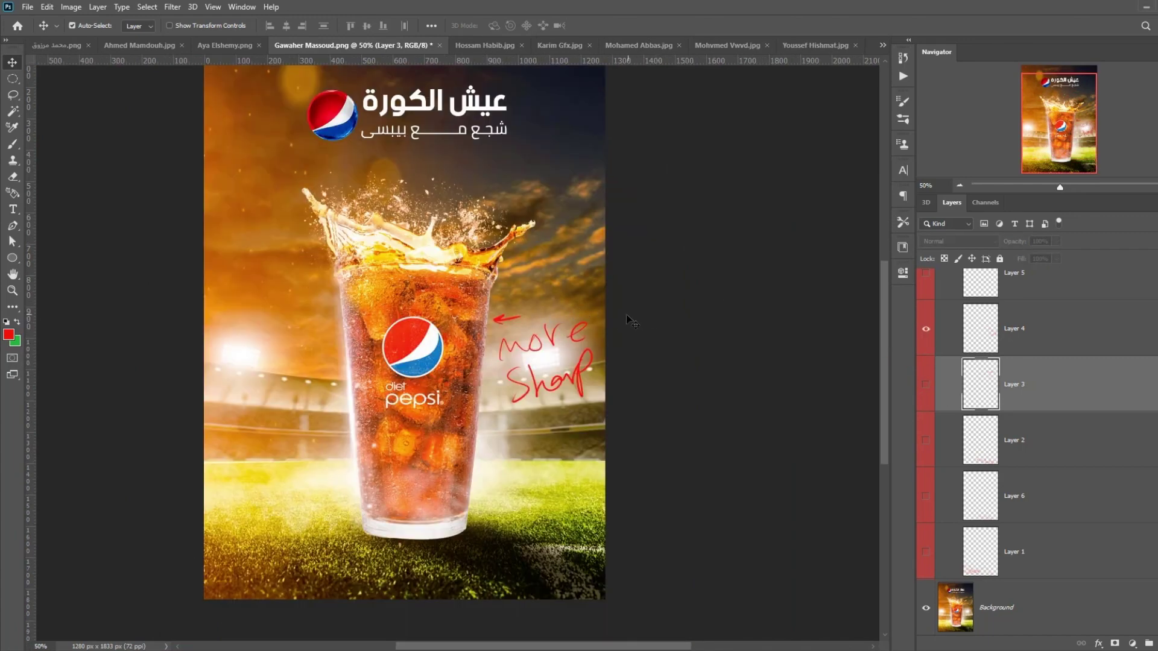
scroll(572, 313, "up", 3)
scroll(584, 315, "up", 2)
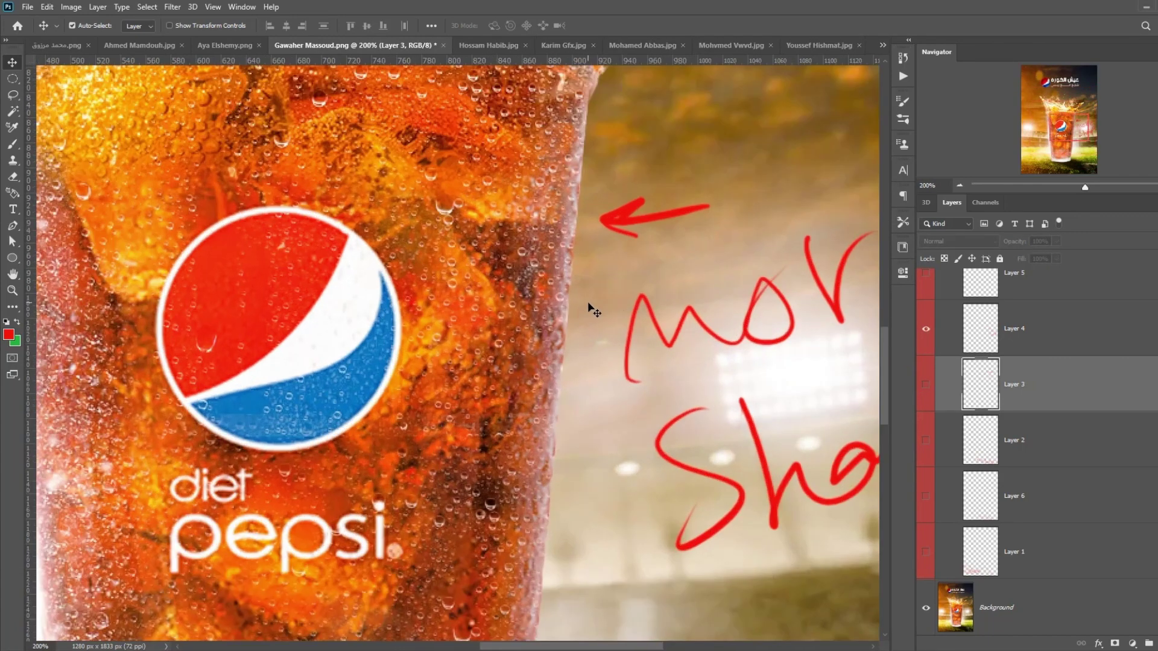
scroll(680, 295, "down", 3)
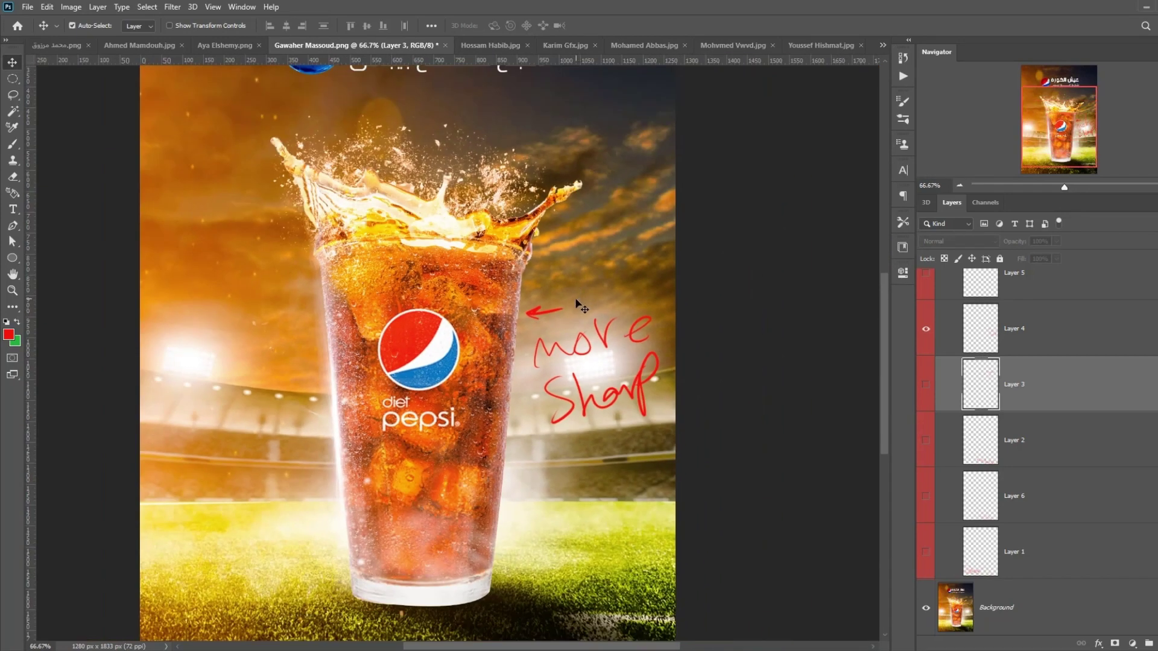
Step: Examine the glass's outer edge up close, from the rim down past the "more sharp" note
scroll(552, 326, "up", 2)
scroll(562, 299, "up", 1)
scroll(428, 260, "right", 3)
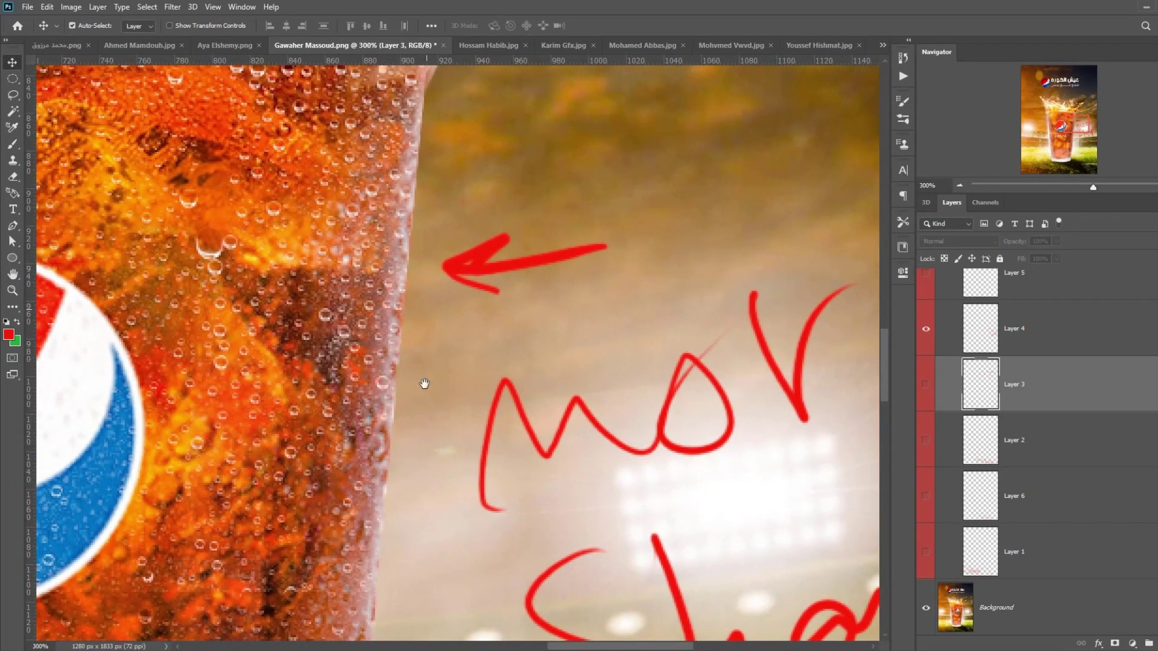
left_click_drag(427, 365, 420, 451)
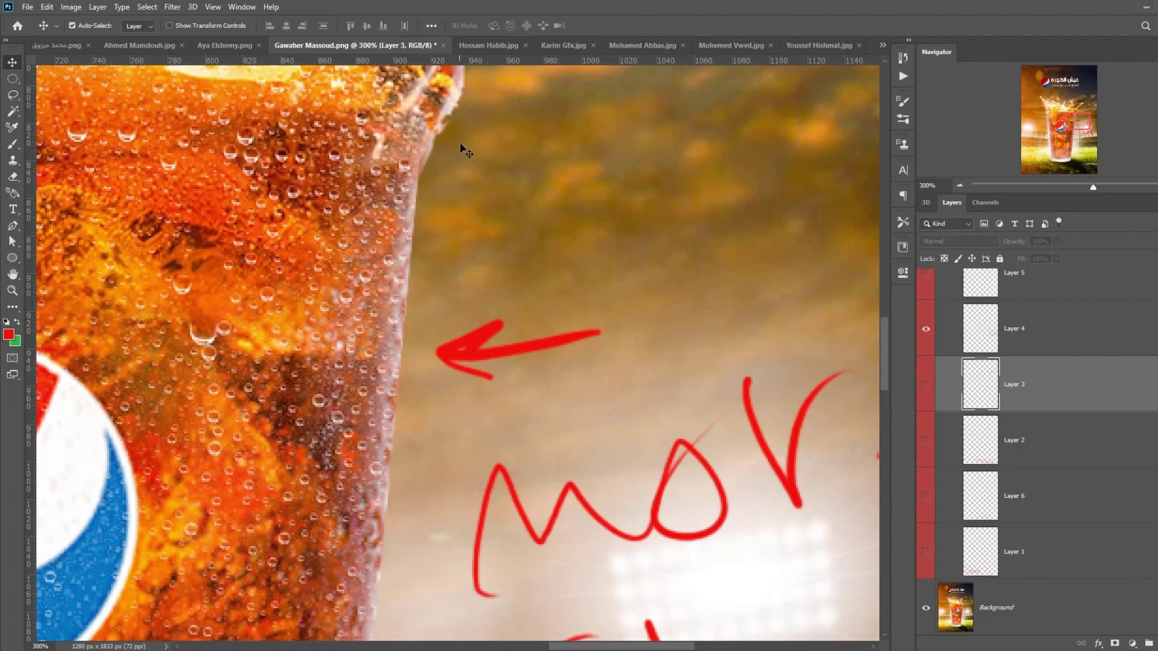
mouse_move(414, 569)
left_mouse_down()
mouse_move(510, 123)
mouse_move(497, 411)
left_mouse_up()
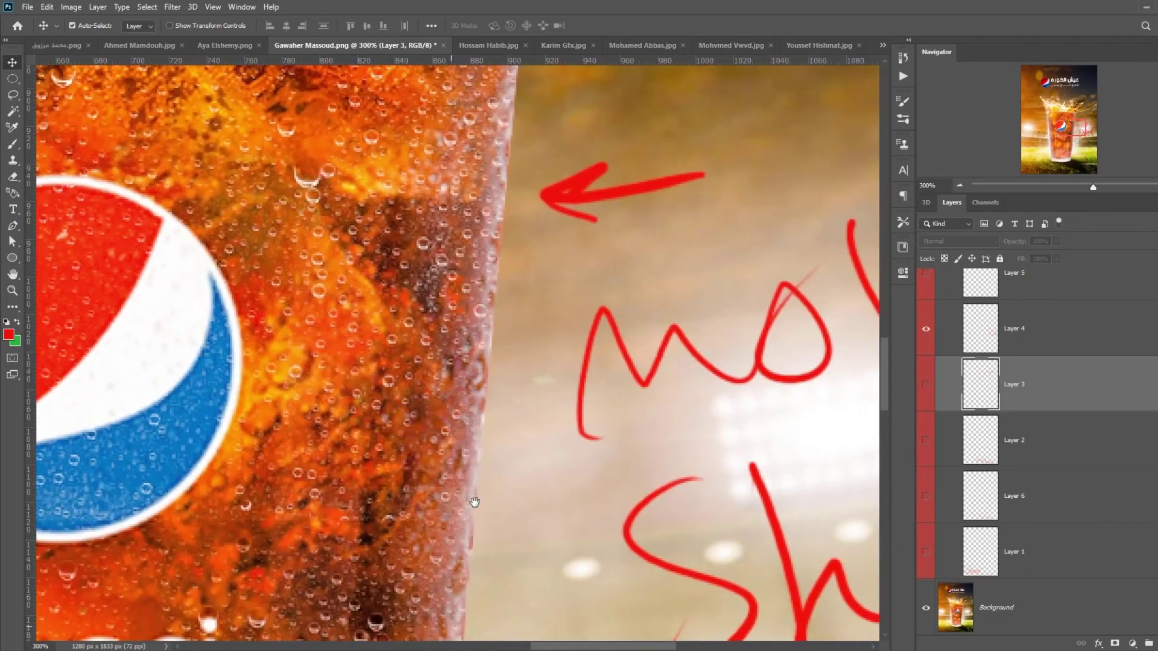
scroll(475, 502, "up", 6)
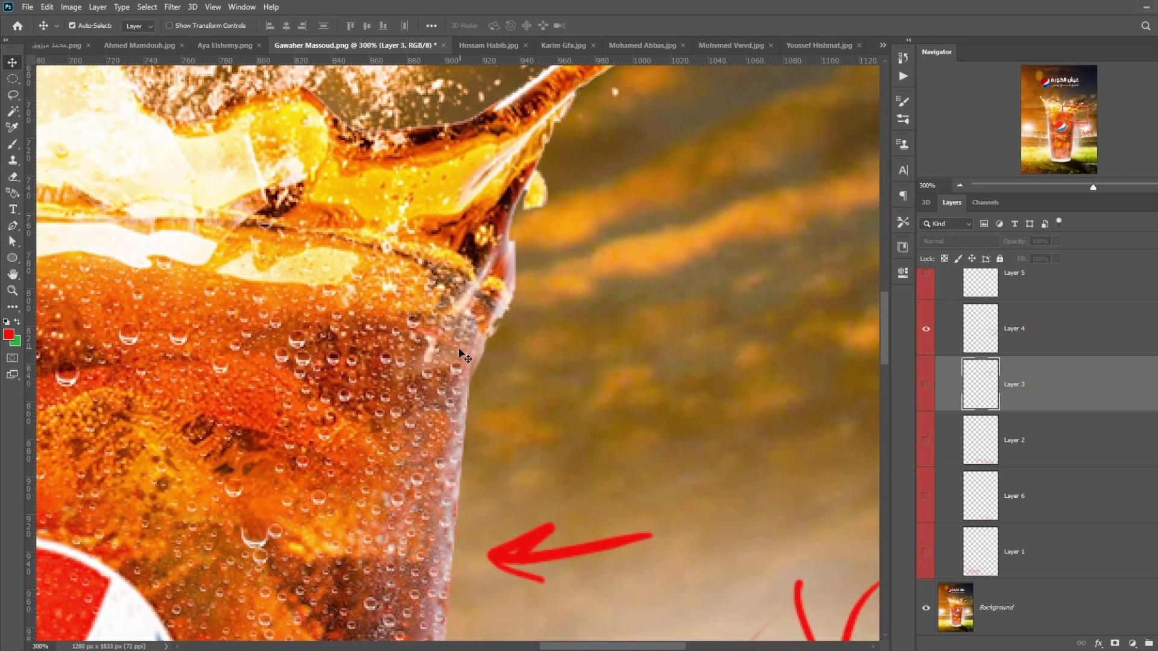
Step: Hide Layer 4, show the Layer 5 note circling the headline logo, and examine it on the whole poster
key("ctrl+0")
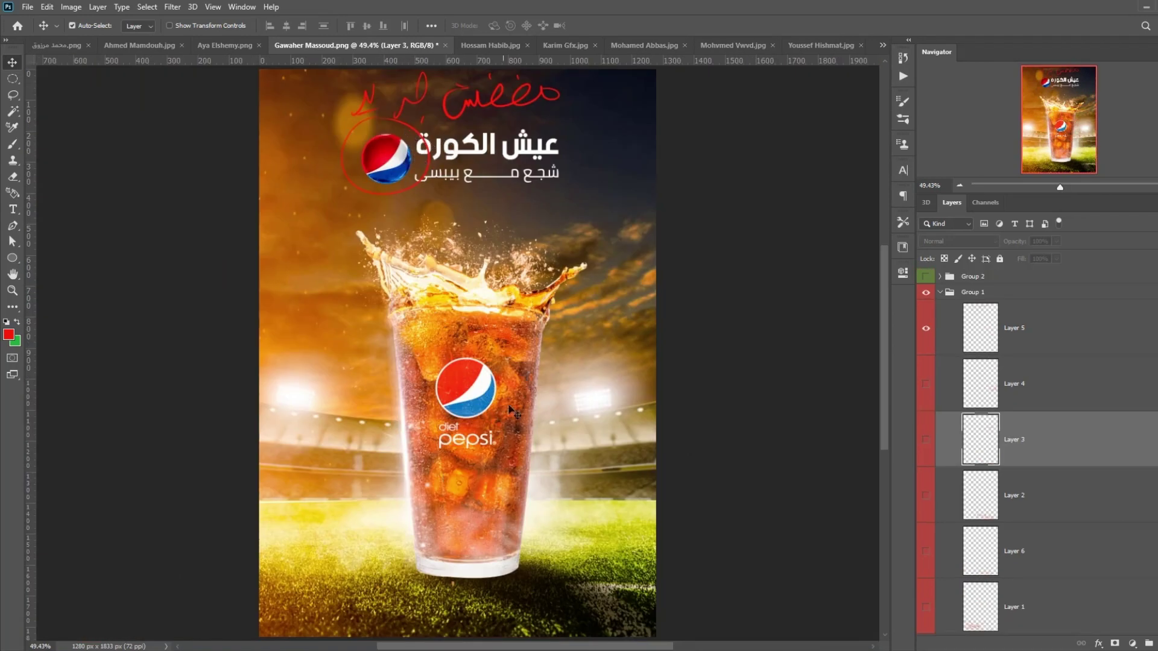
key("ctrl+minus")
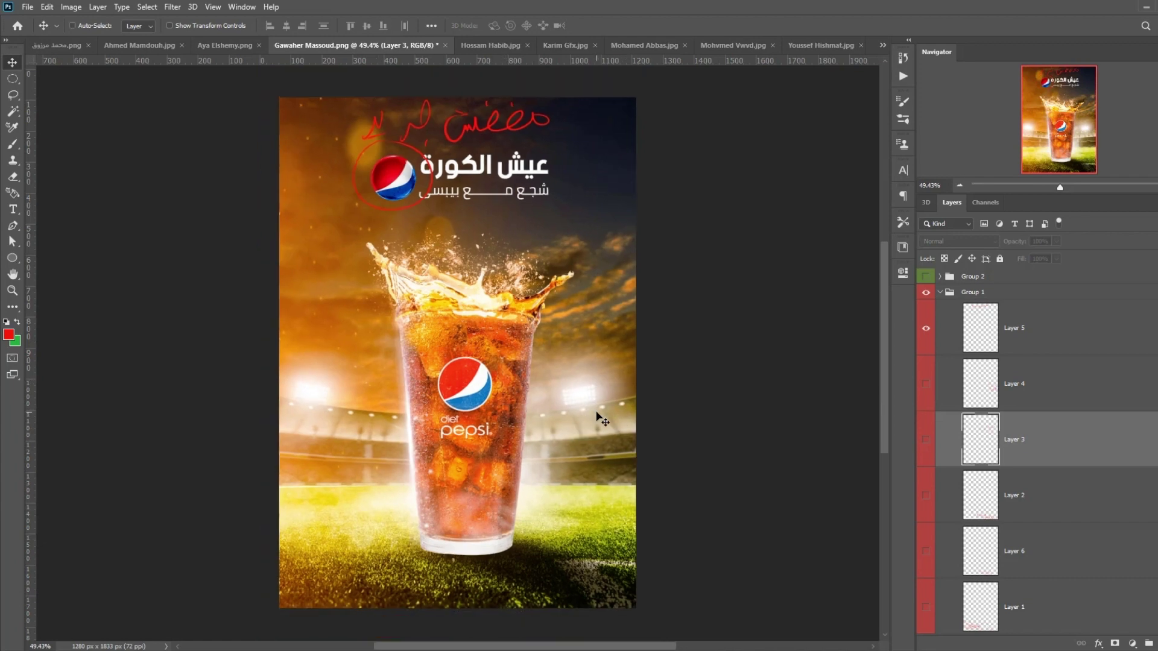
key("ctrl+plus")
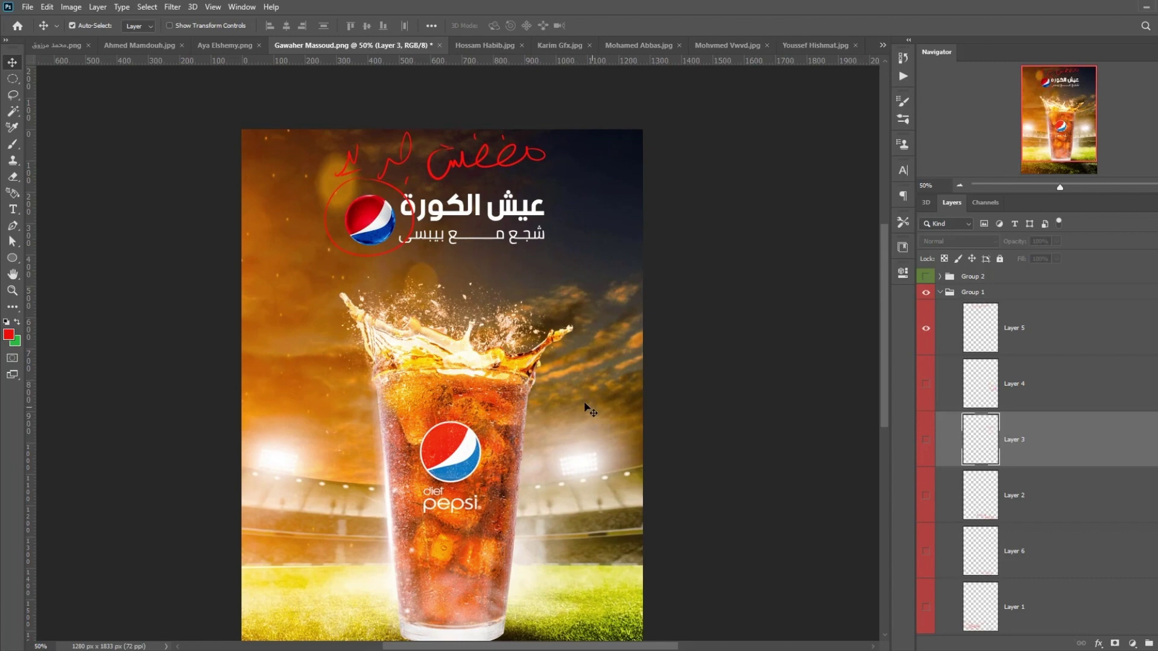
left_click_drag(545, 432, 542, 363)
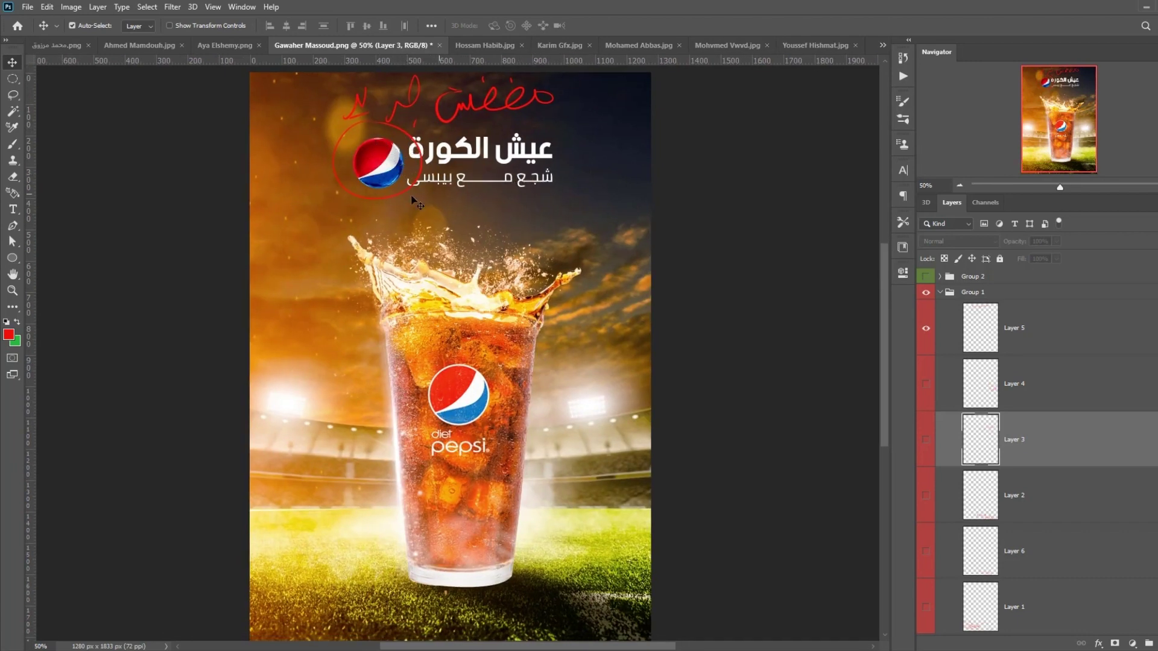
key("ctrl+minus")
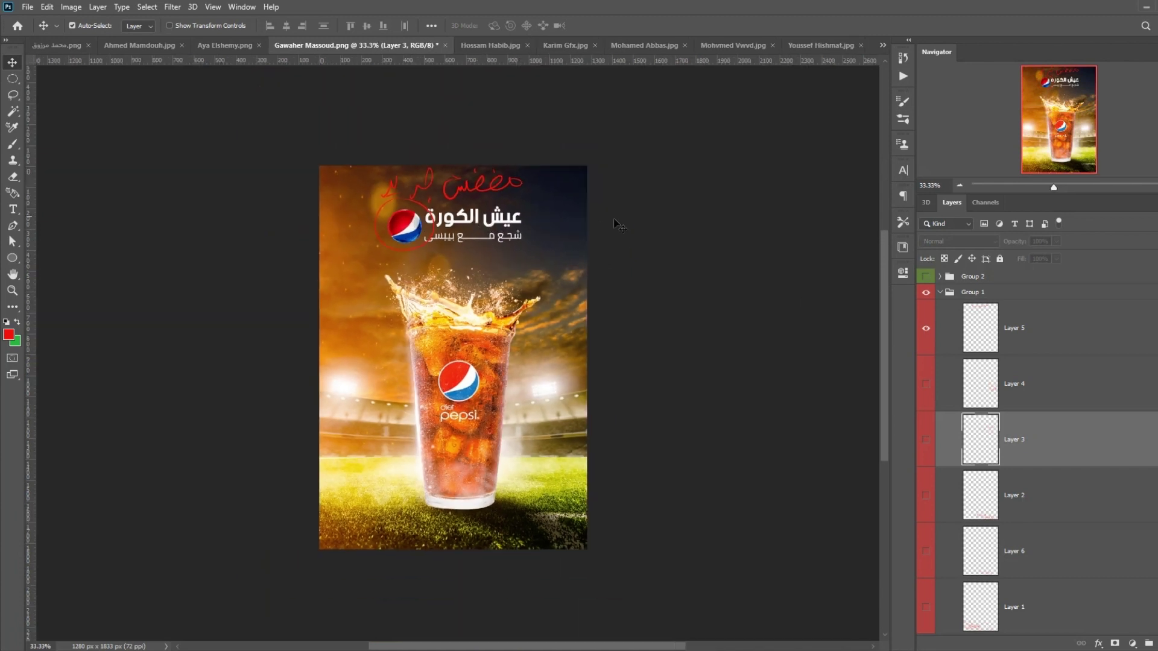
Step: Collapse and hide Group 1, expand and show Group 2 with only the Layer 9 "mood" note, and select that layer
left_click(940, 292)
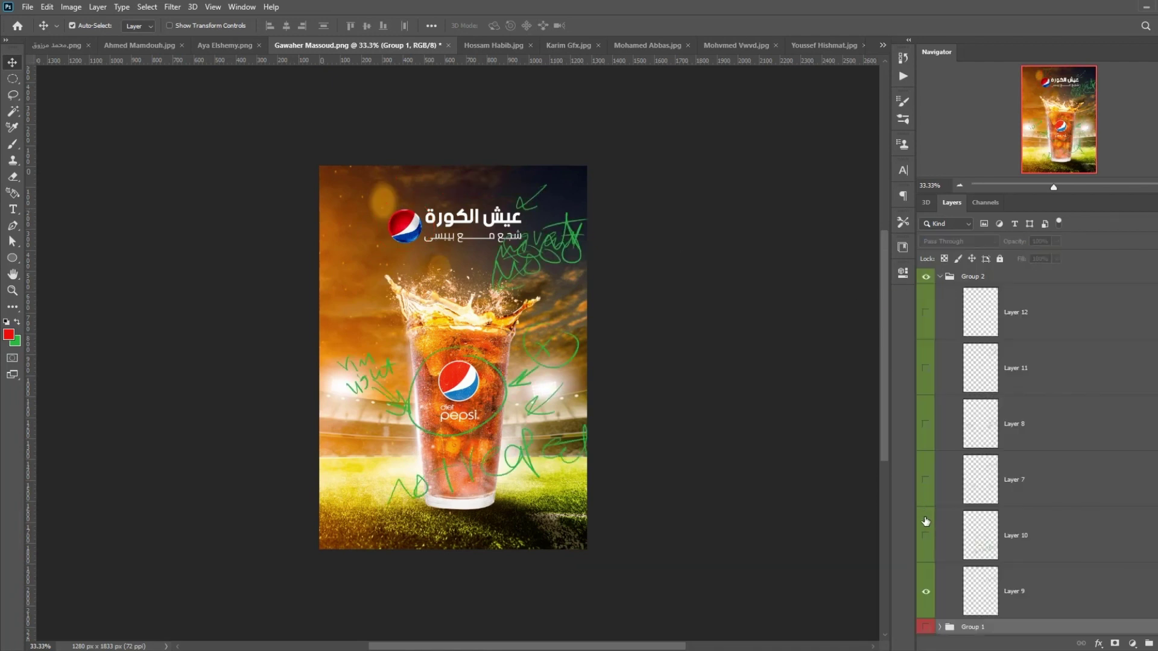
left_click(926, 537)
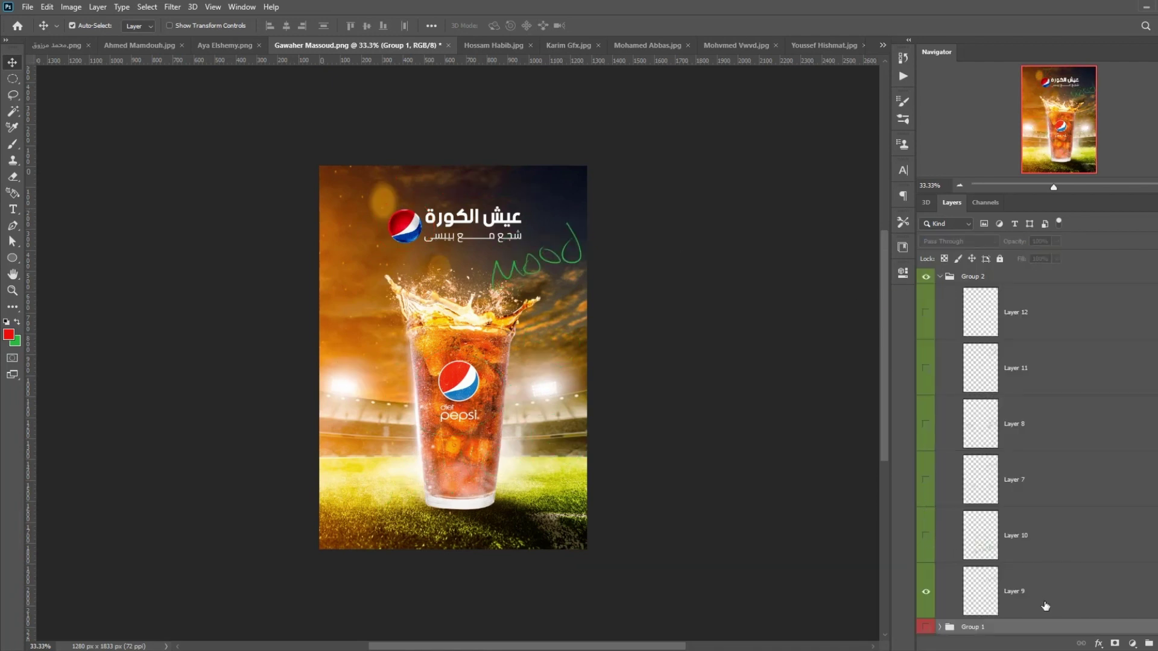
left_click(1042, 603)
left_click_drag(564, 344, 581, 342)
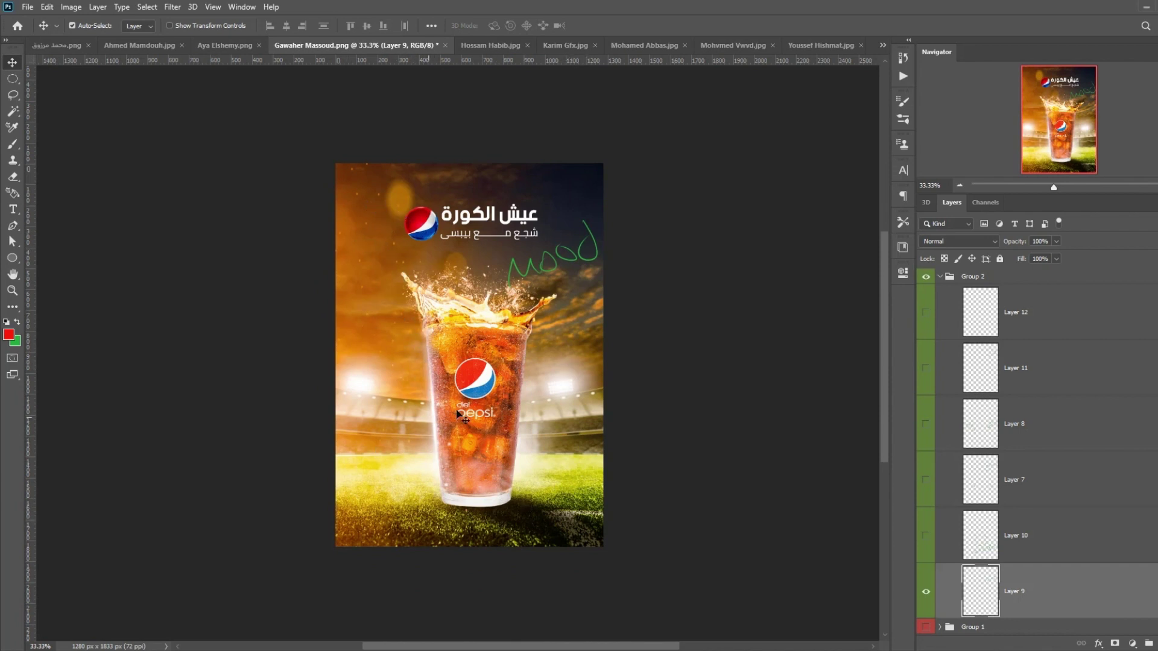
Step: Replace the Layer 9 note with Layer 10's note on the glass logo, and that one with Layer 7's movement note
left_click(926, 591)
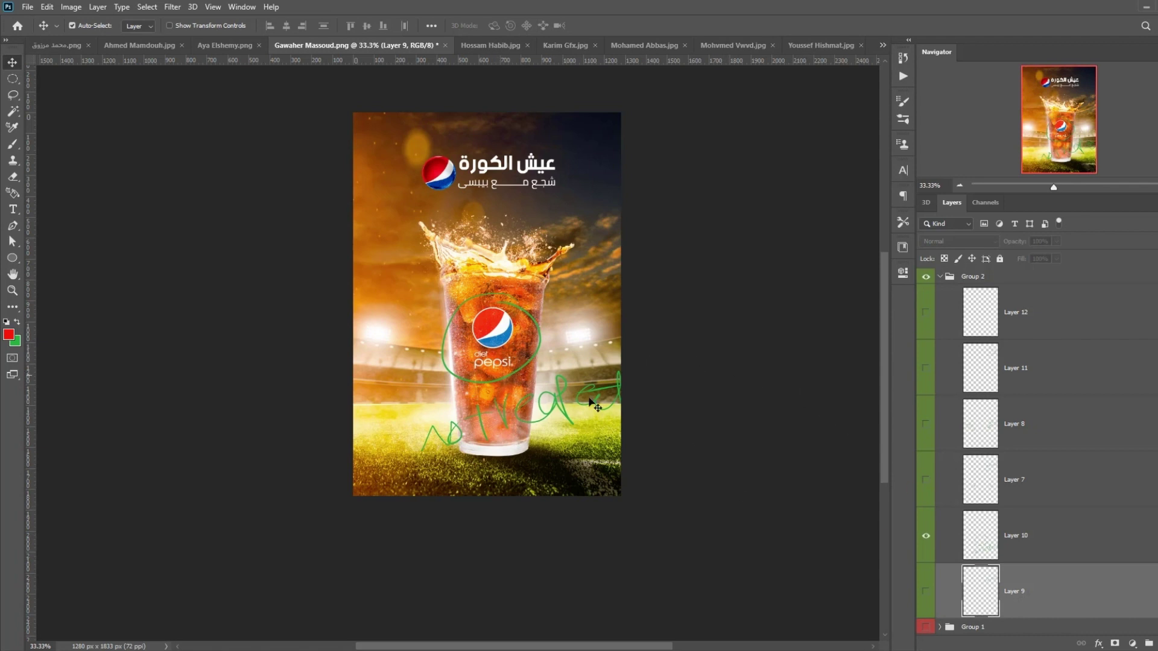
left_click(926, 532)
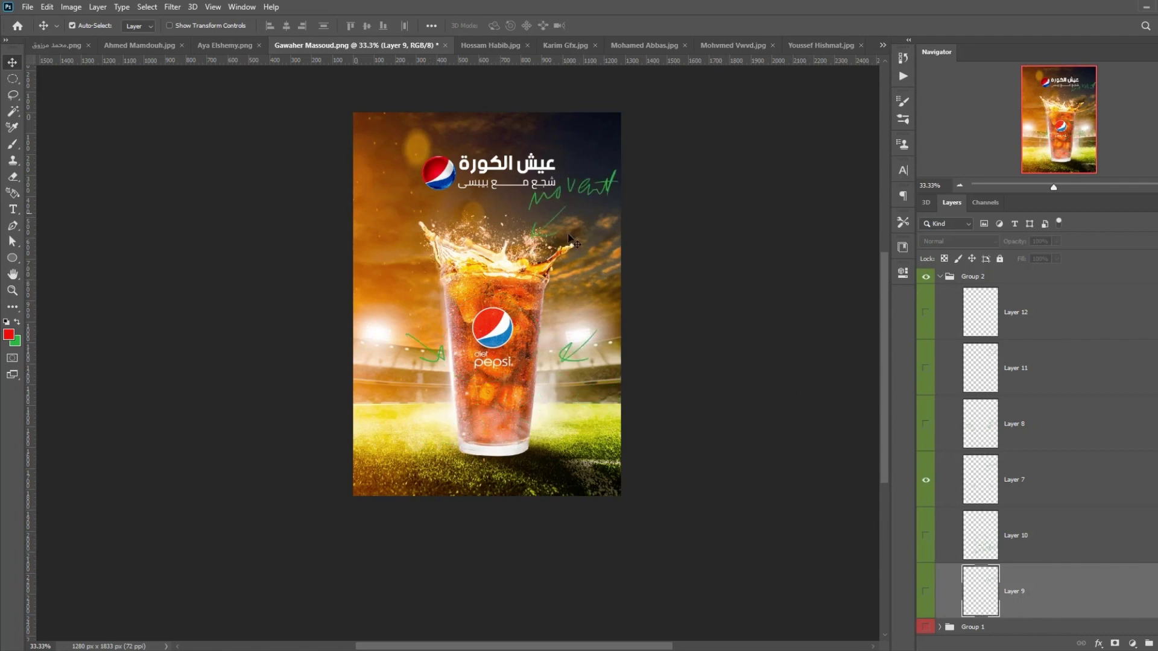
key("ctrl+plus")
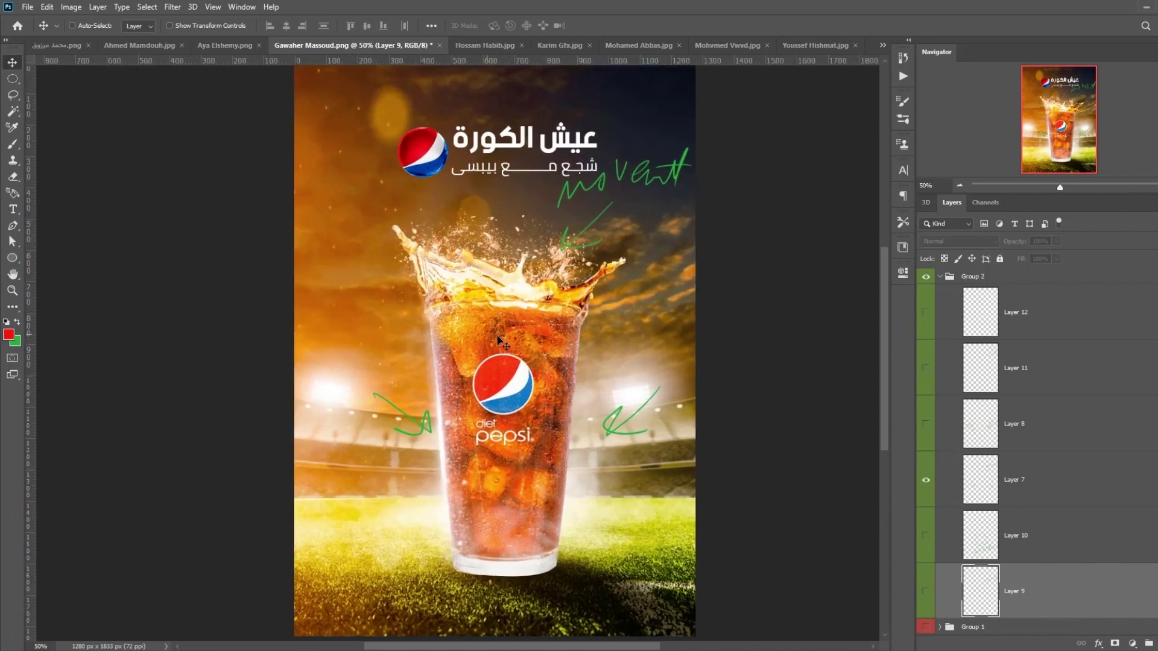
scroll(501, 342, "right", 3)
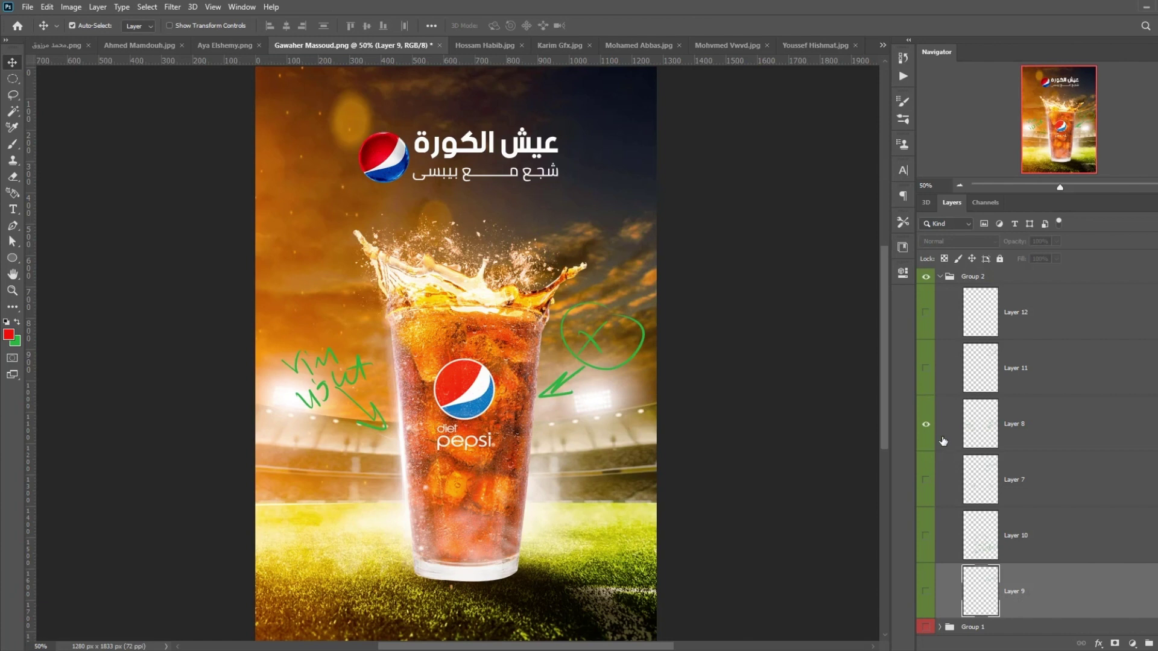
Step: Examine the Layer 8 rim light note, and replace it with the Layer 11 "font" note beside the headline
left_click(926, 425)
scroll(313, 375, "down", 1)
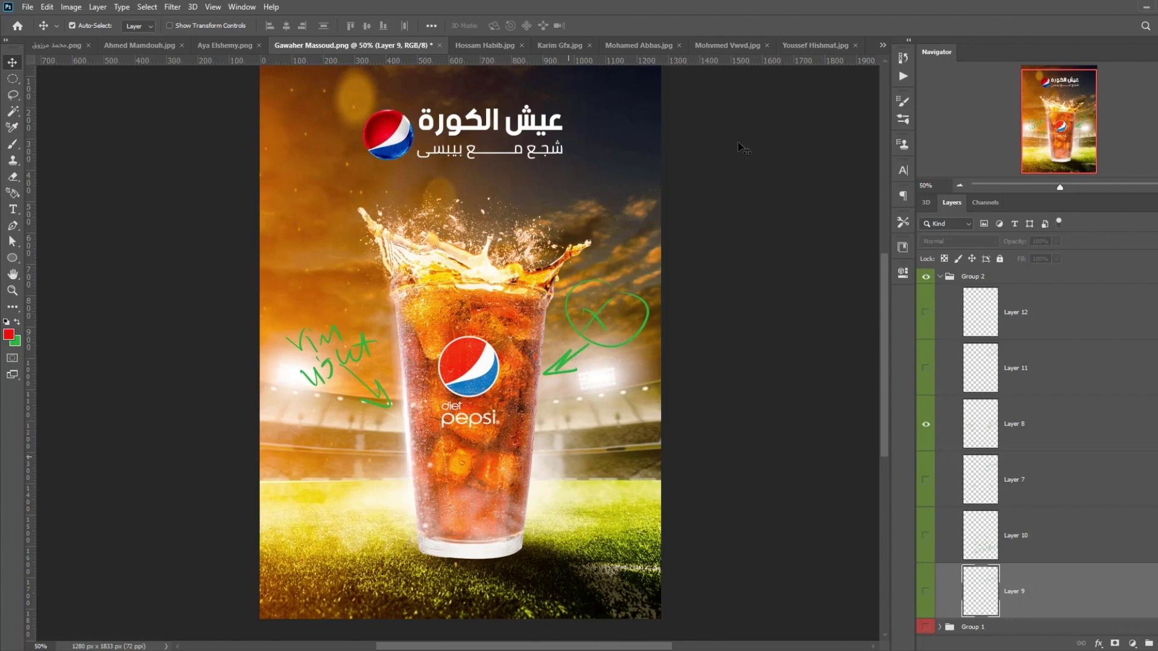
left_click(926, 426)
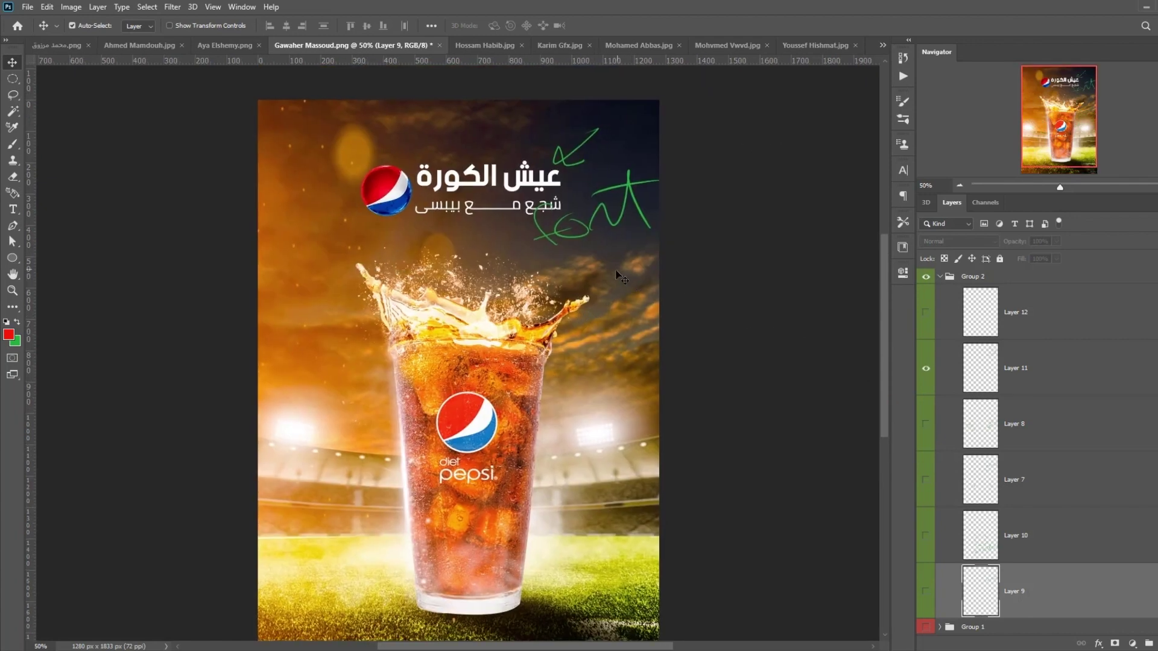
key("ctrl+minus")
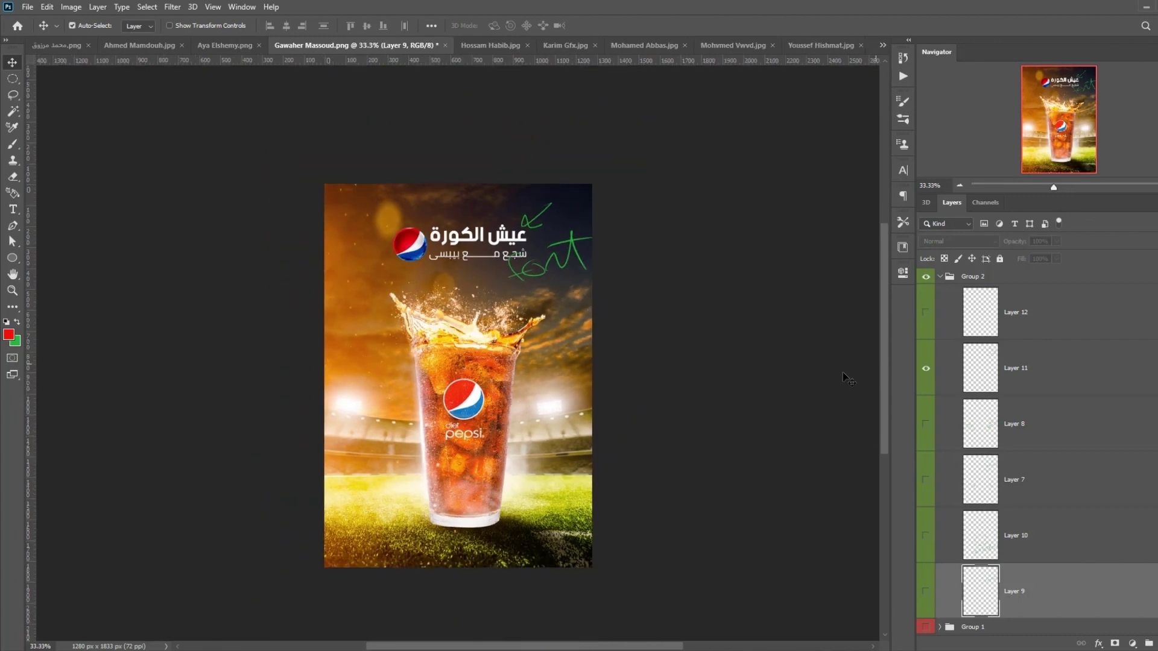
key("ctrl+plus")
Step: Show Layer 12, hide Layer 11, and examine the green letter added to the tagline
left_click(925, 313)
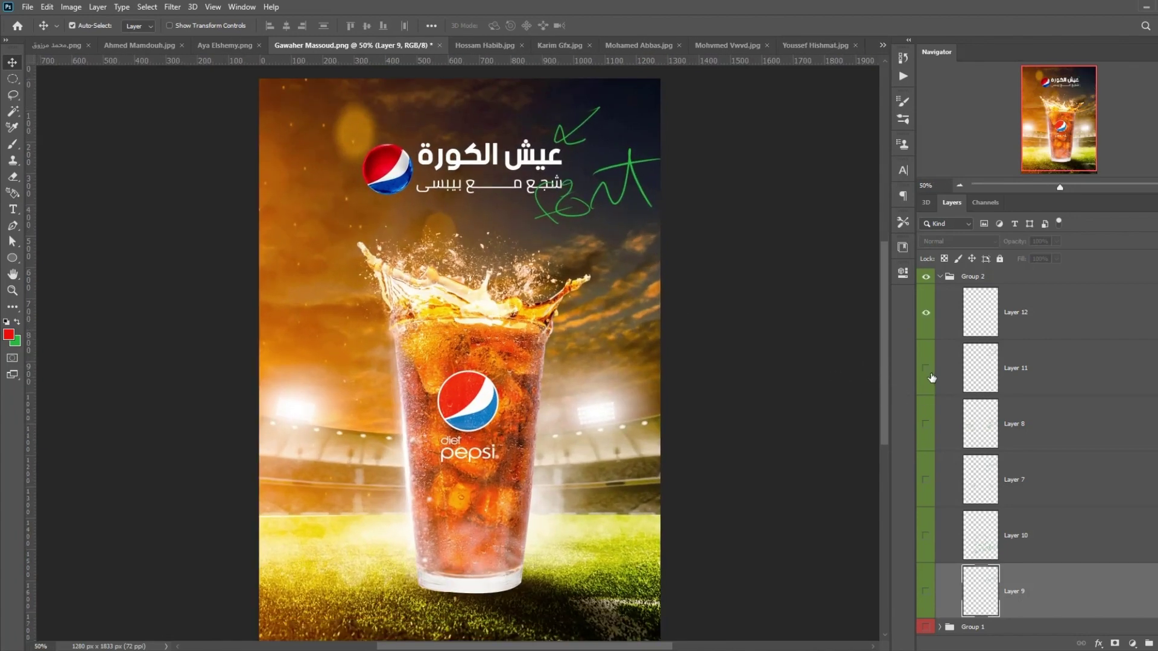
left_click(926, 368)
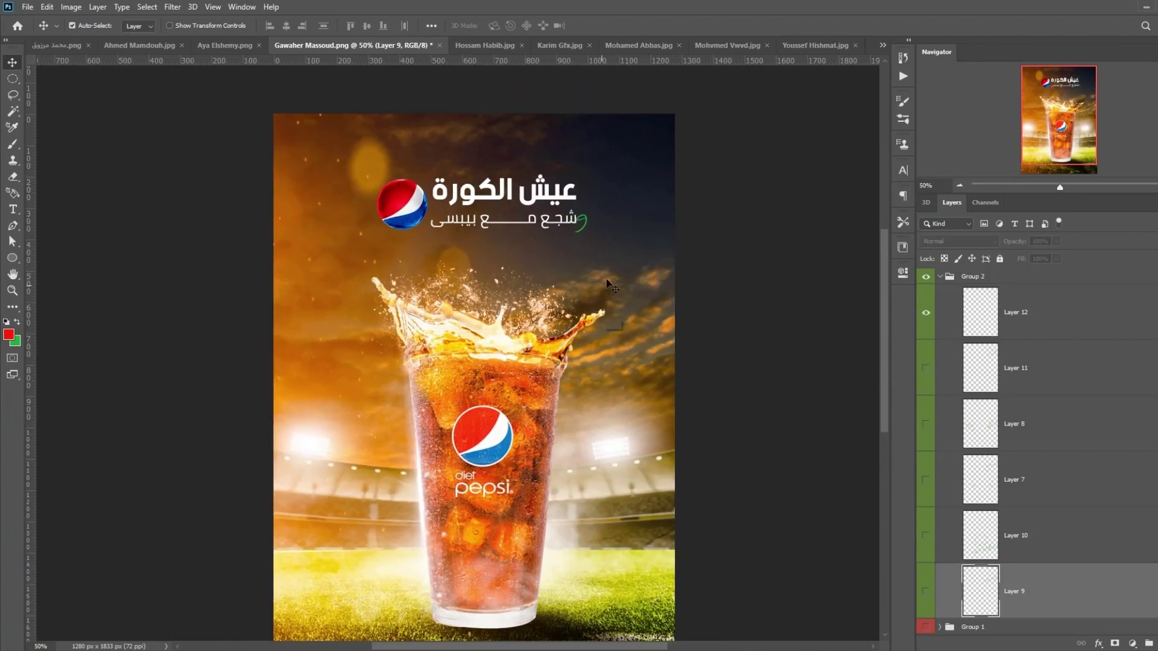
key("ctrl+plus")
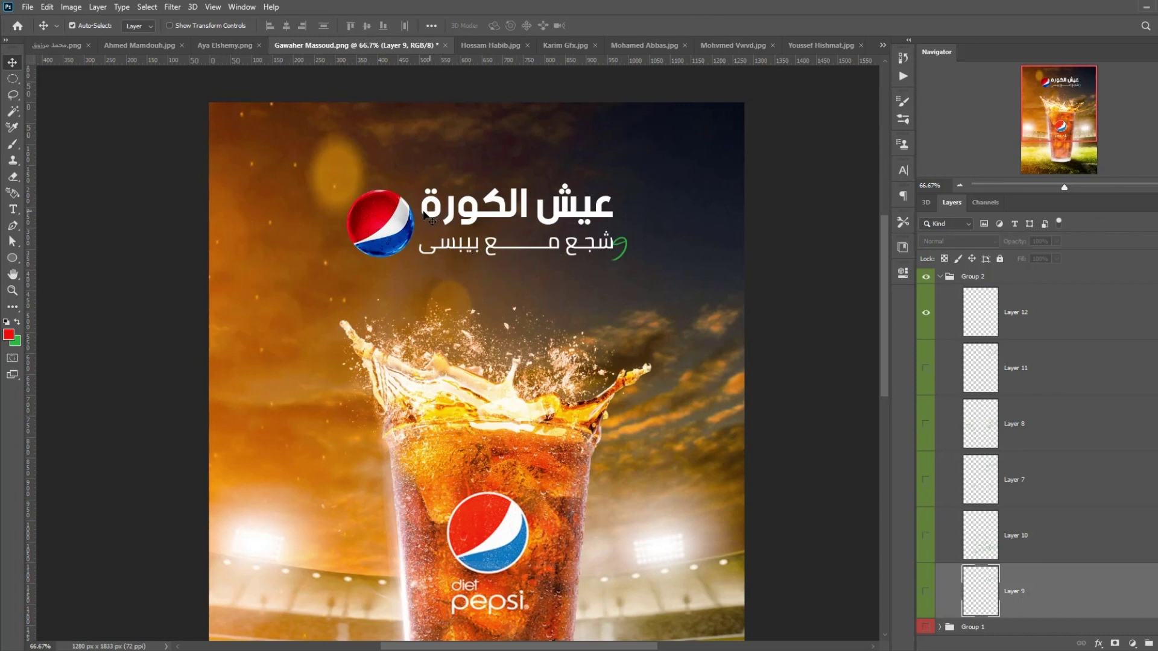
key("ctrl+minus")
left_click_drag(594, 307, 588, 293)
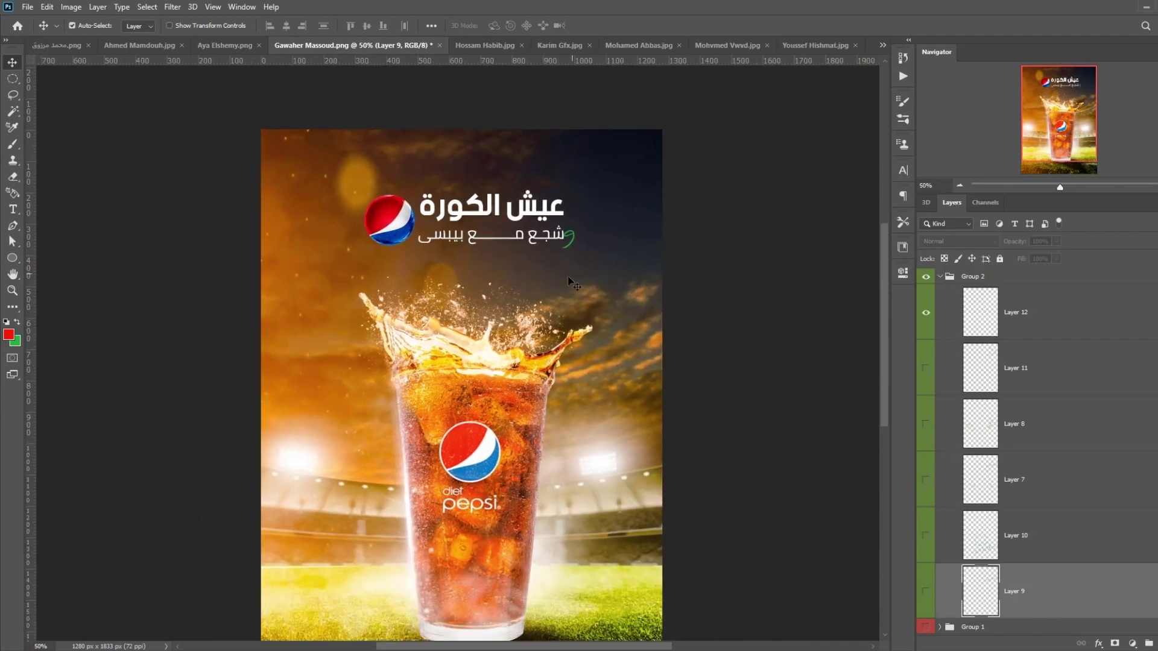
key("ctrl+minus")
key("ctrl+plus")
key("ctrl+minus")
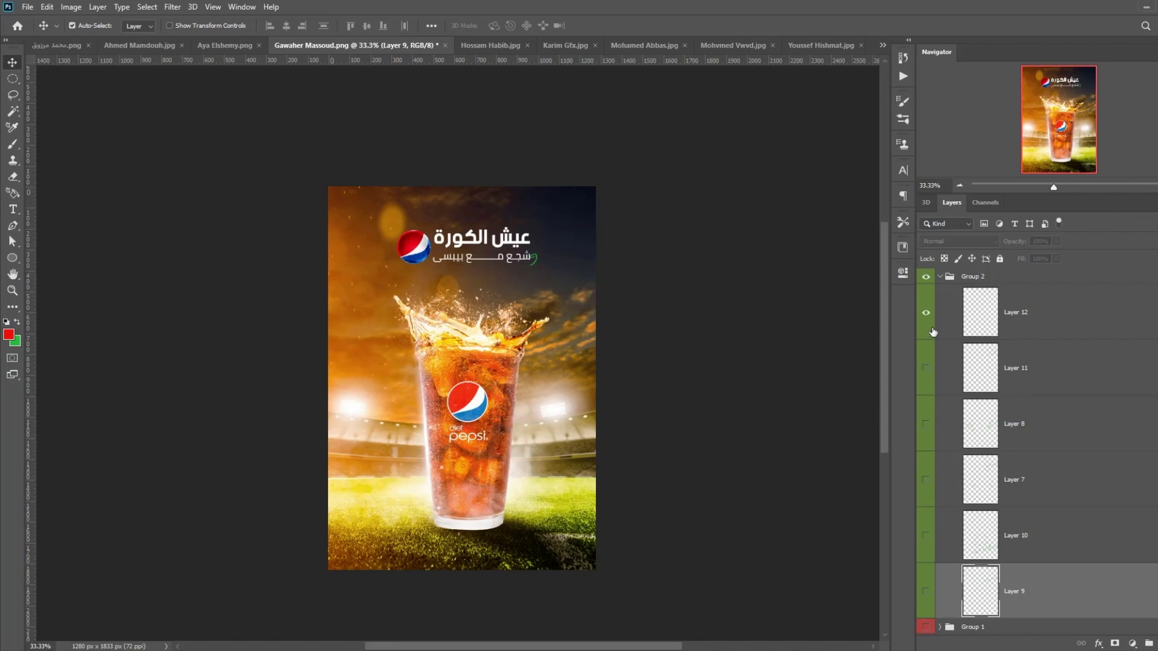
Step: Collapse Group 2 and switch to the next poster, showing a Pepsi bottle and glass in a stadium
left_click(938, 278)
left_click(939, 276)
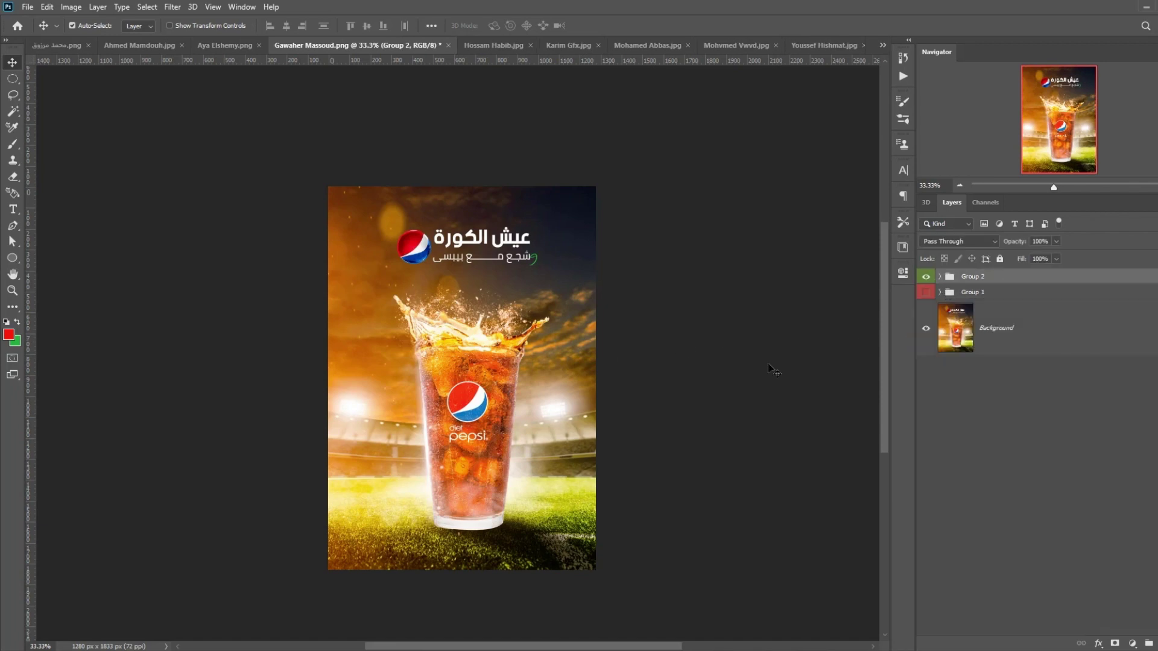
key("ctrl+Tab")
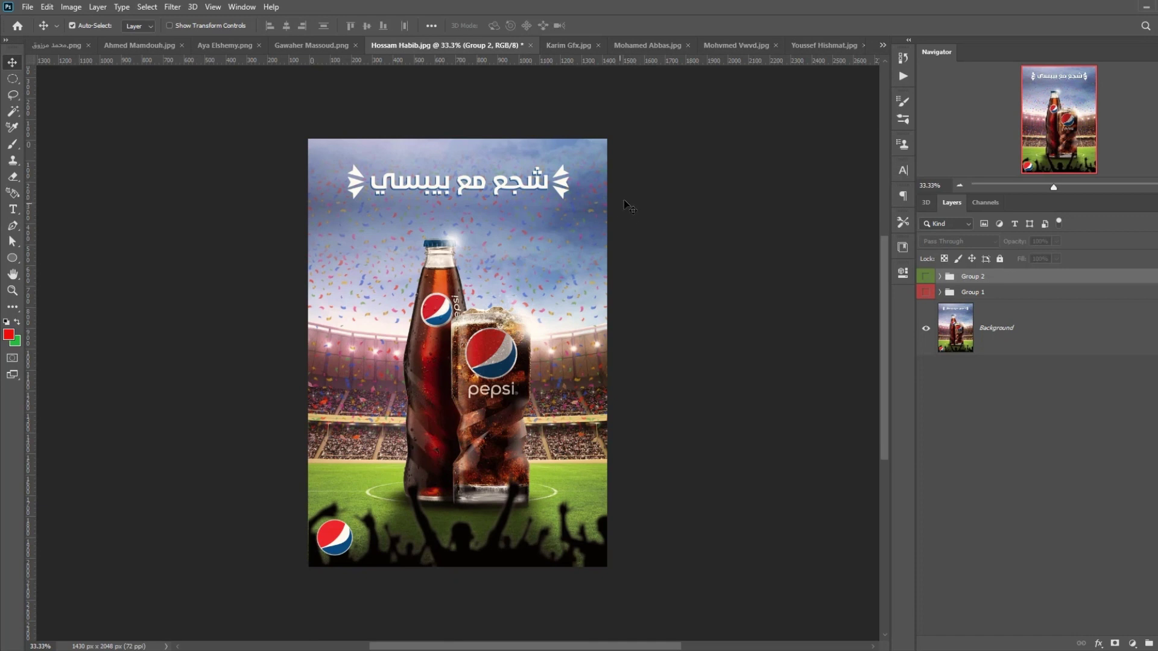
Step: Show and expand Group 1, keep only the Layer 1 note visible, and select it to examine the corner logo
left_click(925, 292)
left_click(939, 292)
mouse_move(932, 344)
left_mouse_down()
mouse_move(914, 497)
mouse_move(916, 471)
left_mouse_up()
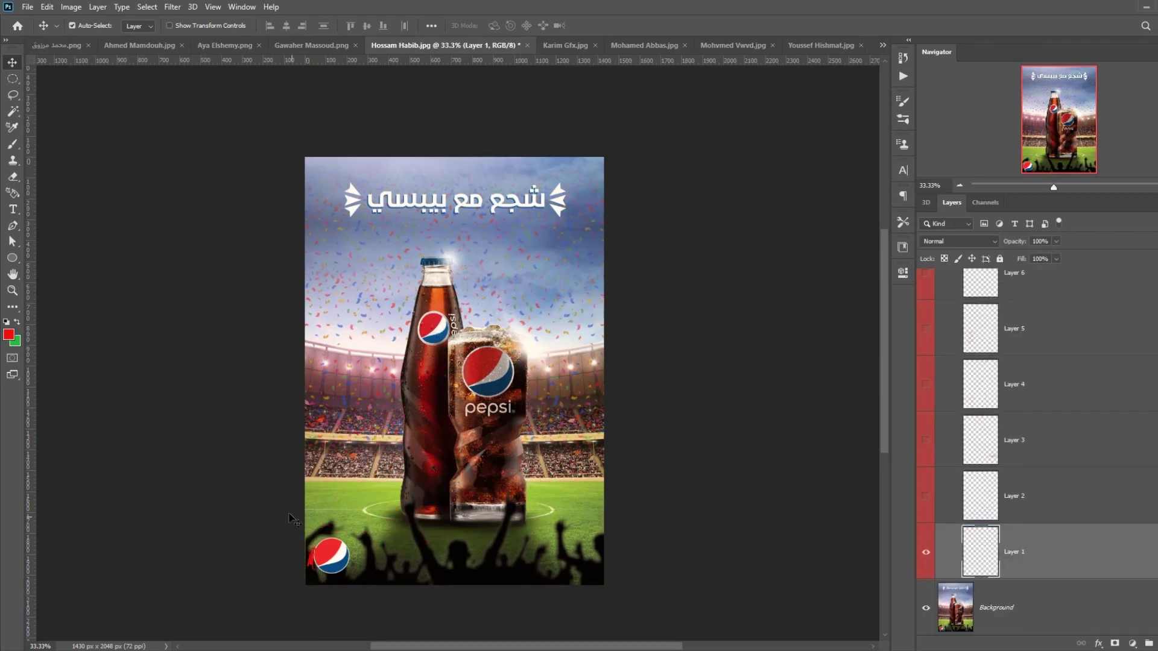
left_click_drag(369, 532, 410, 501)
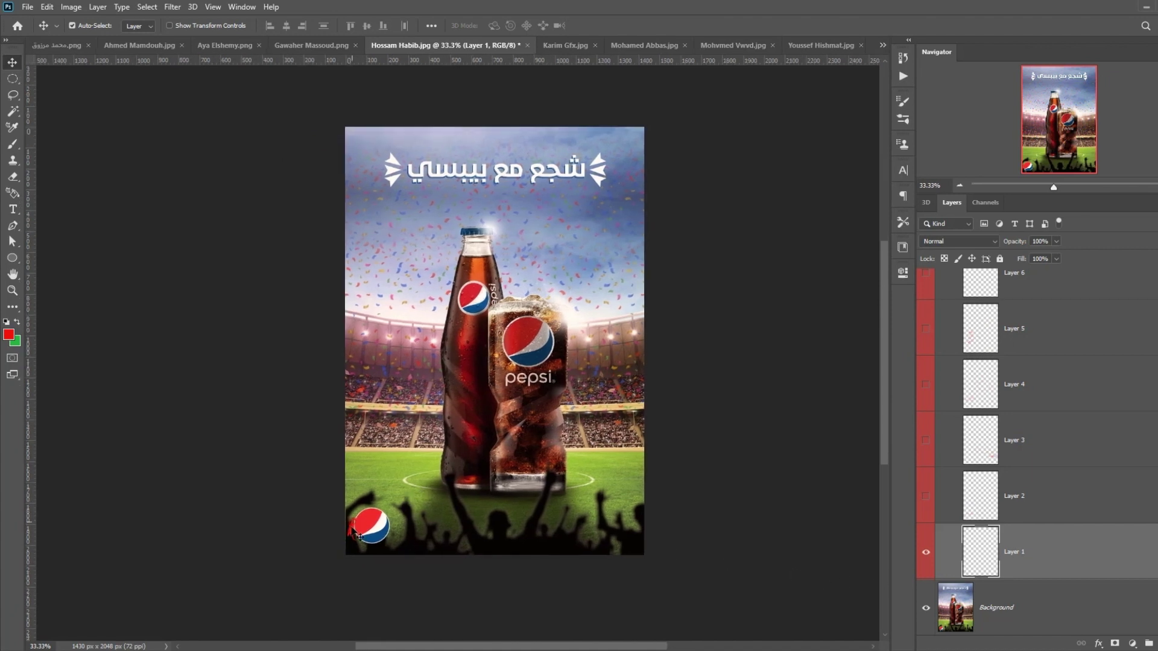
Step: Hide Layer 1, and apply a guide layout with 2 columns, 2 rows and 50 px margins, clearing existing guides
left_click(926, 553)
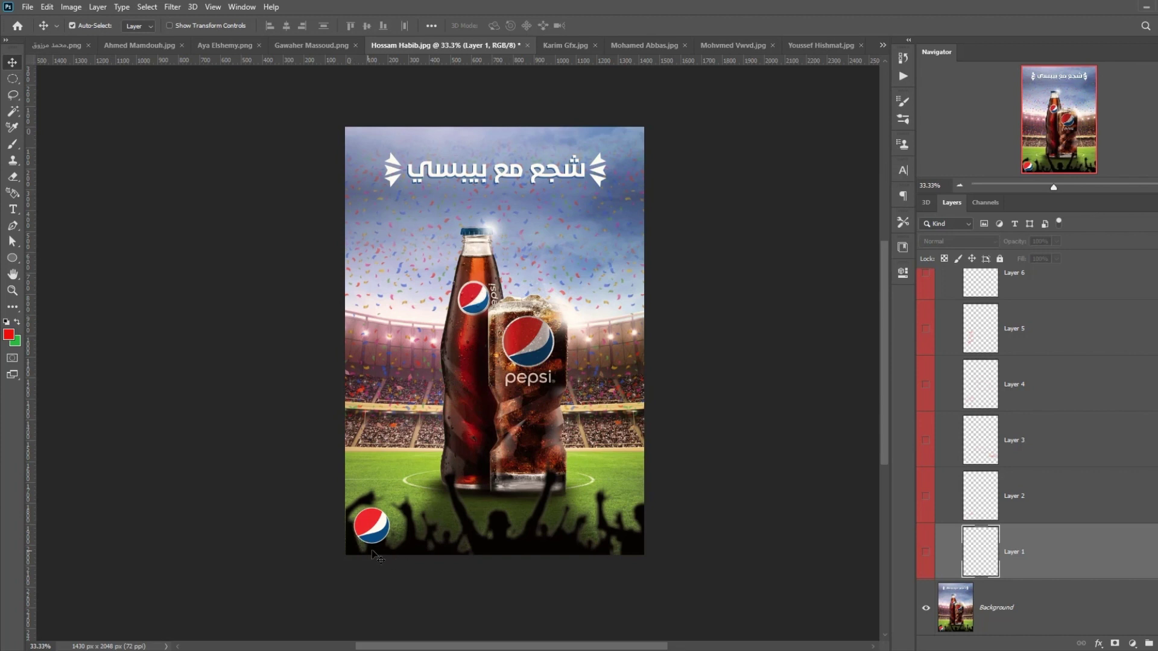
key("ctrl+semicolon")
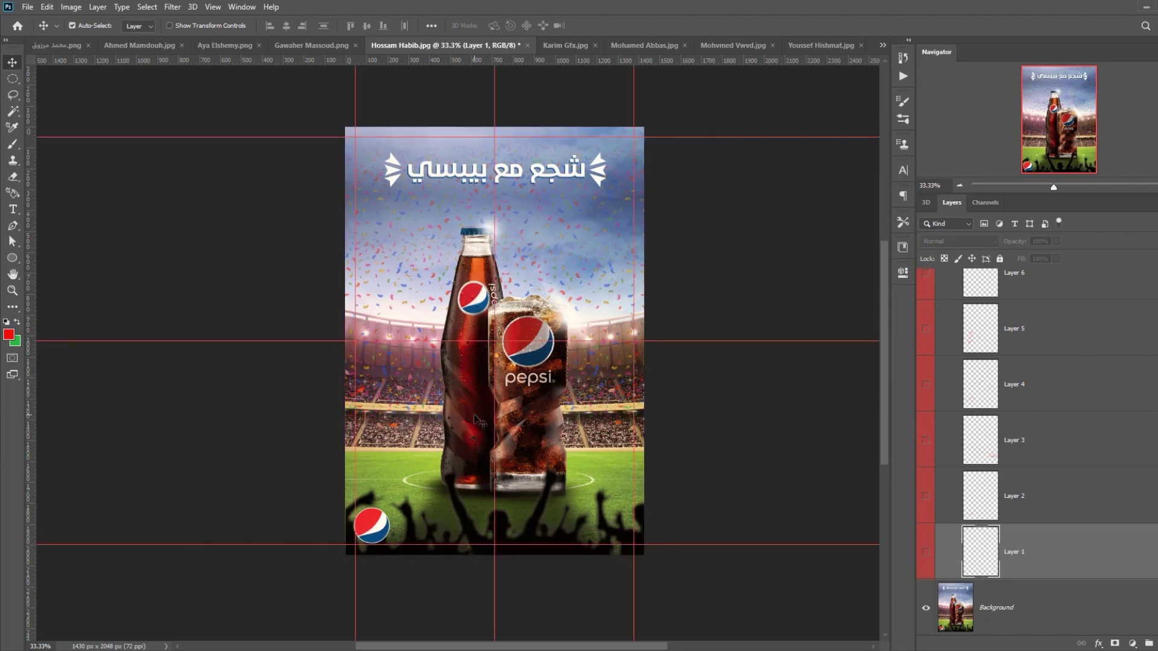
left_click(212, 7)
left_click(248, 372)
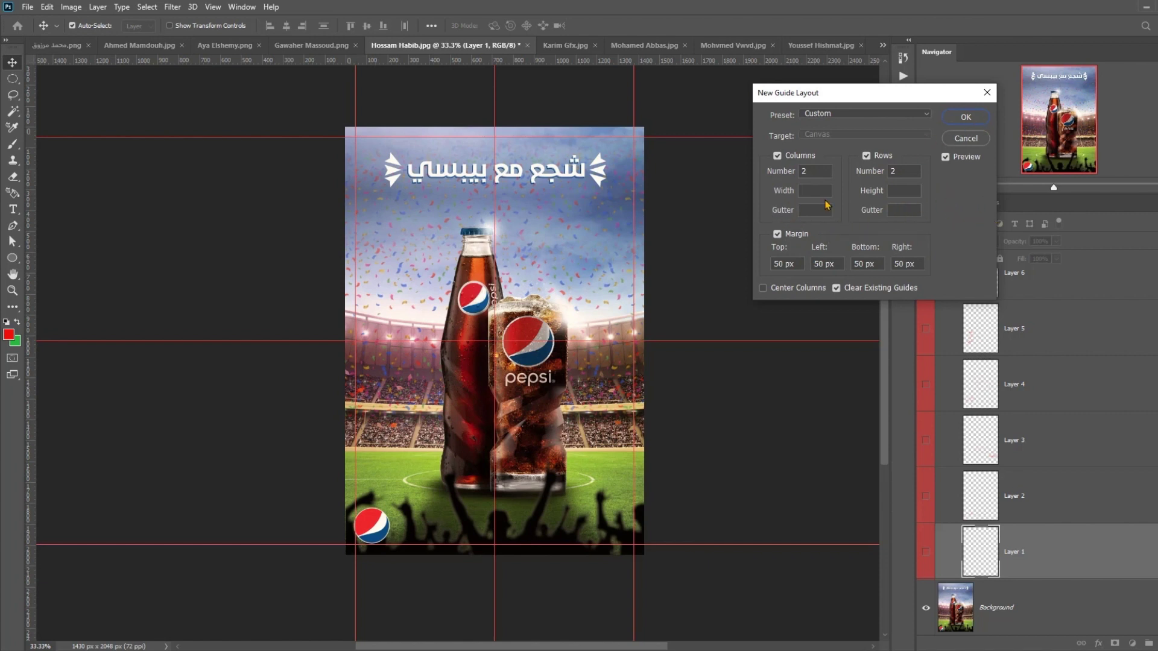
left_click(965, 117)
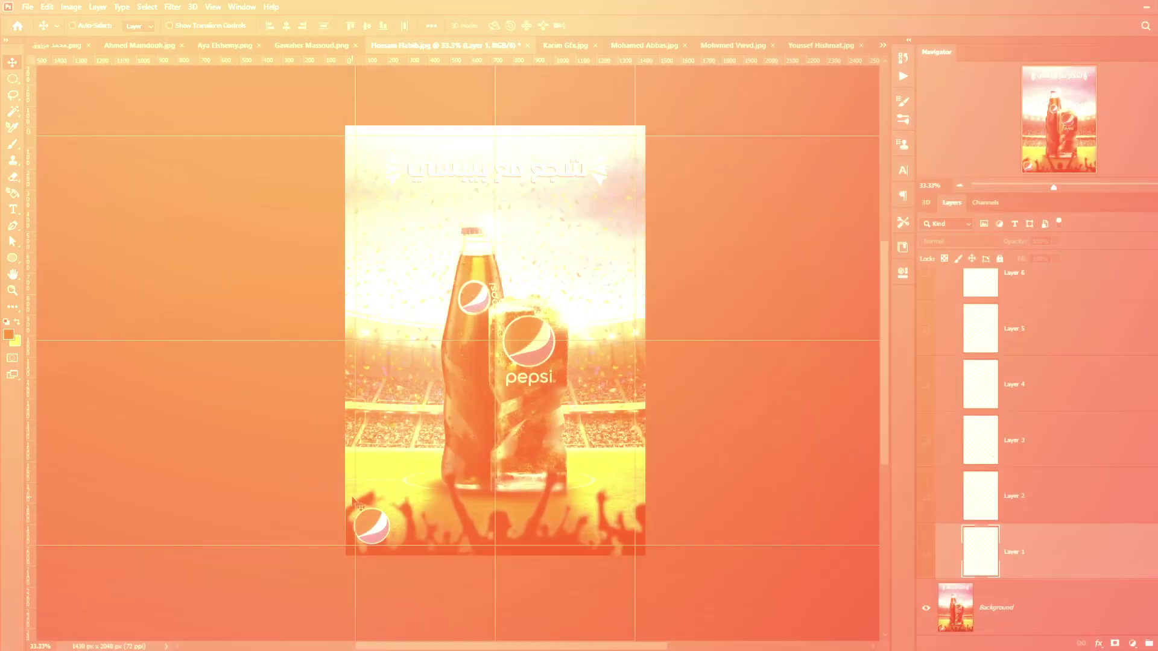
Step: Examine the corner logo's placement against the margin guides up close, and return to the whole poster
key("ctrl+plus")
left_click_drag(353, 381, 453, 163)
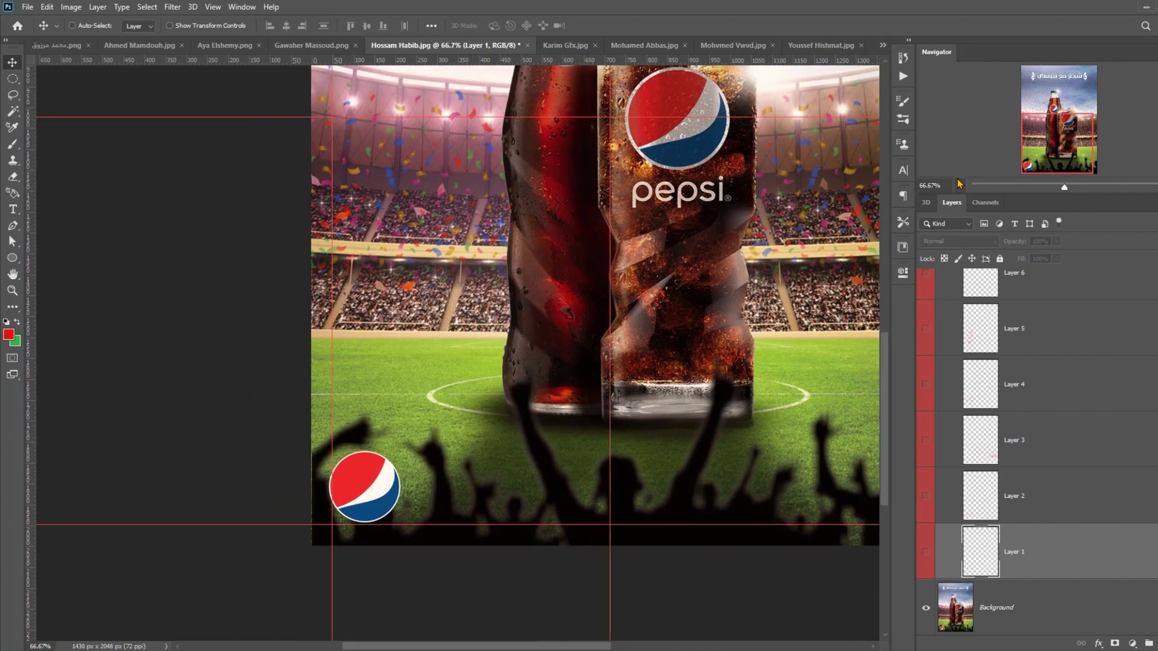
left_click(959, 184)
left_click(959, 184)
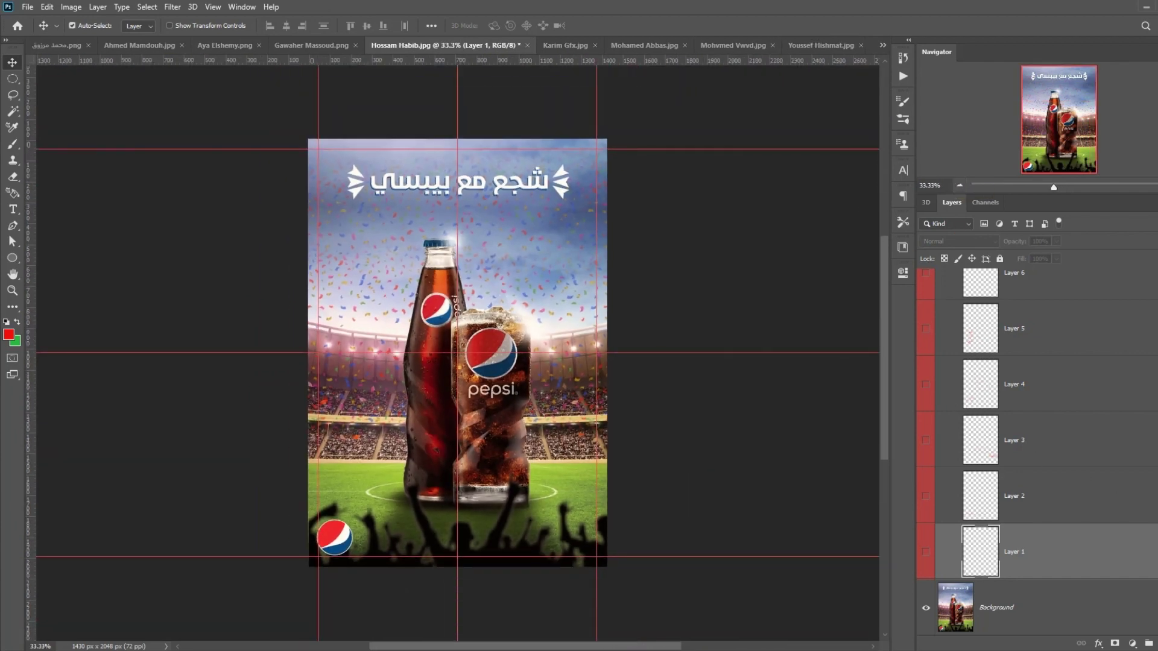
Step: Hide the guides and show the Layer 2 note with arrows under the bottle and glass
scroll(926, 339, "up", 3)
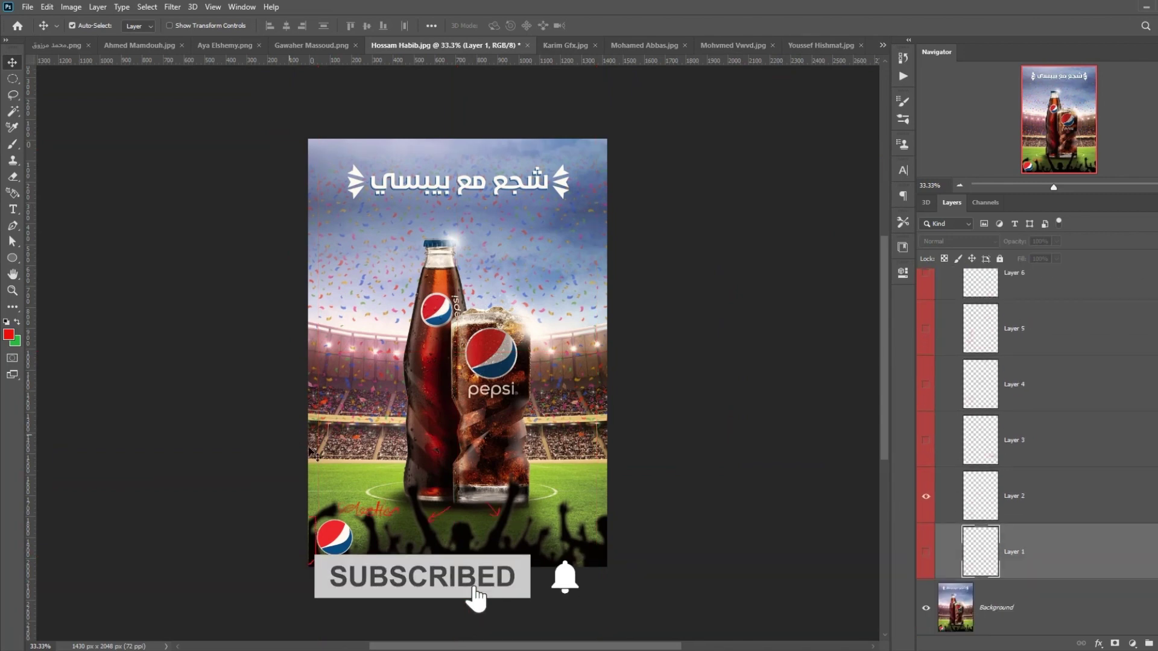
scroll(529, 493, "down", 1)
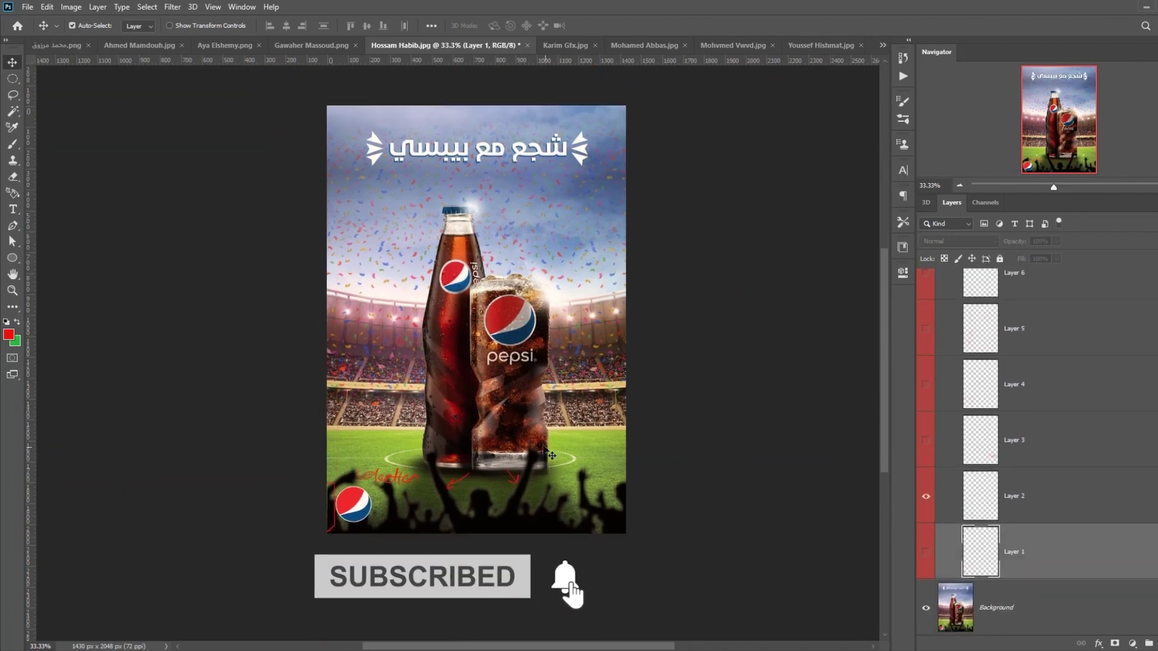
Step: Examine the crowd silhouettes and the Layer 2 note's red arrows beneath the bottle and glass up close
key("ctrl+plus")
key("ctrl+plus")
key("ctrl+plus")
scroll(467, 338, "down", 5)
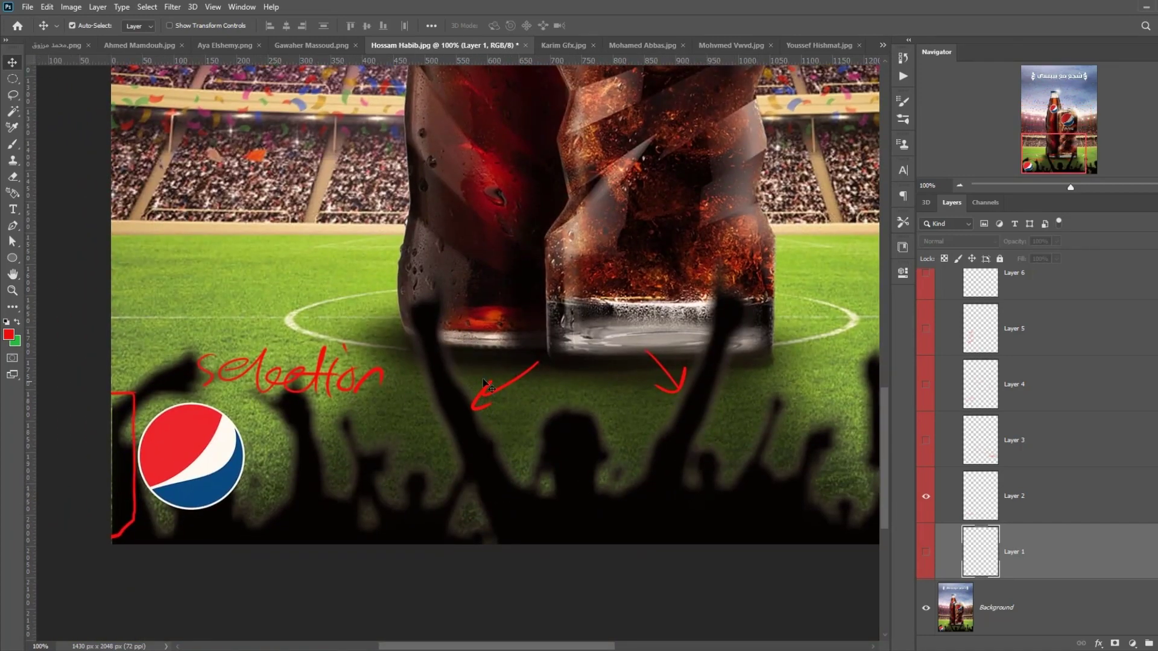
scroll(238, 451, "left", 2)
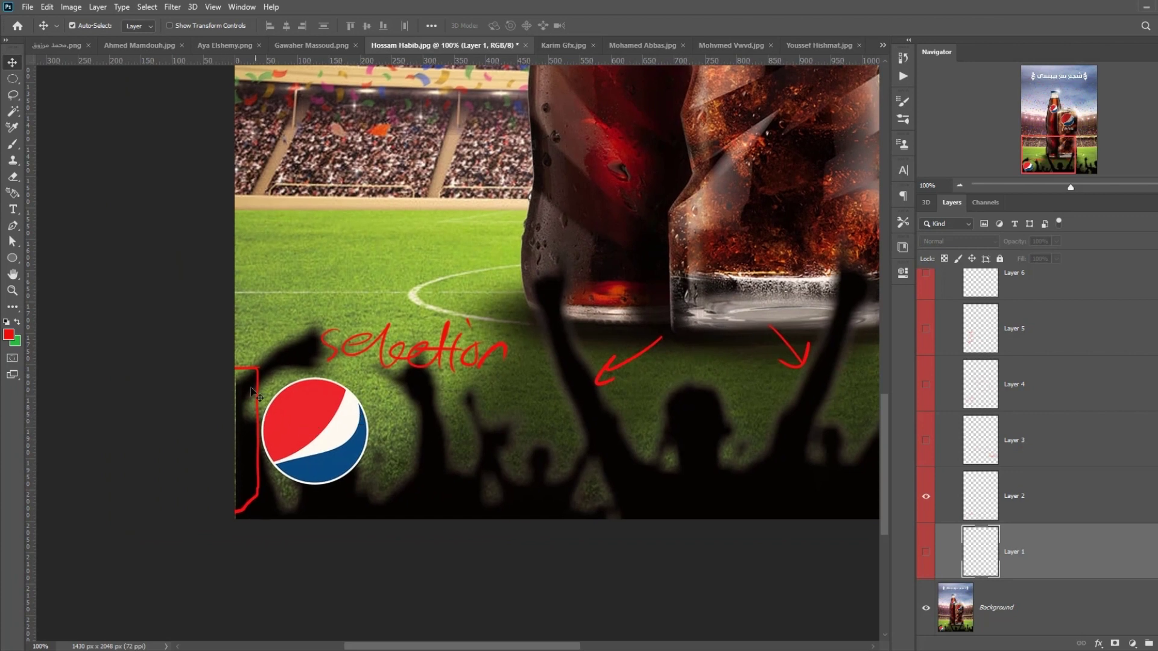
left_click_drag(395, 412, 369, 421)
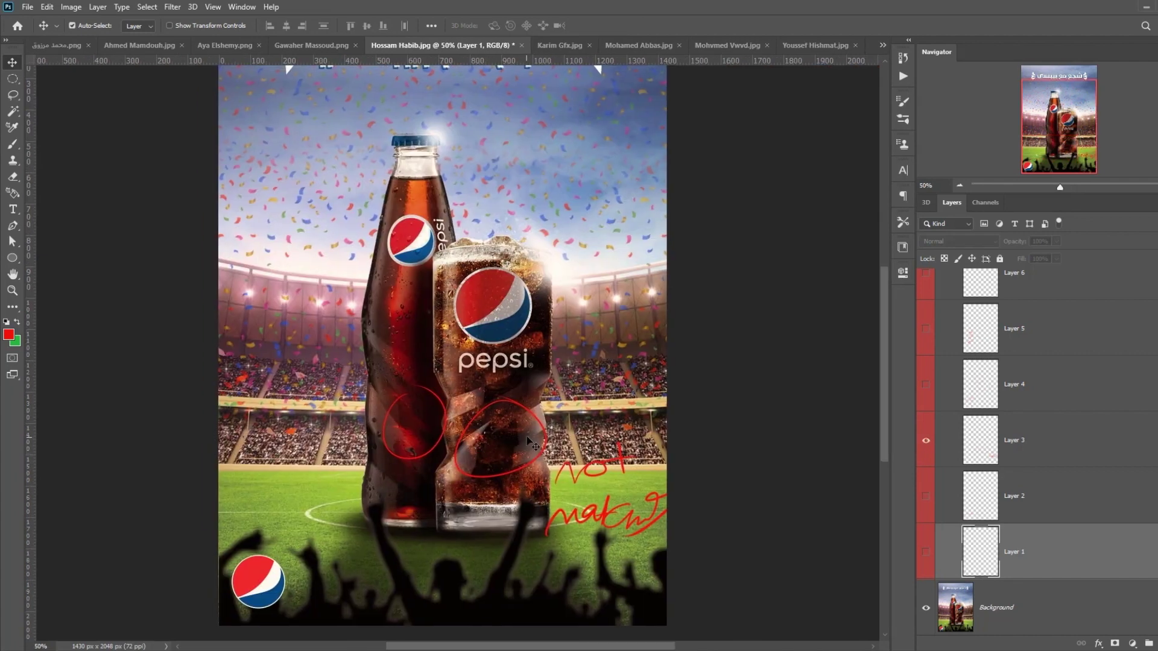
Step: Replace the Layer 2 note with the Layer 3 note and examine its circled areas on the bottle and glass
key("ctrl+minus")
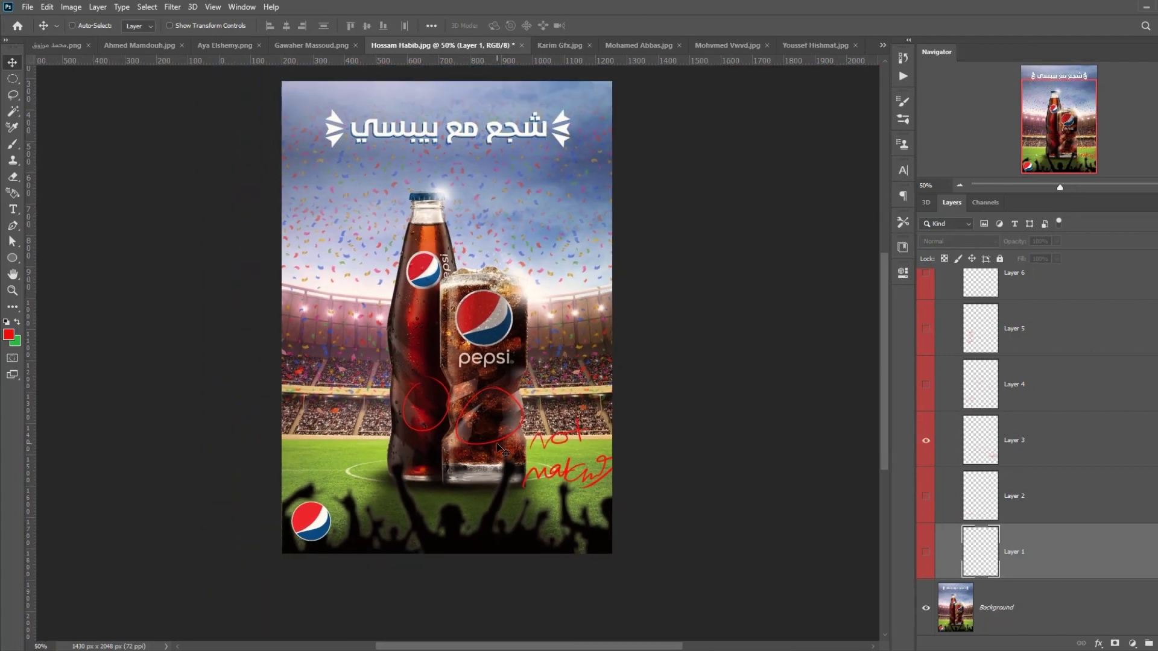
scroll(462, 407, "up", 3)
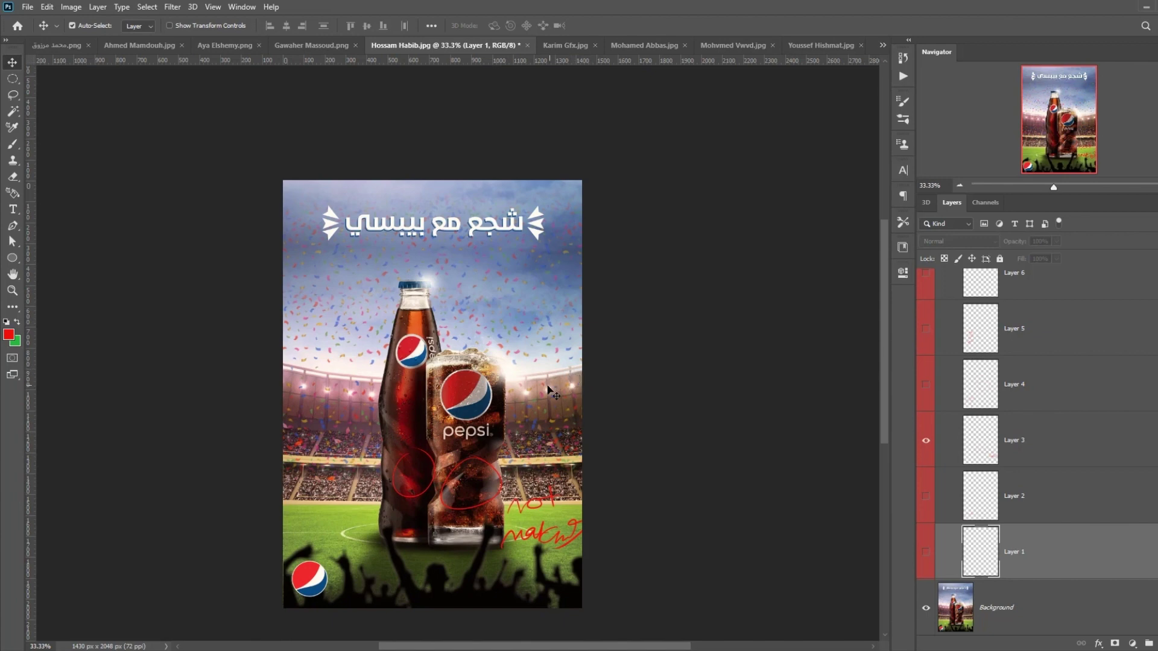
key("ctrl+plus")
key("ctrl+plus")
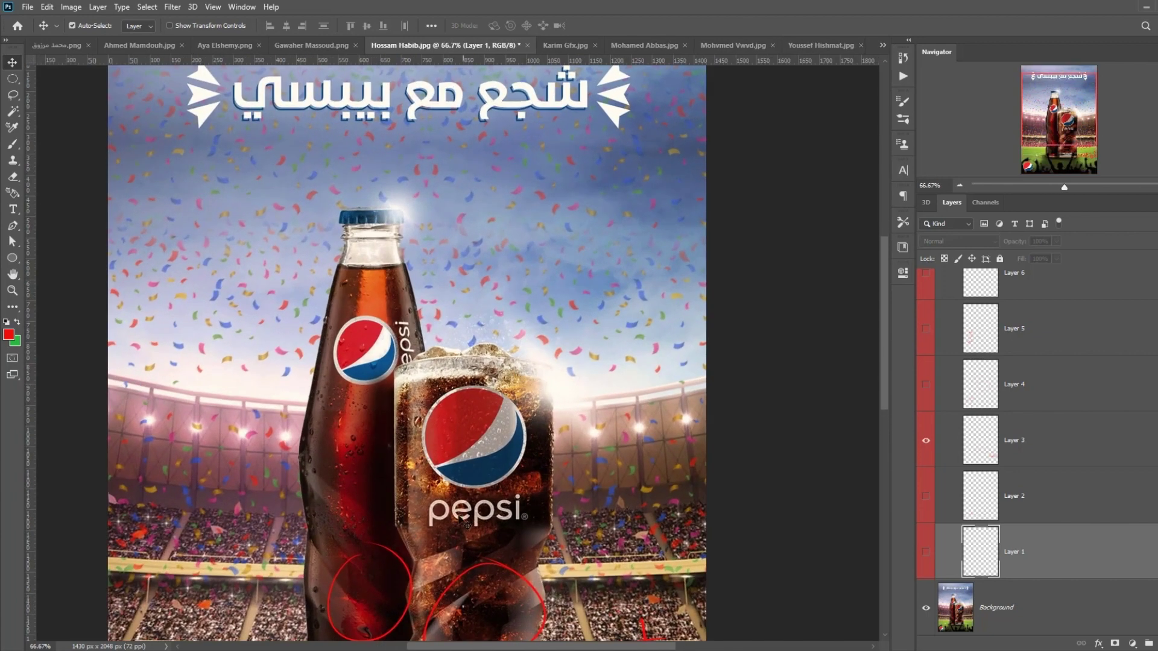
scroll(462, 520, "down", 3)
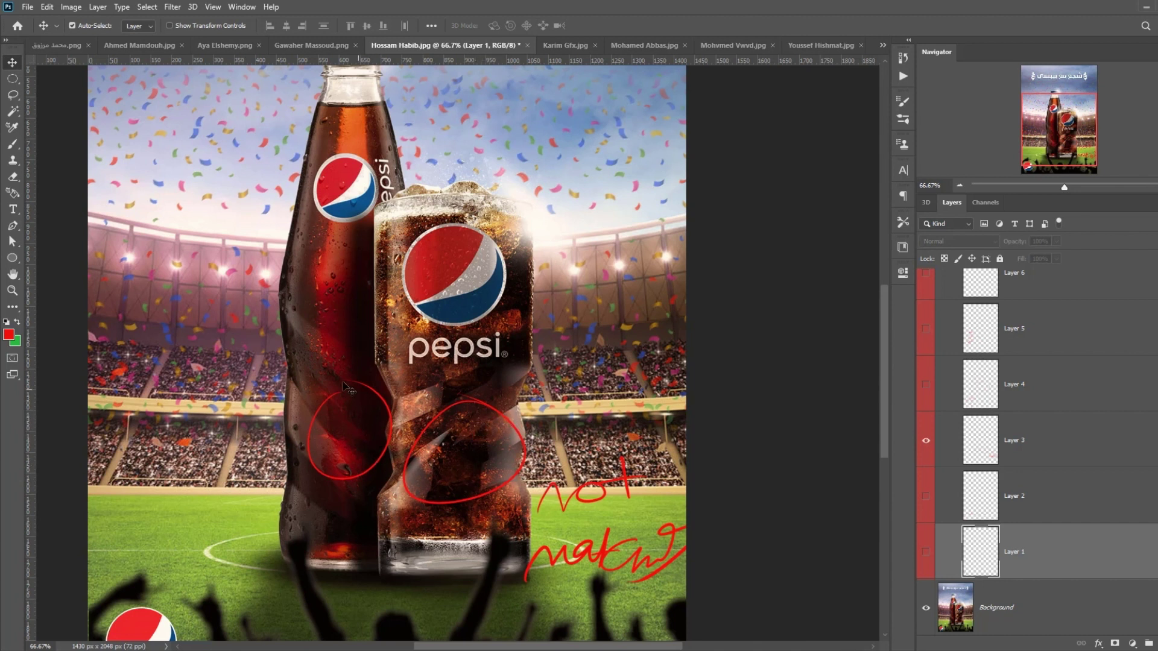
scroll(477, 377, "left", 3)
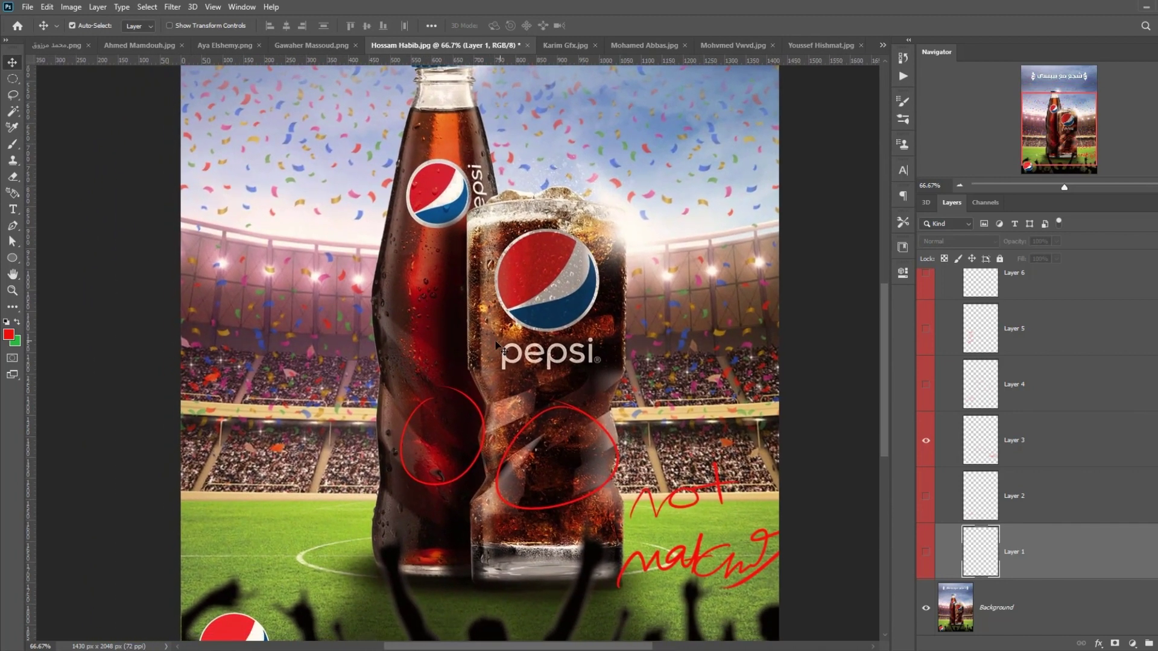
scroll(519, 326, "down", 2)
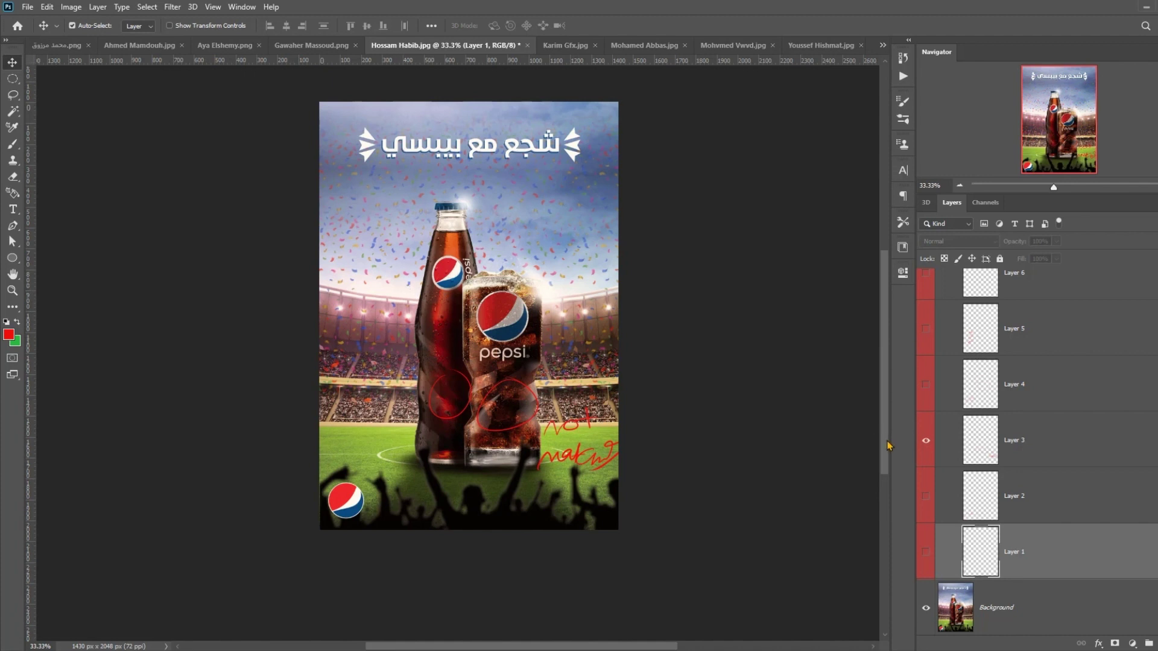
Step: Hide the Layer 3 note and leave only the Layer 5 note visible, enlarged beside the bottle
left_click(926, 441)
left_click(926, 385)
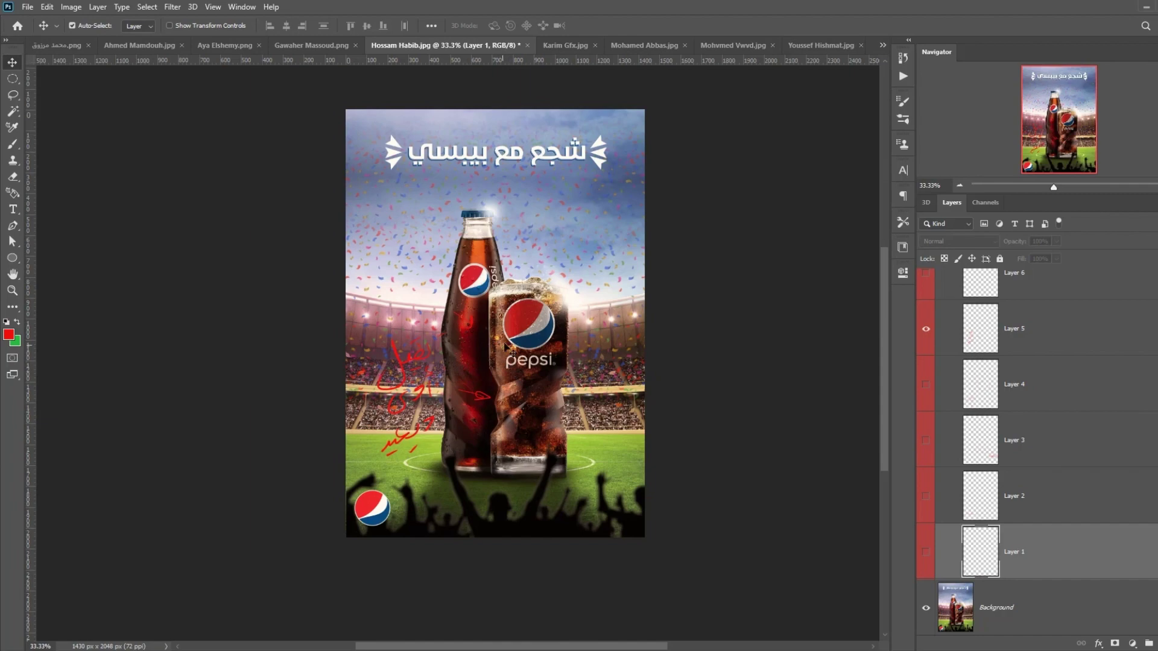
key("ctrl+plus")
key("ctrl+plus")
key("ctrl+plus")
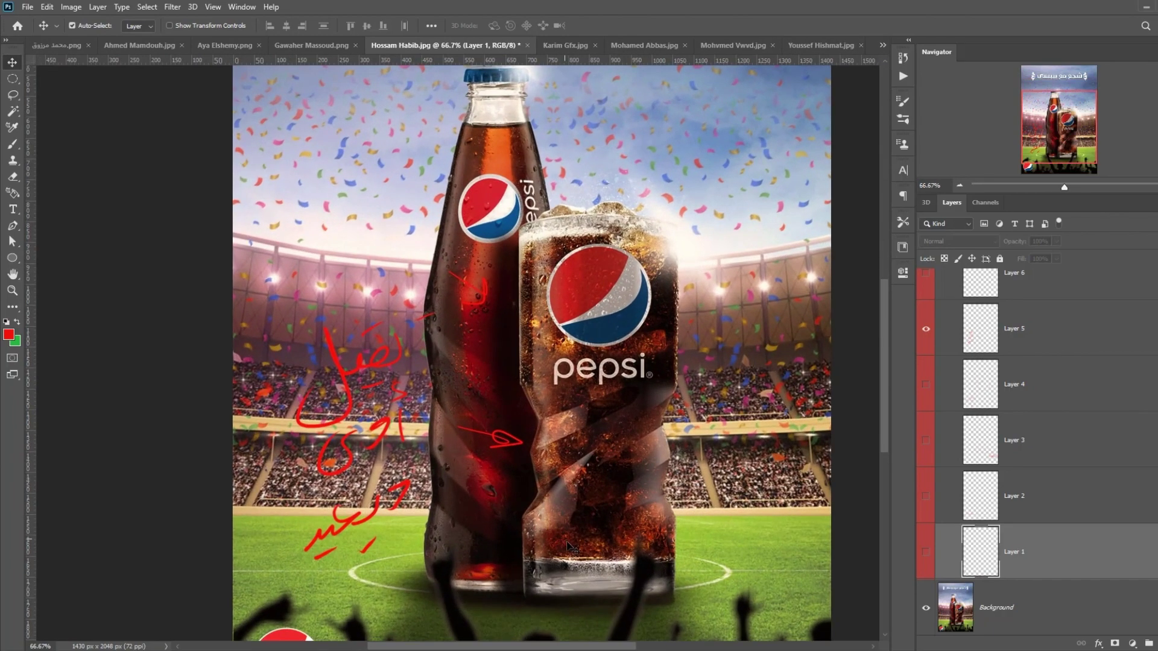
Step: Place horizontal guides at the bases of the bottle and the glass to compare their alignment
scroll(640, 590, "down", 5)
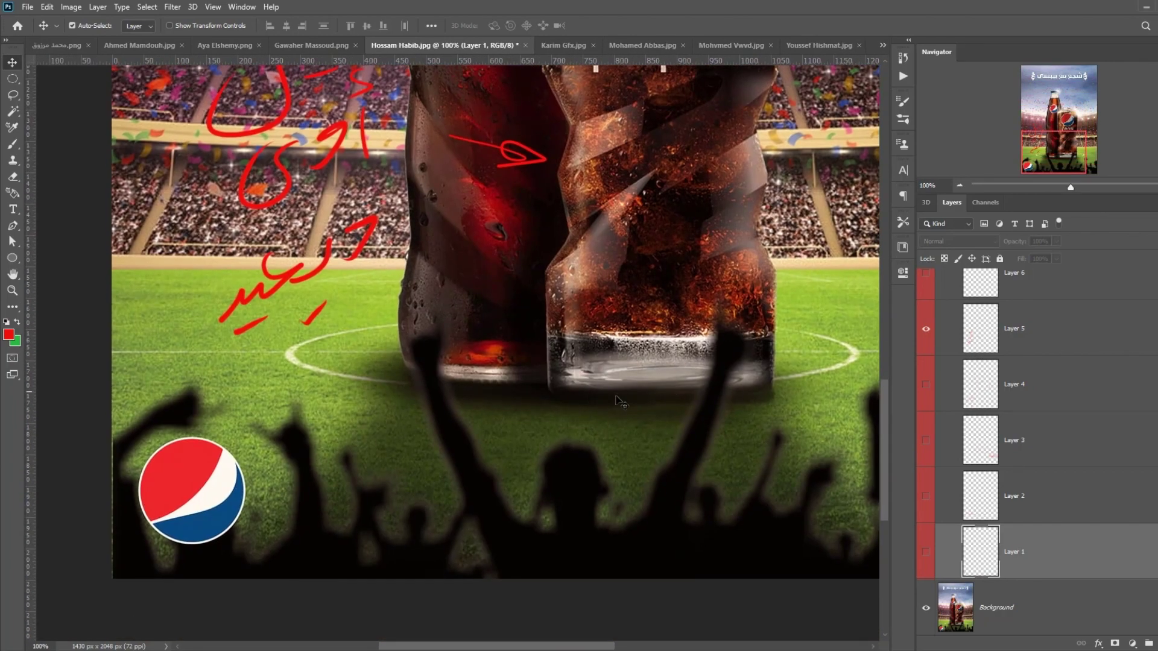
left_click_drag(520, 64, 567, 382)
scroll(592, 364, "up", 6)
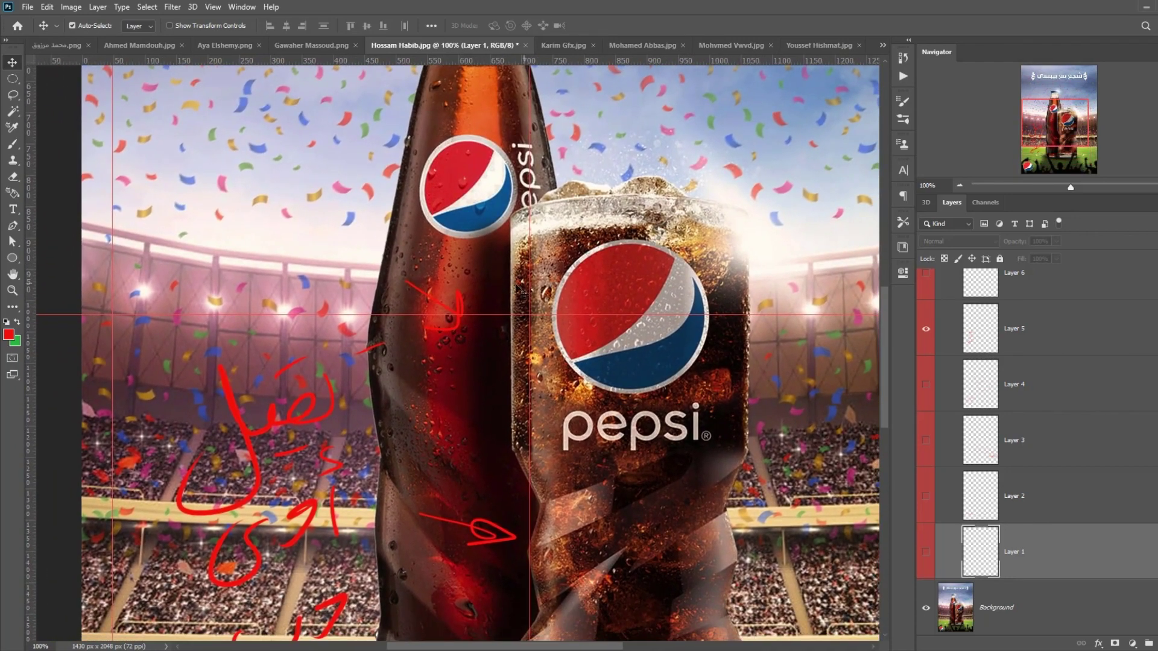
scroll(500, 292, "down", 2)
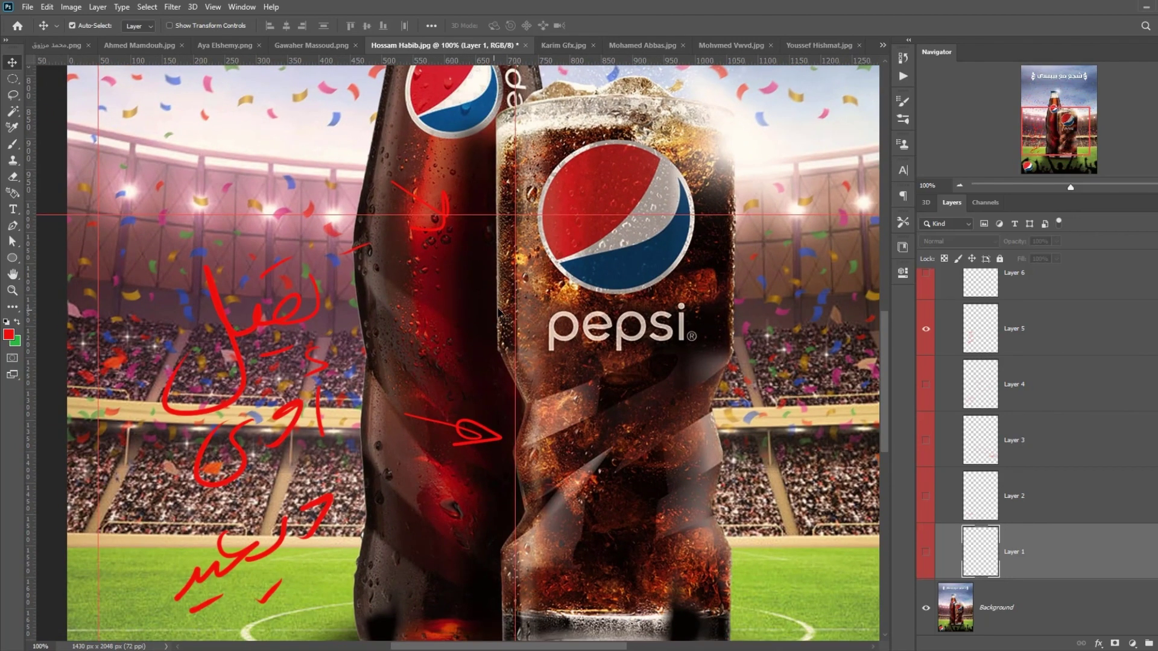
scroll(588, 425, "down", 3)
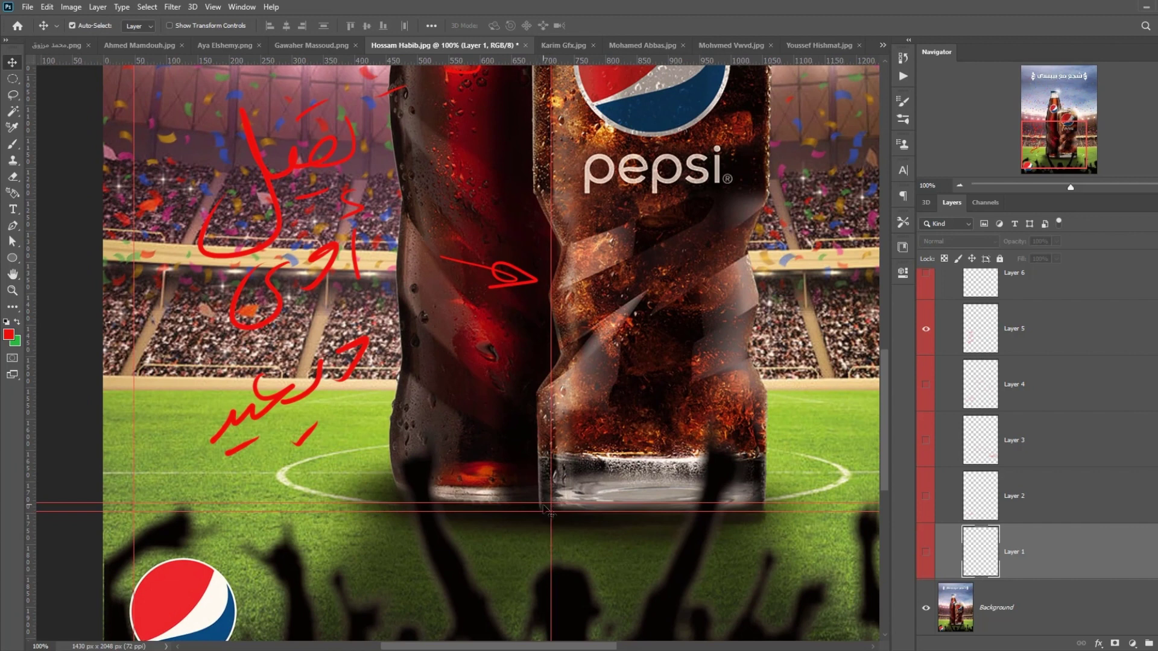
Step: Examine the perspective and proportions of the bottle and glass against the guides, from close up and farther out
left_click_drag(622, 414, 594, 567)
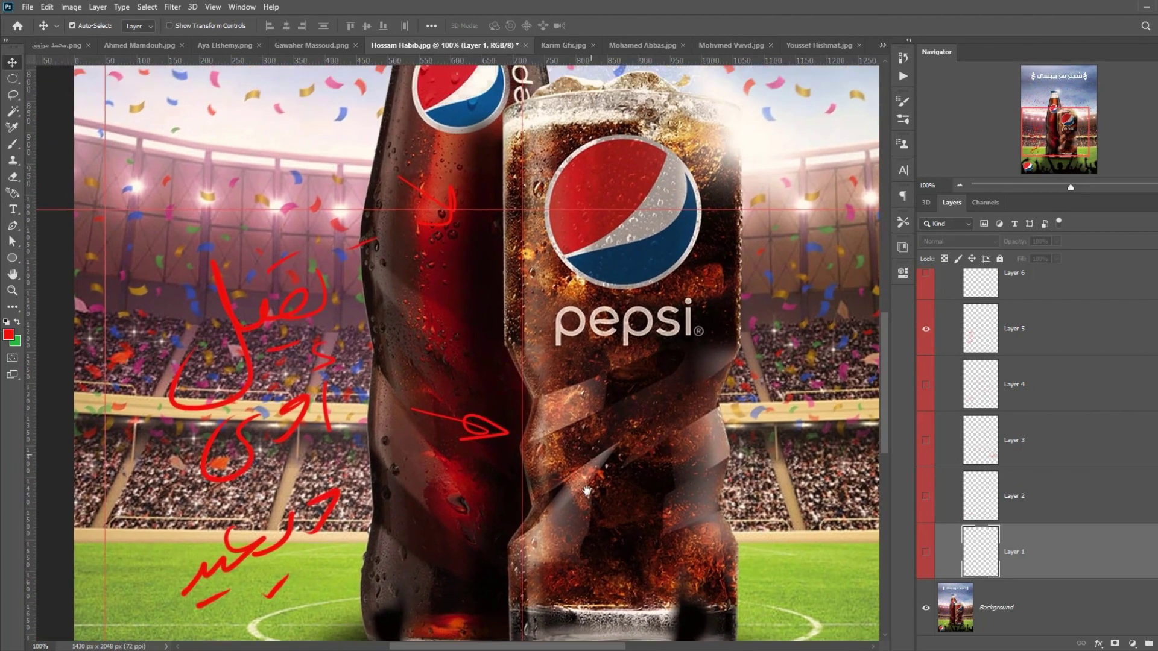
scroll(467, 320, "up", 2)
scroll(495, 326, "up", 2)
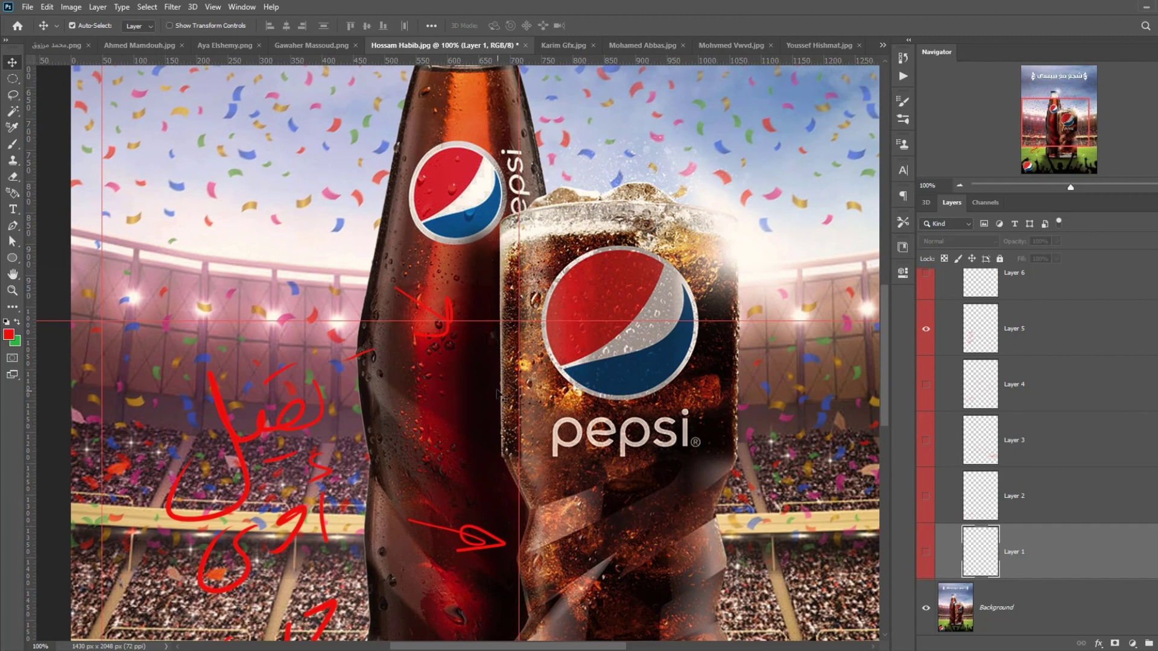
scroll(507, 380, "down", 2)
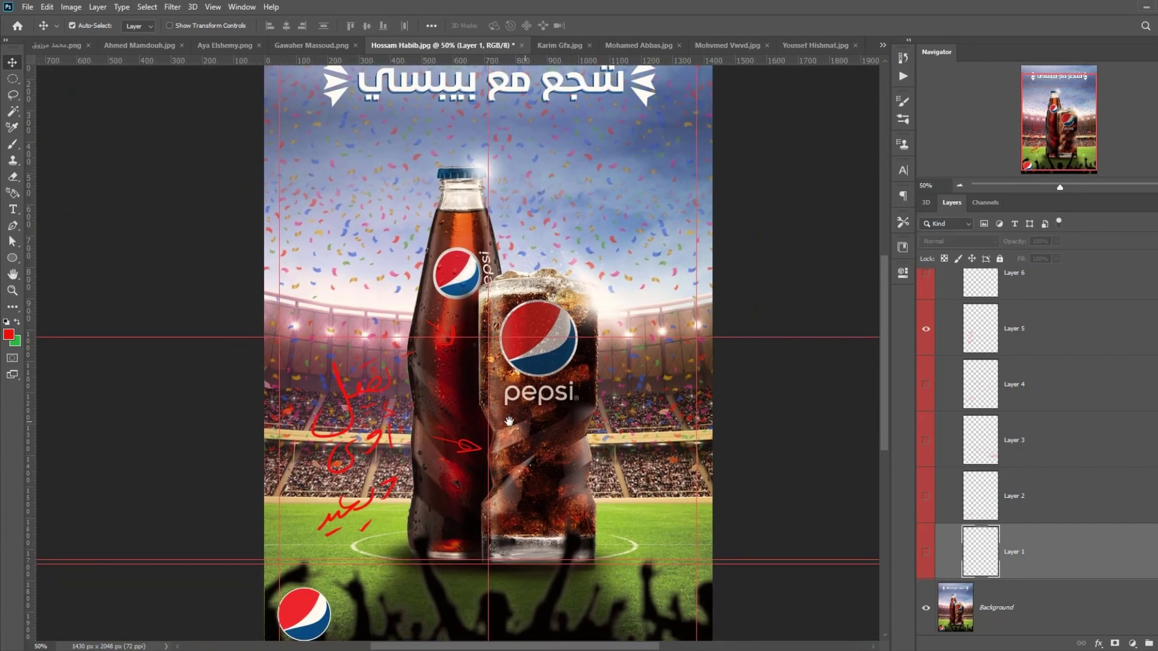
left_click_drag(509, 422, 496, 420)
Step: Hide the guides and replace the Layer 5 note with the Layer 6 arrow at the bottle neck
left_click_drag(457, 338, 441, 353)
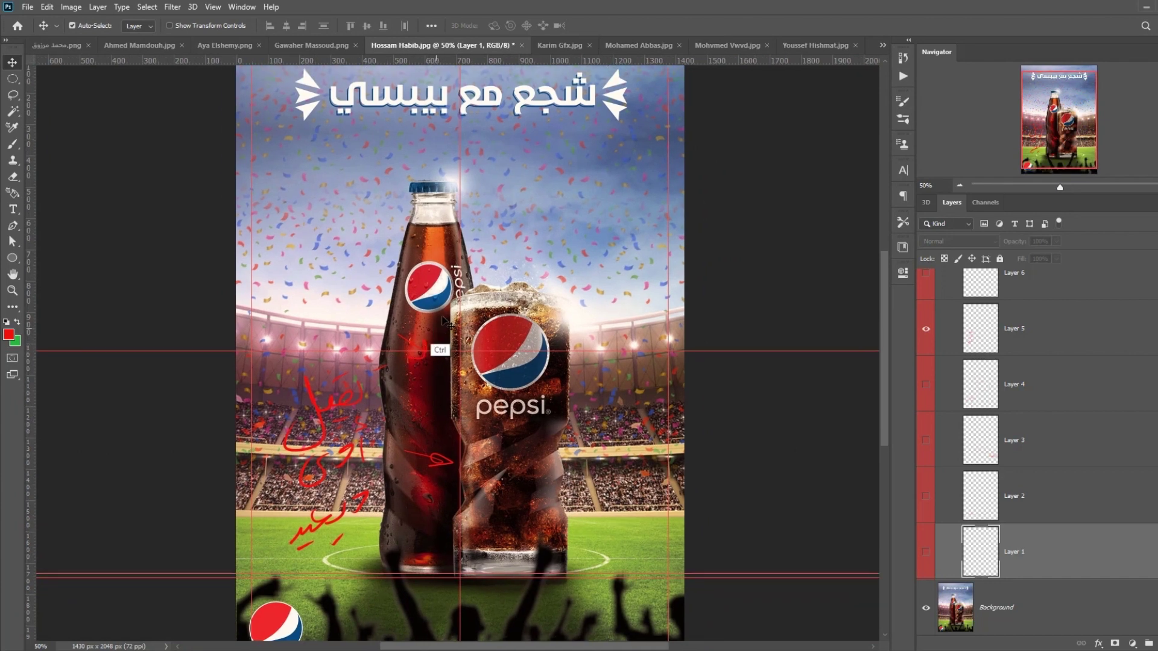
scroll(440, 347, "down", 1)
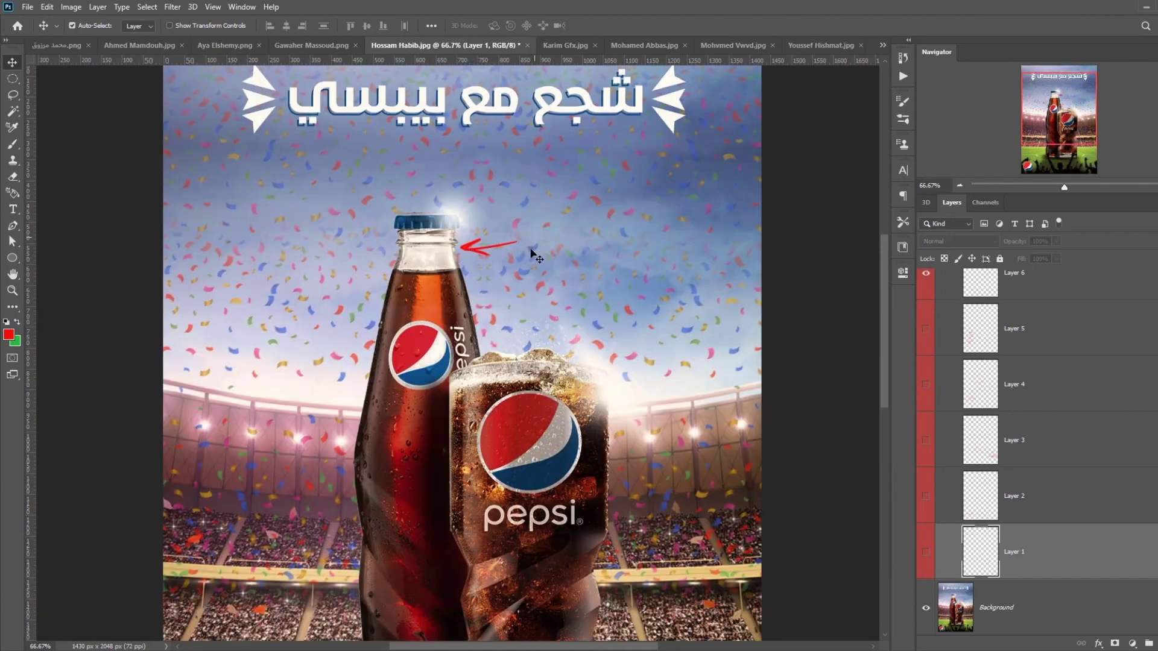
left_click(962, 185)
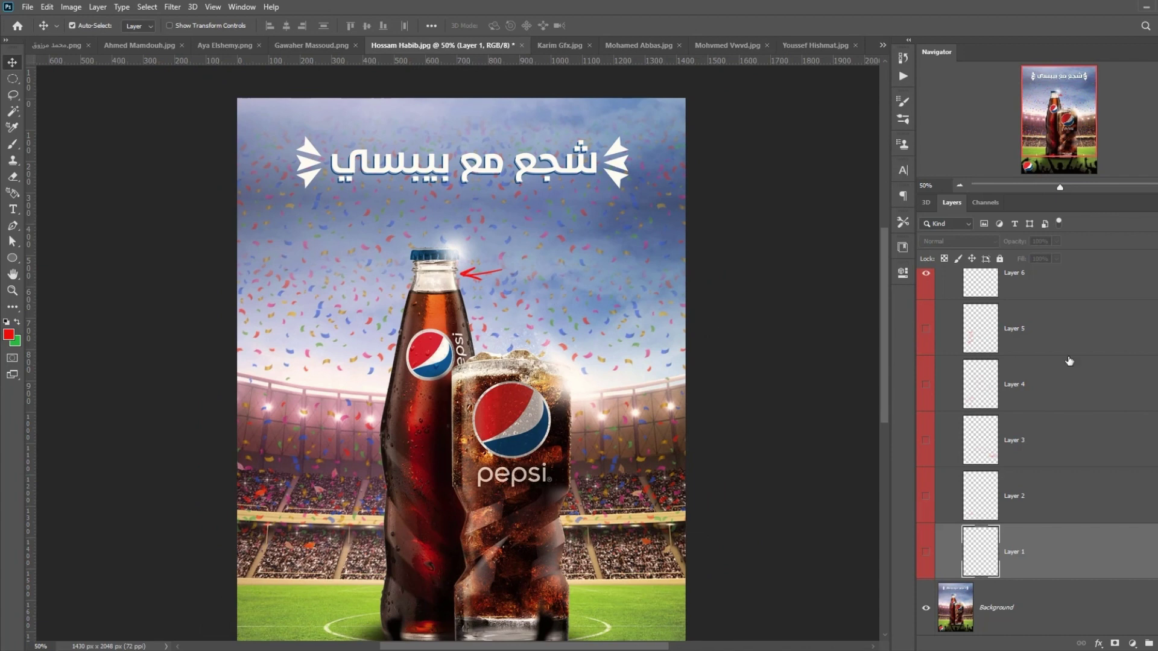
Step: Replace the Layer 6 note with the Layer 7 note and bring the headline's font remarks into view
scroll(1025, 452, "up", 2)
left_click(926, 377)
left_click(926, 321)
left_click(960, 185)
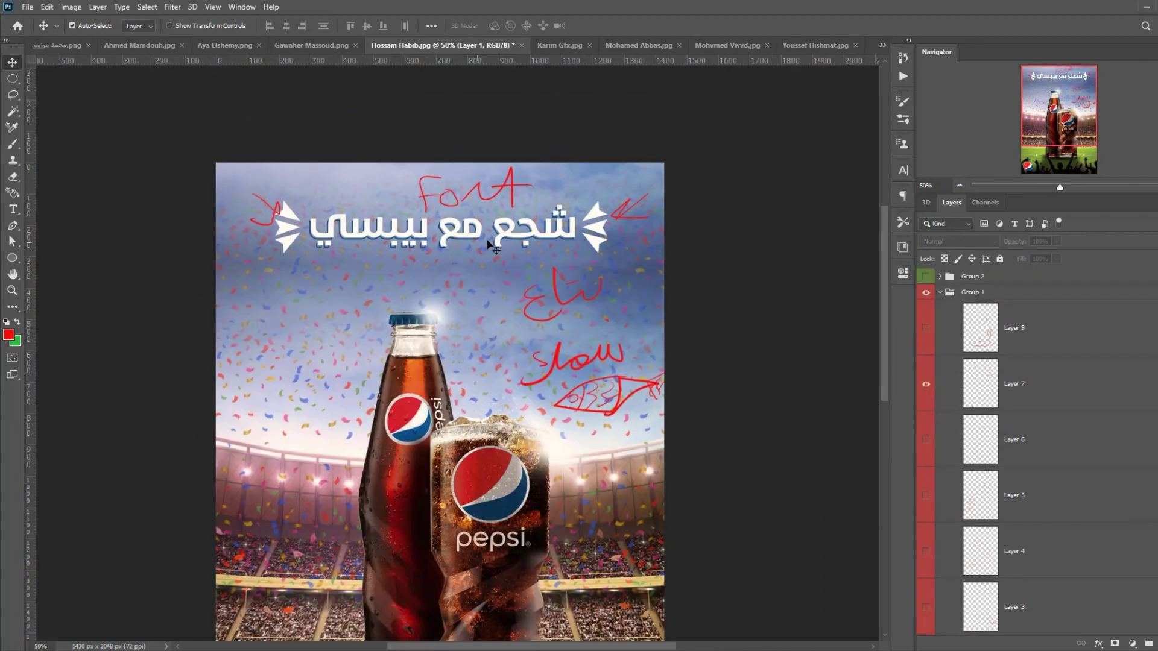
left_click_drag(513, 242, 470, 226)
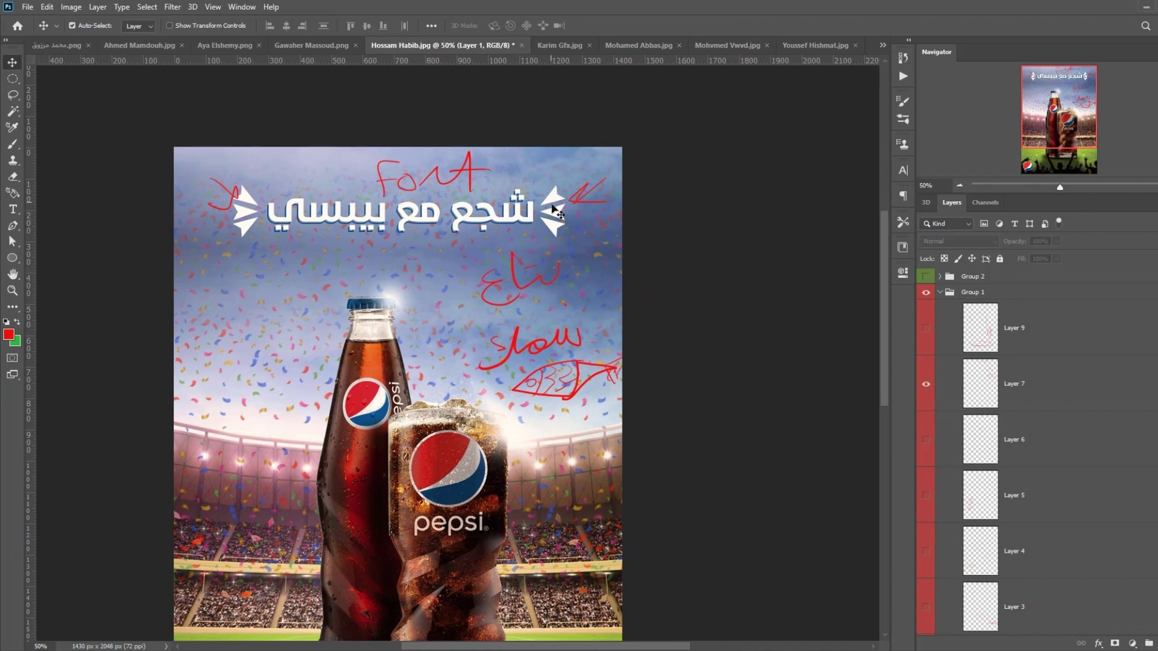
left_click_drag(525, 348, 450, 376)
left_click(542, 384)
left_click(546, 391)
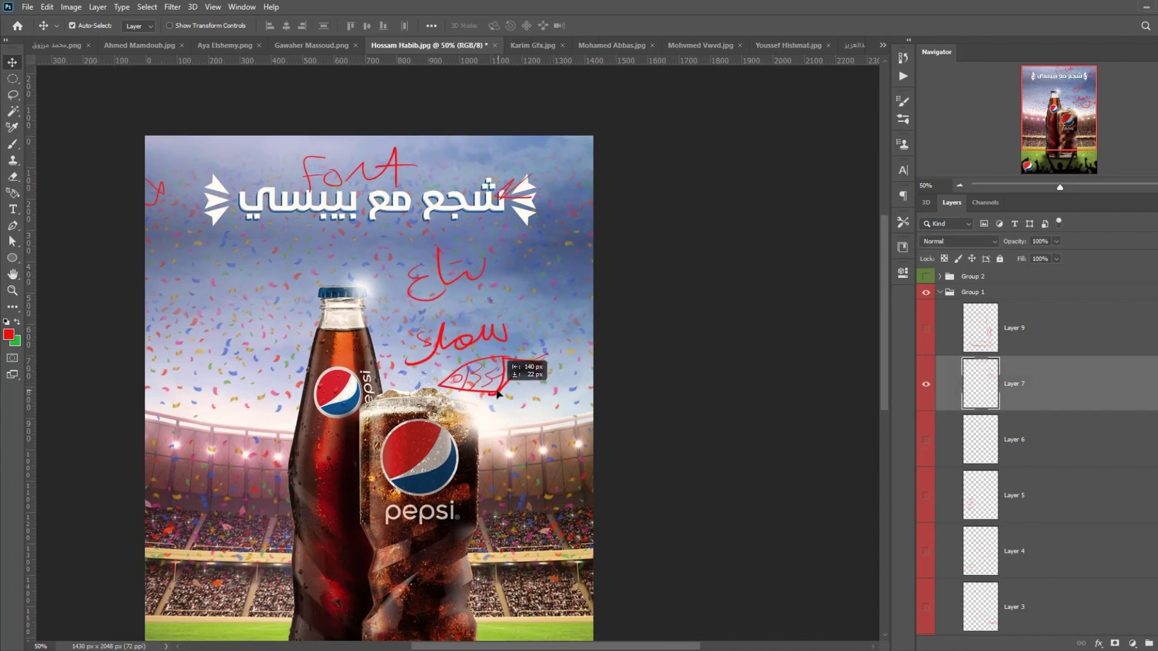
Step: Examine the headline and the Layer 7 notes at smaller and larger scale
left_click(959, 186)
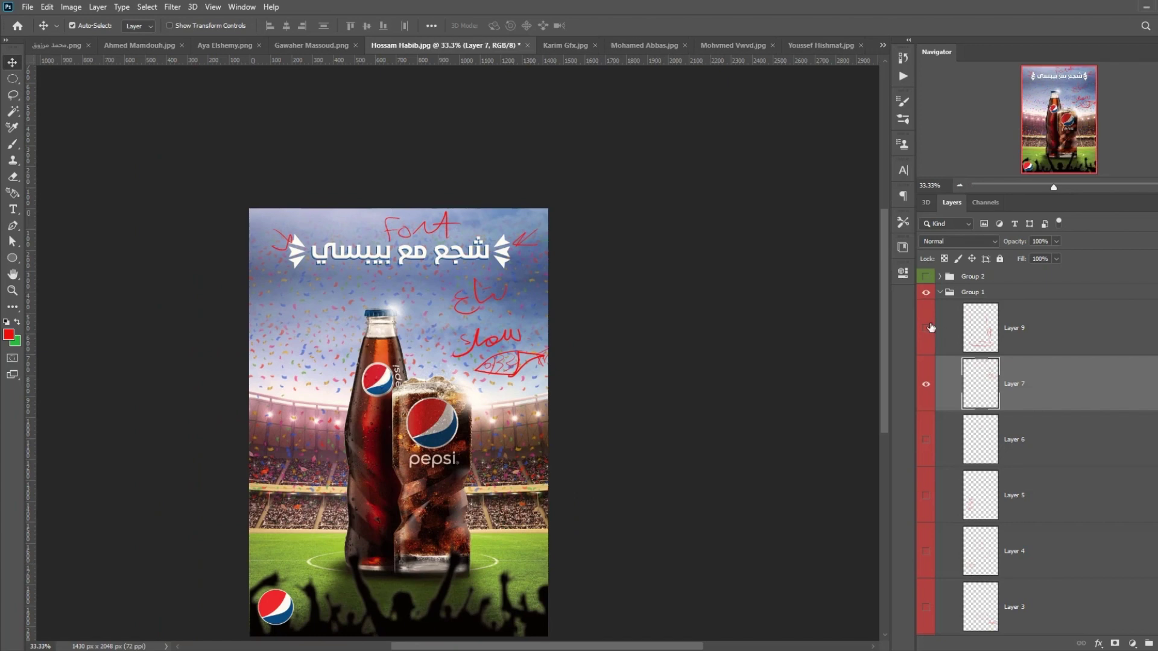
left_click_drag(432, 278, 436, 302)
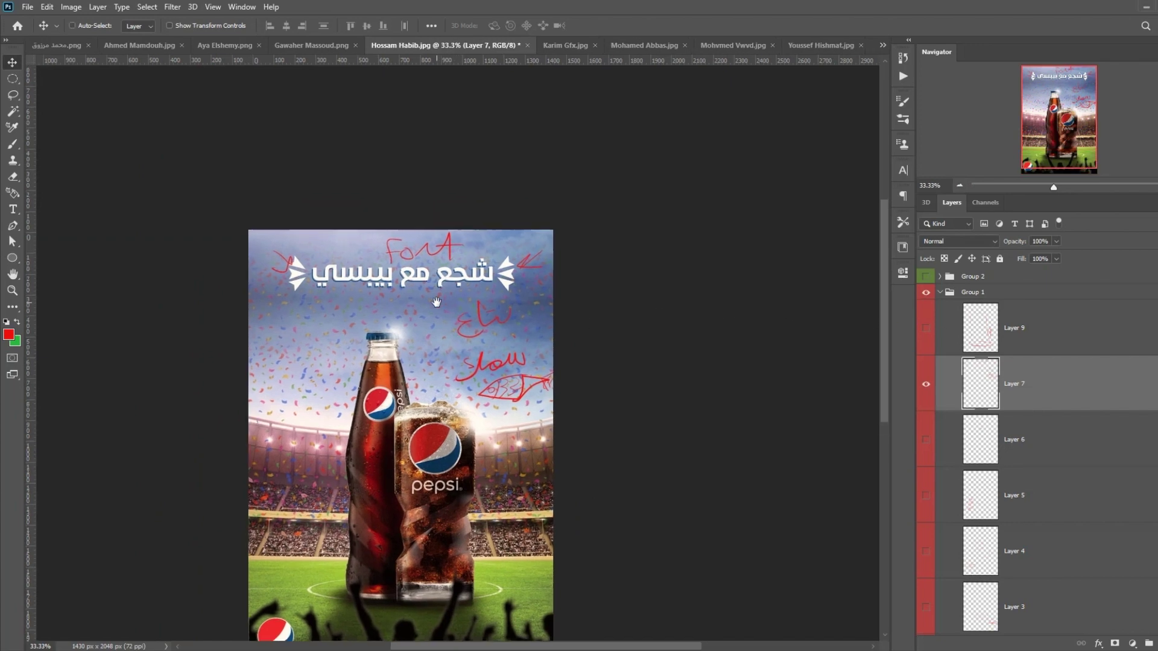
key("ctrl+plus")
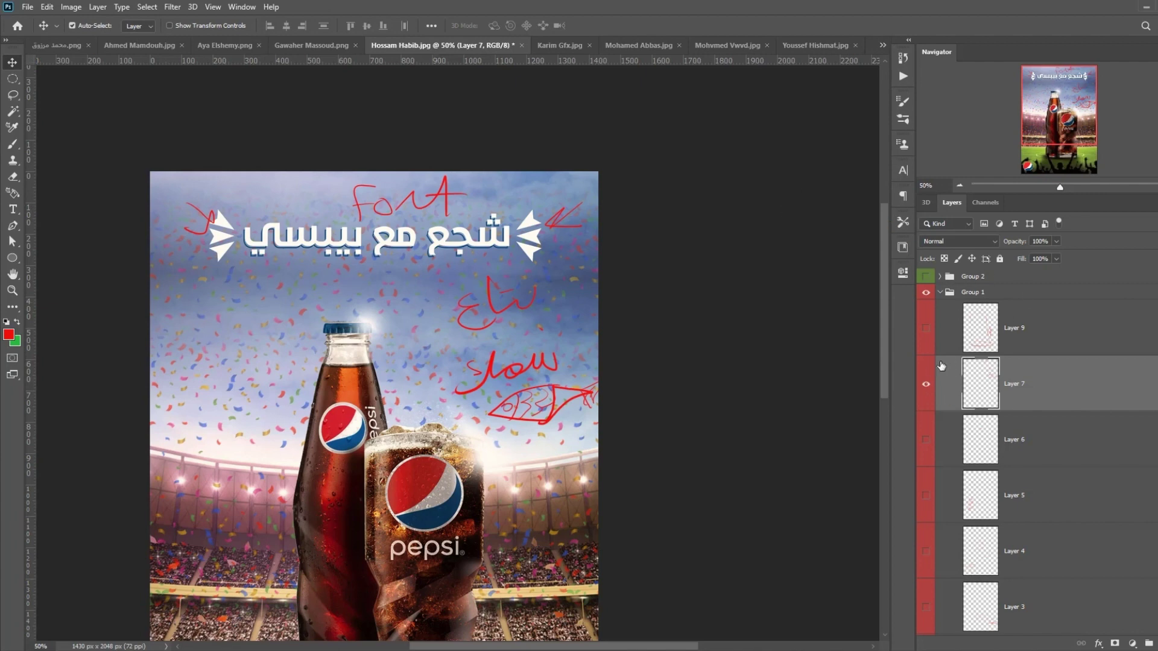
Step: Swap the Layer 7 note for the Layer 9 outline around the products on the whole poster, and hide it after review
key("ctrl+minus")
key("ctrl+0")
key("ctrl+minus")
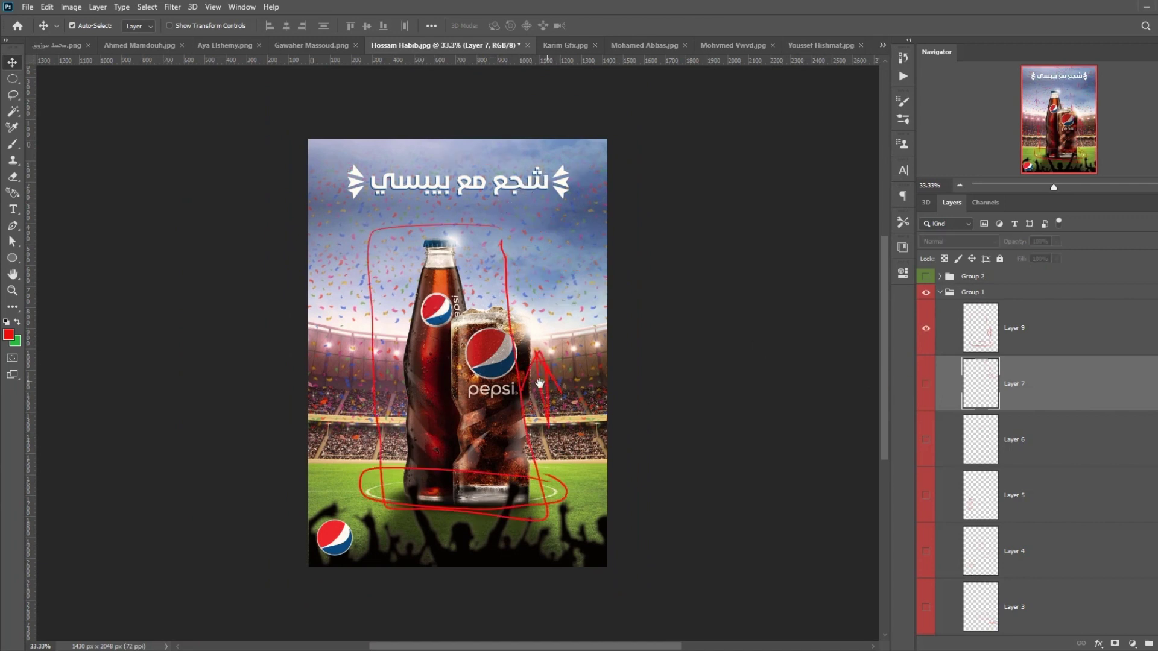
left_click_drag(540, 383, 506, 363)
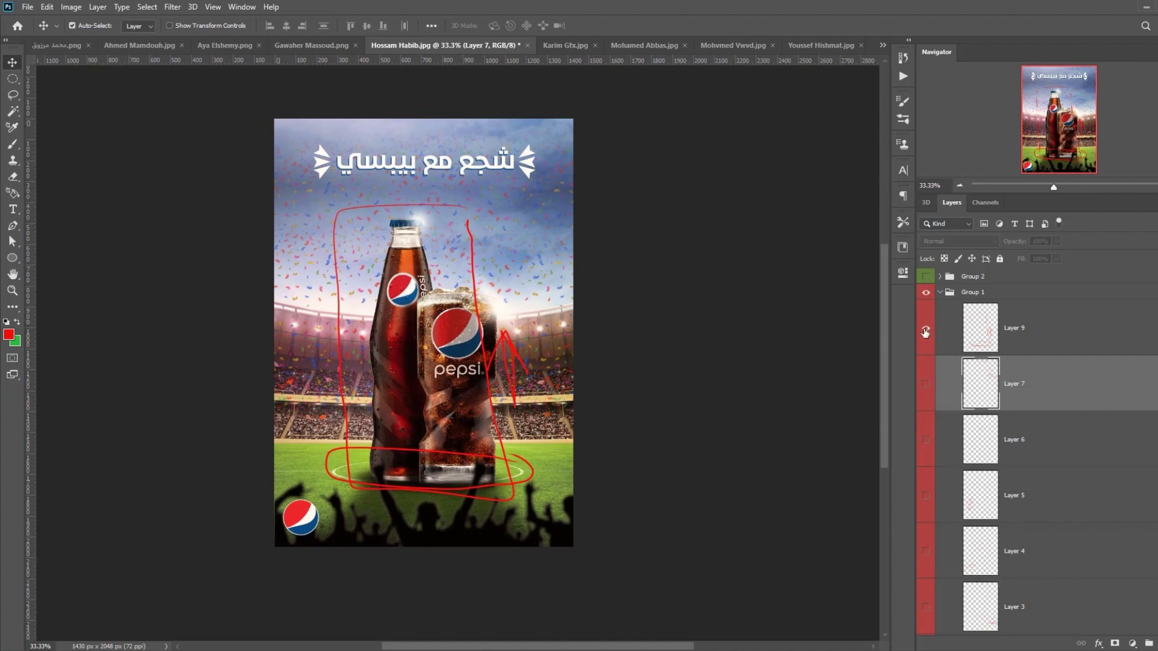
key("ctrl+z")
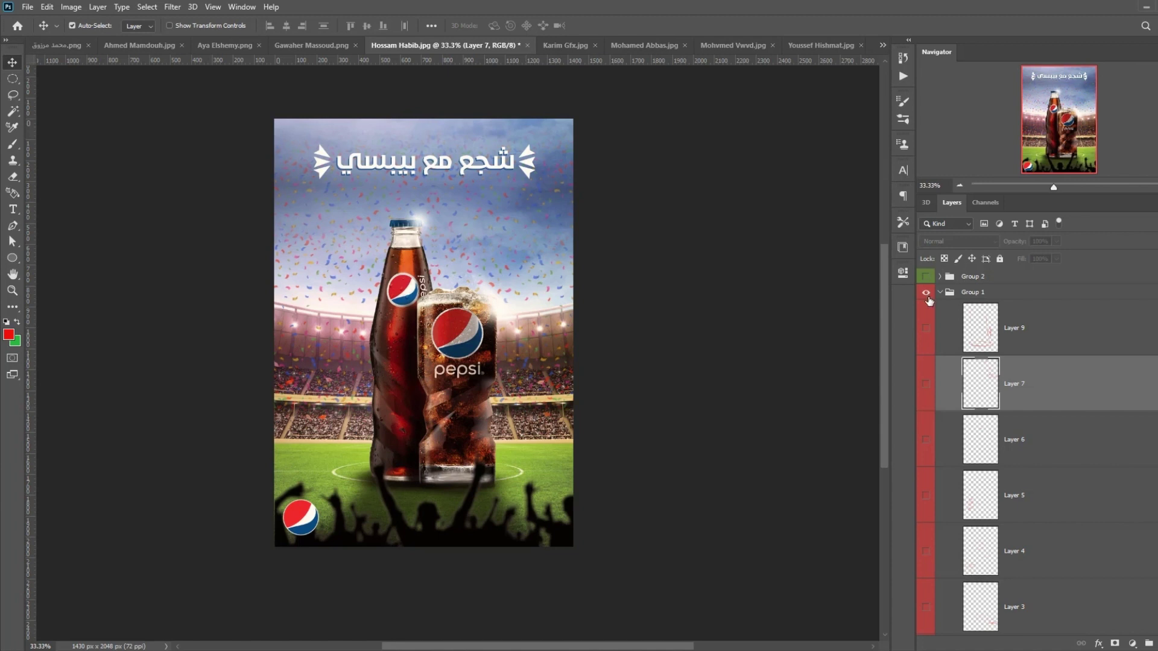
Step: Collapse and hide Group 1, and show and expand Group 2 with only the Layer 8 note visible
left_click(940, 292)
left_click(926, 276)
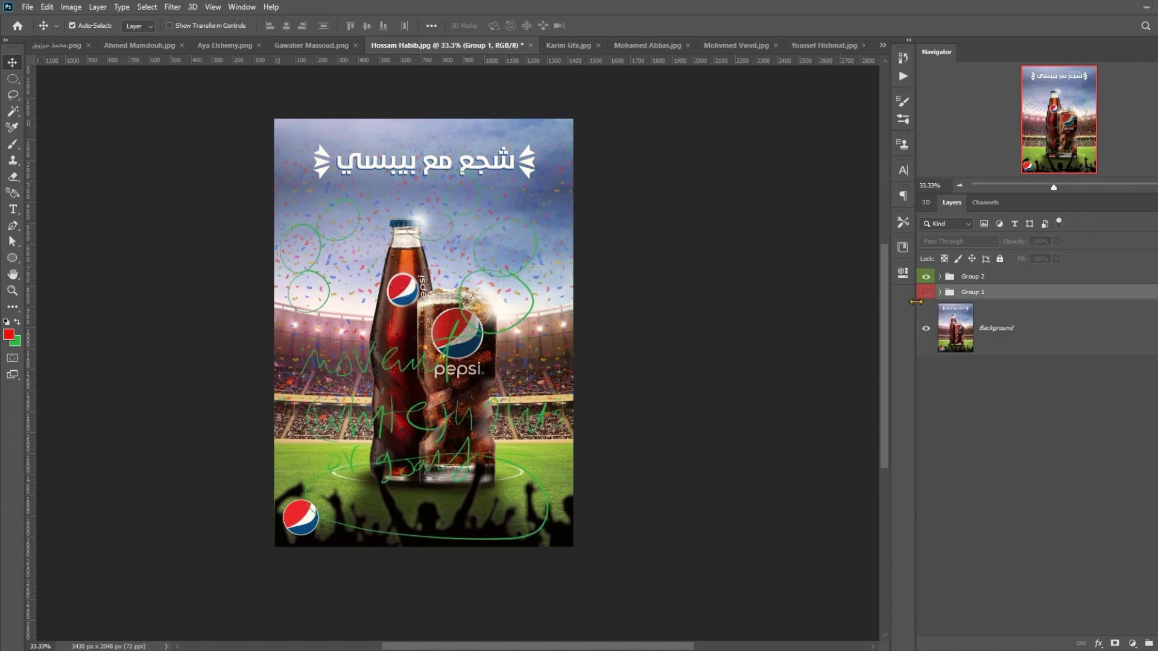
left_click(939, 276)
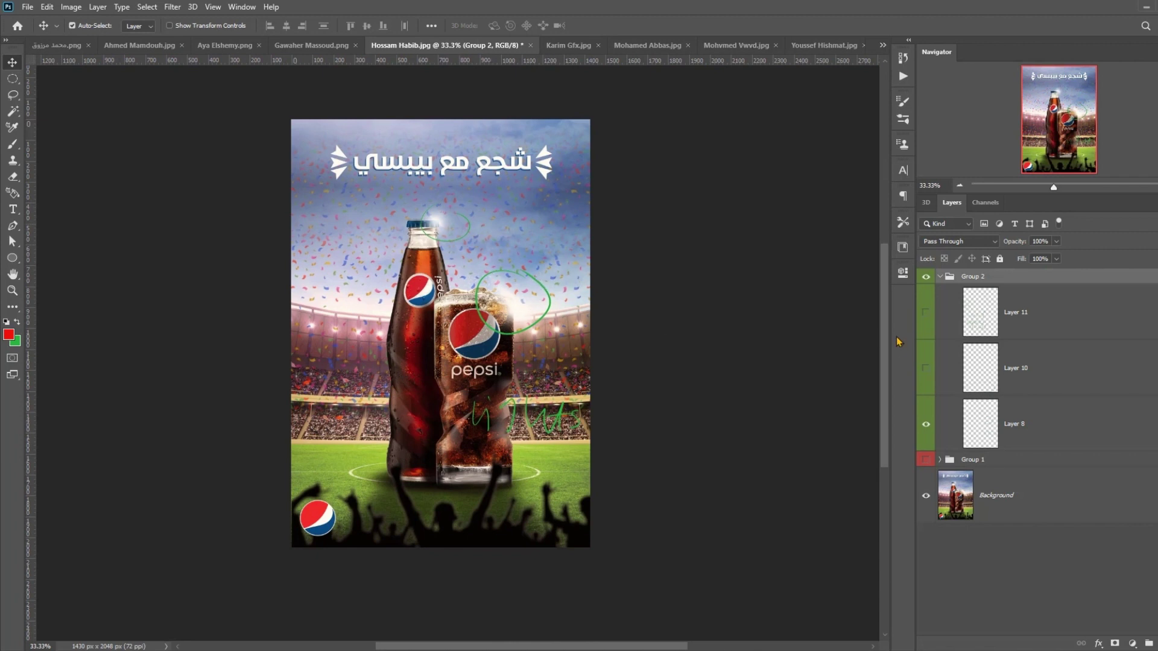
Step: Hide the Layer 8 note, review the Layer 10 outline around the crowd, and leave only the Layer 11 note visible
left_click(926, 426)
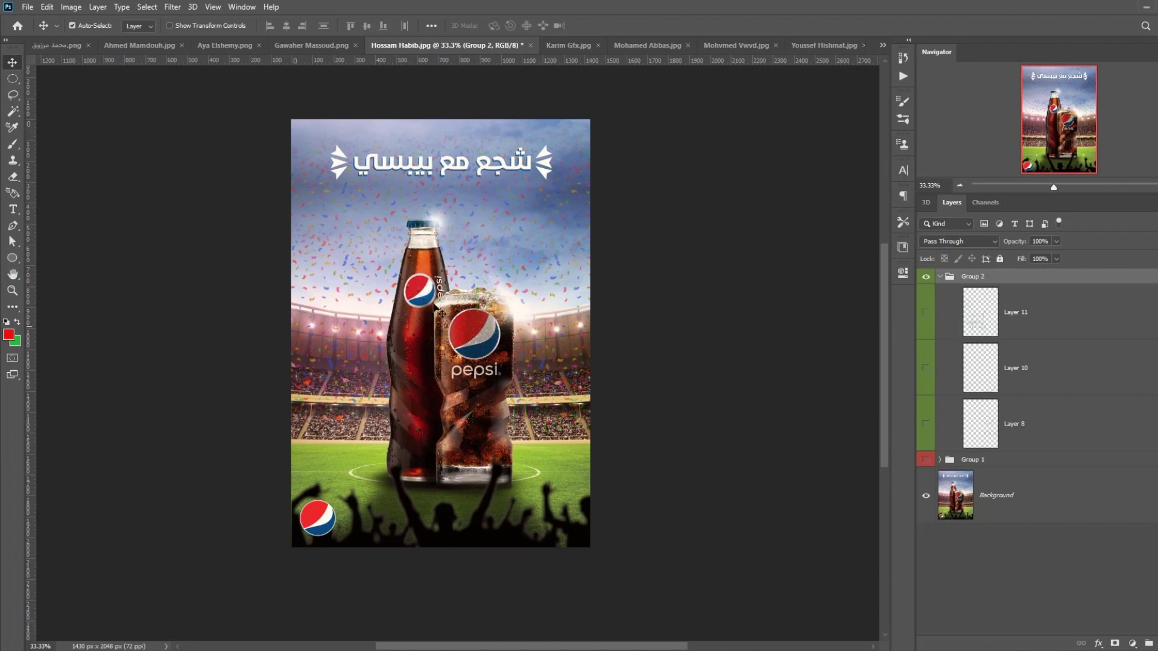
left_click(927, 368)
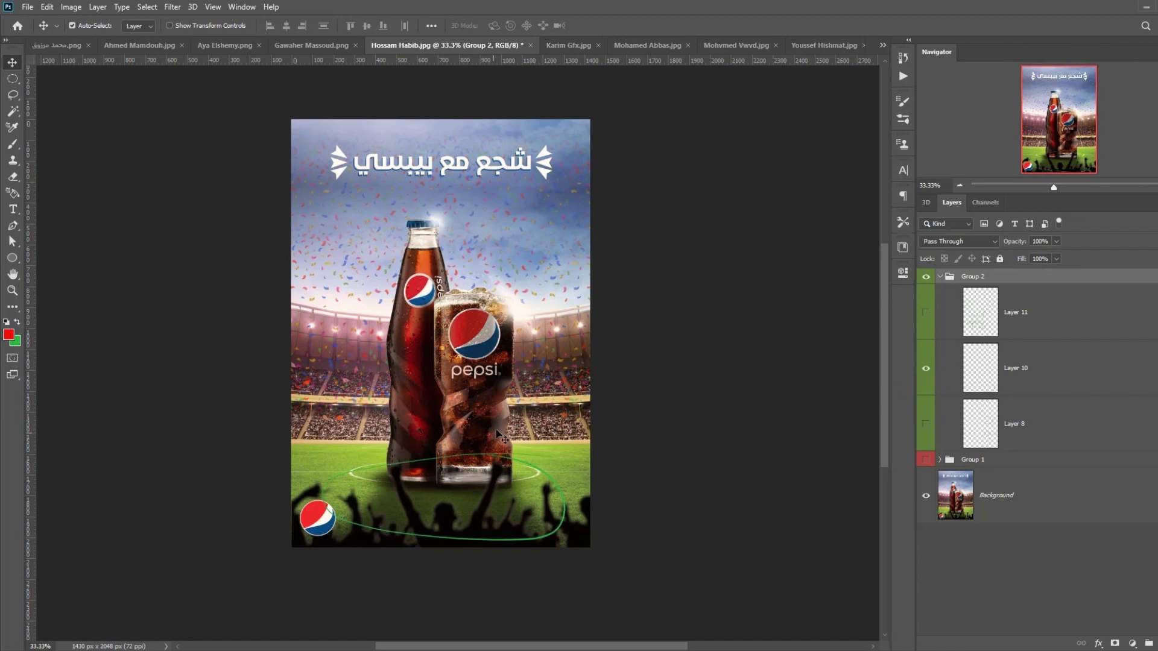
left_click_drag(496, 432, 514, 402)
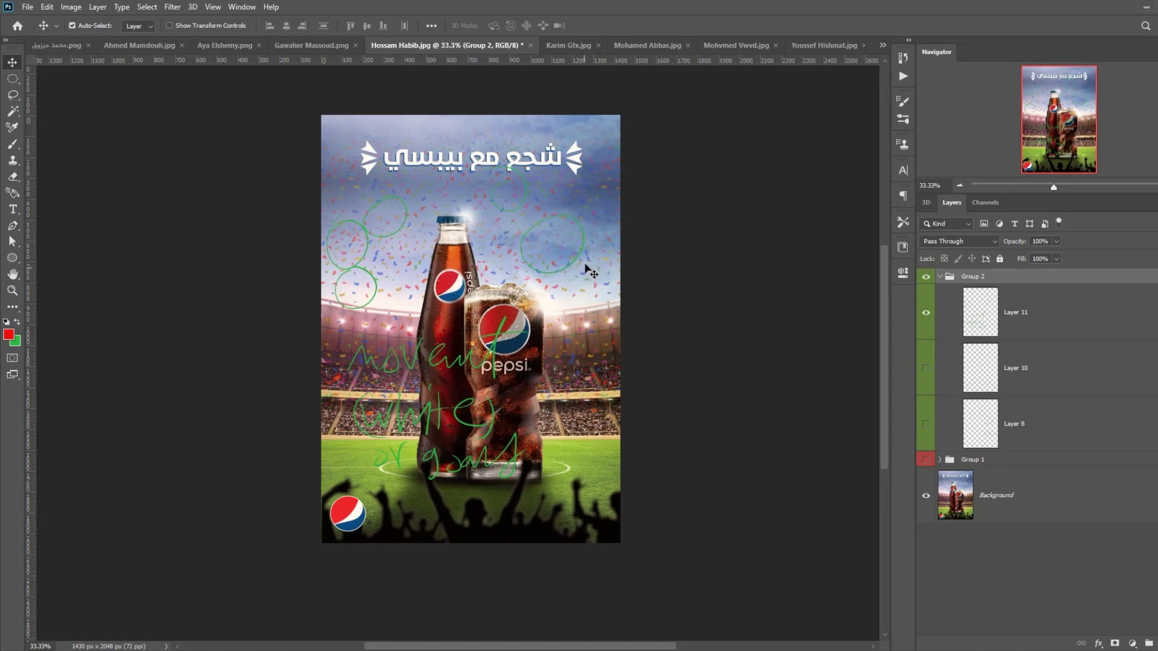
Step: Collapse Group 2 on the bottle-and-glass poster and switch to the poster with the player in the blue shirt
left_click(940, 277)
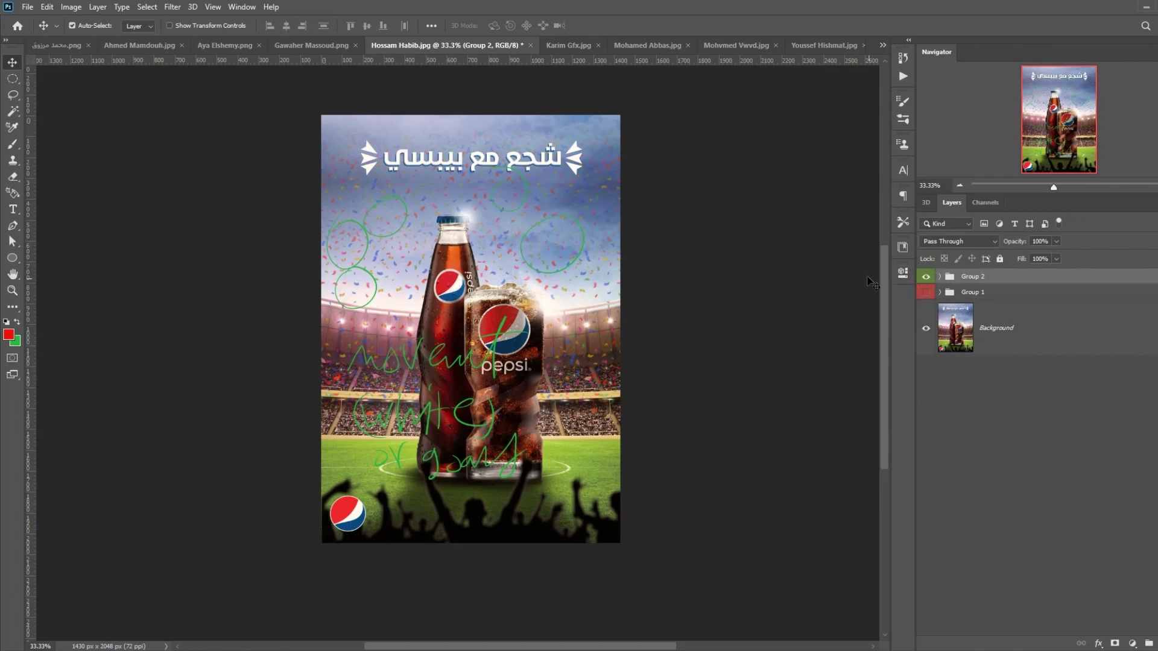
left_click(924, 290)
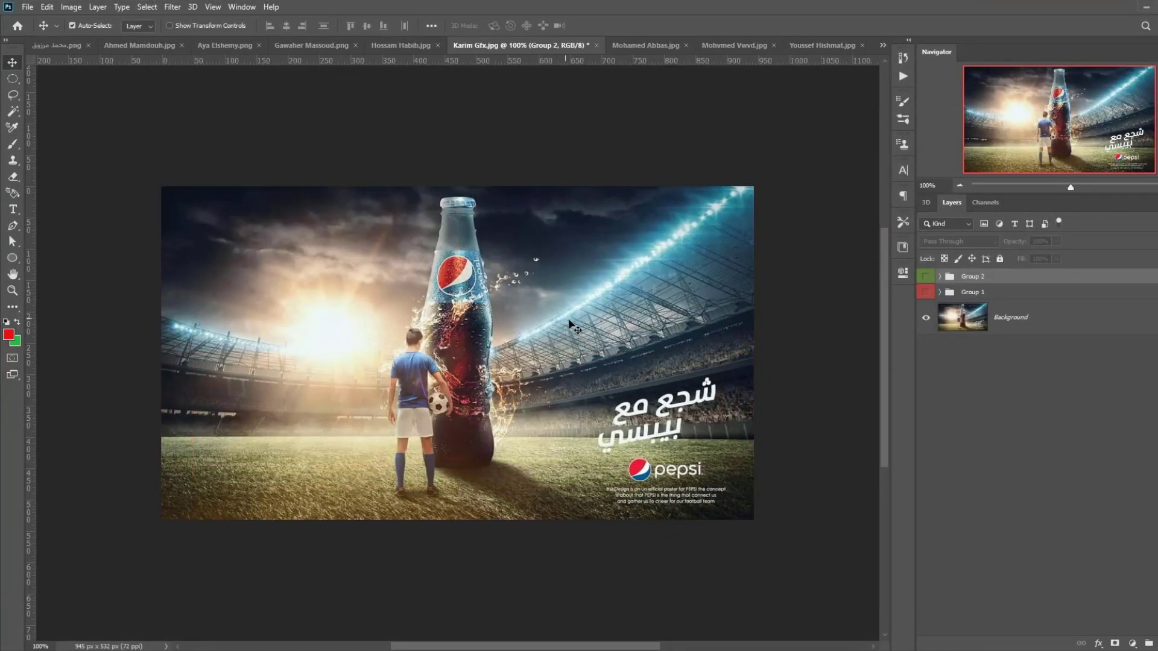
Step: Show and expand Group 1, and check the Layer 1 empty-space and margin notes against the layout guides
left_click(926, 292)
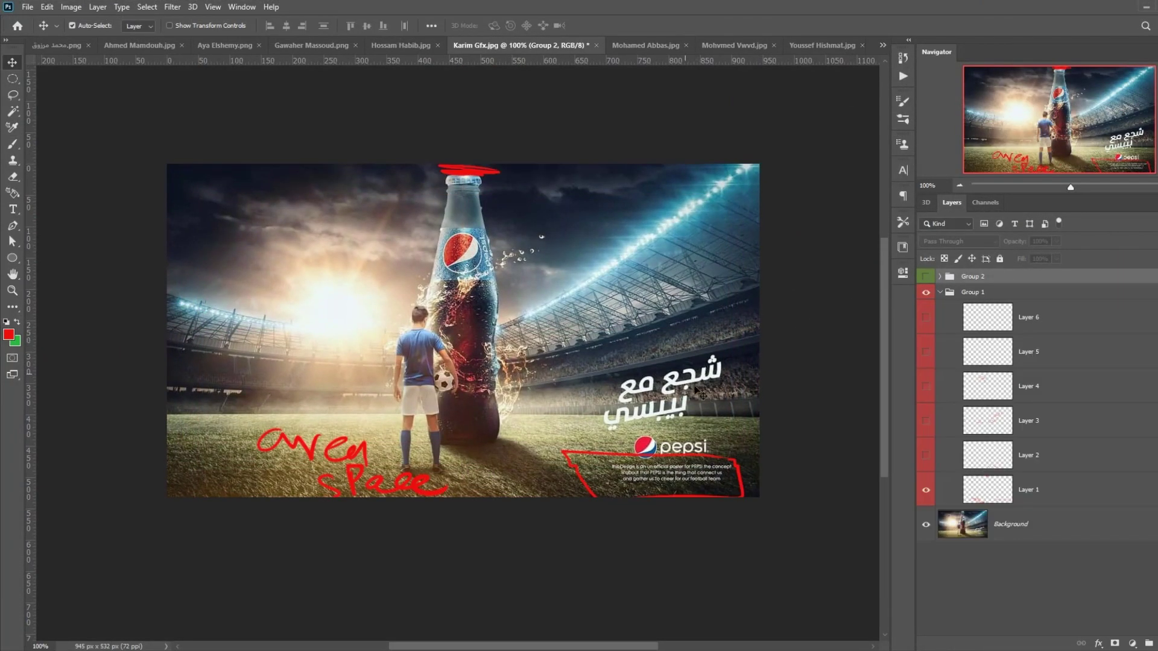
left_click_drag(734, 401, 706, 408)
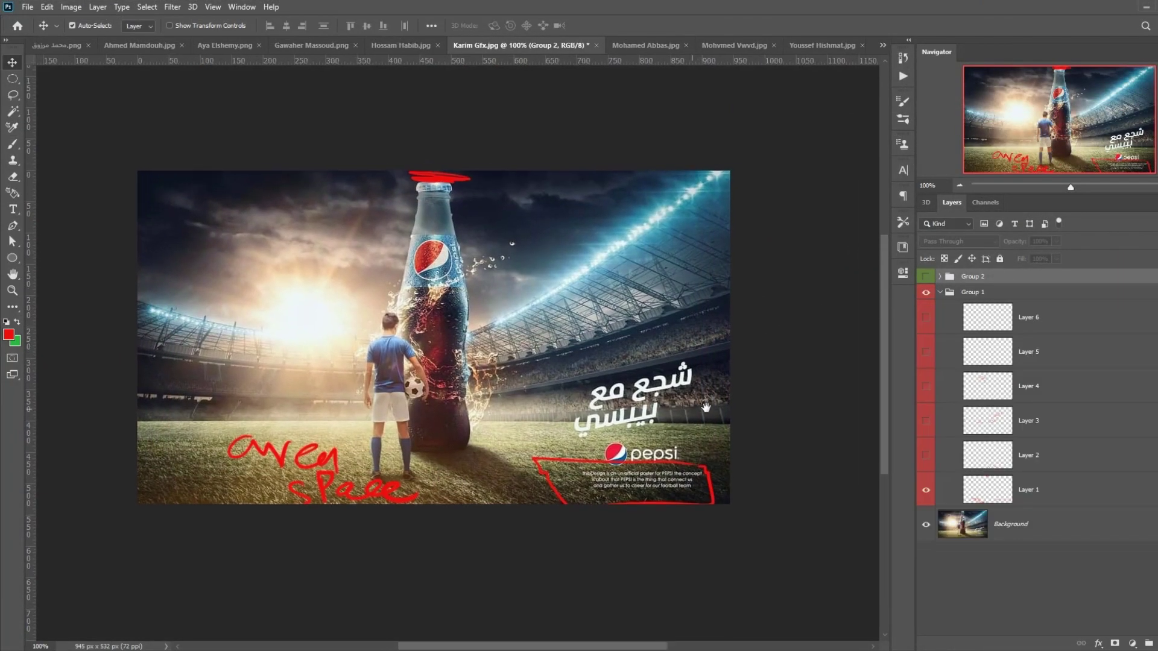
key("ctrl+semicolon")
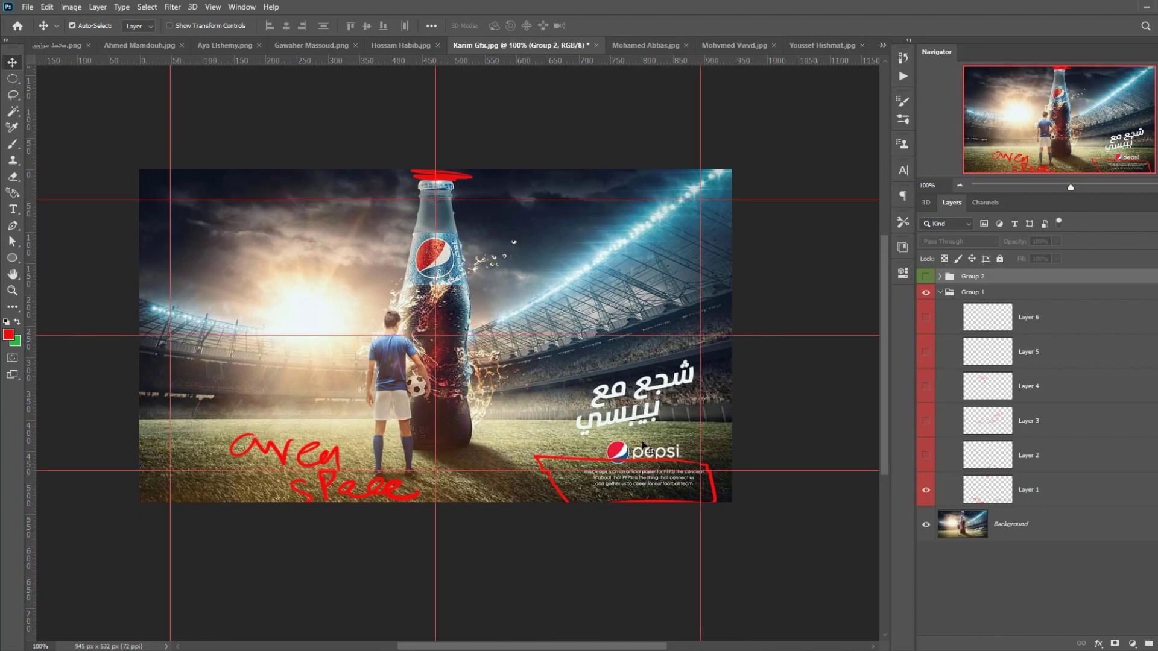
left_click(647, 492)
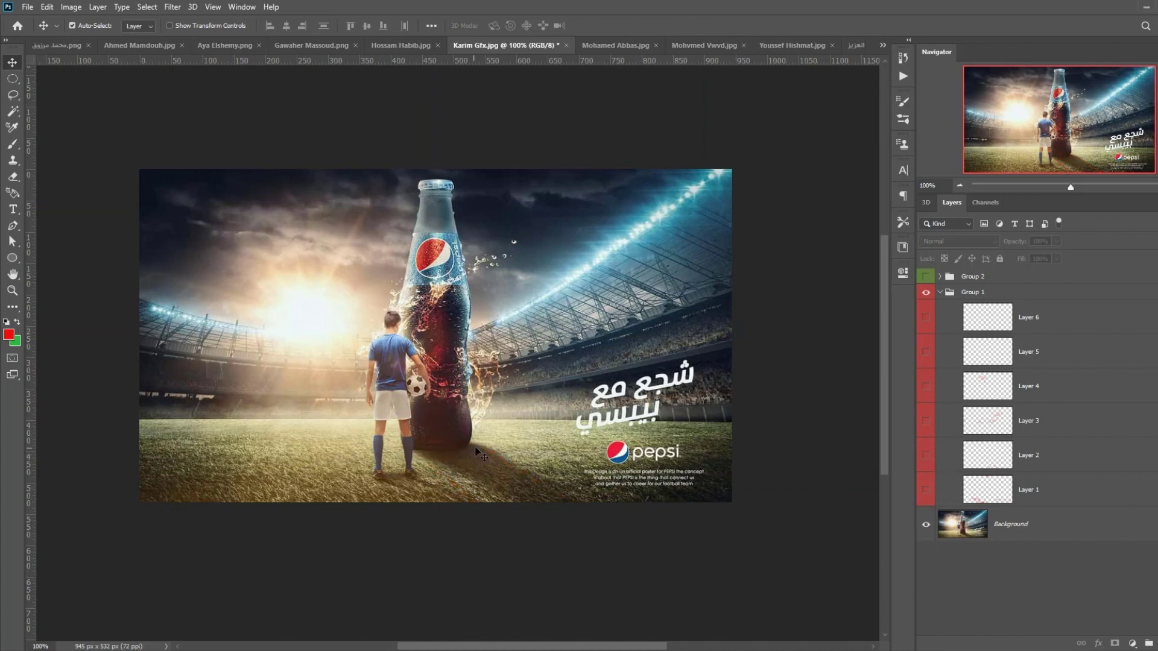
Step: Review the Layer 2 note and the Layer 3 lights note in turn, hiding each one after review
left_click(926, 456)
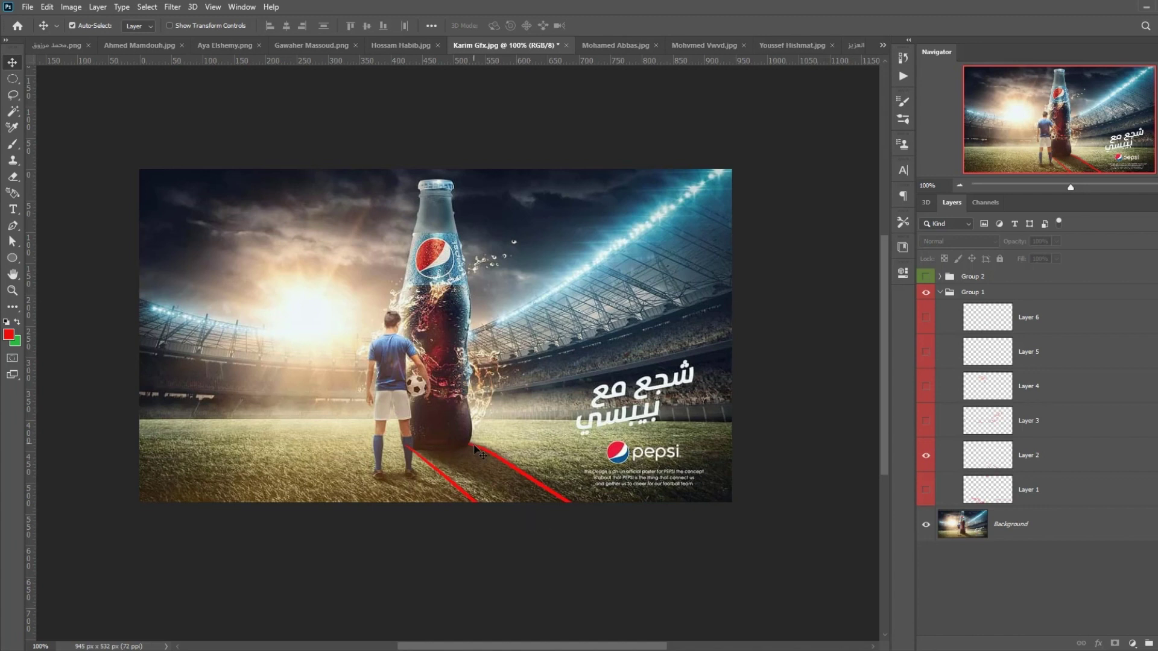
left_click(926, 456)
left_click(925, 421)
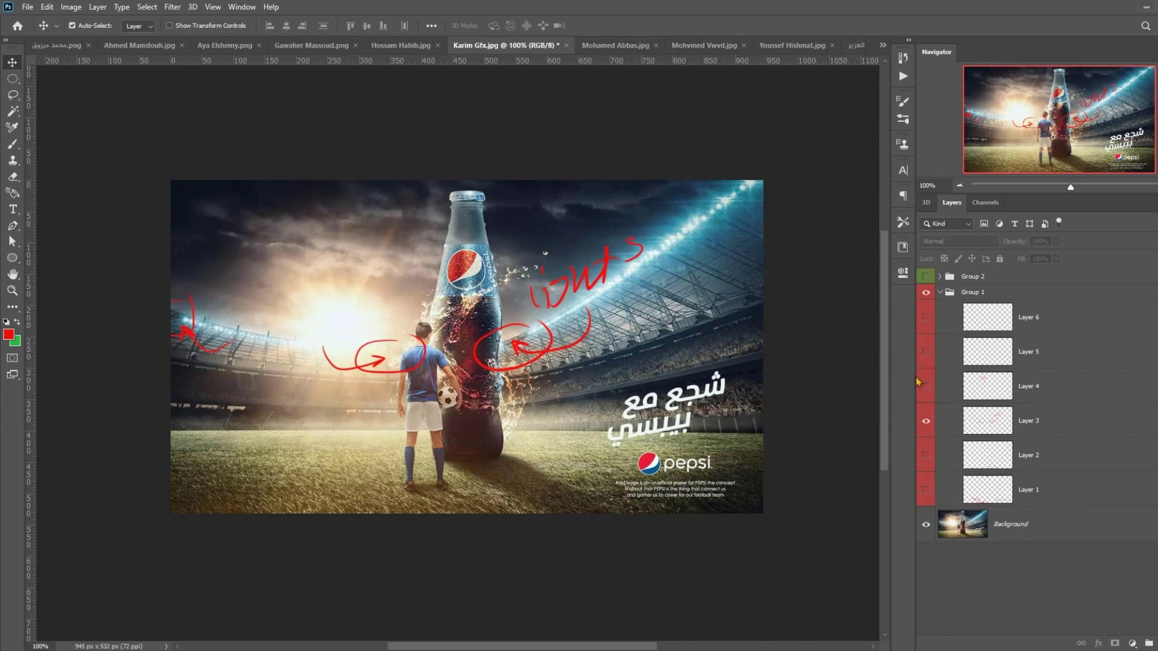
left_click(927, 420)
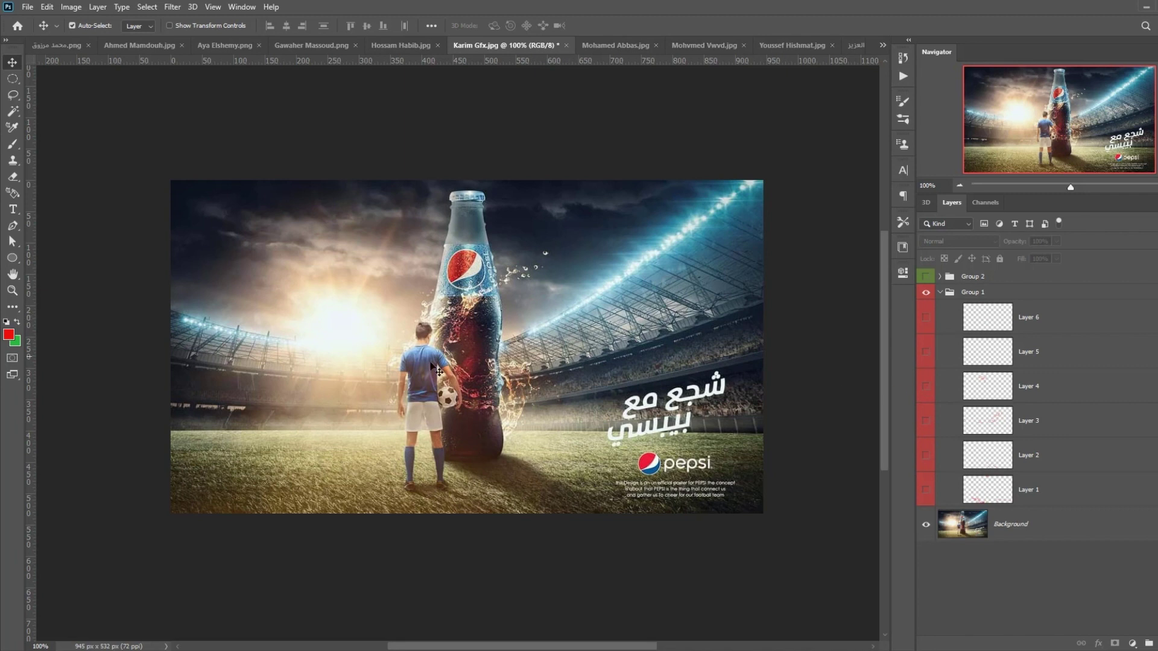
Step: Toggle the Layer 4 note to compare the poster with and without it
left_click(926, 386)
left_click(926, 386)
left_click(926, 387)
Step: Show the Layer 6 outline on the player's shorts, inspect it close up, and hide it
left_click(926, 317)
key("ctrl+plus")
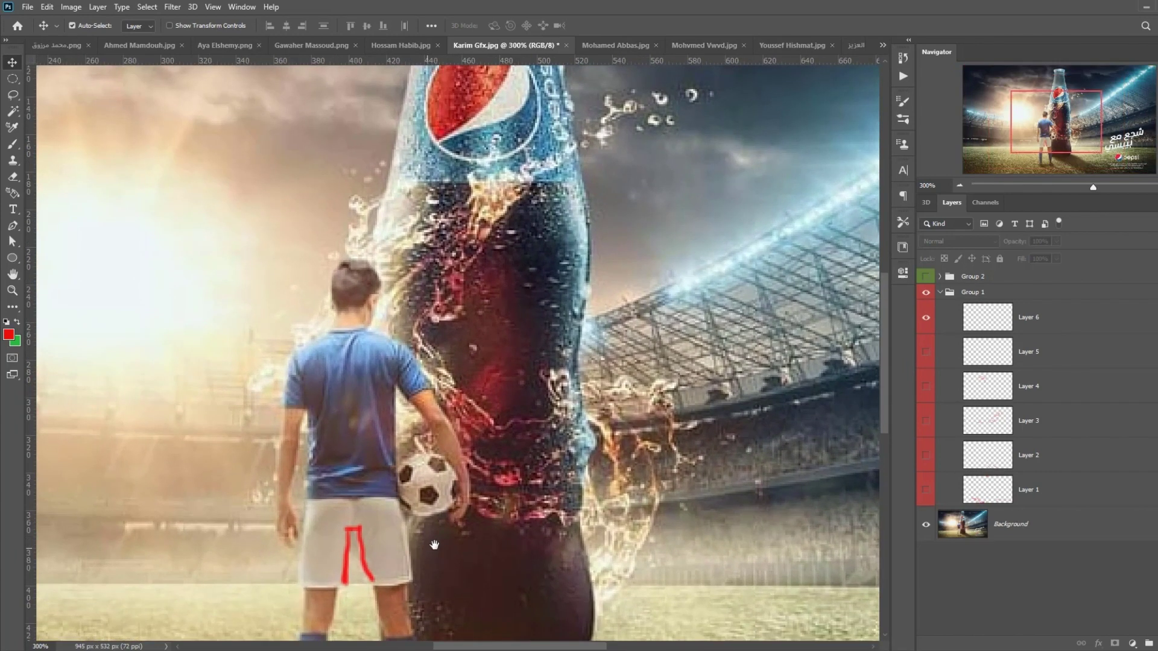
left_click_drag(434, 544, 453, 379)
left_click(921, 324)
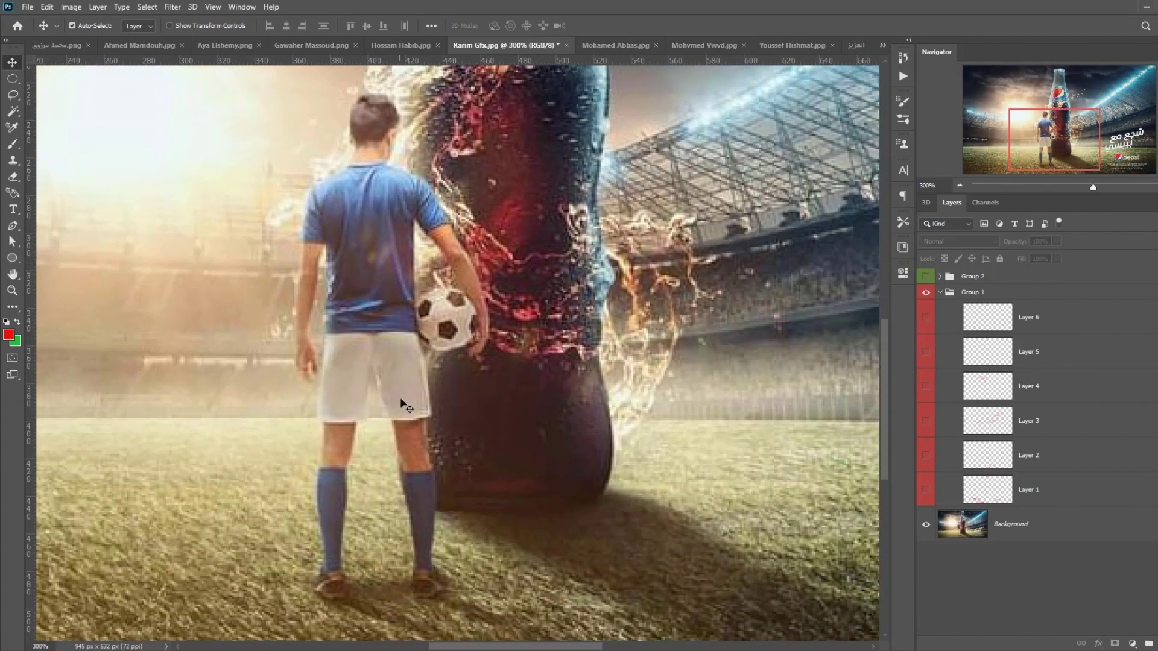
scroll(397, 386, "left", 2)
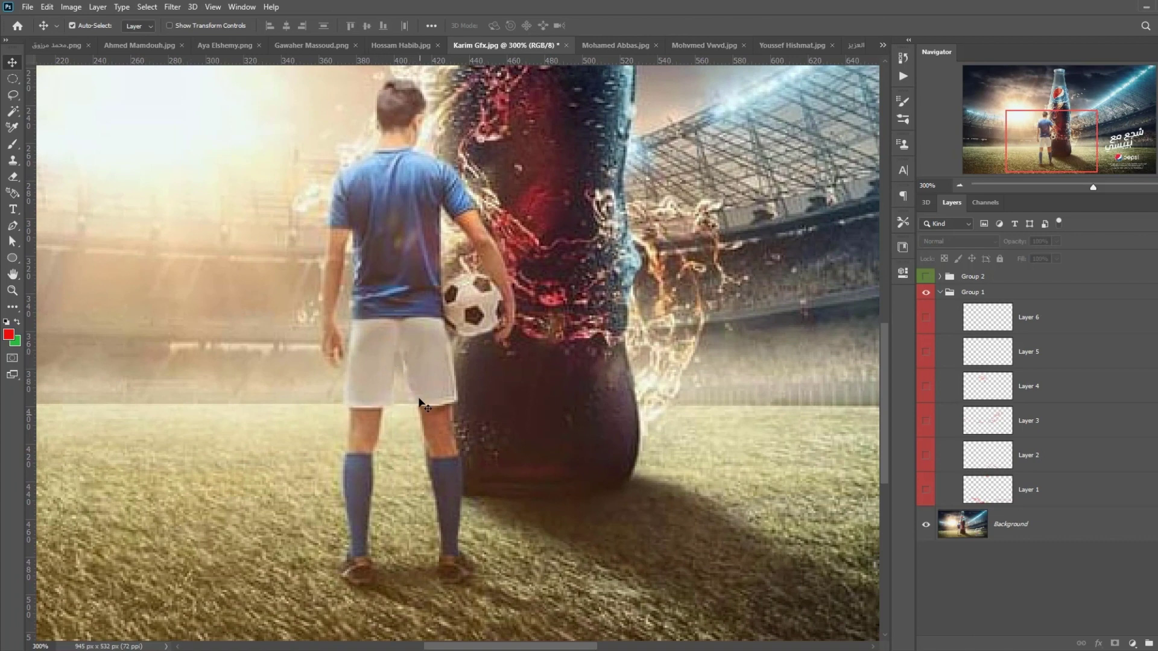
Step: Toggle the Layer 6 outline while comparing the player's shorts at 100% and 300% scale, and leave it hidden
left_click(926, 321)
left_click(926, 321)
left_click(961, 186)
left_click(960, 186)
left_click_drag(709, 248, 657, 328)
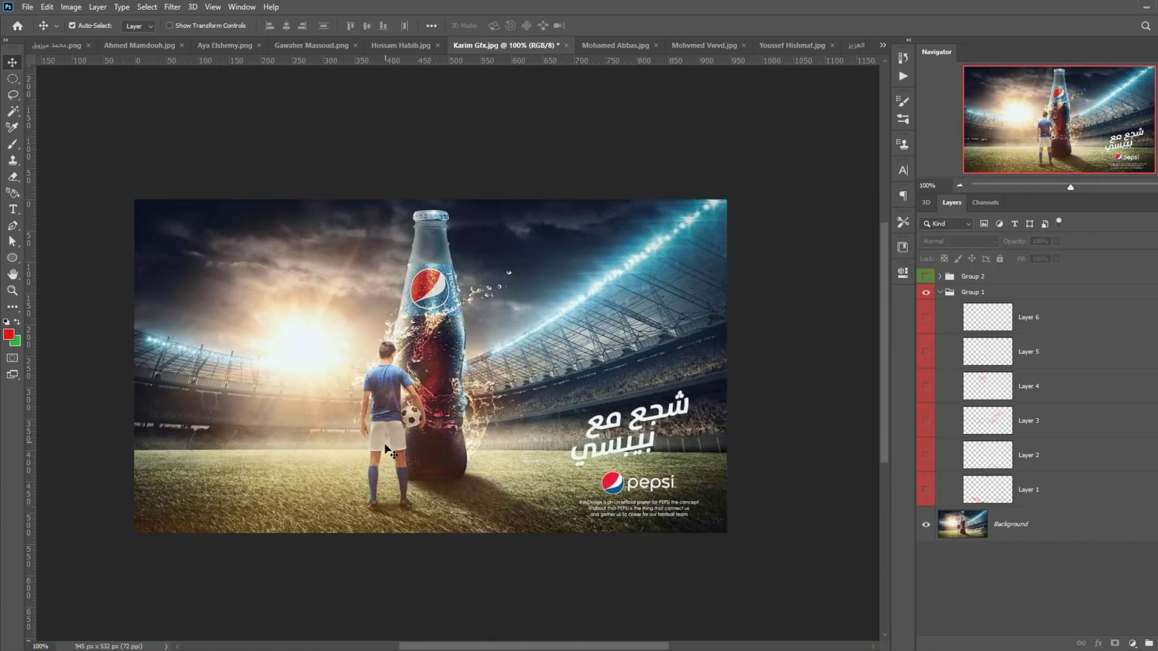
left_click(923, 324)
left_click(921, 324)
scroll(370, 537, "up", 5)
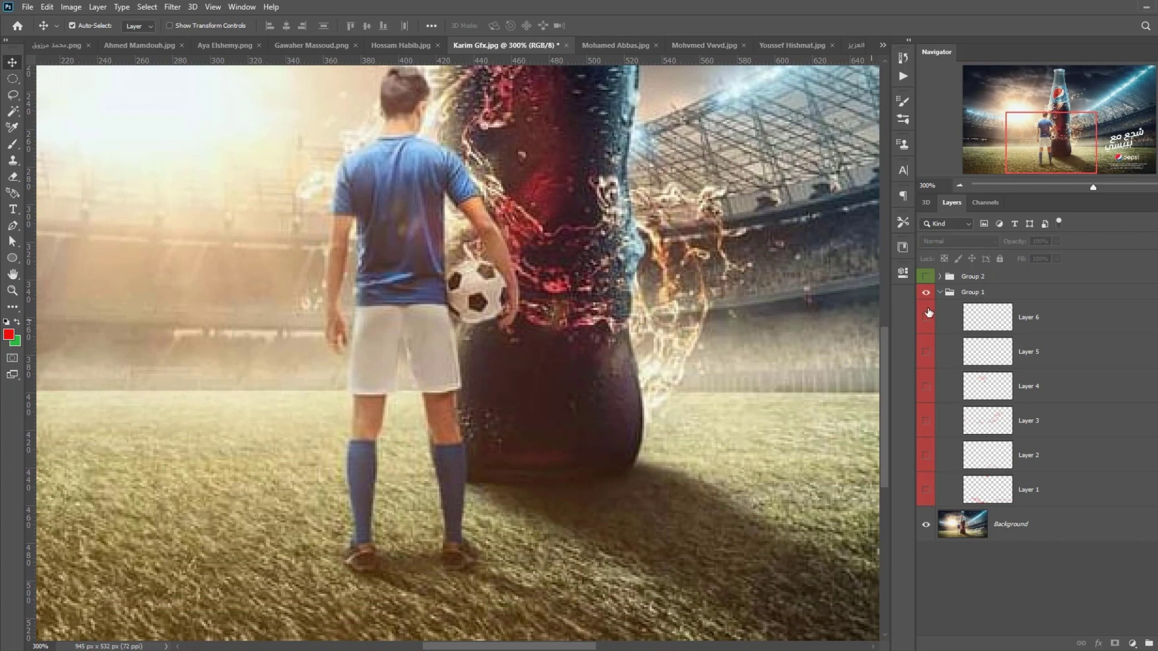
left_click(924, 324)
key("ctrl+1")
Step: Collapse Group 1, and show and expand Group 2 with only the Layer 7 mood note visible
left_click(939, 292)
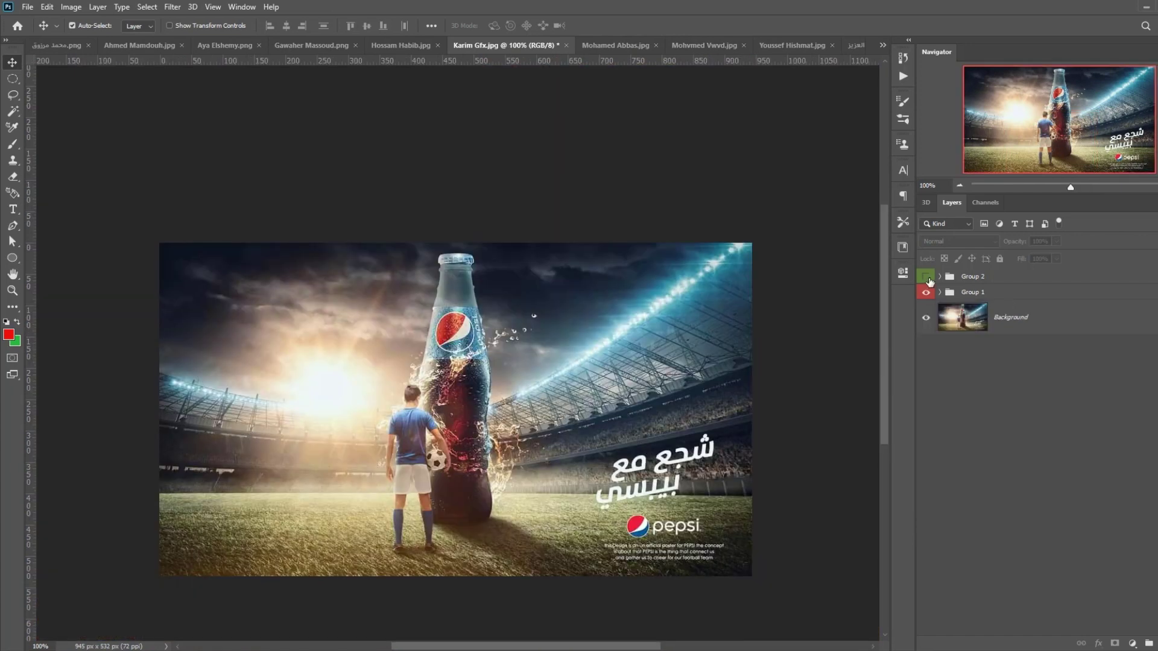
left_click(926, 276)
left_click(940, 277)
left_click_drag(926, 405, 926, 302)
left_click_drag(581, 339, 579, 294)
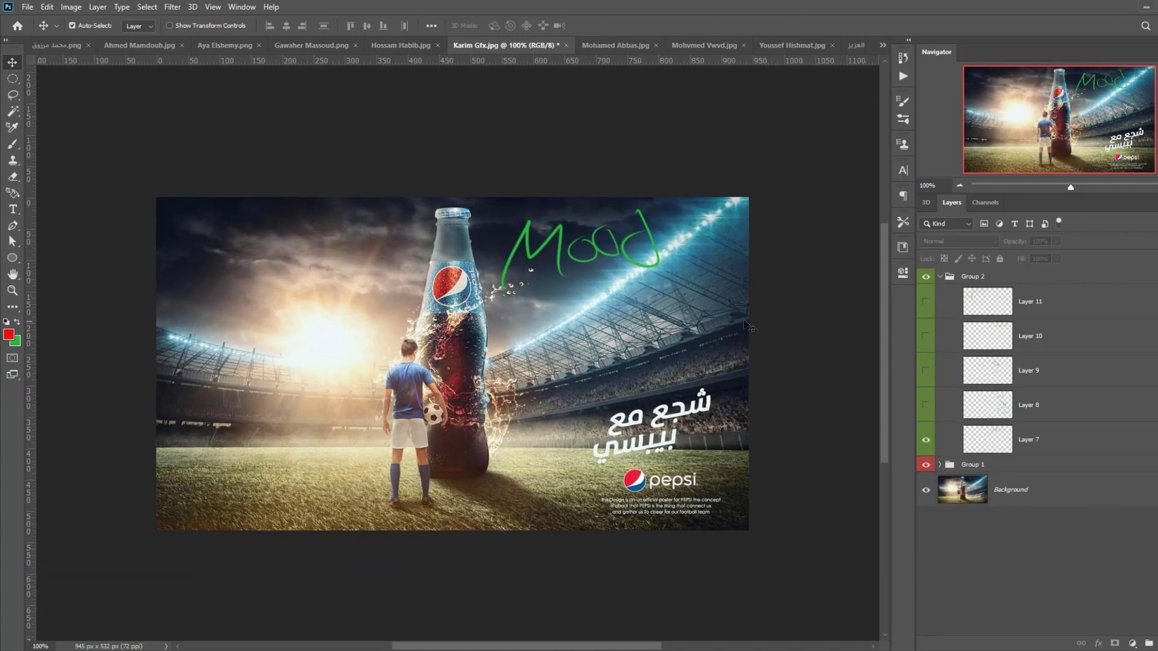
Step: Review the Layer 7 mood note on the whole poster at 66.67% and 100%, and hide it
left_click(959, 186)
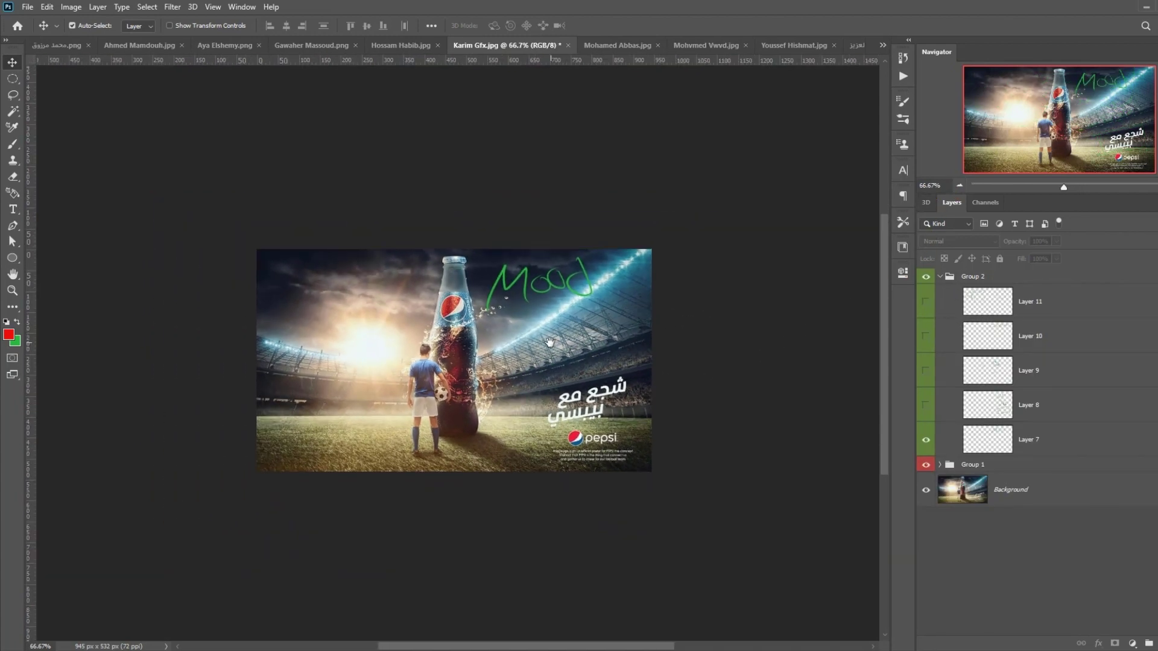
left_click_drag(549, 342, 521, 392)
key("ctrl+plus")
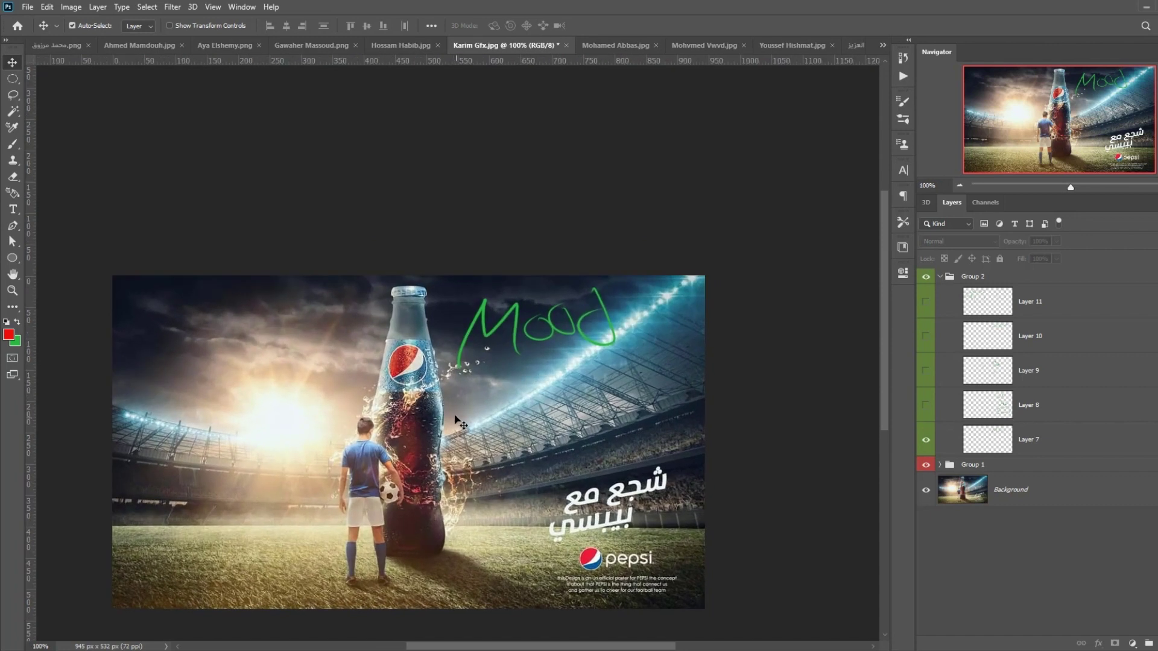
left_click_drag(463, 409, 513, 347)
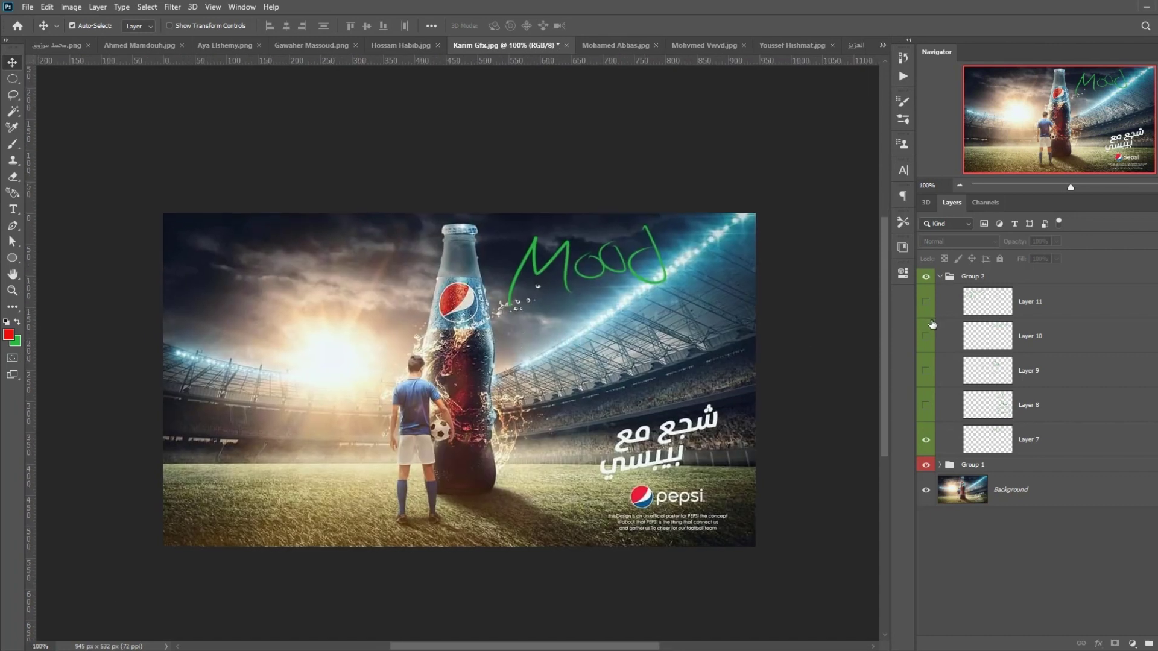
left_click(925, 440)
Step: Toggle the Layer 8 font and style note around the headline to compare the text with and without it
left_click(926, 406)
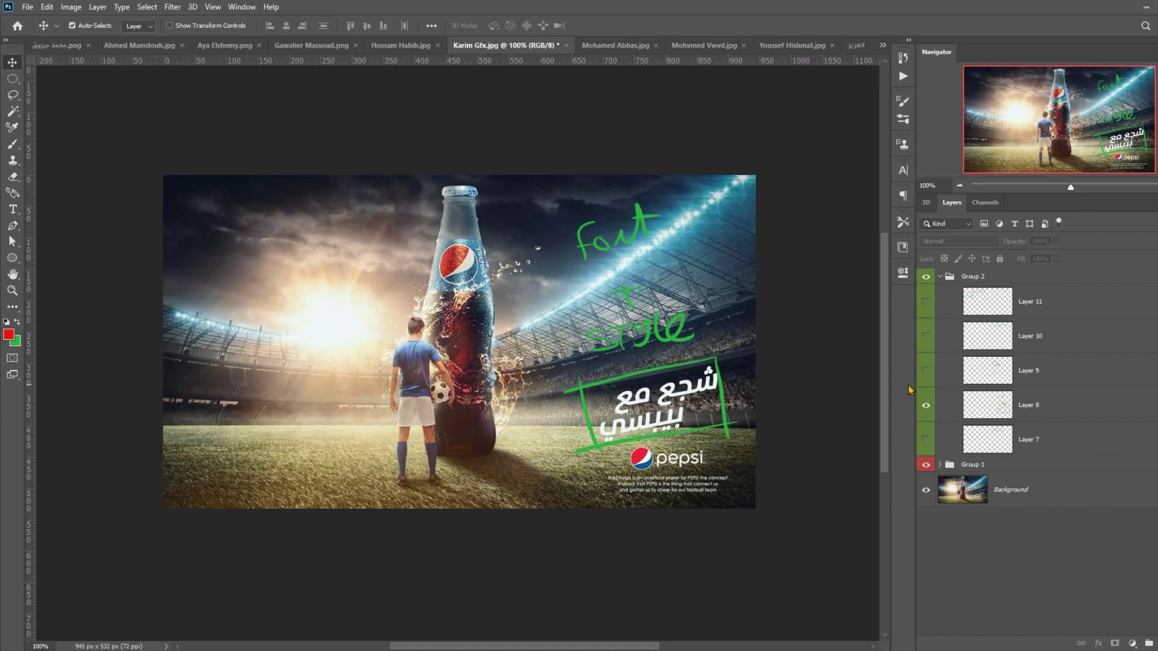
left_click(927, 406)
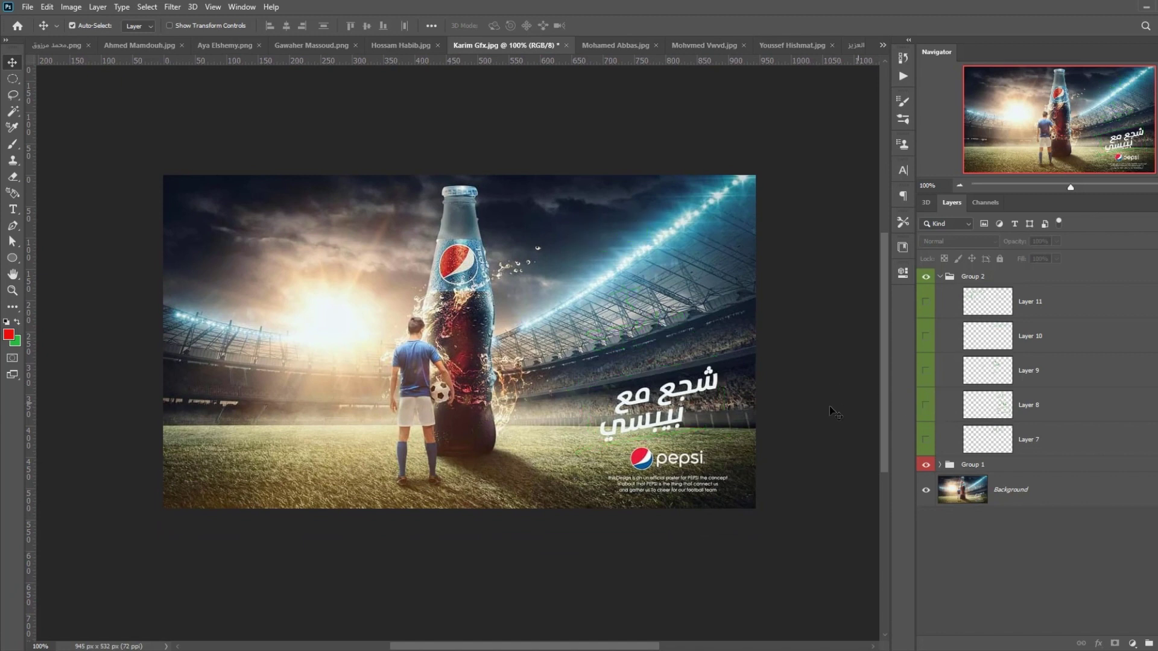
left_click(926, 406)
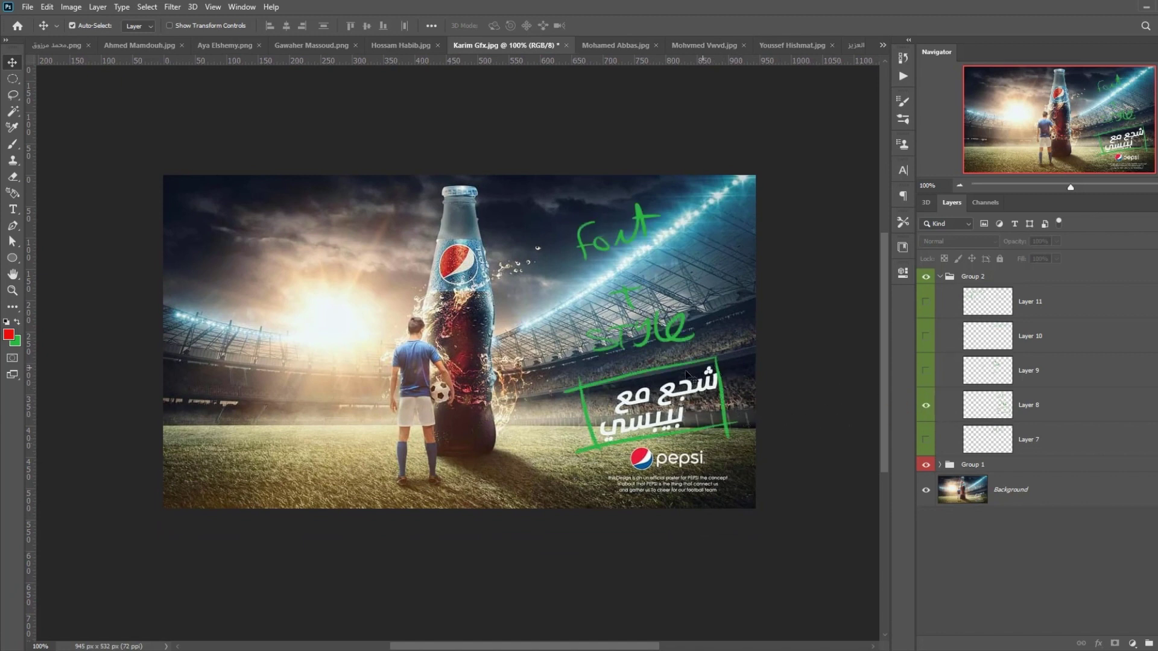
left_click(926, 405)
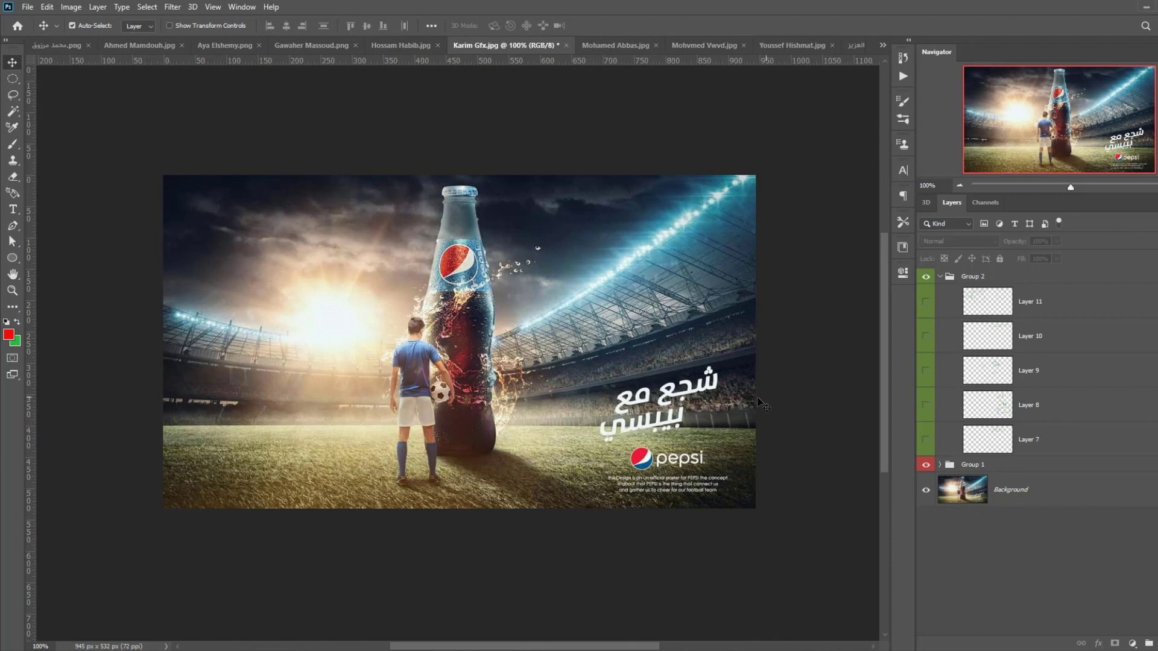
left_click(926, 405)
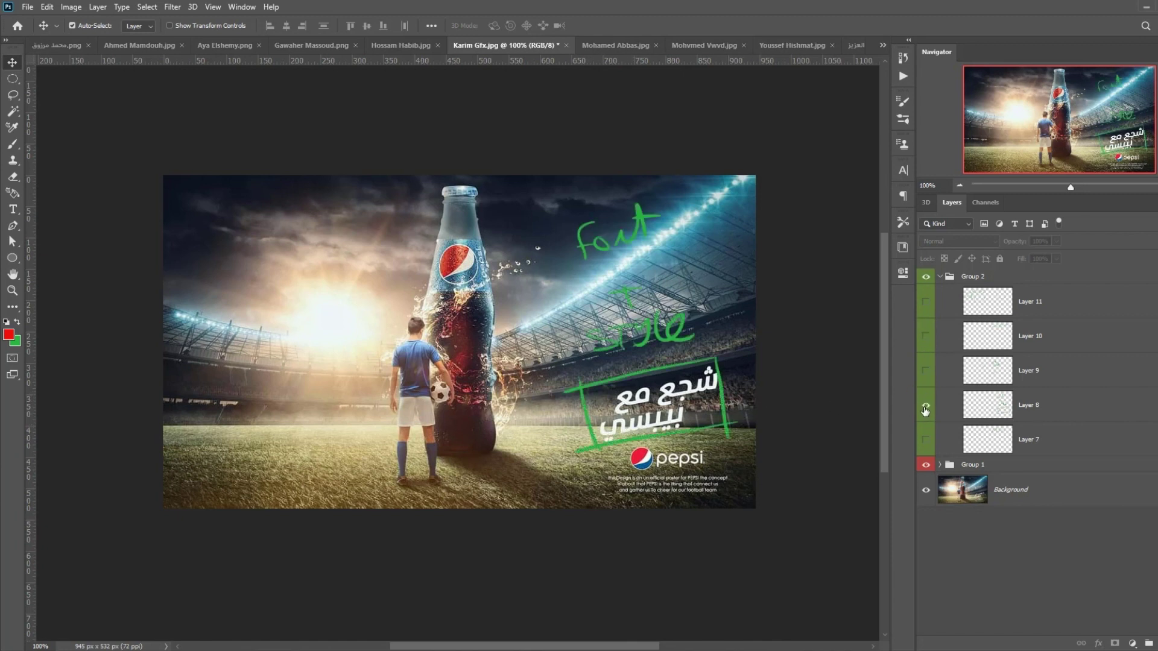
left_click(925, 406)
Step: Show the Layer 9 color and movement note, inspect the splashes around the bottle close up, and hide the note
left_click(926, 371)
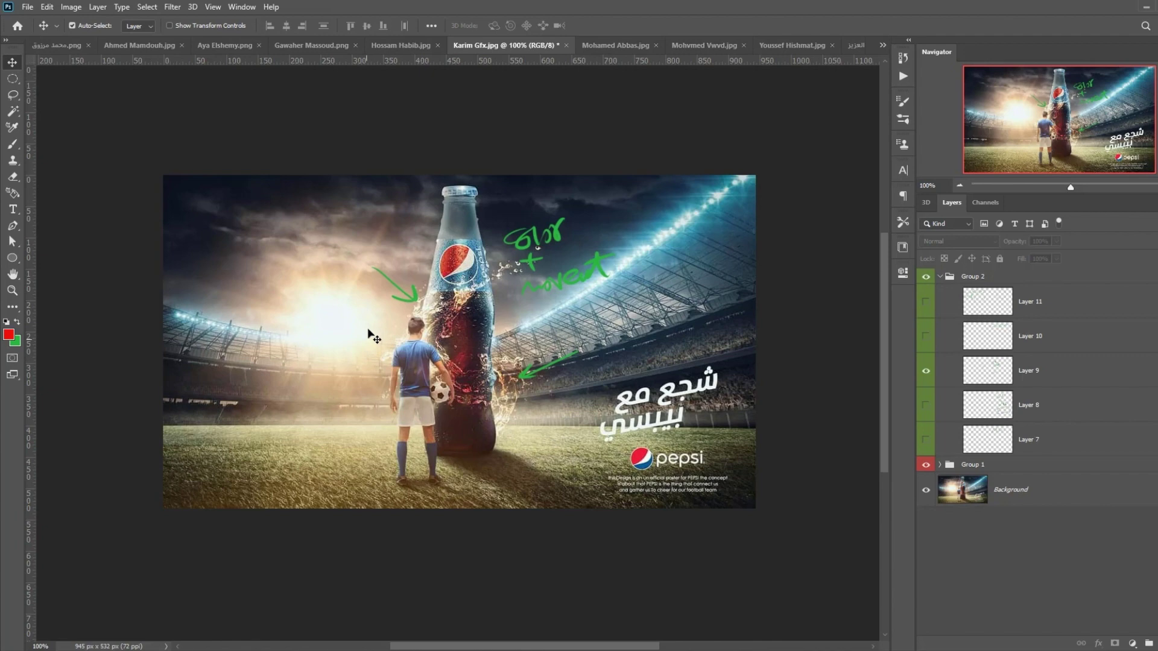
key("ctrl+plus")
key("ctrl+plus")
left_click_drag(529, 304, 491, 330)
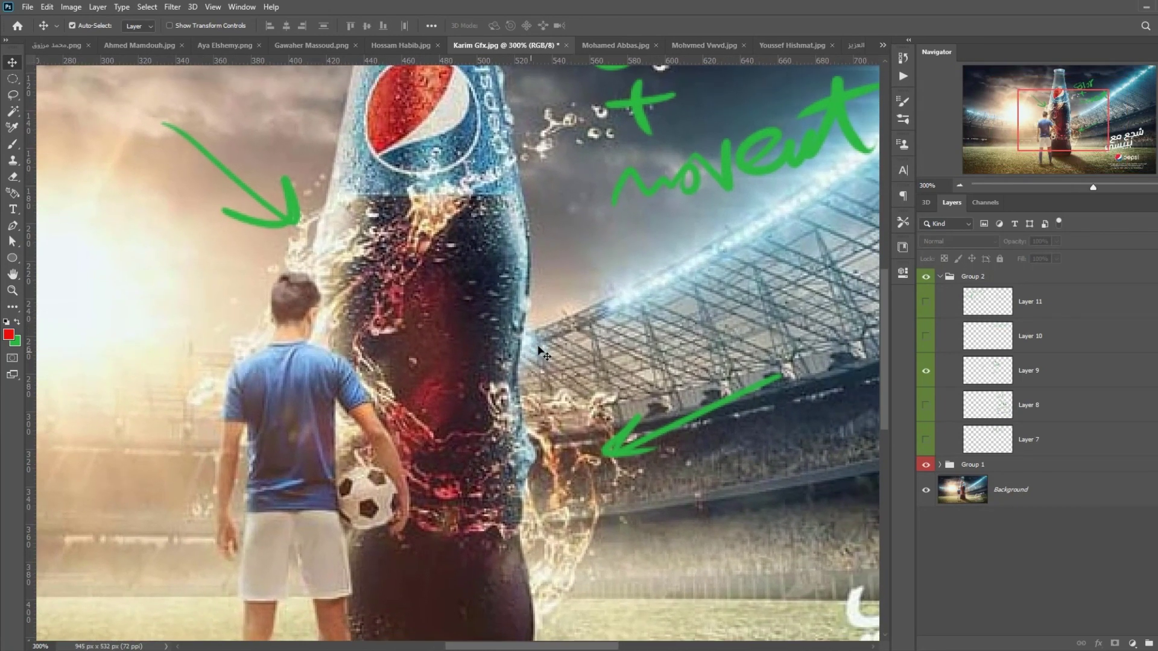
key("ctrl+minus")
mouse_move(535, 447)
left_mouse_down()
mouse_move(550, 440)
mouse_move(553, 459)
left_mouse_up()
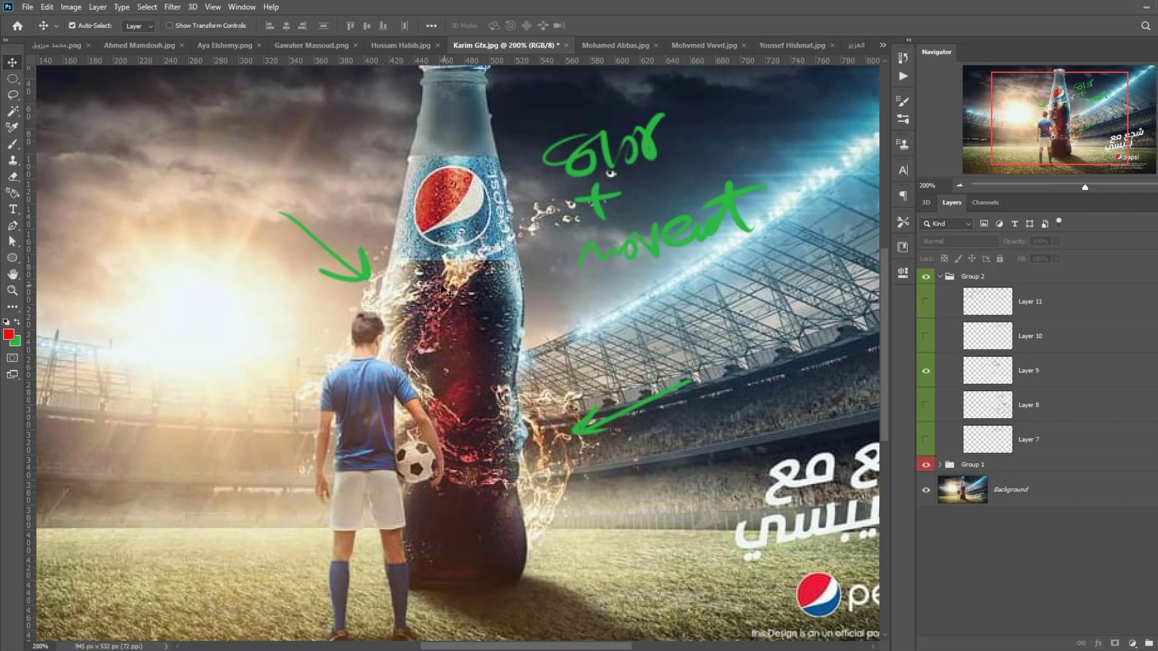
key("ctrl+minus")
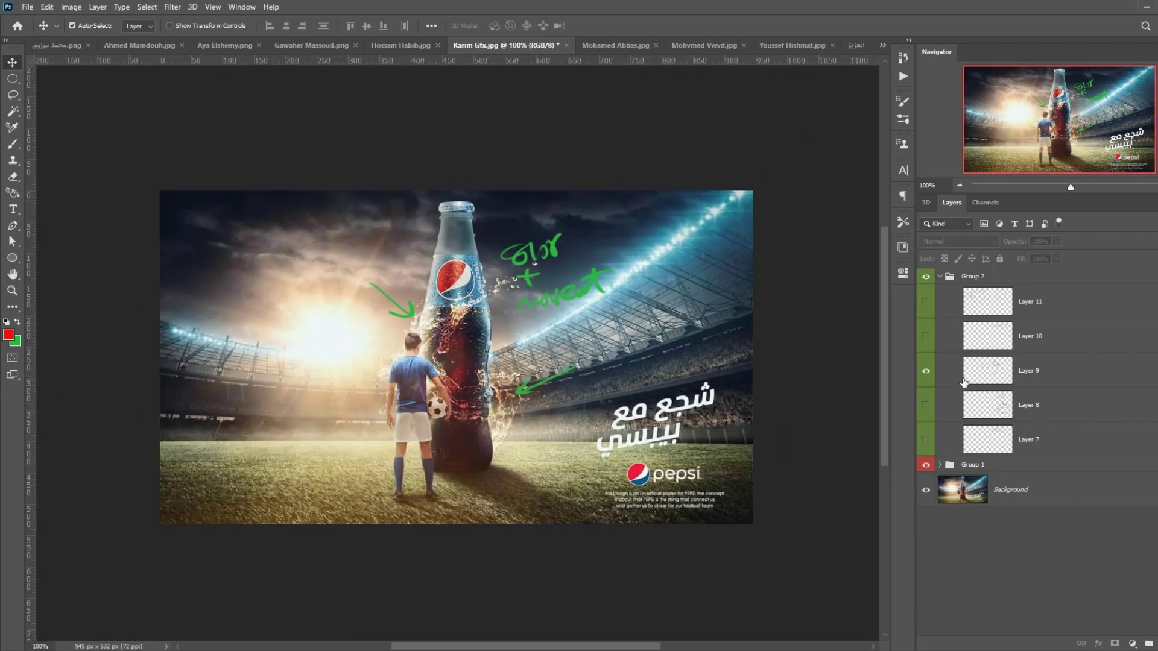
left_click(925, 371)
Step: Show the Layer 10 note beside the bottle neck, inspect the glass at 200%, and hide the note
left_click(926, 336)
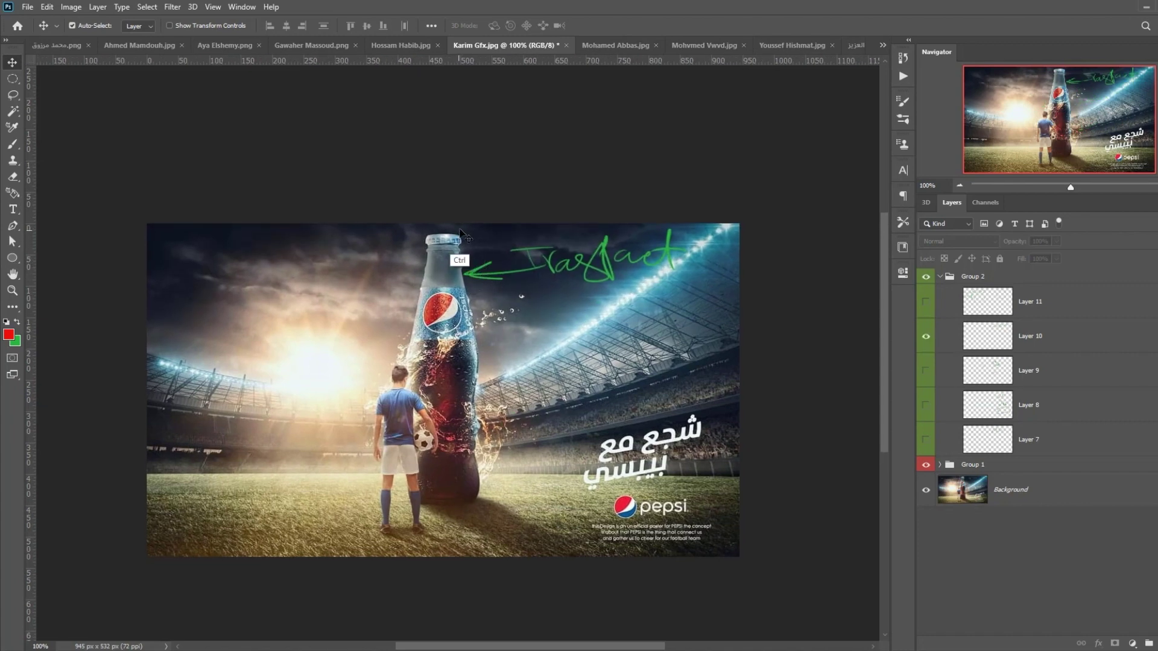
key("ctrl+plus")
scroll(477, 269, "up", 2)
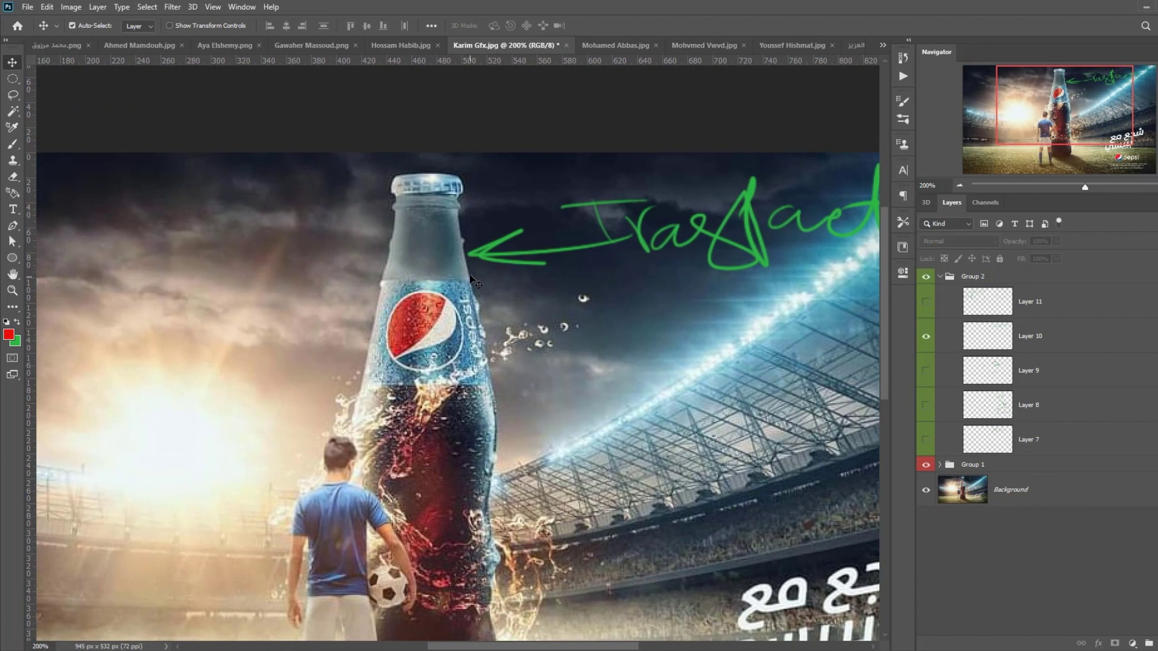
left_click_drag(476, 259, 453, 250)
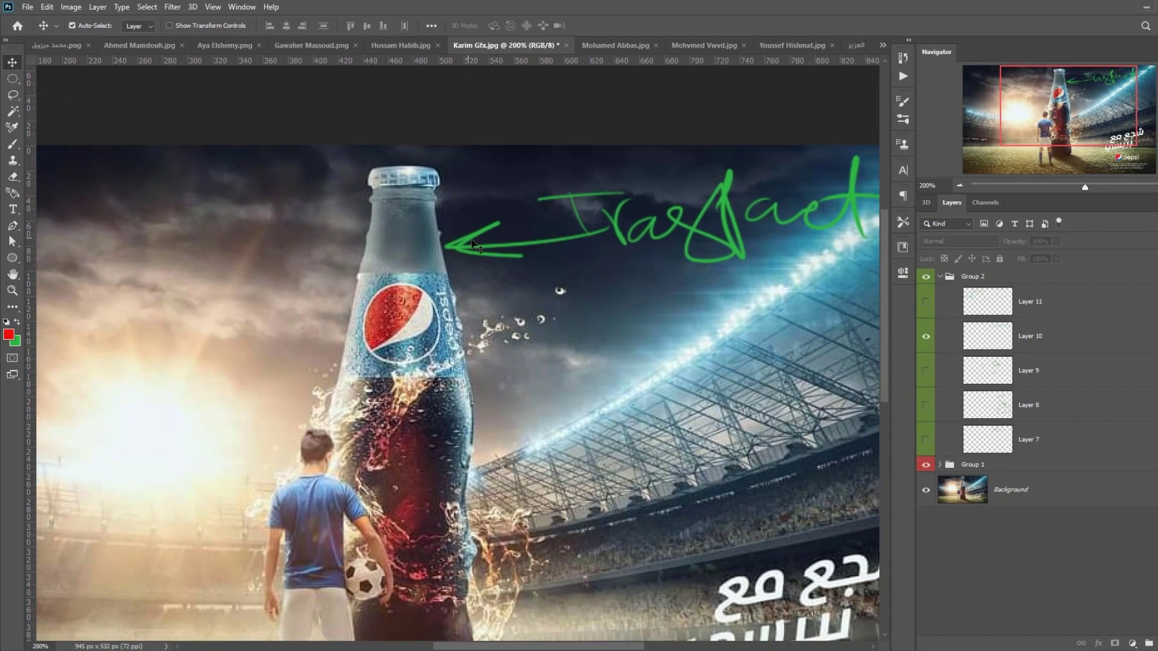
left_click_drag(448, 301, 430, 270)
key("ctrl+minus")
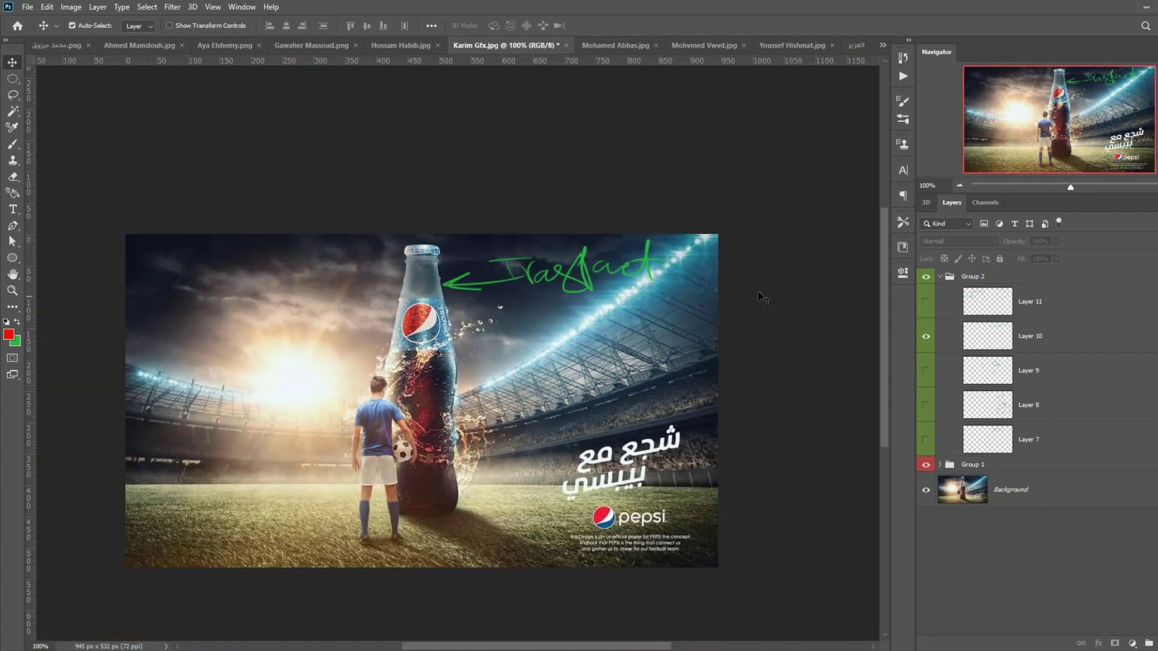
left_click_drag(435, 291, 420, 303)
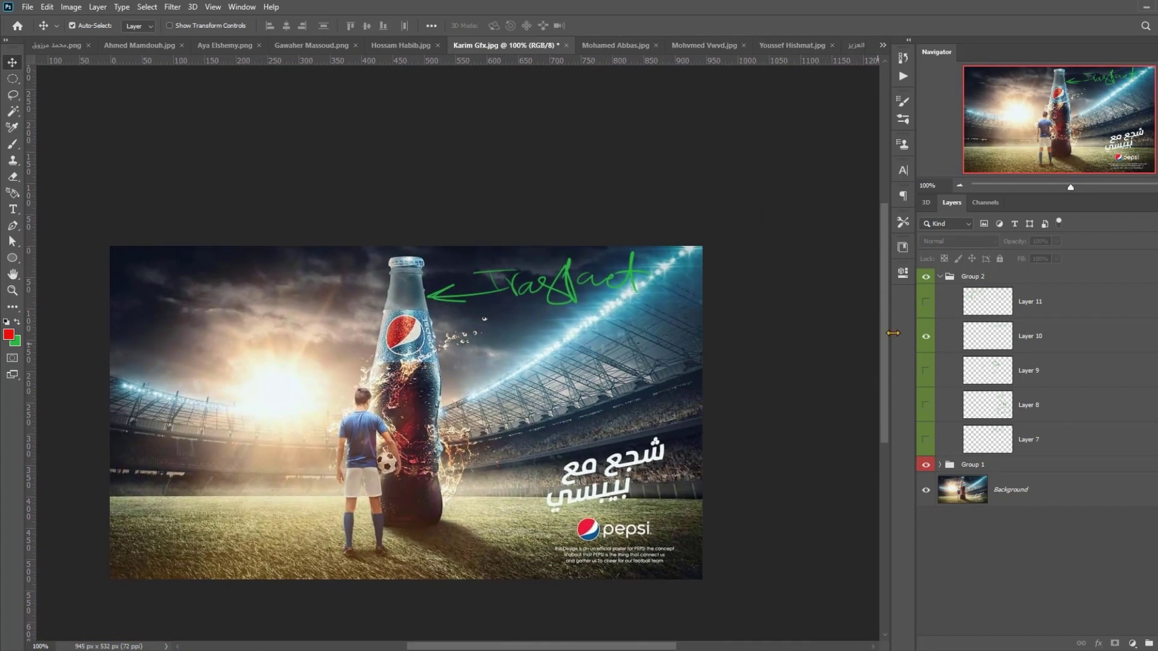
left_click(926, 336)
Step: Review the Layer 11 circles over the sun and stadium lights, hide them, and view the clean poster at 66.67%
left_click(926, 301)
scroll(823, 357, "left", 1)
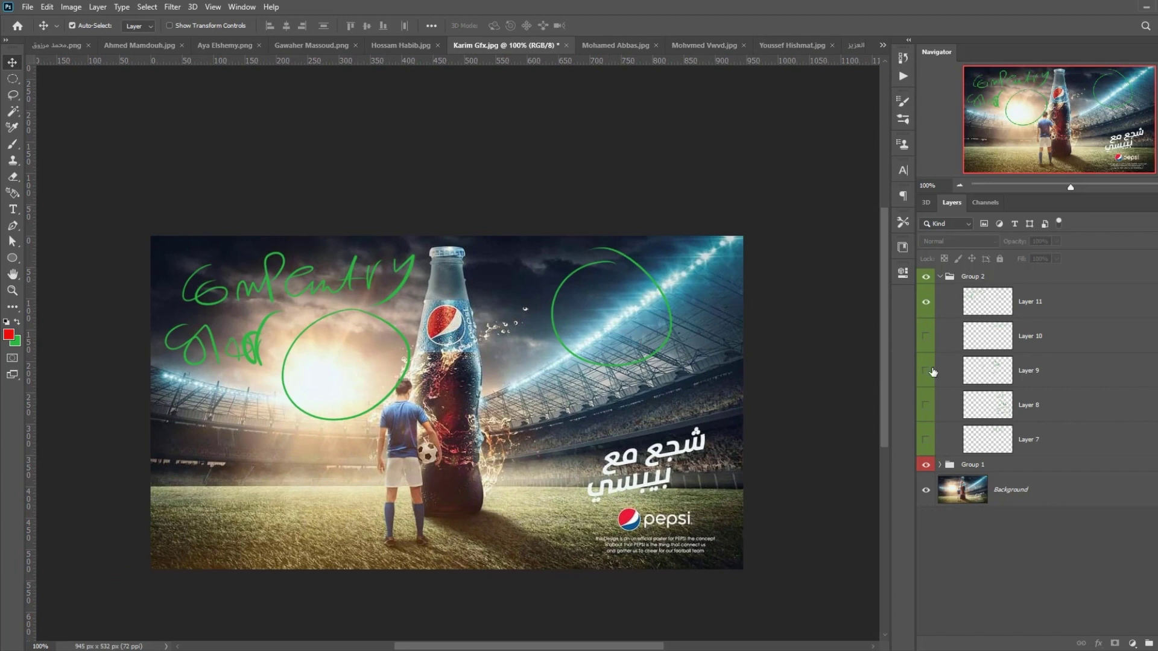
left_click(926, 303)
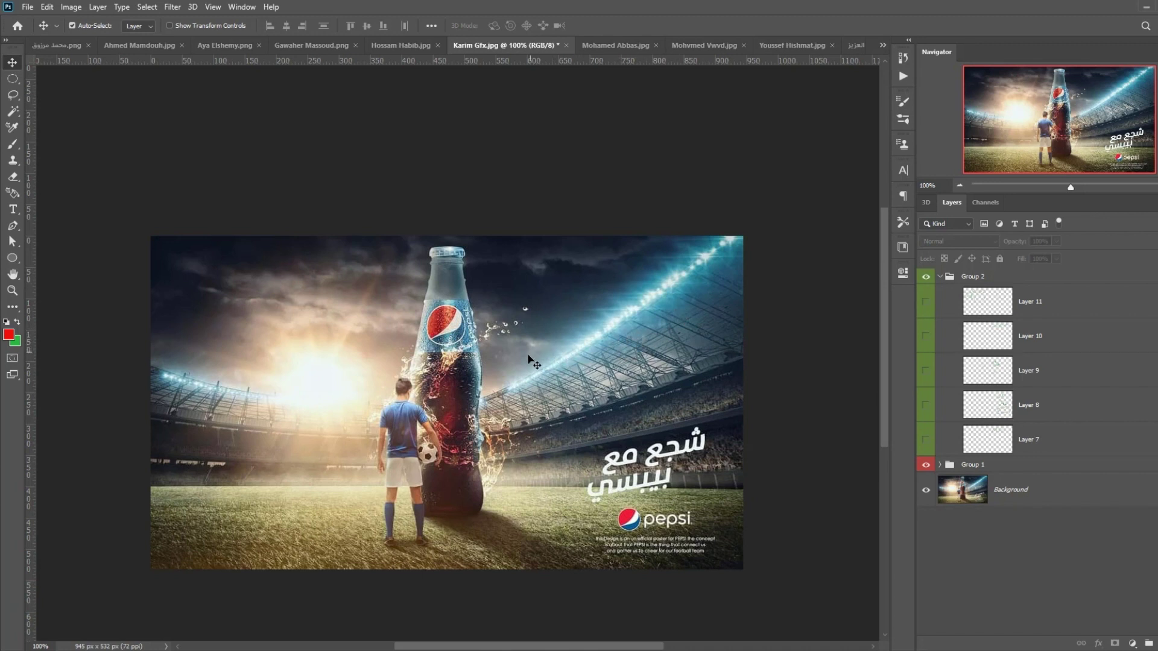
left_click_drag(495, 378, 500, 329)
key("ctrl+minus")
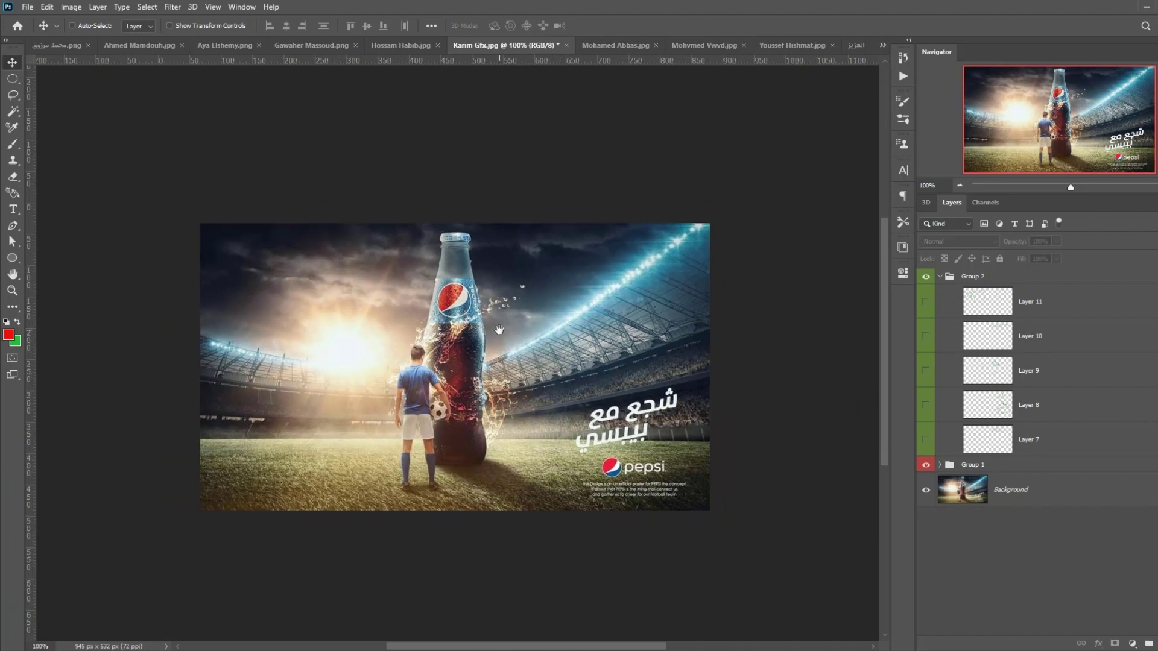
left_click_drag(515, 339, 461, 338)
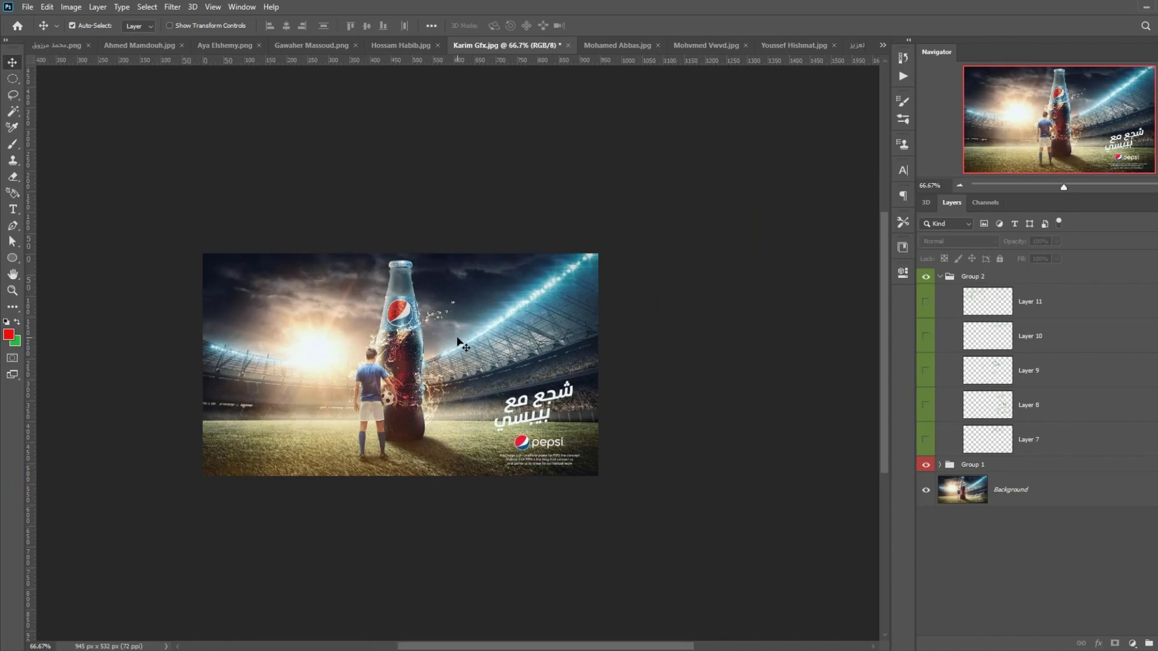
Step: Switch to the poster with cola pouring into a glass, hide its guides, and view the clean design
left_click_drag(455, 420, 470, 431)
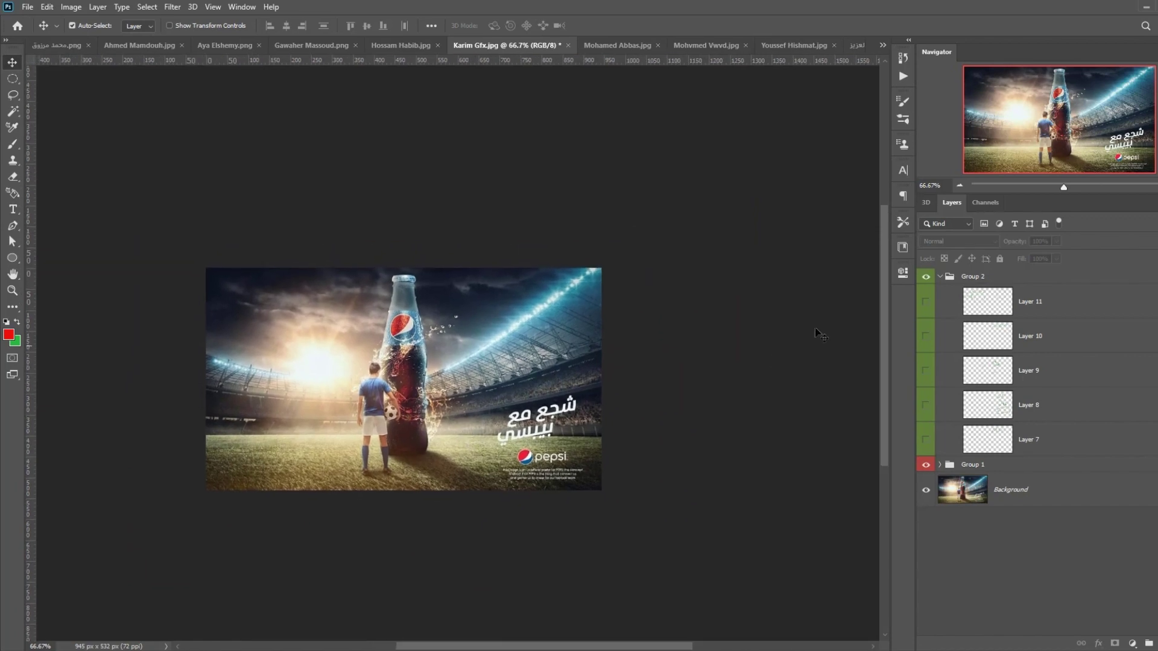
left_click(947, 276)
key("ctrl+Tab")
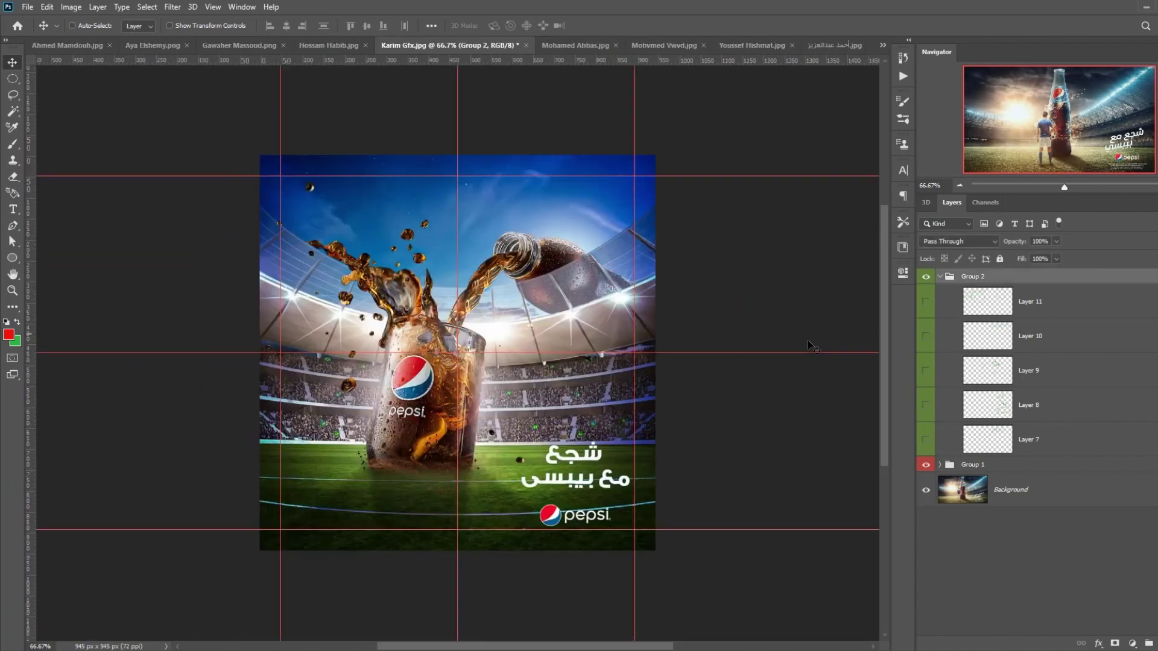
key("ctrl+semicolon")
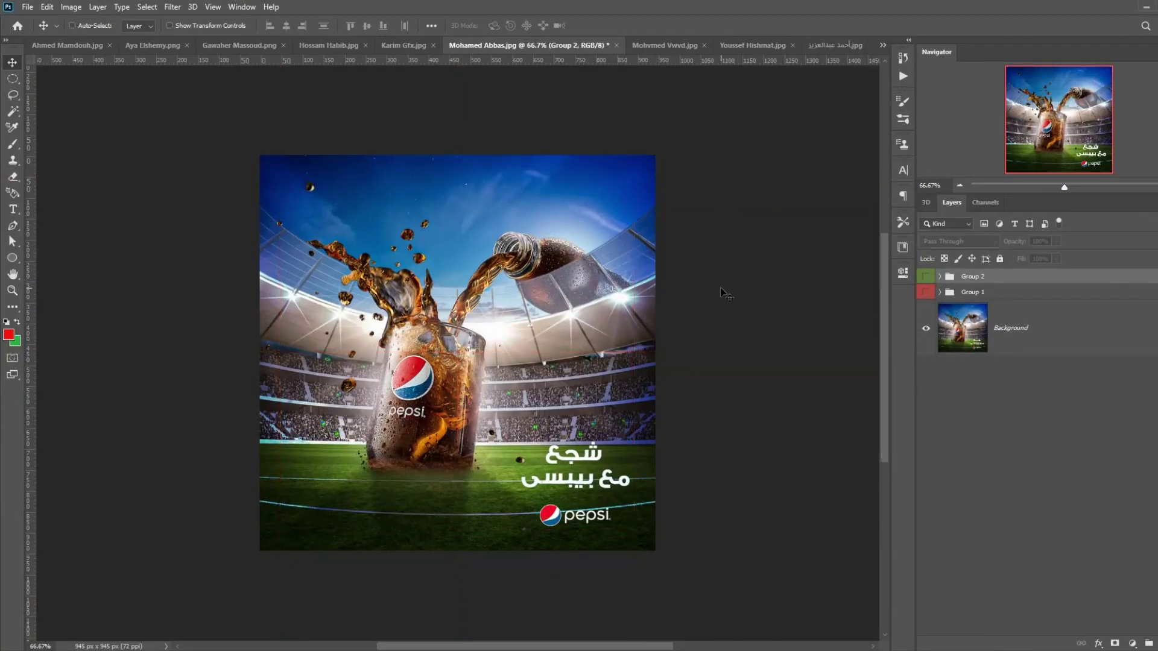
left_click_drag(518, 453, 543, 456)
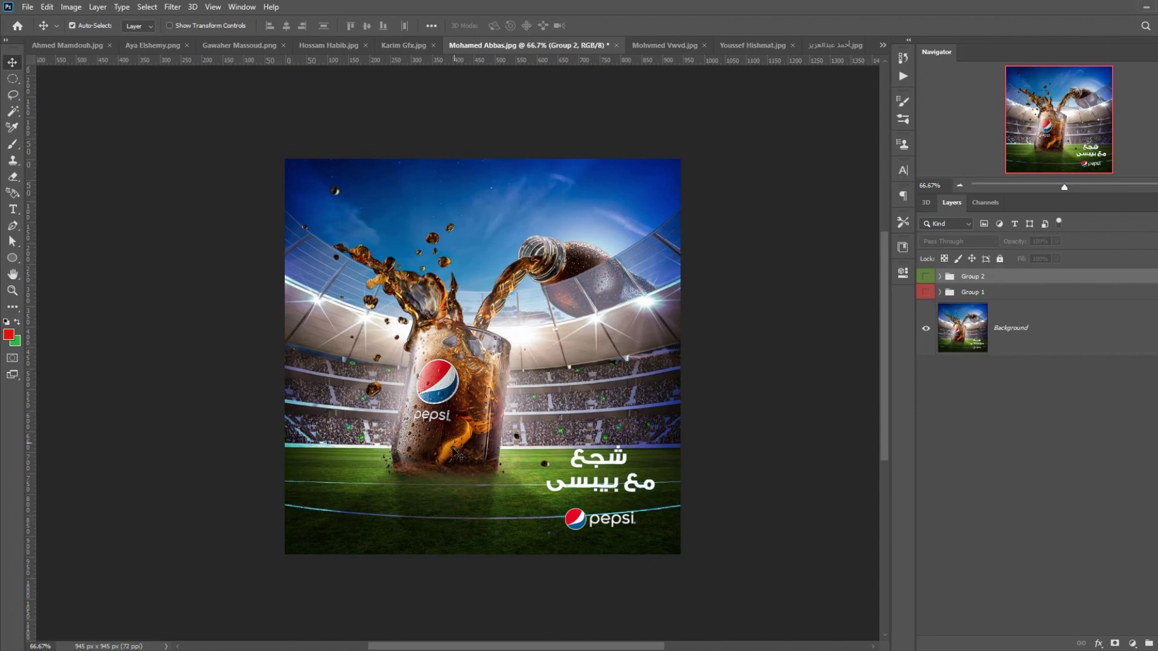
left_click_drag(436, 498, 441, 479)
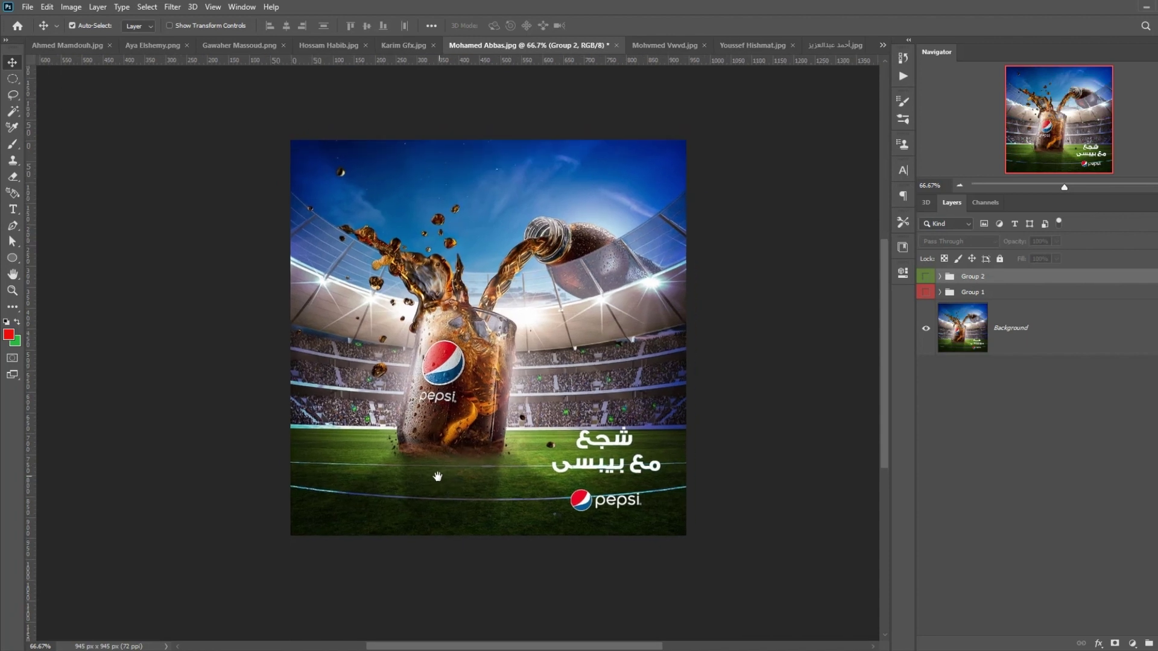
Step: Show and expand Group 1, and hide Layers 4, 6, 3 and 2 so only the Layer 1 note remains
left_click(925, 292)
left_click(940, 291)
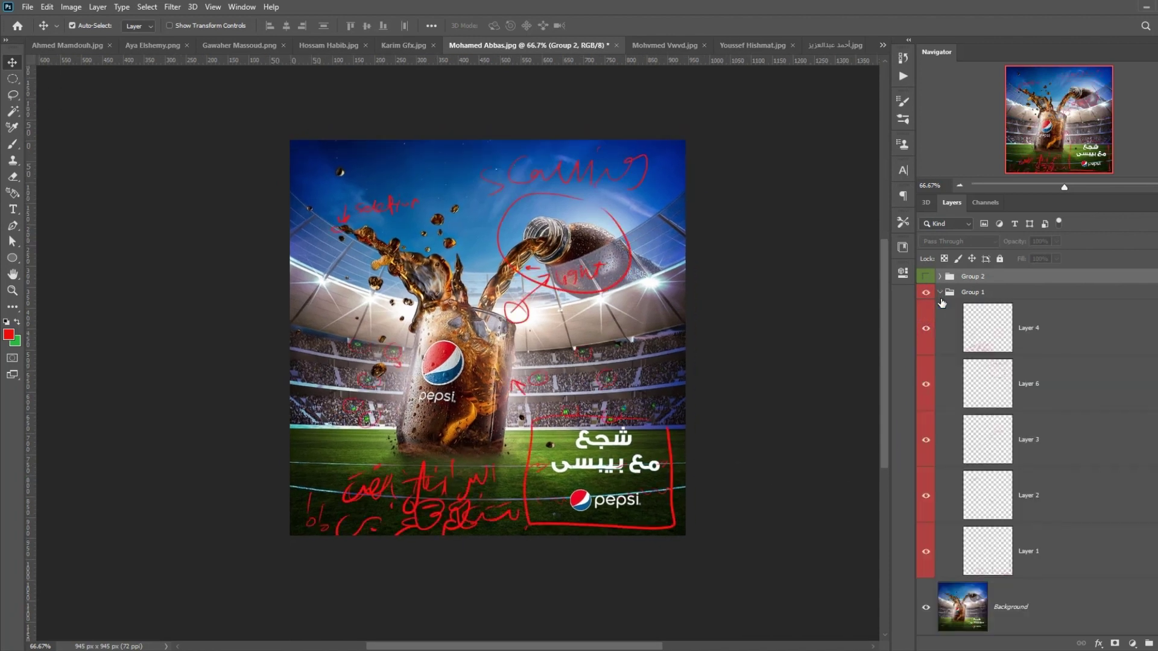
left_click_drag(933, 336, 929, 479)
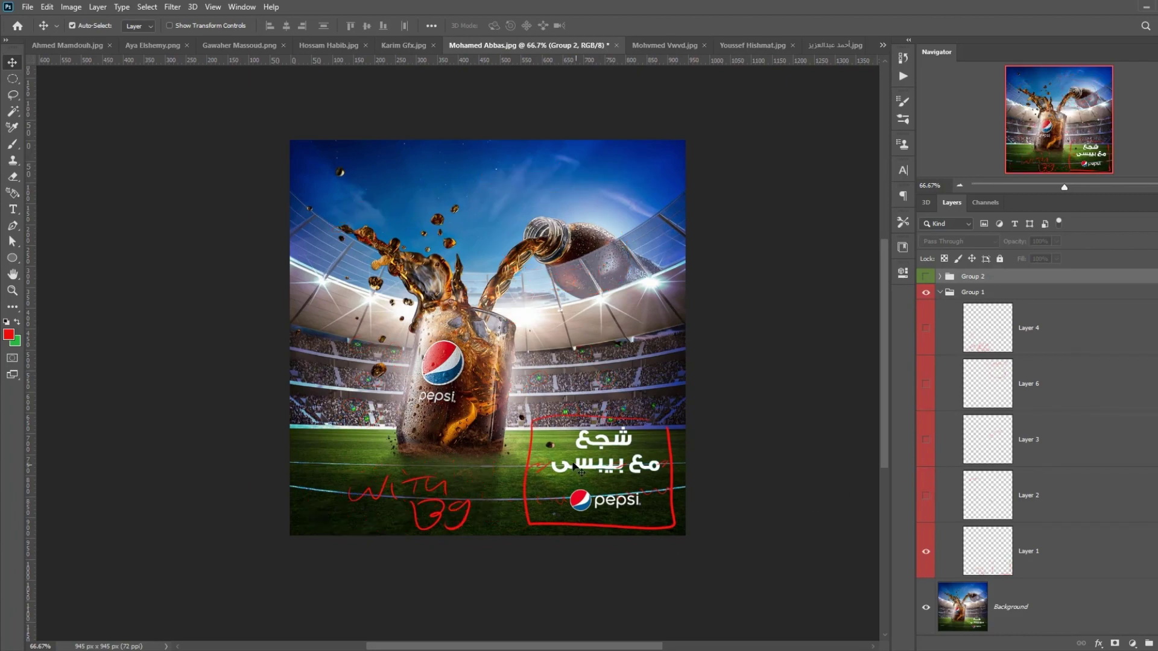
Step: Inspect the red-framed headline and Pepsi logo against the pitch lines at 200%, and compare them with the whole poster
left_click_drag(594, 486, 606, 417)
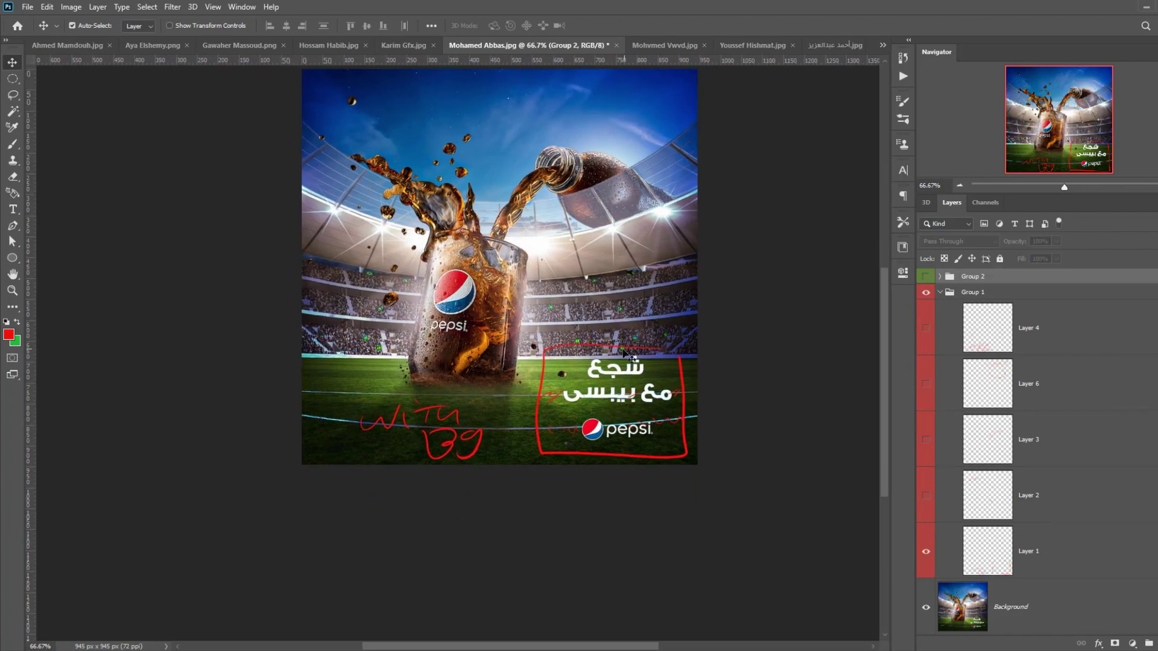
key("ctrl+plus")
key("ctrl+plus")
left_click_drag(778, 496, 296, 343)
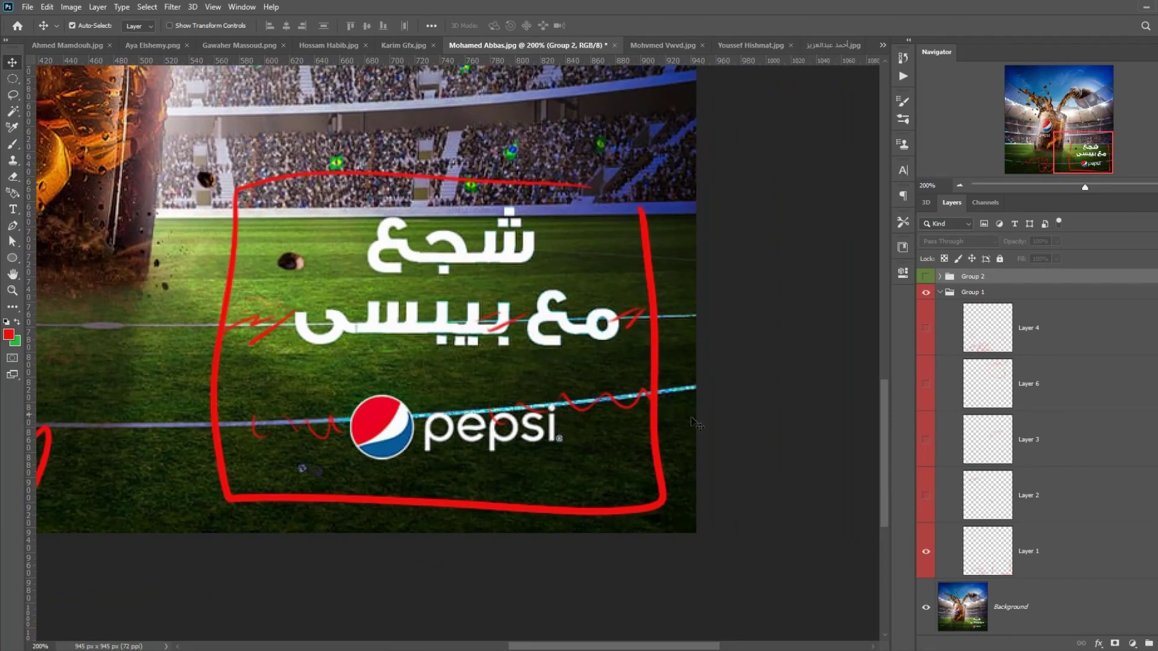
left_click_drag(538, 396, 594, 365)
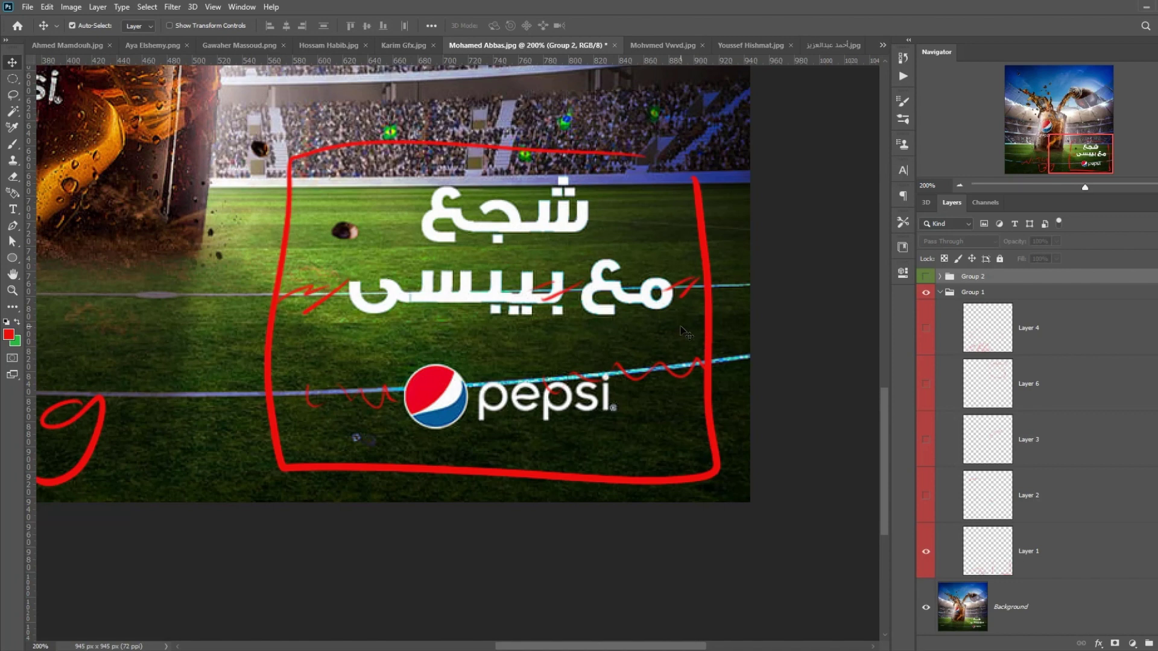
key("ctrl+minus")
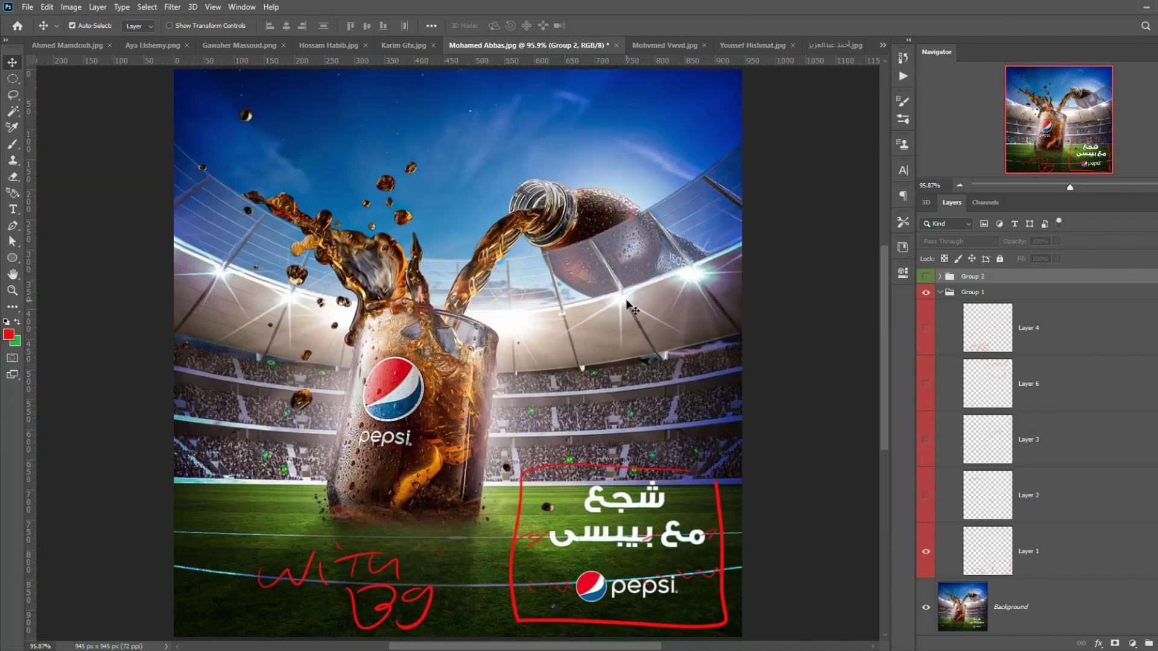
key("ctrl+minus")
key("ctrl+plus")
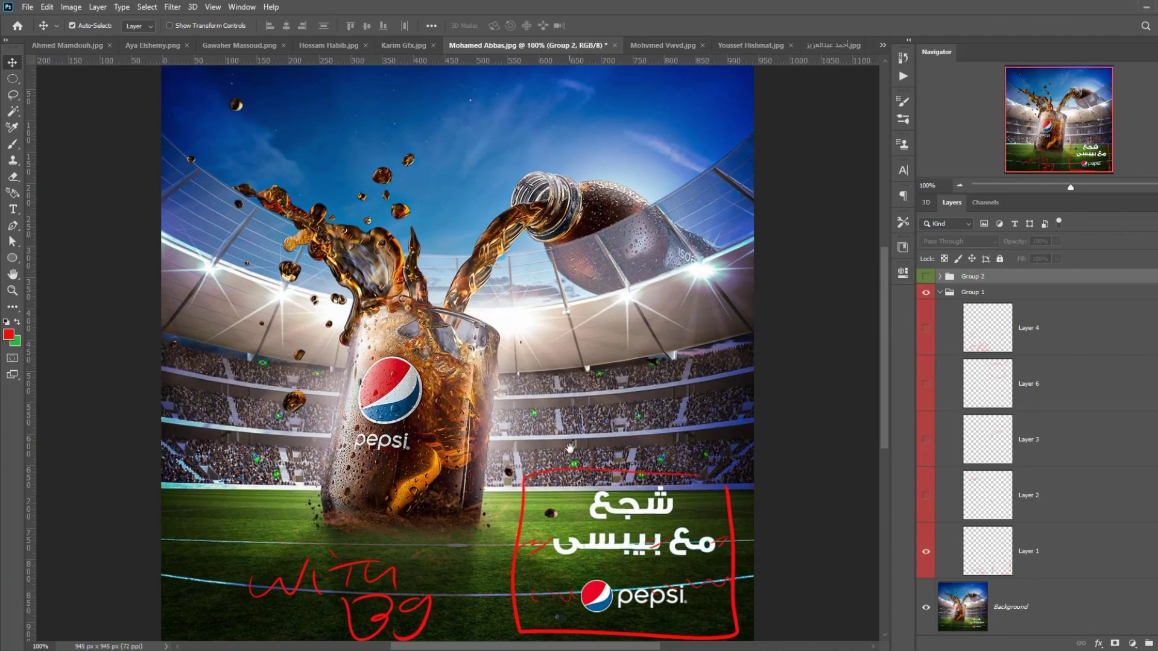
scroll(664, 311, "down", 1)
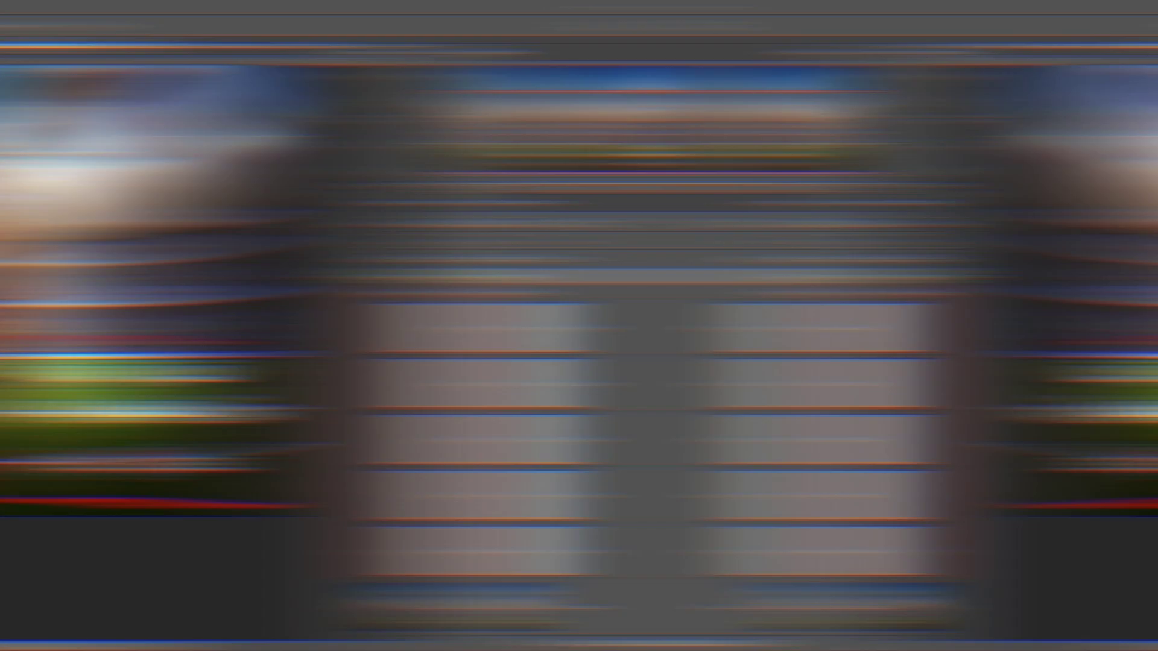
key("ctrl+minus")
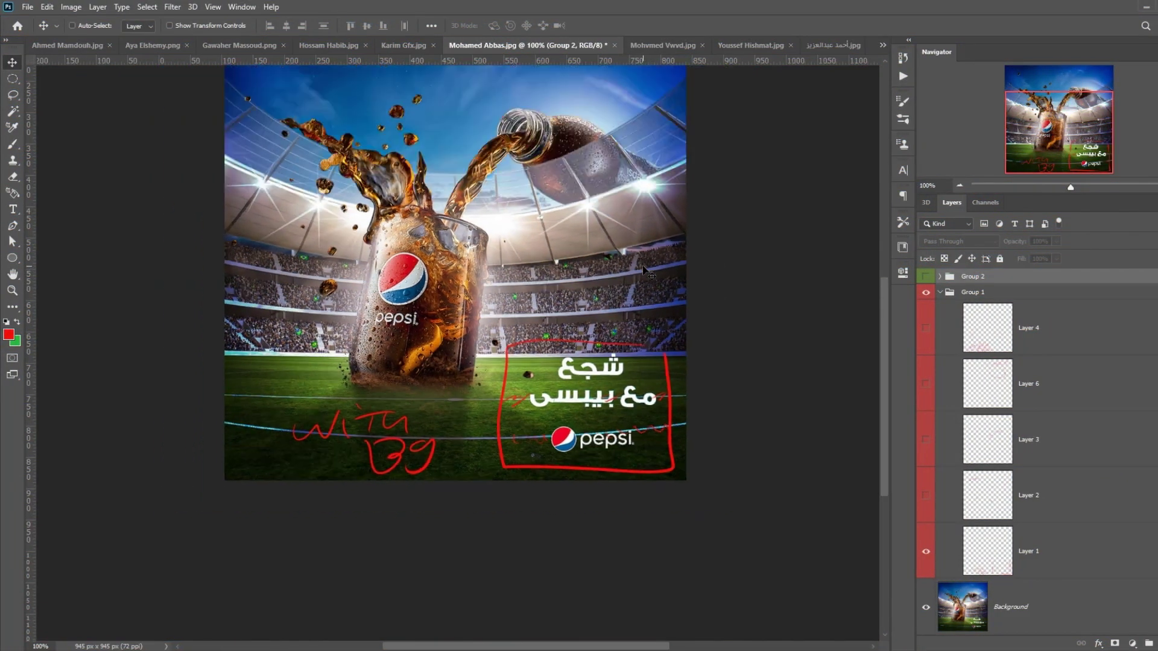
Step: Re-examine at 200% where the pitch lines cross the headline and logo, and return to the 66.67% view
key("ctrl+plus")
key("ctrl+plus")
left_click_drag(689, 447, 403, 251)
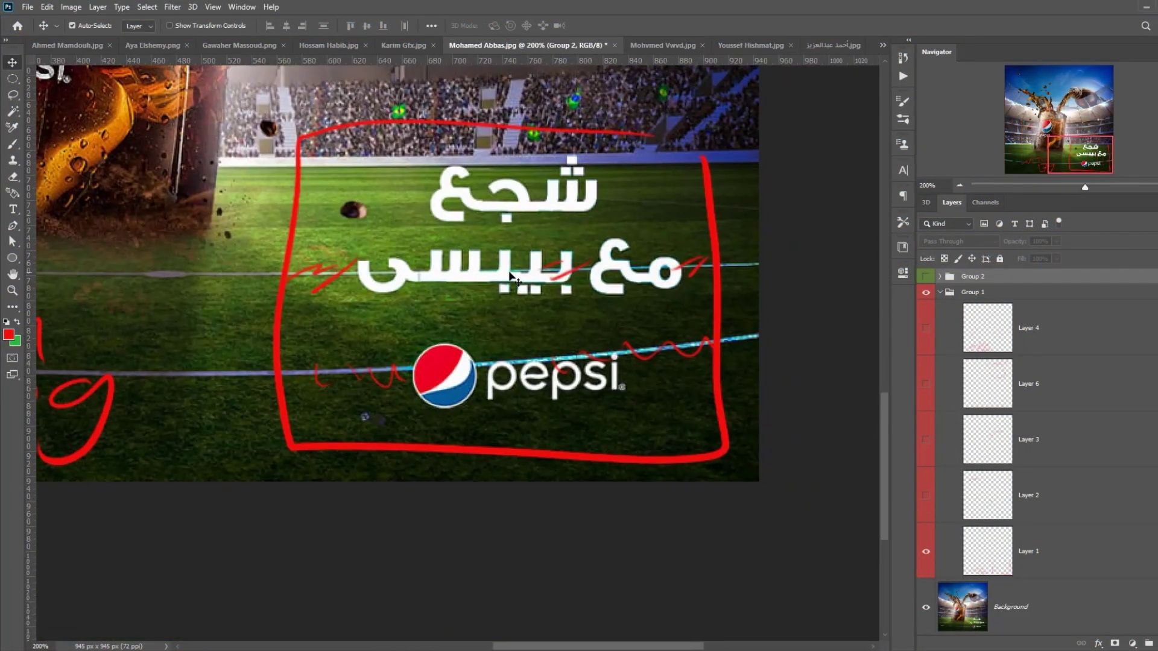
left_click_drag(199, 290, 3, 315)
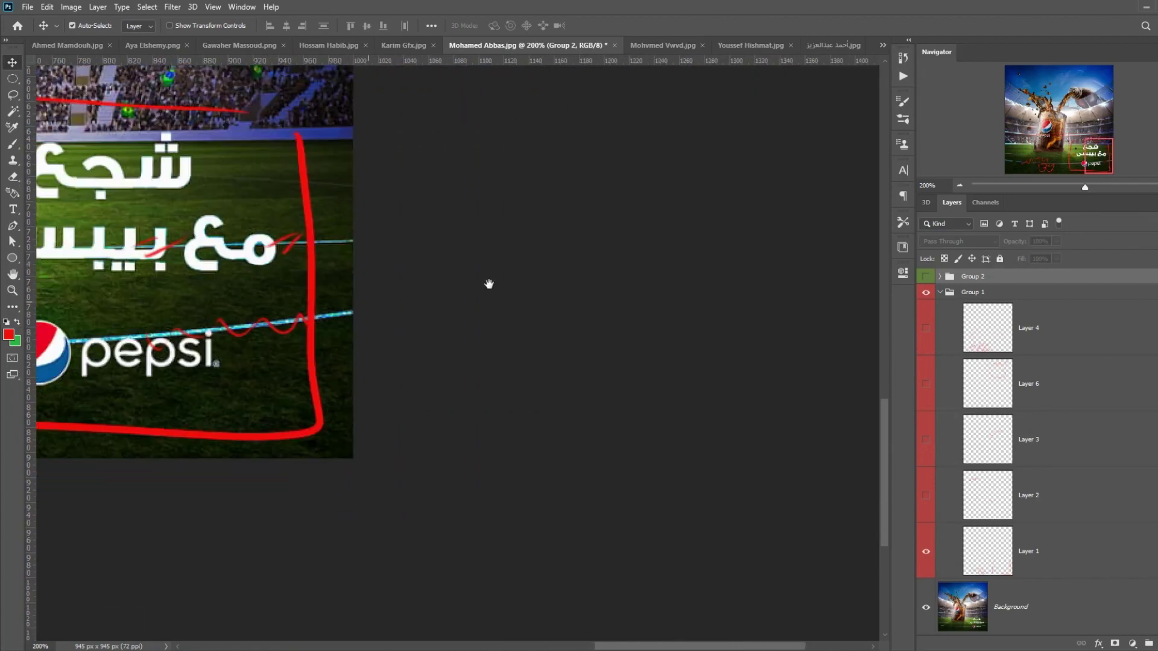
left_click_drag(491, 279, 628, 289)
left_click_drag(439, 331, 544, 394)
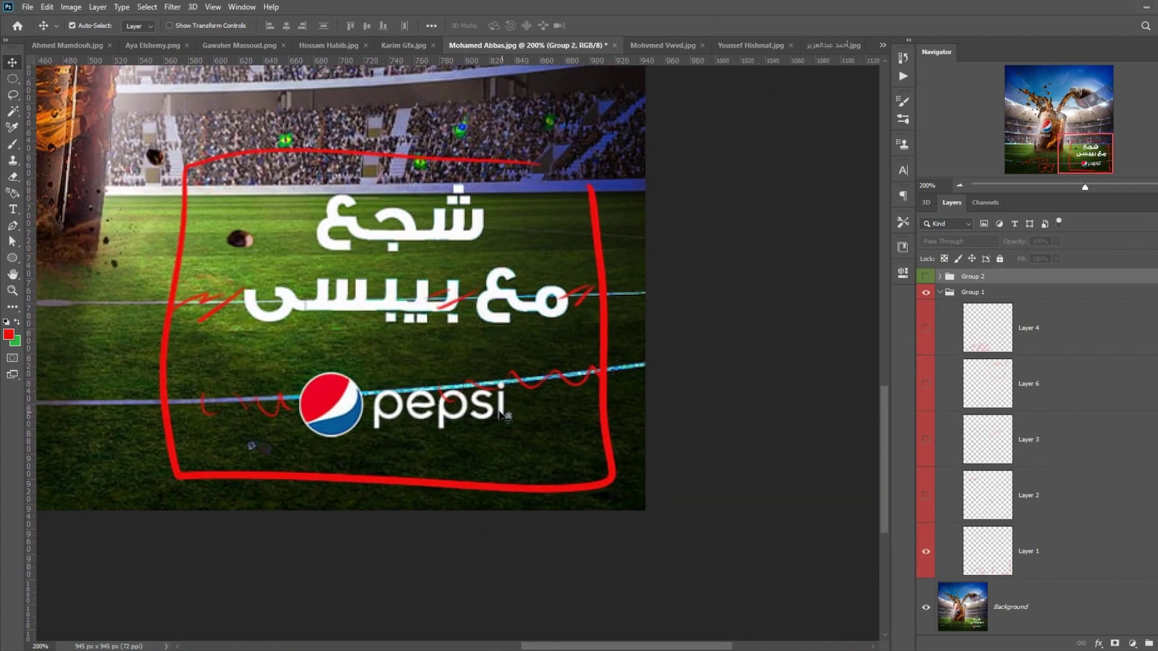
key("ctrl+minus")
key("ctrl+minus")
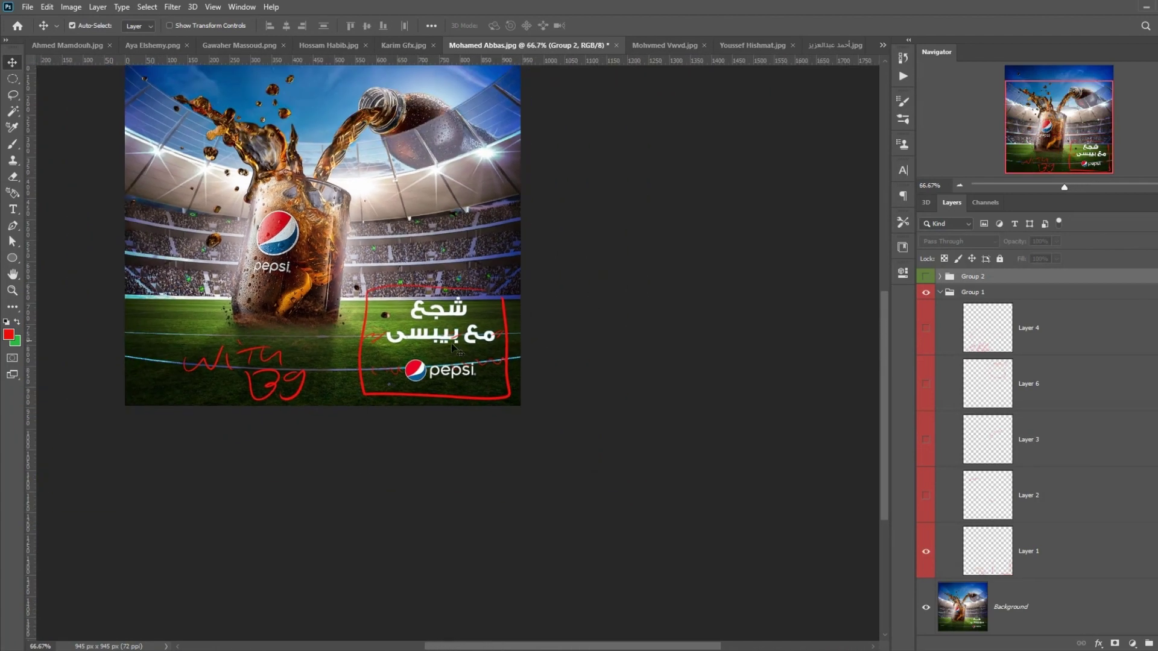
Step: Swap the Layer 1 note for Layer 2 and inspect the arrowed edges on both sides of the glass at 200%
left_click_drag(499, 344, 558, 396)
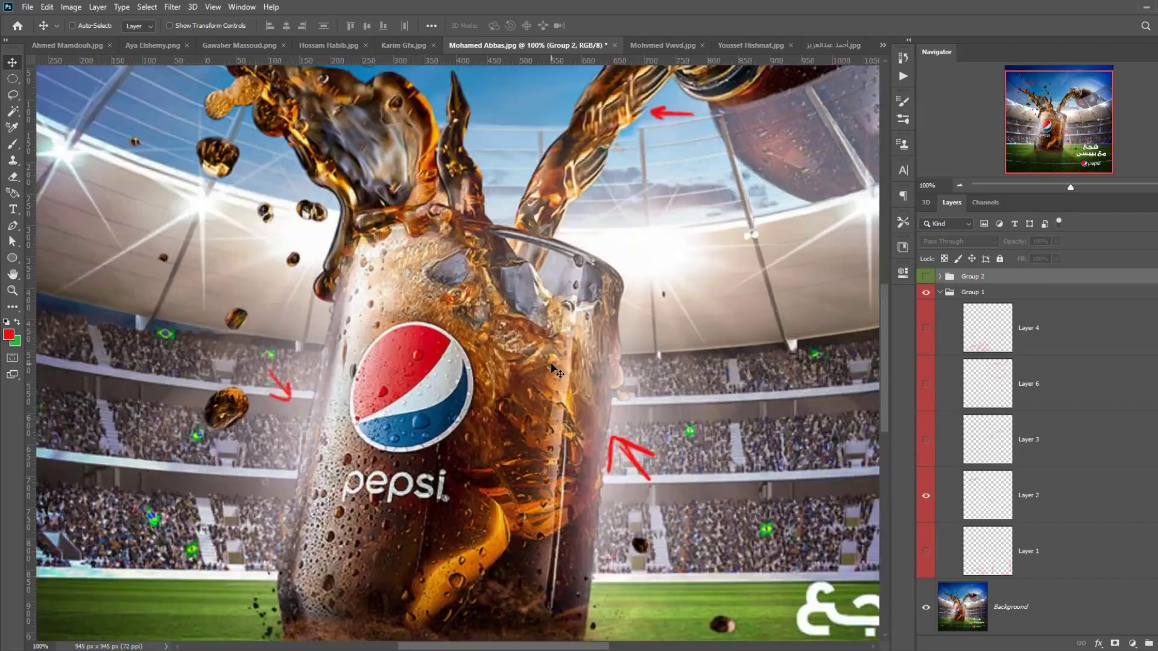
scroll(554, 370, "up", 3)
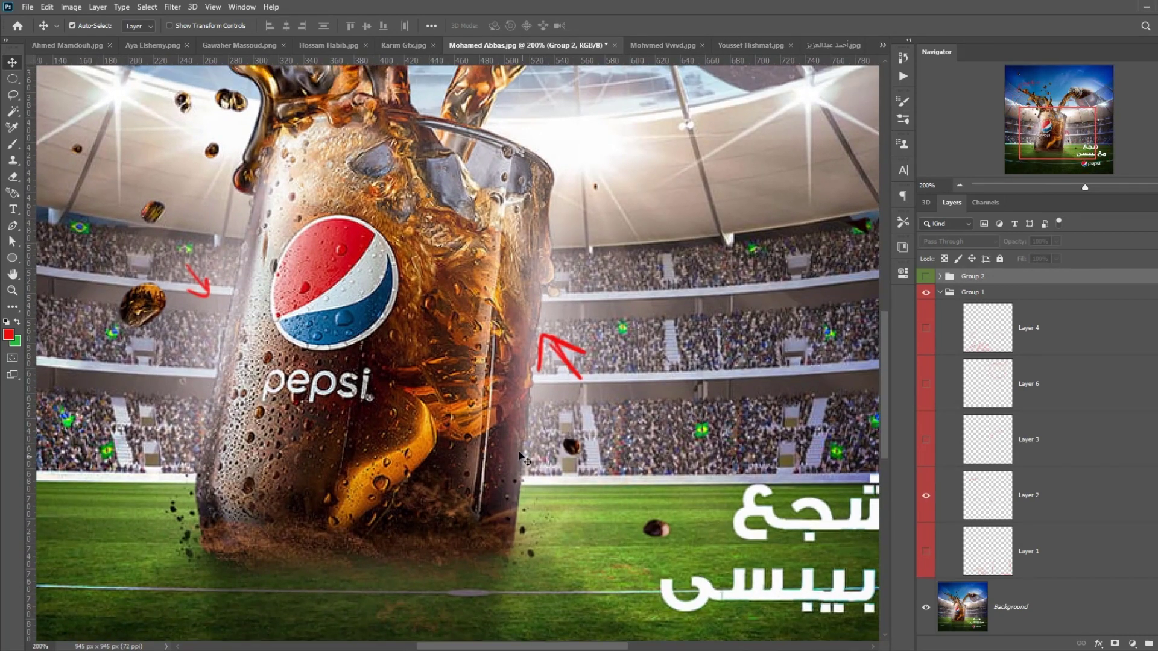
left_click_drag(522, 433, 595, 481)
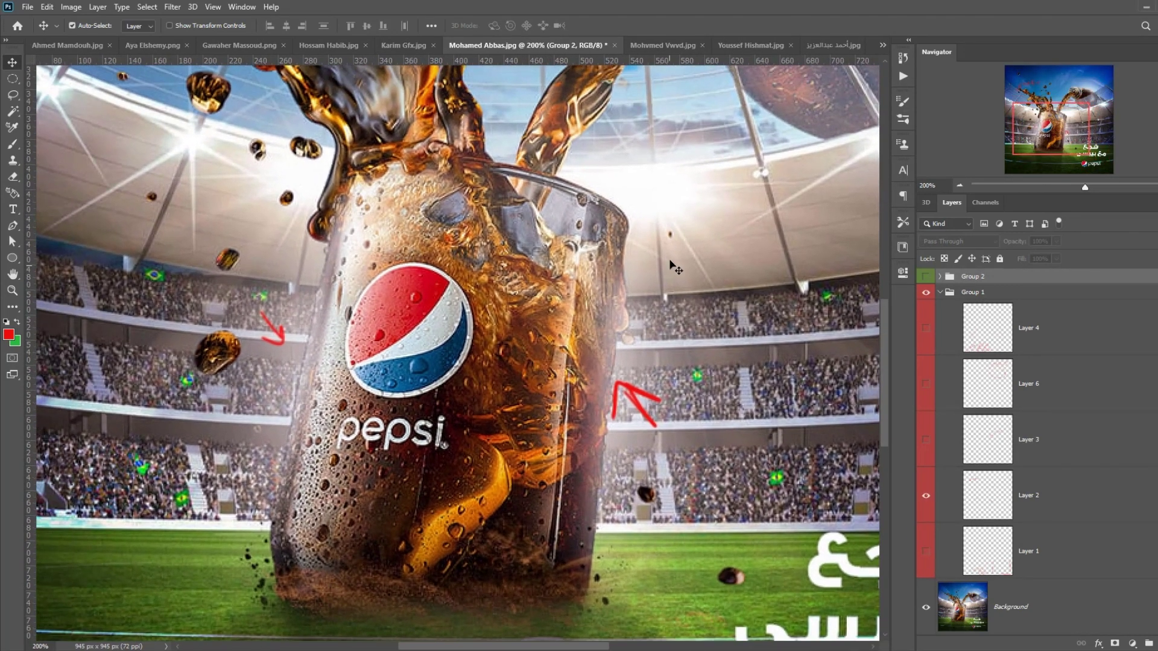
left_click_drag(515, 327, 623, 374)
left_click_drag(456, 487, 502, 428)
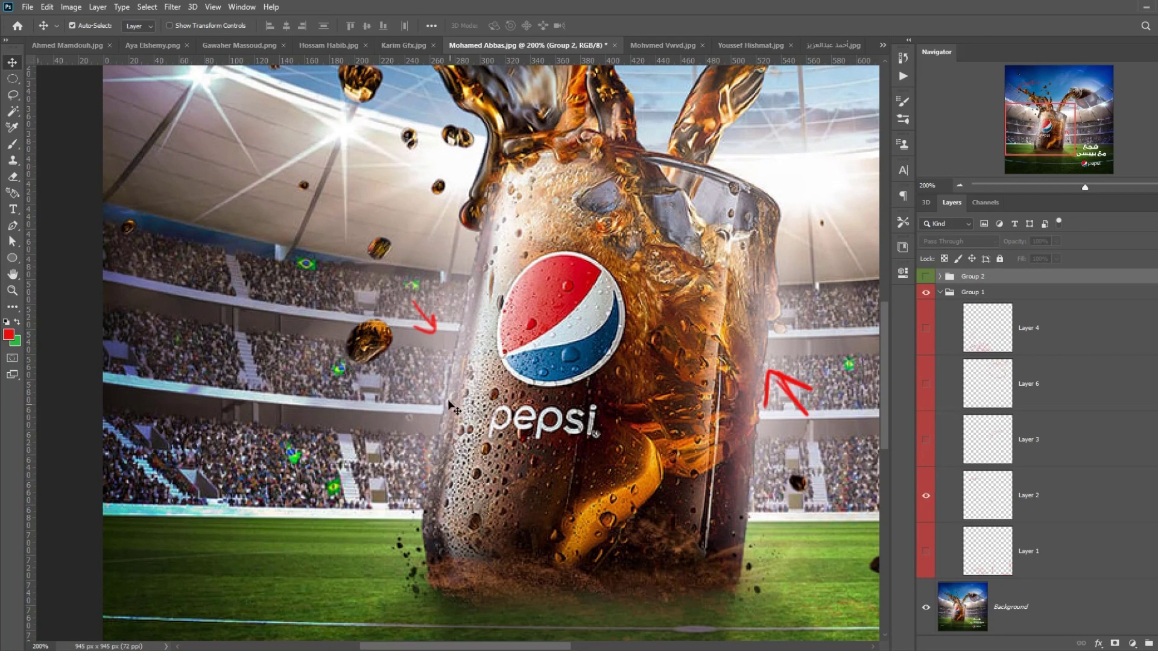
Step: Examine the selection note and the circled tip of the cola splash in the Layer 2 annotation at 200%
left_click_drag(511, 347, 544, 473)
left_click_drag(597, 333, 684, 603)
mouse_move(447, 218)
left_mouse_down()
mouse_move(553, 367)
mouse_move(547, 347)
left_mouse_up()
left_click_drag(499, 462, 486, 403)
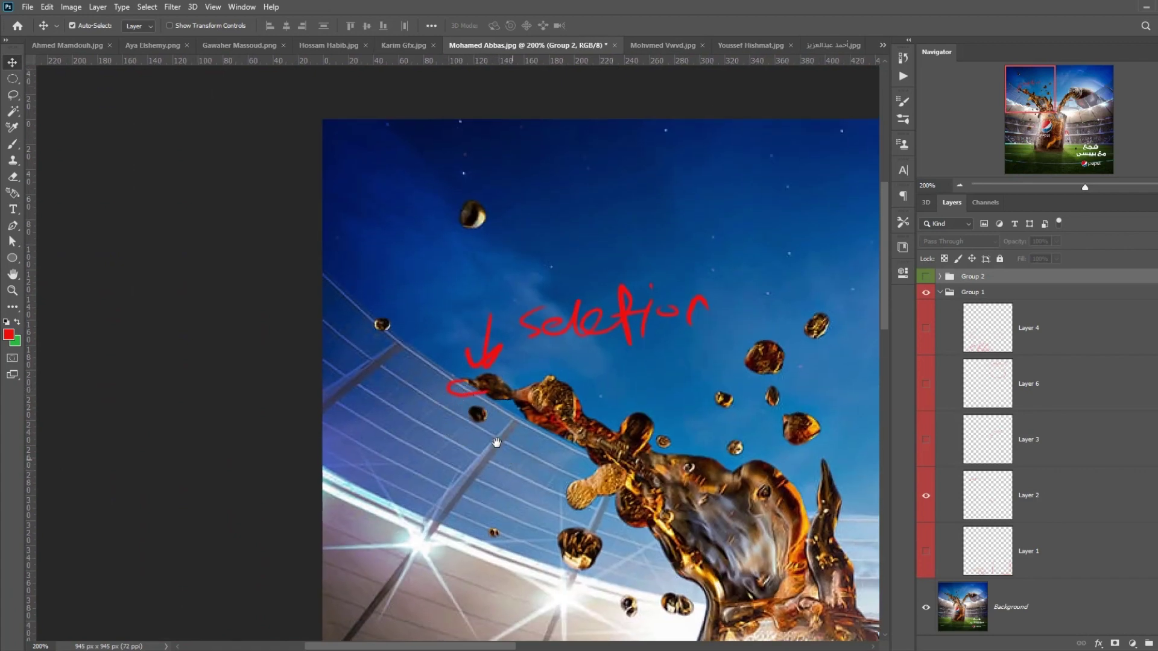
left_click_drag(497, 442, 452, 348)
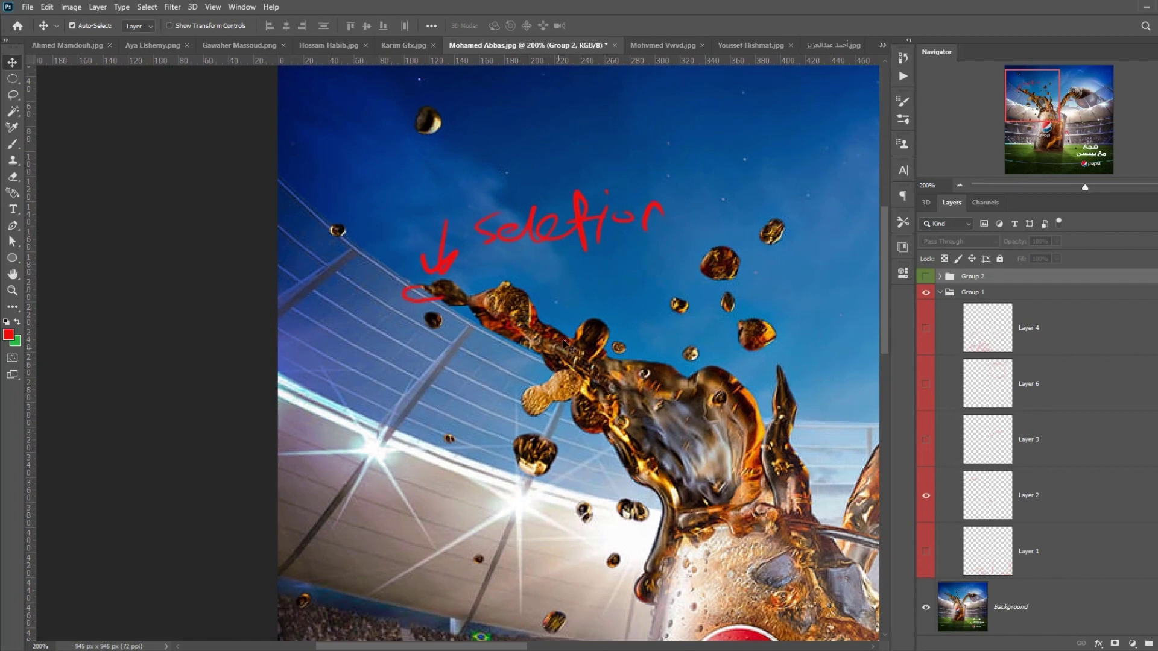
Step: Swap the Layer 2 note for Layer 3 and inspect the light note between the stadium glow and the bottle at 200%
key("ctrl+minus")
key("ctrl+minus")
left_click_drag(544, 399, 510, 377)
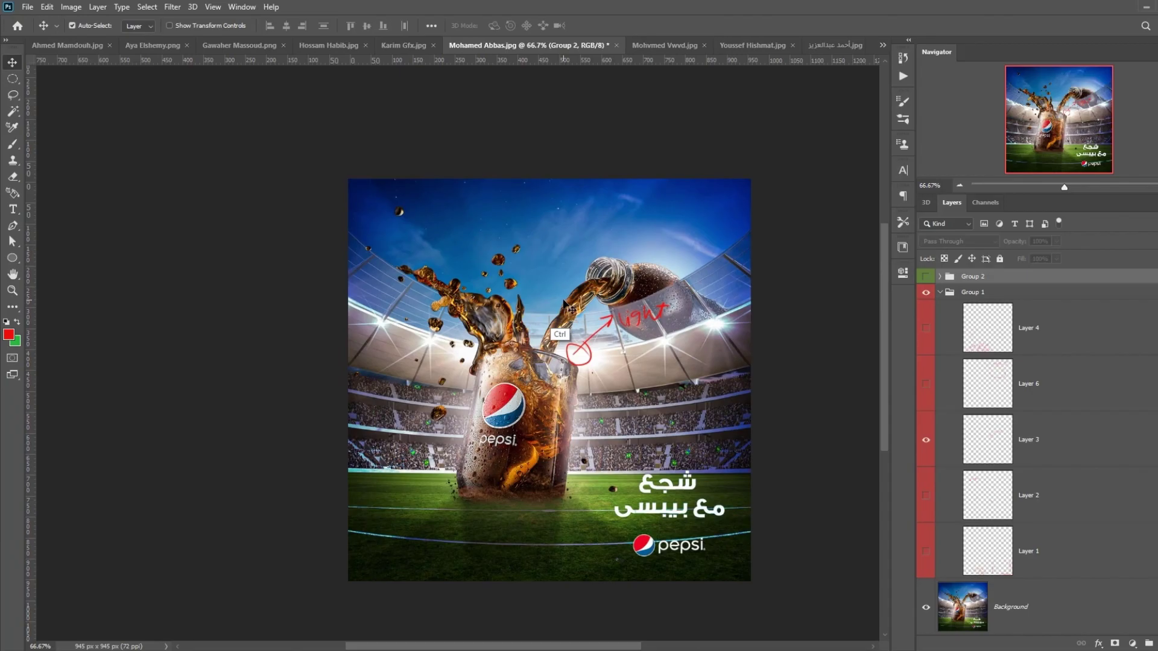
scroll(564, 308, "up", 4)
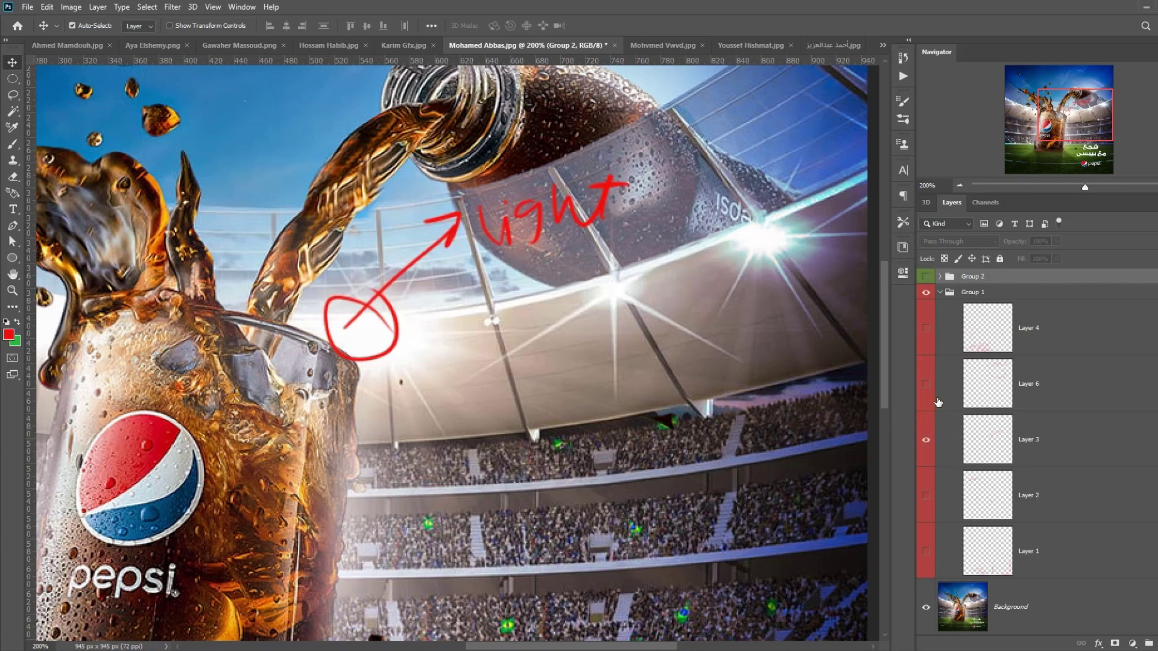
key("ctrl+minus")
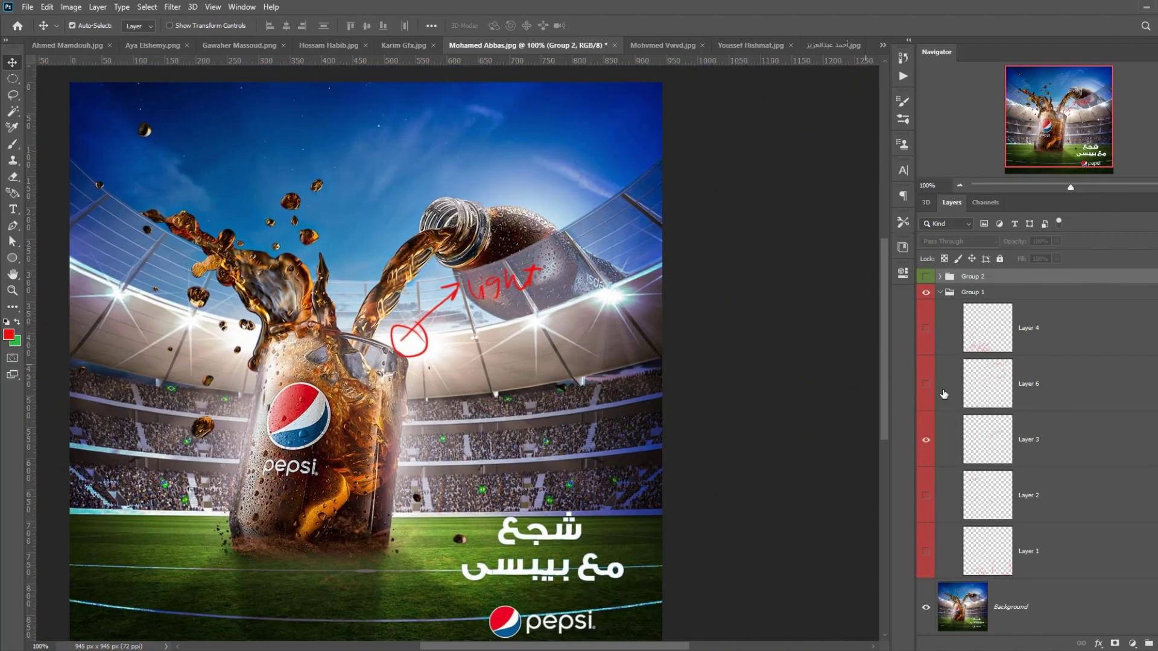
Step: Hide Layer 3, show the Layer 6 scaling note around the bottle, and view the whole poster at 66.67%
left_click(927, 438)
left_click(926, 384)
key("ctrl+minus")
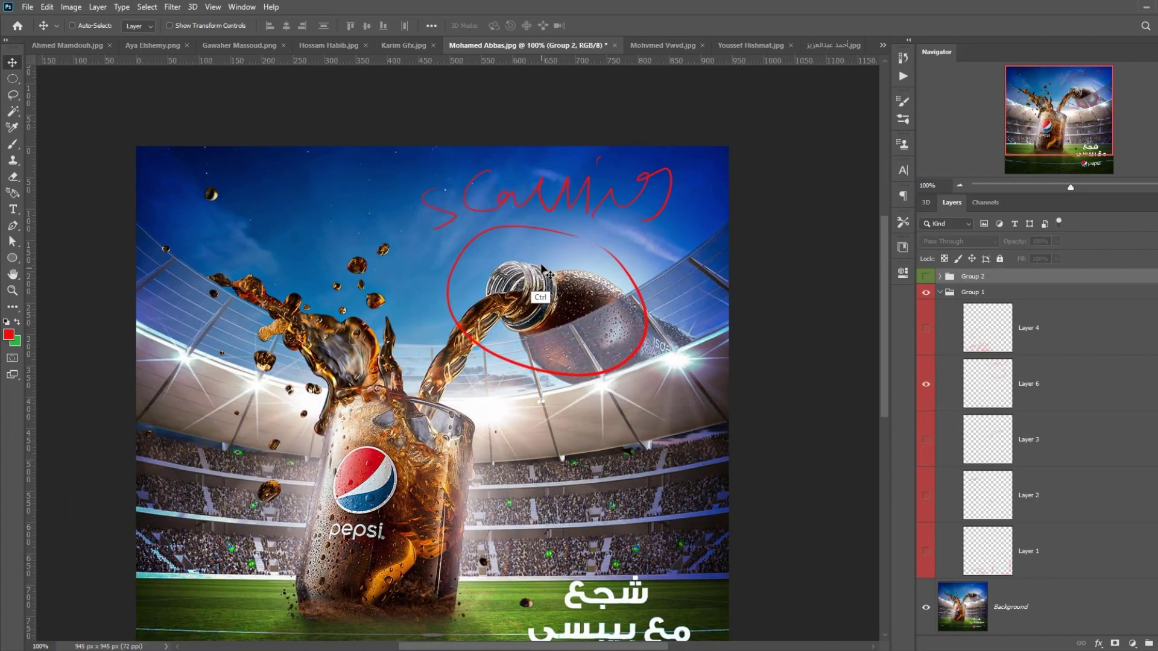
key("ctrl")
left_click_drag(523, 349, 453, 310)
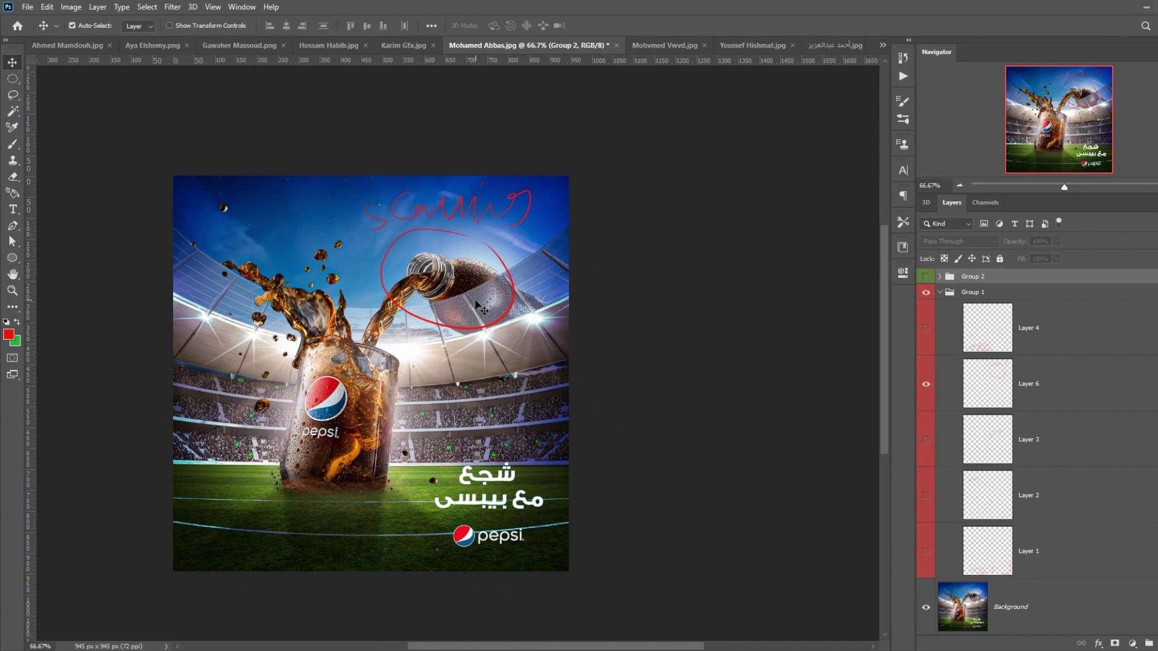
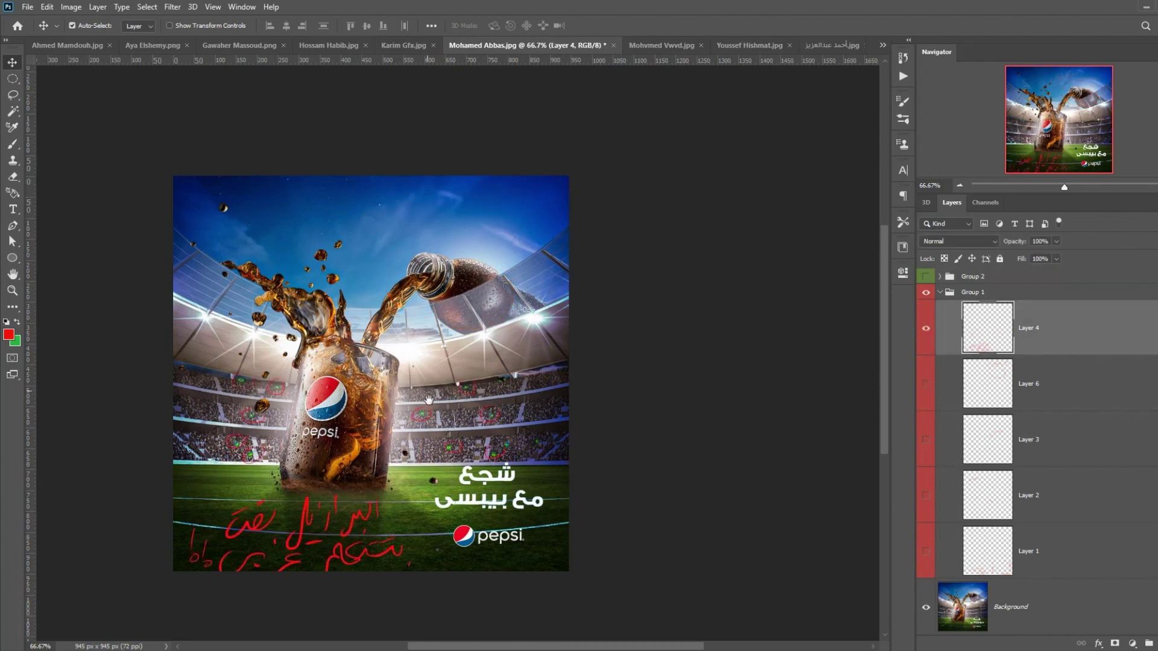
Step: Swap the Layer 6 note for Layer 4 and inspect the handwritten Arabic note on the grass at 200%
left_click_drag(510, 360, 562, 308)
key("ctrl+plus")
key("ctrl+plus")
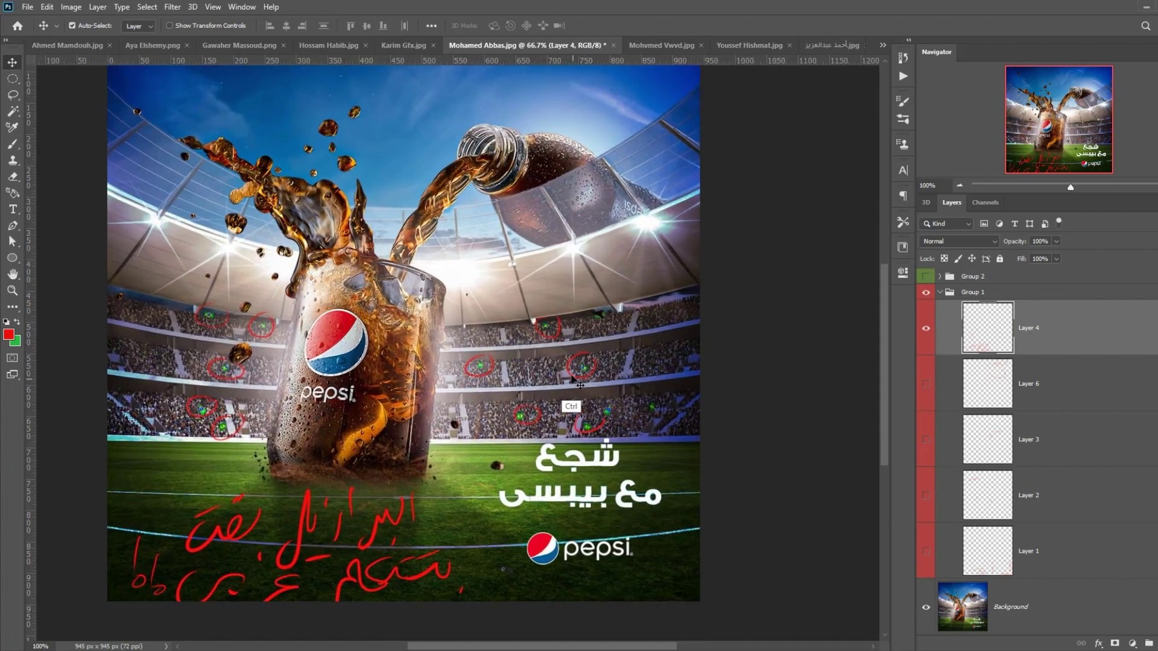
left_click_drag(680, 518, 533, 336)
left_click_drag(526, 354, 610, 351)
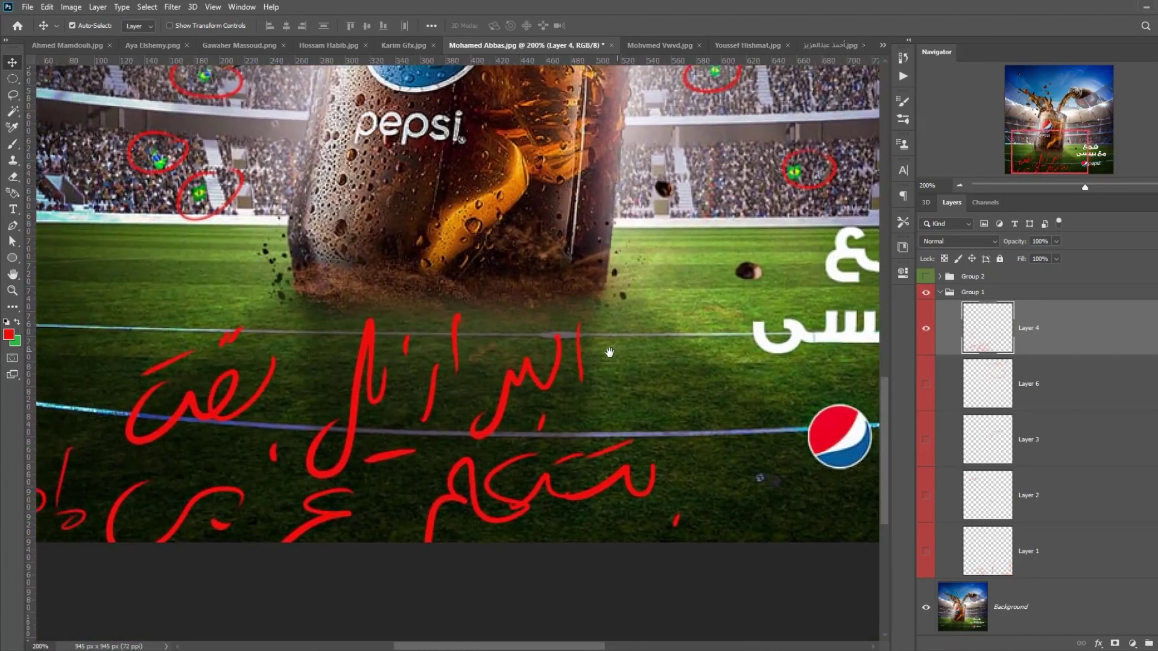
left_click_drag(489, 318, 543, 295)
Step: Examine the circled flags in the stands on both sides of the glass at 200%, and return to the whole poster at 66.67%
left_click_drag(723, 274, 684, 542)
left_click_drag(395, 217, 416, 286)
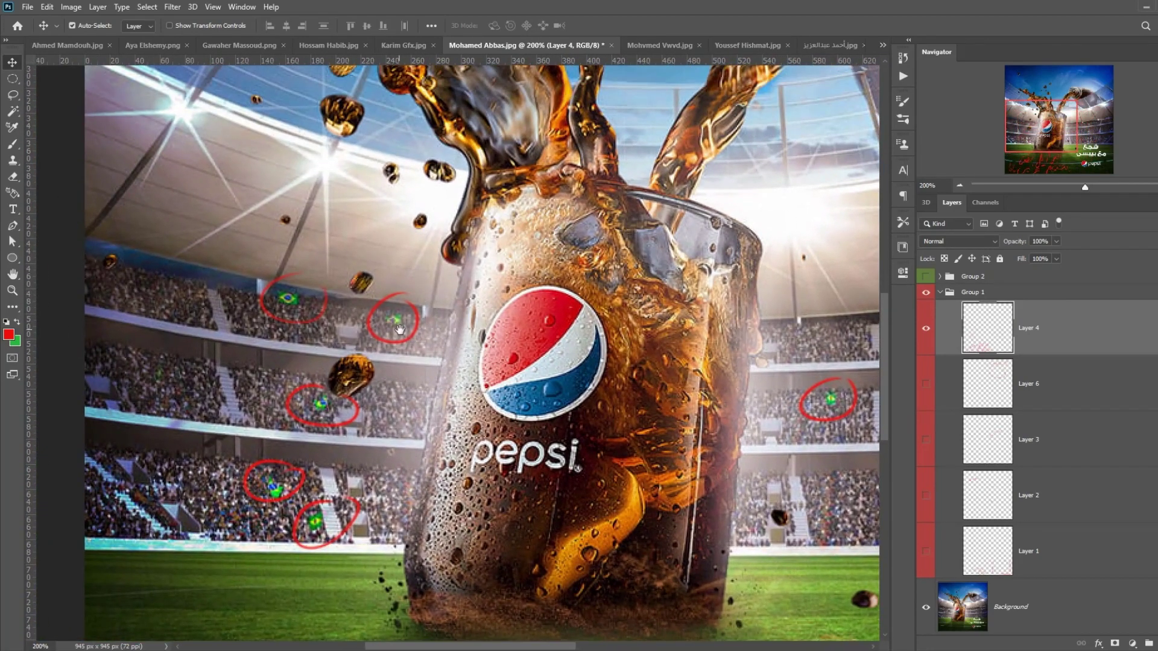
left_click_drag(414, 326, 350, 346)
left_click_drag(386, 416, 339, 404)
left_click_drag(450, 405, 451, 405)
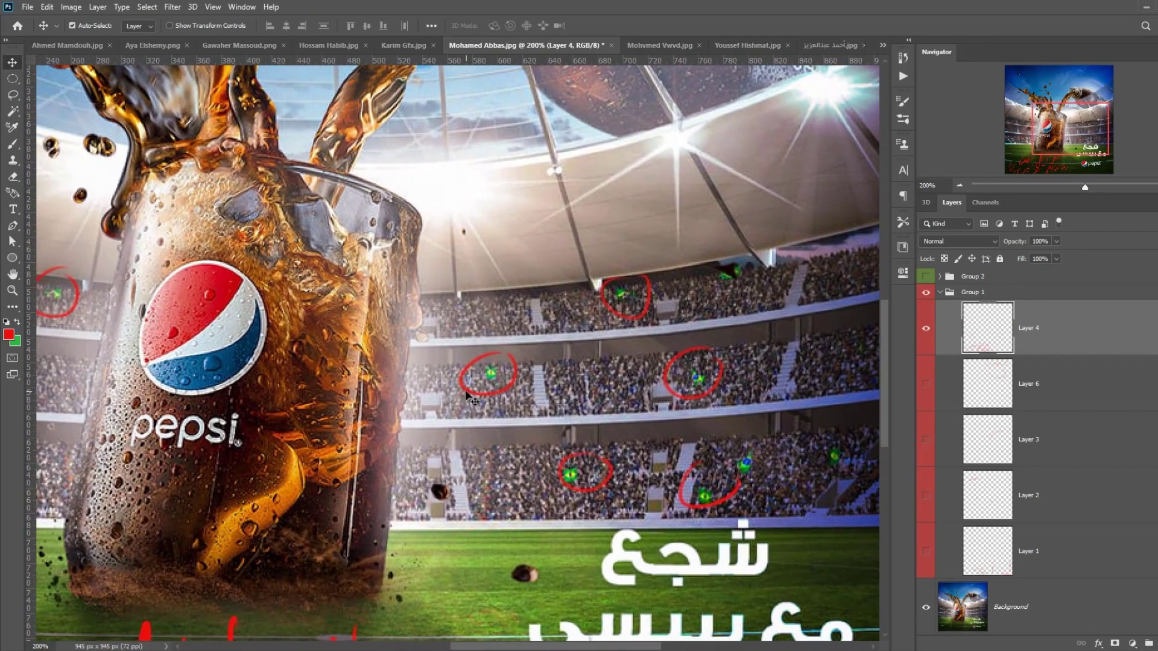
key("ctrl+minus")
key("ctrl+minus")
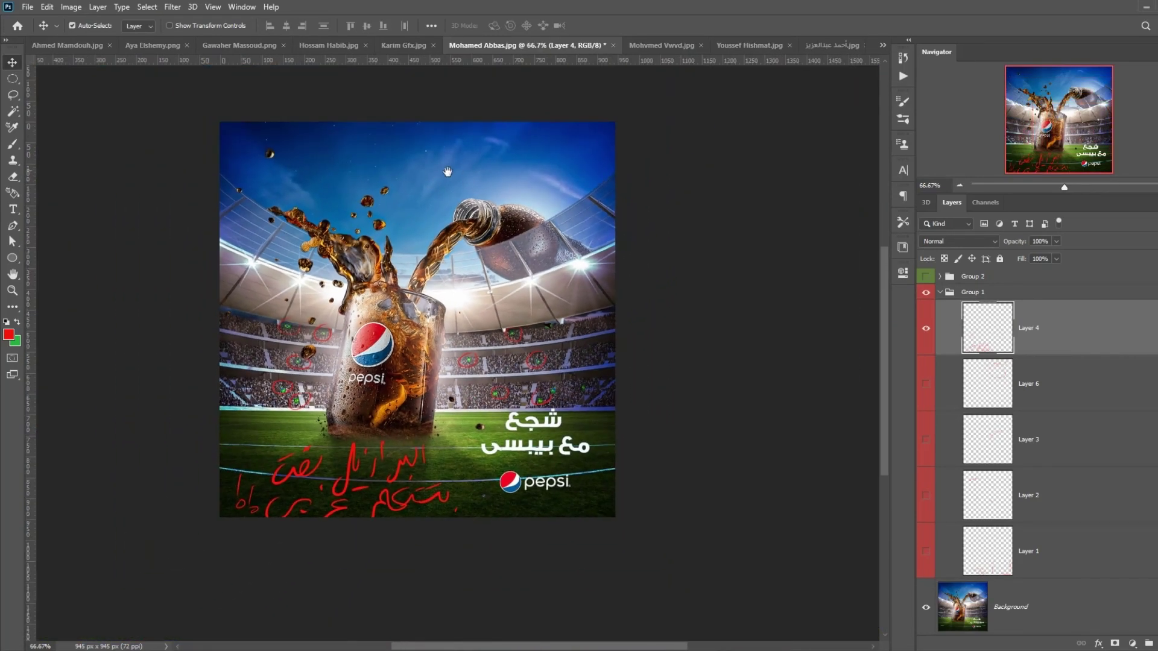
scroll(458, 296, "down", 2)
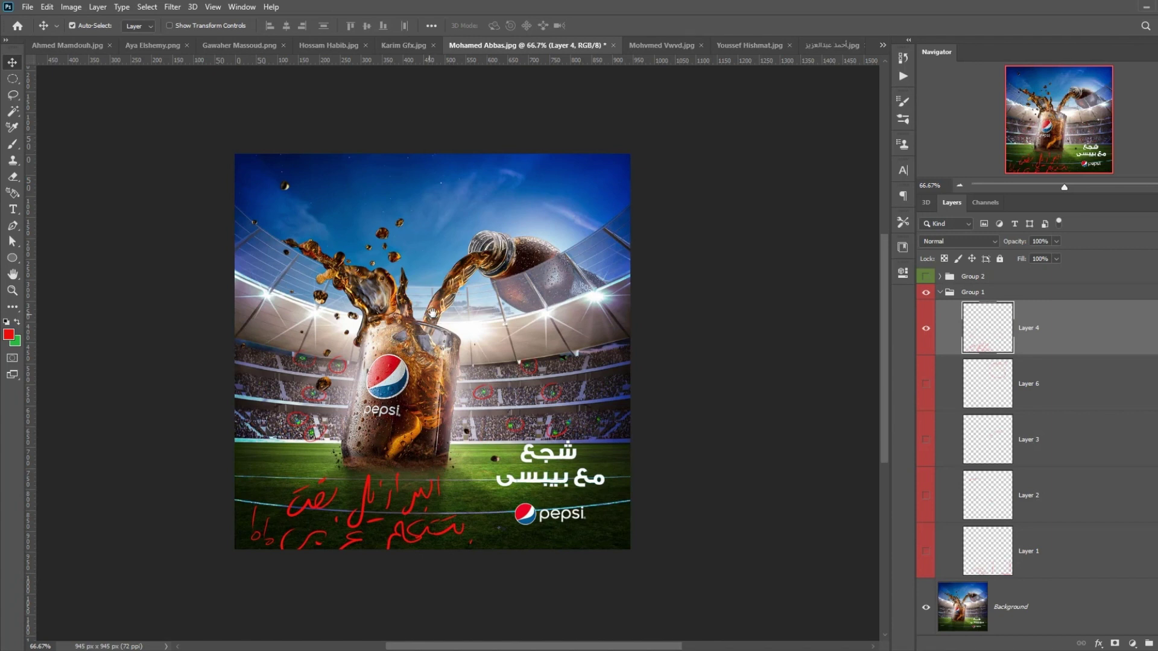
left_click_drag(489, 310, 481, 327)
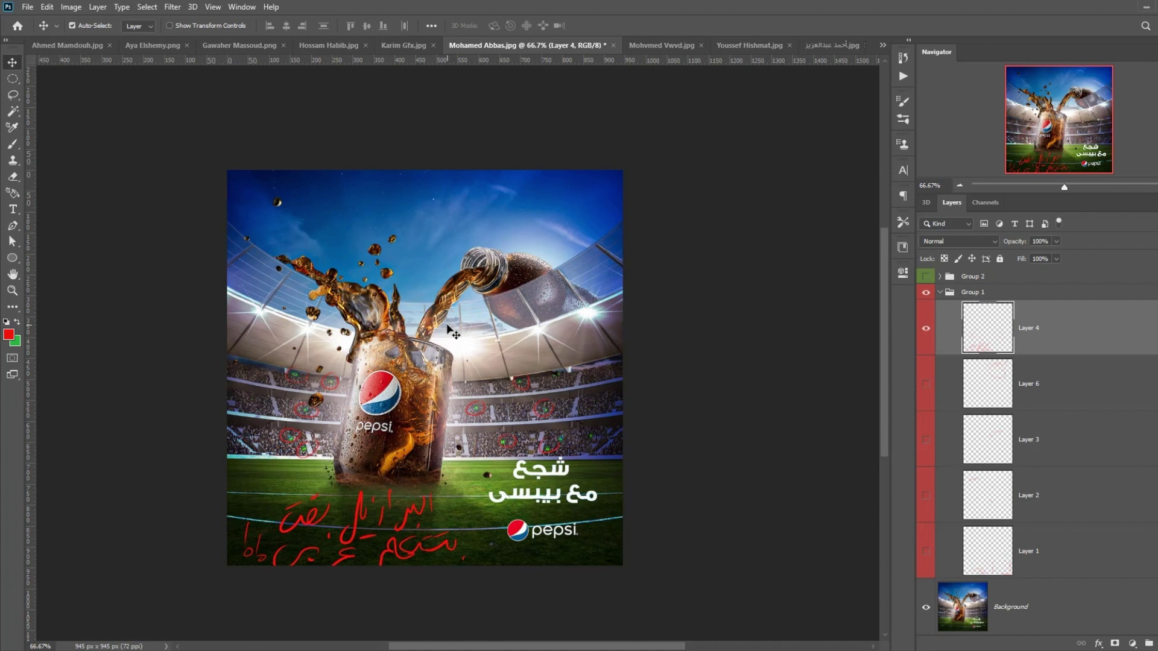
Step: Hide the red Group 1 notes, show the green Group 2 notes, and isolate the Layer 9 mood note
left_click(939, 292)
left_click(925, 277)
left_click(926, 292)
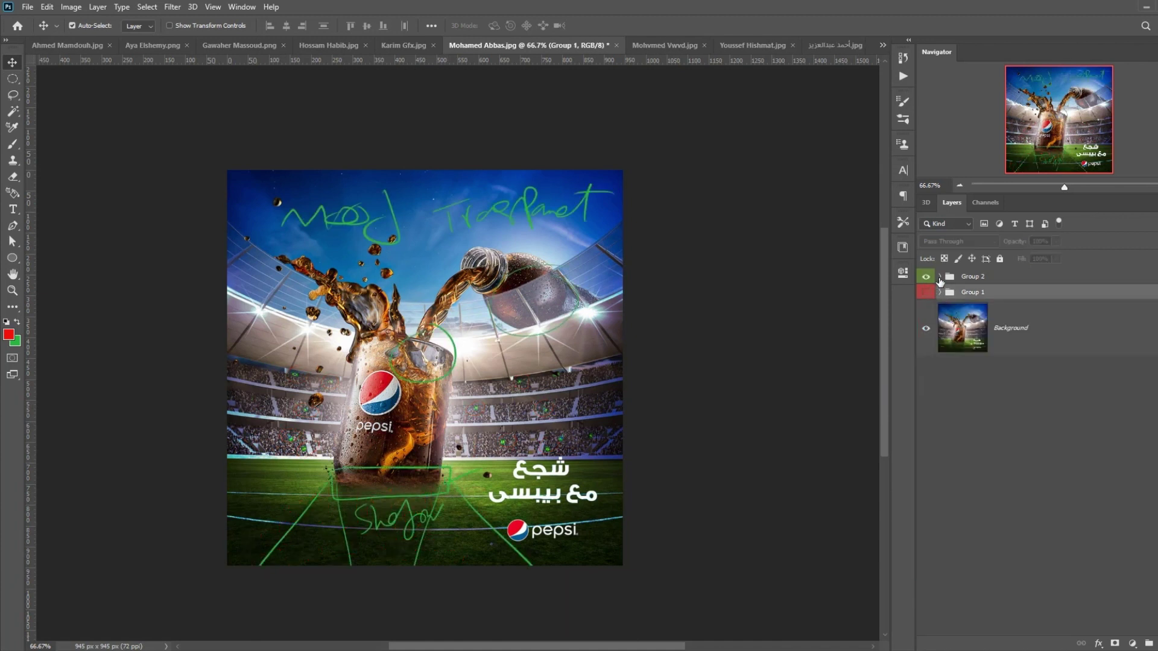
left_click(939, 277)
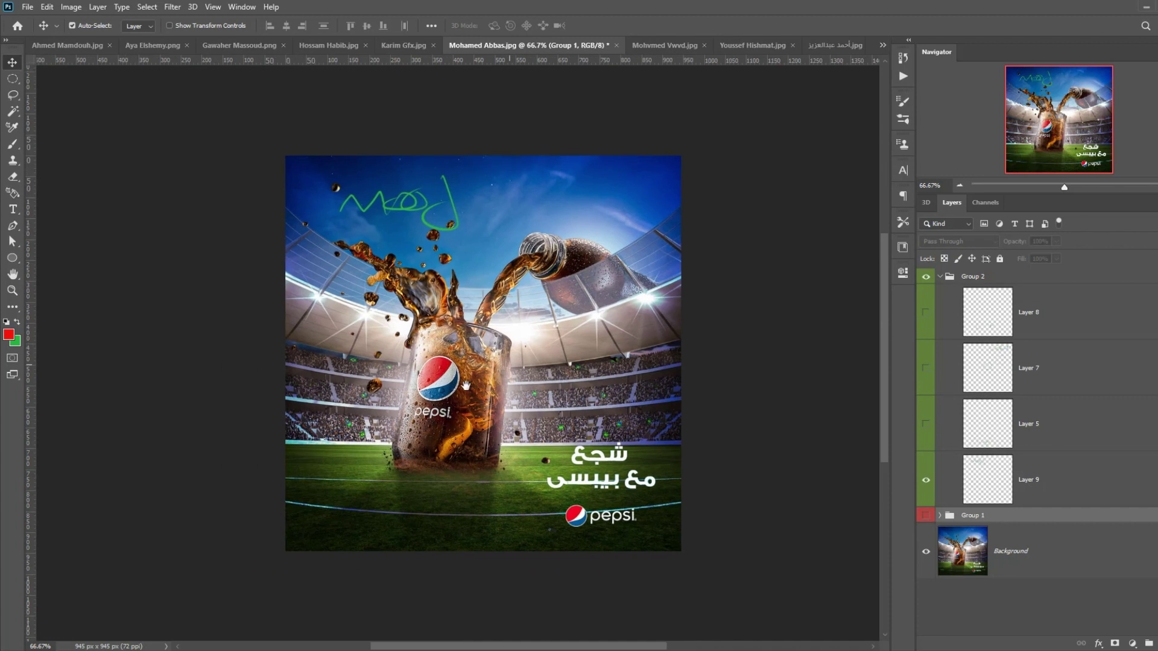
left_click_drag(482, 375, 471, 382)
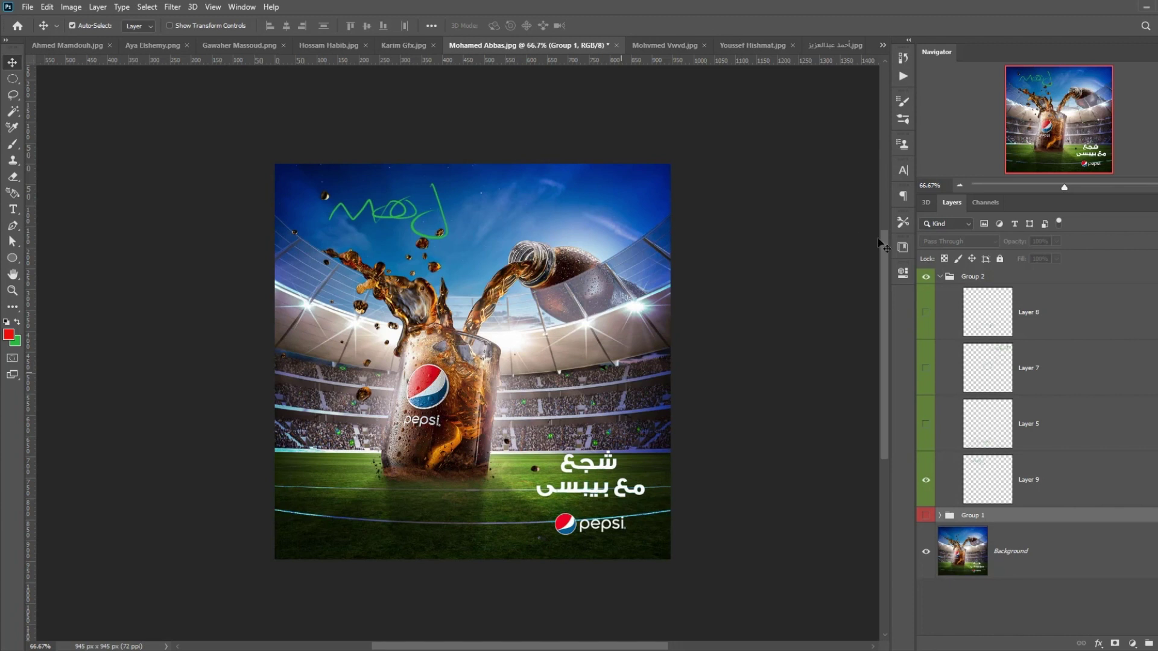
Step: Swap the Layer 9 mood note for the Layer 5 shadow note below the glass
left_click(927, 481)
left_click(926, 424)
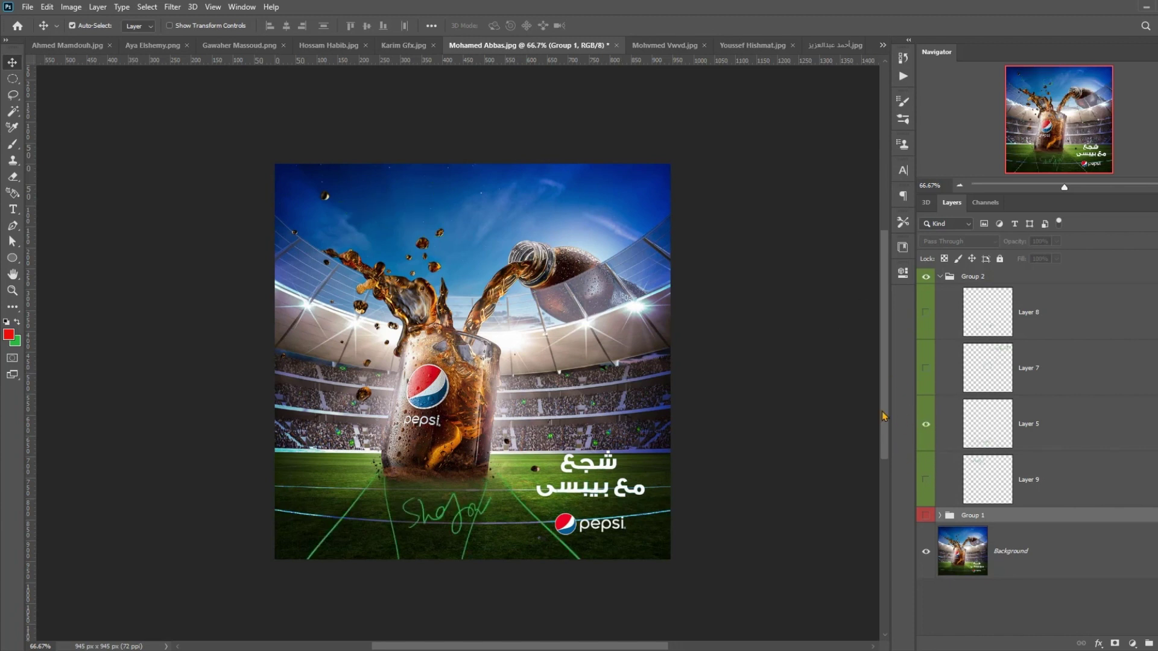
left_click_drag(497, 465, 507, 433)
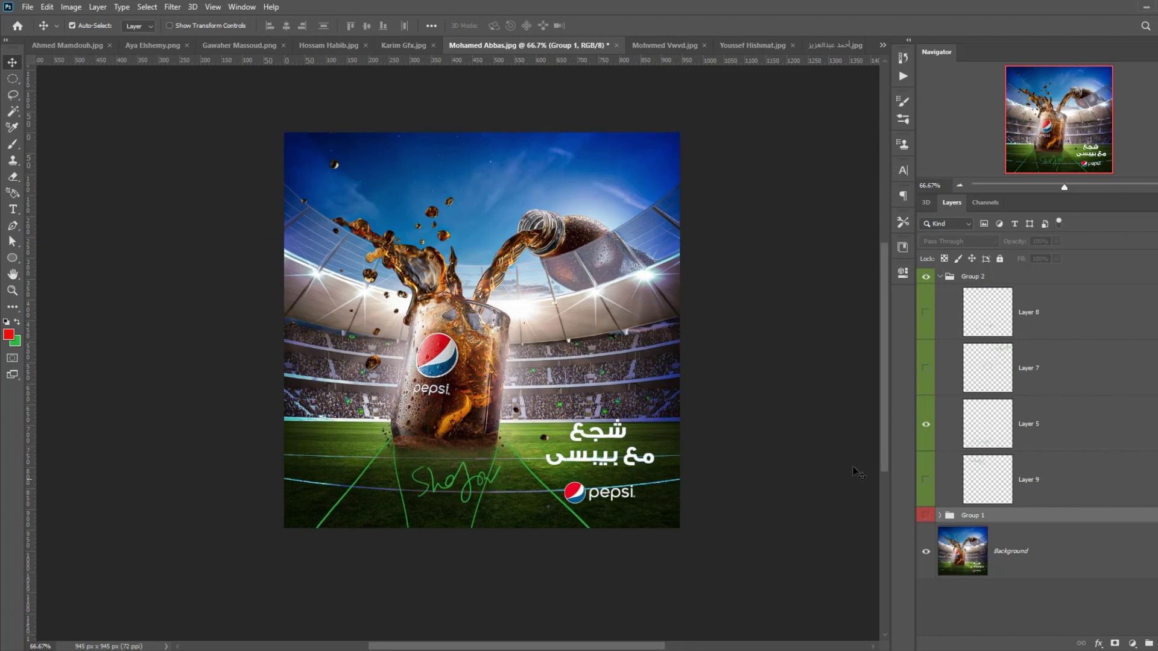
Step: Swap the shadow note for the Layer 7 transparency note and inspect the circled glass rim and bottle at 200%
left_click(918, 425)
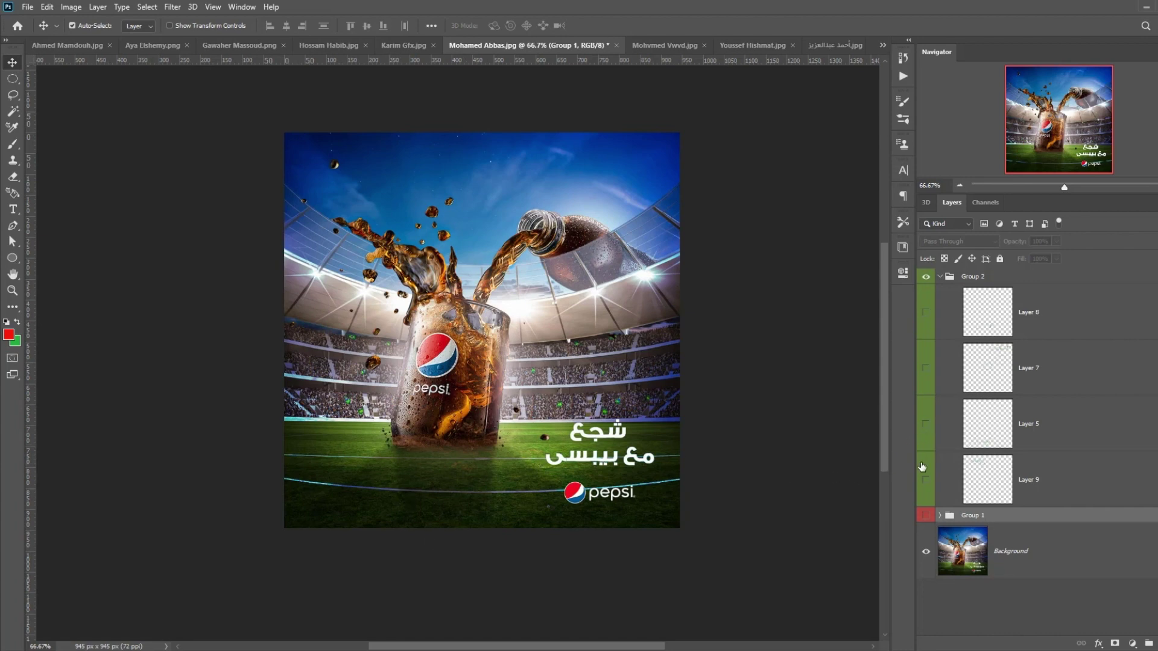
left_click(926, 380)
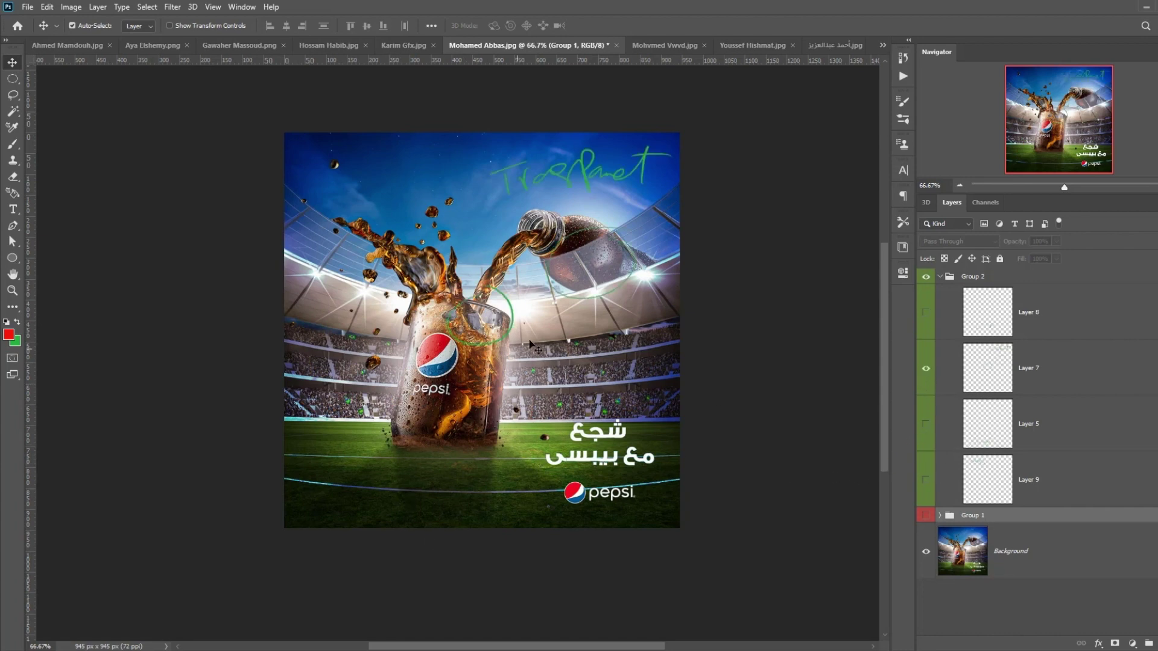
left_click_drag(614, 280, 535, 331)
key("ctrl+plus")
key("ctrl+plus")
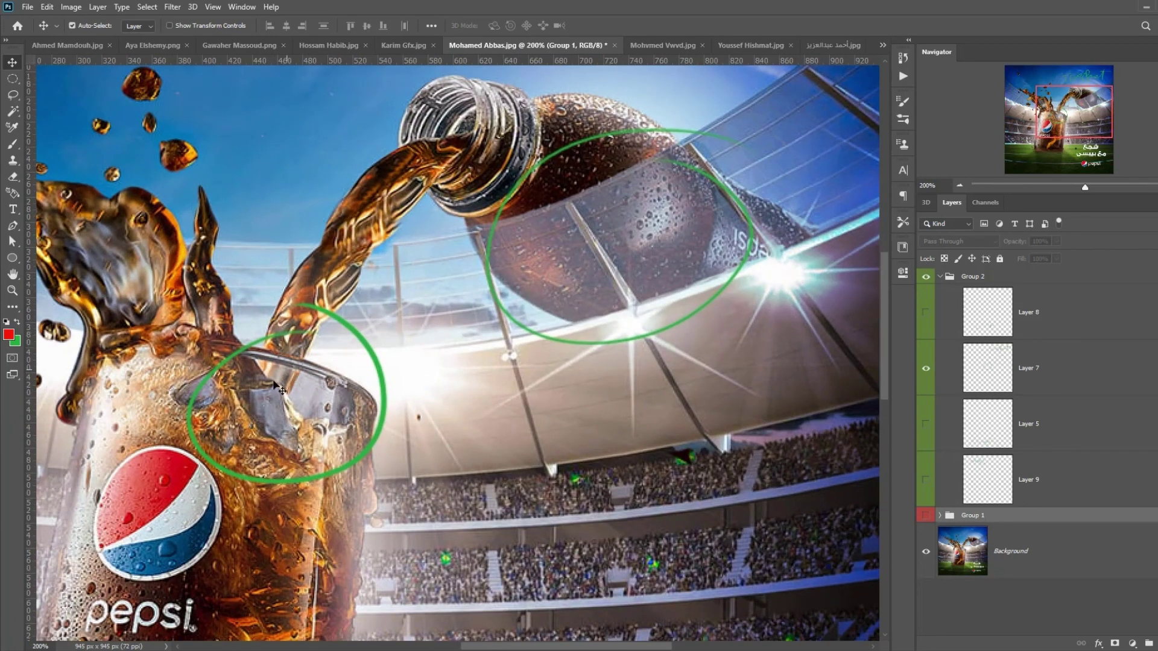
scroll(545, 329, "up", 3)
scroll(545, 329, "right", 3)
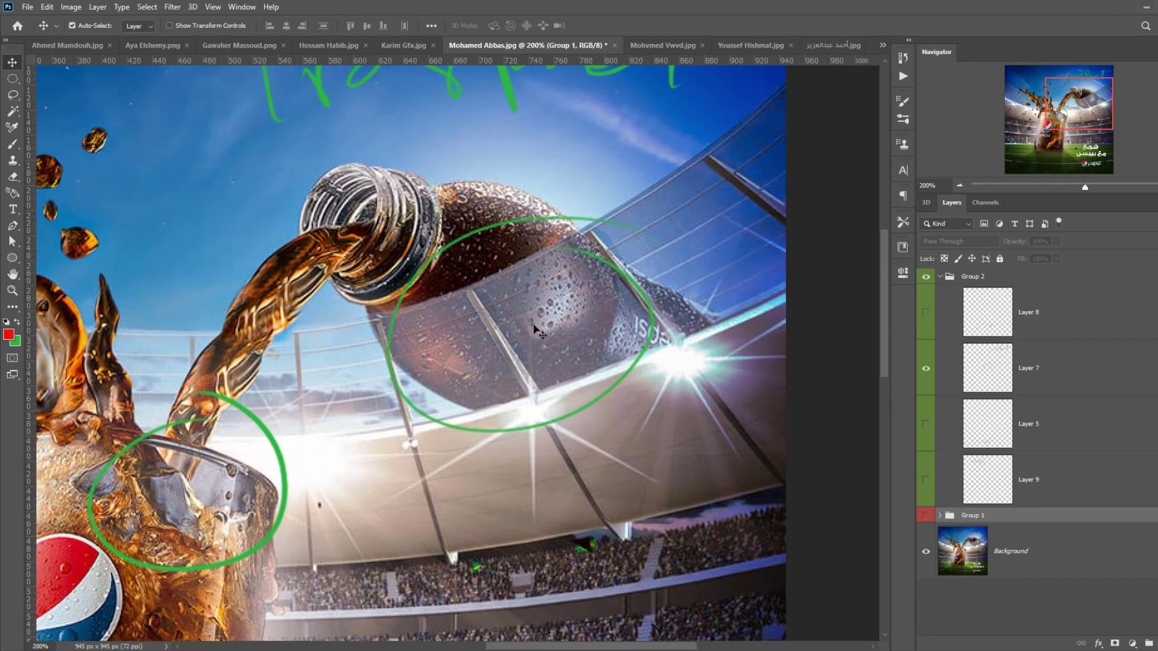
Step: Examine the circled bottle behind the stadium roof at 400%, and return to the whole poster
left_click_drag(595, 279, 547, 316)
key("ctrl+plus")
key("ctrl+plus")
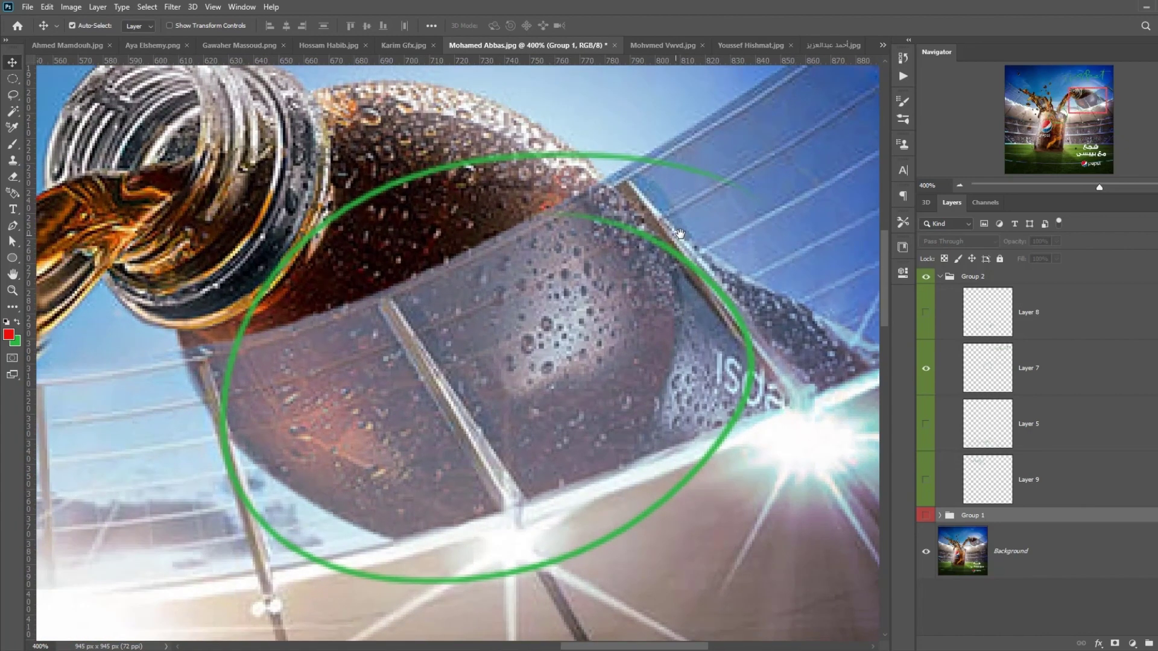
left_click_drag(680, 233, 610, 286)
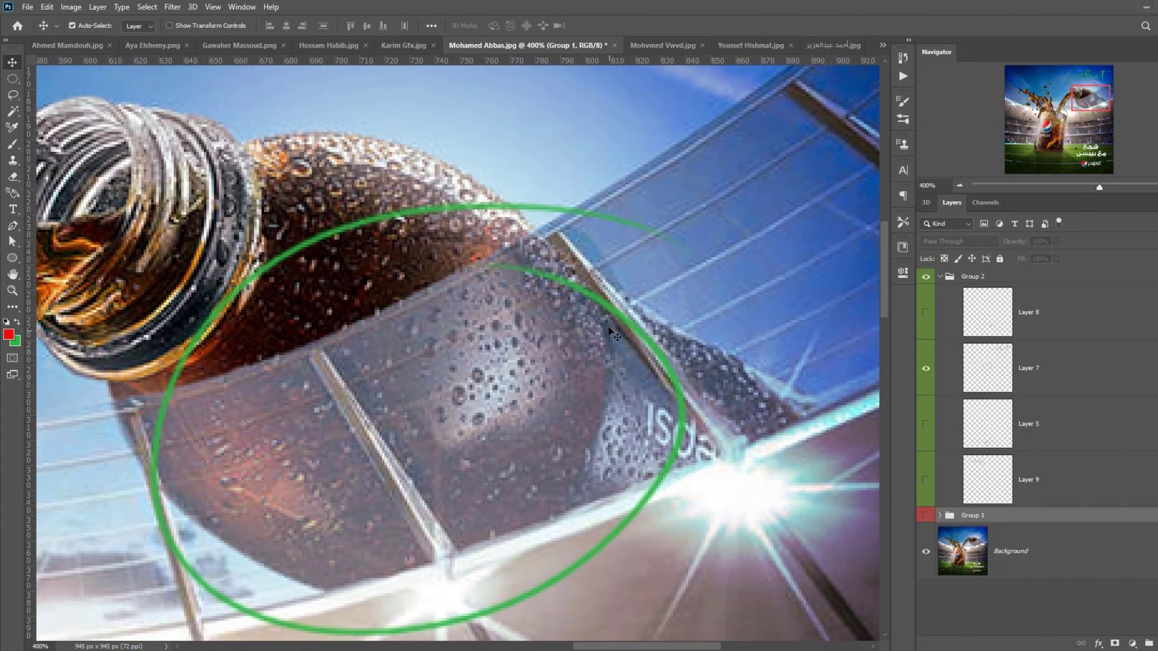
scroll(612, 334, "down", 3)
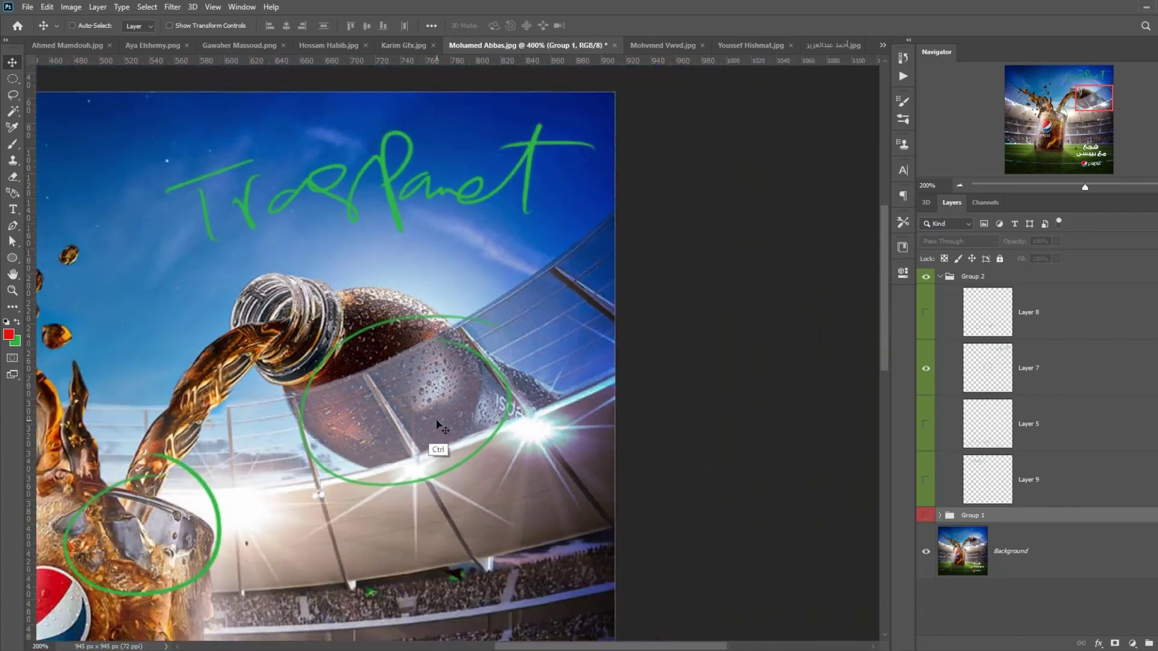
key("ctrl+minus")
key("ctrl+minus")
Step: Swap the Layer 7 note for Layer 8 and inspect the boxed soil at the glass base at 300%
left_click(925, 368)
left_click(925, 312)
left_click_drag(344, 463, 505, 310)
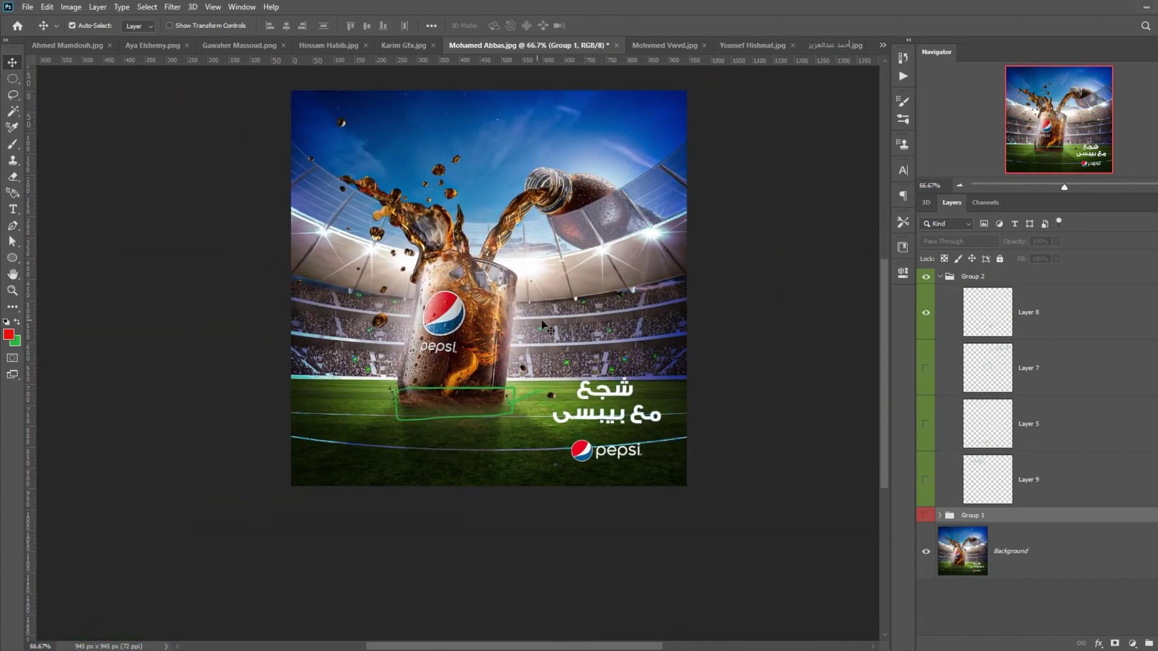
scroll(447, 354, "up", 4)
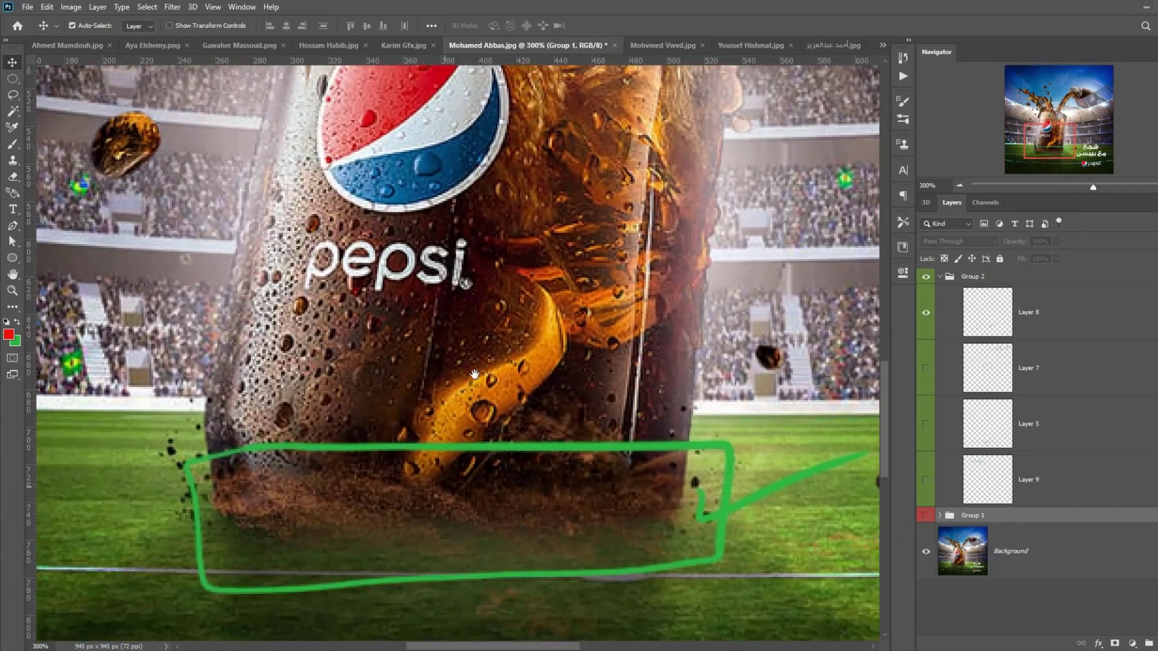
left_click_drag(475, 374, 510, 219)
left_click_drag(409, 371, 468, 387)
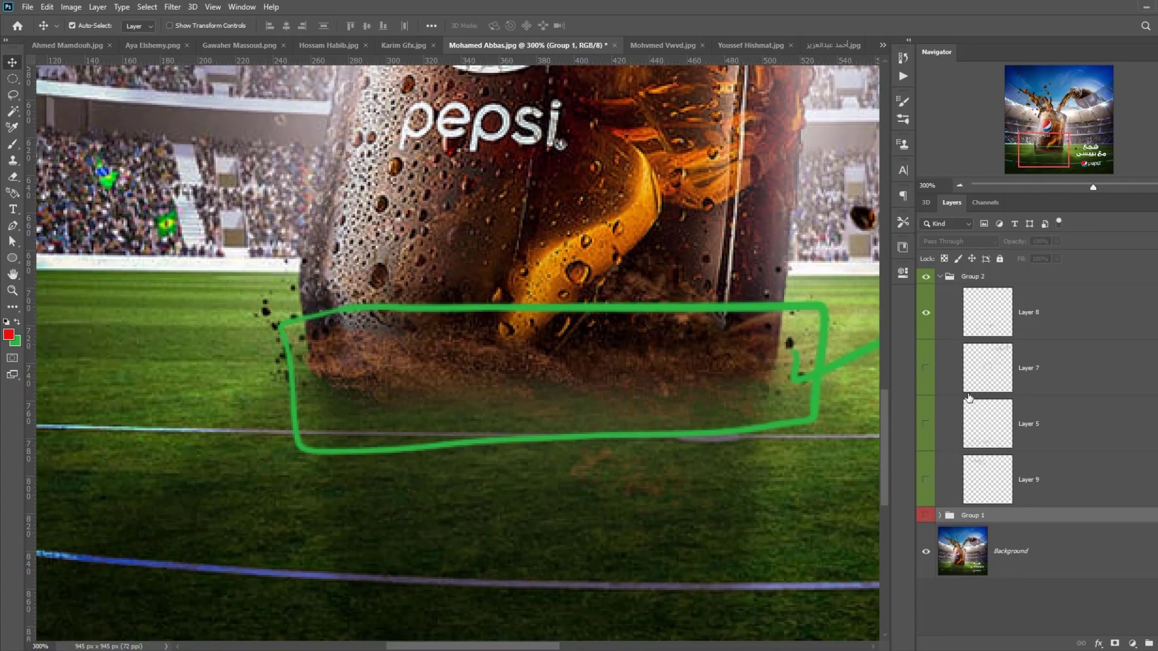
Step: Hide the Layer 8 note, examine the bare glass base and its soil at 300%, and view the whole poster at 66.67%
left_click(926, 312)
left_click_drag(497, 404, 425, 395)
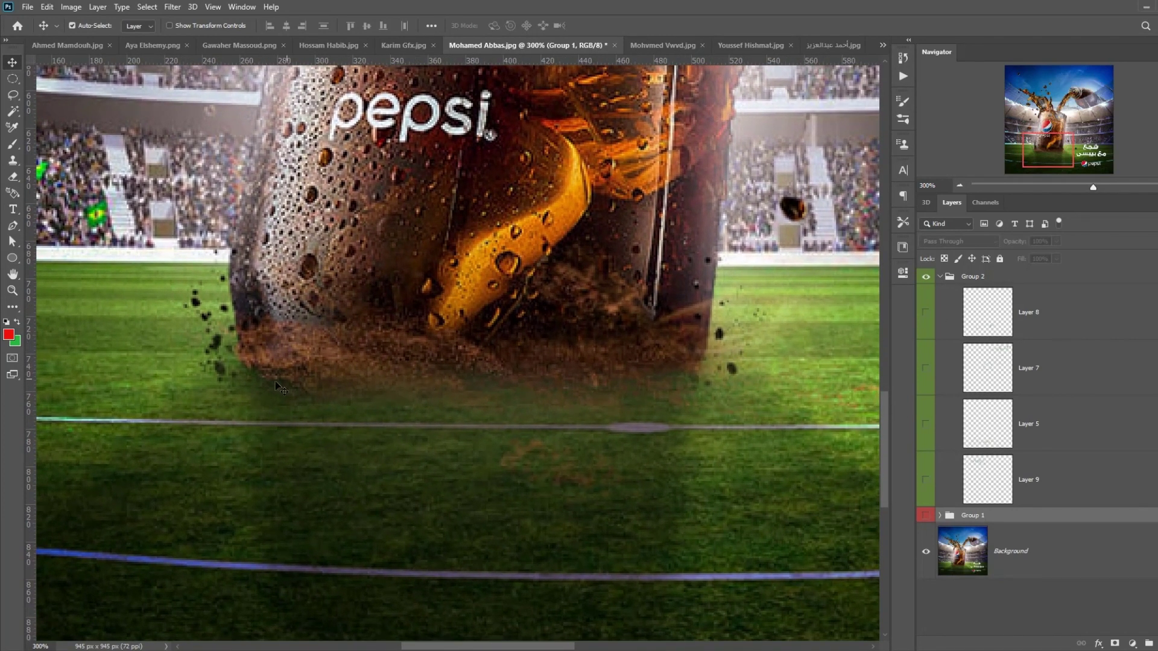
left_click_drag(283, 347, 311, 361)
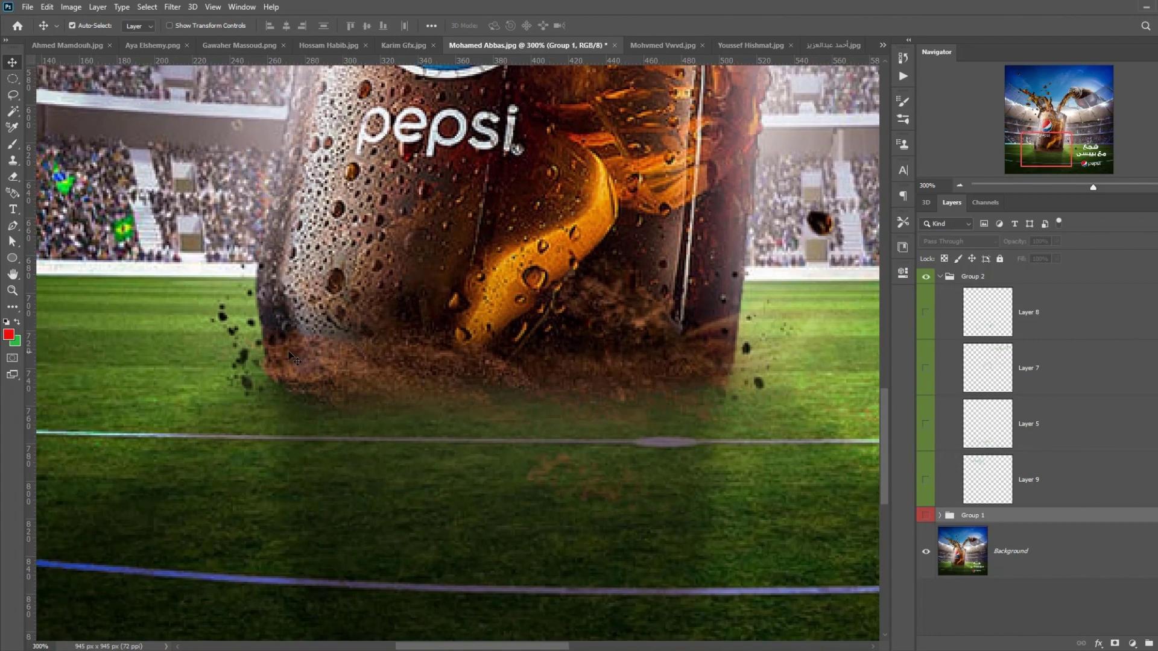
key("ctrl+minus")
key("ctrl+minus")
key("ctrl+minus")
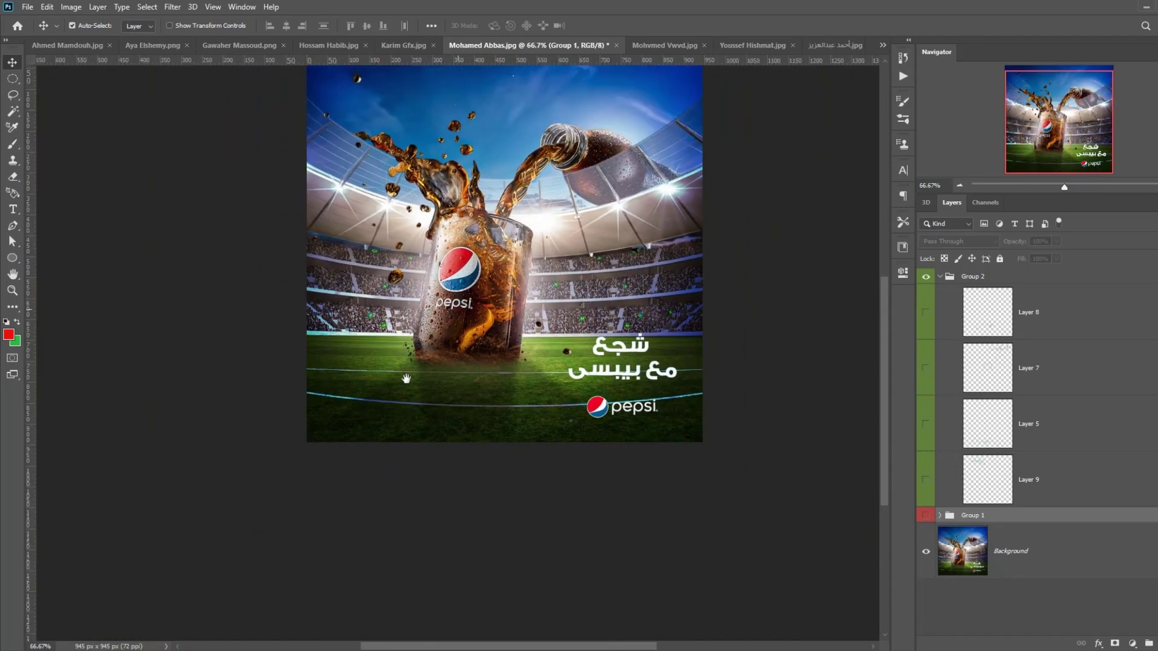
left_click_drag(405, 378, 324, 491)
left_click(944, 279)
left_click_drag(533, 259, 578, 270)
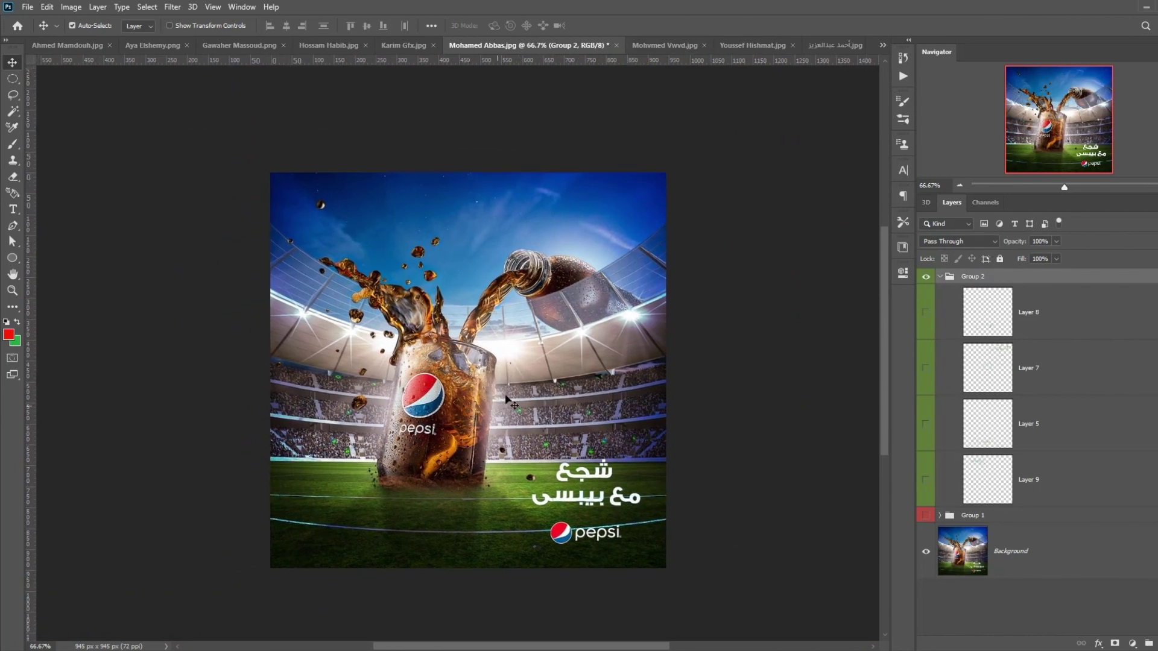
Step: Switch to the poster of the footballer and bottle, hide its guides, and show the red Group 1 notes
key("ctrl+Tab")
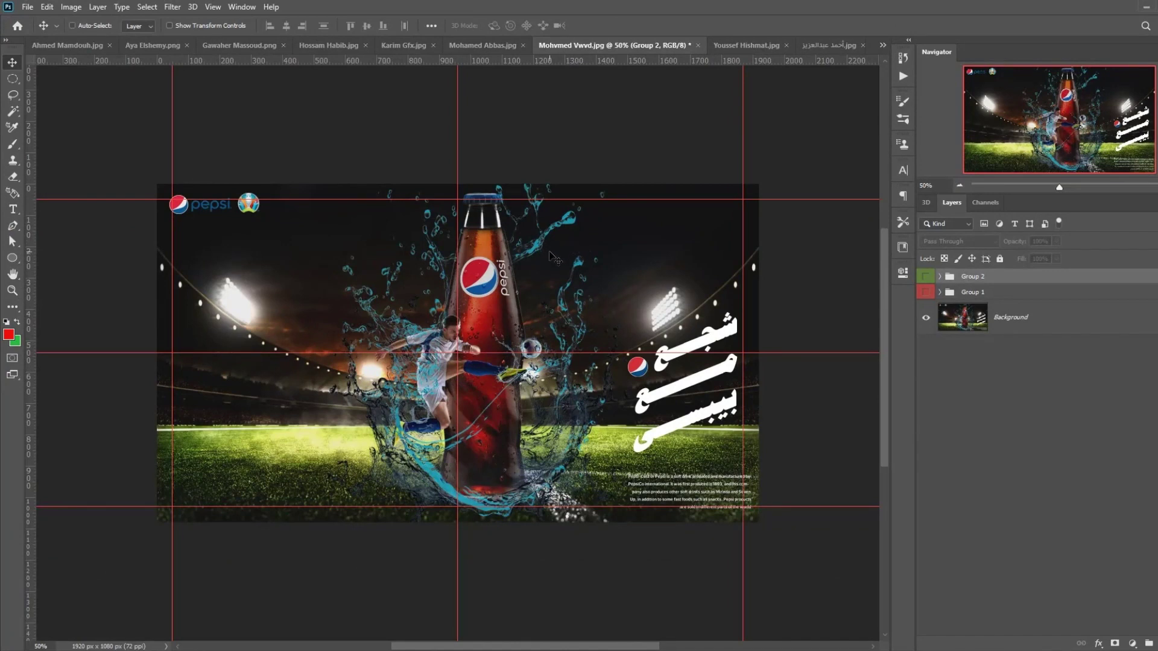
key("ctrl+semicolon")
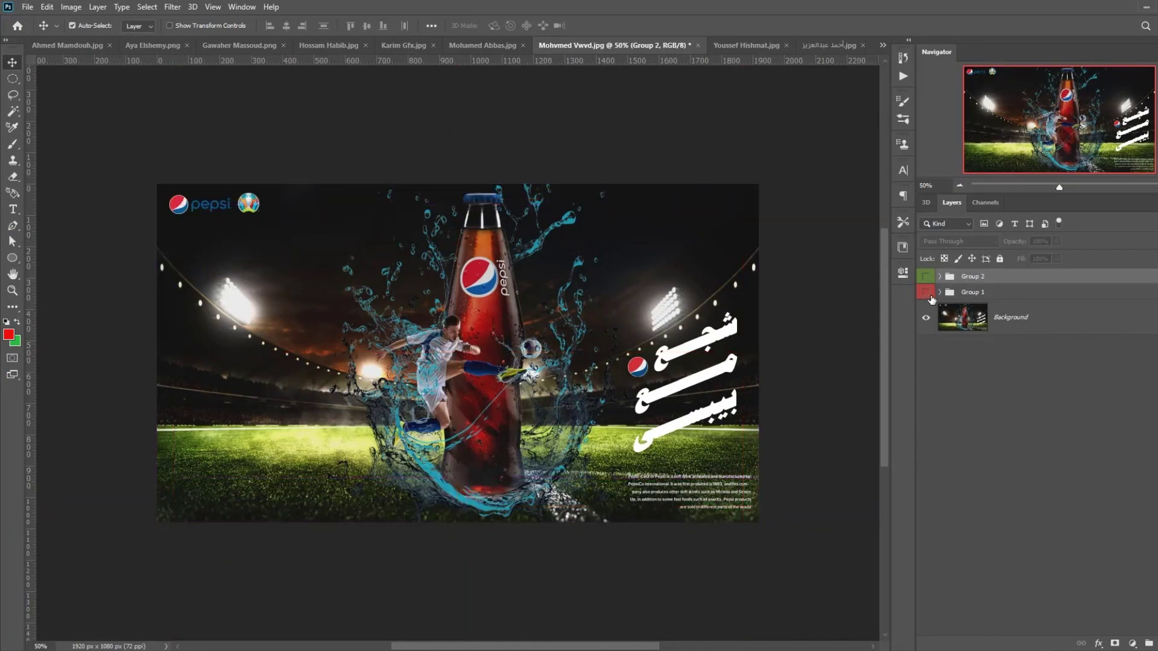
left_click(925, 292)
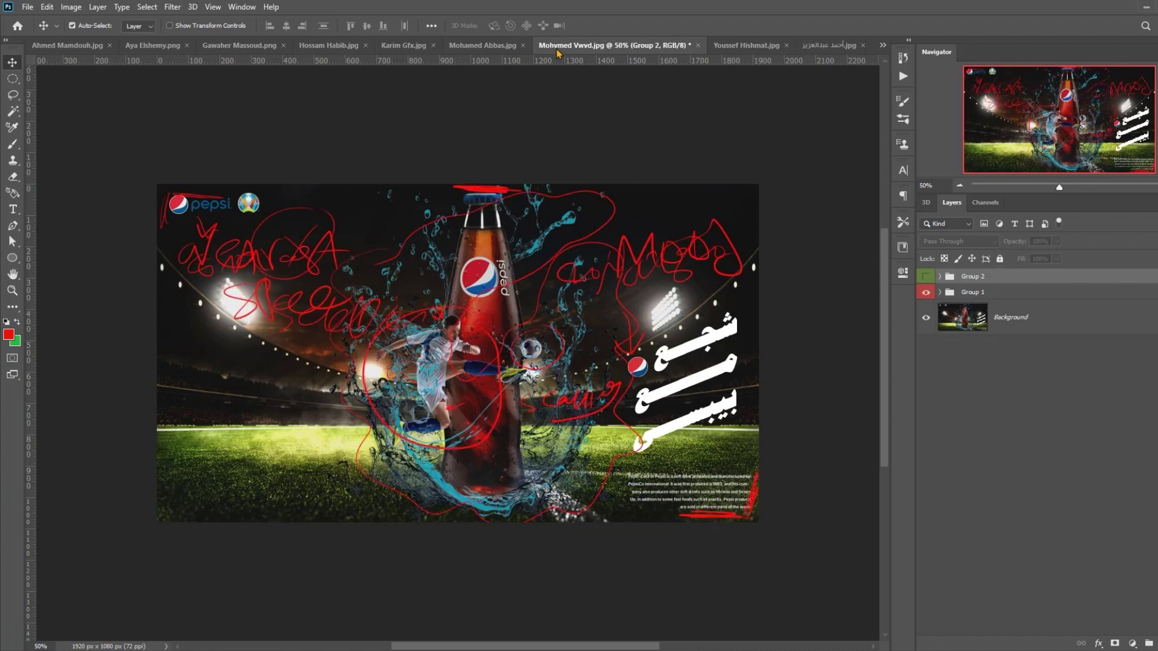
left_click_drag(576, 312, 590, 290)
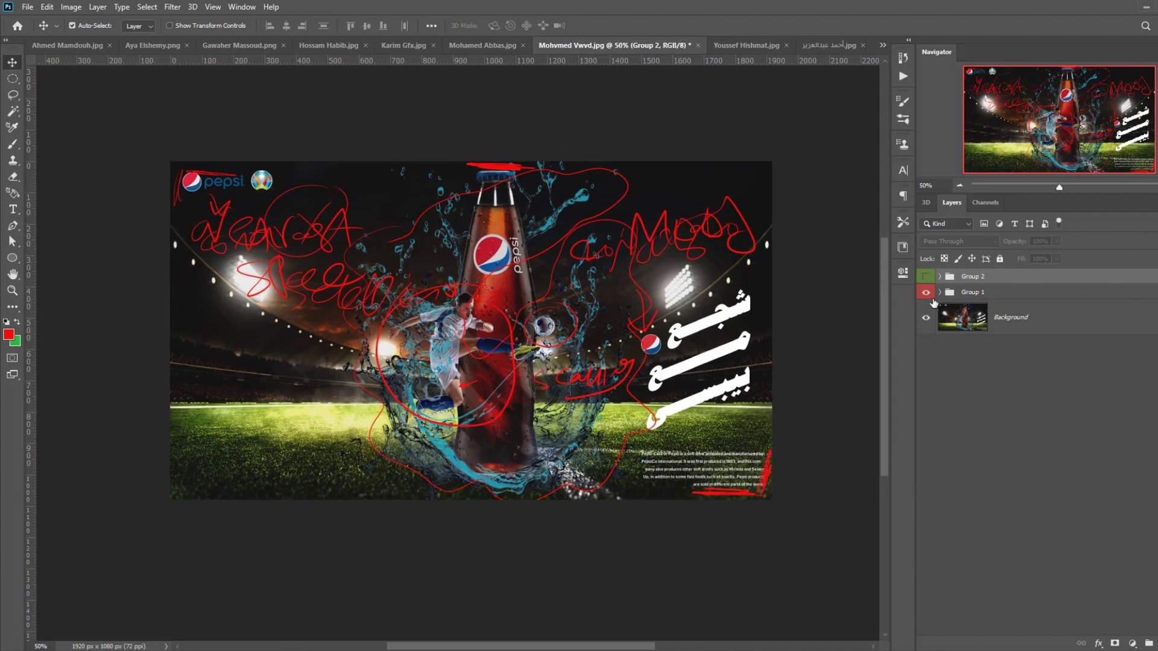
Step: Isolate the Layer 7 mood note within Group 1 and replace it with the Layer 1 outline around the splash
left_click(940, 292)
left_click_drag(926, 317, 920, 505)
left_click(926, 524)
scroll(627, 328, "right", 1)
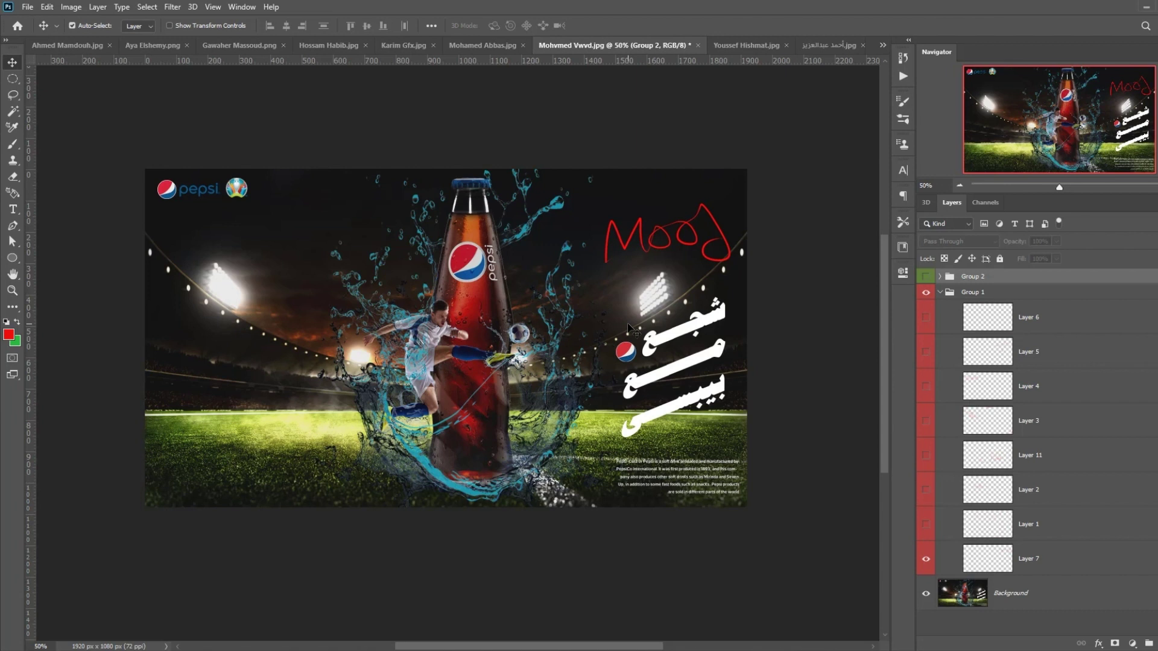
left_click(926, 559)
left_click(926, 524)
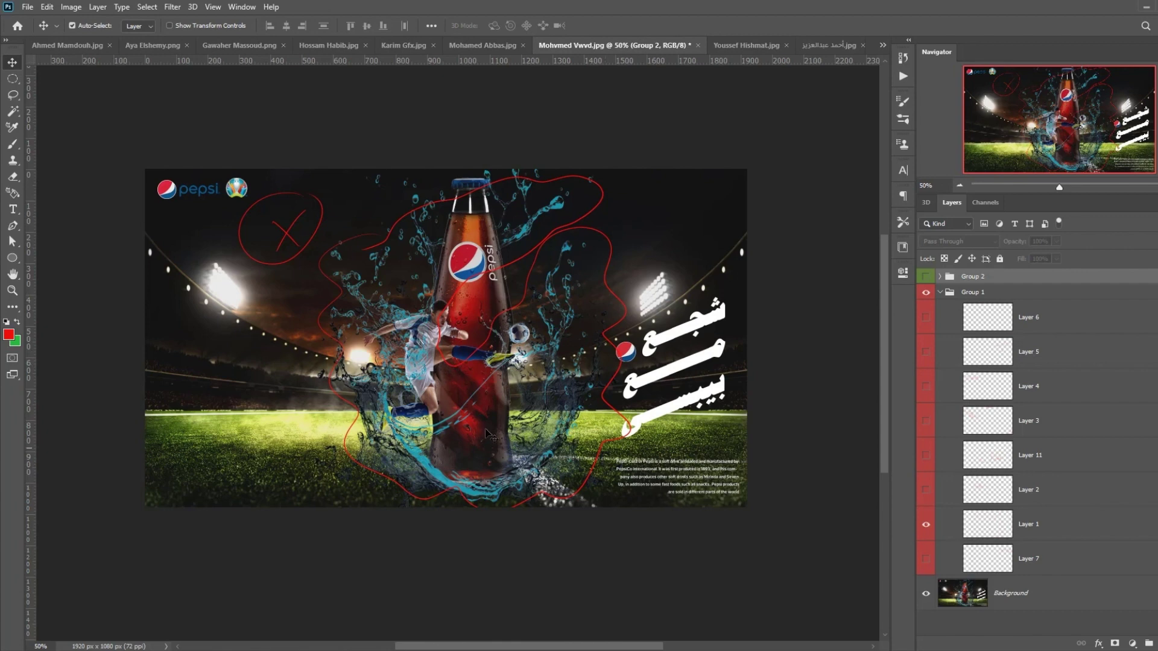
Step: Swap the Layer 1 outline for the Layer 2 selection note and bring the footballer up close at 300%
left_click(928, 527)
left_click(926, 490)
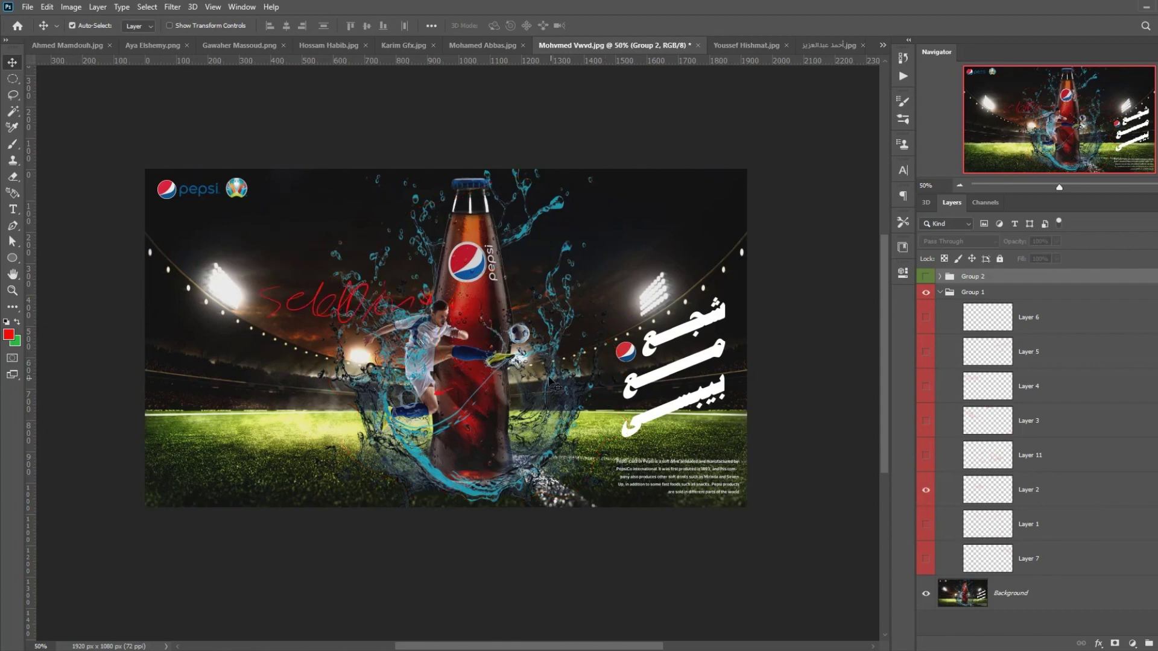
scroll(451, 337, "up", 3)
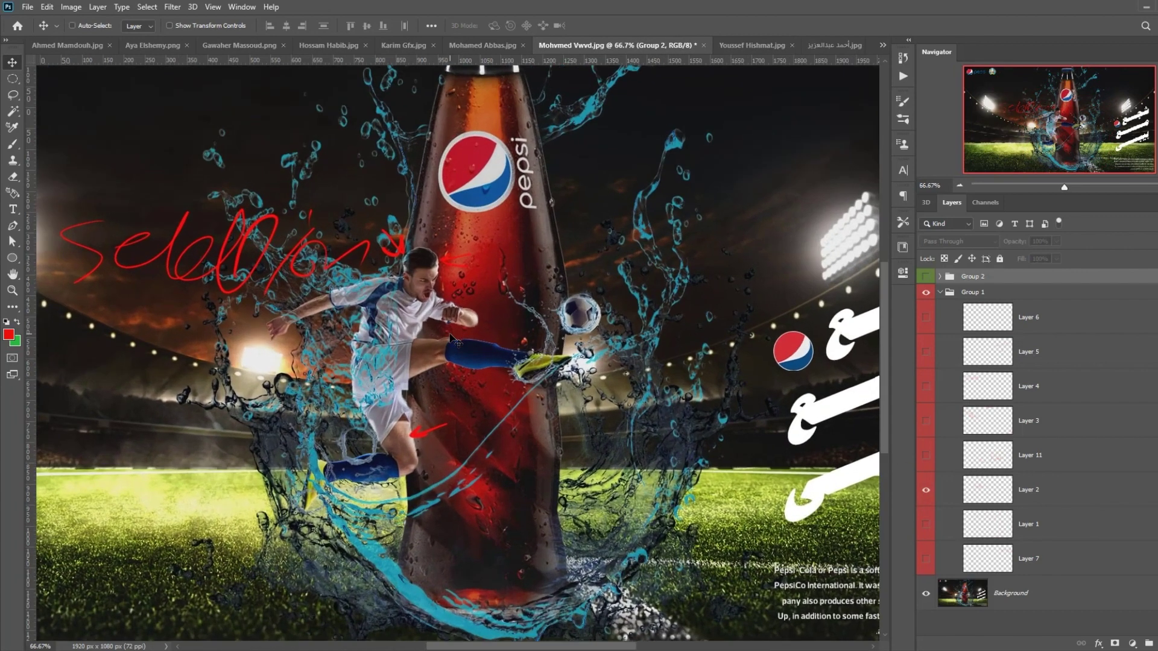
scroll(451, 338, "up", 1)
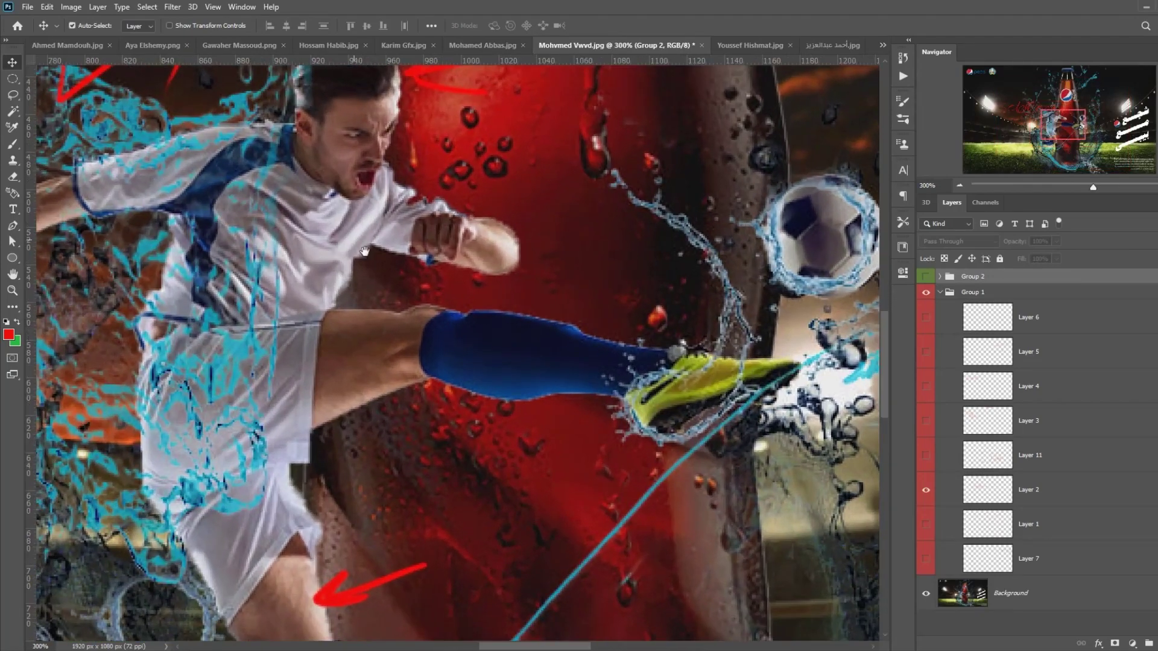
scroll(456, 329, "up", 1)
left_click_drag(460, 321, 496, 275)
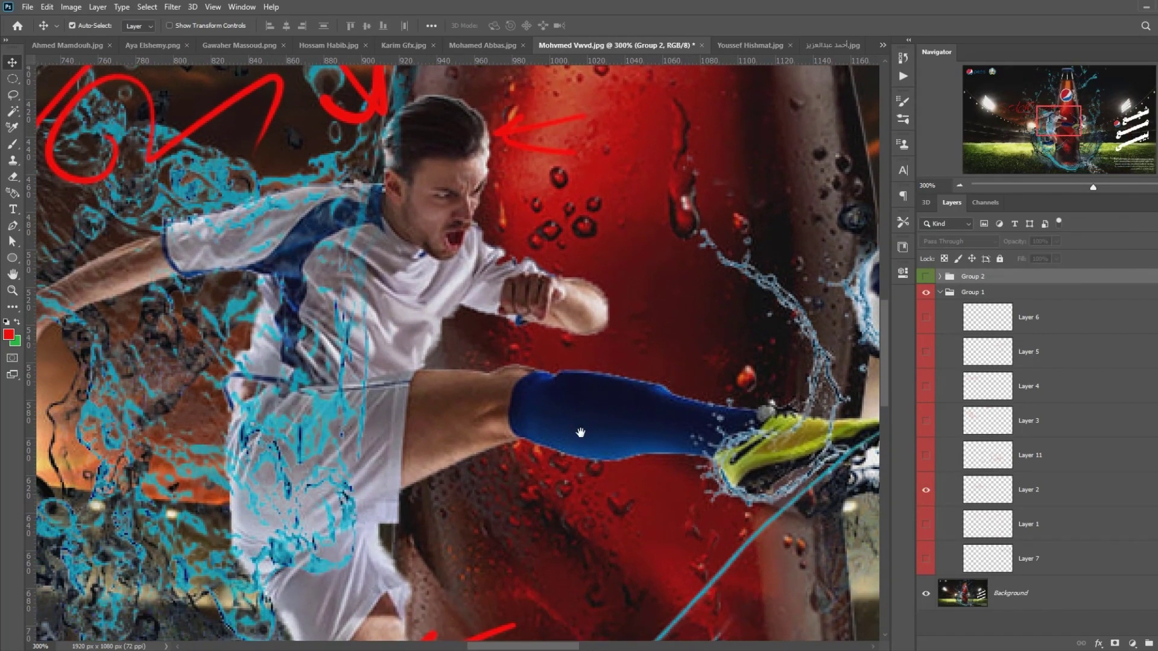
Step: Inspect the footballer's cutout edges around the legs, shorts and head beside the Layer 2 arrows at 300%
left_click_drag(628, 488, 628, 393)
left_click_drag(506, 413, 375, 530)
left_click_drag(303, 372, 433, 544)
left_click_drag(395, 403, 432, 236)
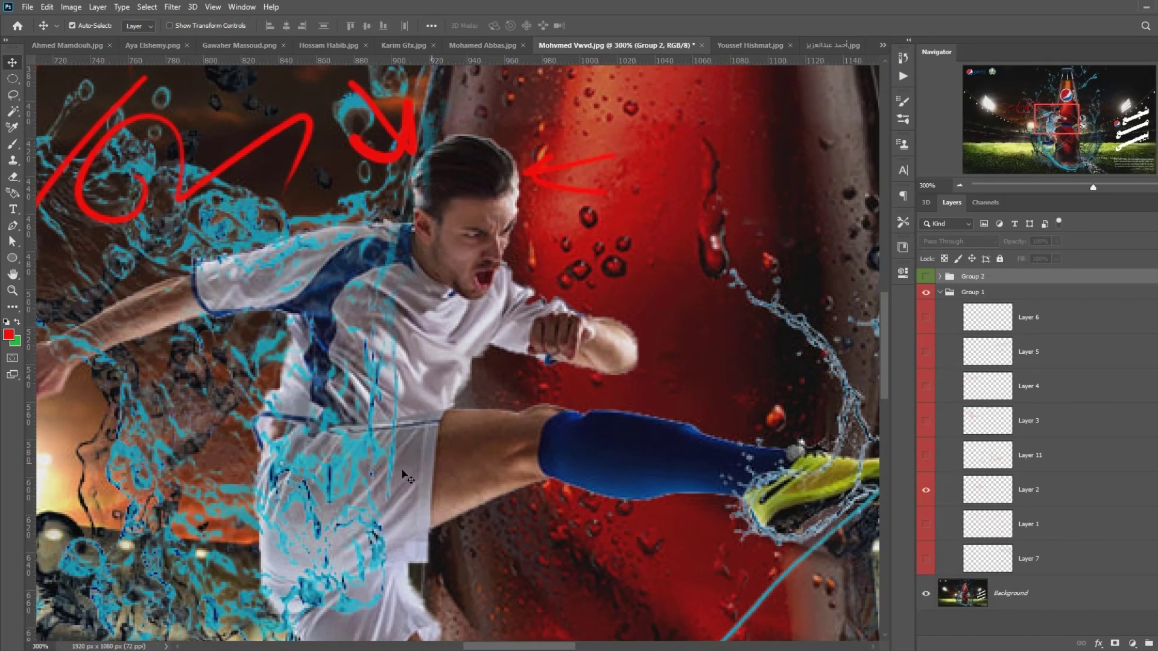
left_click(551, 344)
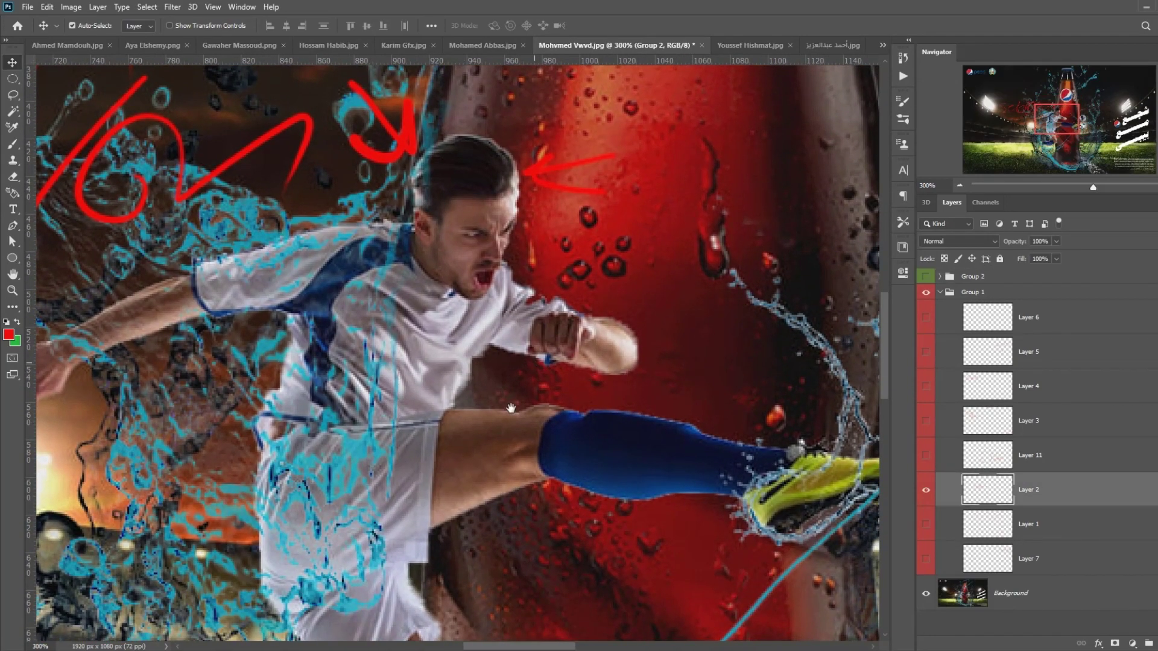
Step: Swap the Layer 2 note for the Layer 11 scaling note and inspect the circled footballer and ball at 200%
left_click(926, 489)
key("ctrl")
key("ctrl+0")
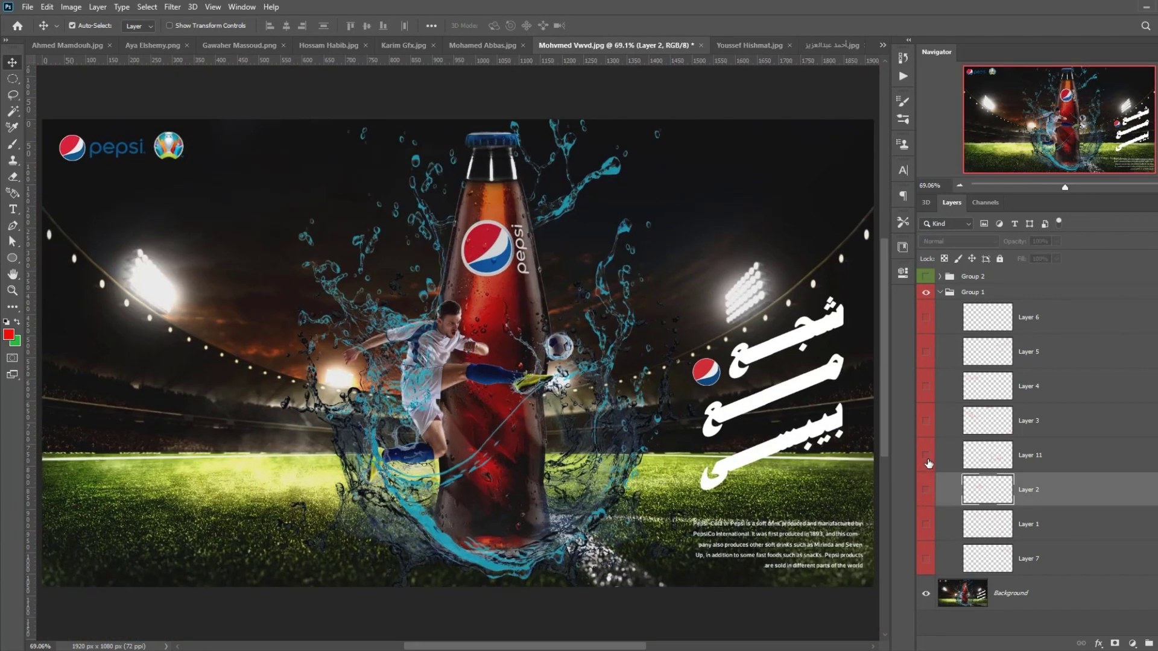
left_click(927, 462)
scroll(666, 434, "down", 1)
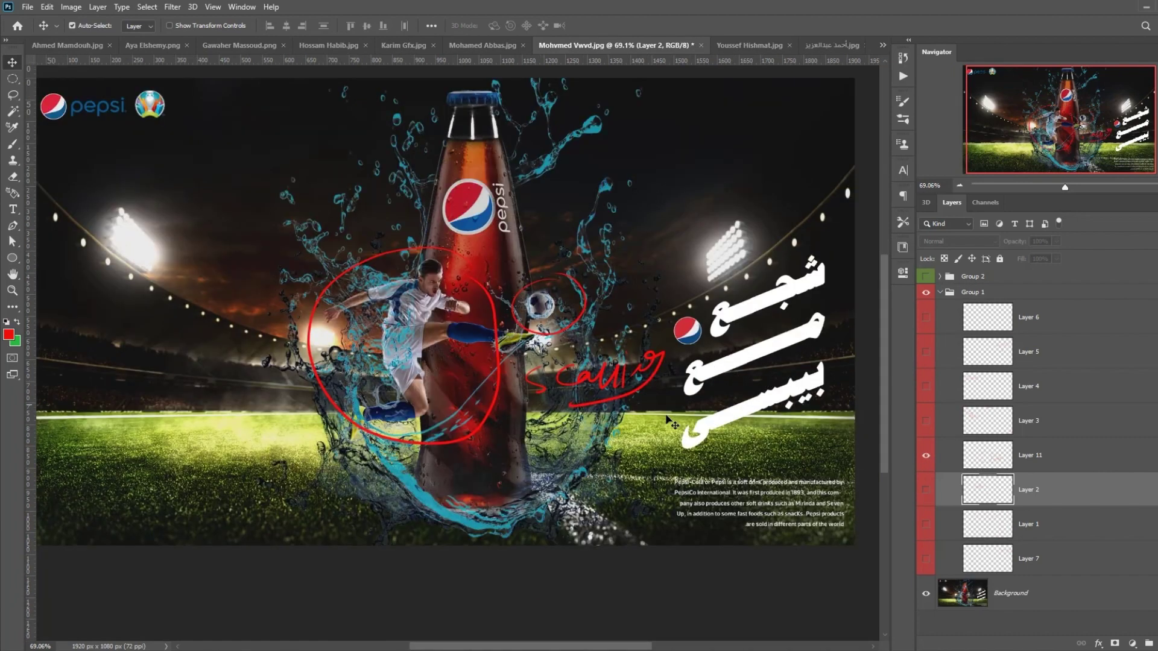
key("ctrl+plus")
key("ctrl+plus")
left_click_drag(693, 324, 626, 364)
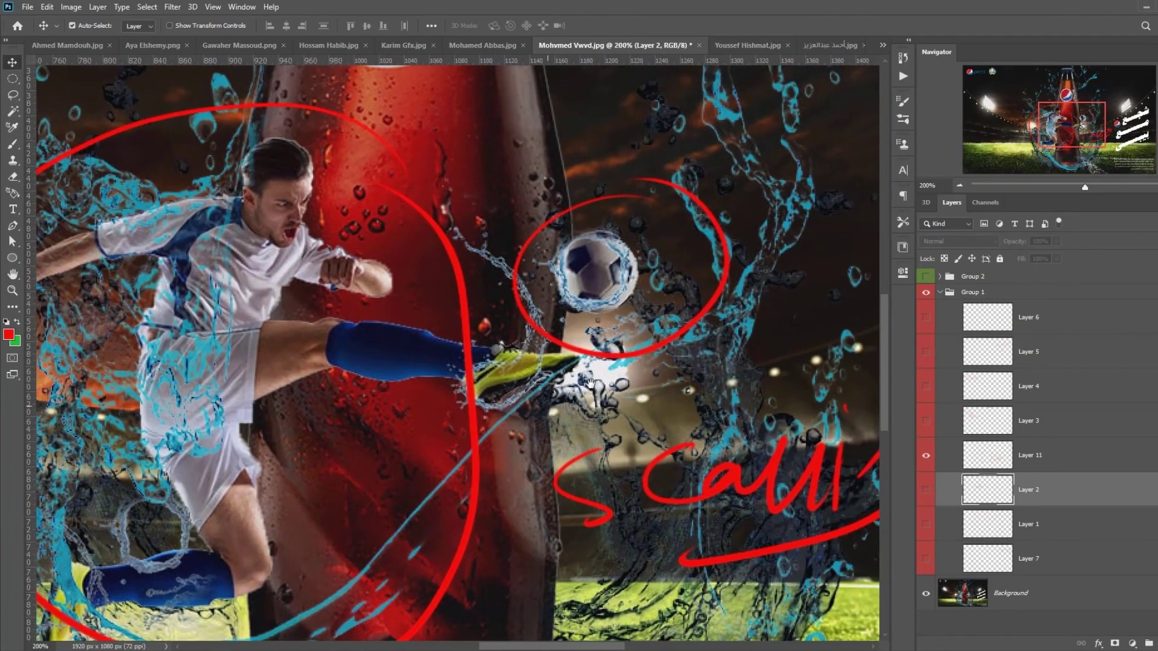
scroll(634, 368, "down", 4)
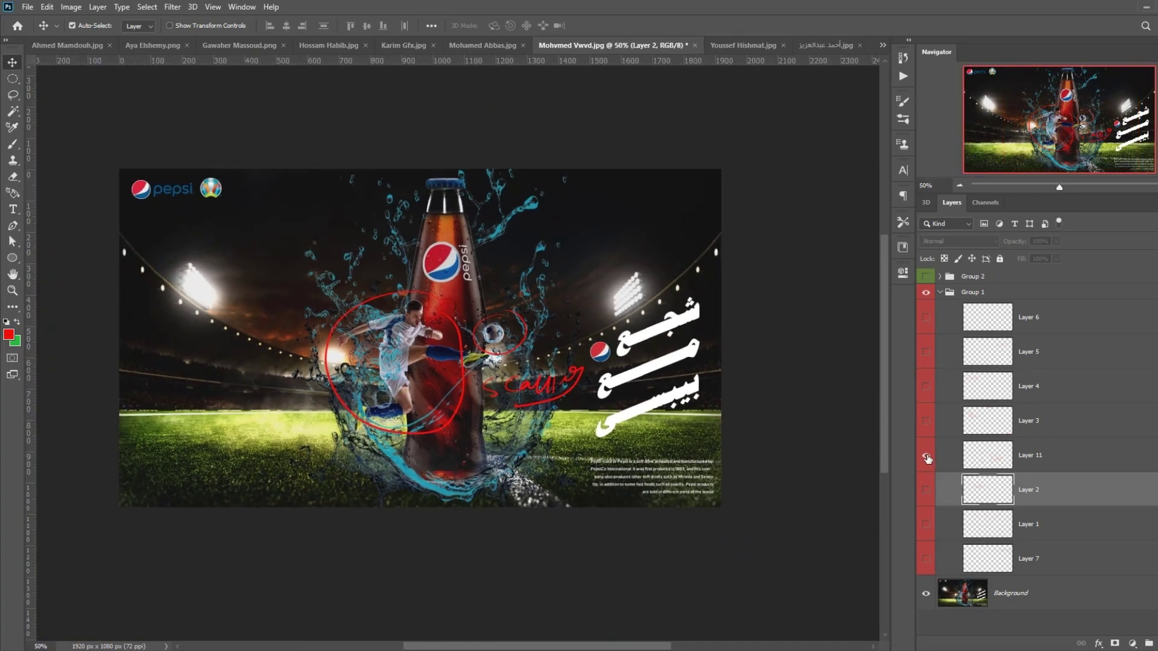
Step: Hide the Layer 11 scaling note and show the Layer 3 safe-area note over the whole poster at 50%
left_click(927, 458)
scroll(532, 341, "left", 1)
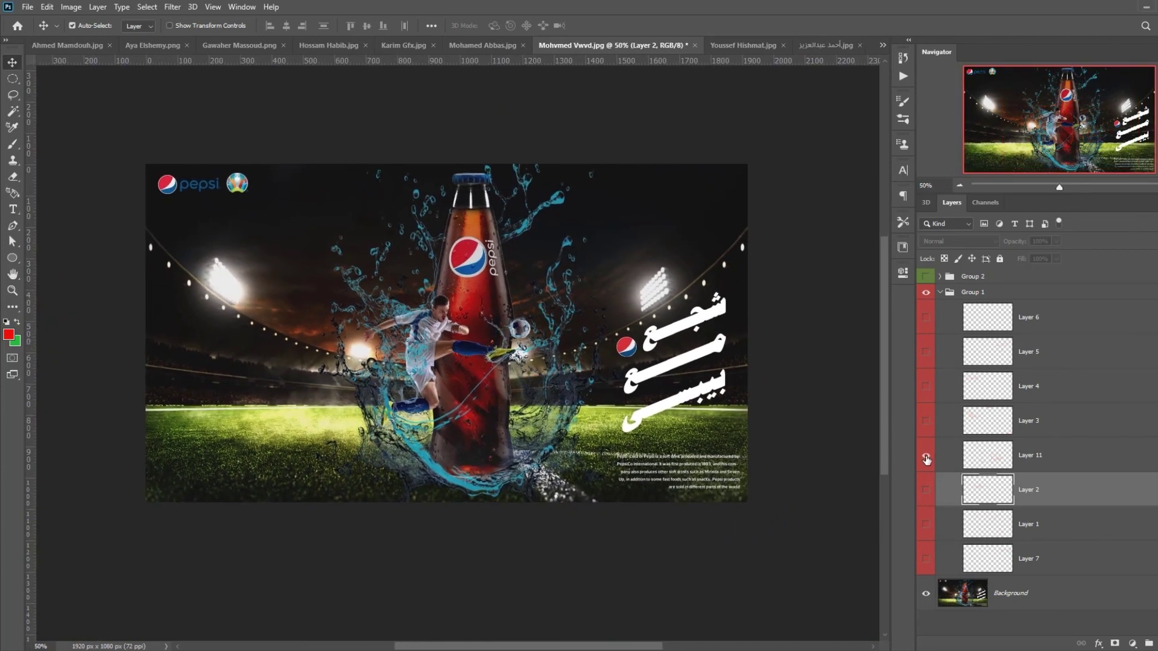
left_click(927, 421)
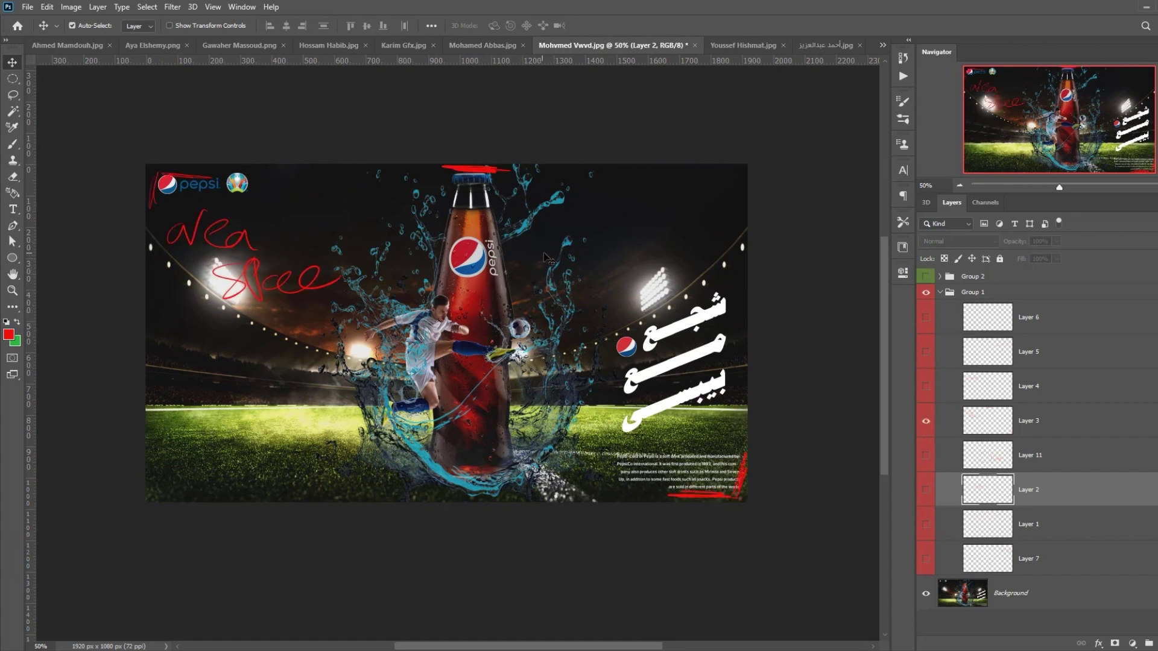
Step: Recheck the Layer 11 scaling note, then compare the poster with and without the Layer 3 safe-area marks
left_click(926, 421)
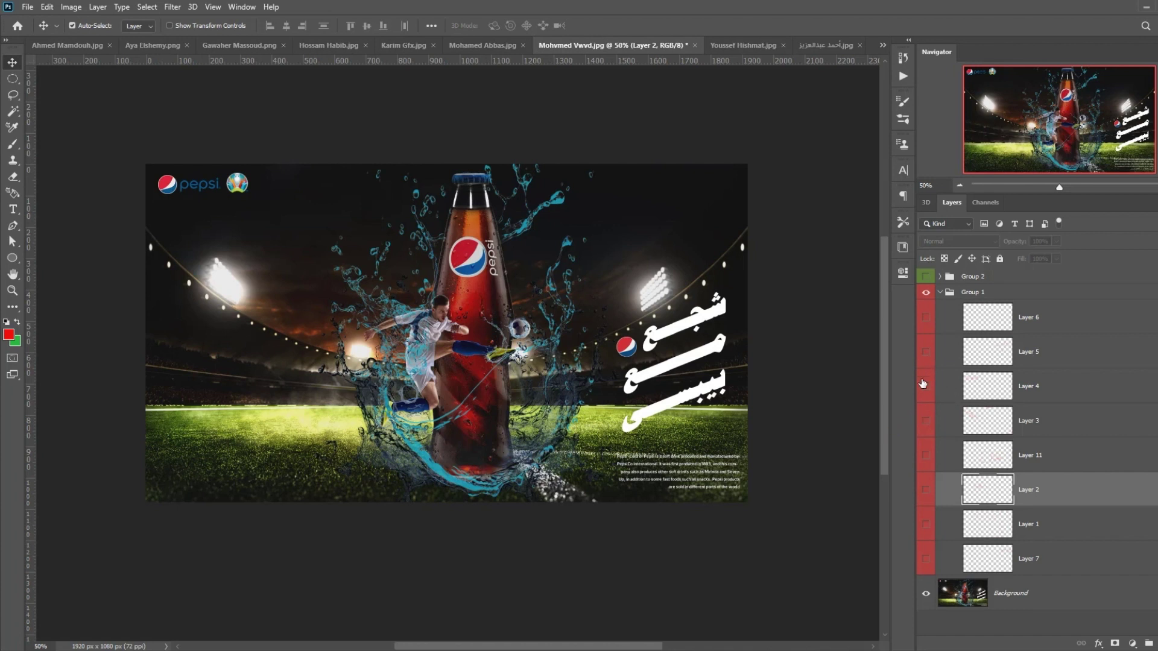
left_click(926, 458)
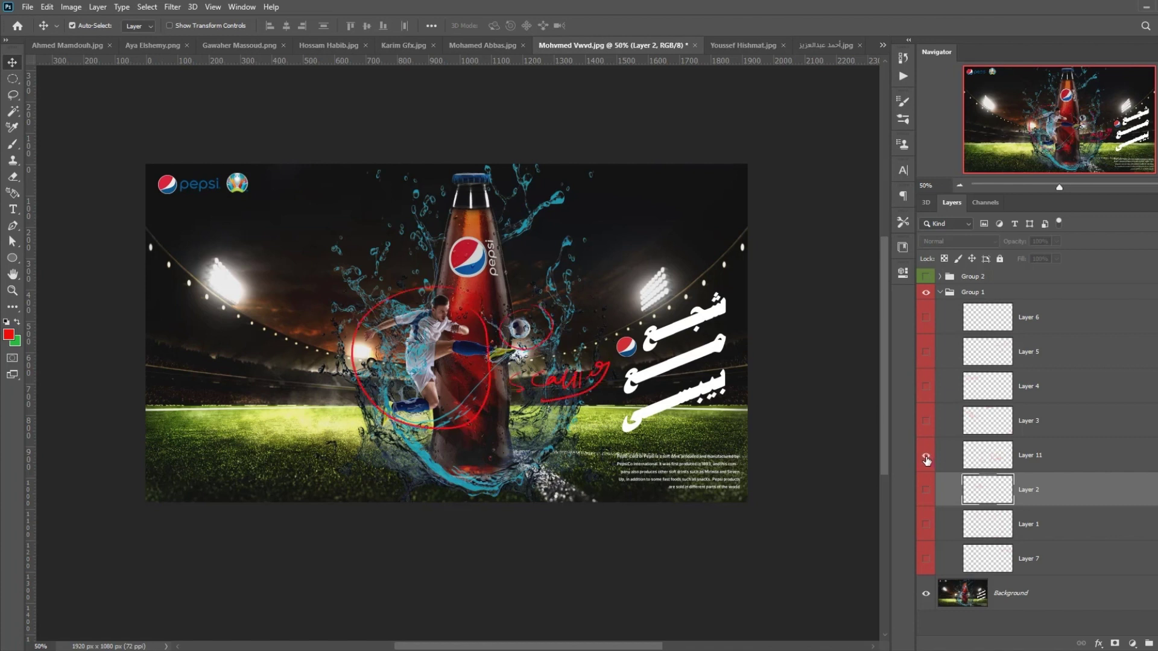
left_click(926, 456)
left_click(926, 421)
left_click(926, 421)
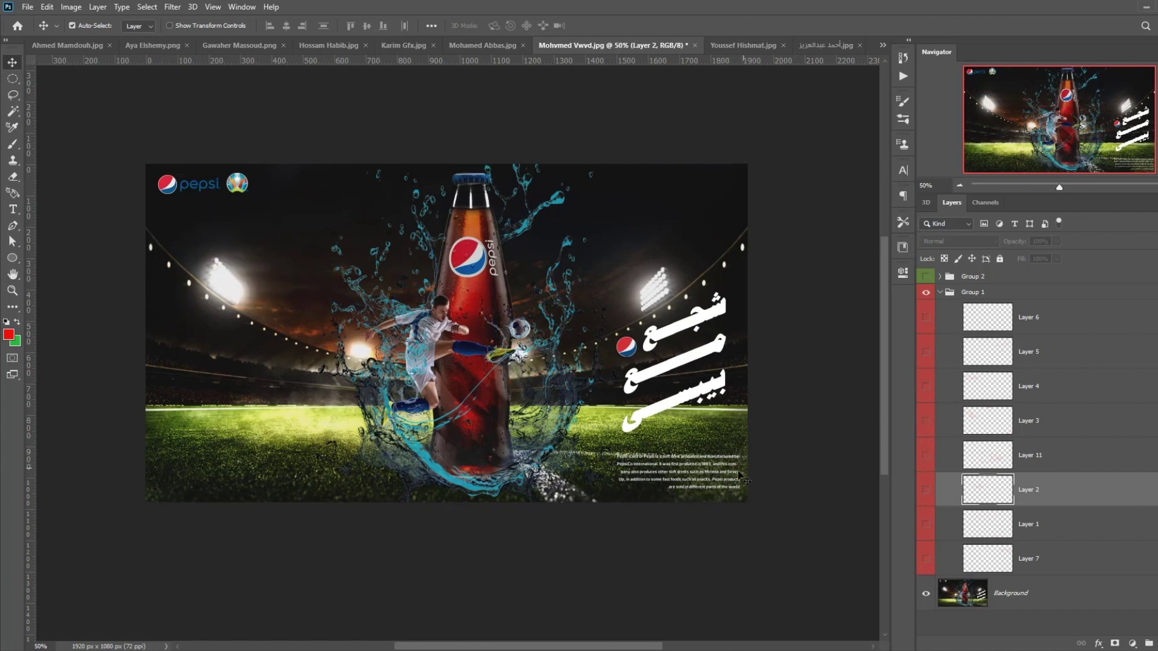
left_click(926, 421)
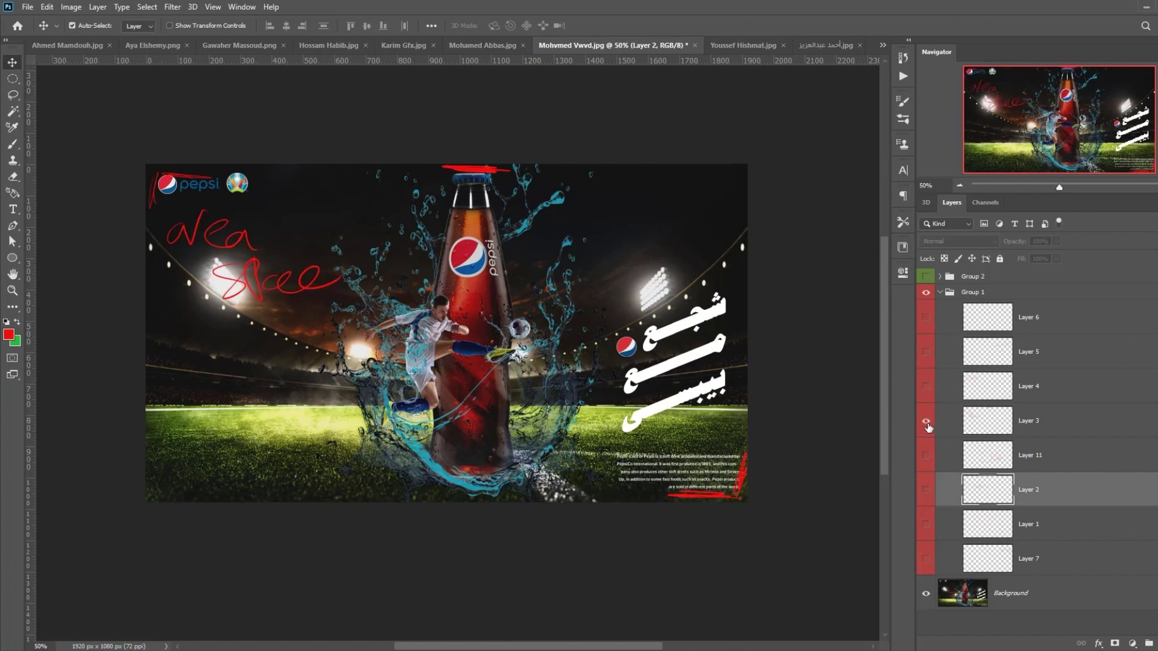
Step: Check the Layer 3 marks against the guides, replace them with the Layer 4 logo note, and hide the guides
key("ctrl+semicolon")
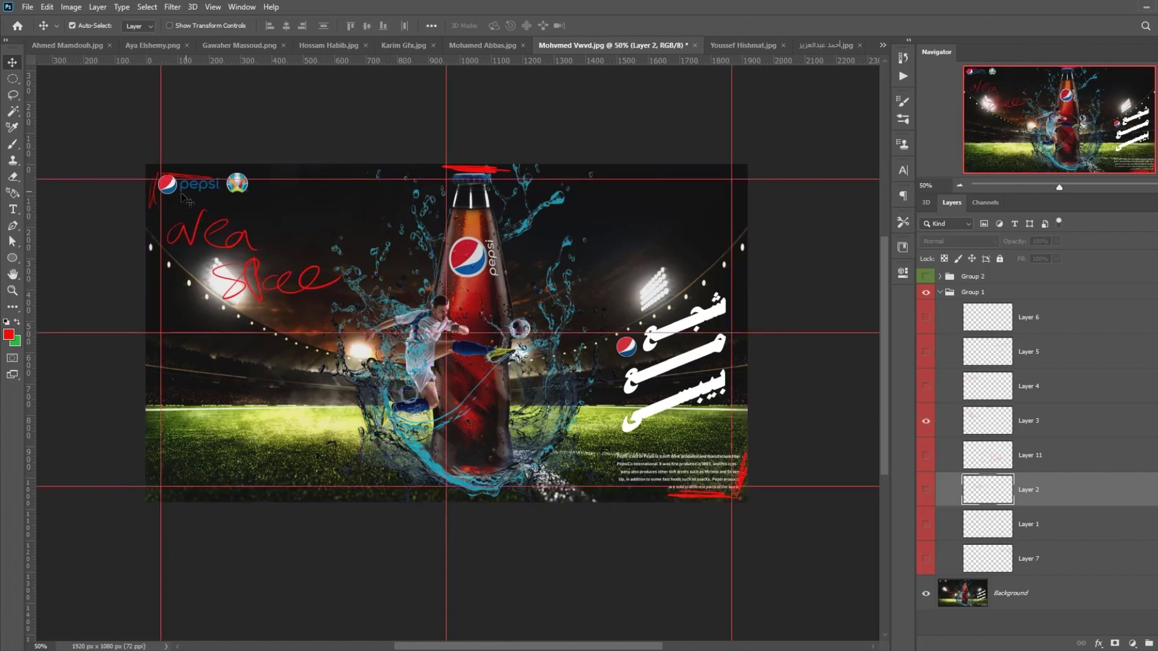
left_click(927, 422)
left_click(926, 389)
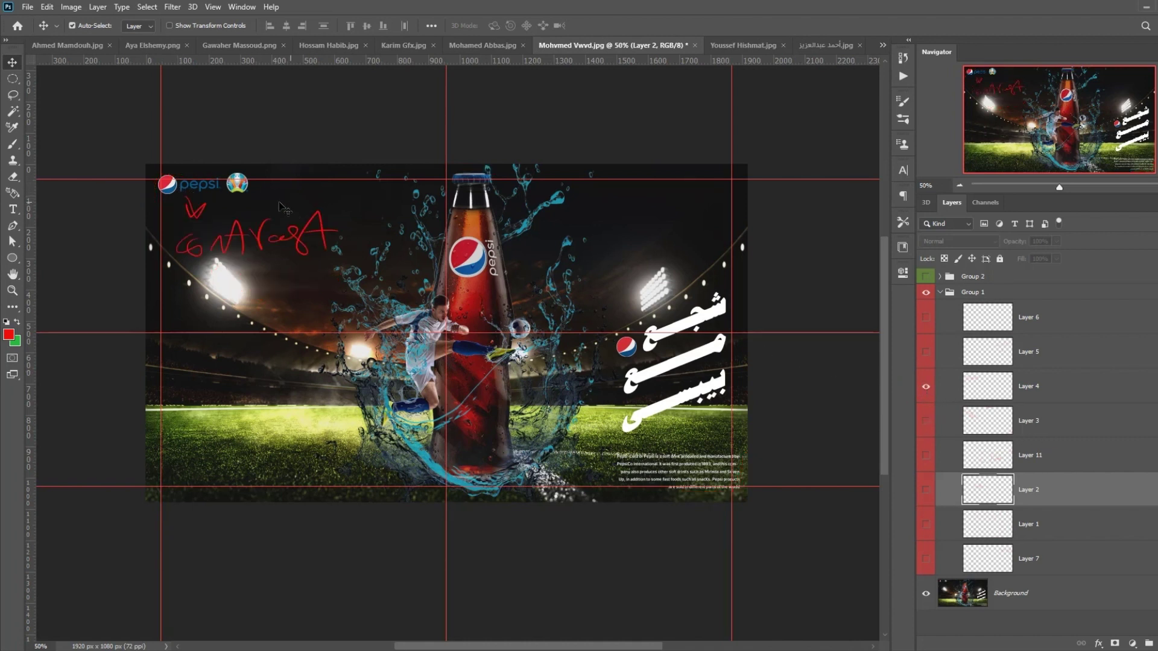
key("ctrl+semicolon")
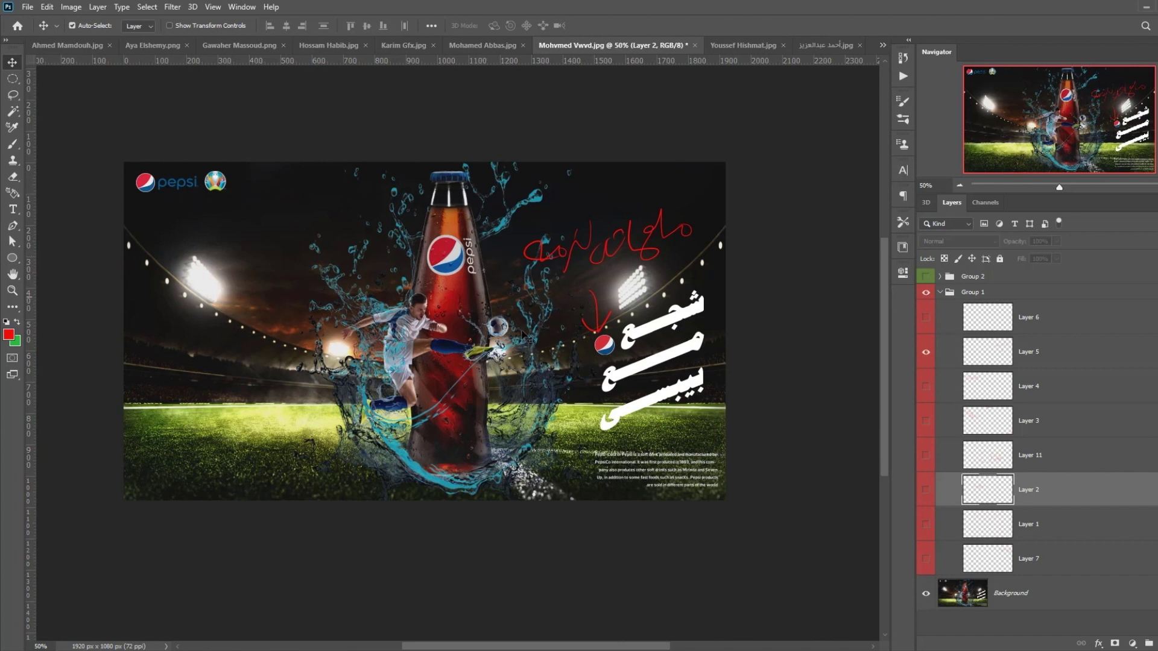
Step: Hide the Layer 5 note, collapse Group 1, and show the green Group 2 notes
left_click(925, 353)
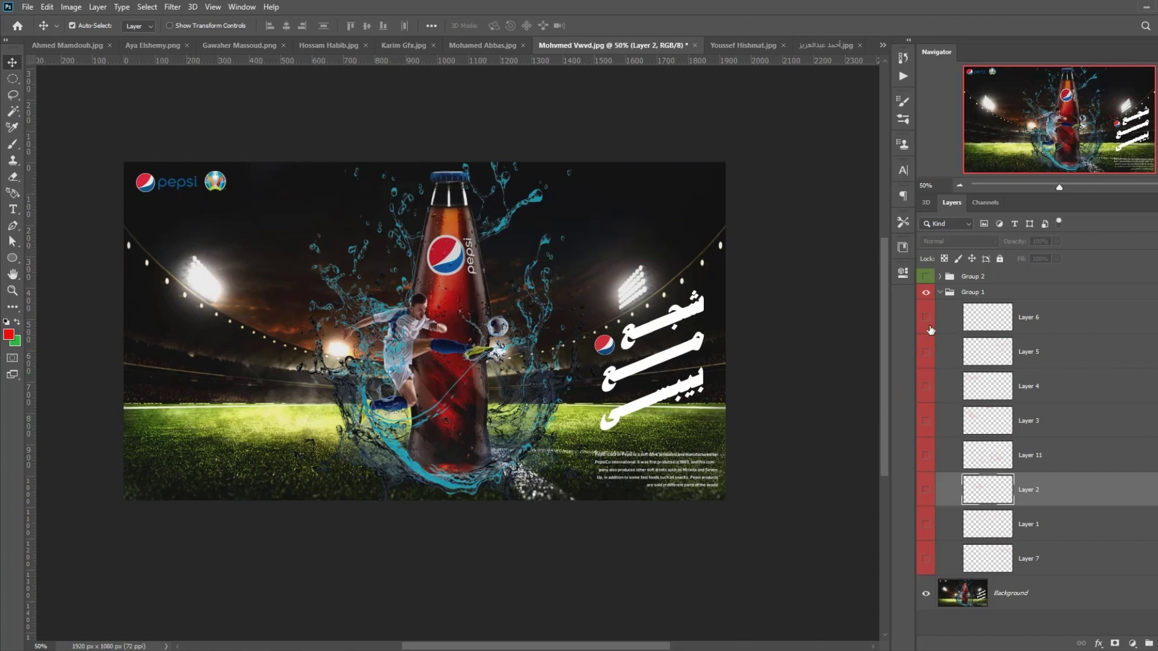
left_click(940, 293)
left_click(926, 281)
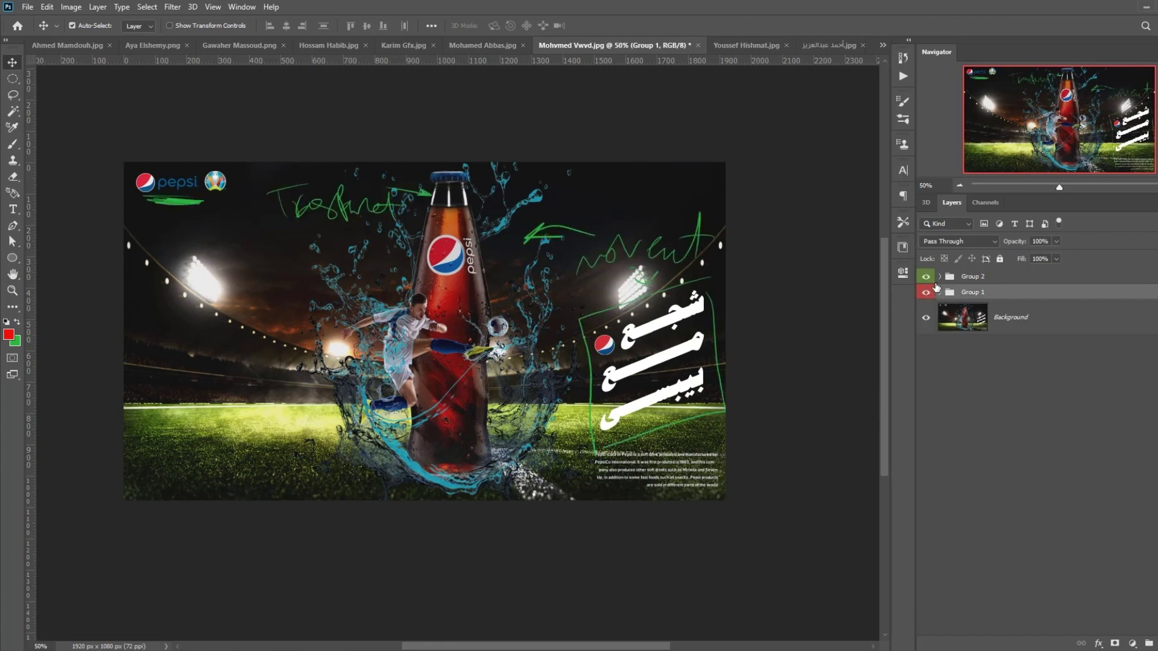
Step: Isolate the Layer 8 note around the slogan in Group 2, and replace it with the Layer 9 logo underline
left_click(939, 277)
left_click(926, 302)
left_click(926, 336)
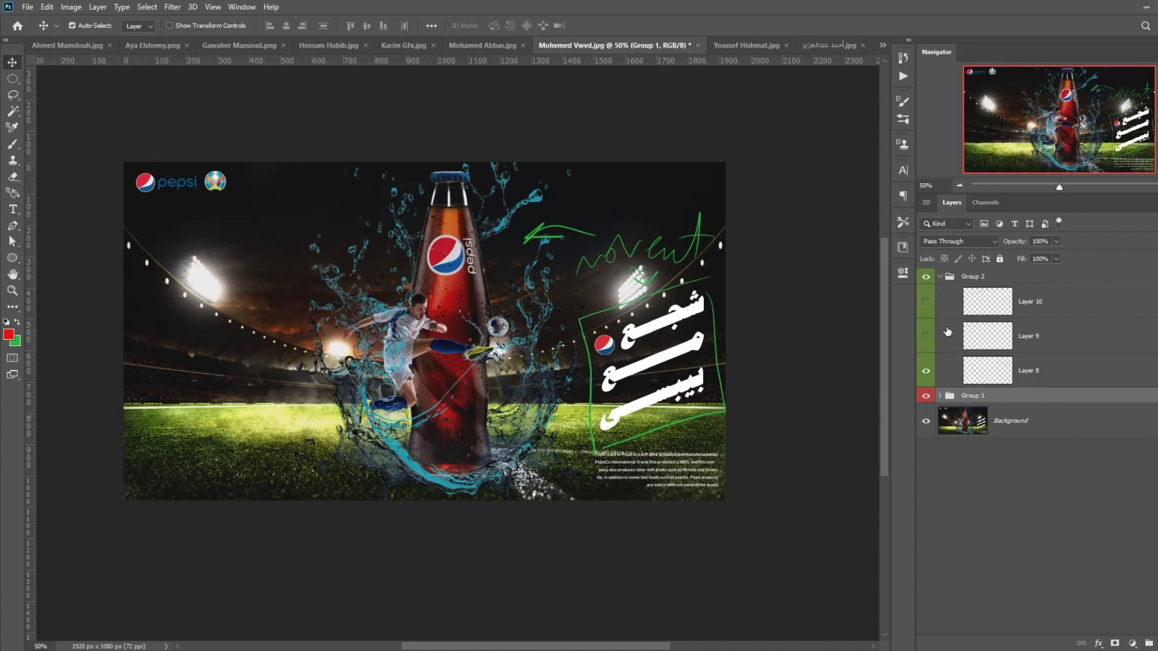
left_click(925, 370)
left_click(925, 336)
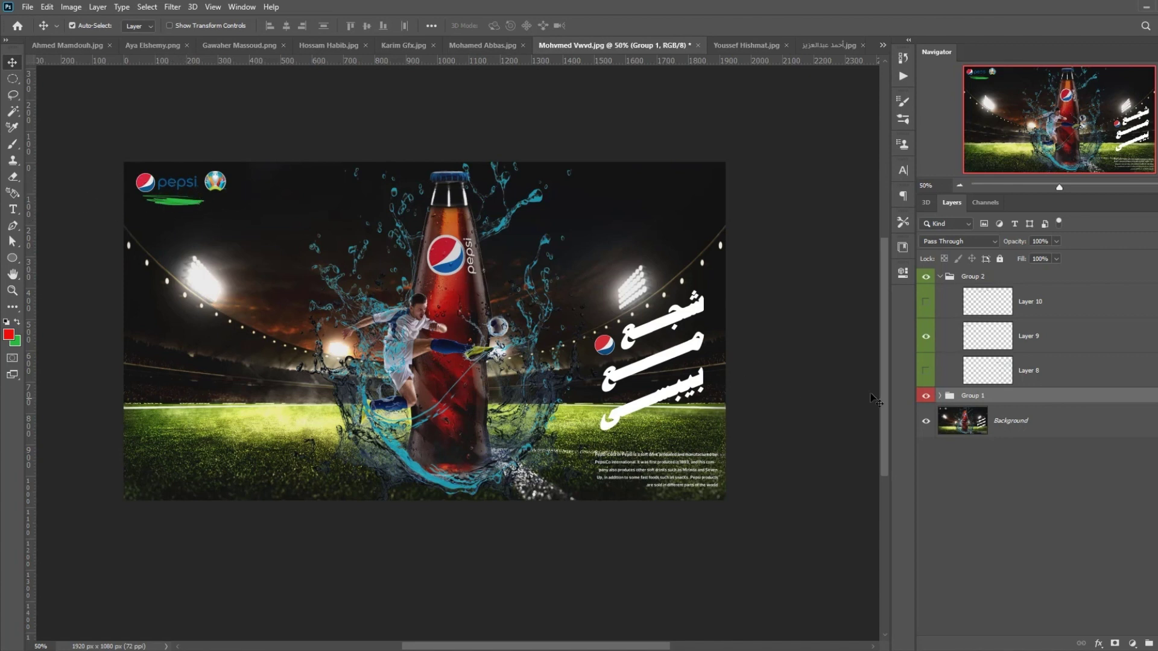
Step: Swap the Layer 9 underline for the Layer 10 note and inspect the bottle's neck and cap at 200%
left_click(926, 336)
left_click(926, 302)
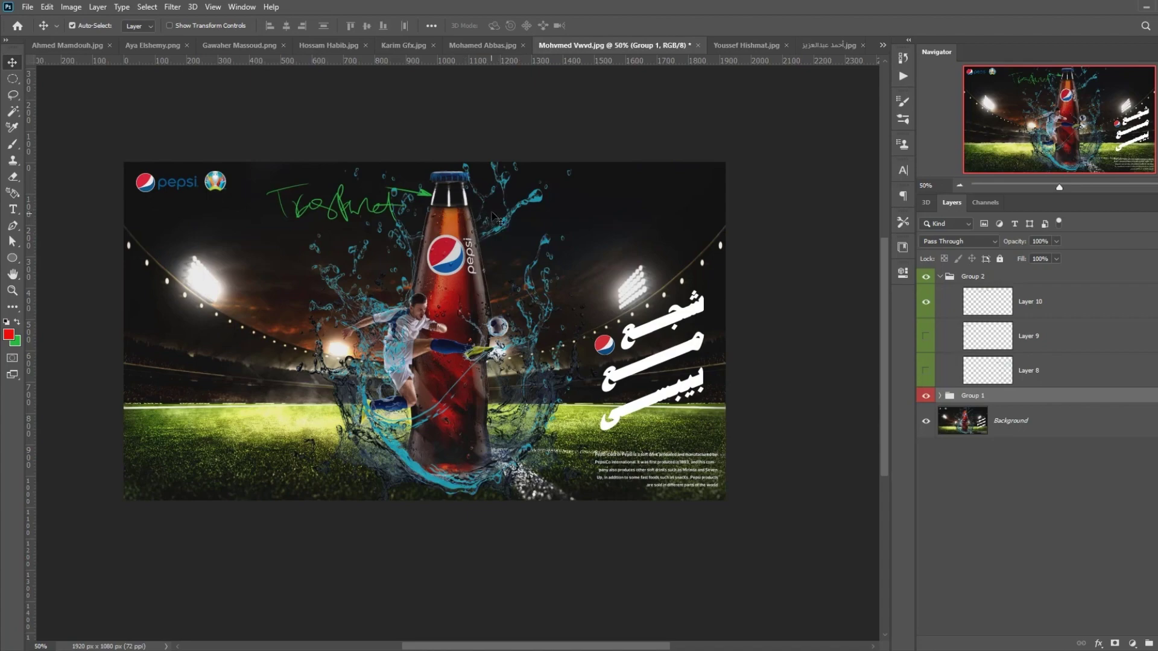
scroll(479, 349, "up", 3)
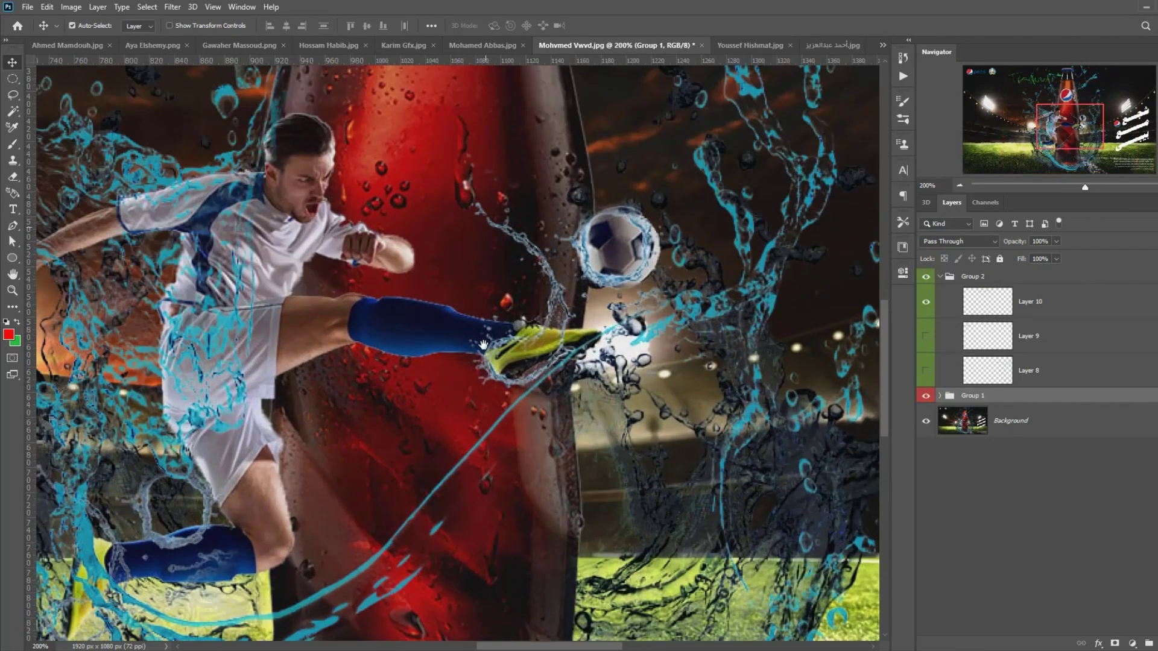
left_click_drag(484, 345, 482, 594)
left_click_drag(438, 274, 412, 273)
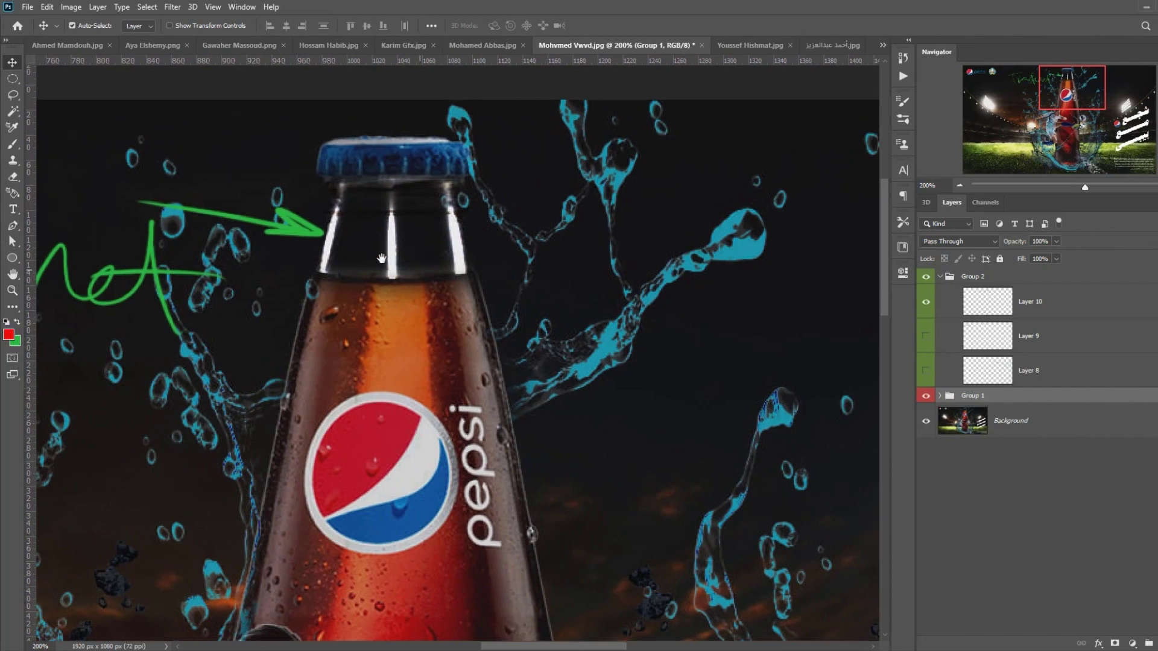
Step: Return to the whole poster at 50%, then collapse and hide Group 2
left_click(960, 186)
left_click(960, 186)
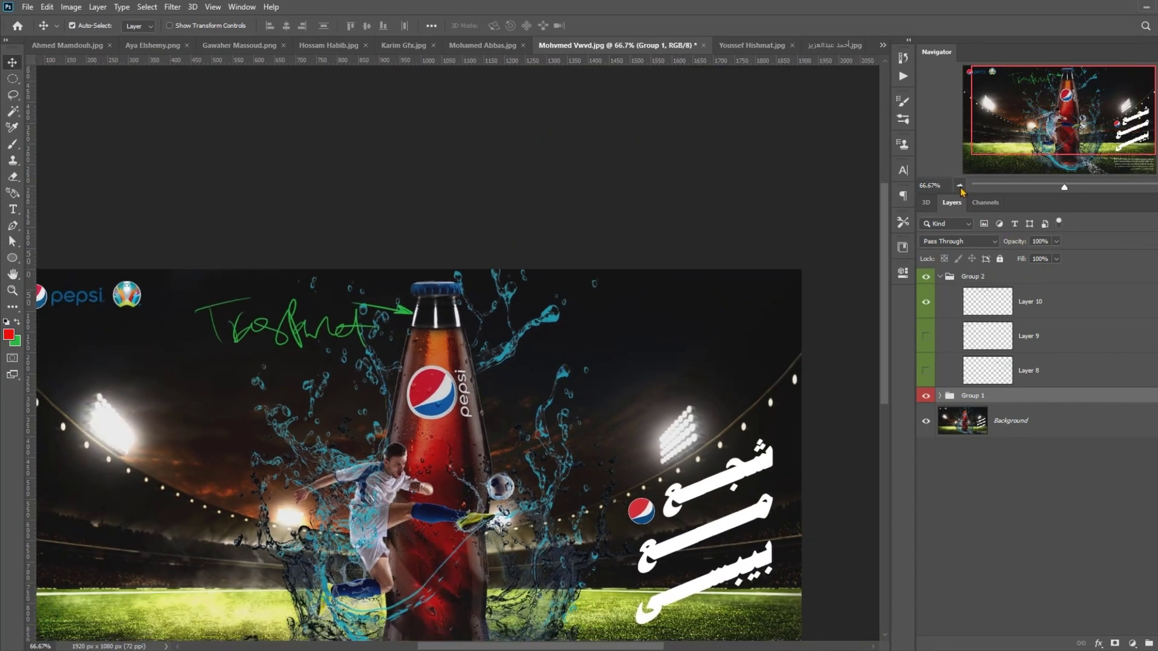
left_click(960, 187)
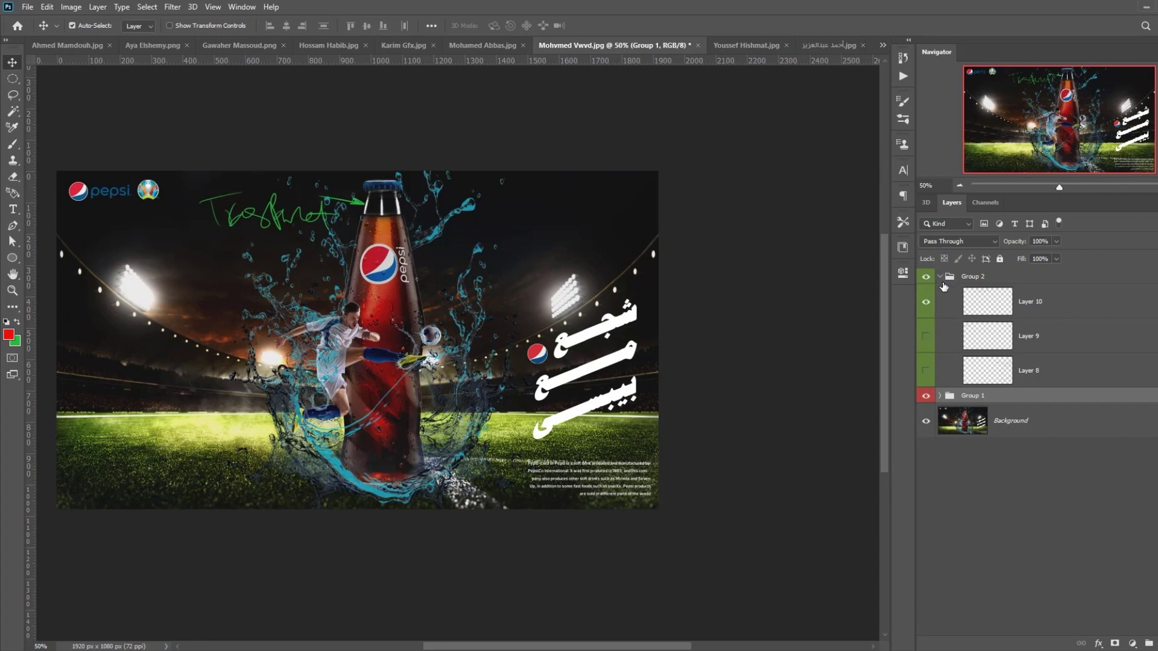
left_click(940, 278)
left_click_drag(572, 337, 638, 319)
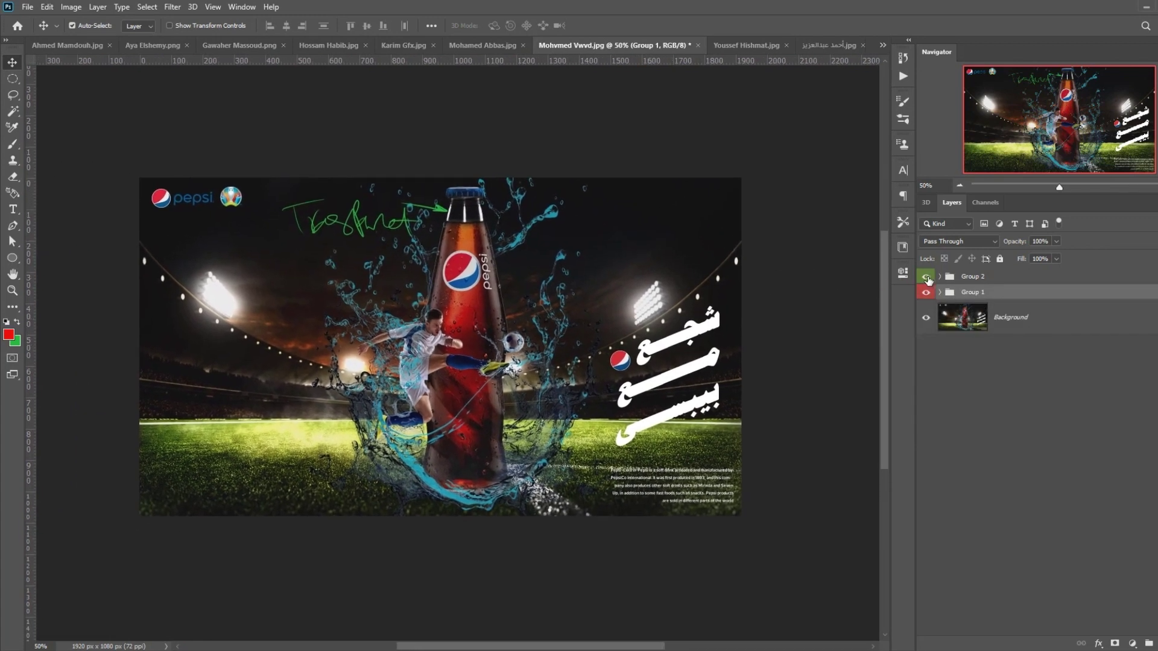
left_click(929, 278)
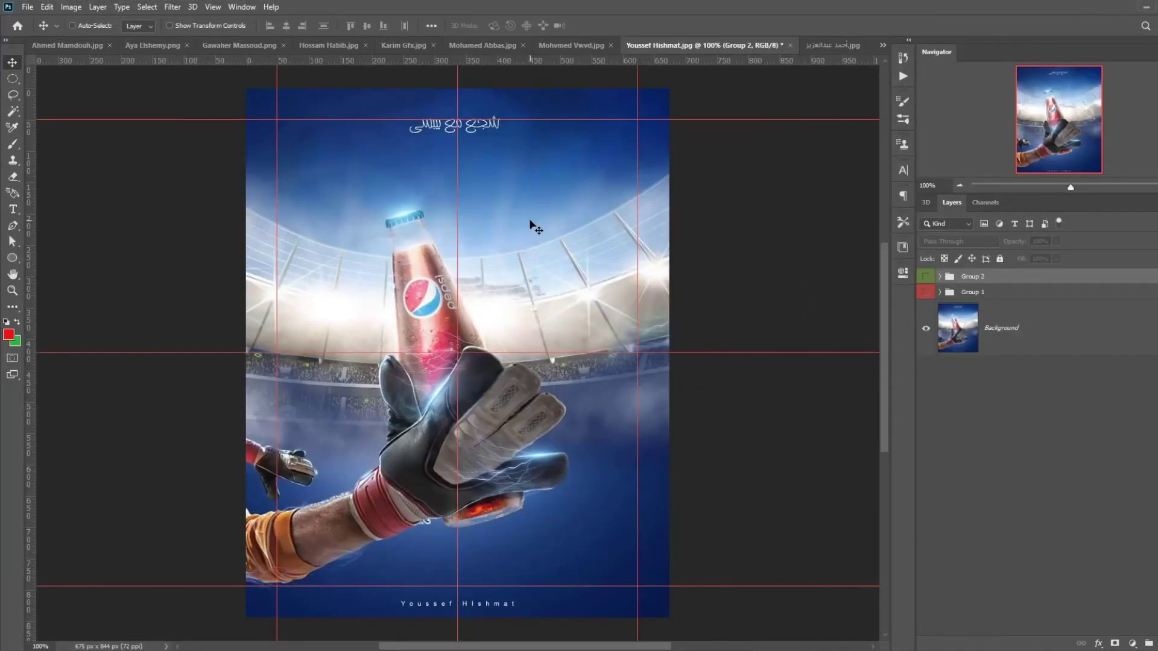
Step: Switch to the goalkeeper glove poster, hide its guides, and show only the Layer 1 scaling note in Group 1
key("ctrl+minus")
key("ctrl+semicolon")
left_click(926, 292)
left_click(939, 292)
left_click_drag(926, 330, 925, 607)
scroll(916, 520, "down", 3)
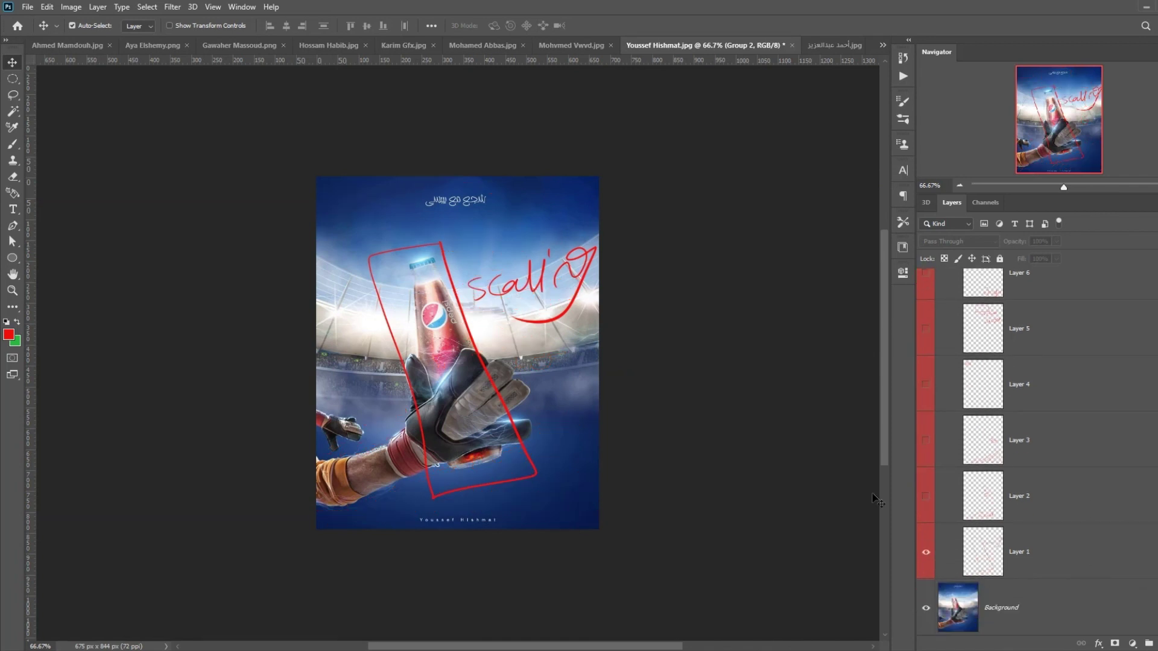
Step: Examine the bottle and glove proportions against the Layer 1 scaling outline, up to 100%
left_click_drag(464, 356, 480, 345)
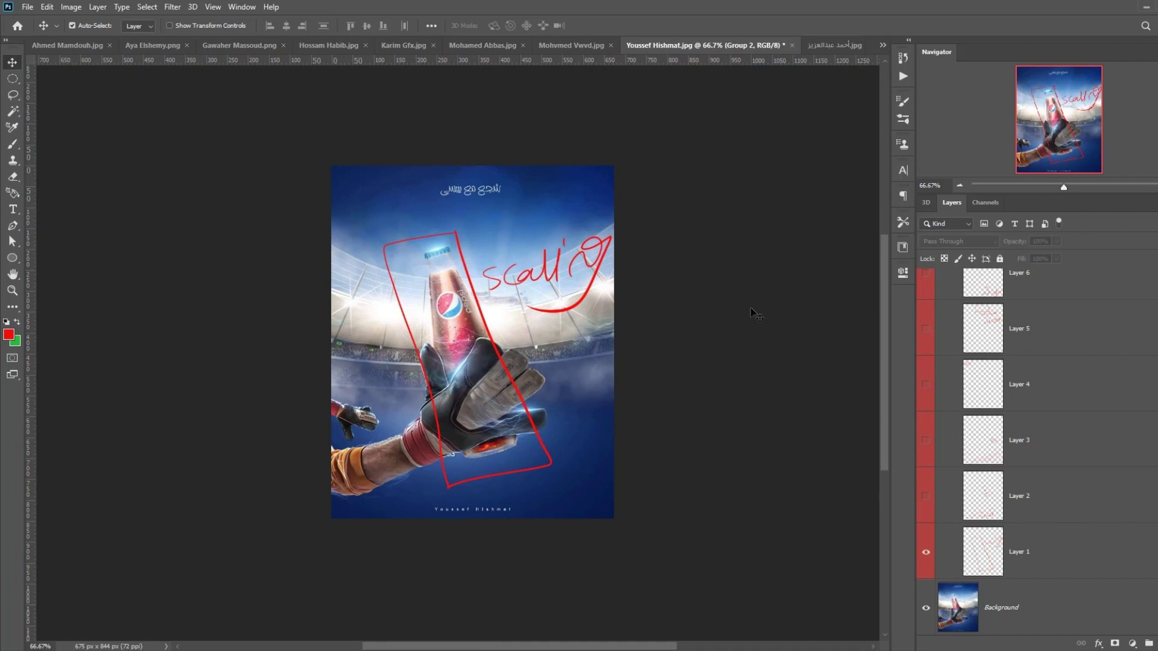
left_click_drag(531, 310, 530, 328)
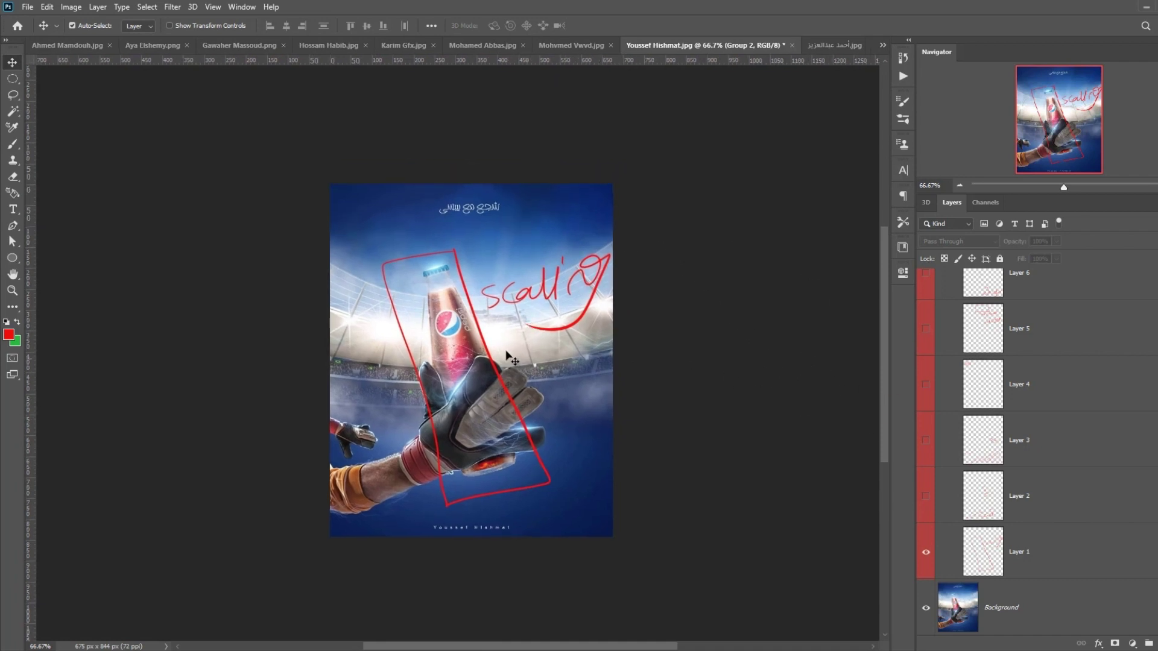
left_click_drag(481, 367, 468, 392)
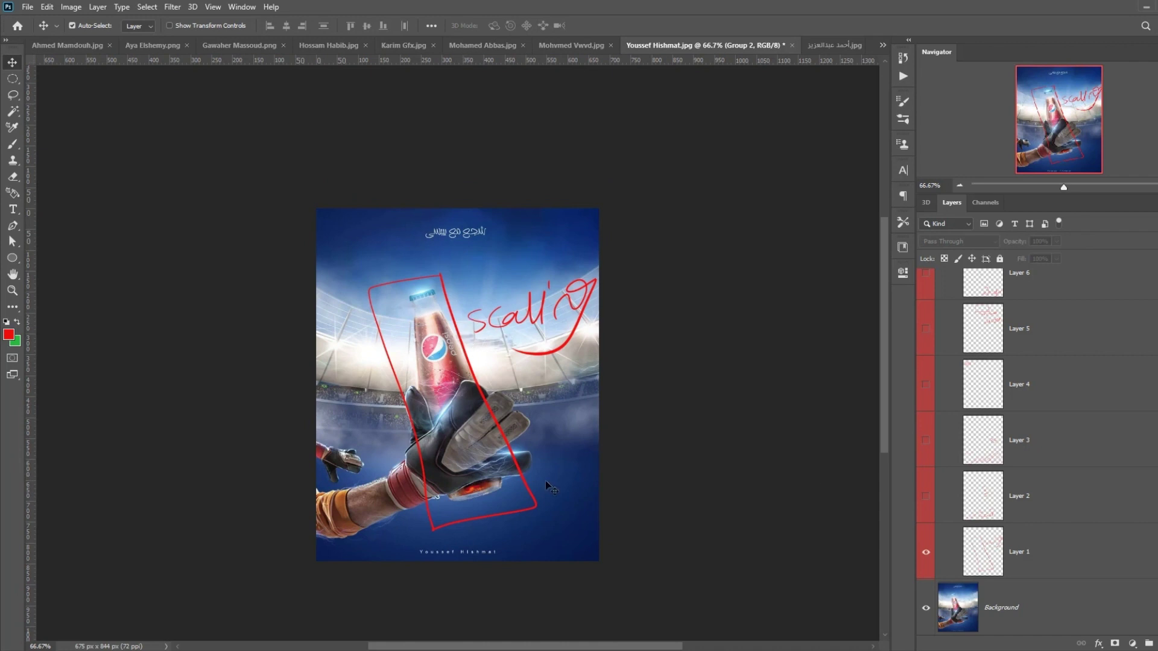
left_click_drag(565, 394, 665, 341)
left_click_drag(548, 298, 494, 303)
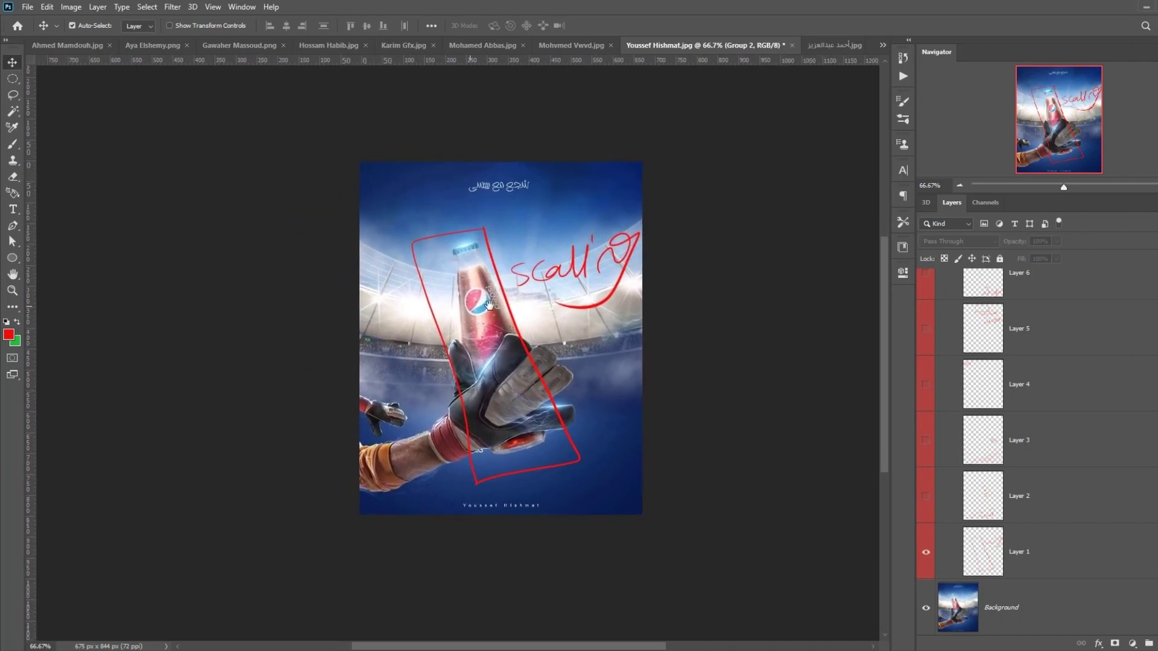
key("ctrl+plus")
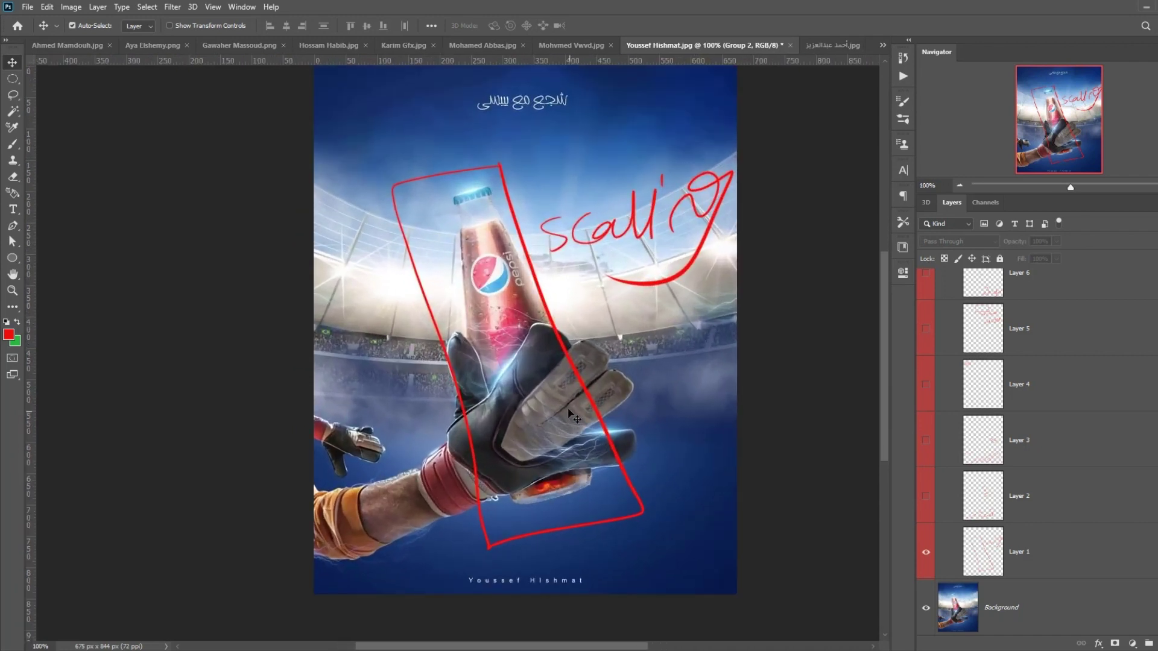
left_click_drag(576, 388, 482, 400)
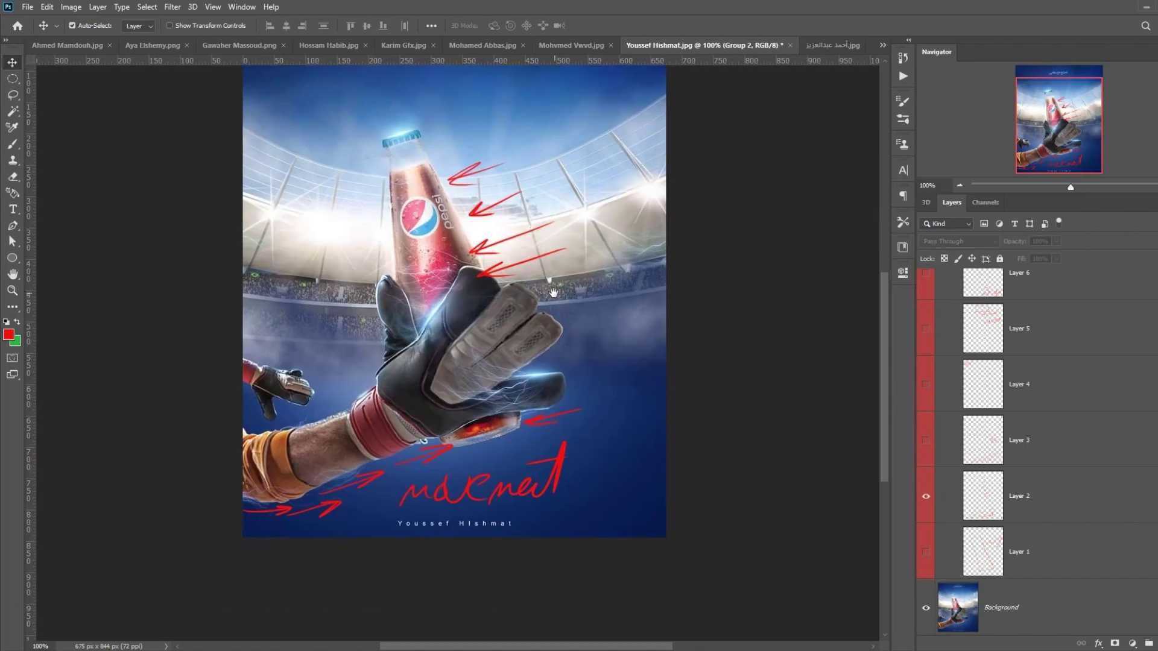
Step: Compare the glove and bottle with and without the Layer 2 movement arrows, and leave that note hidden
left_click_drag(473, 456, 496, 478)
left_click(925, 497)
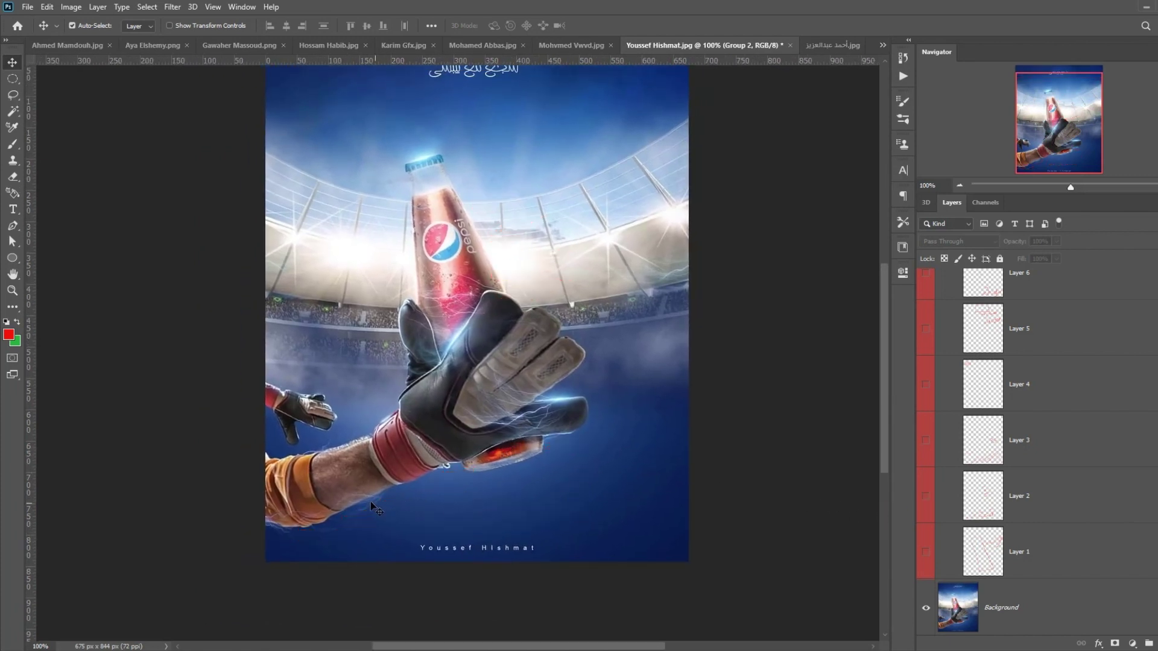
left_click_drag(307, 520, 326, 505)
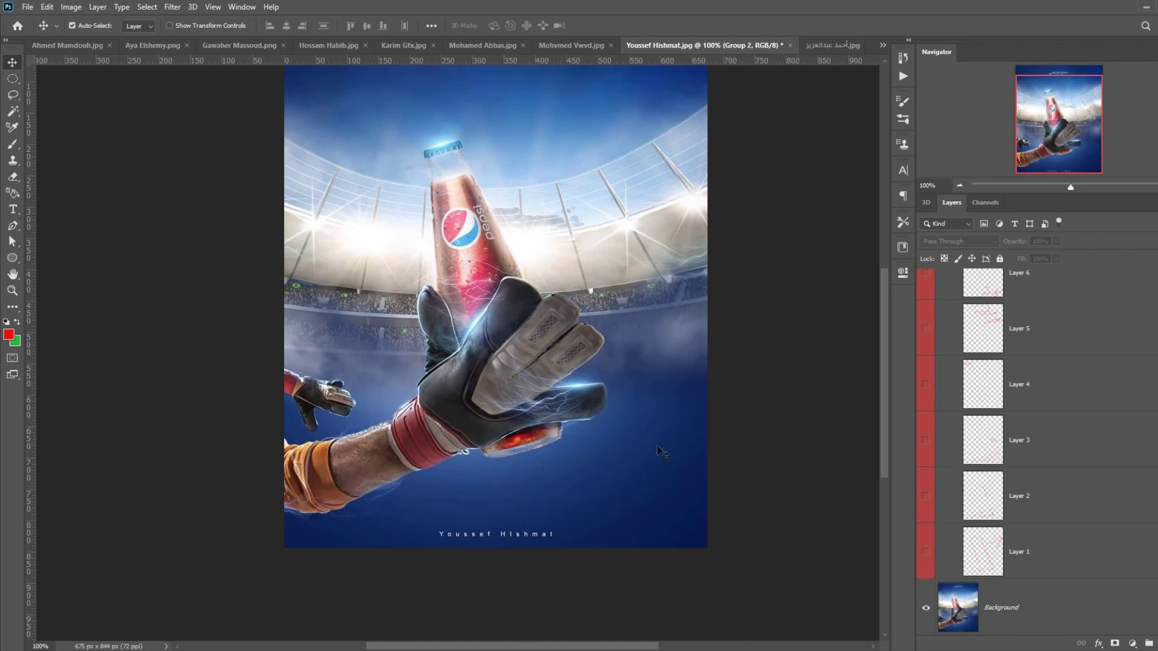
left_click(925, 496)
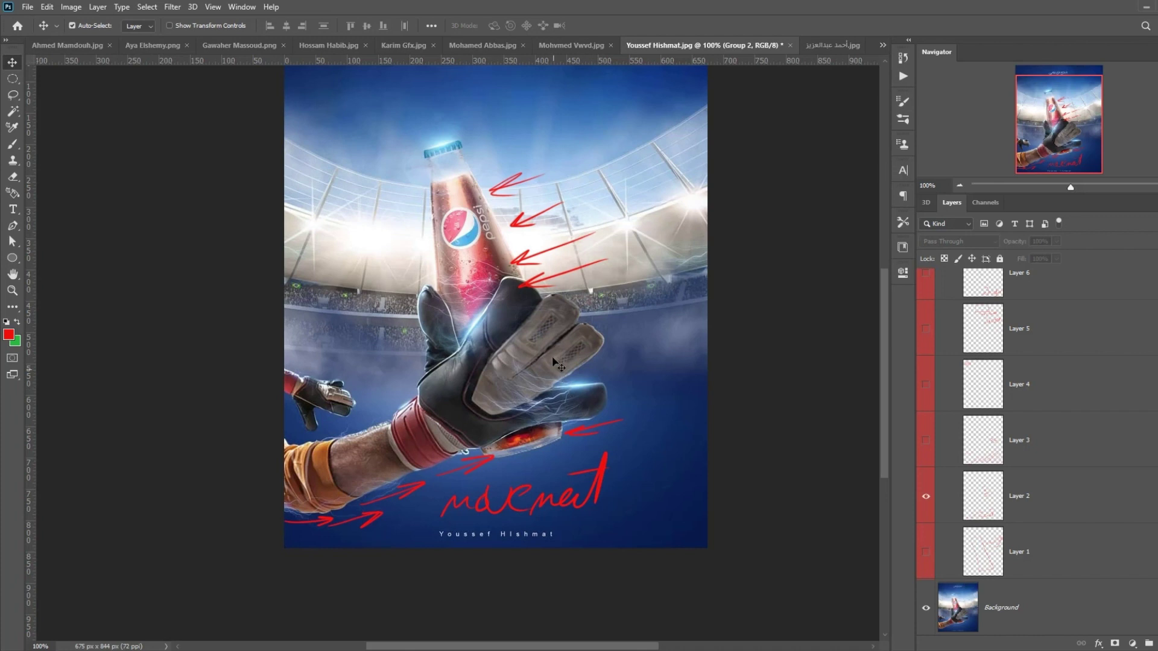
left_click(927, 497)
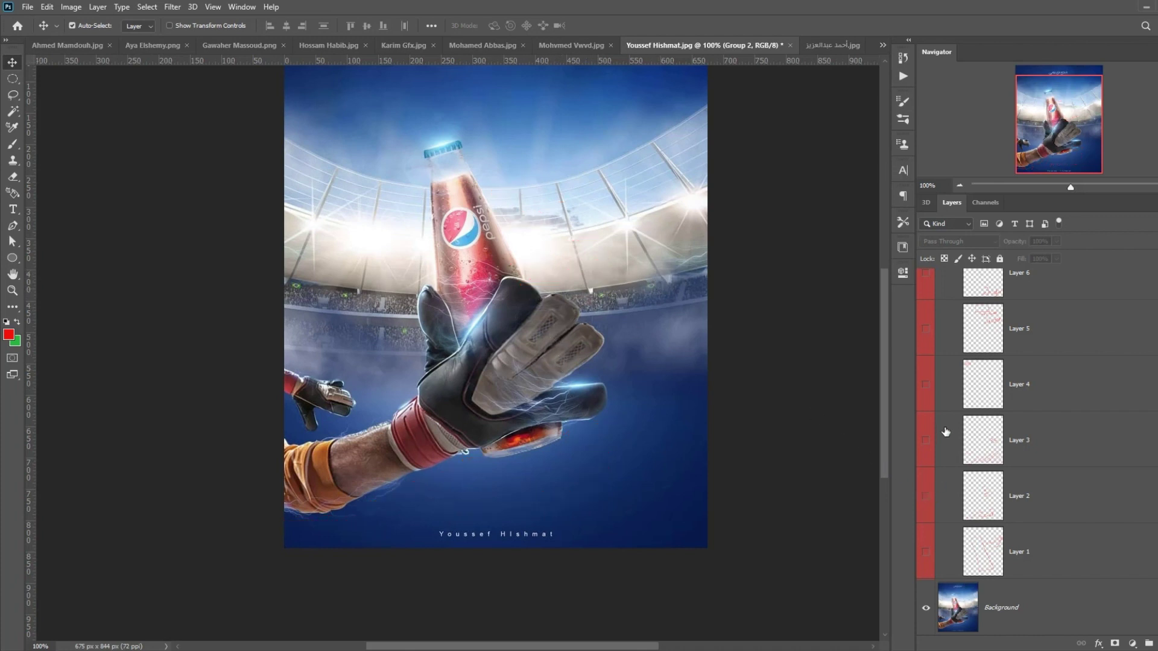
Step: Show the Layer 3 background note and examine the marked lower area on the whole poster at 66.67%
left_click(927, 445)
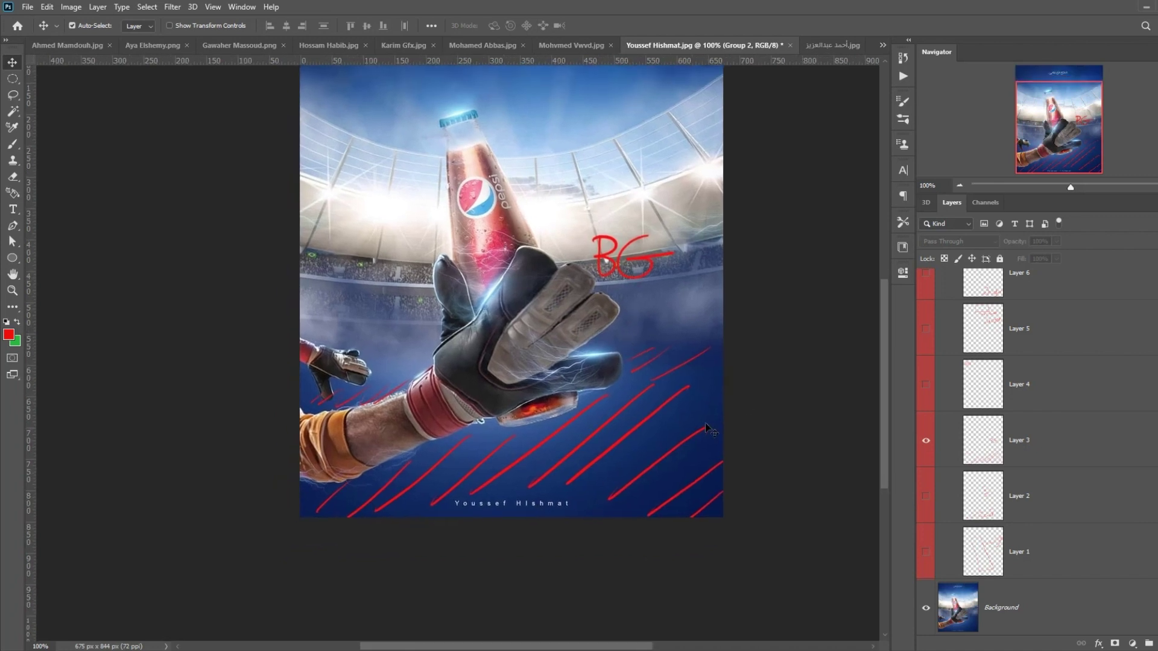
key("ctrl+z")
left_click(935, 431)
key("ctrl")
scroll(531, 374, "up", 3)
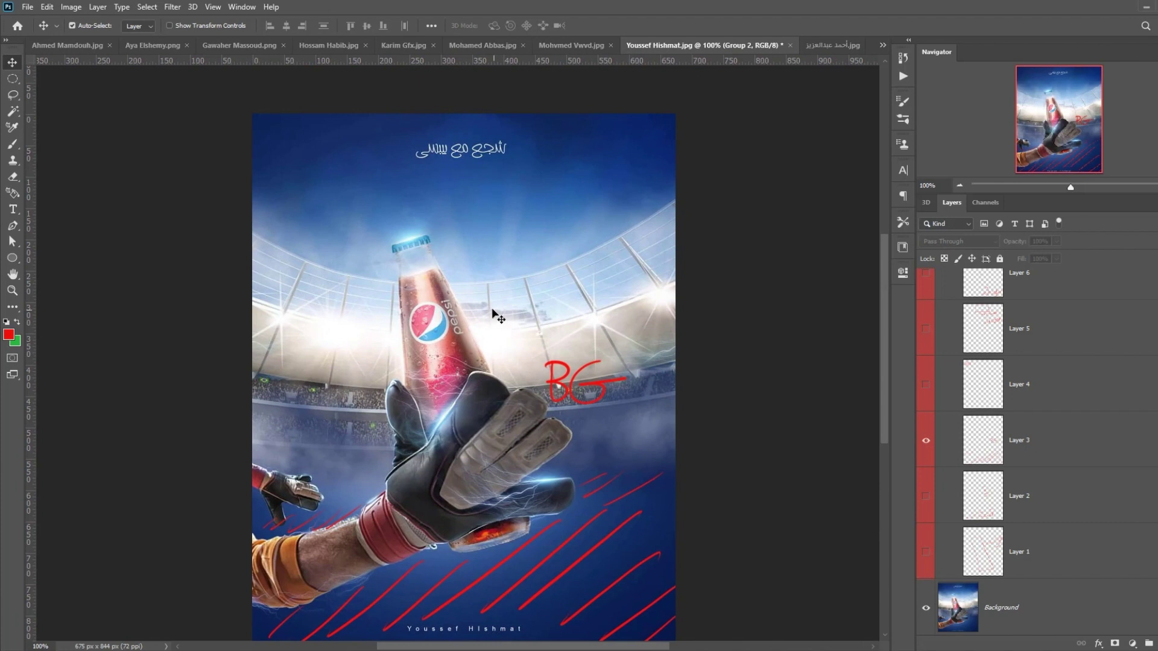
key("ctrl+minus")
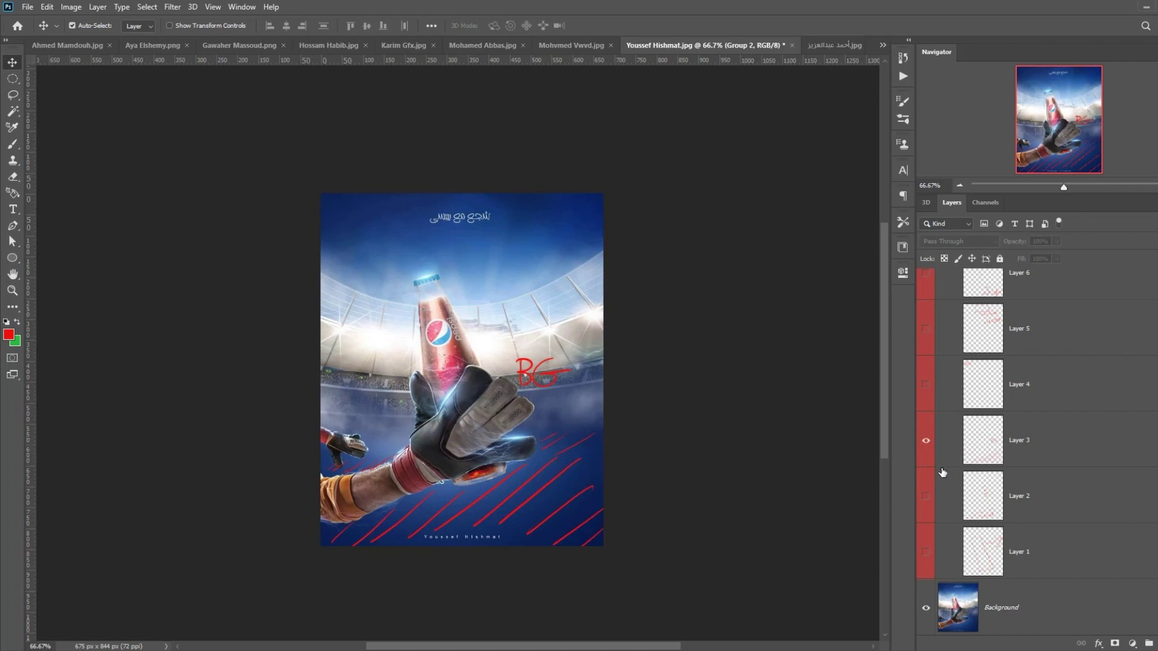
Step: Replace the Layer 3 note with the Layer 4 corner note, then the Layer 5 slogan note, and leave all three hidden
left_click(926, 441)
left_click(926, 385)
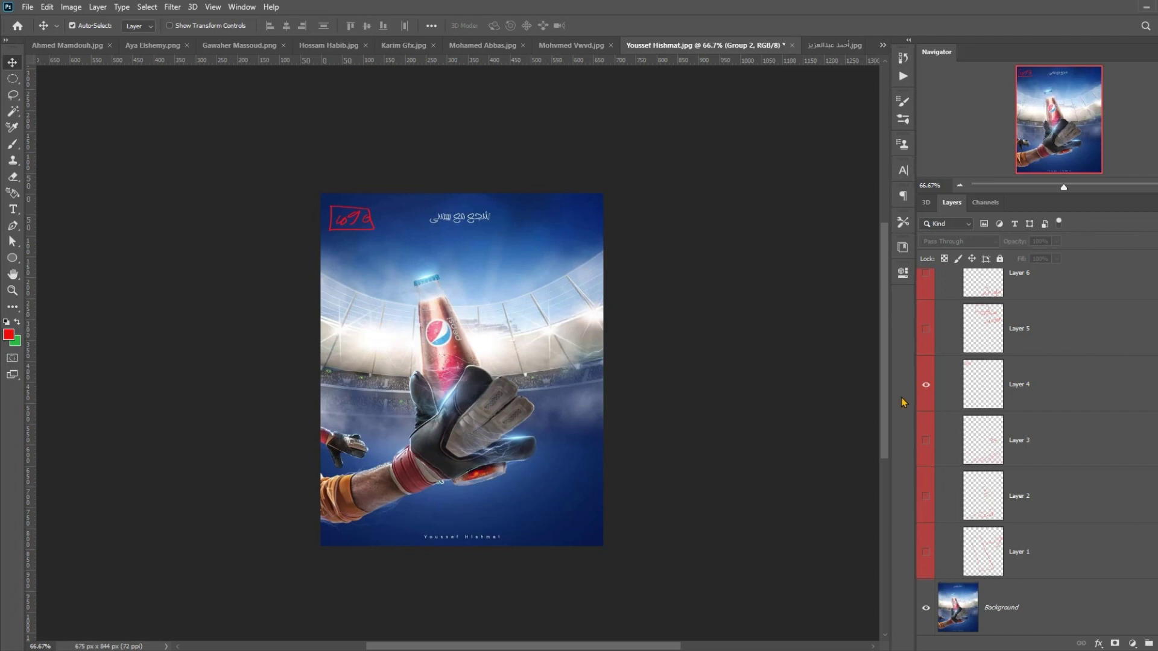
left_click(925, 389)
left_click(926, 329)
left_click(1019, 329)
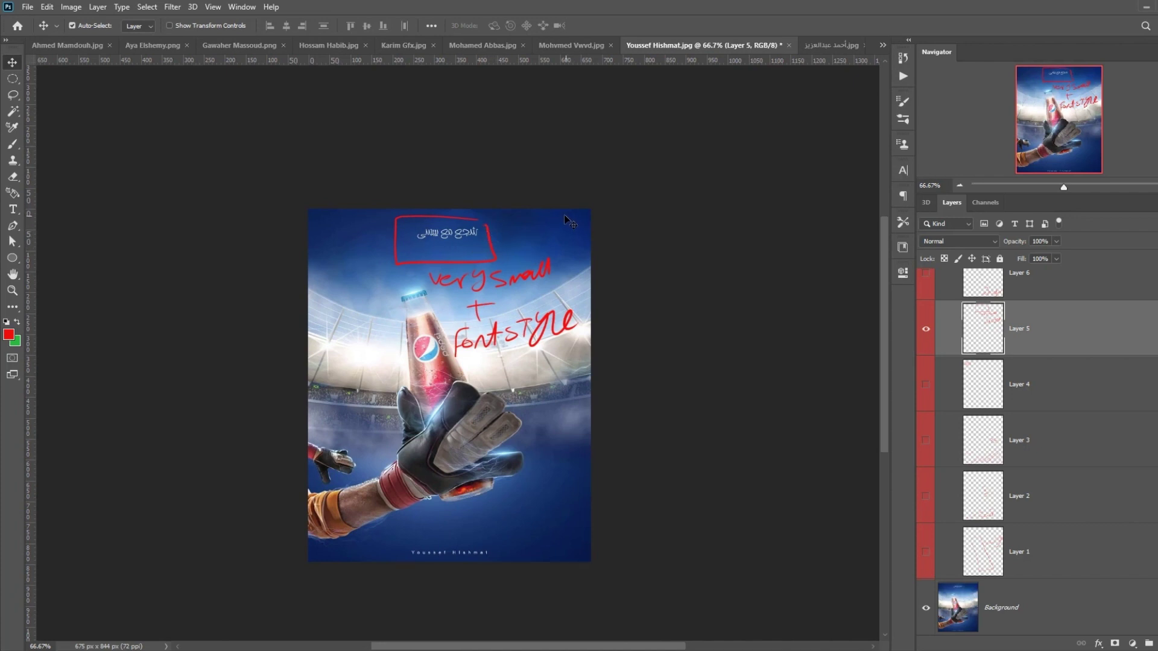
left_click(926, 328)
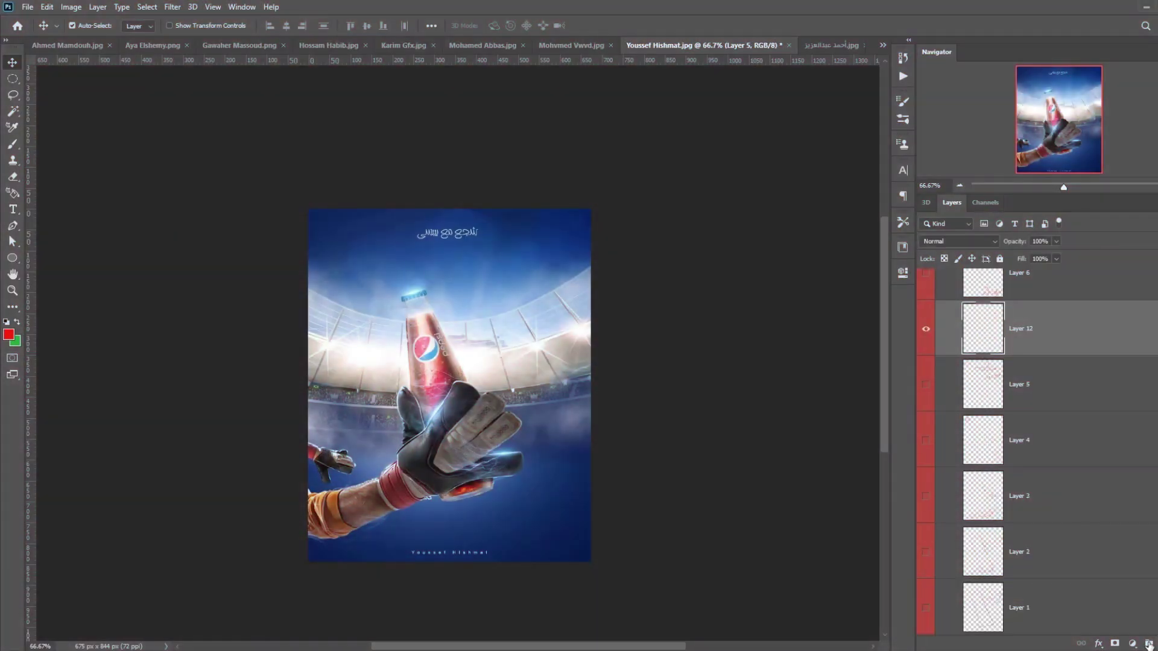
Step: Paint two red horizontal strokes beside the slogan on a new layer above Layer 5, then hide that layer
key("b")
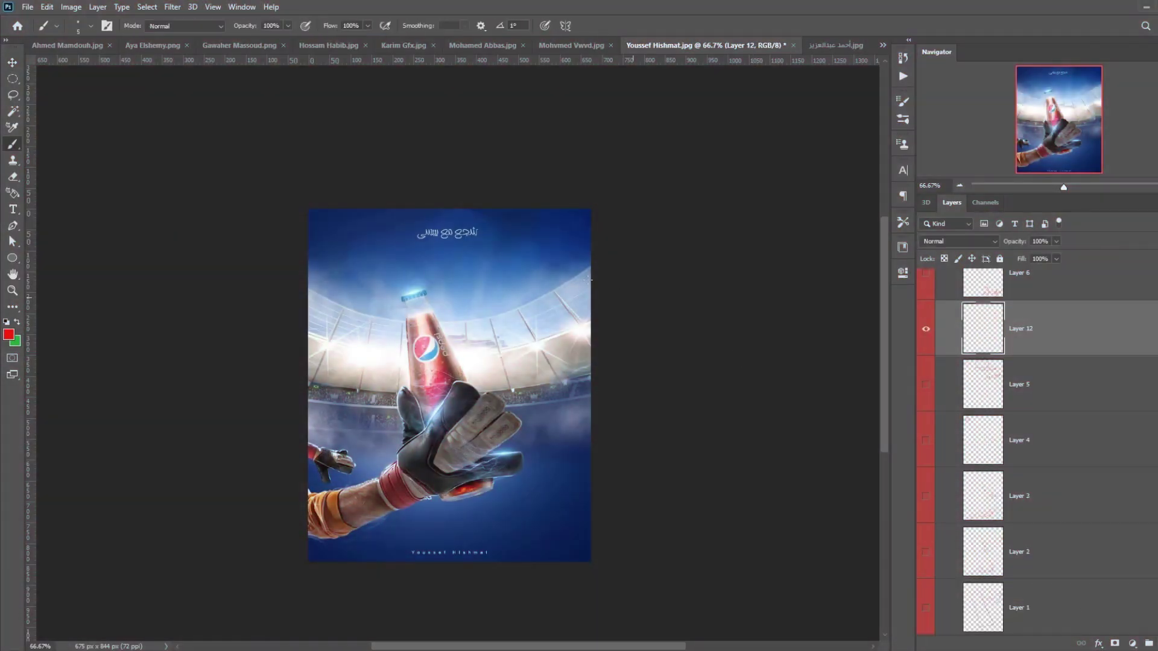
left_click_drag(566, 241, 497, 247)
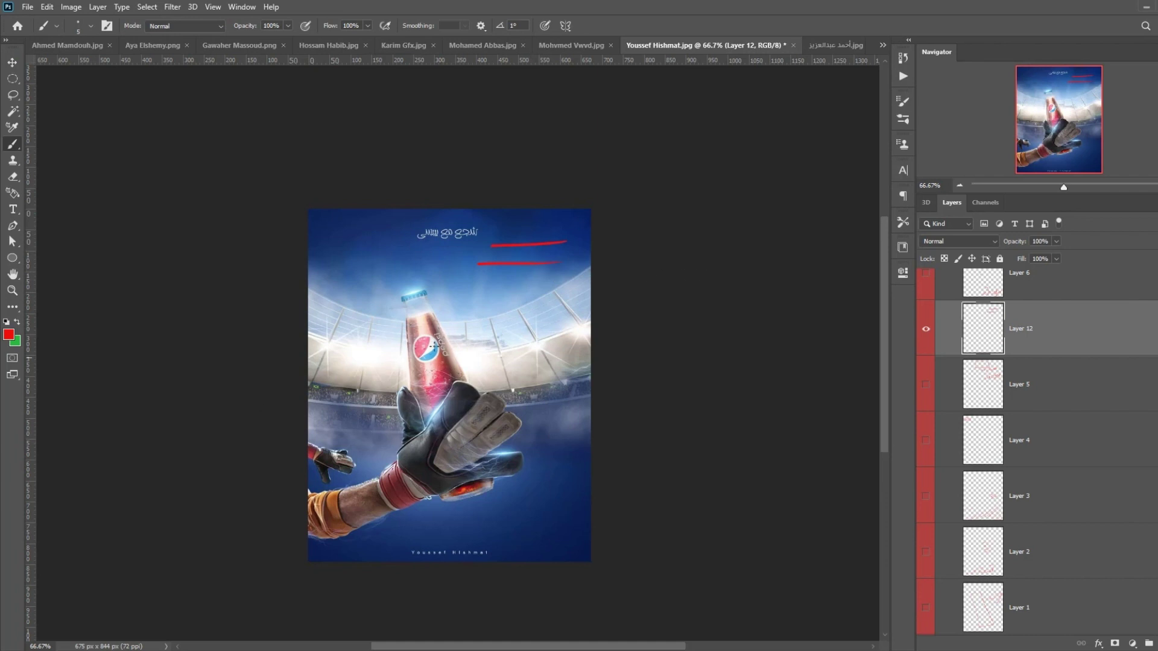
left_click(926, 330)
Step: Show the Layer 5 note again and examine the slogan's size and font style at 200%
left_click(926, 386)
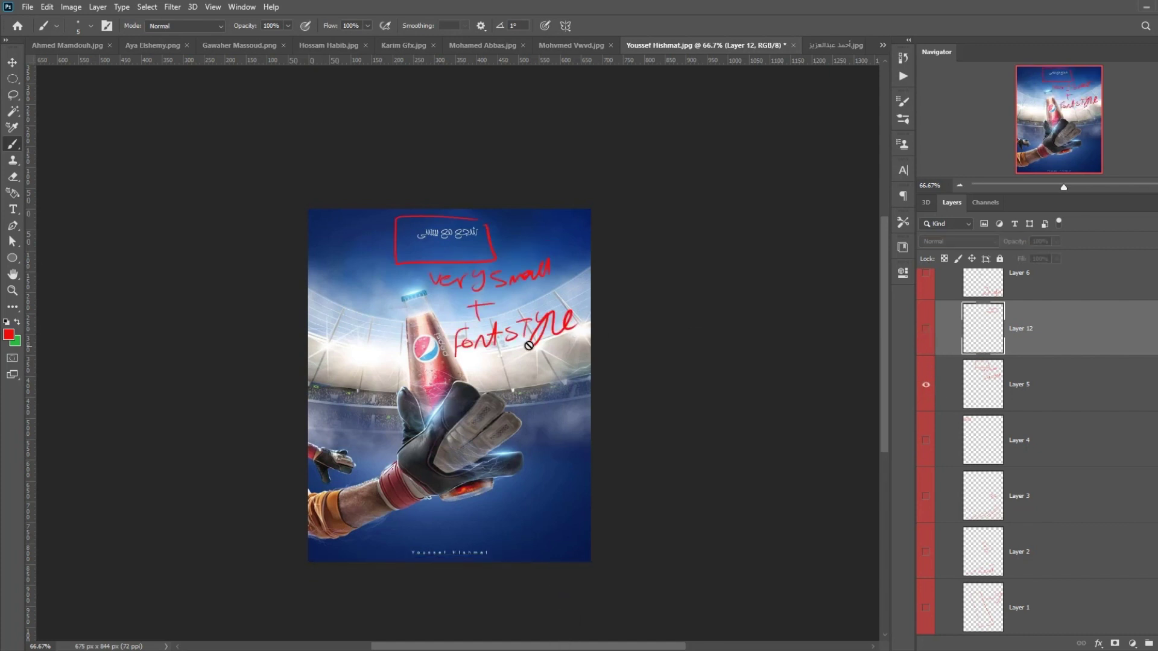
key("ctrl+plus")
key("ctrl+plus")
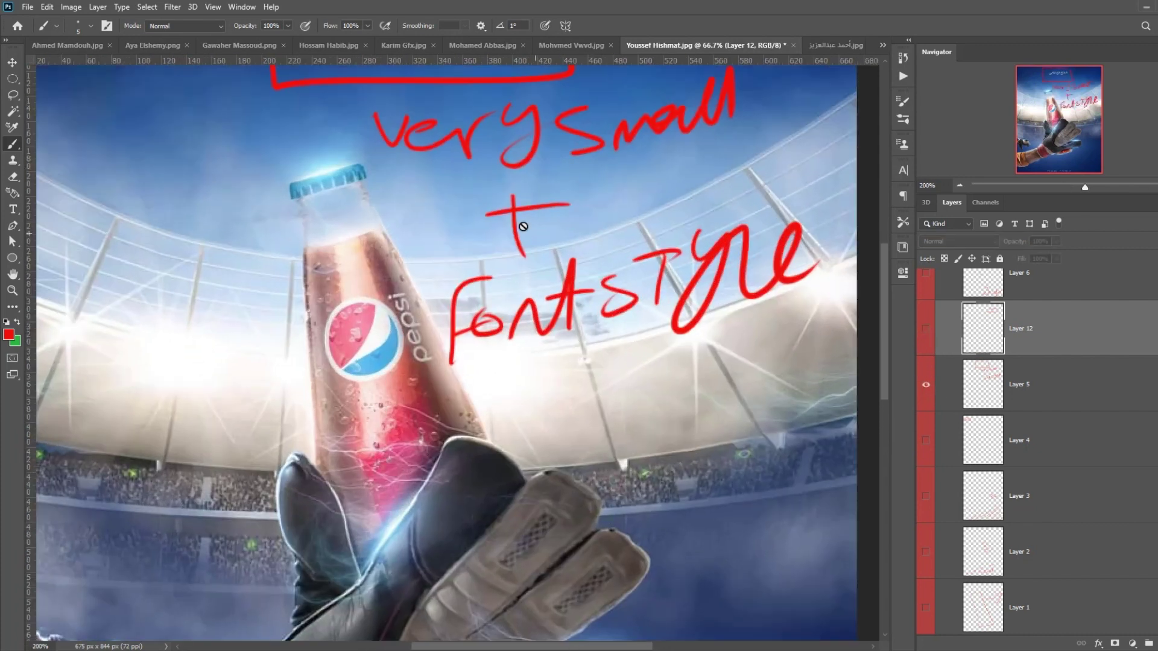
scroll(523, 227, "up", 5)
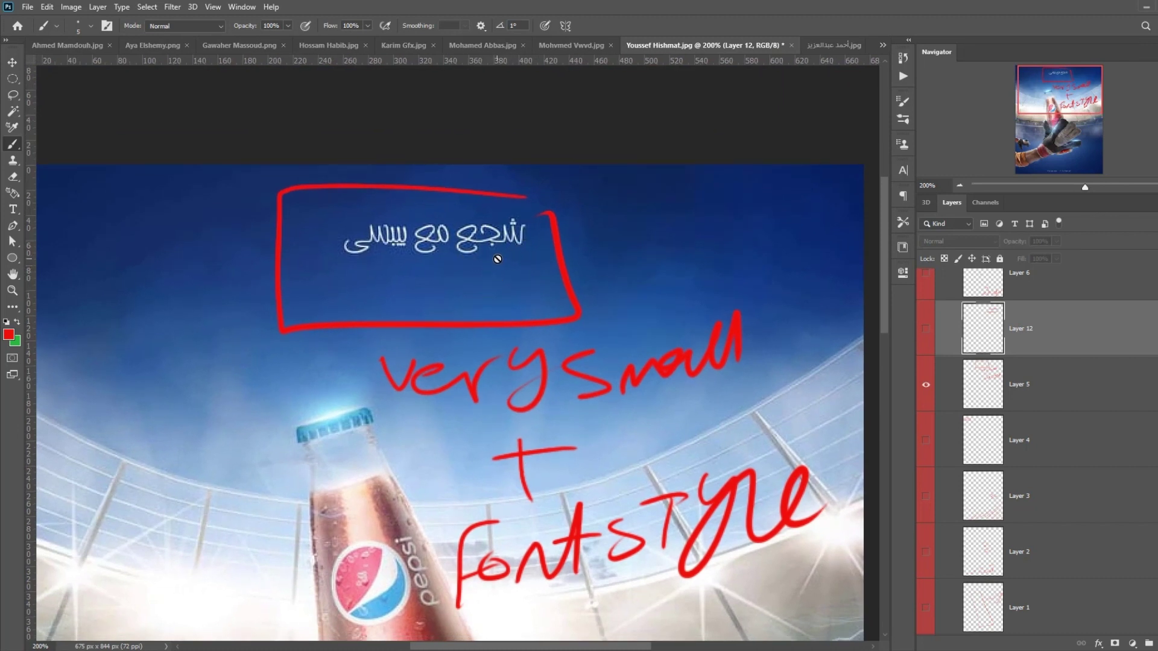
left_click(960, 185)
left_click(959, 186)
Step: Replace the Layer 5 note with the Layer 6 deep shadow note and examine the marked bottle and glove contact areas up to 300%
left_click(926, 384)
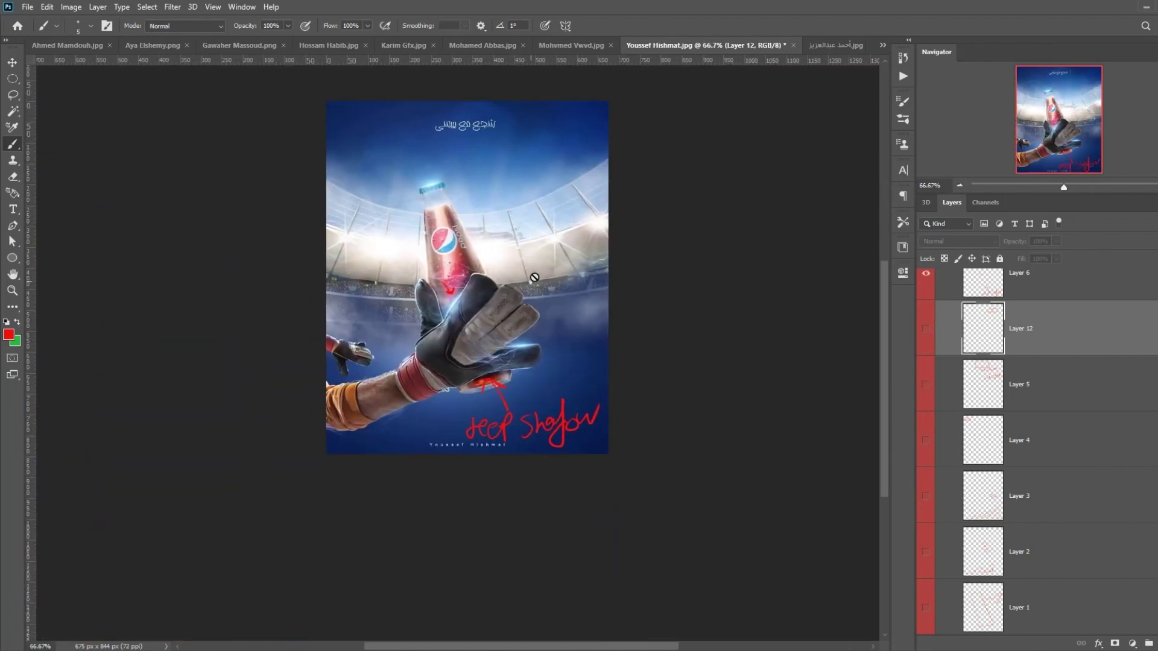
key("ctrl+plus")
scroll(608, 377, "down", 5)
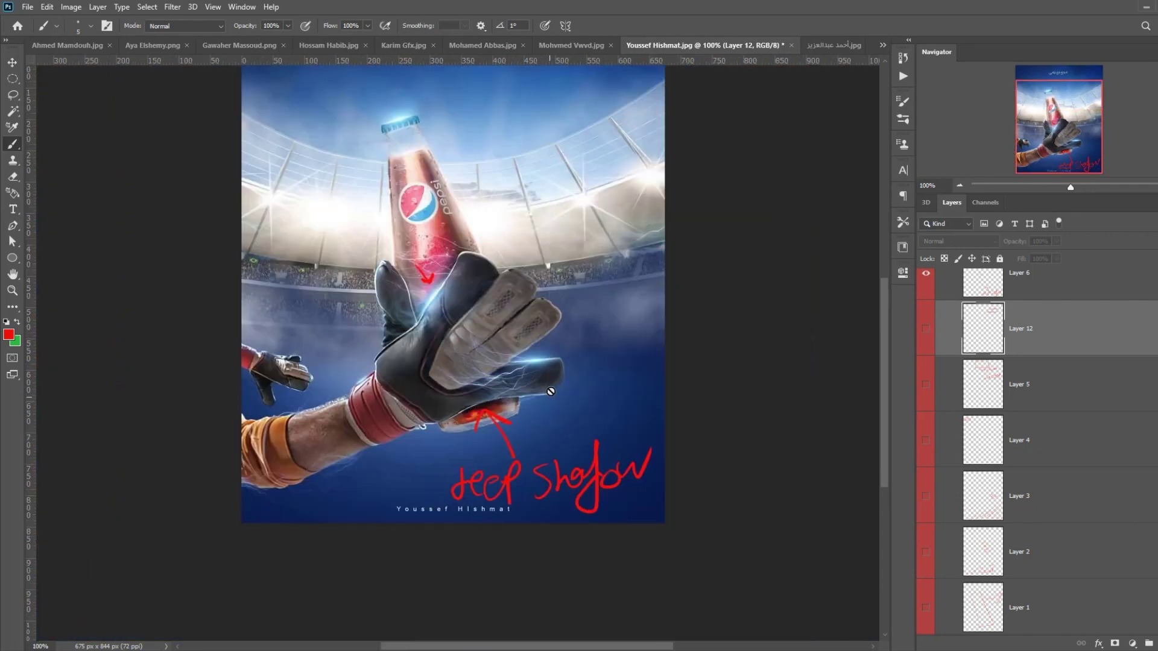
mouse_move(491, 341)
left_mouse_down()
mouse_move(479, 355)
mouse_move(486, 348)
left_mouse_up()
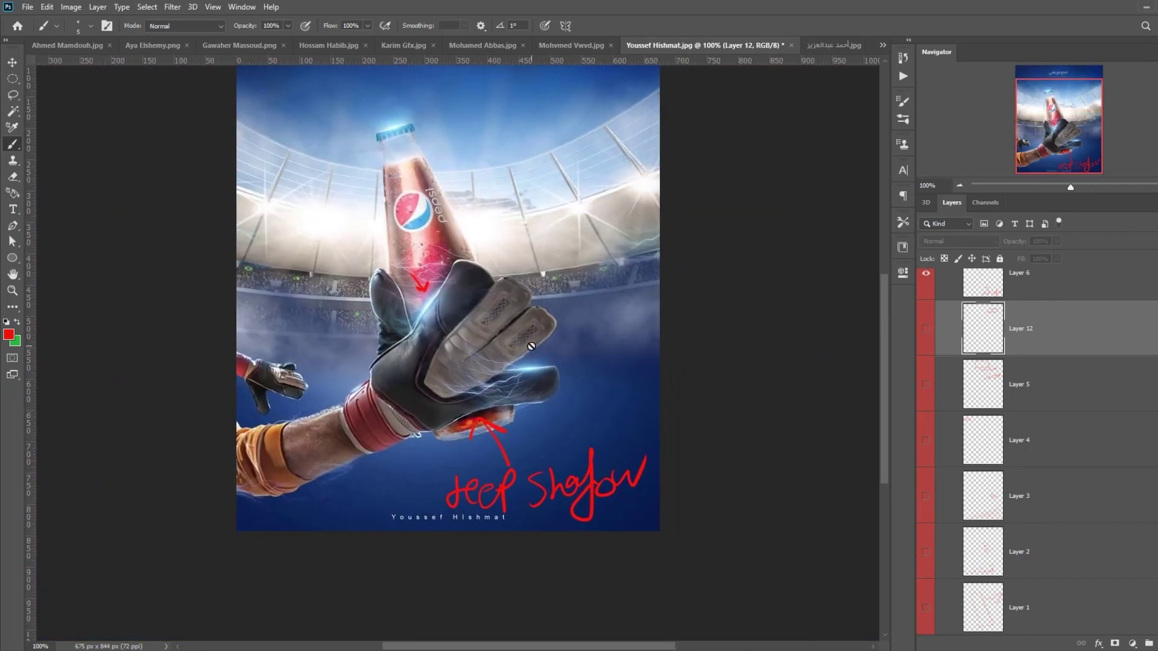
scroll(460, 346, "up", 2)
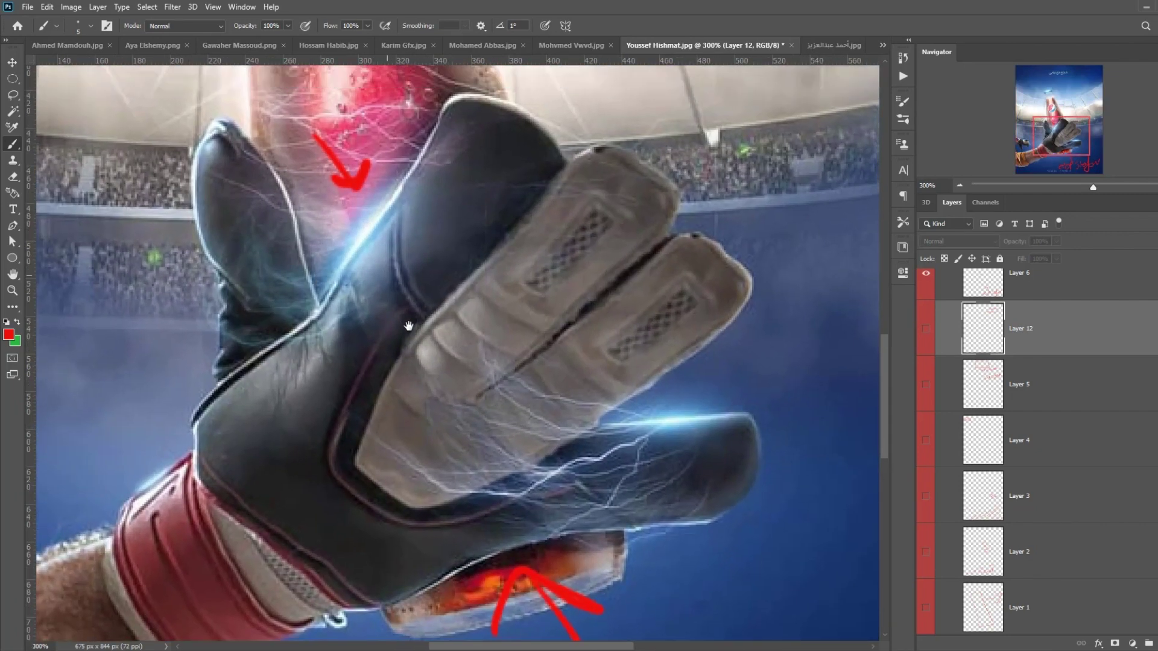
left_click_drag(409, 326, 433, 396)
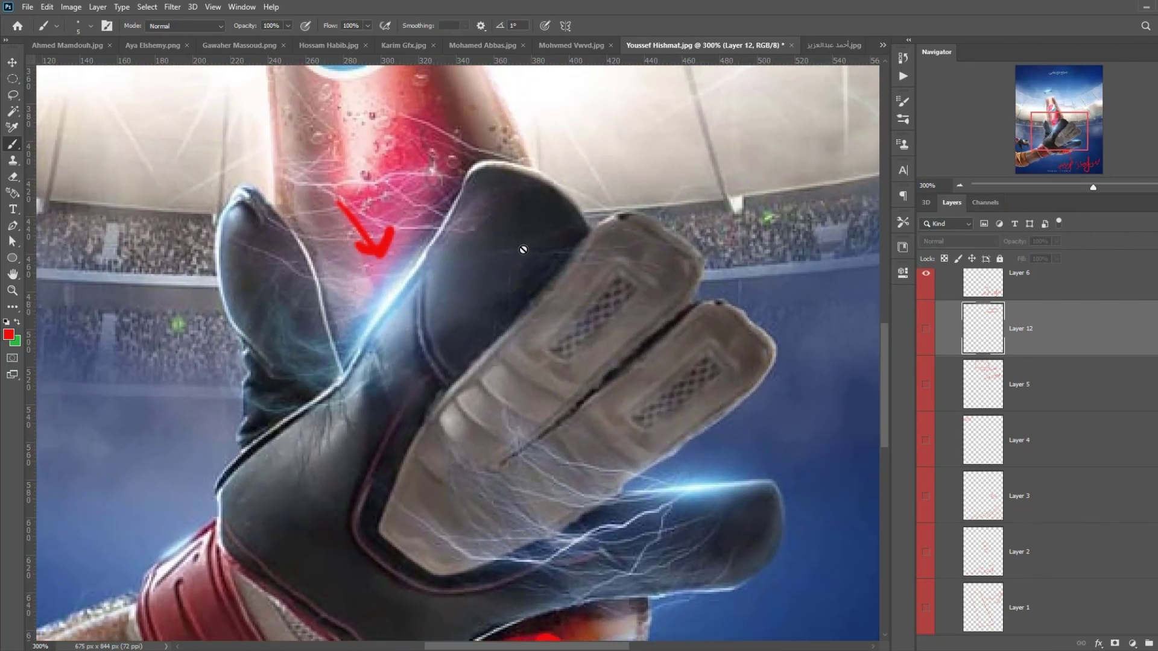
scroll(516, 289, "down", 2)
scroll(595, 323, "down", 1)
scroll(930, 374, "up", 2)
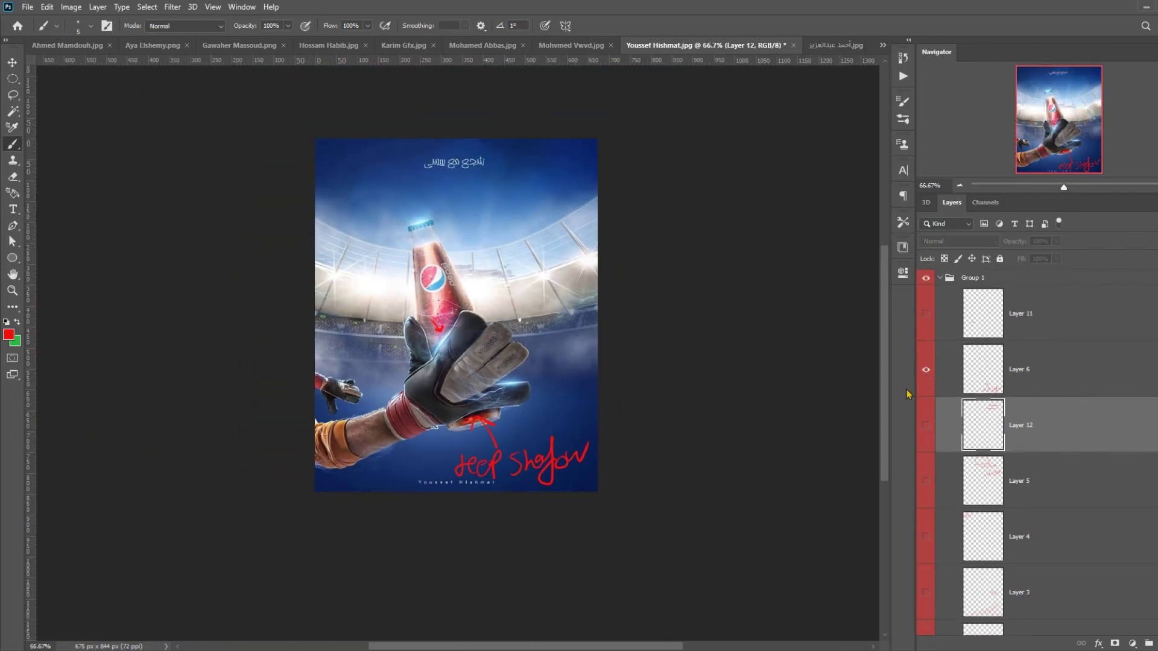
Step: Replace the Layer 6 note with the Layer 11 selection note and examine the forearm's cut-out edge up to 400%
left_click(938, 372)
left_click(925, 369)
left_click(926, 314)
left_click_drag(529, 359, 777, 263)
key("ctrl+plus")
key("ctrl+plus")
scroll(778, 287, "down", 3)
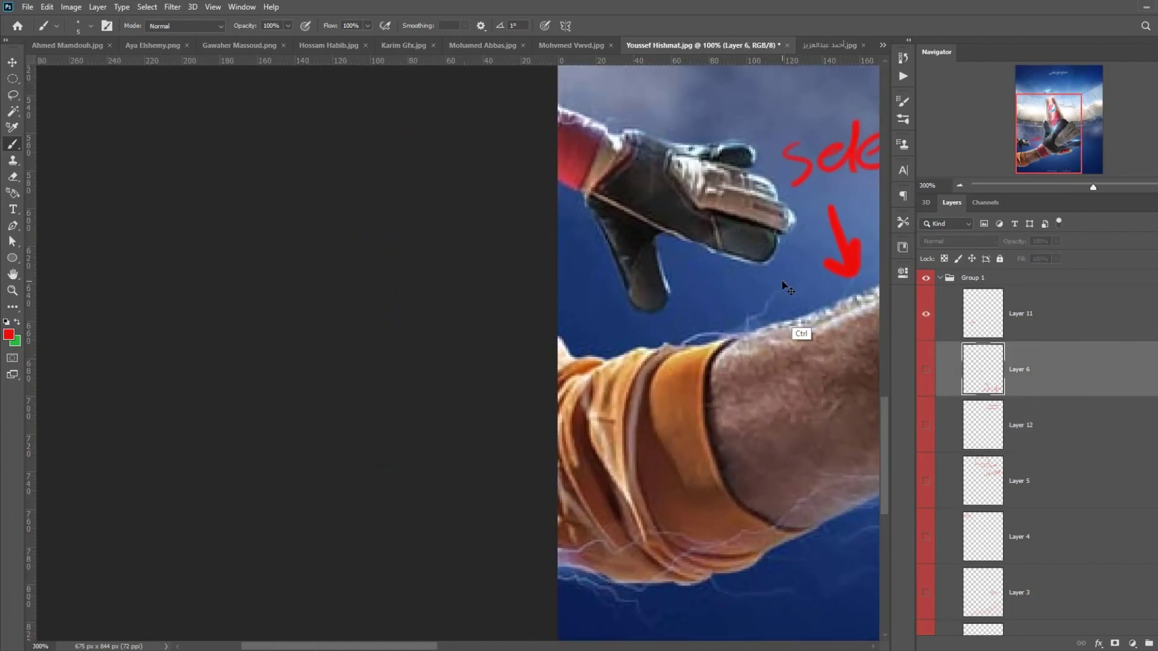
scroll(808, 329, "up", 2)
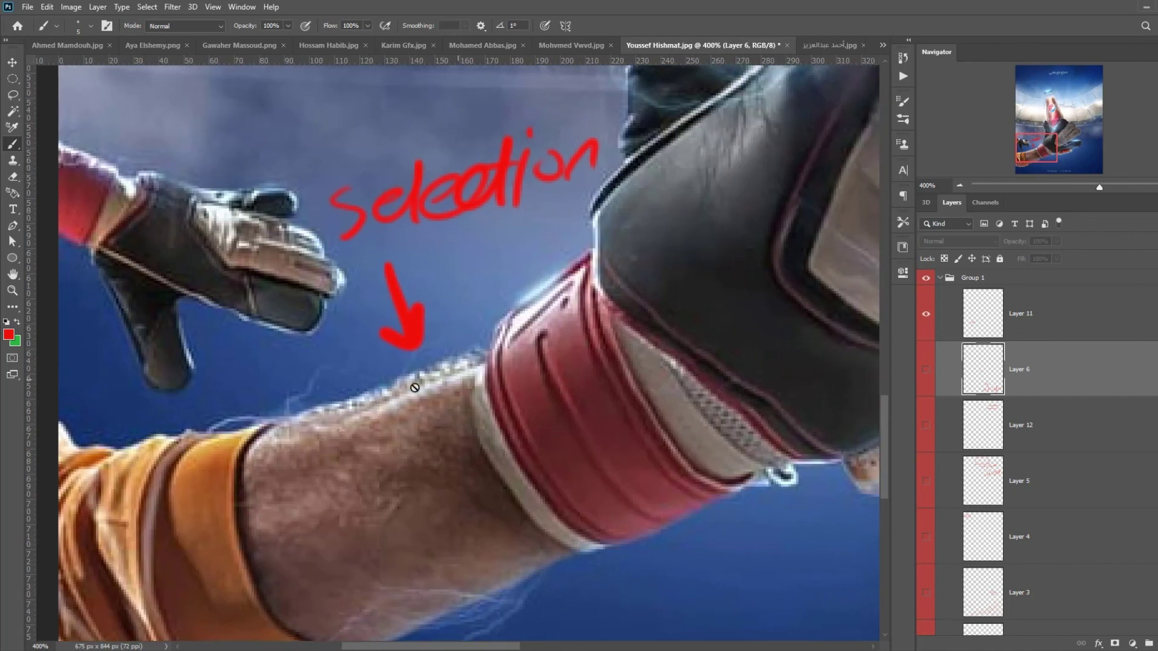
left_click_drag(357, 407, 439, 387)
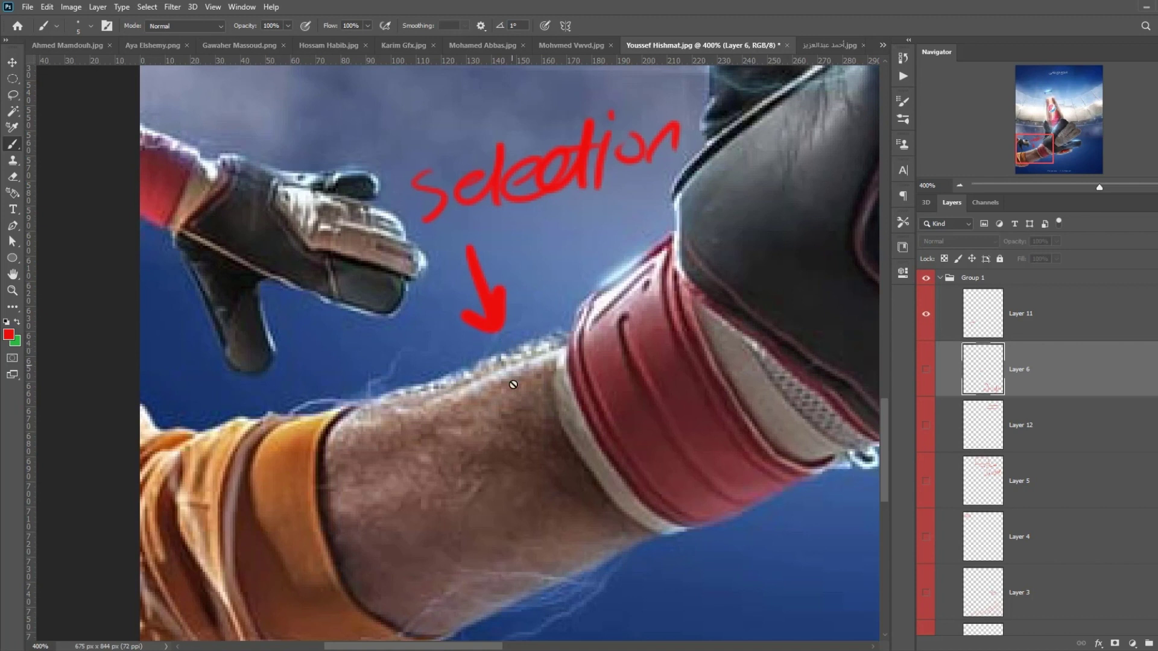
left_click(995, 336)
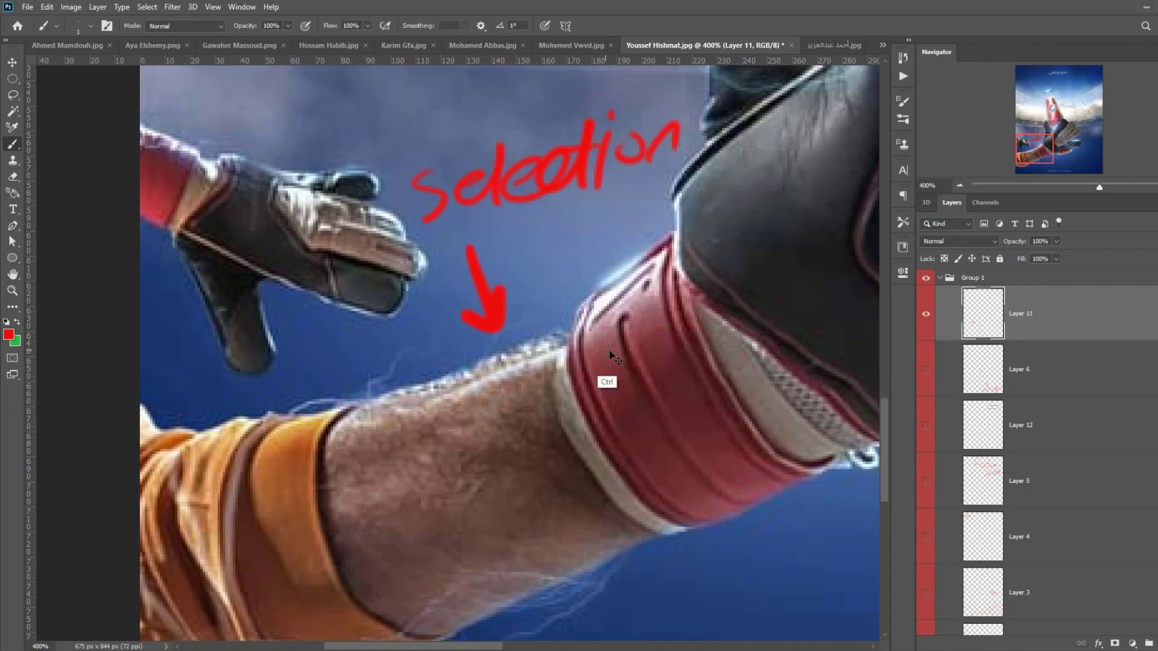
Step: Return to the whole poster at 100%, then collapse and hide Group 1
left_click(962, 187)
left_click(961, 186)
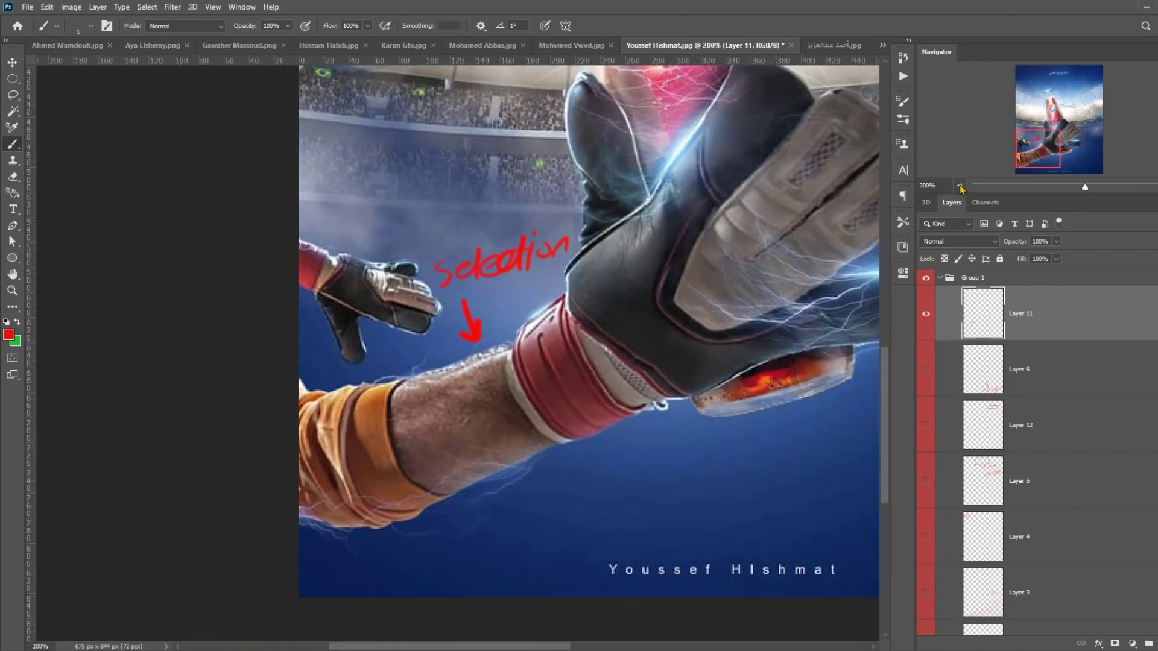
left_click(960, 185)
left_click_drag(541, 344, 403, 462)
left_click(942, 279)
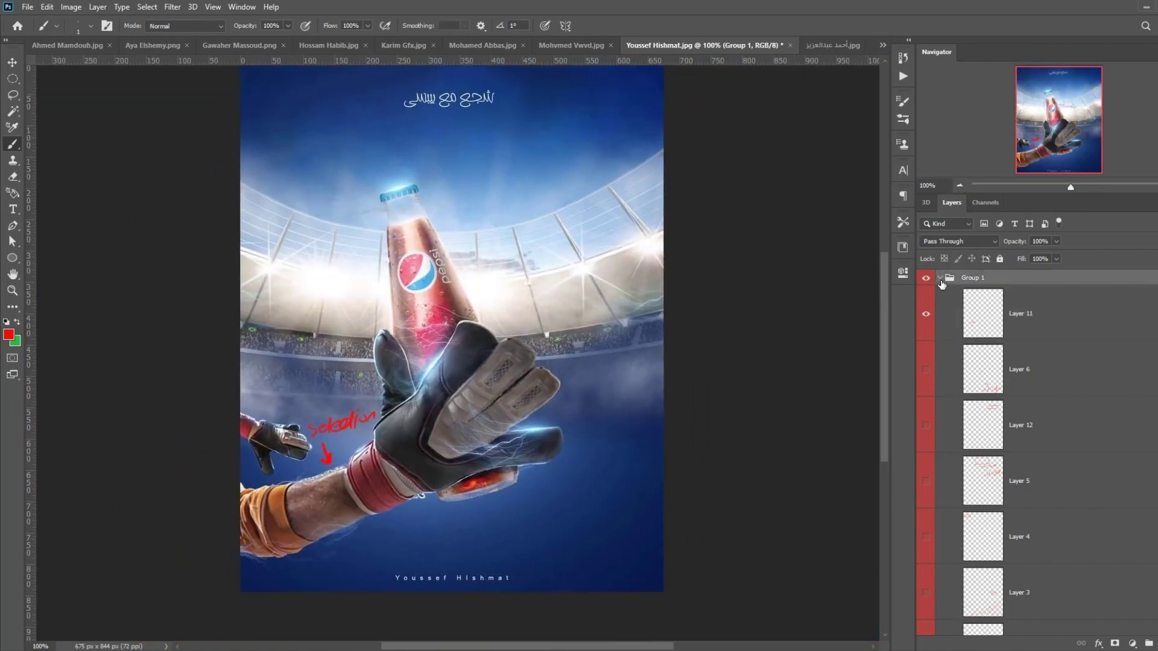
left_click(941, 278)
left_click(927, 277)
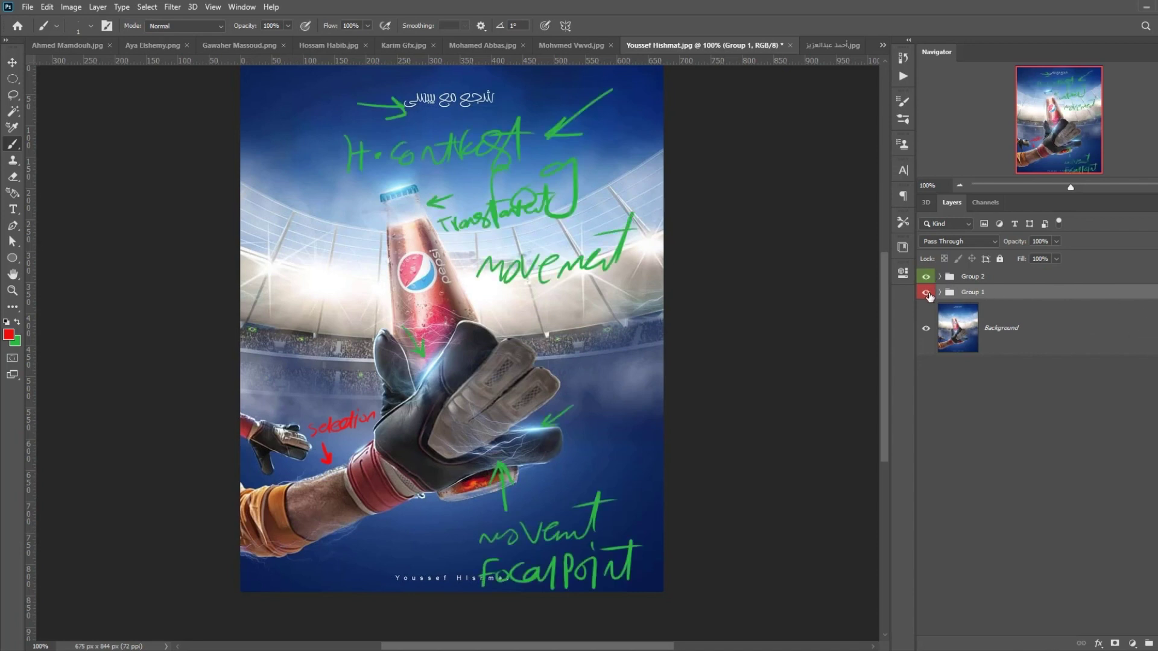
left_click(927, 294)
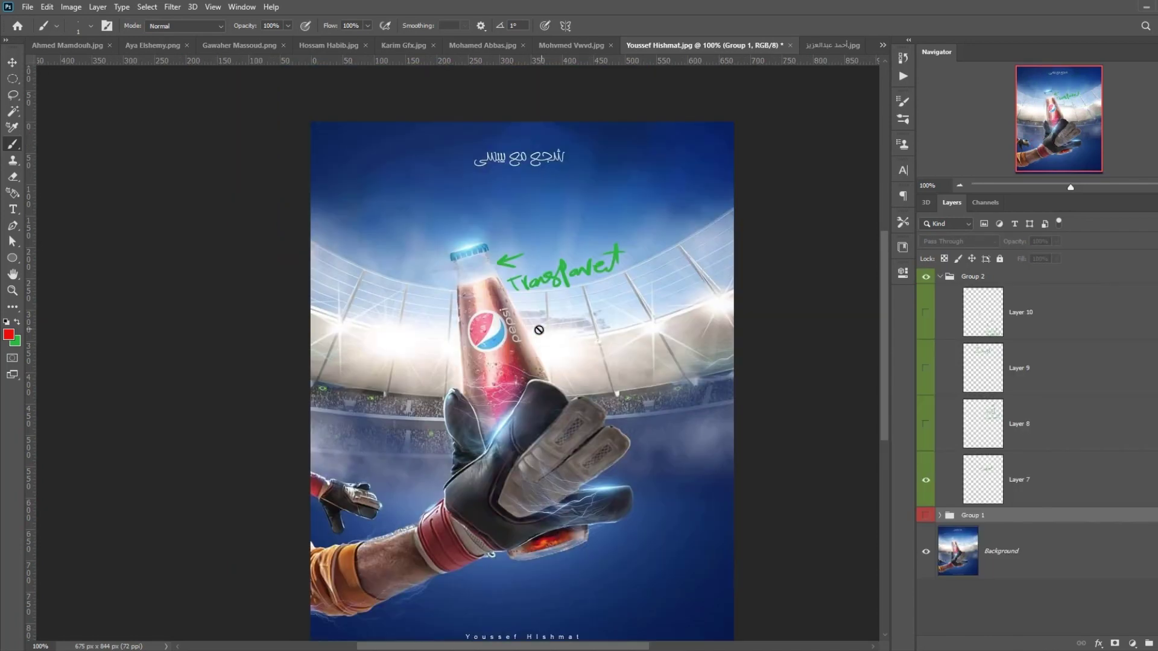
Step: Show only the Layer 7 transparency note in Group 2 and examine the bottle neck at 200%
key("ctrl+plus")
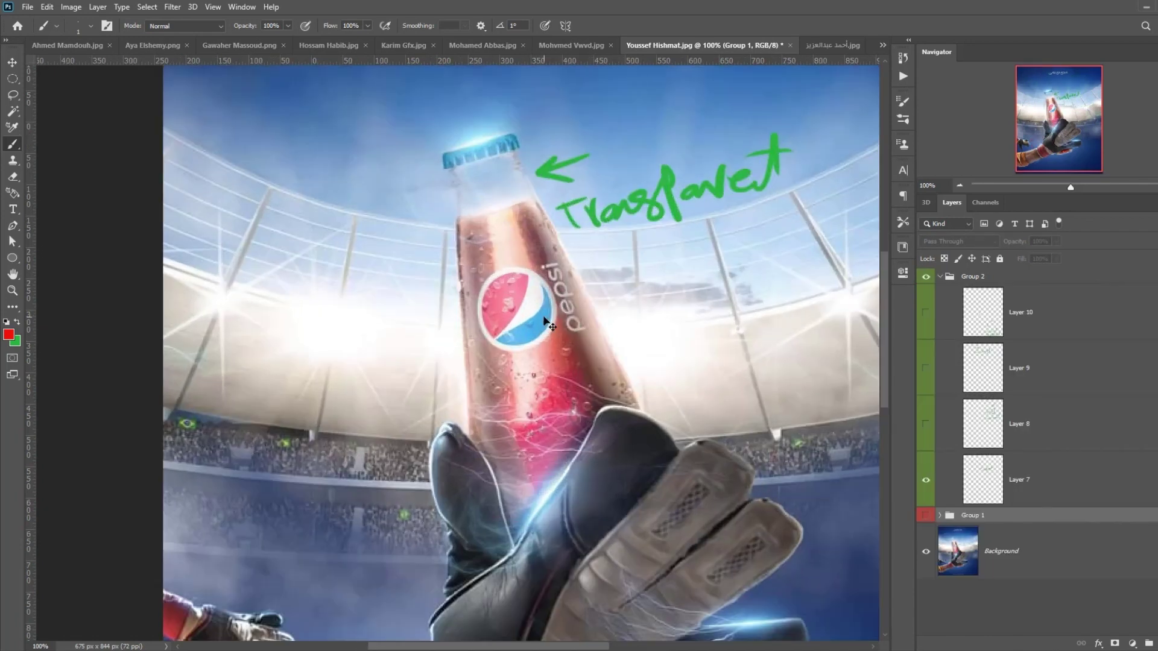
left_click_drag(560, 223, 487, 283)
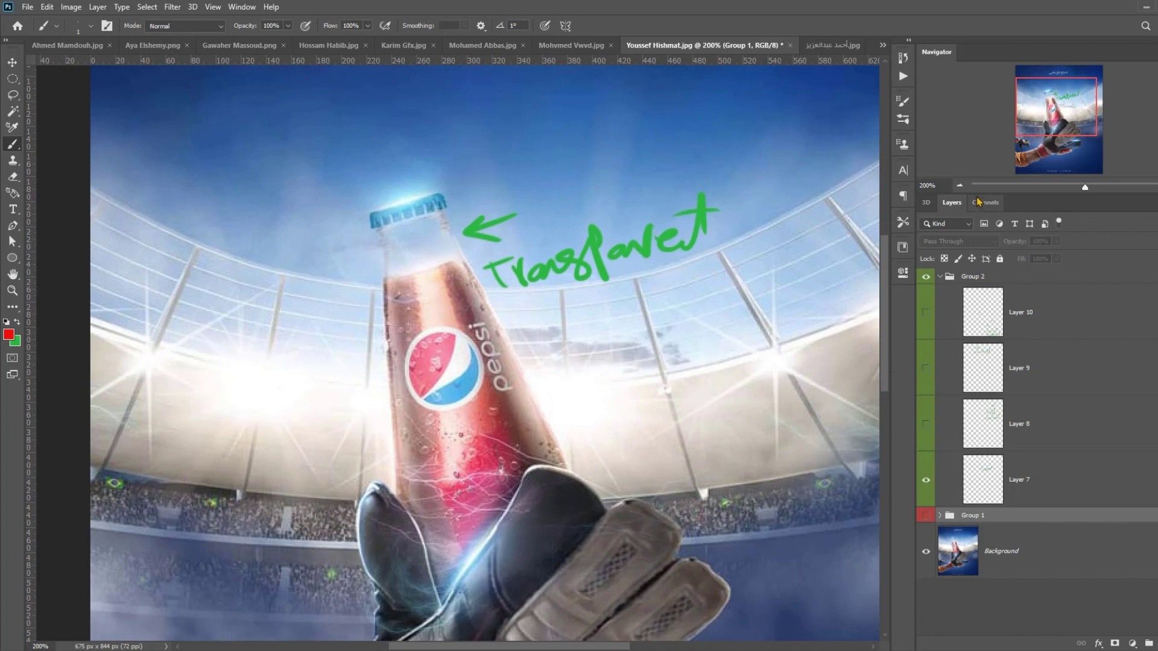
left_click(958, 186)
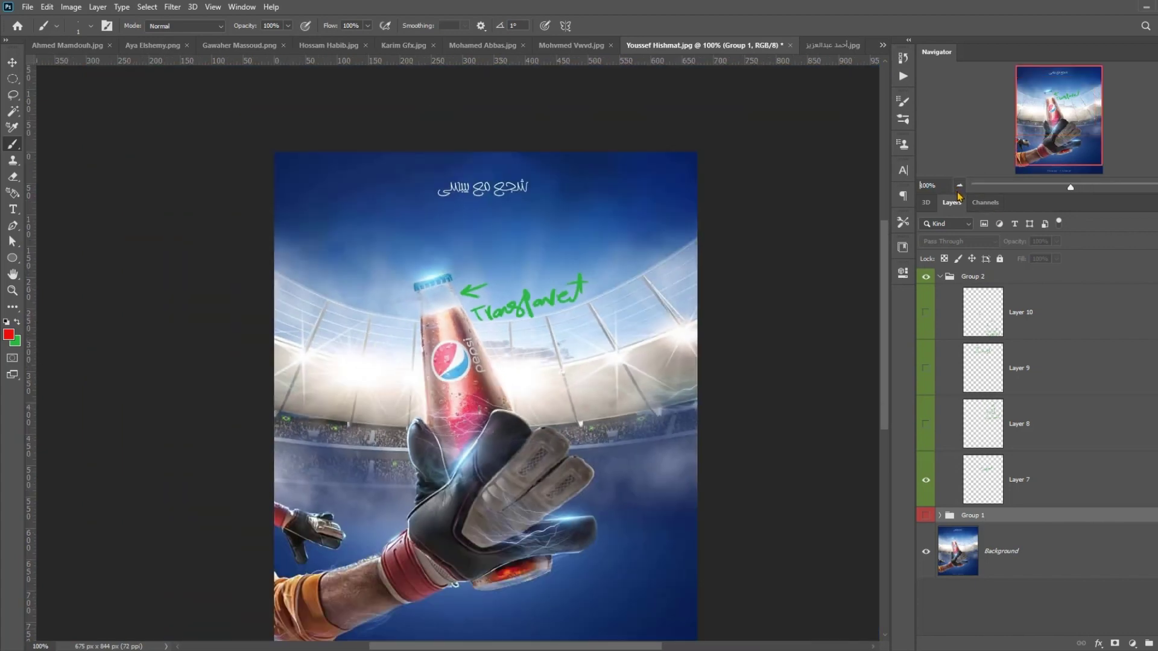
Step: Replace the Layer 7 note with the Layer 8 fog and movement note, then switch to the Layer 9 contrast note
left_click(924, 480)
left_click(926, 424)
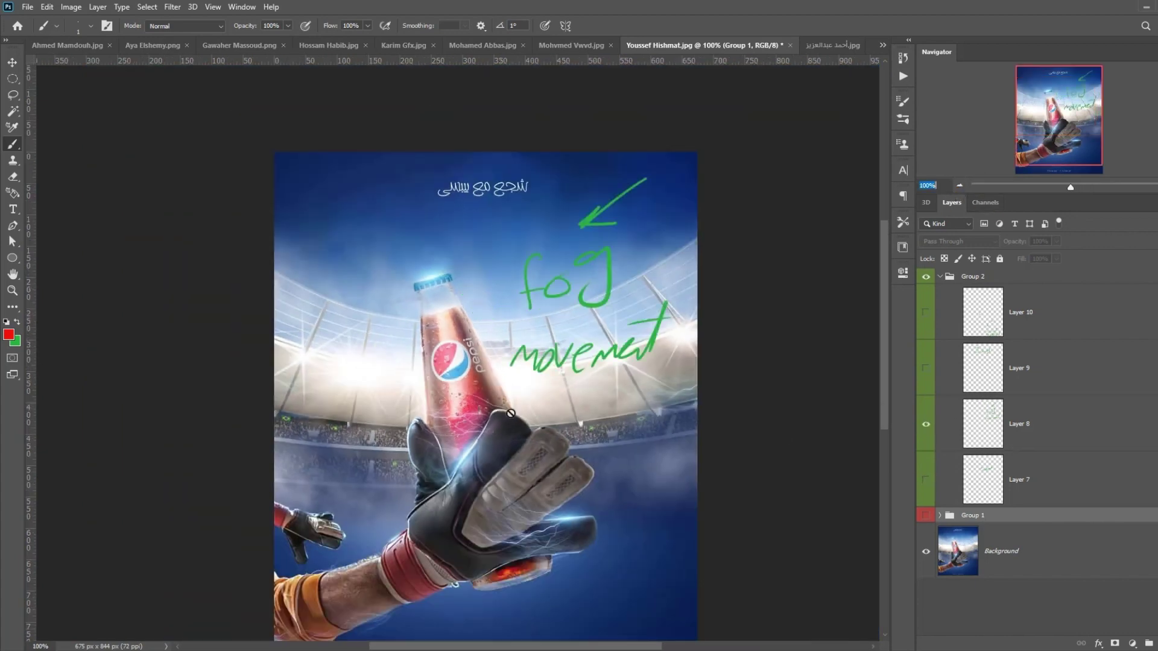
left_click(960, 186)
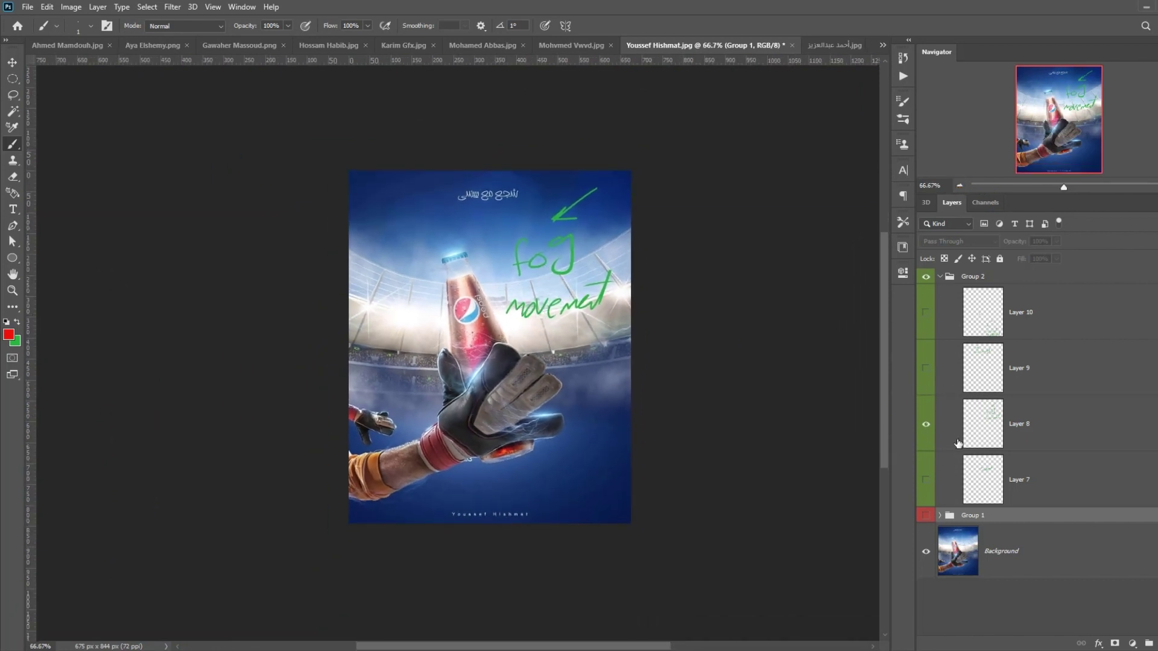
left_click(926, 424)
left_click(926, 368)
left_click_drag(540, 327, 557, 350)
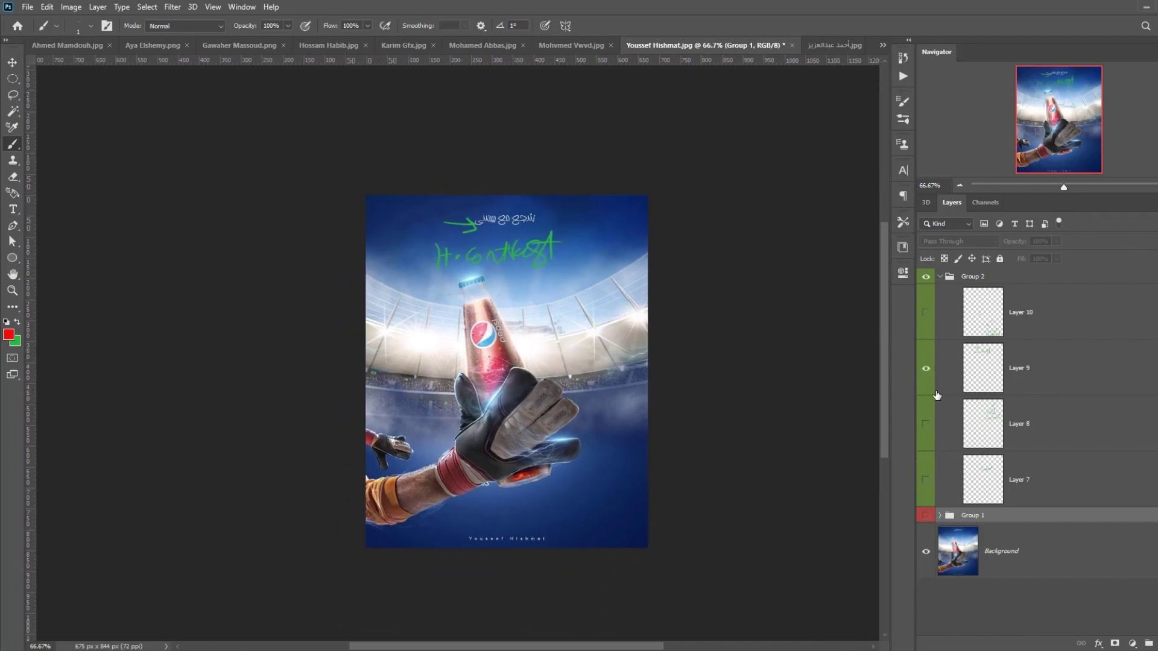
Step: Replace the Layer 9 note with the Layer 10 movement and focal point note and examine the glove's glows and lightning at 200%
left_click(926, 368)
left_click(925, 332)
left_click_drag(606, 489, 611, 424)
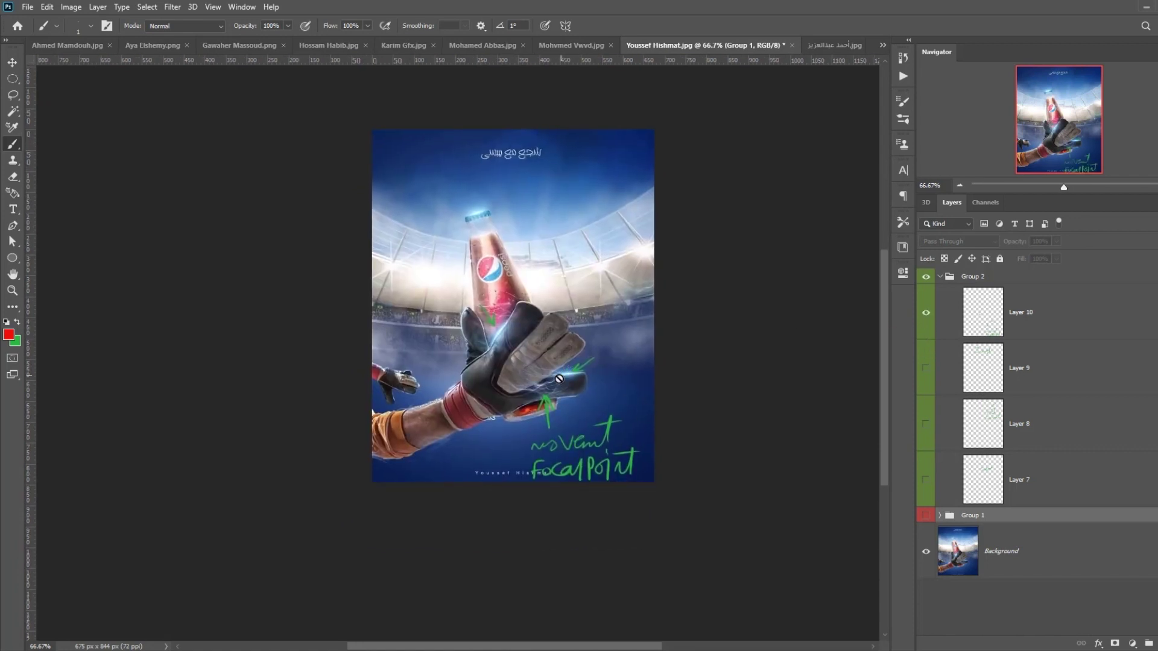
key("ctrl+plus")
key("ctrl+plus")
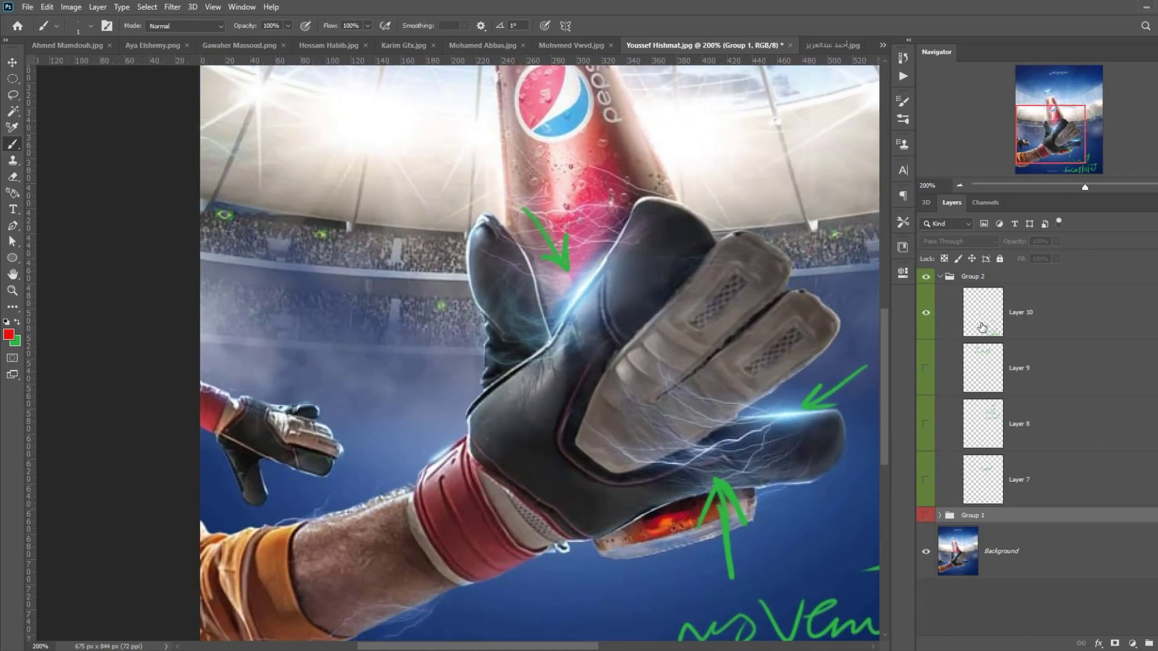
left_click(983, 328)
left_click_drag(754, 452, 644, 328)
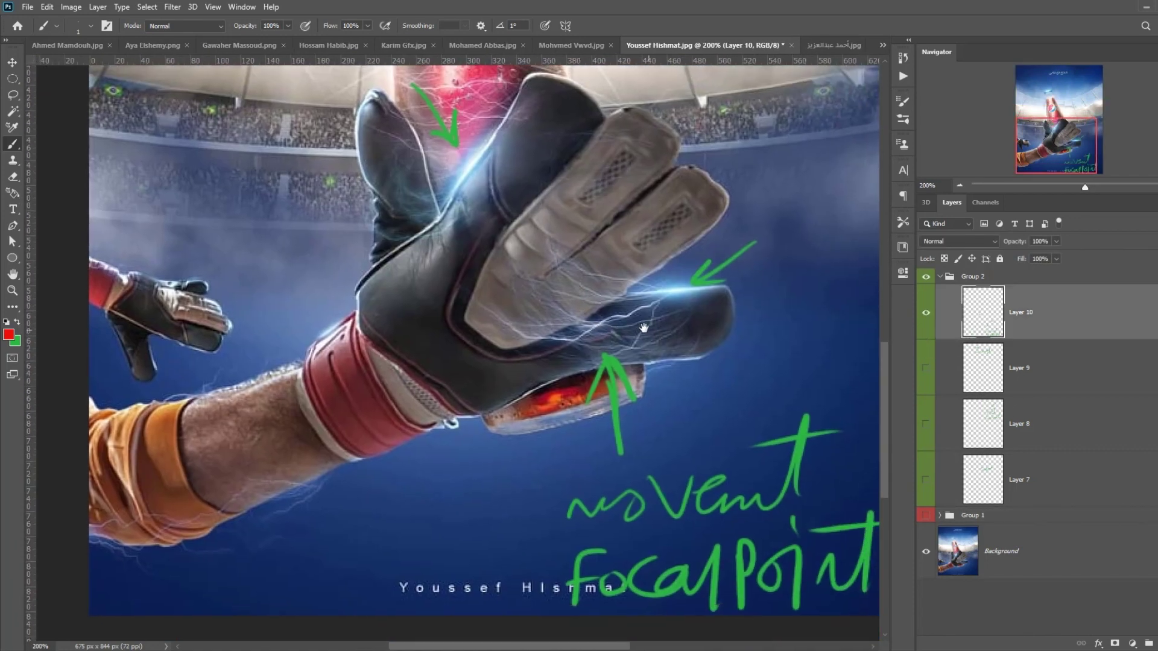
Step: Circle the area along the forearm's lower edge in red on Layer 10, then collapse Group 2
left_click(960, 186)
left_click(960, 187)
left_click_drag(507, 354, 548, 362)
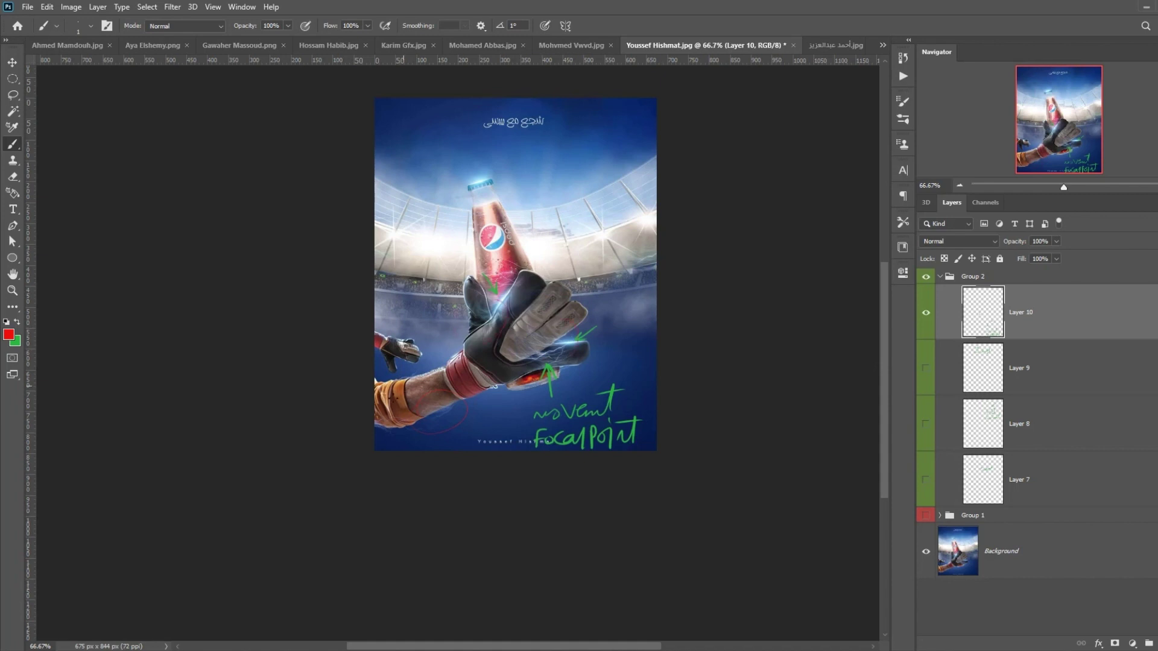
left_click_drag(615, 343, 592, 413)
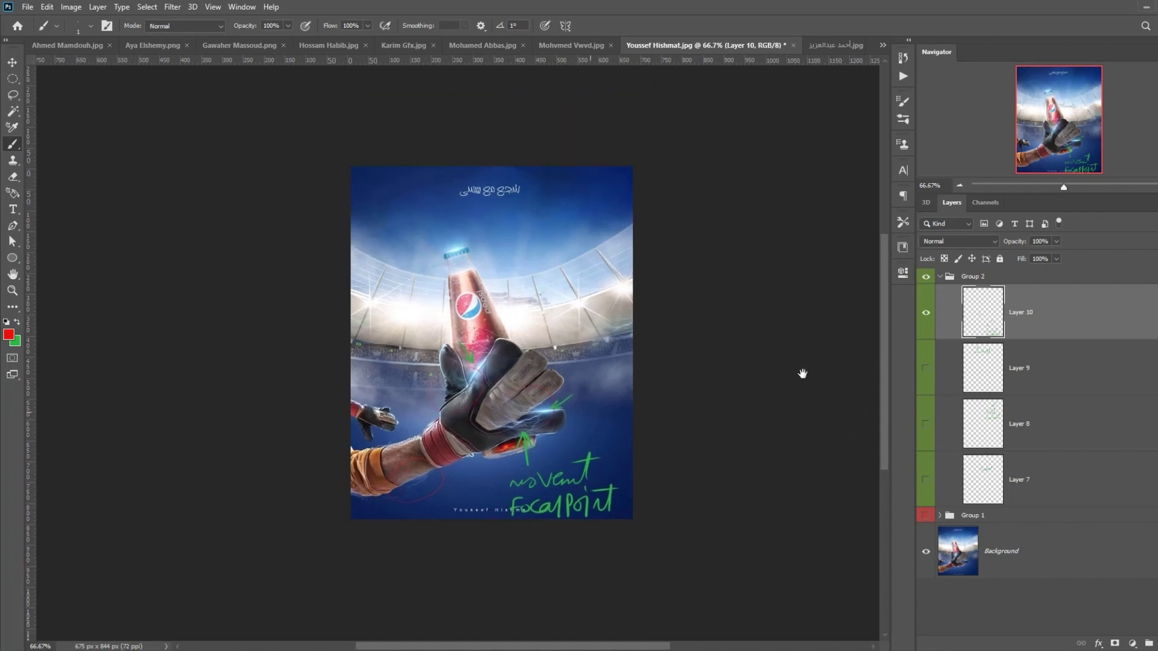
left_click(941, 277)
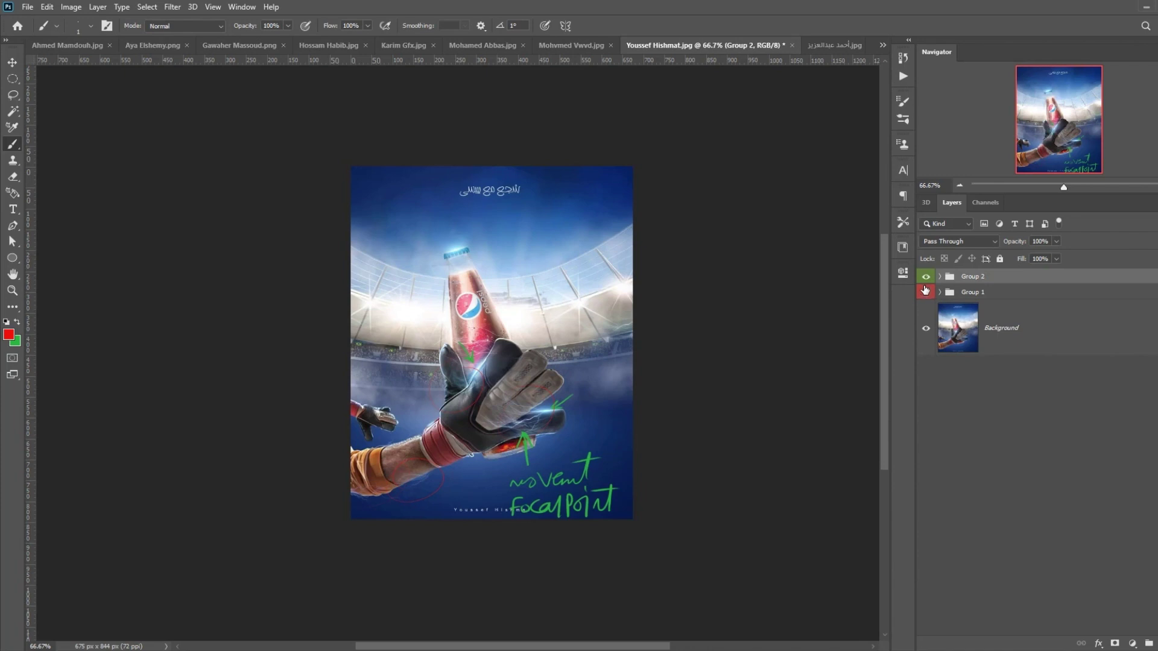
Step: Hide Group 2 and switch to the next poster, the one with the Pepsi glass and football
scroll(518, 274, "down", 1)
key("v")
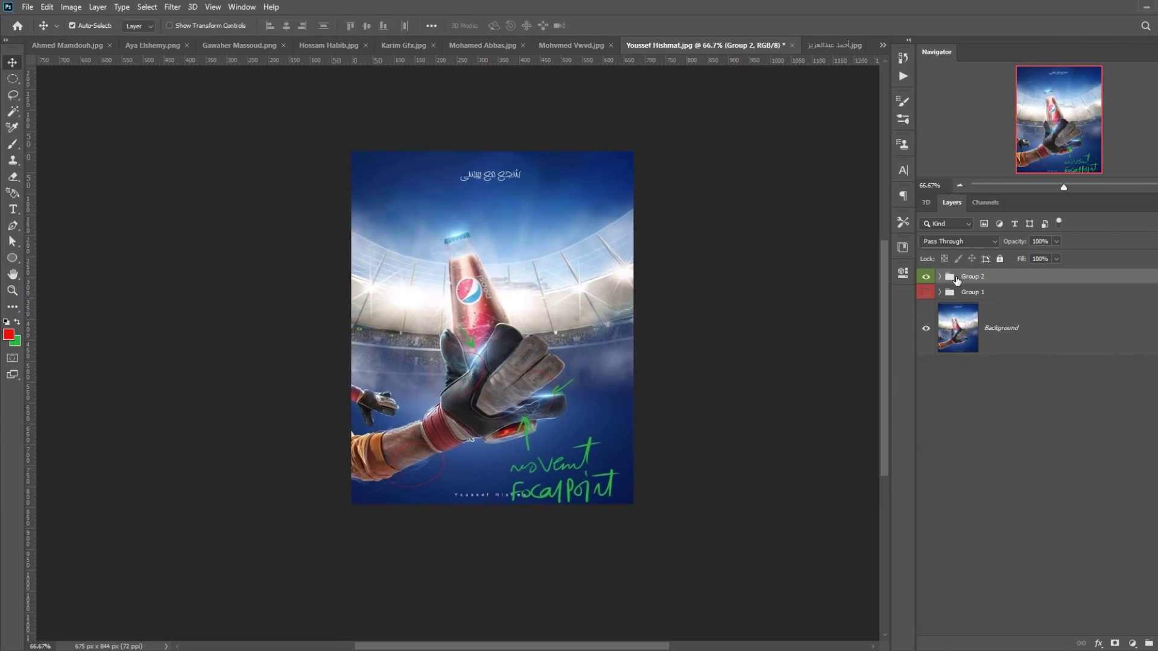
scroll(627, 281, "up", 1)
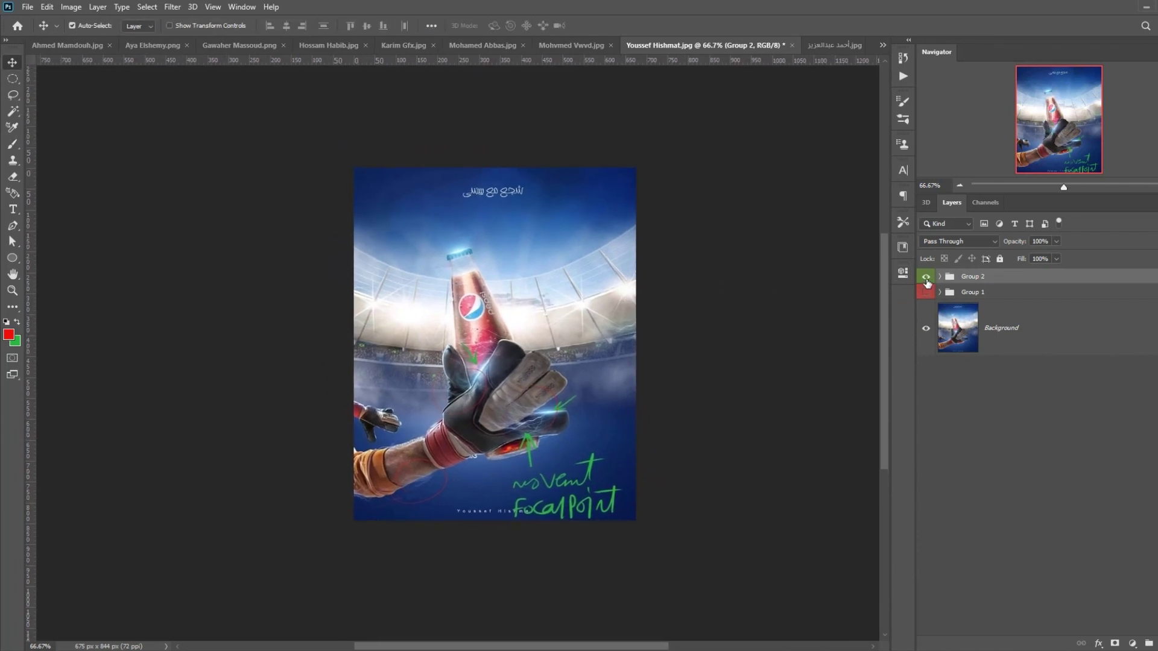
left_click(926, 277)
left_click_drag(546, 323, 550, 343)
key("ctrl+Tab")
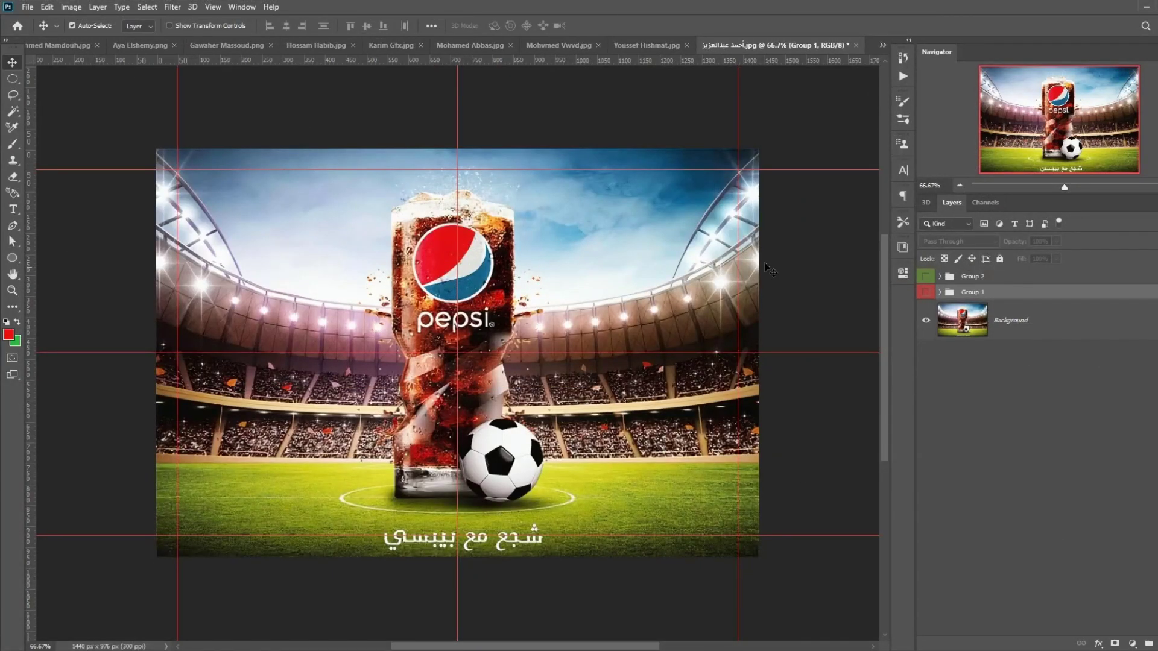
Step: Show Group 1 with only the Layer 1 contact shadow note visible, and hide the guides
left_click_drag(594, 365, 630, 339)
left_click(926, 292)
left_click(939, 292)
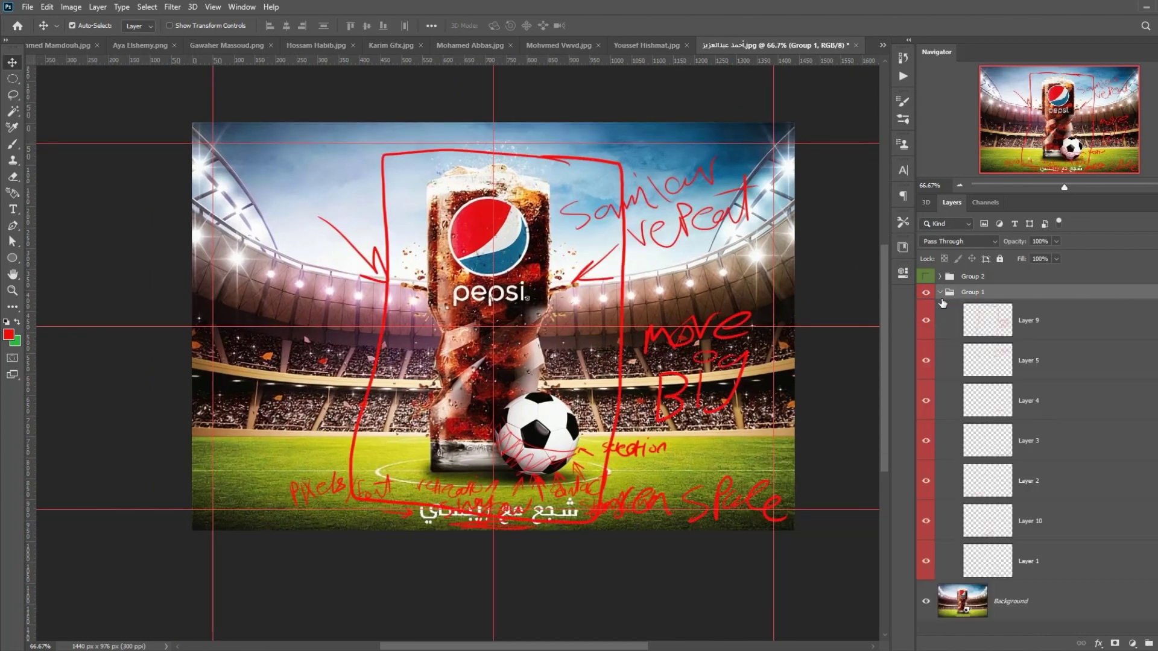
left_click_drag(926, 326, 922, 503)
left_click_drag(625, 442, 644, 425)
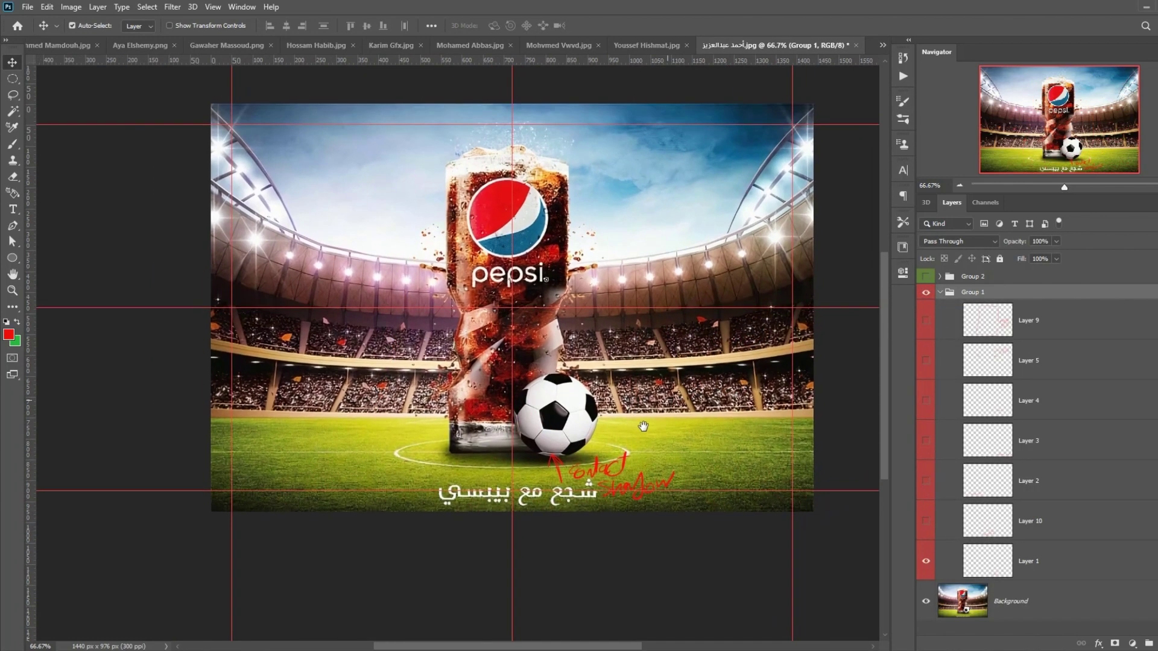
key("ctrl+h")
left_click_drag(632, 505, 594, 449)
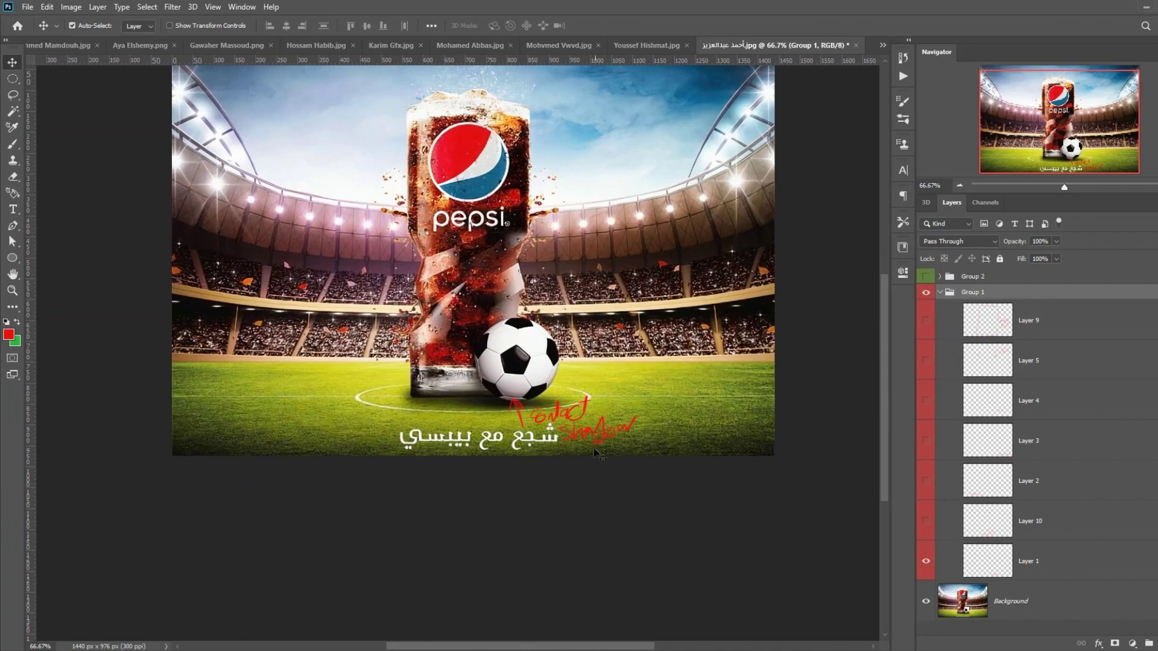
Step: Examine the shadow beneath the football at 300%, then hide the Layer 1 contact shadow note
key("ctrl+plus")
key("ctrl+plus")
key("ctrl+plus")
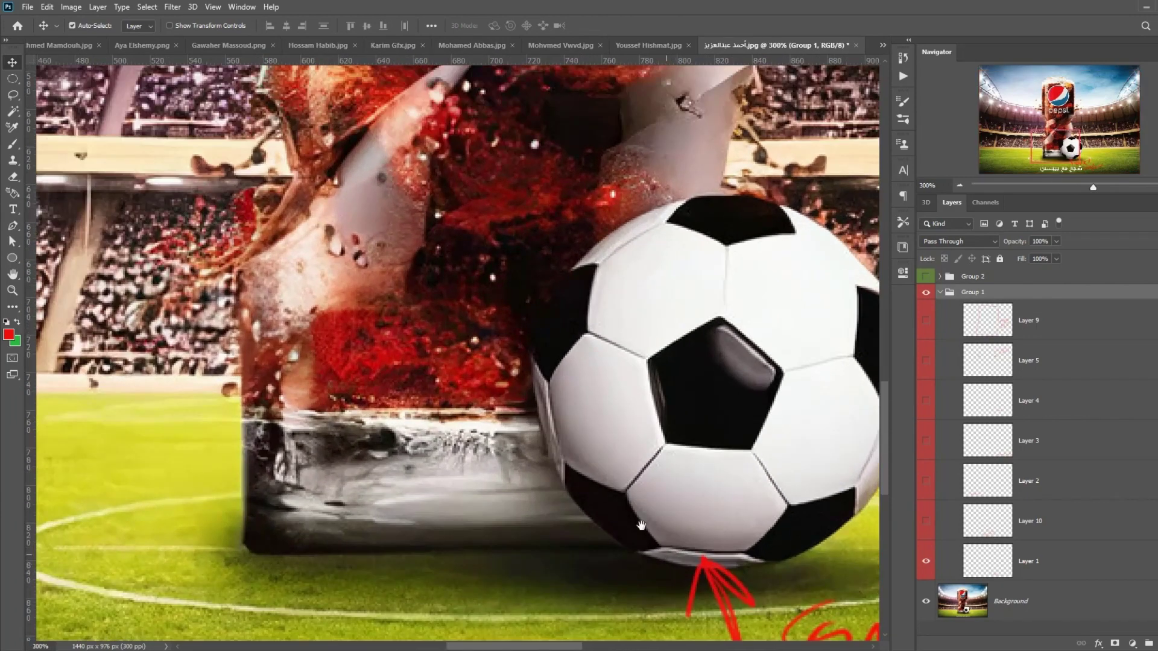
left_click_drag(641, 524, 495, 343)
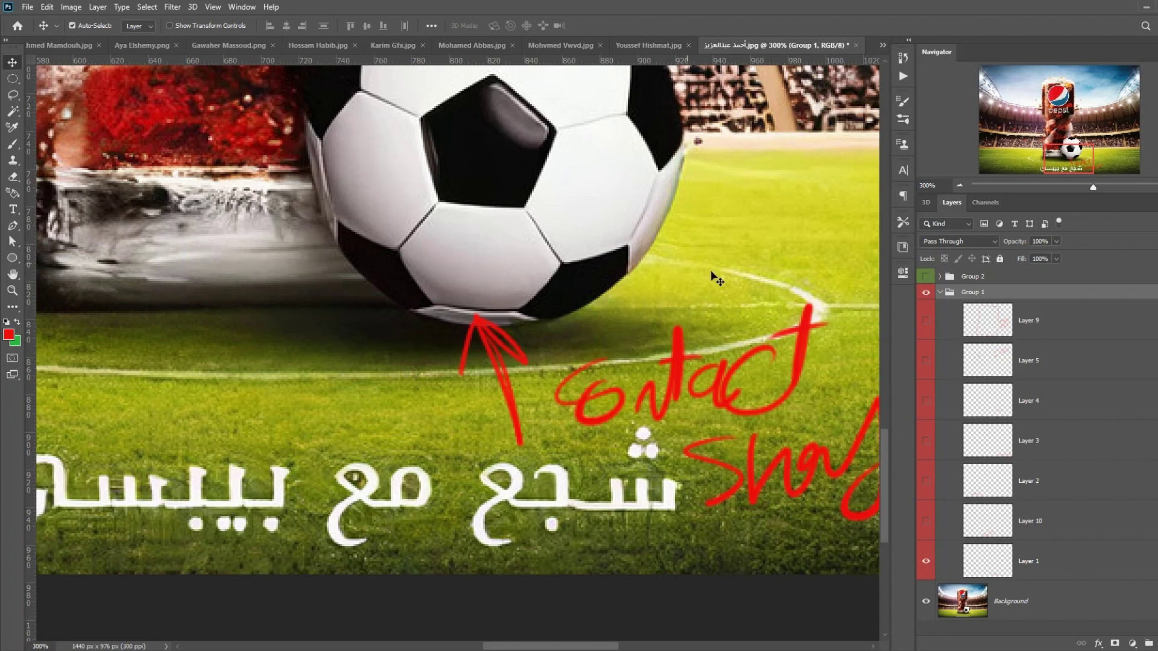
left_click(927, 561)
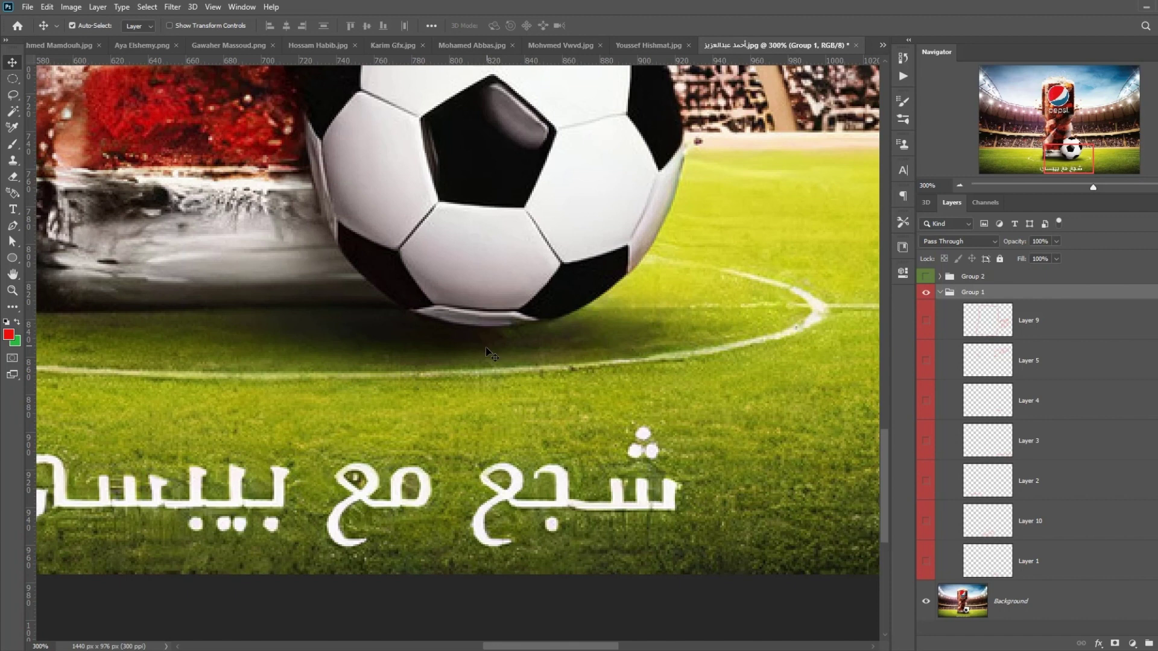
Step: Toggle the Layer 10 reflection and shadow note to compare the football's underside with and without it at different zoom levels
left_click(959, 185)
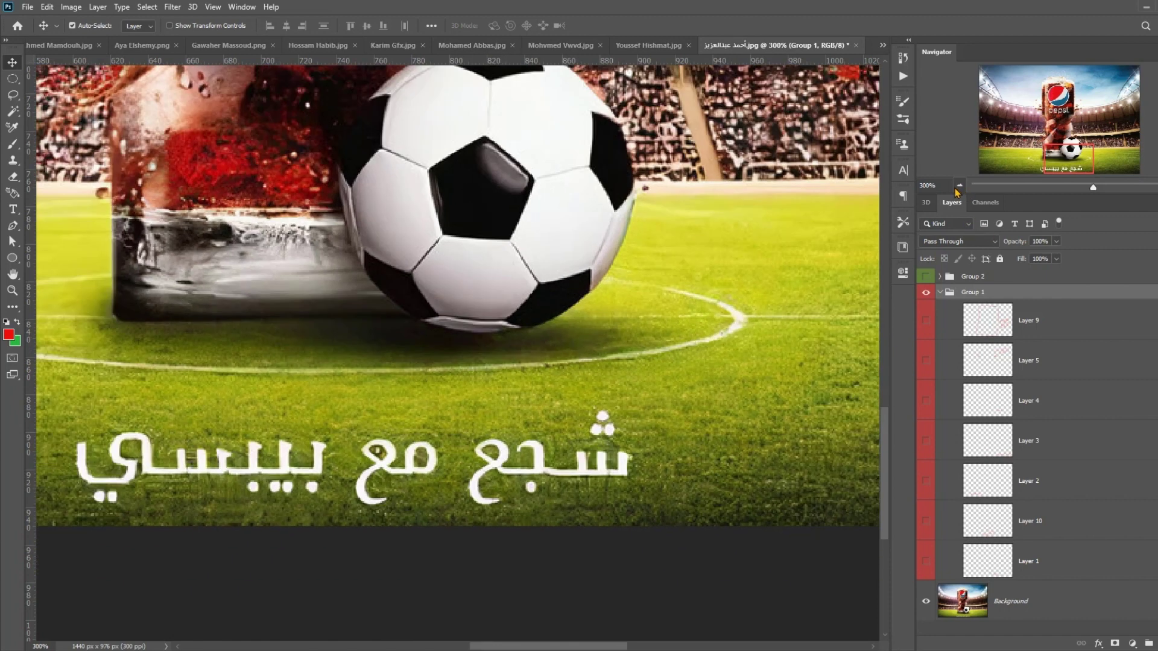
left_click(926, 521)
mouse_move(470, 338)
left_mouse_down()
mouse_move(550, 358)
mouse_move(579, 317)
left_mouse_up()
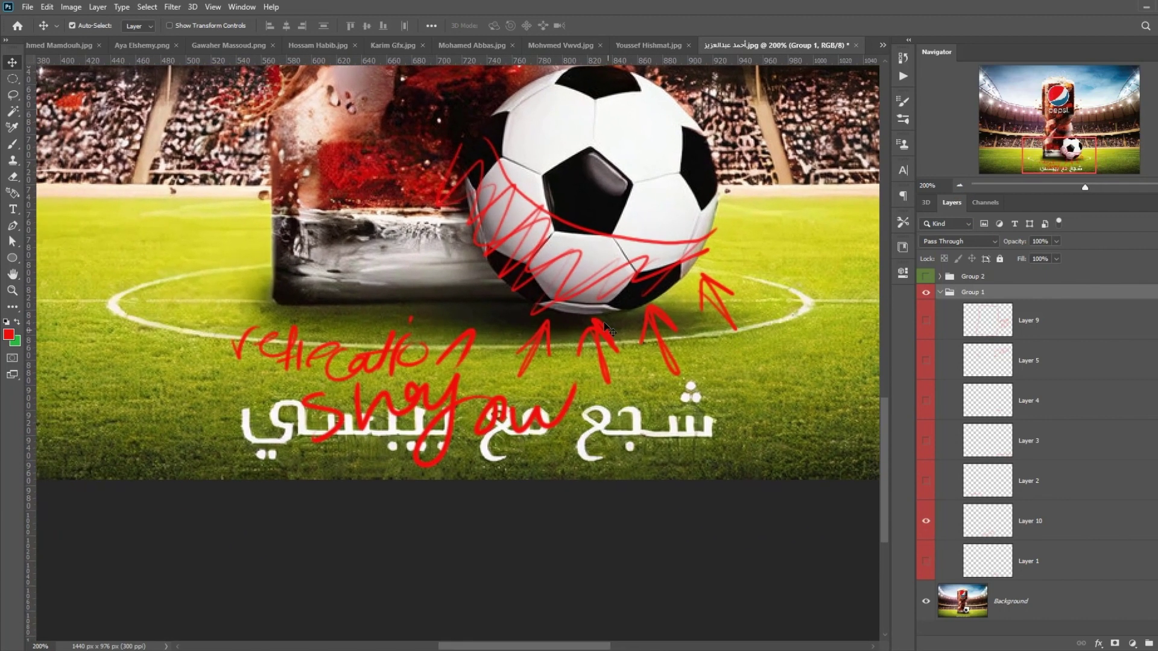
left_click(927, 522)
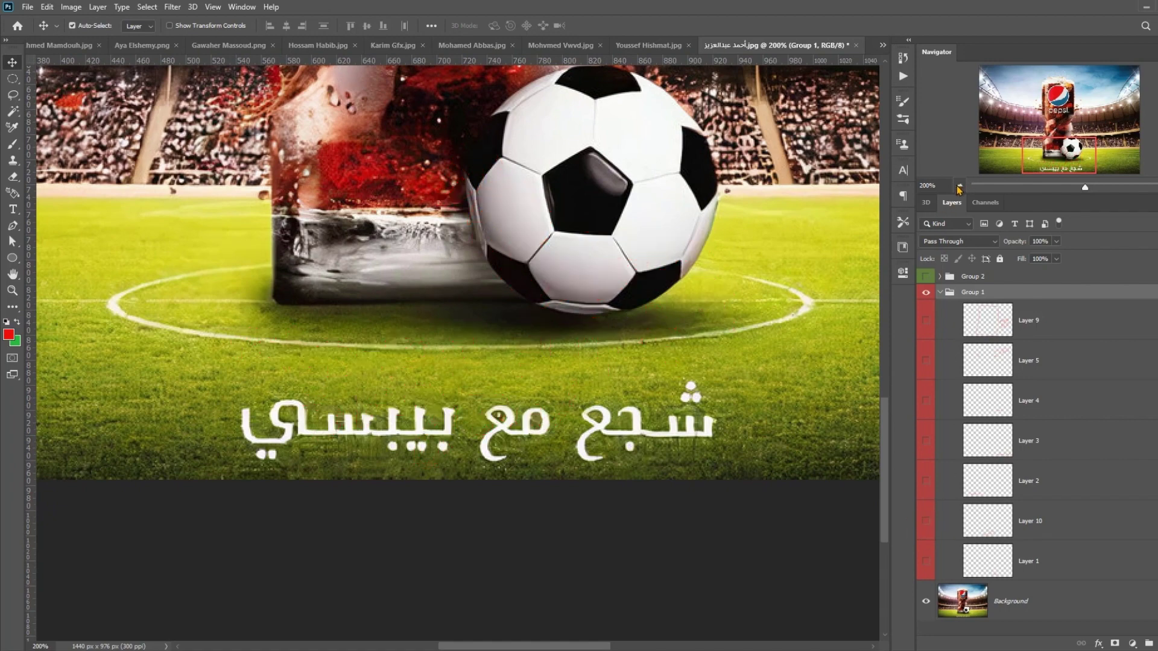
left_click(960, 186)
left_click(926, 522)
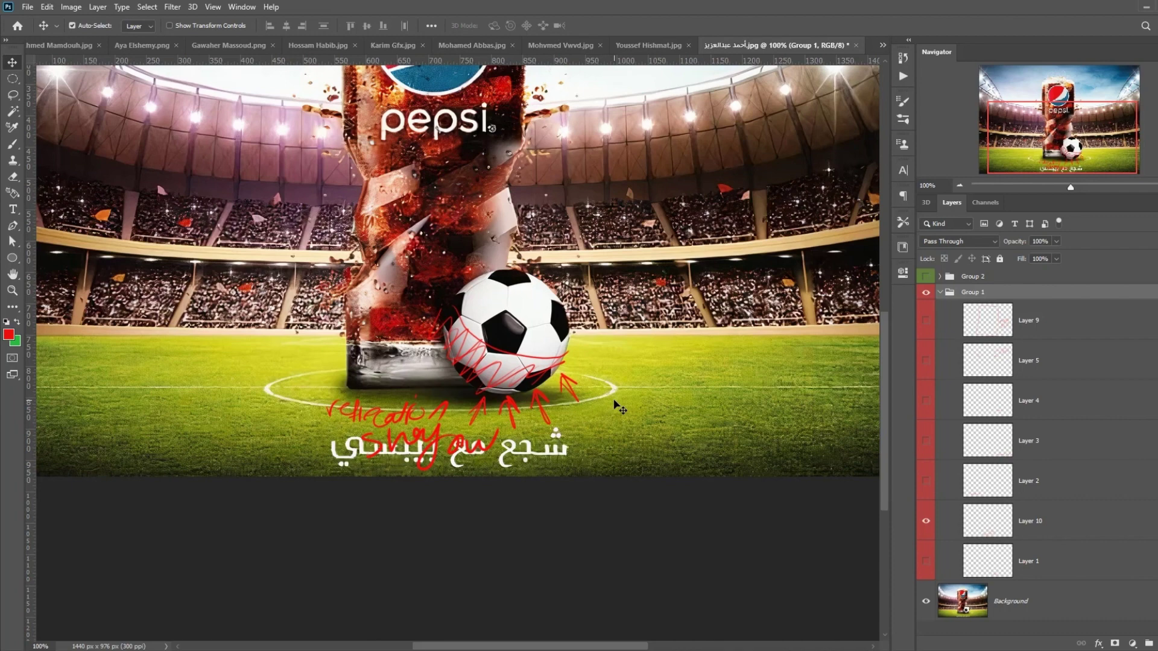
left_click(926, 530)
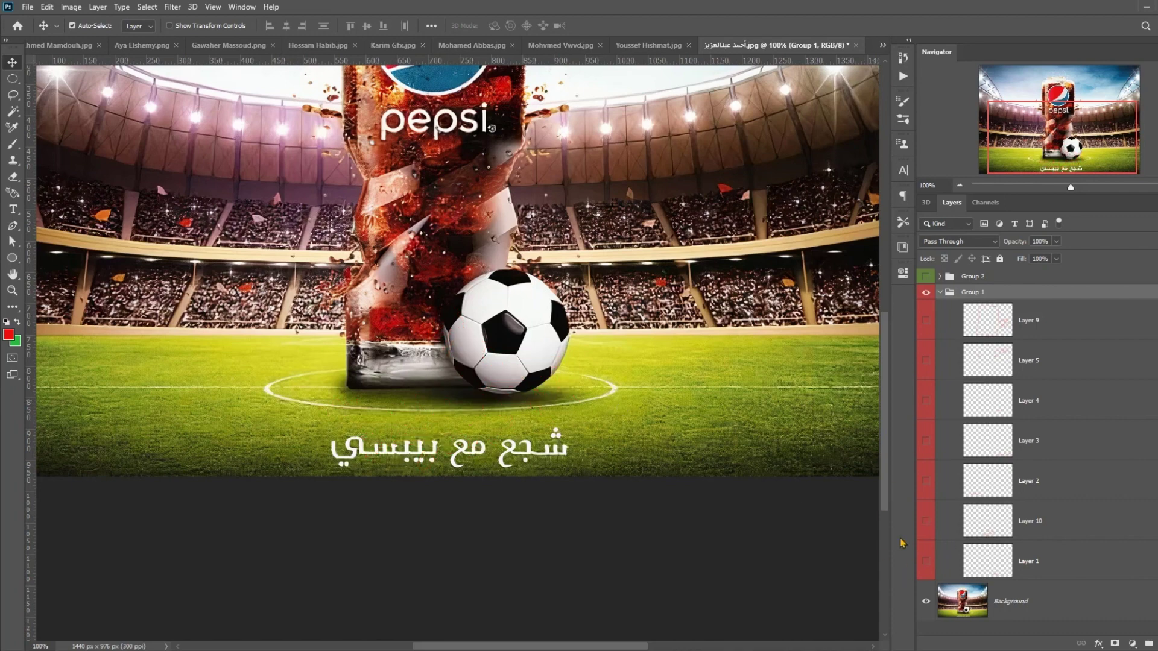
left_click(927, 526)
left_click_drag(593, 322, 543, 452)
left_click(962, 187)
left_click(926, 523)
left_click(925, 522)
left_click(926, 521)
Step: Show the Layer 2 pixels/font note and examine the Arabic tagline at 200%
left_click(925, 484)
left_click_drag(307, 528, 379, 465)
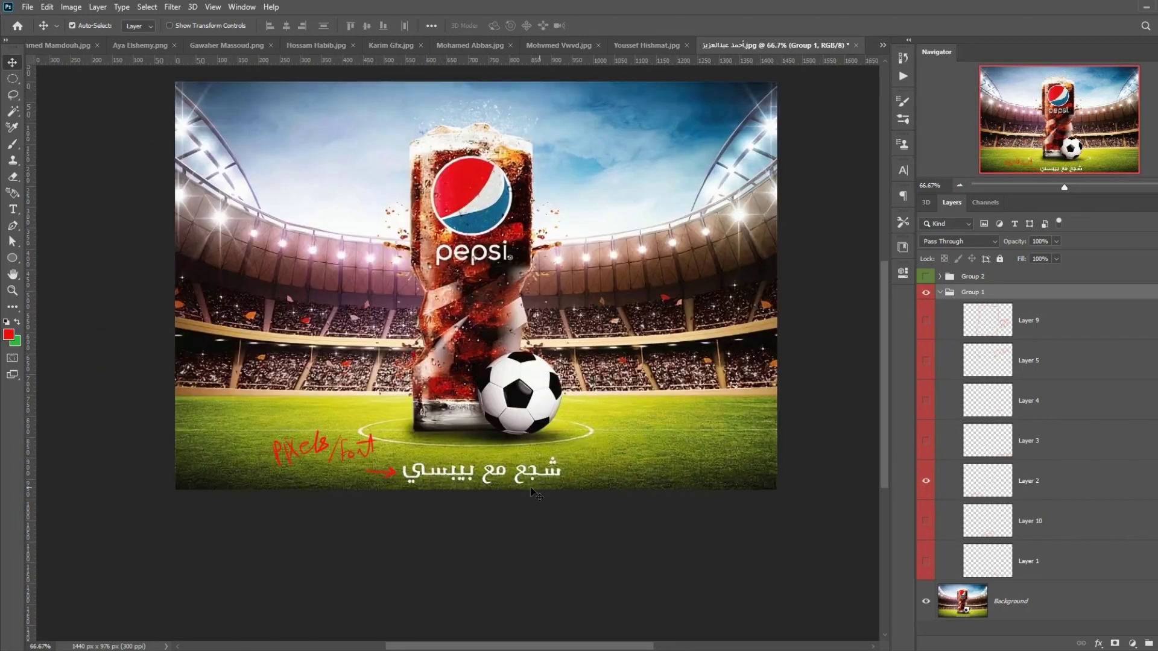
key("ctrl+plus")
key("ctrl+plus")
left_click_drag(595, 581, 481, 265)
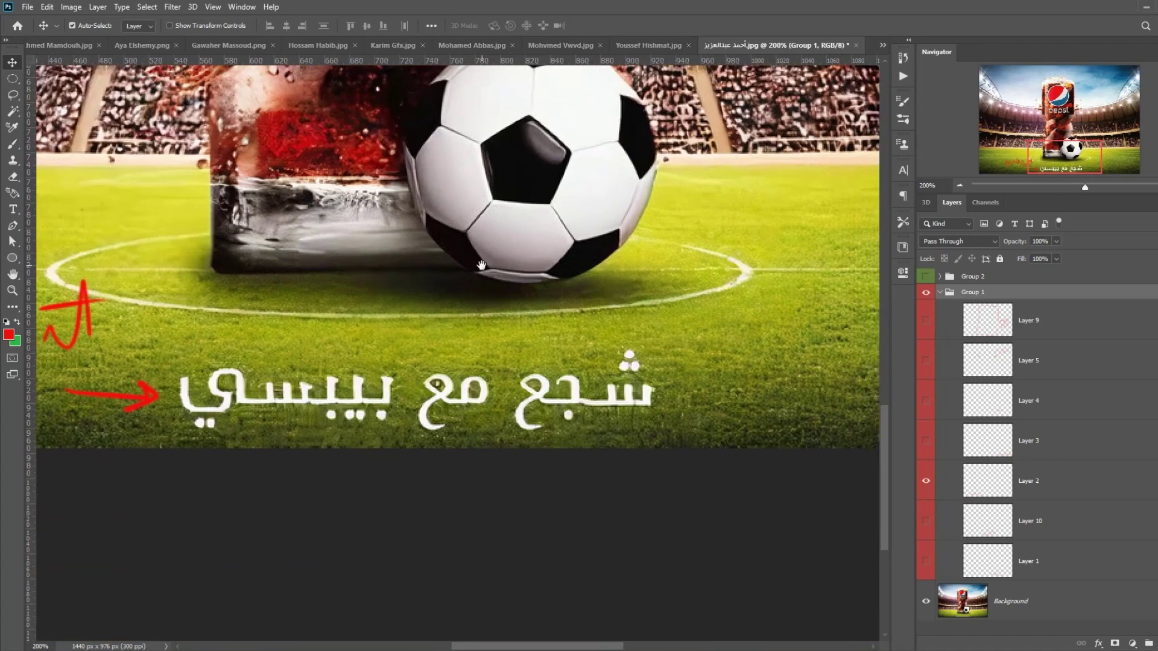
left_click_drag(451, 335, 590, 322)
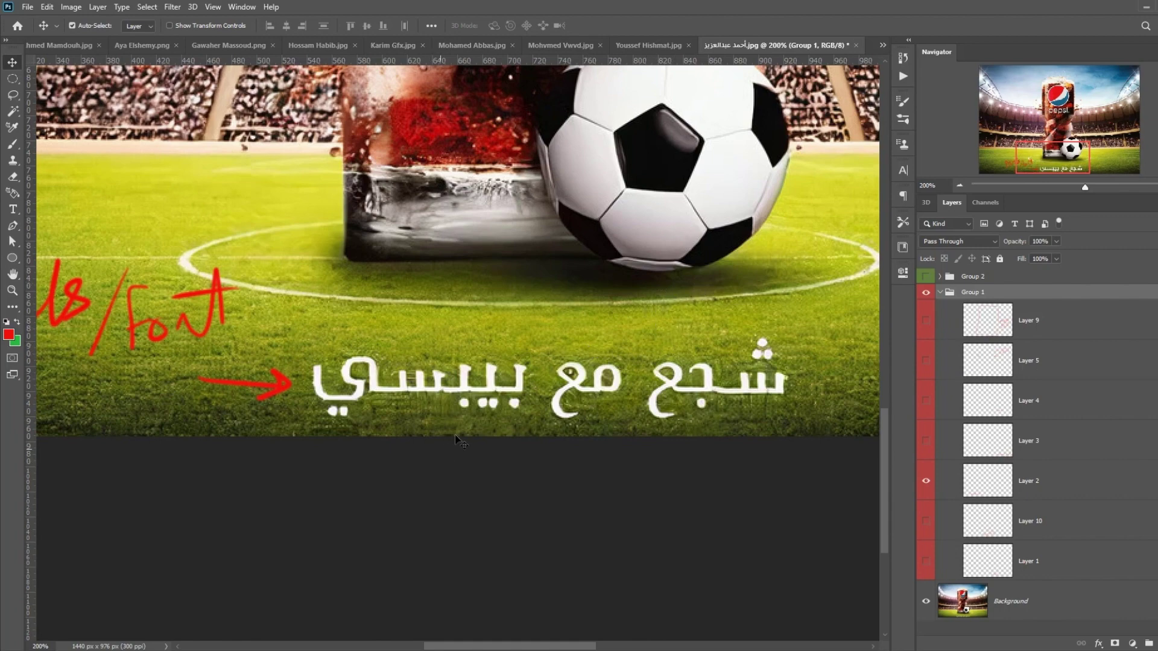
Step: Examine the glass and its Pepsi logo and lettering at 200%, then return to the full poster view
key("ctrl+minus")
left_click_drag(529, 392, 486, 594)
left_click_drag(516, 417, 563, 461)
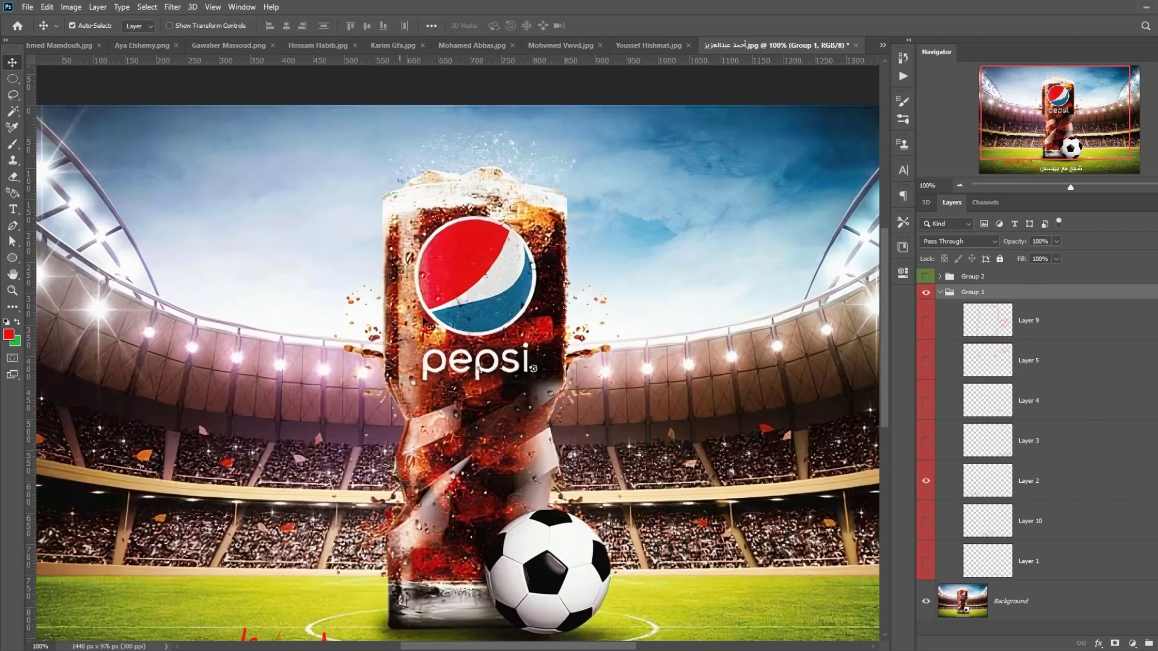
left_click_drag(465, 406, 421, 336)
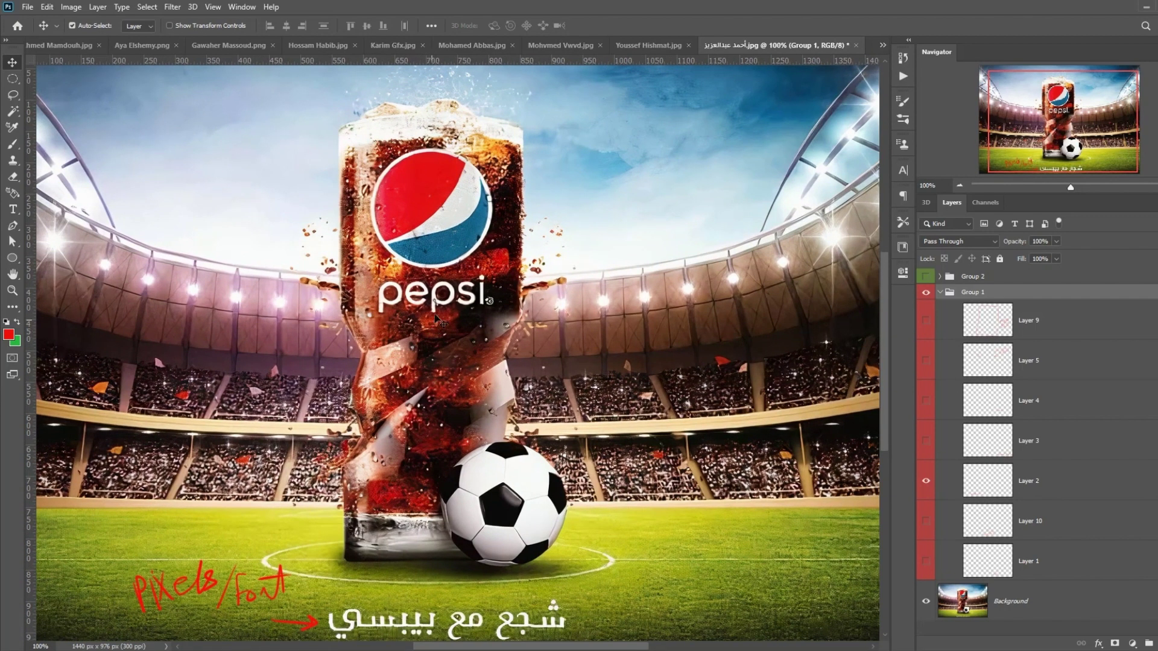
key("ctrl+plus")
left_click_drag(426, 280, 455, 338)
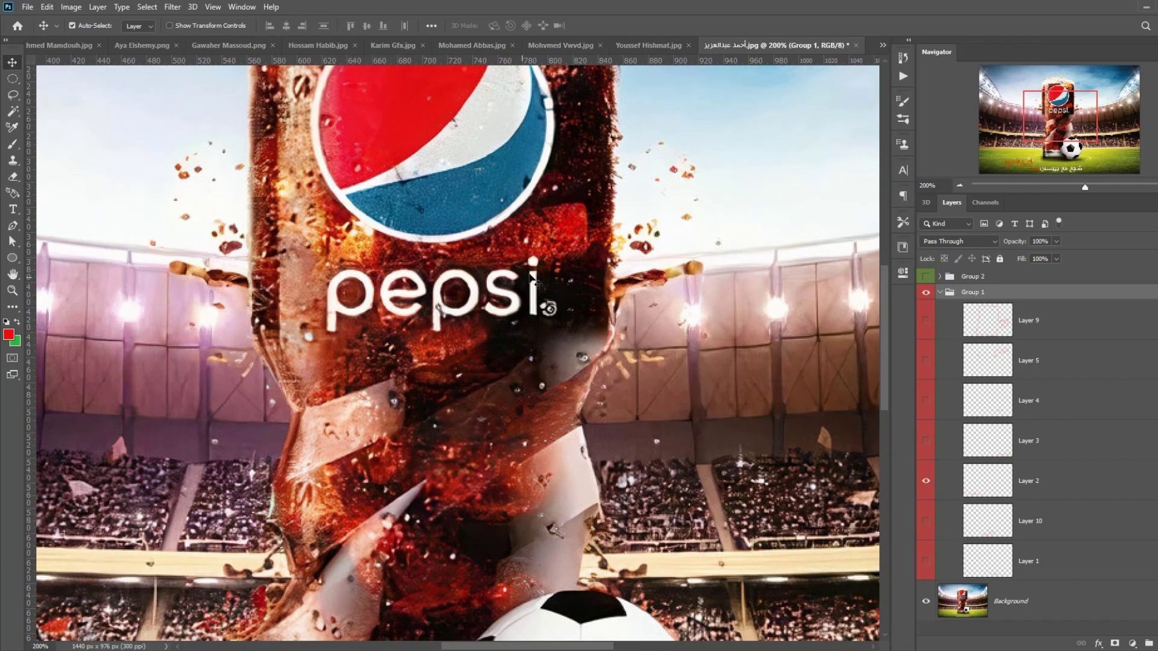
key("ctrl+minus")
key("ctrl+minus")
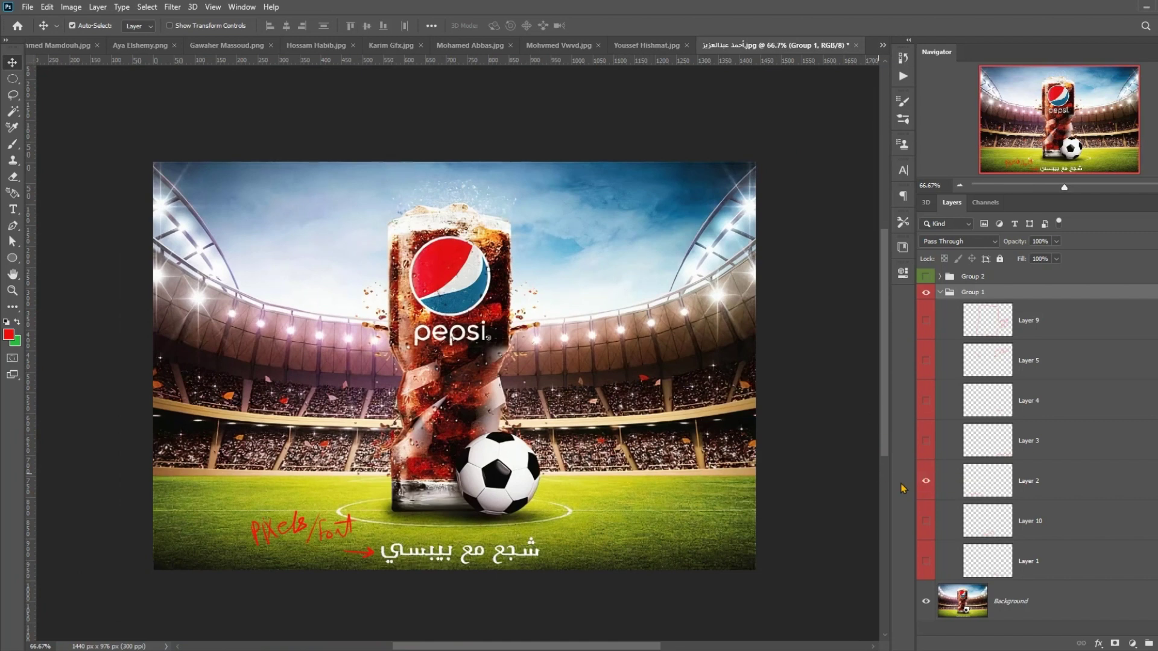
Step: Replace the Layer 2 note with the Layer 3 space note and show the guides to check the tagline's margin
left_click(925, 481)
left_click(925, 441)
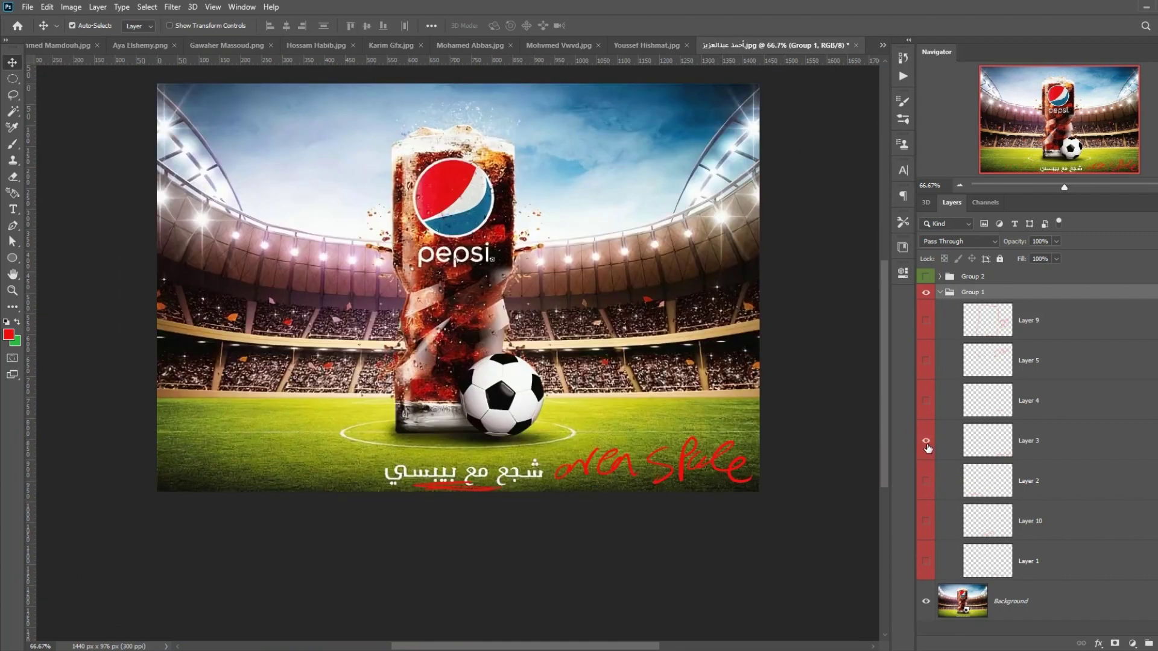
scroll(705, 404, "up", 2)
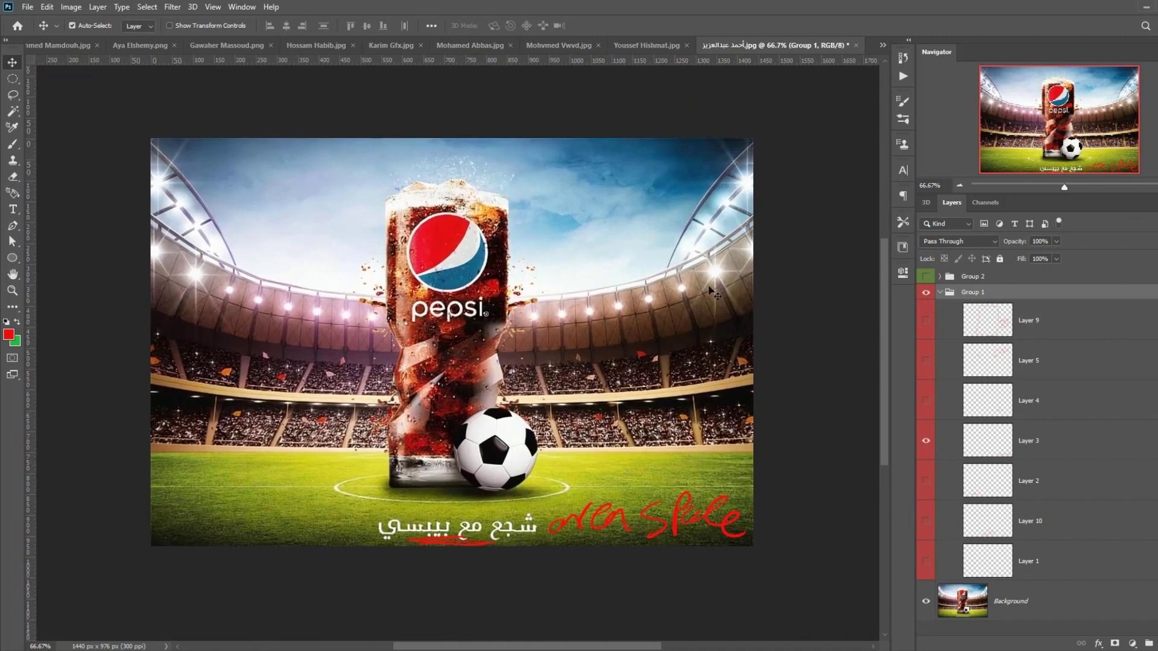
key("ctrl+;")
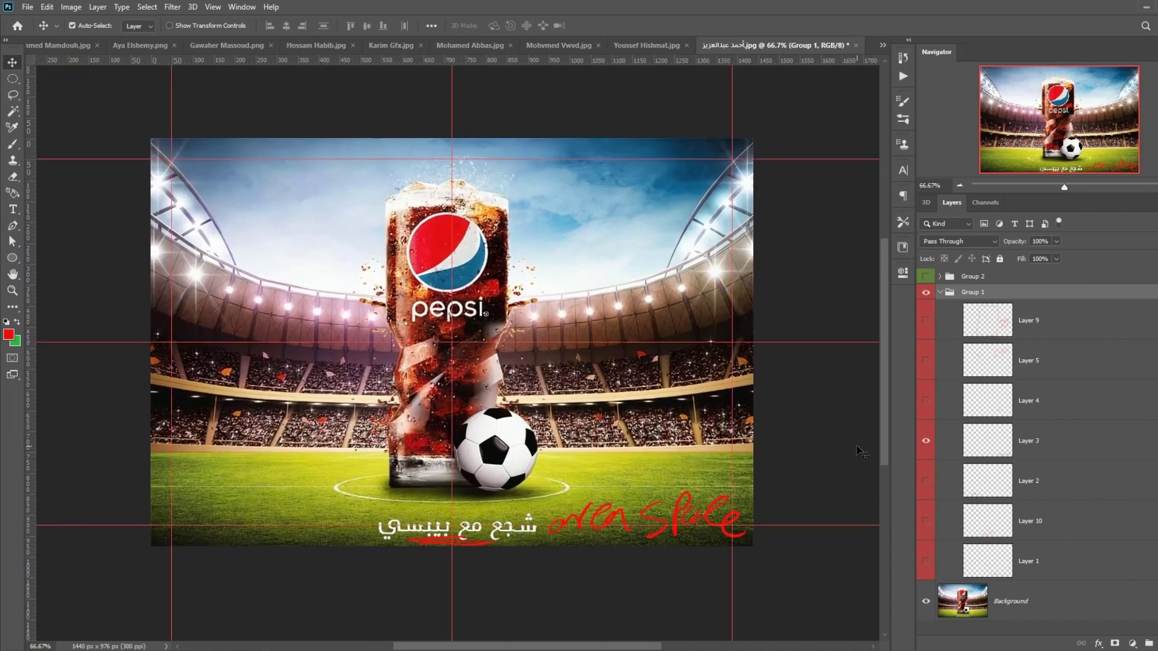
left_click_drag(469, 396, 480, 354)
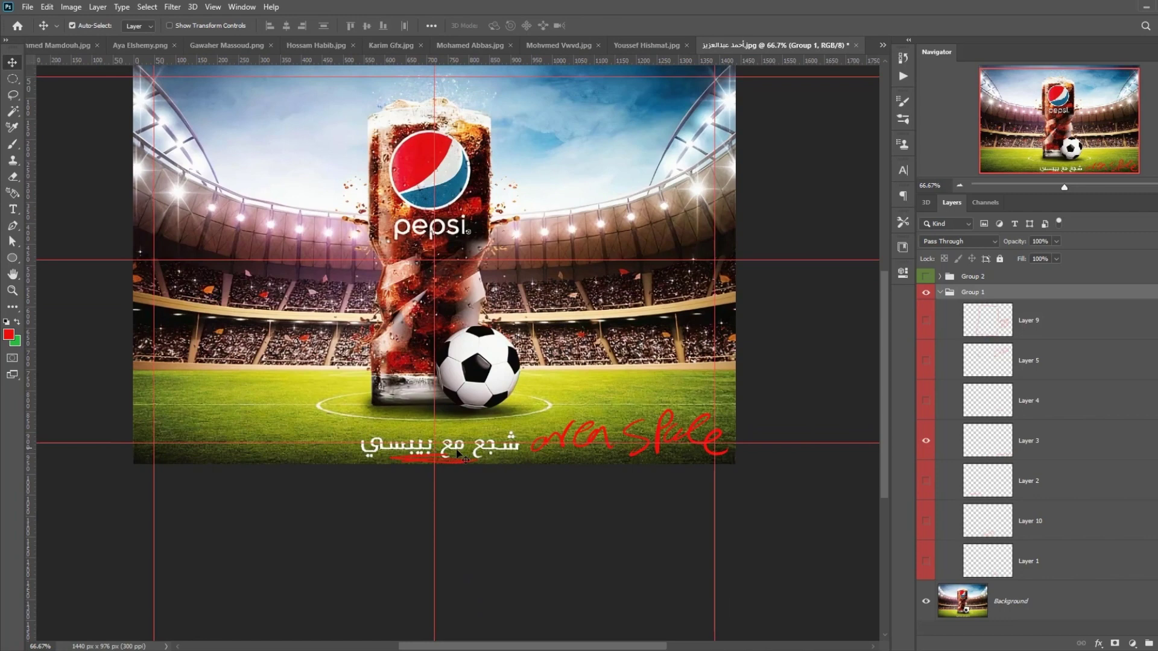
key("ctrl+z")
Step: Replace the Layer 3 note with the Layer 4 selection note, hide the guides and examine the football's edge at 300%
left_click(927, 445)
left_click(926, 400)
key("ctrl+semicolon")
left_click_drag(553, 386, 469, 395)
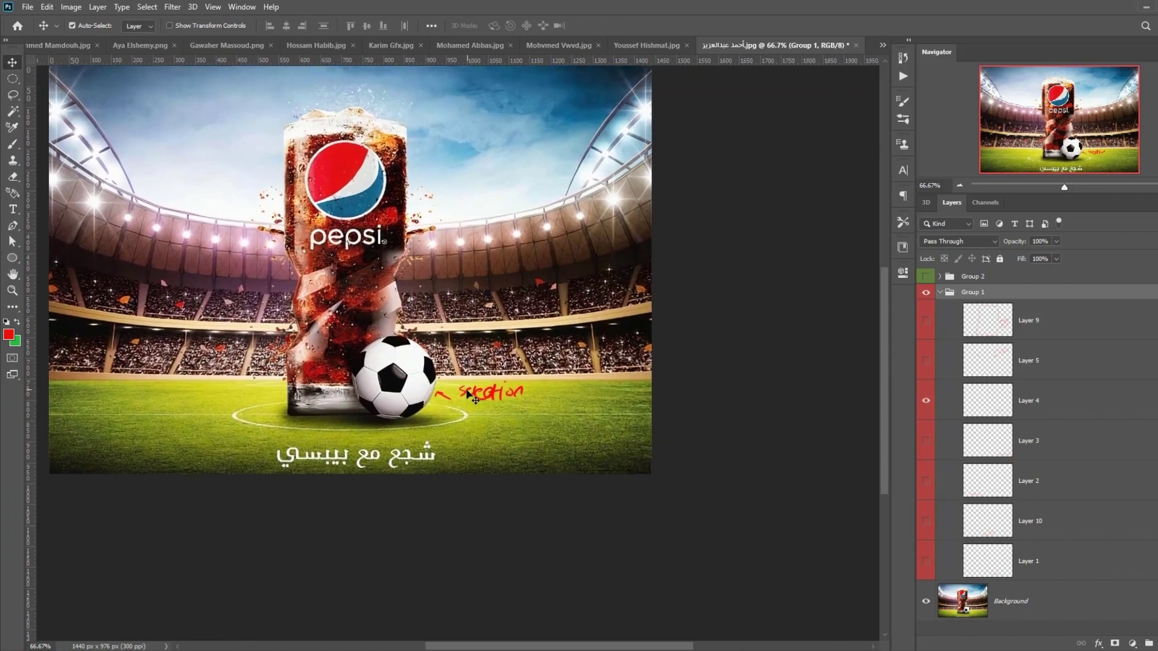
scroll(471, 416, "up", 4)
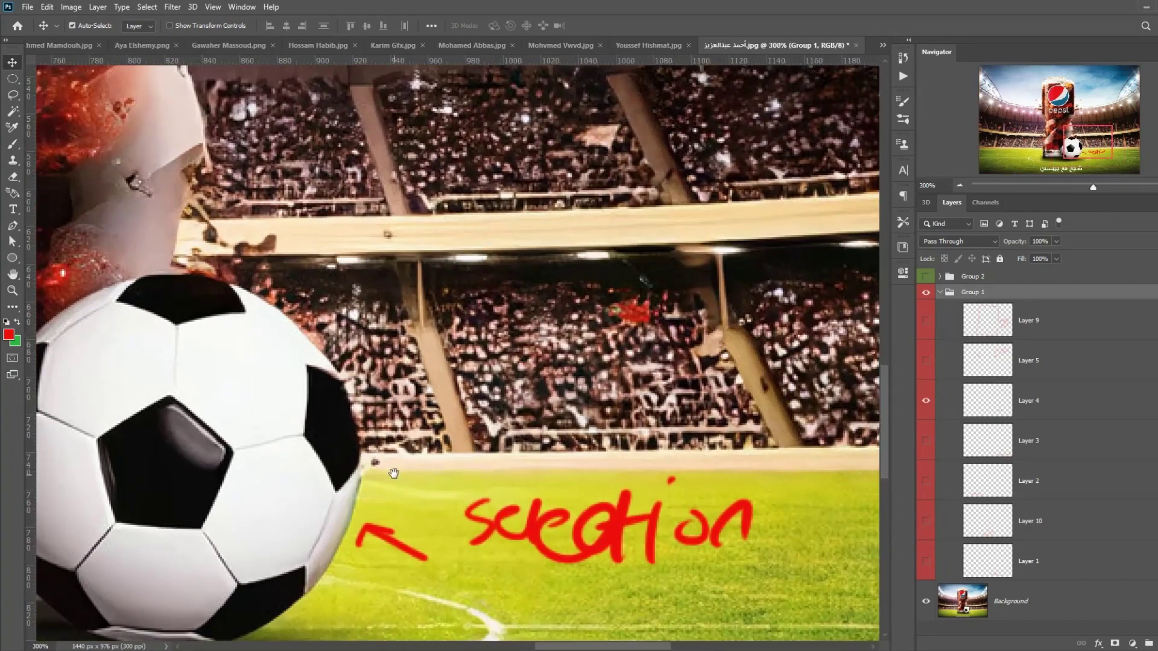
left_click_drag(393, 473, 450, 422)
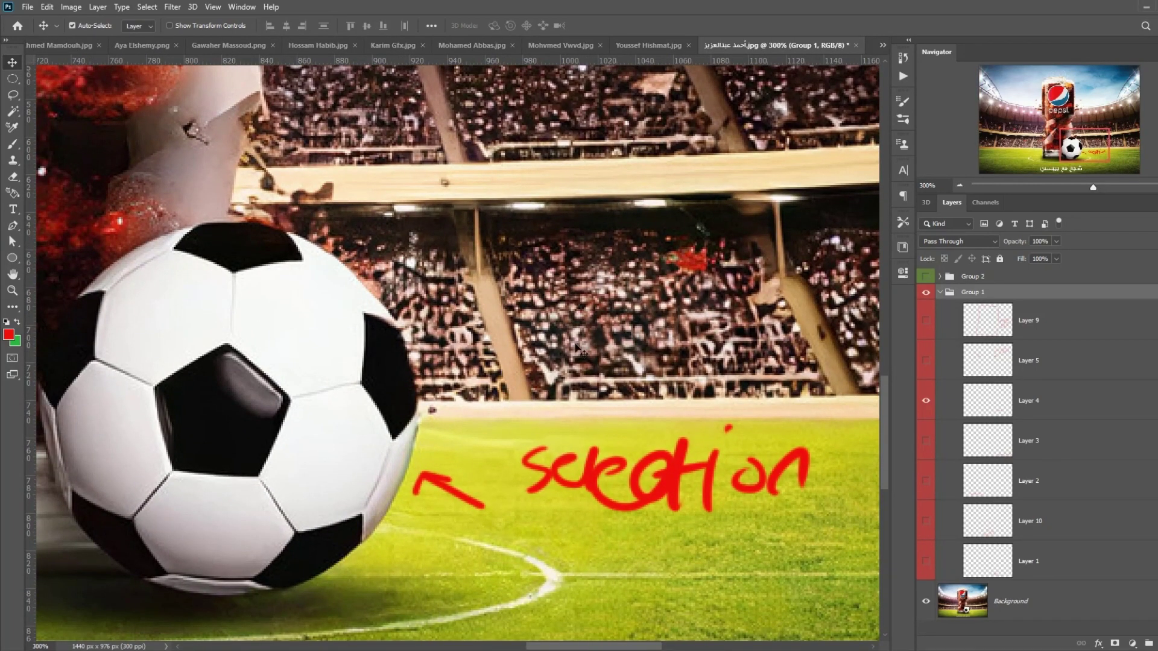
scroll(577, 349, "down", 4)
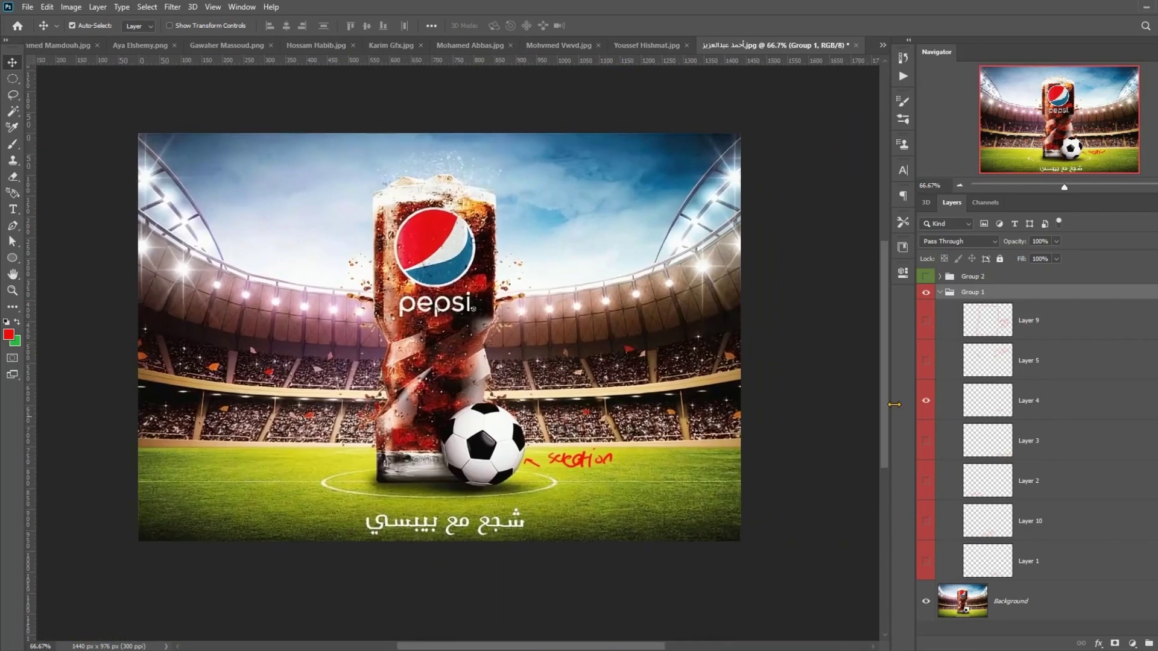
Step: Replace the Layer 4 note with the Layer 5 note on the similar, repeated splashes, then hide it
left_click(925, 401)
left_click(926, 360)
scroll(588, 306, "up", 1)
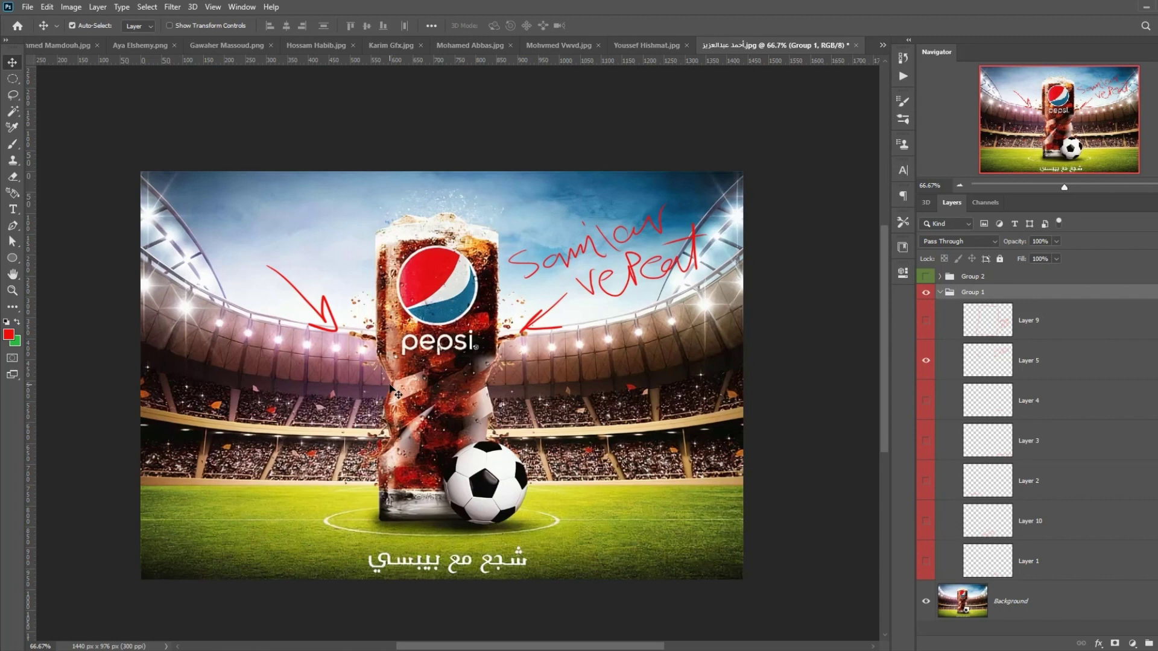
left_click(926, 360)
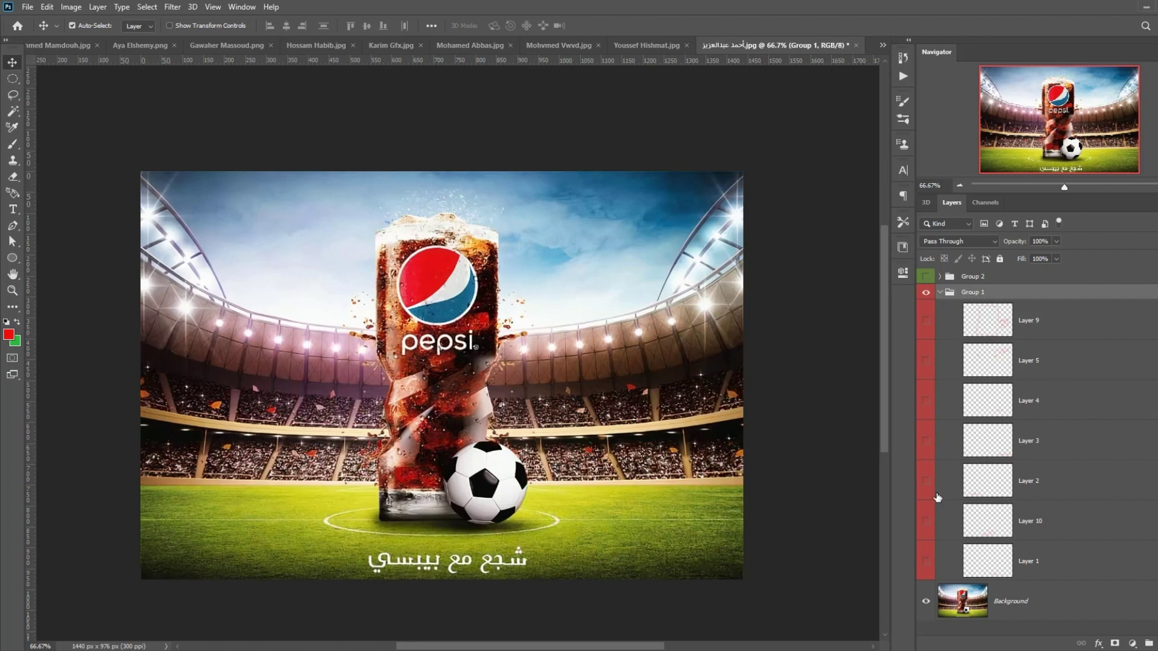
Step: Review the Layer 3, Layer 4 and Layer 5 notes in turn, hiding each one after viewing it
left_click(923, 450)
left_click(926, 445)
left_click(926, 402)
left_click(926, 401)
left_click(926, 362)
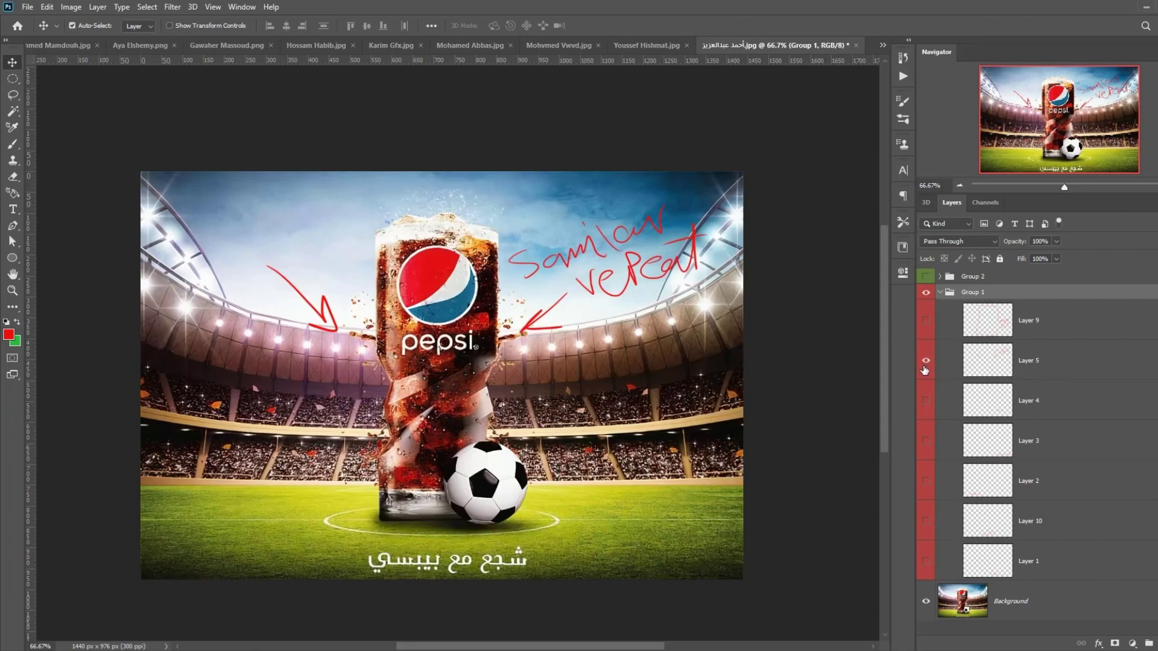
left_click(926, 360)
Step: Review the Layer 9 note framing the glass, hide it, then collapse Group 1 with the poster at 50%
left_click(926, 320)
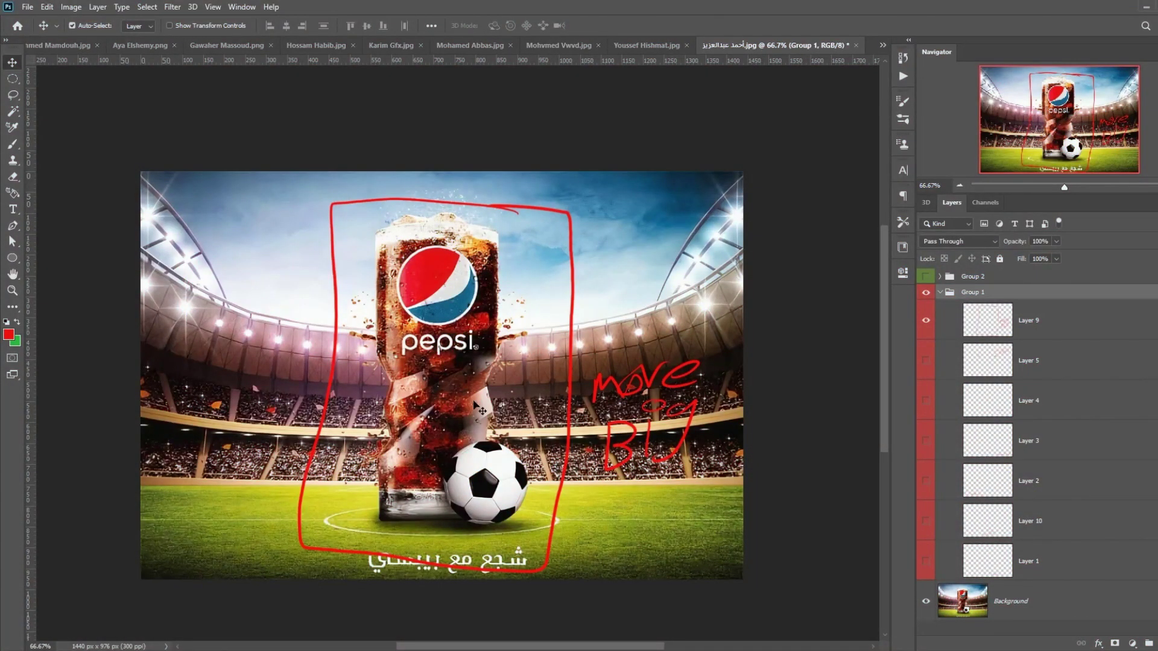
left_click(926, 320)
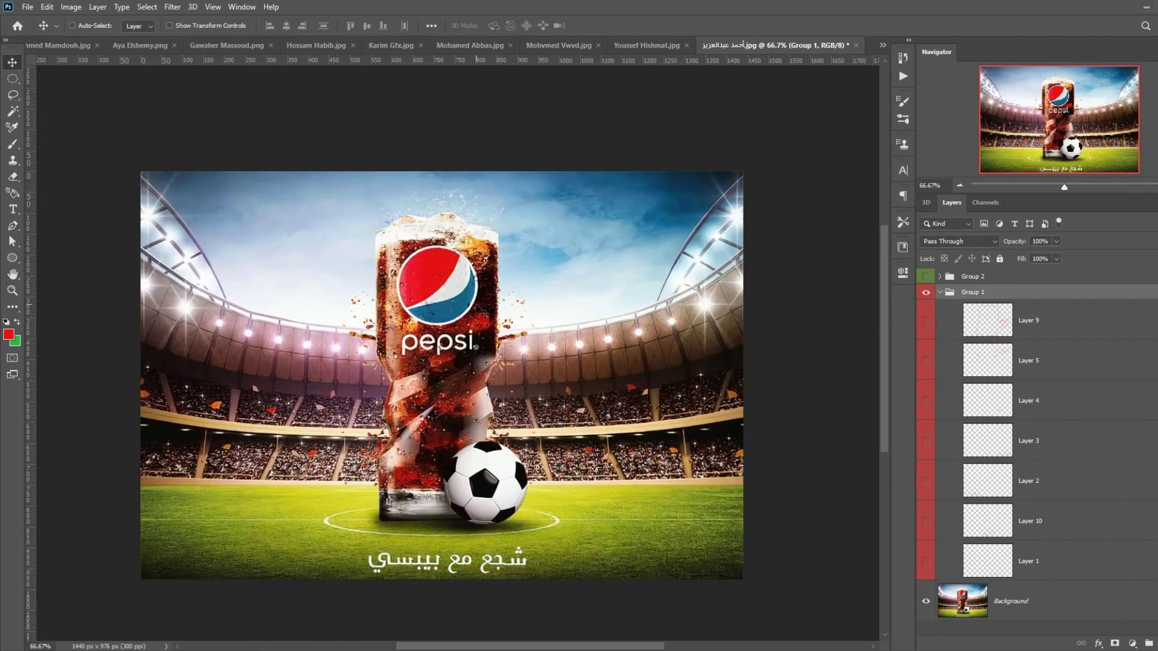
key("ctrl+minus")
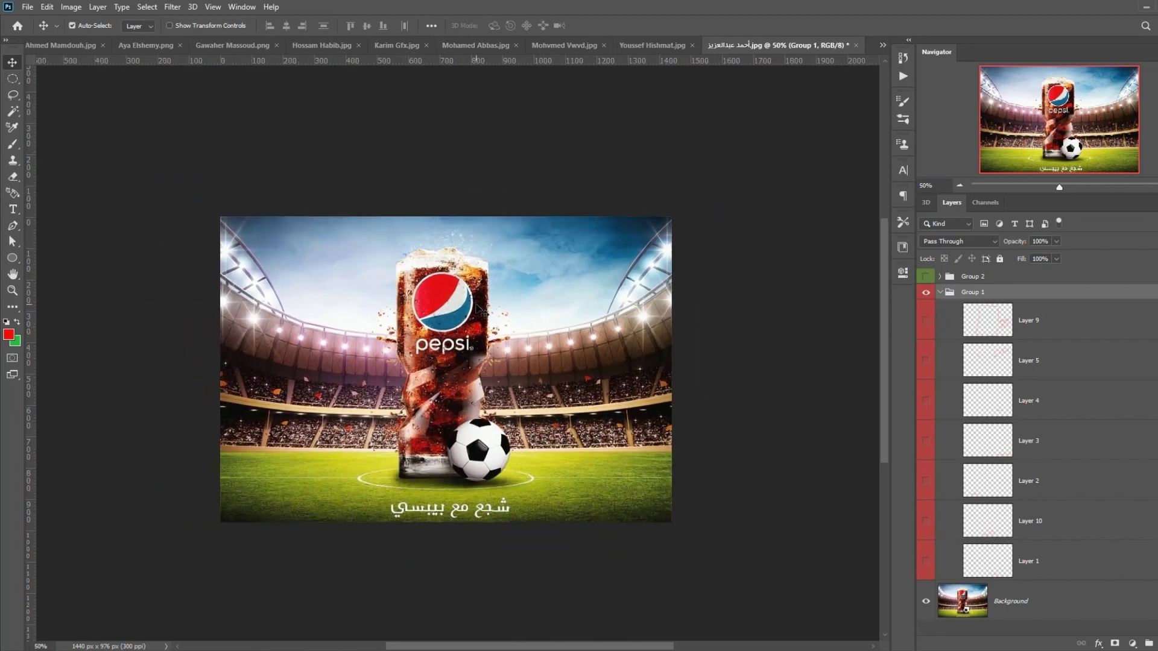
left_click(941, 293)
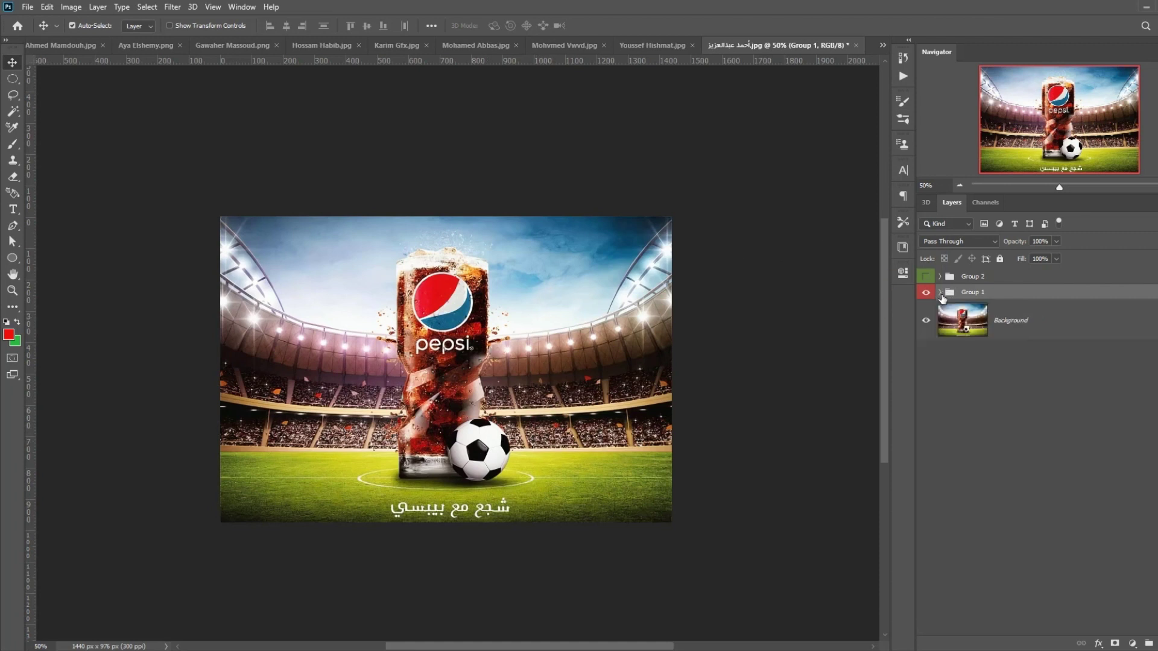
Step: Hide Group 1, show and expand Group 2, review only the Layer 6 movement note at 66.67%, and hide it
left_click(926, 293)
left_click(926, 278)
left_click(939, 276)
left_click_drag(925, 304, 927, 344)
left_click_drag(528, 310, 548, 366)
key("ctrl+plus")
key("ctrl+plus")
left_click(959, 186)
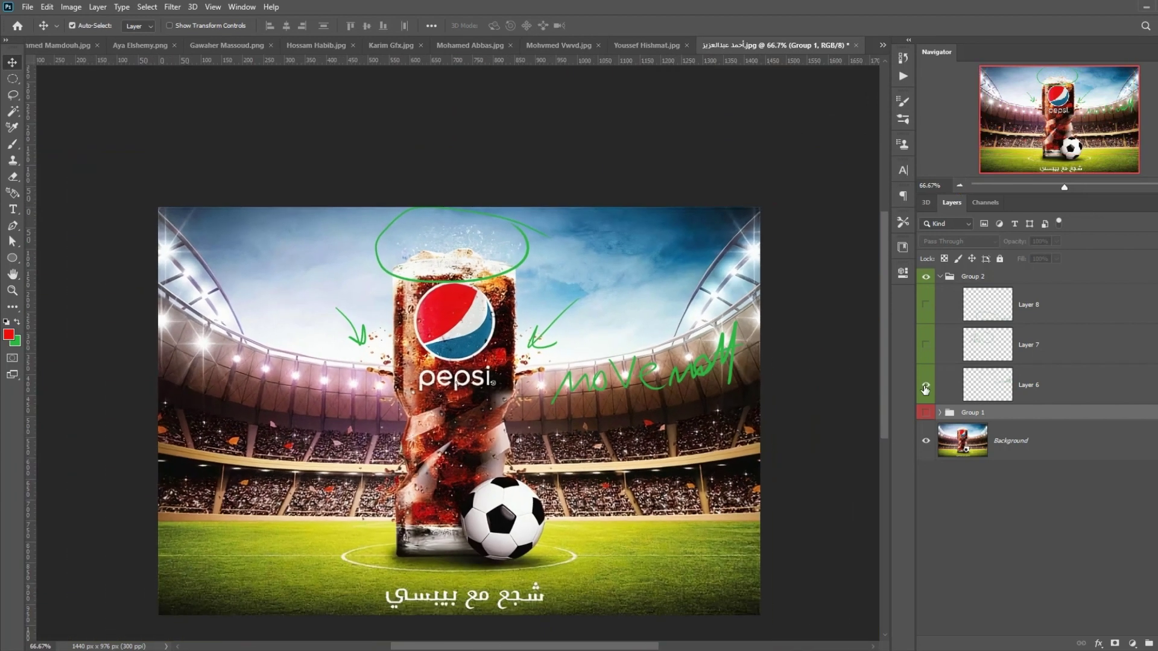
left_click(926, 385)
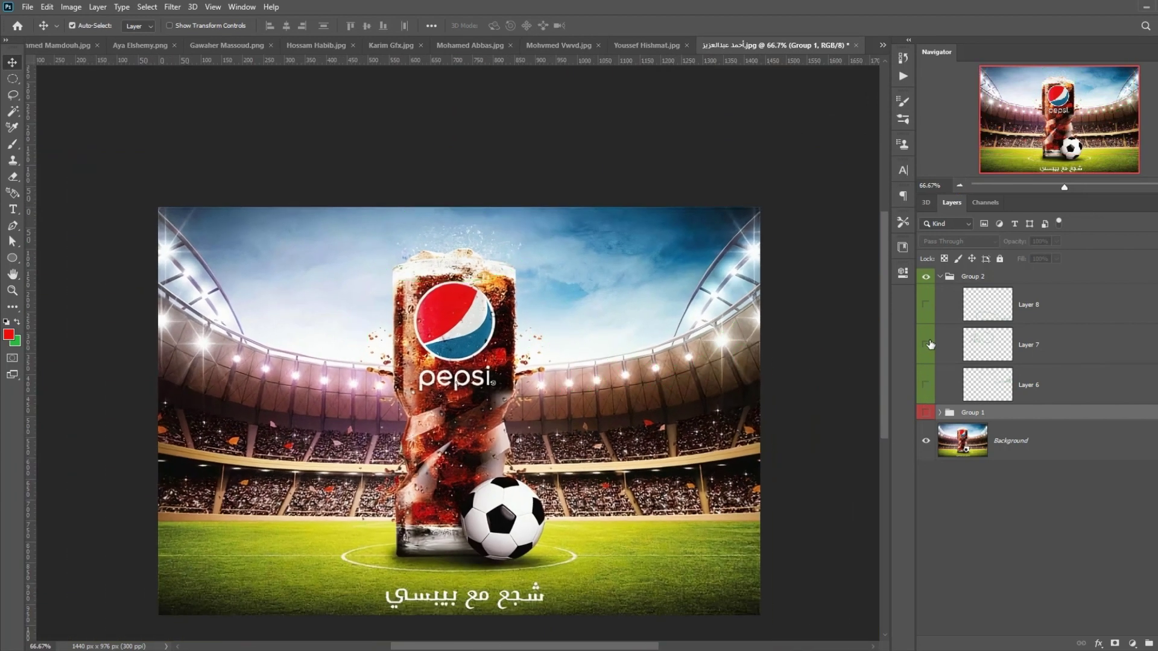
Step: Review the Layer 7 repeated-logo note and the Layer 8 focal-point note, hiding each one, and return the poster to 50%
left_click(926, 344)
scroll(468, 362, "down", 3)
mouse_move(468, 362)
left_mouse_down()
mouse_move(411, 478)
mouse_move(500, 369)
left_mouse_up()
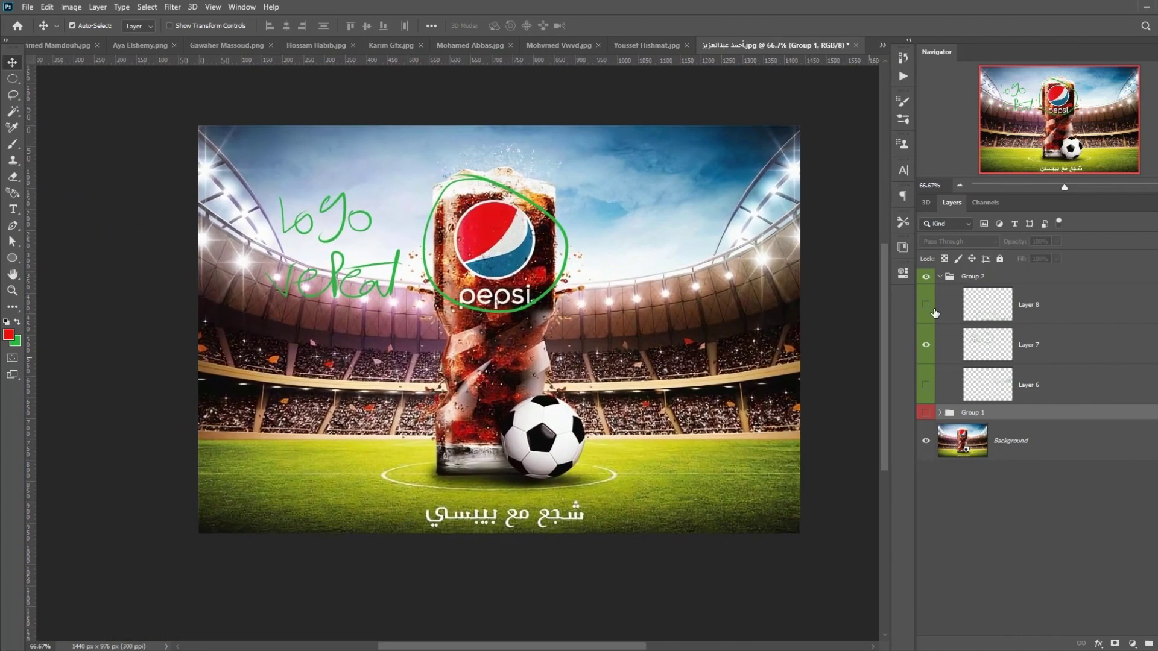
left_click(926, 345)
left_click(926, 305)
left_click_drag(645, 404, 640, 350)
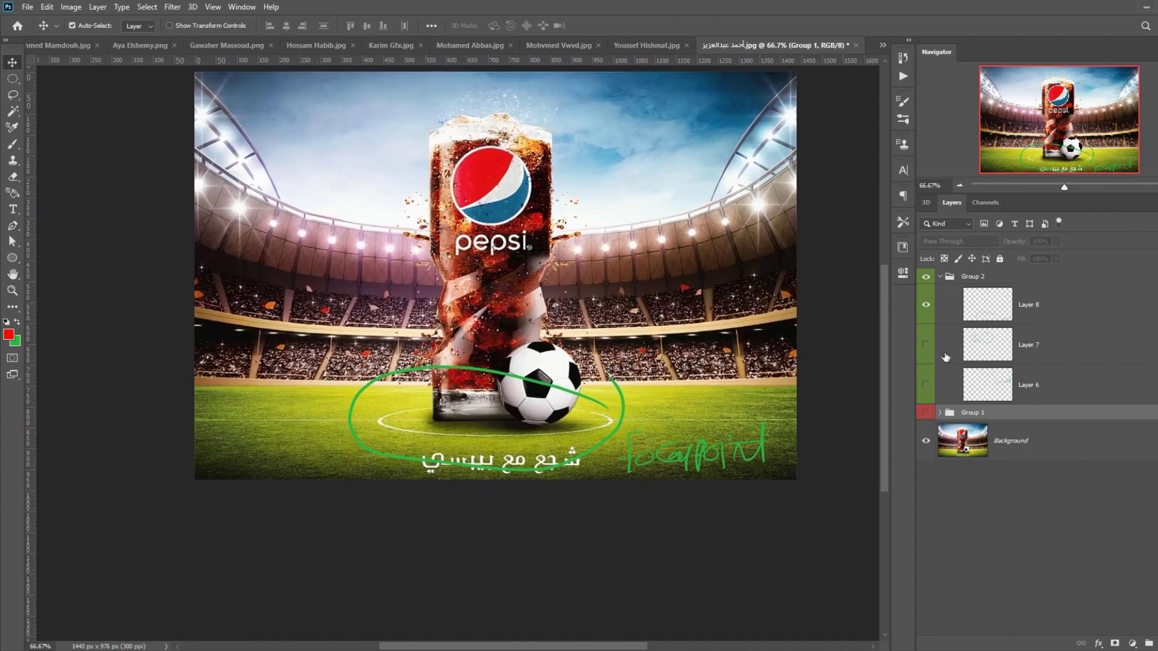
left_click(926, 305)
left_click_drag(569, 407, 577, 422)
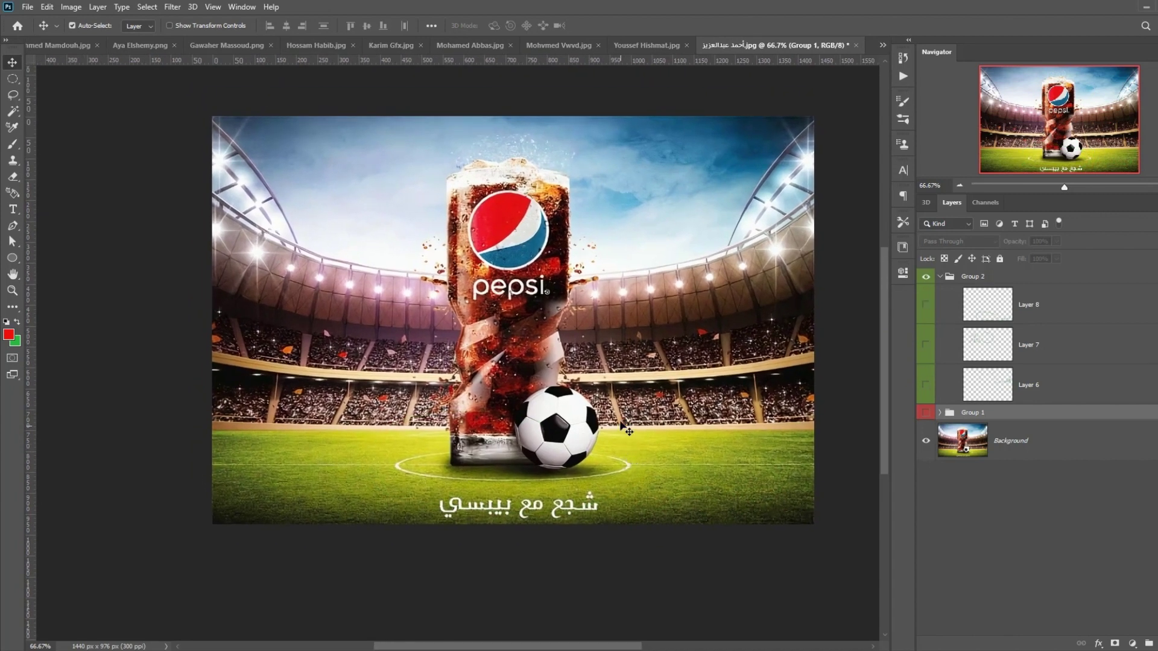
key("ctrl+minus")
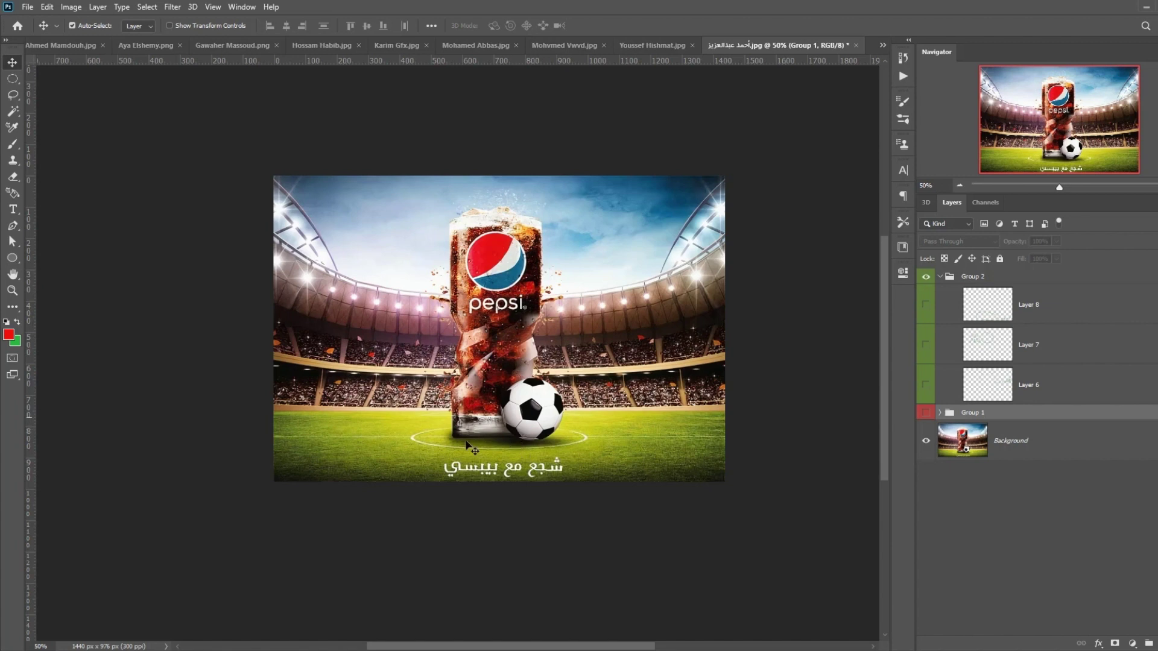
Step: Add a new layer above Layer 8 and brush a red arrow pointing at the pitch circle from beside the football
left_click(1005, 393)
left_click(990, 301)
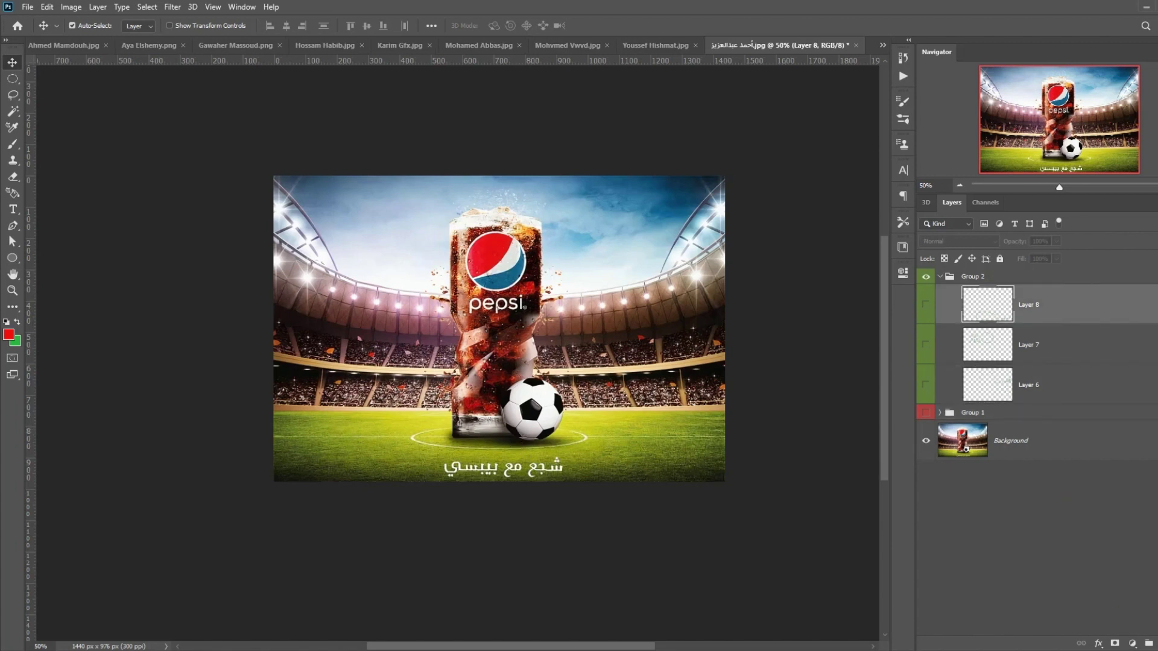
left_click(1149, 644)
key("b")
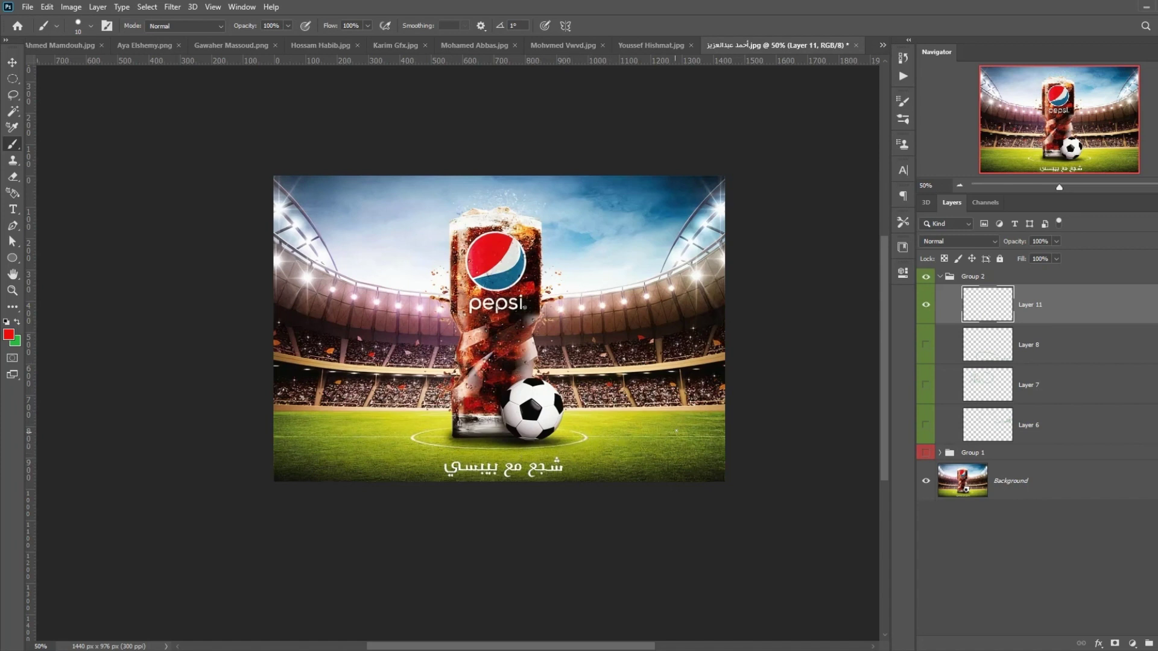
mouse_move(672, 437)
left_mouse_down()
mouse_move(599, 433)
mouse_move(653, 450)
left_mouse_up()
left_click_drag(309, 442, 406, 445)
mouse_move(380, 452)
left_mouse_down()
mouse_move(387, 441)
mouse_move(369, 437)
left_mouse_up()
key("ctrl+z")
key("ctrl+z")
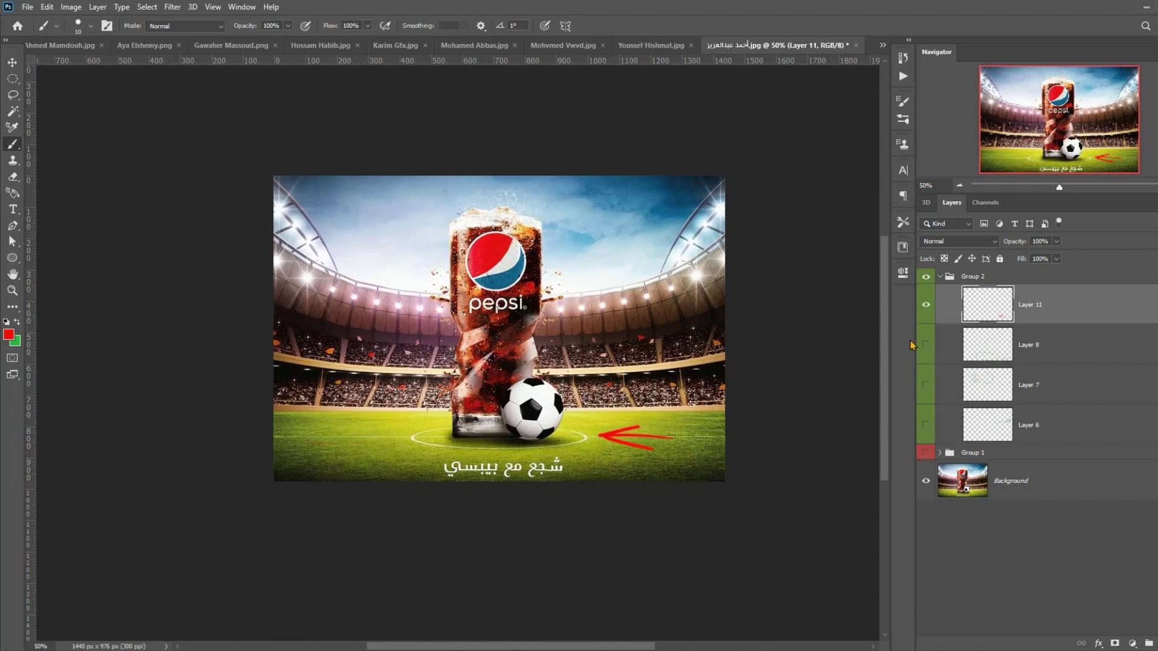
Step: Collapse Group 2, switch to the Pepsi bottle poster, and show and expand its Group 1 notes
left_click(941, 278)
scroll(718, 379, "up", 2)
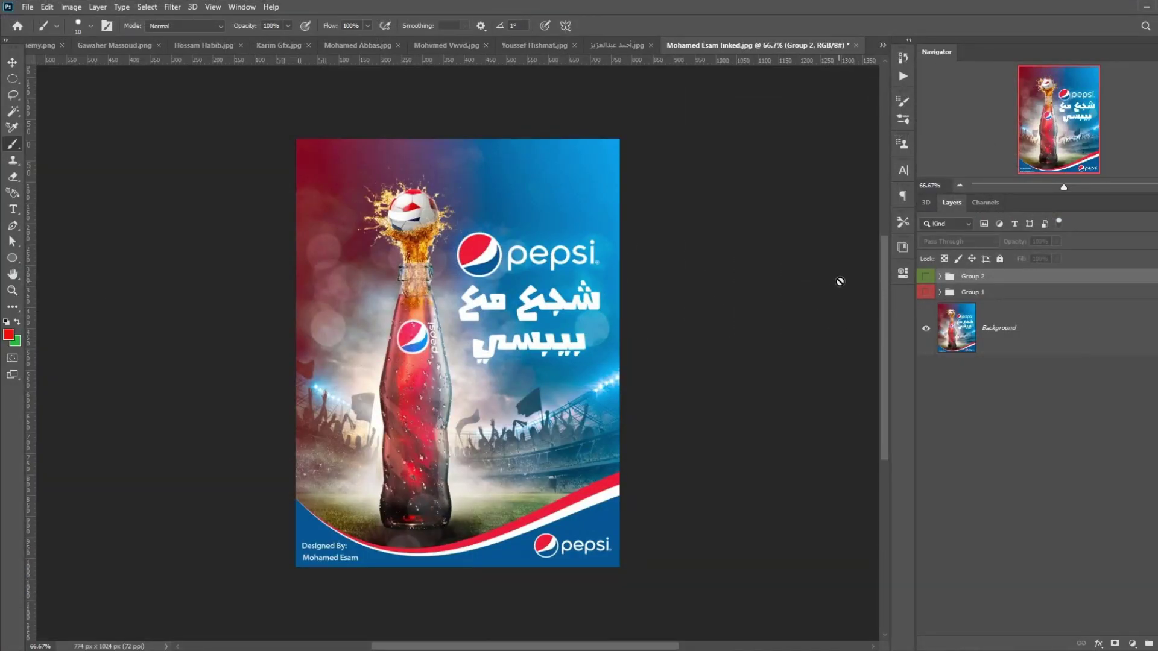
left_click(926, 292)
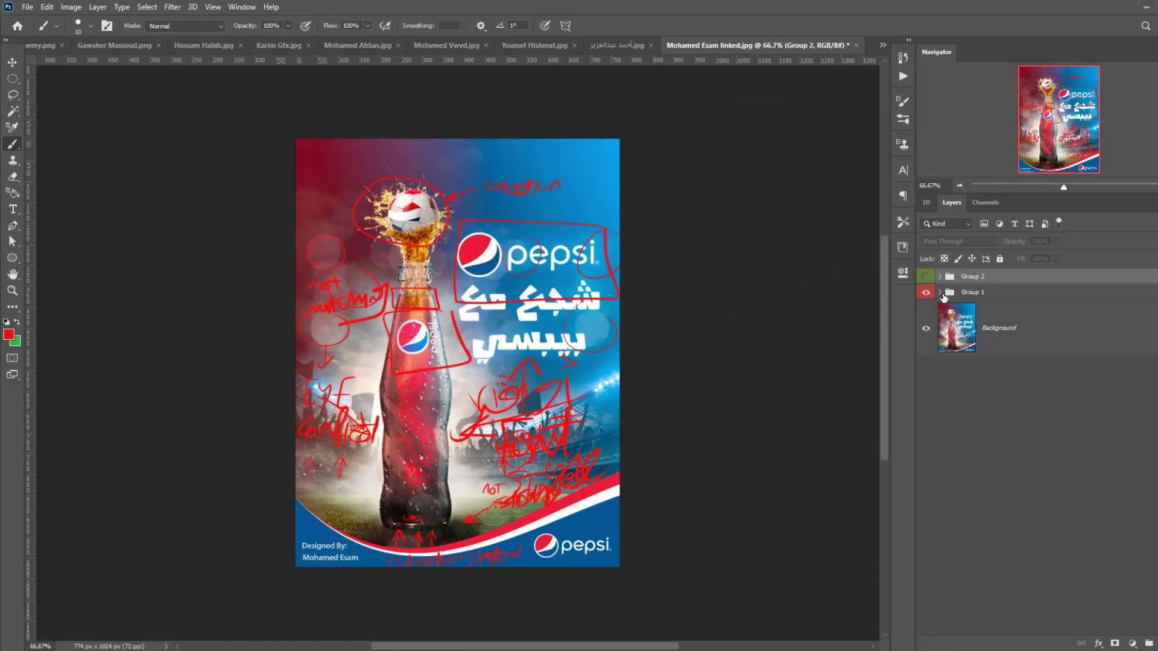
left_click(940, 292)
Step: Hide the notes above Layer 1, examine the Layer 1 note circling the background light spots, and hide it
left_click_drag(929, 334, 931, 604)
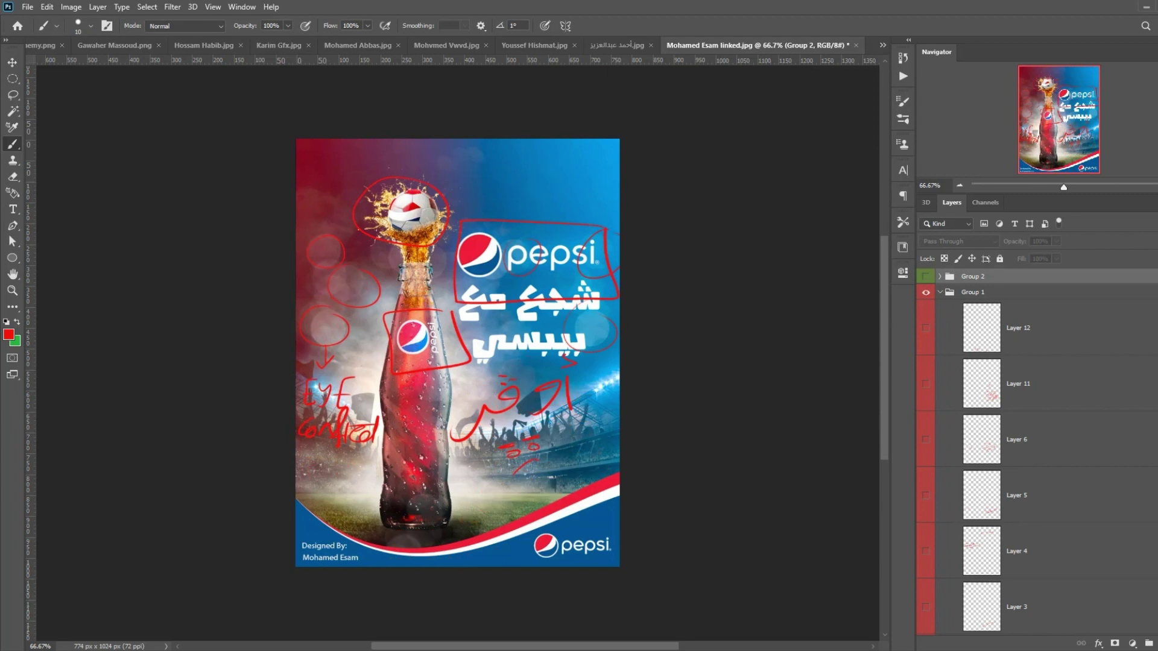
scroll(931, 605, "down", 3)
left_click(926, 534)
left_click(1017, 589)
left_click_drag(426, 451, 491, 429)
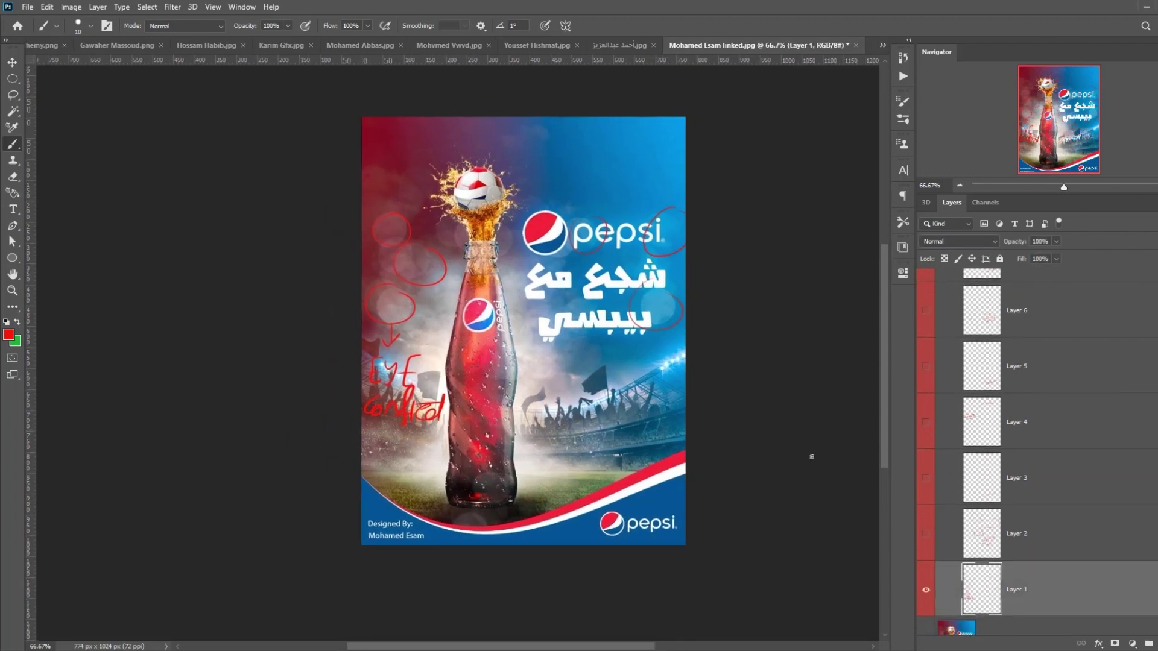
left_click(926, 590)
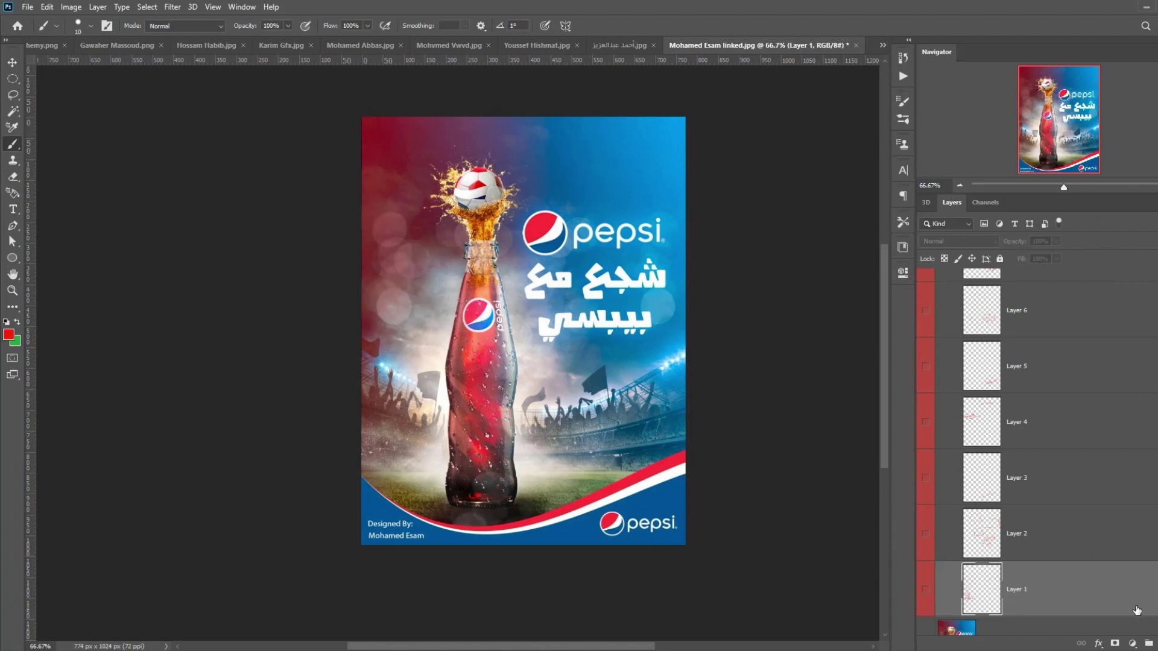
Step: Add a new layer above Layer 1, try circling light spots on the poster's red side, and undo both strokes
key("ctrl+shift+alt+n")
left_click_drag(438, 243, 411, 237)
left_click_drag(416, 292, 389, 298)
key("ctrl+z")
key("ctrl+z")
left_click_drag(530, 402, 513, 378)
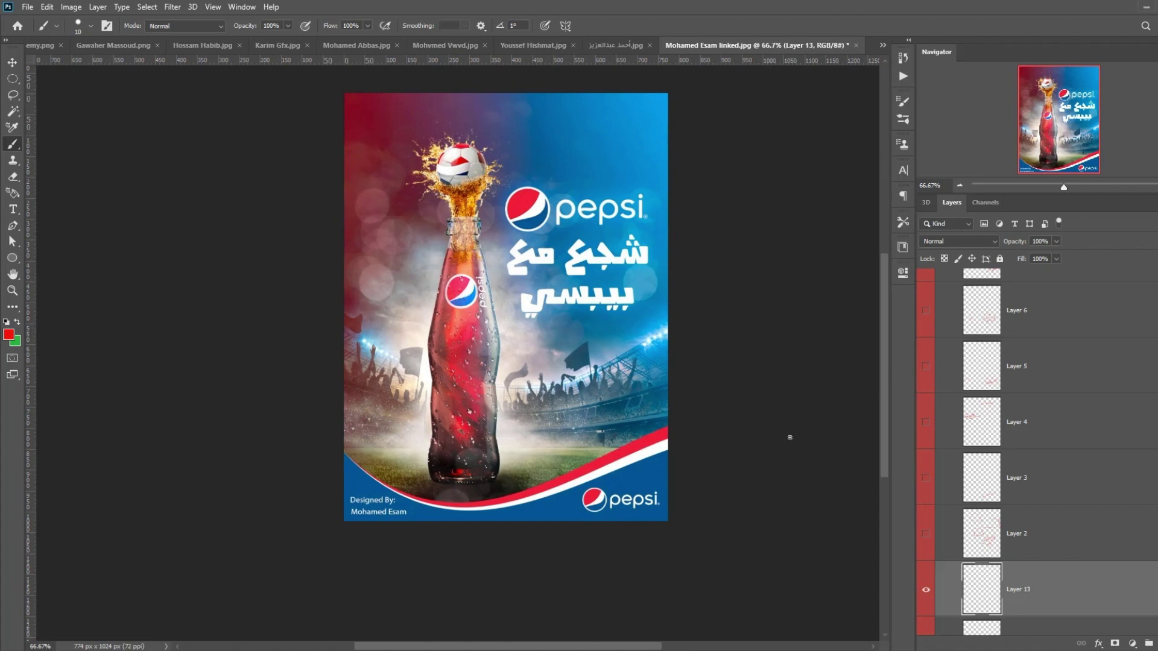
Step: Hide Layer 13 and examine the Layer 2 note framing the football, the bottle logo and the large Pepsi logo
scroll(941, 512, "down", 2)
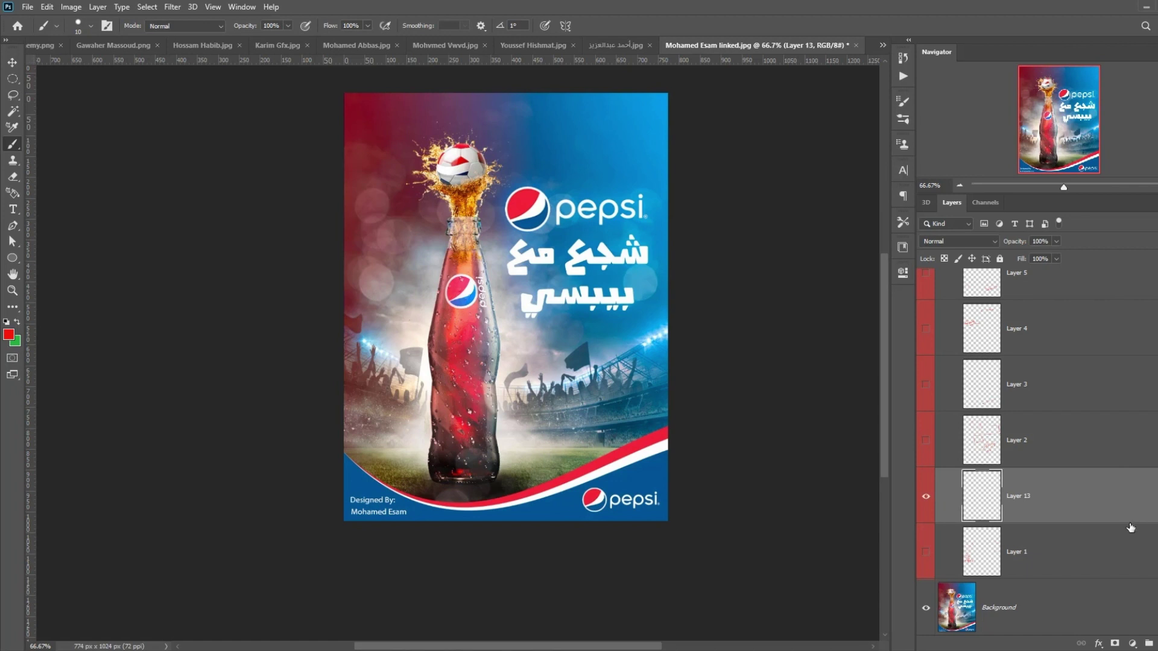
left_click(926, 496)
left_click(926, 440)
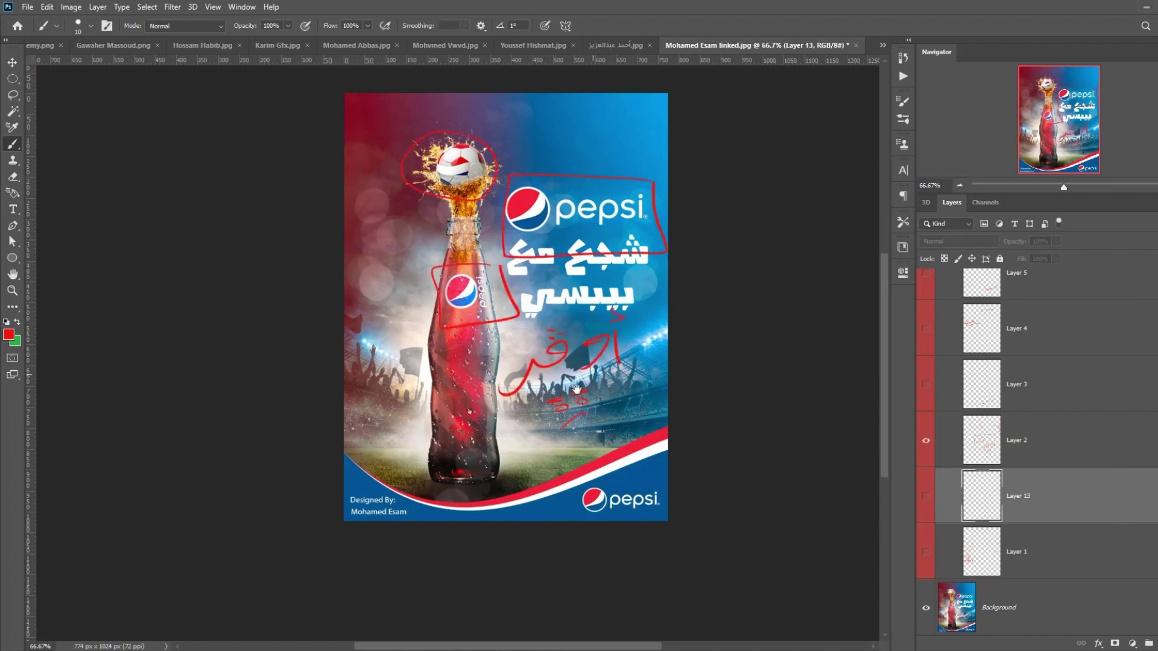
left_click_drag(577, 389, 548, 418)
left_click_drag(505, 352, 516, 268)
left_click_drag(460, 235, 436, 292)
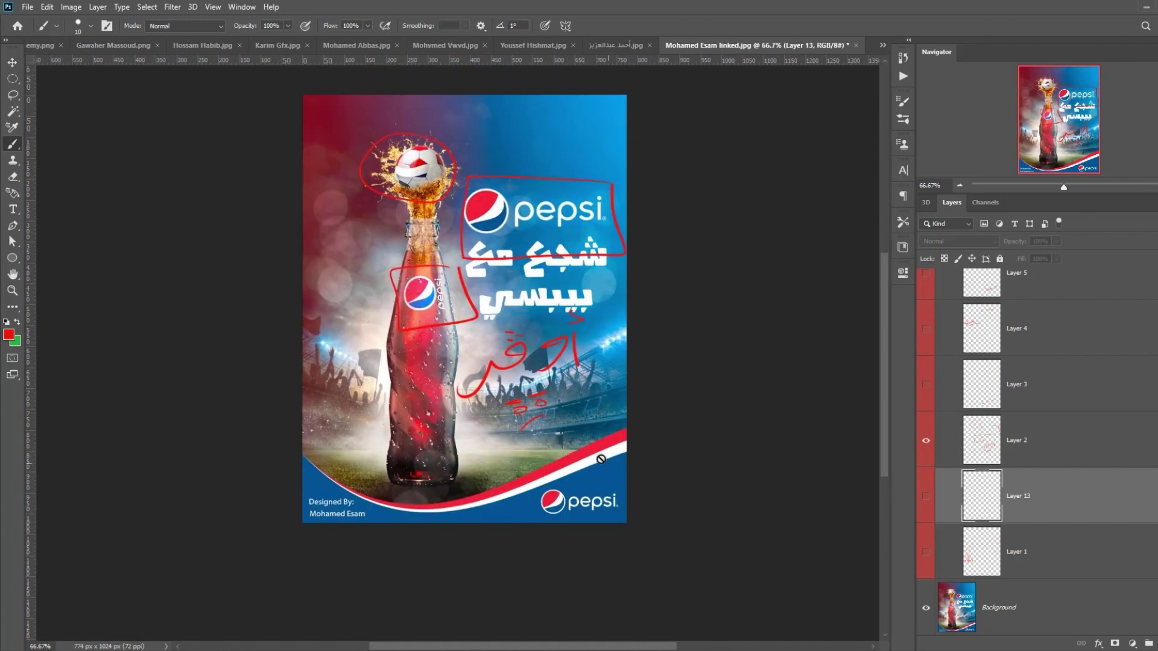
left_click(971, 451)
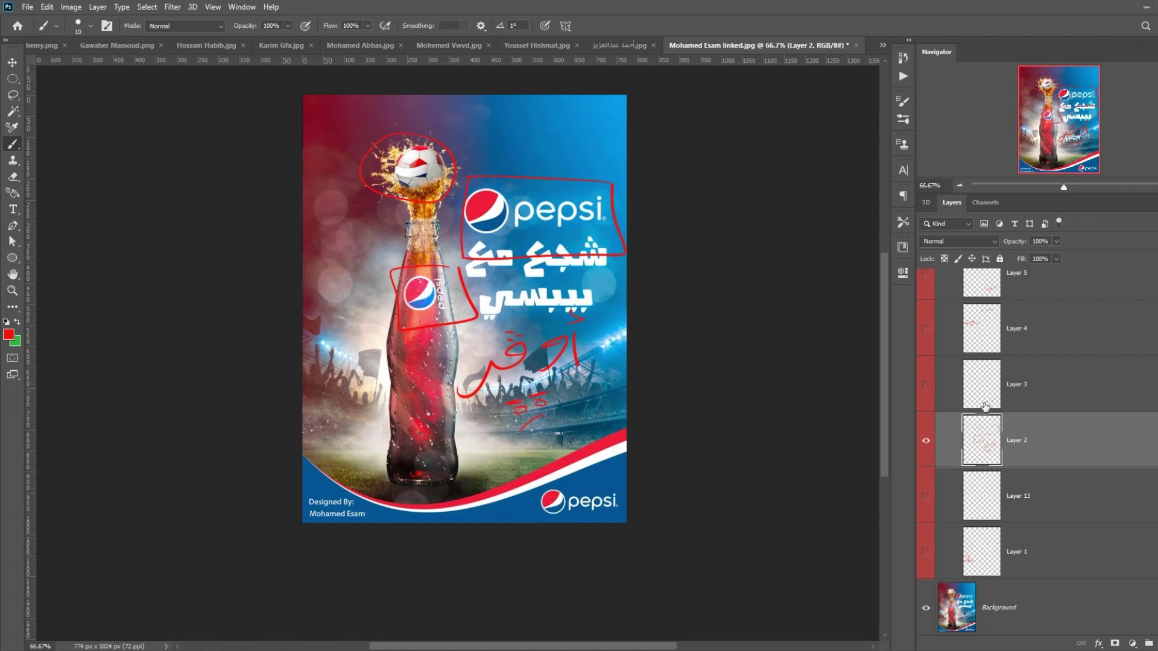
scroll(506, 324, "up", 2)
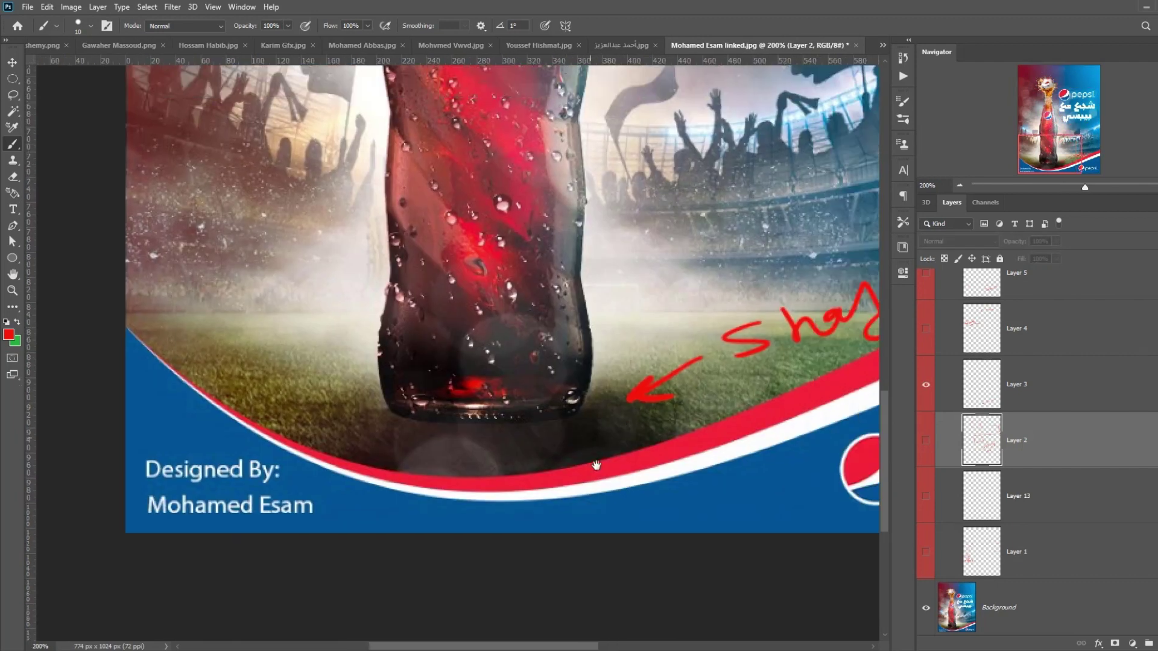
Step: Review the Layer 3 shadow note at 200%, try circling the shadow beside the bottle's base, undo it and hide the note
scroll(595, 468, "up", 1)
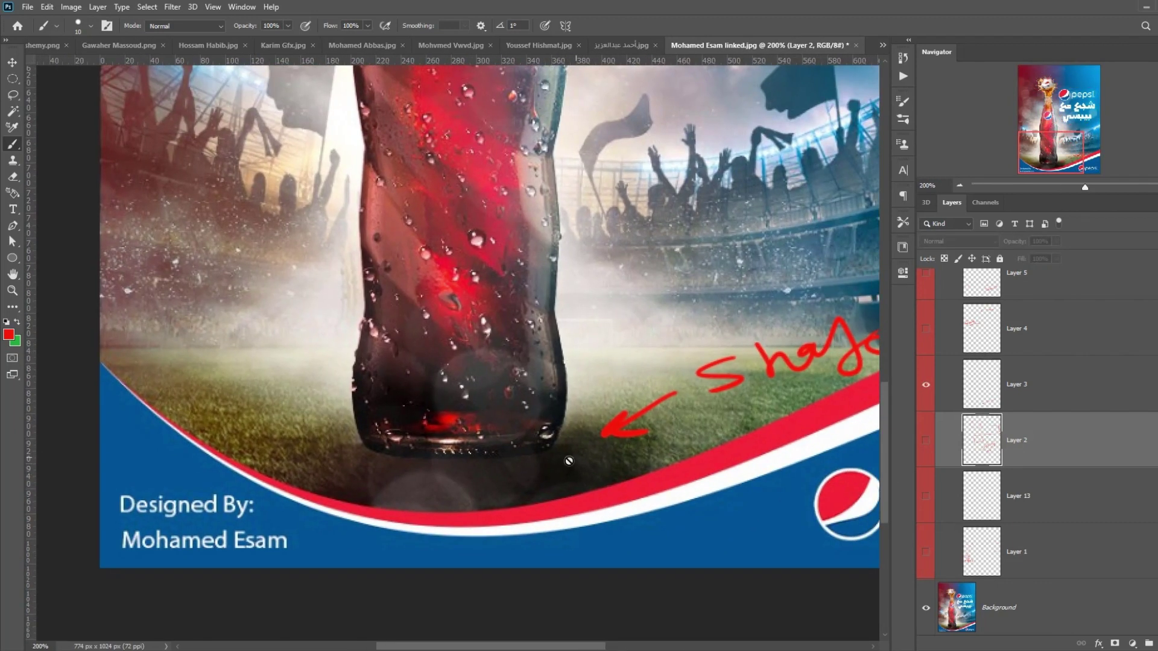
left_click(968, 400)
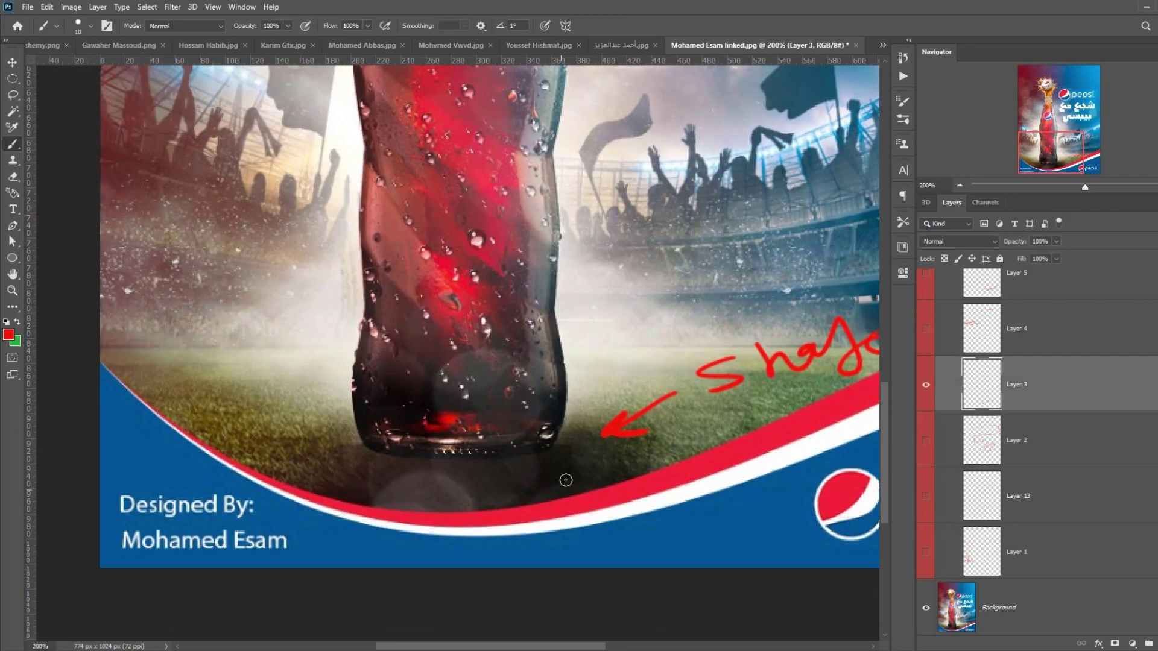
left_click_drag(610, 422, 570, 413)
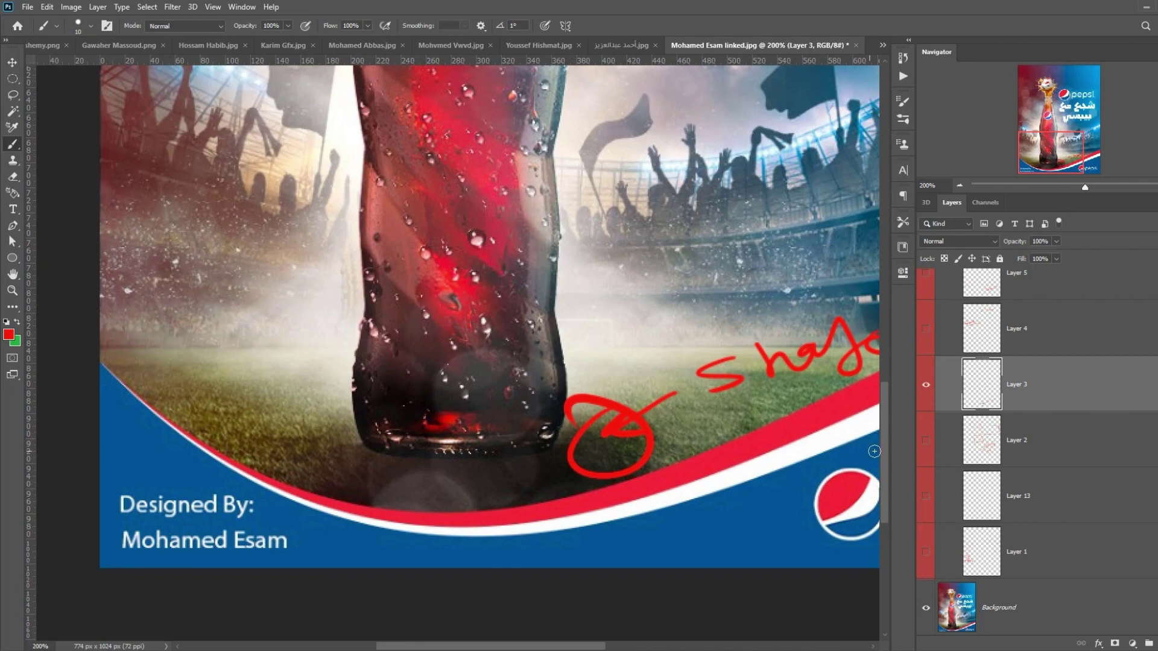
key("ctrl+z")
left_click(960, 185)
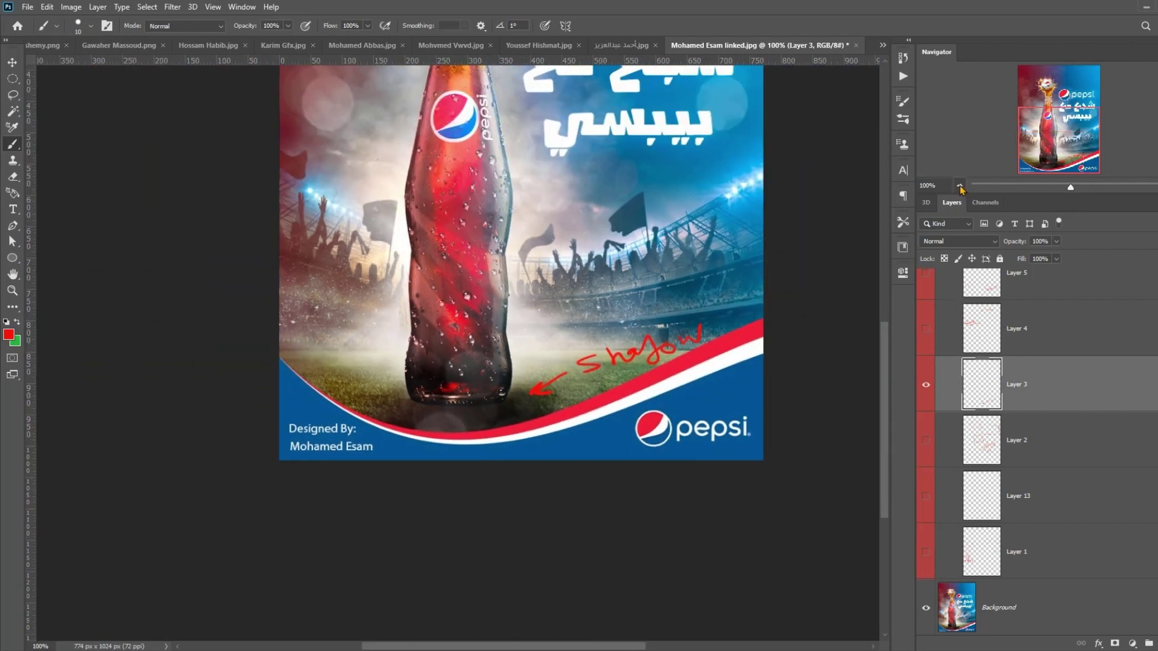
left_click(960, 185)
left_click(925, 385)
Step: Show the Layer 4 note and compare the bottle's neck with and without it at 200%
left_click(926, 330)
left_click_drag(433, 287, 485, 347)
scroll(484, 348, "up", 3)
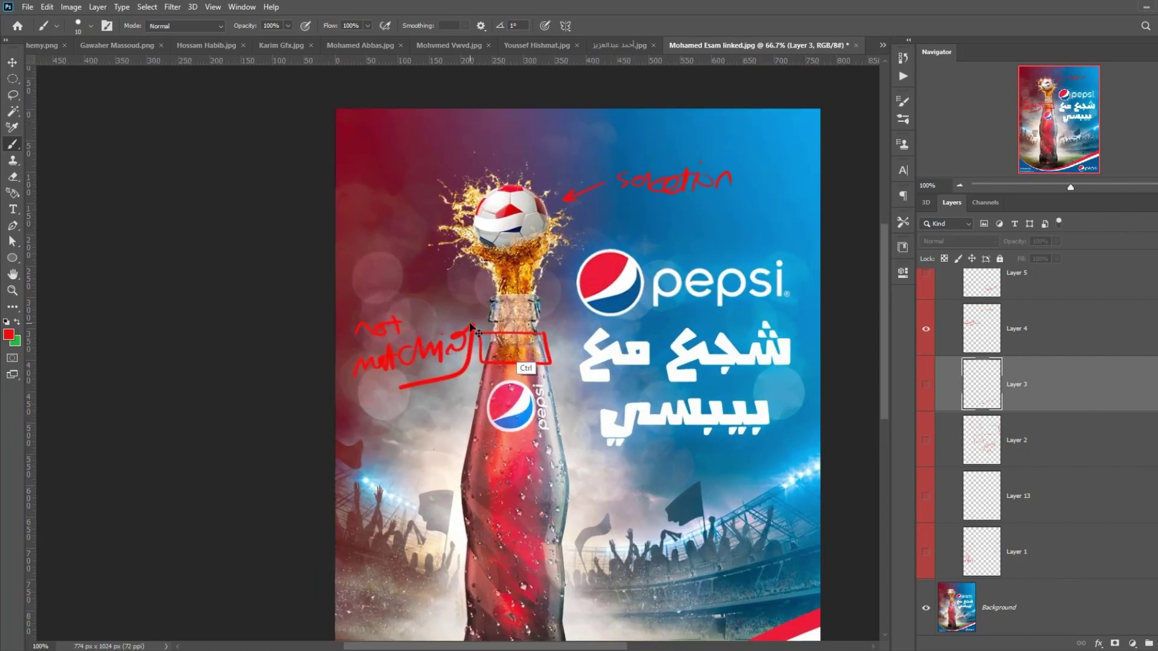
left_click_drag(550, 408, 507, 501)
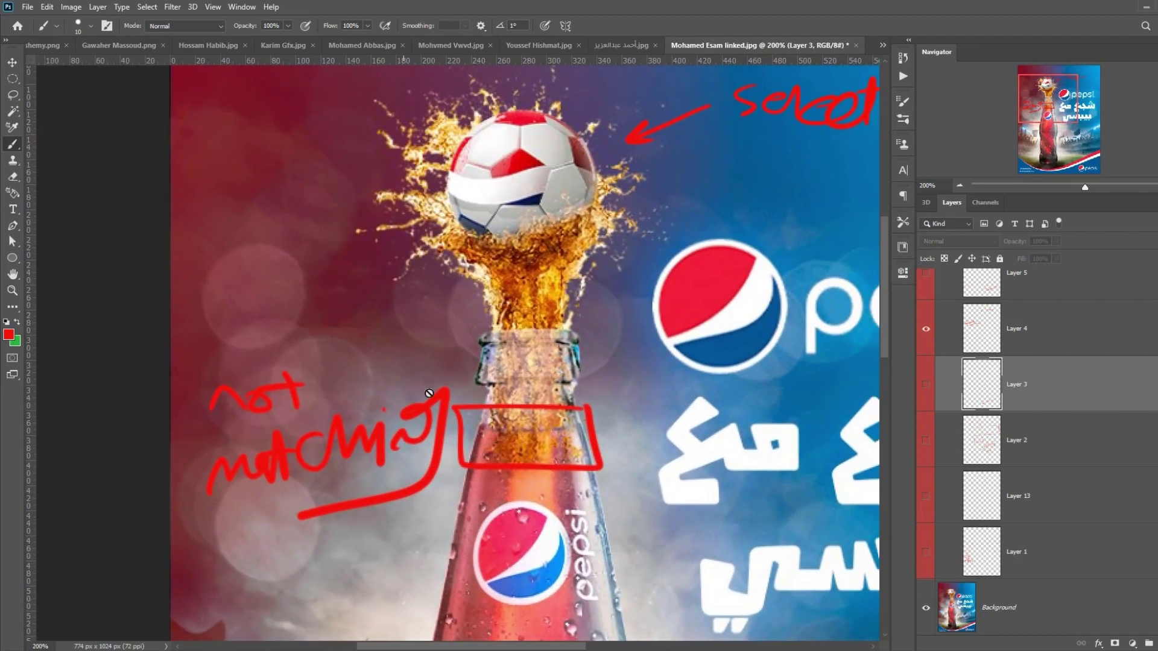
left_click_drag(529, 434, 493, 388)
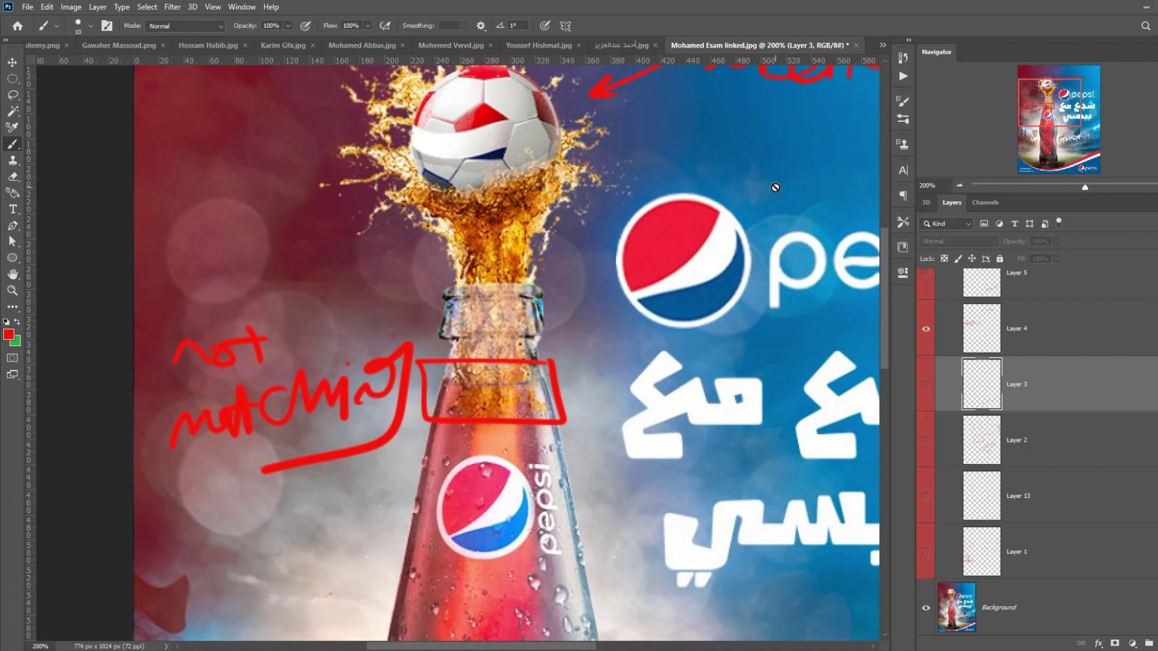
left_click(975, 337)
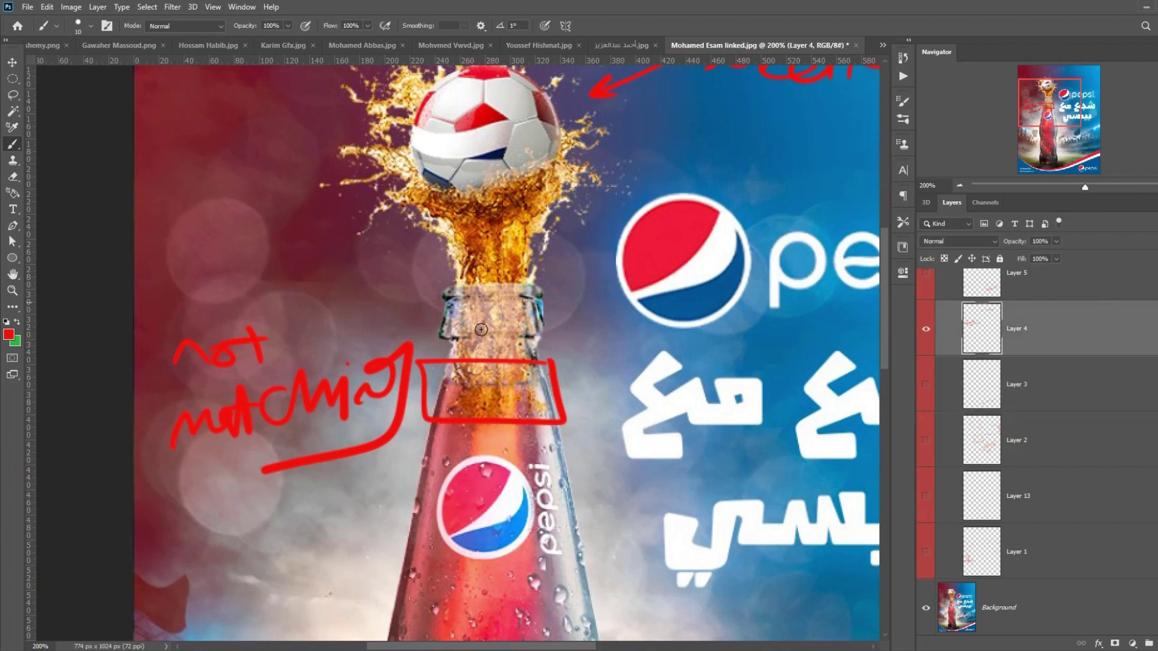
left_click(926, 329)
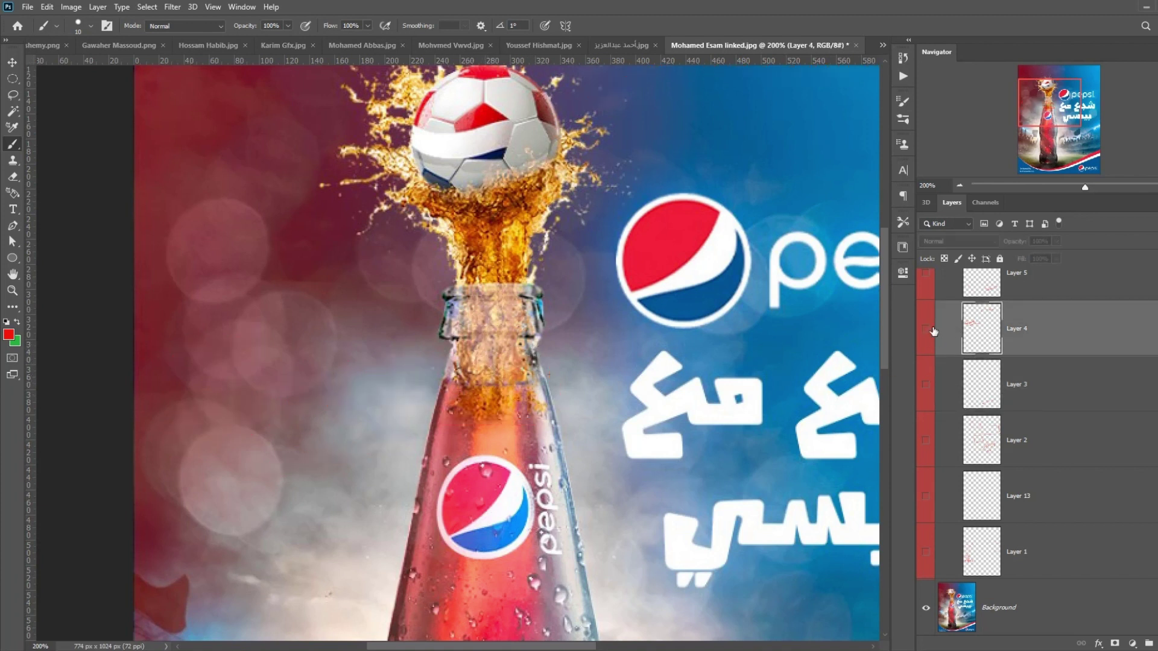
left_click(926, 329)
Step: Circle and scribble over the mismatched liquid inside the framed bottle neck on Layer 4
mouse_move(504, 345)
left_mouse_down()
mouse_move(533, 392)
mouse_move(491, 341)
left_mouse_up()
left_click_drag(509, 393, 469, 408)
left_click_drag(501, 288, 447, 385)
left_click_drag(425, 503, 413, 416)
Step: Brush four red circles on Layer 4 around the splash edges surrounding the football
left_click_drag(426, 245, 443, 393)
left_click_drag(531, 281, 582, 323)
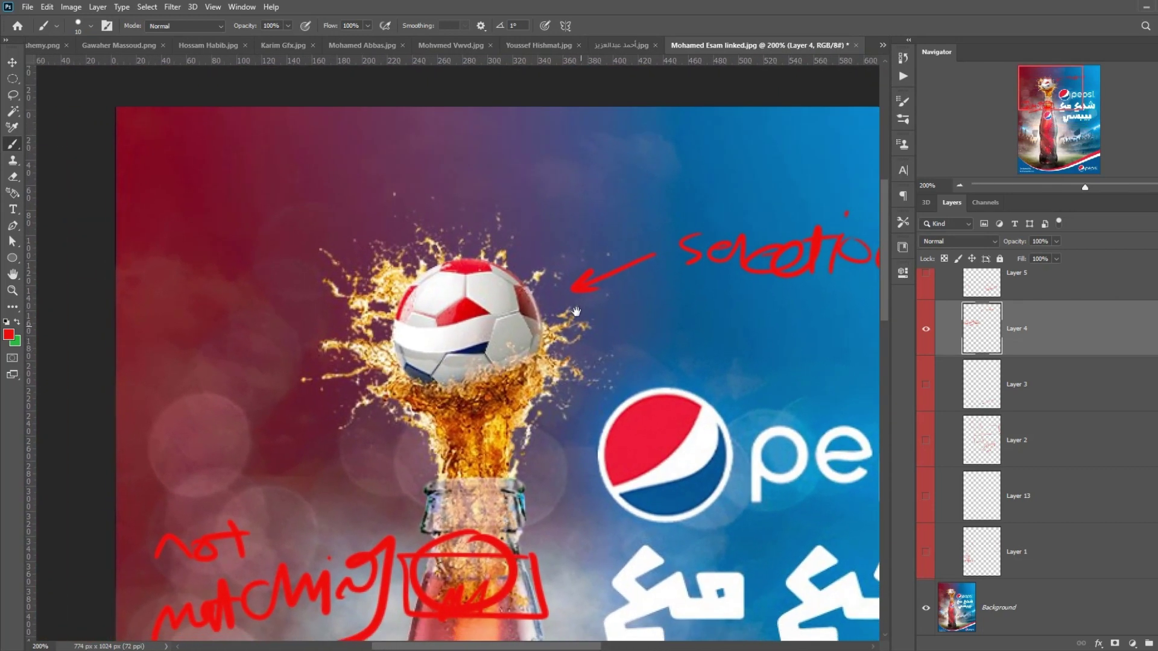
left_click_drag(601, 297, 590, 300)
left_click_drag(362, 326, 369, 333)
left_click_drag(339, 241, 327, 305)
left_click_drag(417, 208, 434, 240)
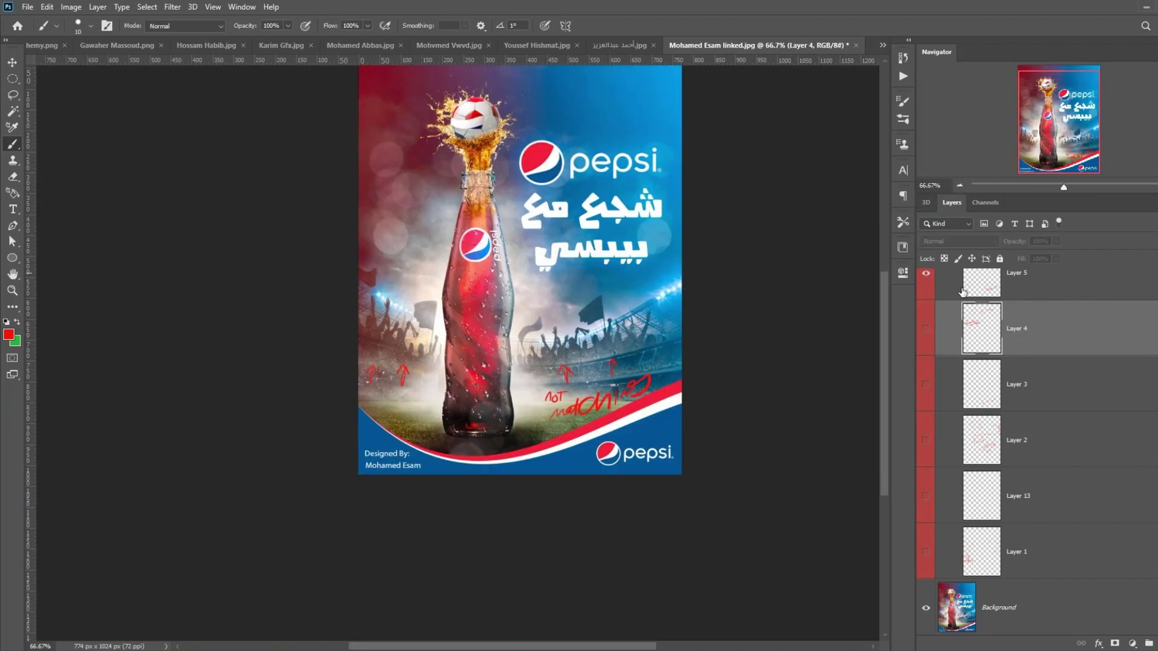
Step: Replace the Layer 4 note with the Layer 5 not-matching note and examine the crowd and stands at up to 300%
left_click(1026, 290)
key("ctrl+plus")
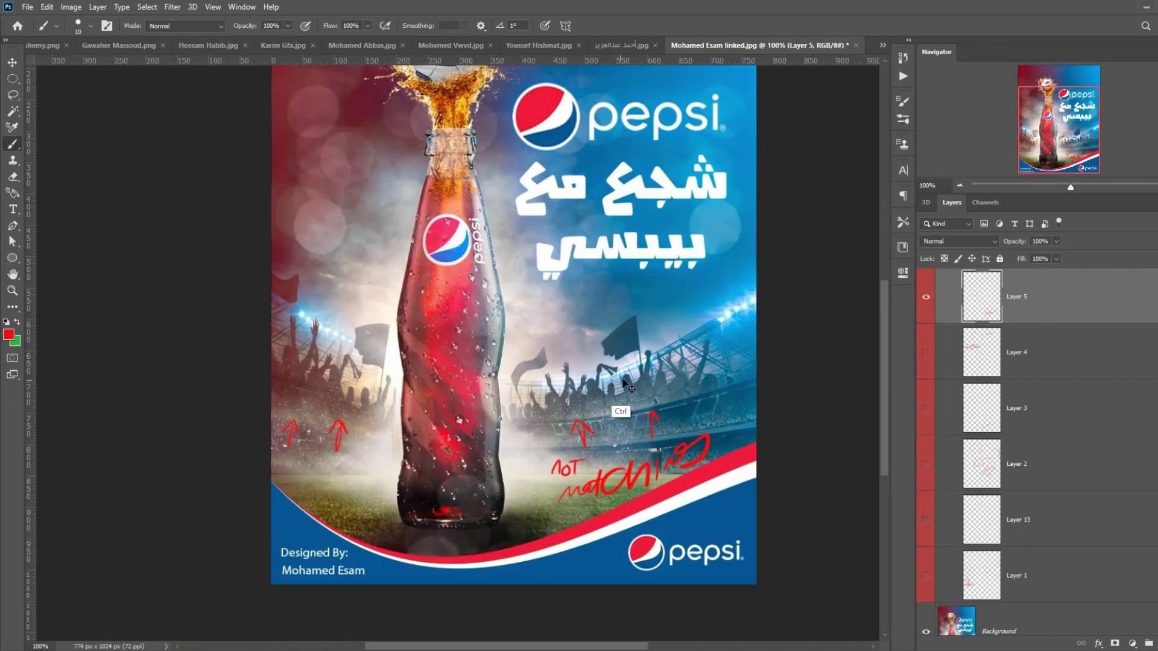
key("ctrl+plus")
left_click_drag(691, 488, 322, 415)
key("ctrl+plus")
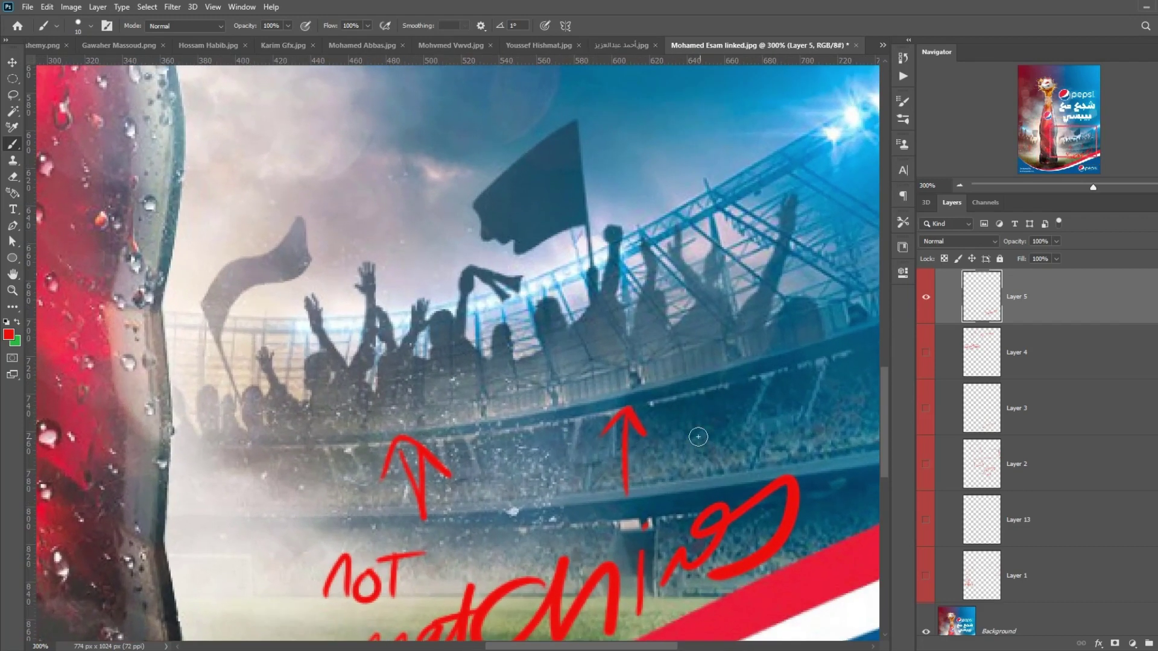
left_click_drag(699, 437, 671, 407)
key("ctrl+minus")
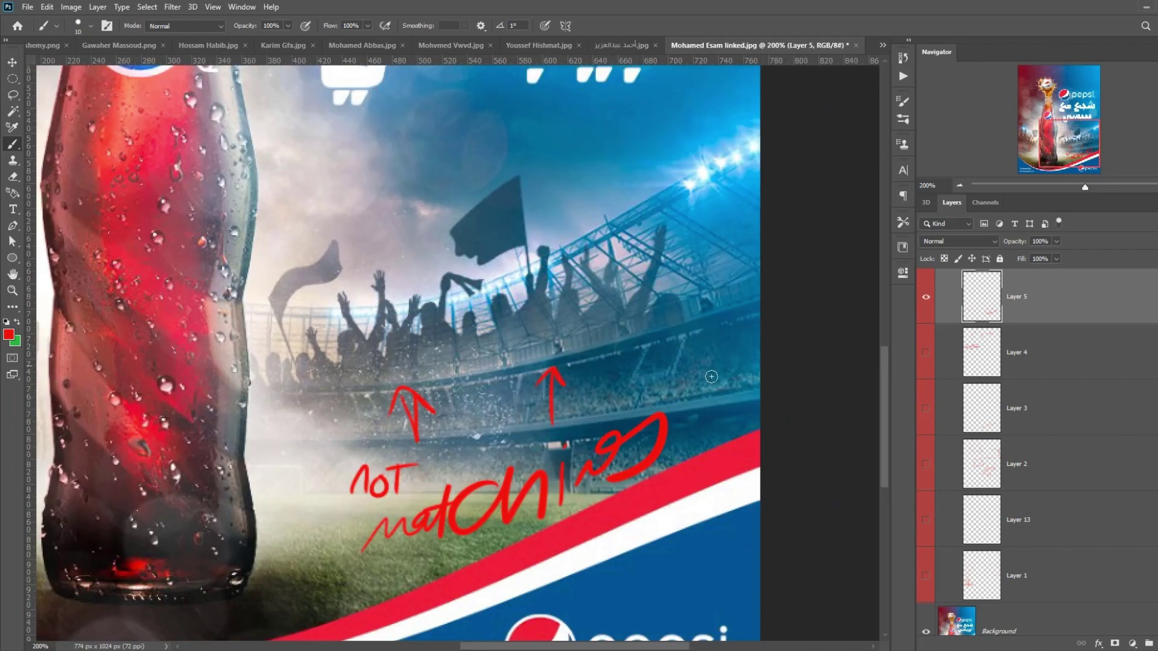
scroll(602, 345, "left", 3)
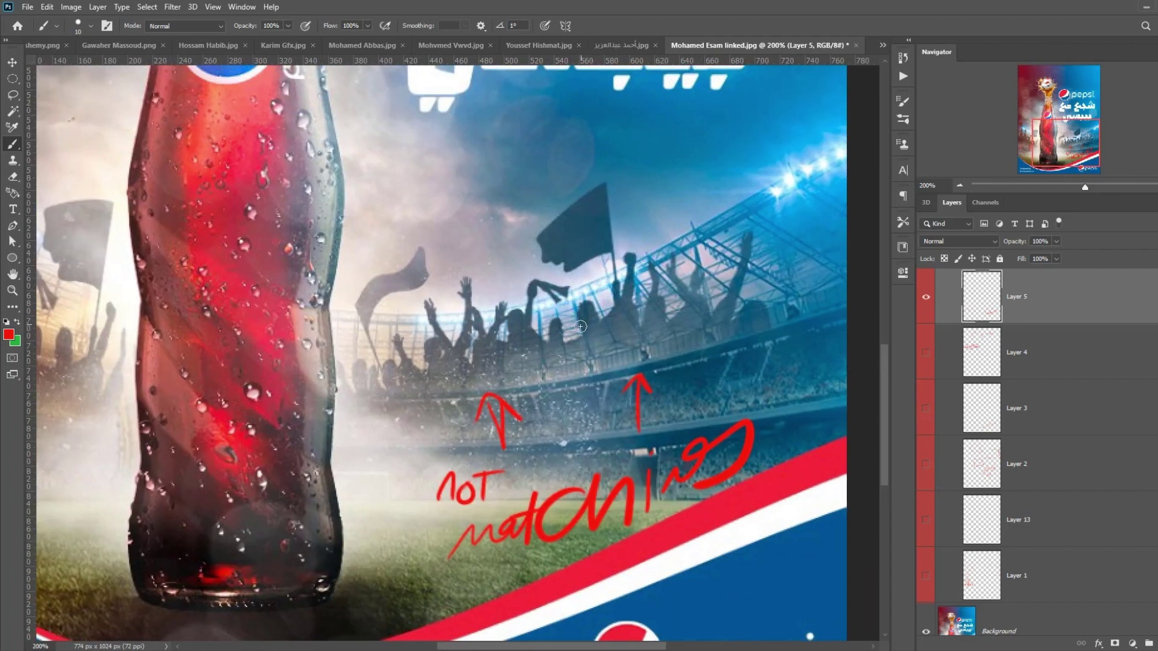
Step: Compare the crowd and stands on both sides of the bottle at 200%, and check them in the whole poster
key("ctrl+minus")
left_click_drag(448, 374, 578, 393)
key("ctrl+plus")
left_click_drag(232, 422, 386, 428)
left_click_drag(483, 430, 336, 398)
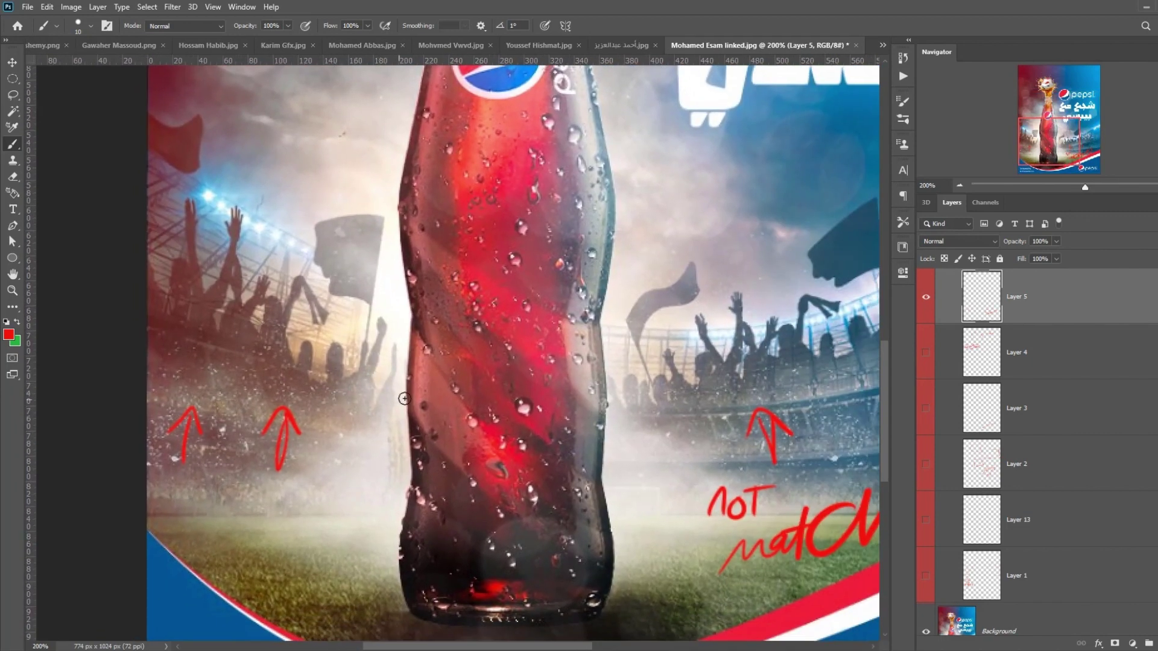
key("ctrl+minus")
key("ctrl+minus")
mouse_move(480, 363)
left_mouse_down()
mouse_move(402, 403)
mouse_move(408, 393)
left_mouse_up()
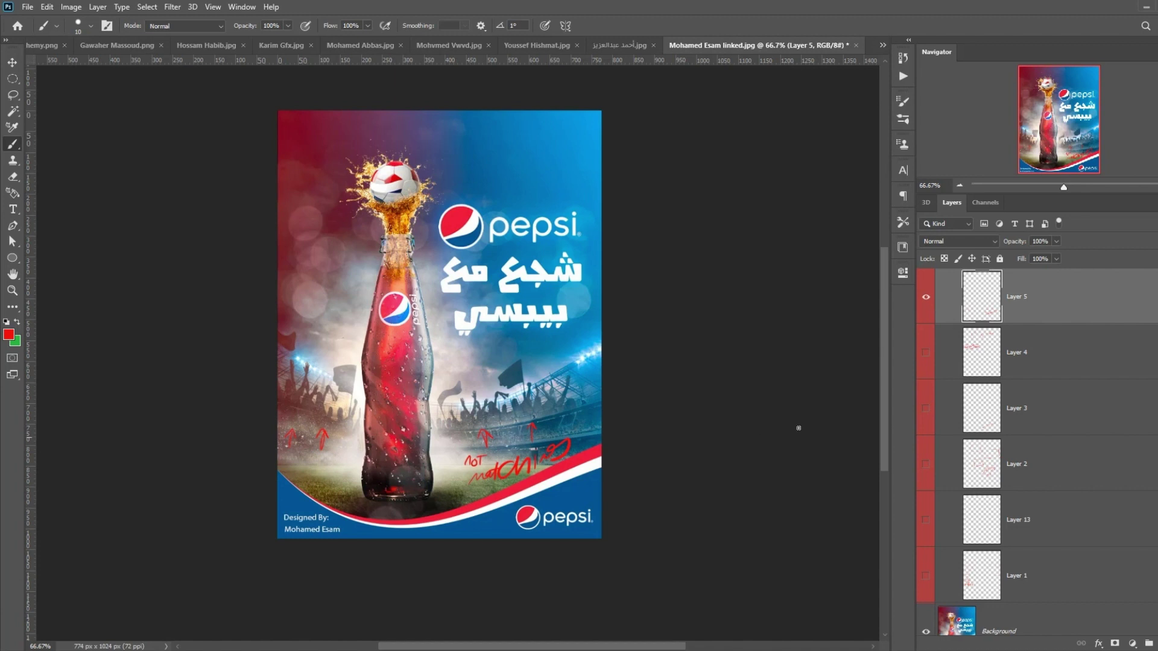
Step: Replace the Layer 5 note with the Layer 6 rim light note and examine the bottle's edges at 200%
scroll(1085, 361, "up", 3)
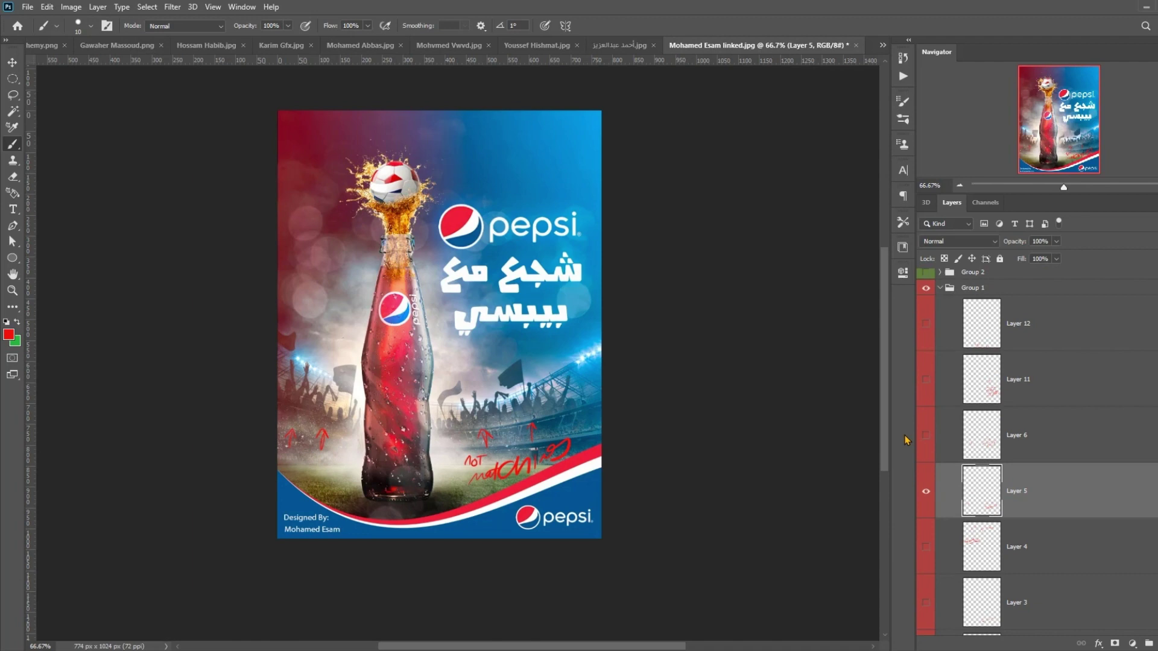
left_click(926, 491)
left_click(926, 435)
left_click_drag(553, 427, 636, 417)
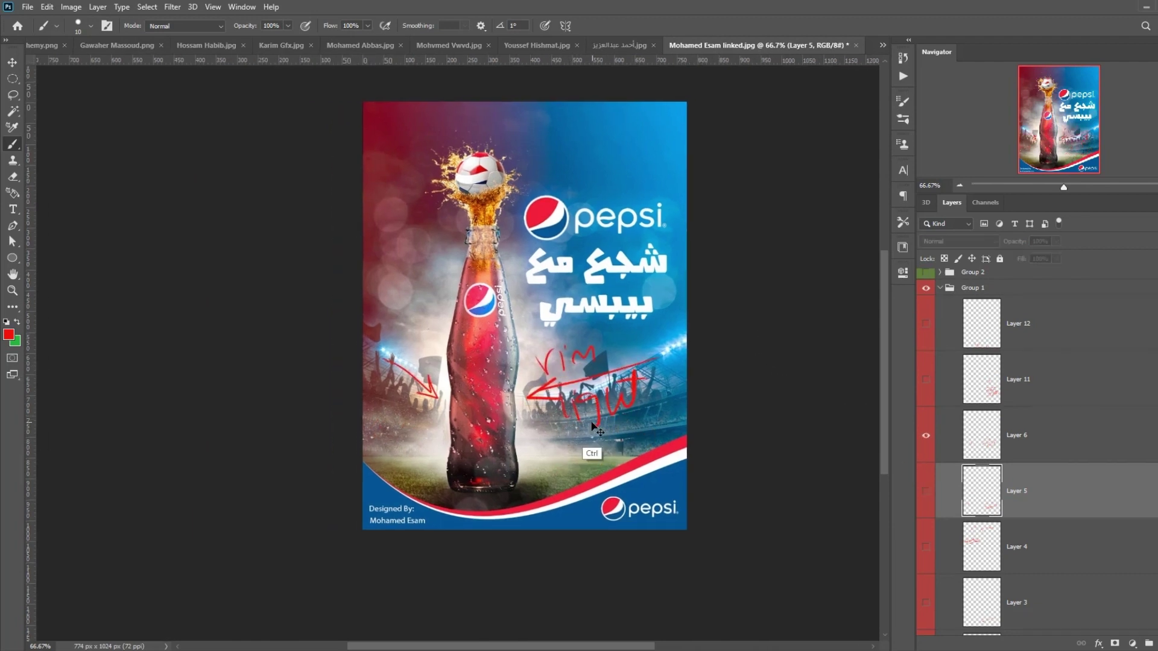
key("ctrl+plus")
key("ctrl+plus")
left_click_drag(462, 393, 250, 297)
left_click_drag(835, 296, 720, 351)
left_click_drag(445, 359, 647, 280)
left_click_drag(531, 225, 551, 378)
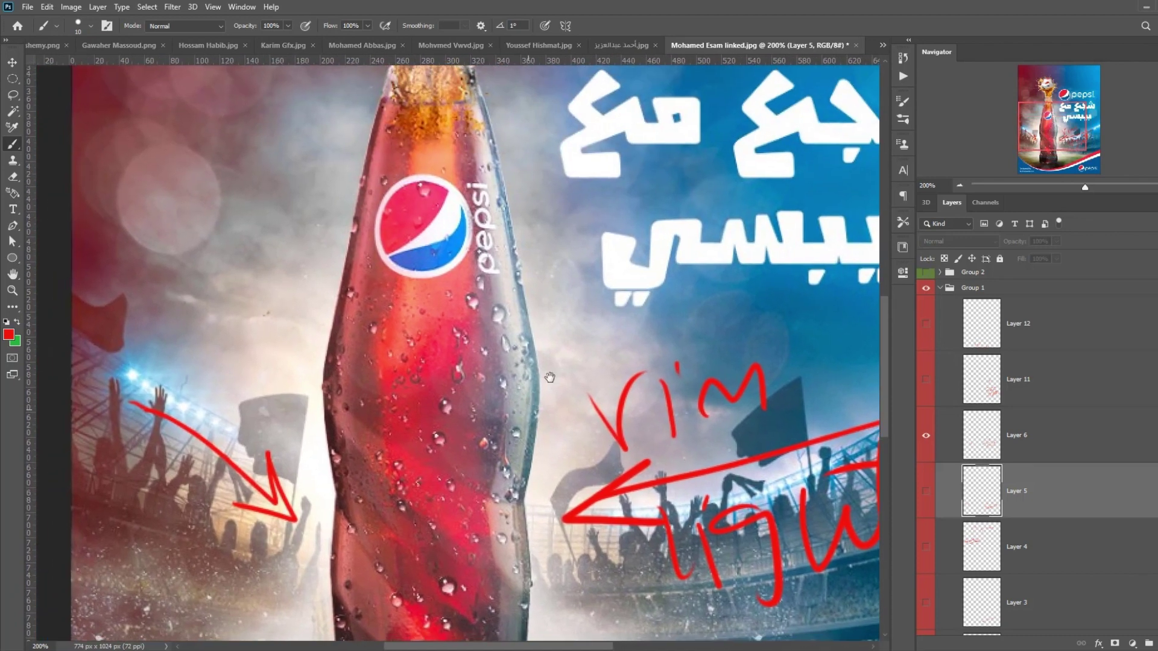
Step: Brush a red line along the bottle edge facing the rim light note on Layer 6
left_click(983, 446)
mouse_move(532, 304)
left_mouse_down()
mouse_move(544, 370)
mouse_move(526, 522)
mouse_move(539, 579)
left_mouse_up()
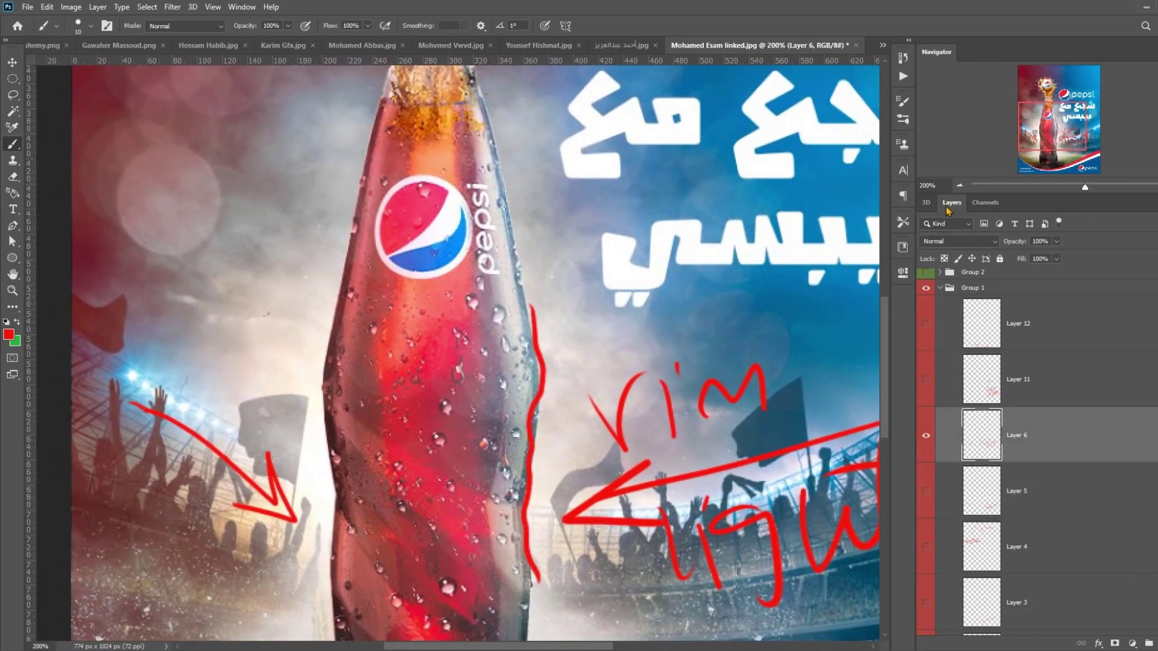
left_click(960, 186)
left_click(960, 186)
Step: Swap the Layer 6 note for the Layer 11 font style note and the Layer 12 reflection shadow note, examining the bottle's base at 200%
left_click(926, 435)
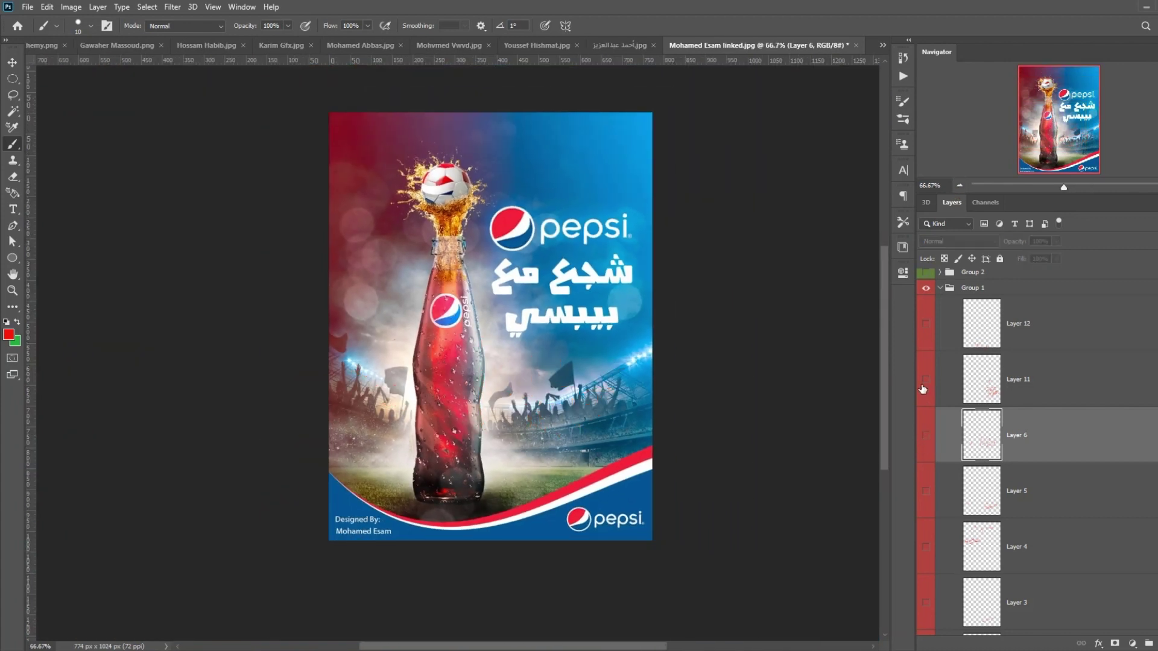
left_click(926, 380)
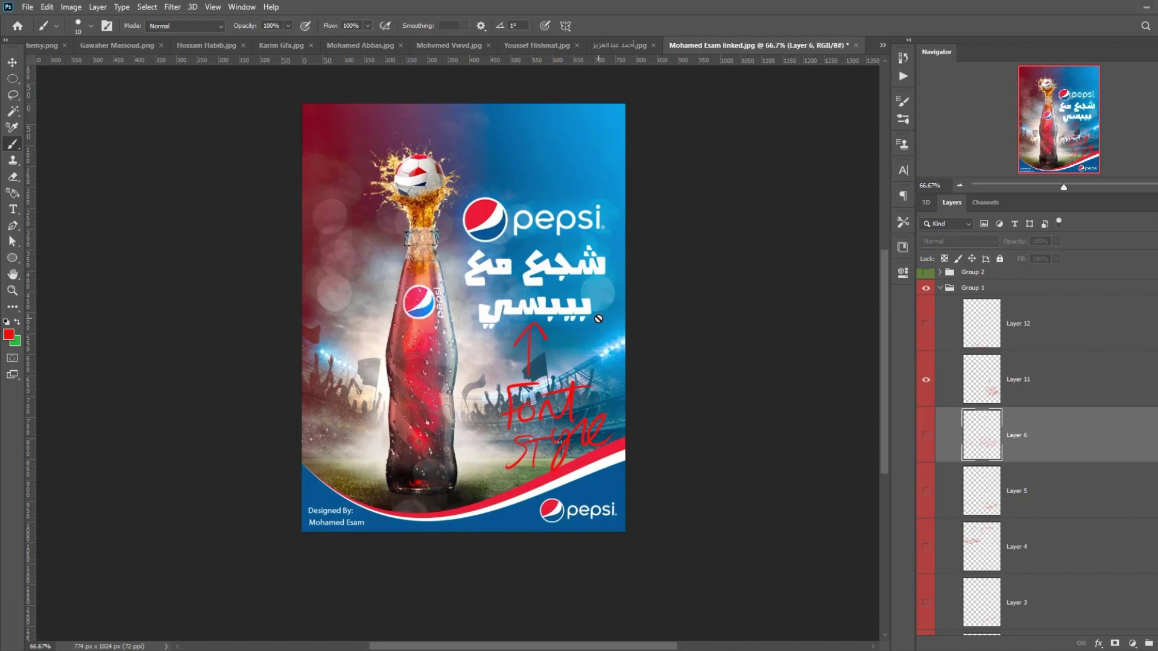
left_click(925, 378)
left_click(925, 324)
left_click_drag(516, 475, 605, 340)
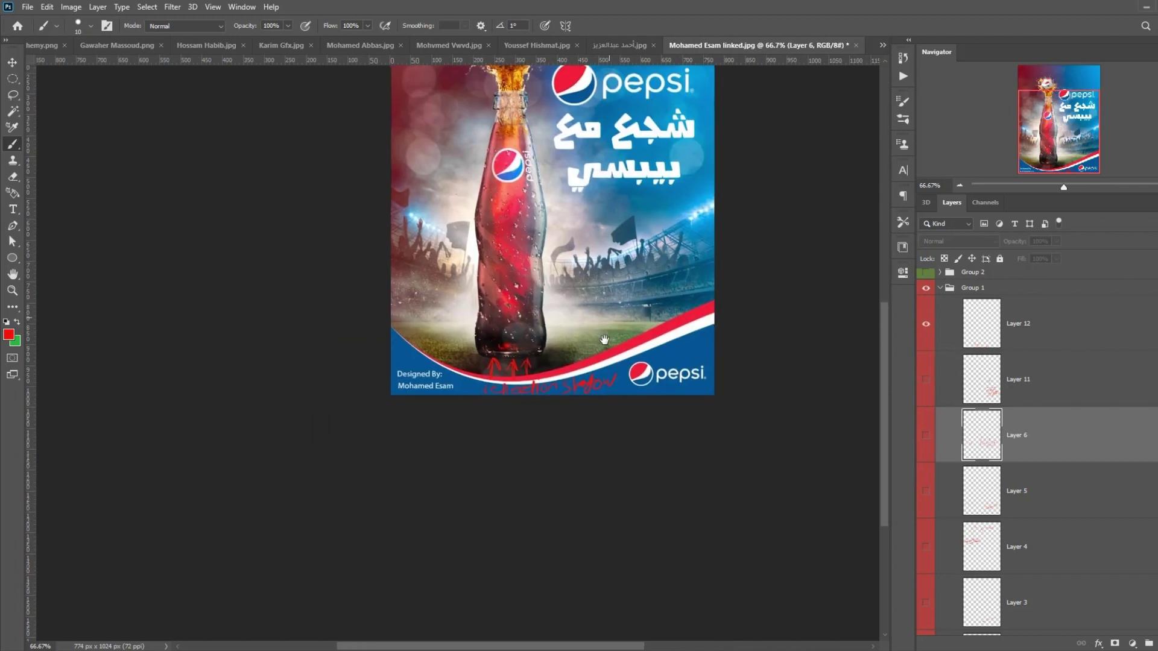
key("ctrl+plus")
key("ctrl+plus")
left_click_drag(632, 393, 433, 395)
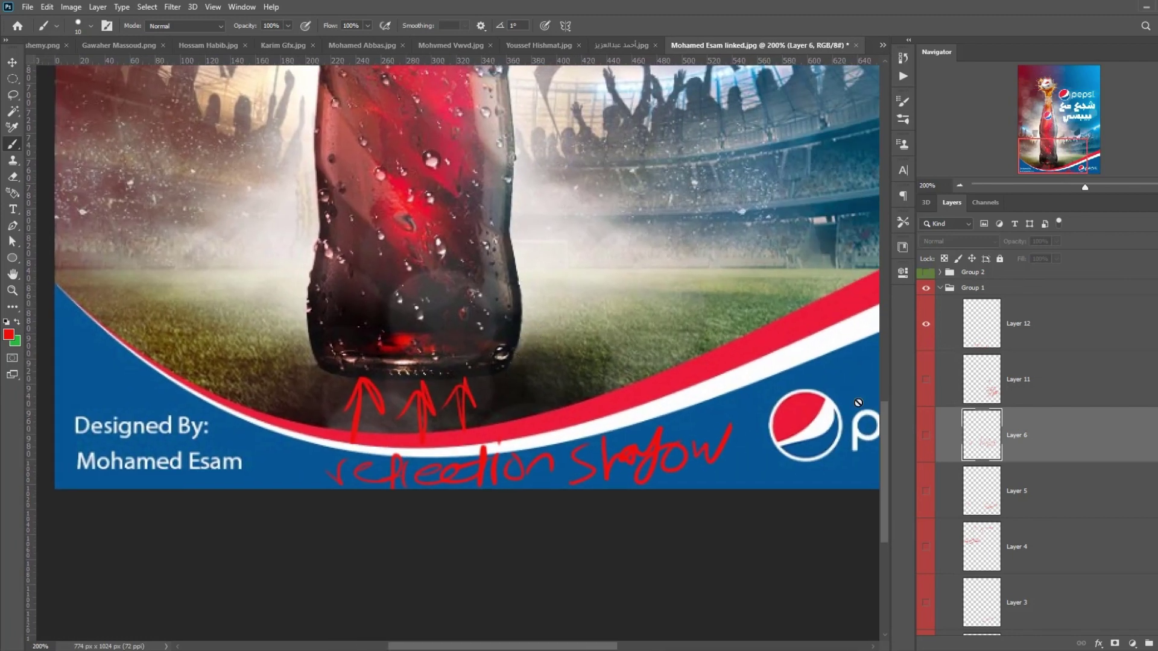
Step: Brush a red mark at the bottle's base on Layer 12 and hide that note
left_click(993, 337)
mouse_move(507, 338)
left_mouse_down()
mouse_move(418, 378)
mouse_move(415, 339)
mouse_move(350, 372)
mouse_move(331, 345)
mouse_move(346, 364)
mouse_move(502, 346)
mouse_move(479, 359)
left_mouse_up()
mouse_move(445, 253)
left_mouse_down()
mouse_move(429, 290)
mouse_move(440, 236)
left_mouse_up()
left_click(926, 324)
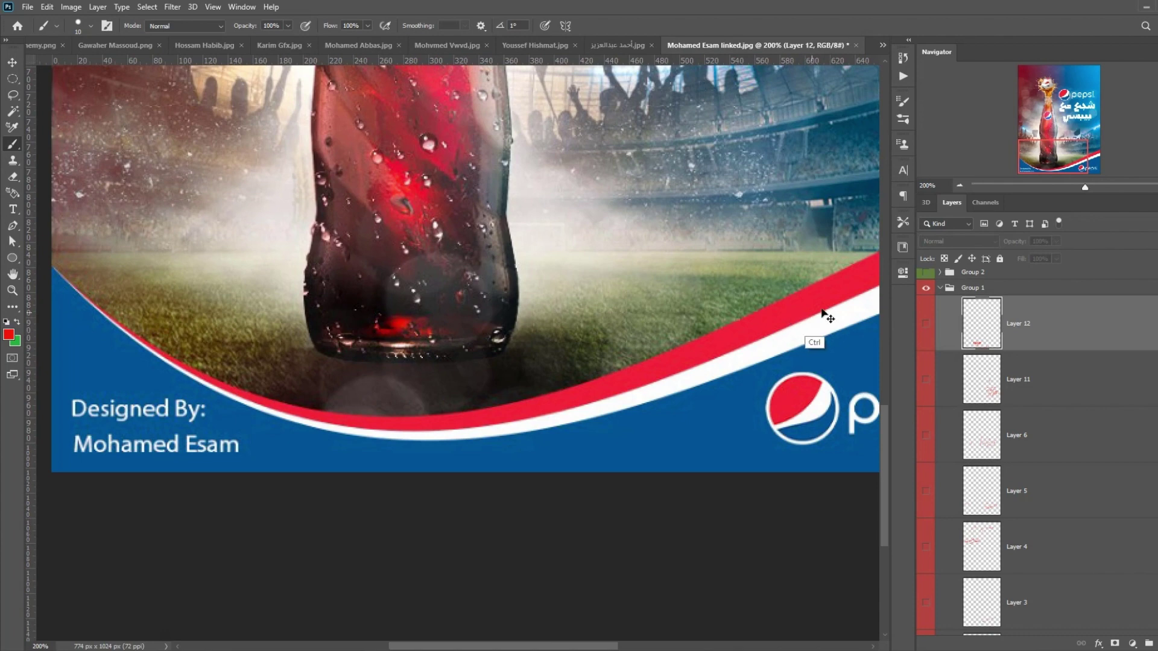
Step: Switch from the red Group 1 notes to the green Group 2, isolate its Layer 7 note and examine the marked areas beside the bottle
key("ctrl+minus")
key("ctrl+minus")
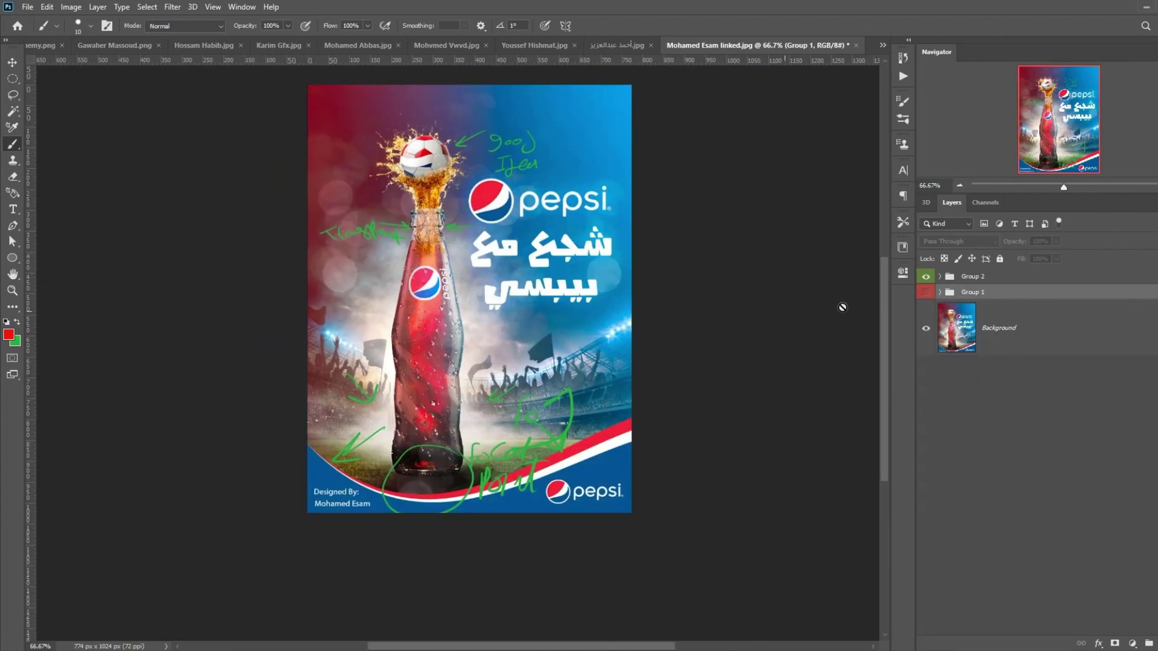
left_click(948, 281)
left_click(940, 277)
left_click_drag(926, 313, 926, 428)
left_click_drag(449, 388, 494, 416)
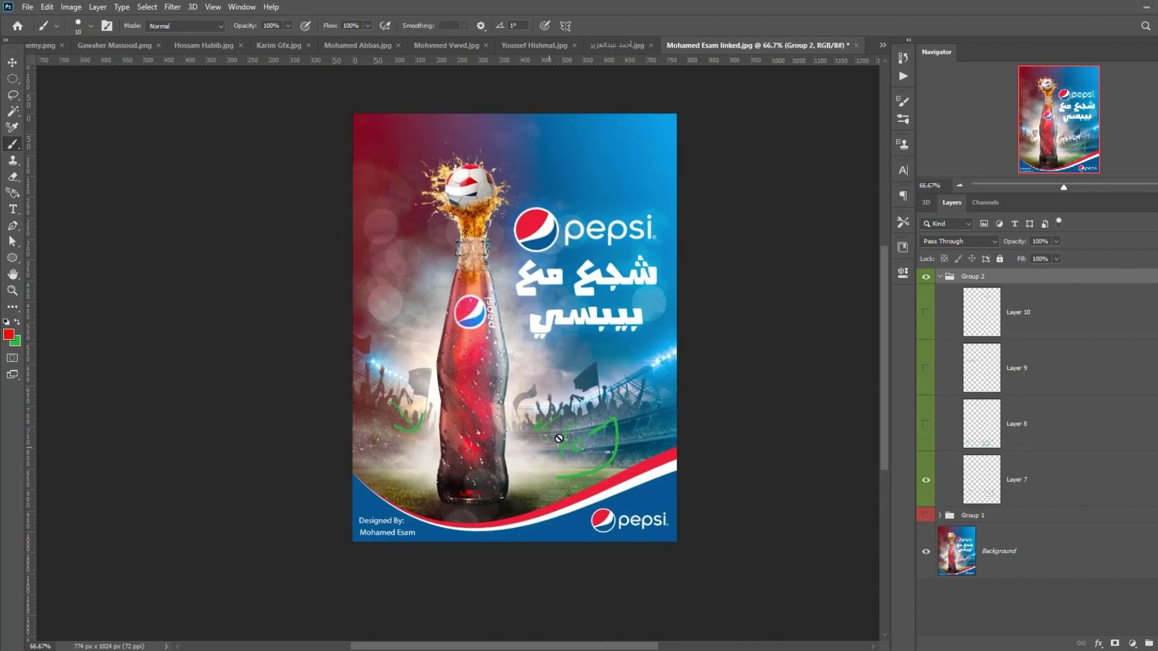
key("ctrl+plus")
mouse_move(542, 477)
left_mouse_down()
mouse_move(527, 483)
mouse_move(537, 499)
left_mouse_up()
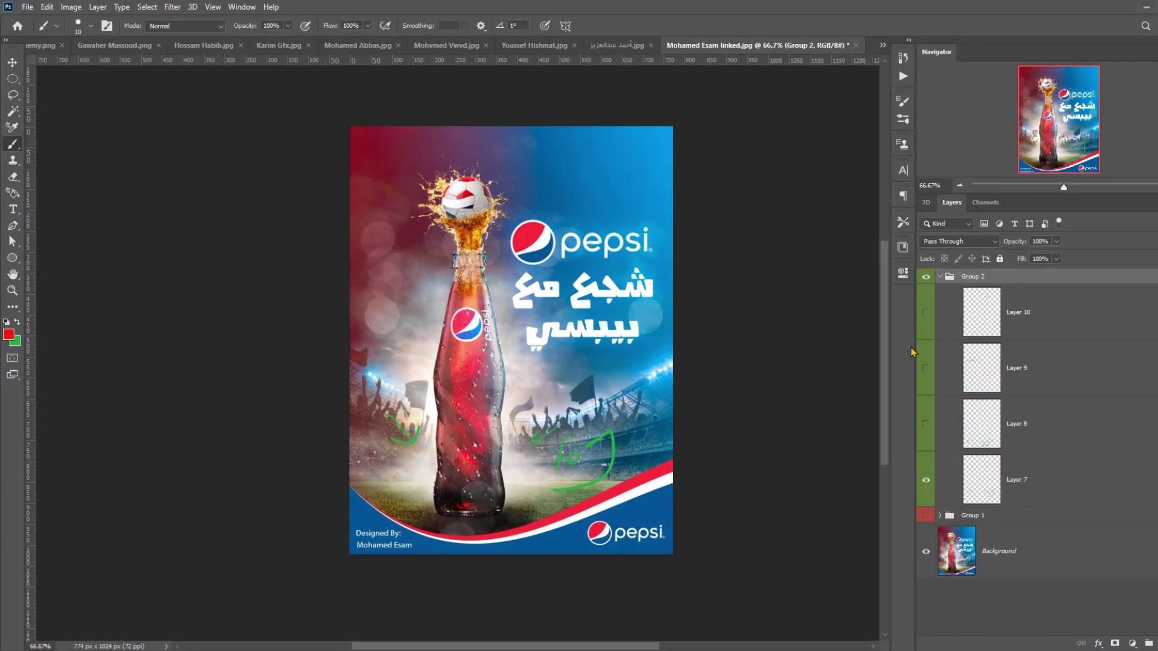
Step: Replace the Layer 7 note with the Layer 8 focal point note around the bottle's base
left_click(926, 480)
left_click(926, 424)
scroll(603, 434, "down", 2)
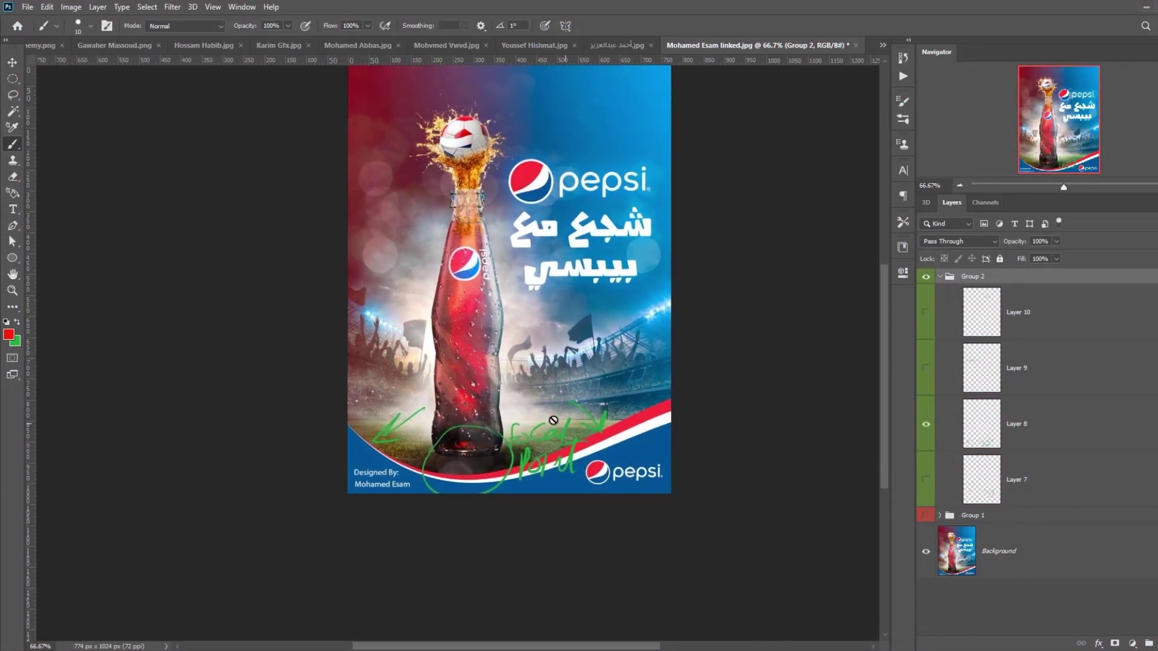
Step: Replace the Layer 8 note with the Layer 9 transparent note and examine the bottle's neck at 200%
left_click(926, 424)
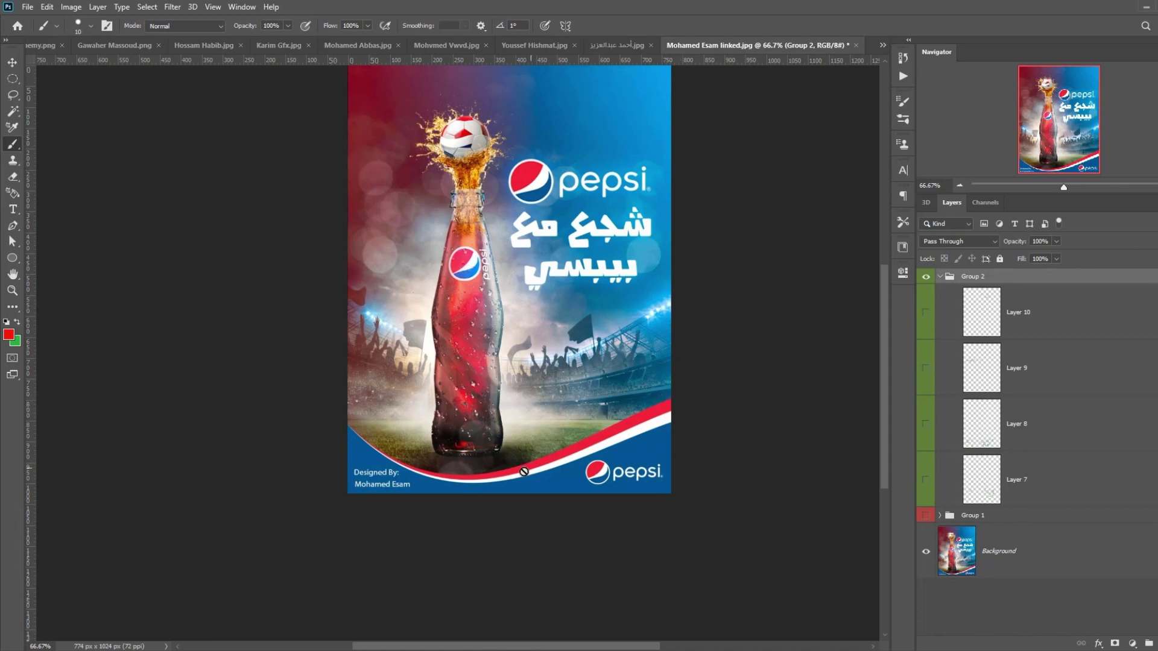
left_click(926, 368)
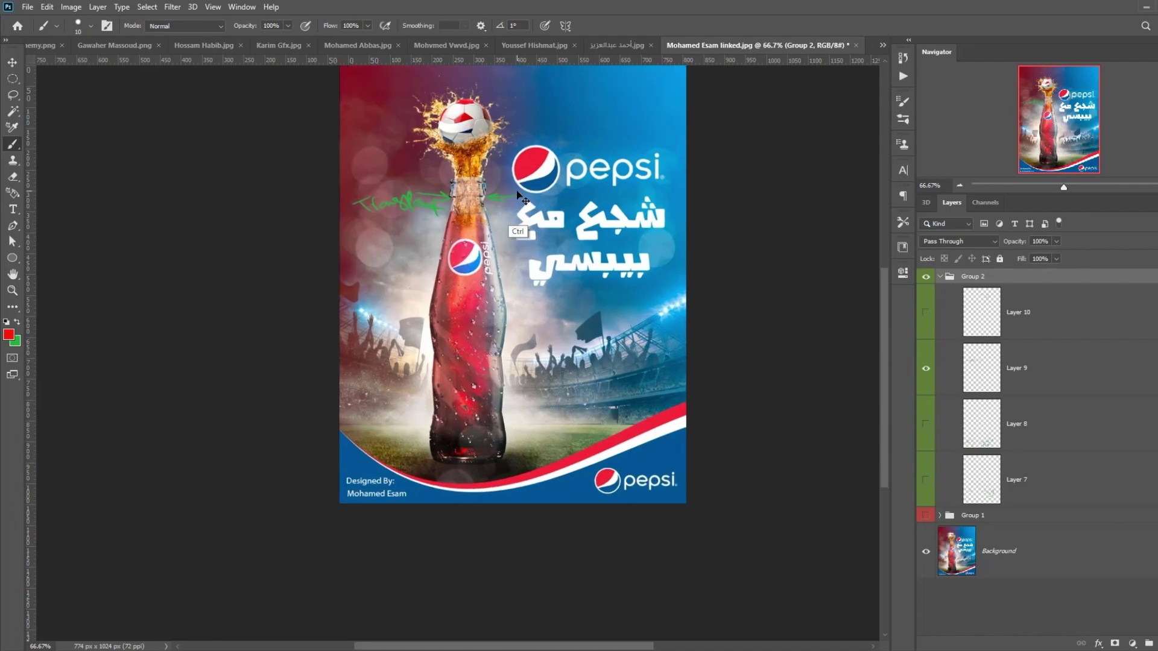
key("ctrl+plus")
key("ctrl+plus")
scroll(492, 195, "up", 10)
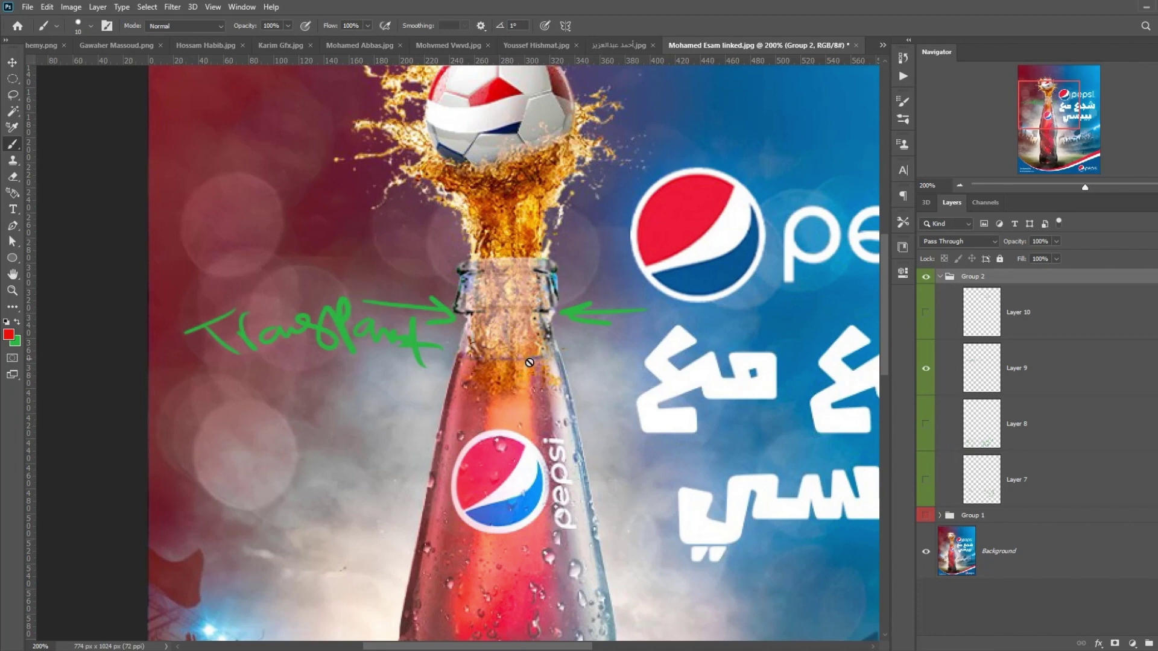
Step: Replace the Layer 9 note with the Layer 10 good idea note and view the whole poster
left_click(926, 312)
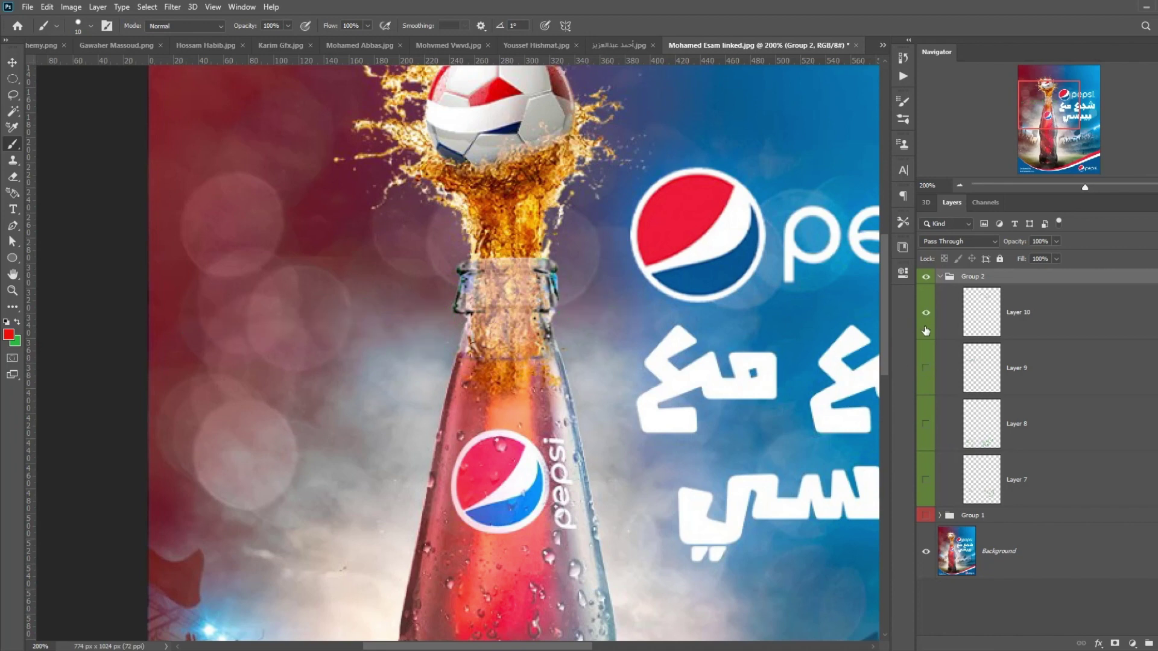
key("ctrl+0")
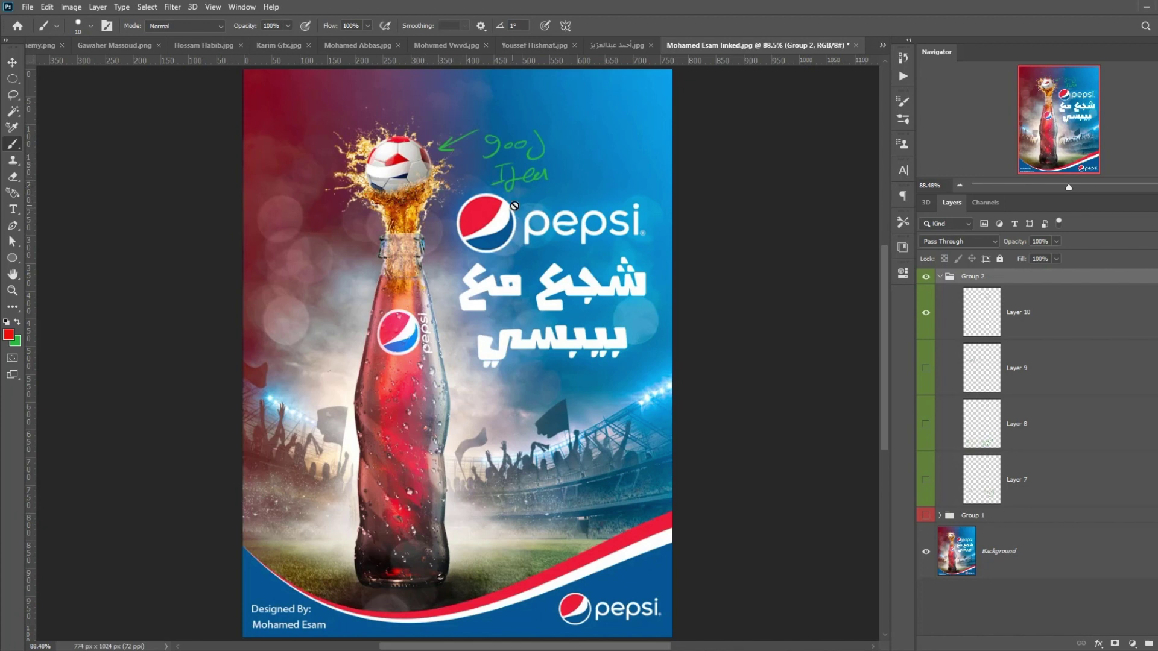
left_click(963, 187)
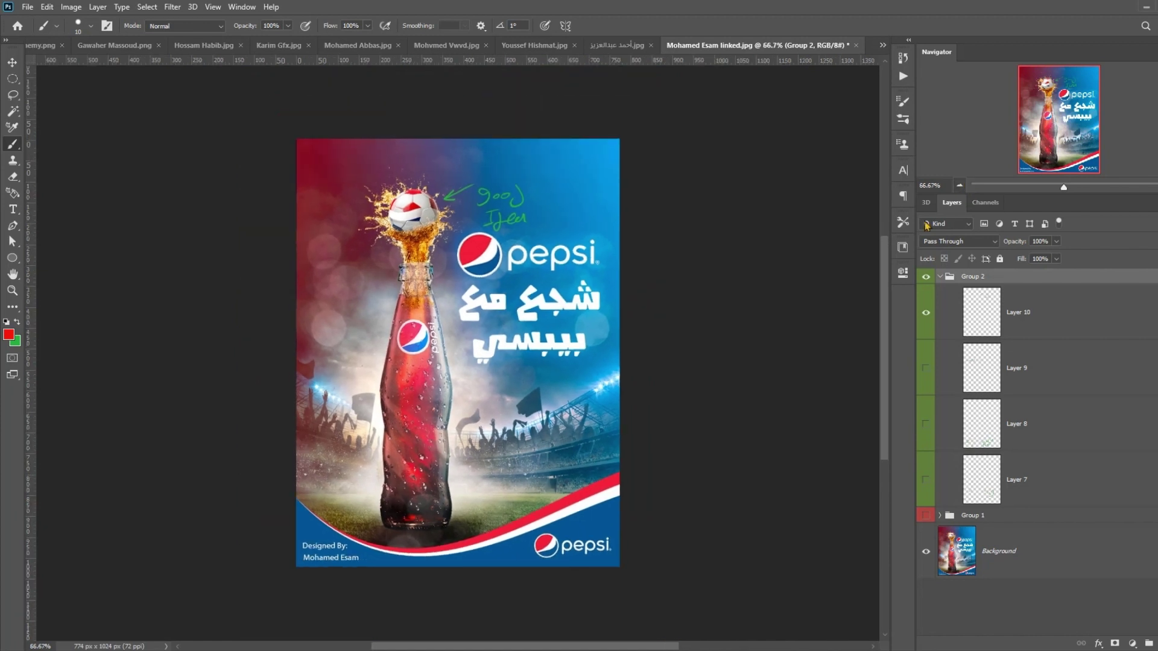
Step: Collapse Group 2 and select the Background layer of the poster
left_click(939, 277)
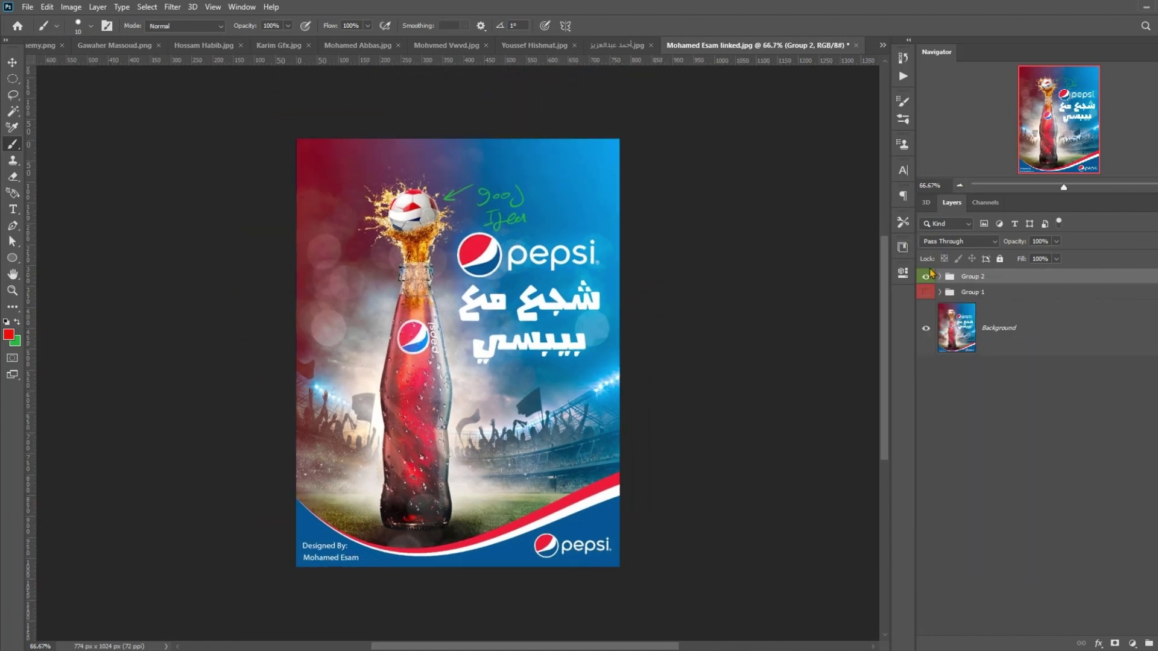
left_click_drag(511, 265, 483, 268)
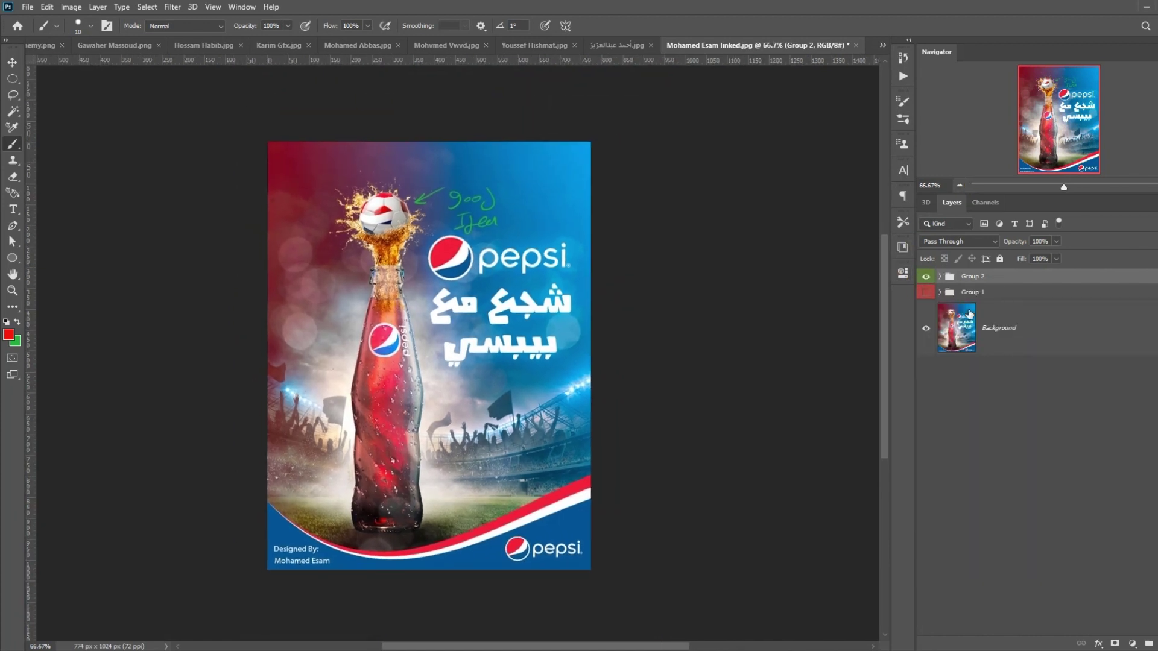
left_click(1022, 344)
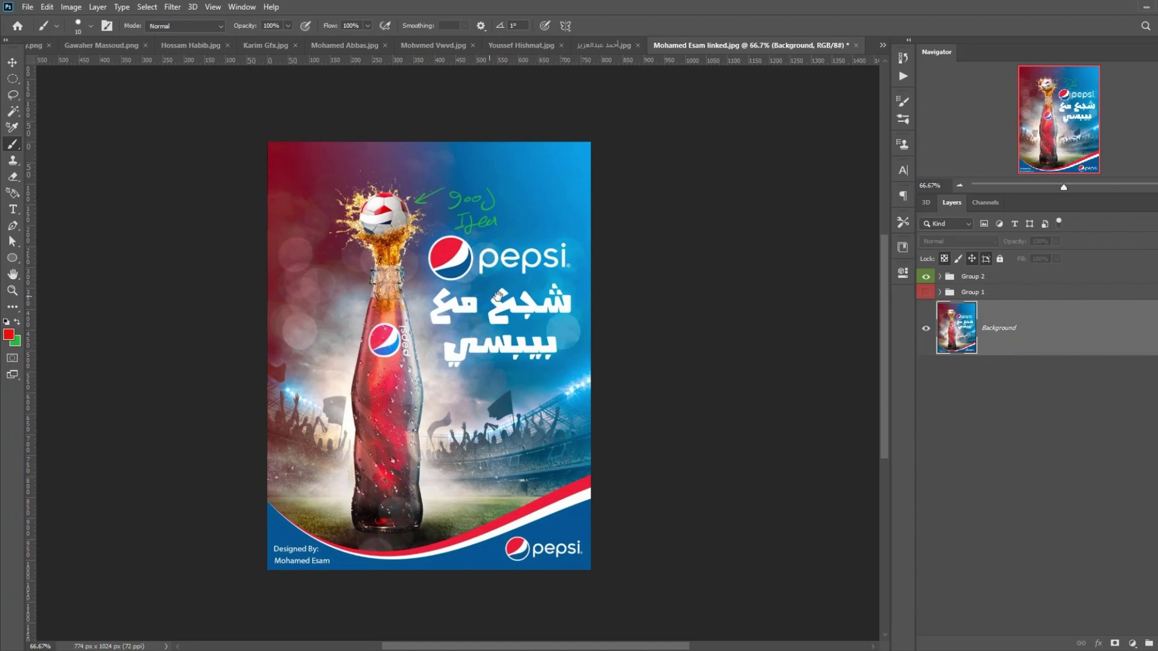
mouse_move(498, 296)
left_mouse_down()
mouse_move(564, 314)
mouse_move(507, 276)
left_mouse_up()
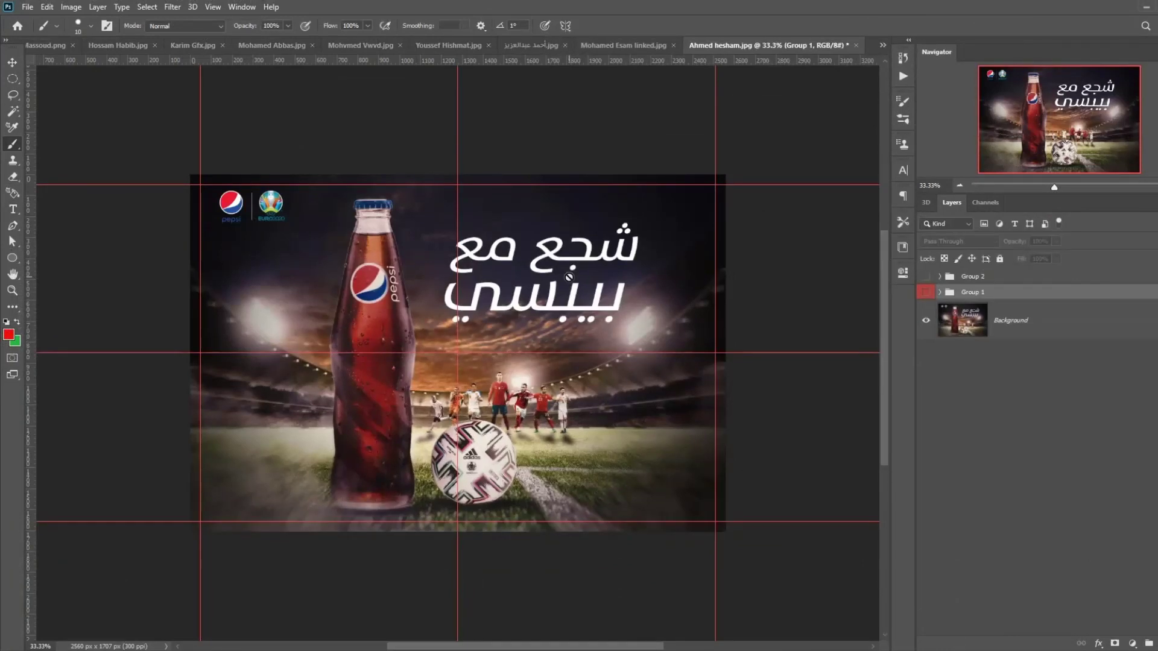
Step: Switch to the landscape poster with the bottle and football, show only the Layer 1 mood note of Group 1, and select that layer
key("ctrl+semicolon")
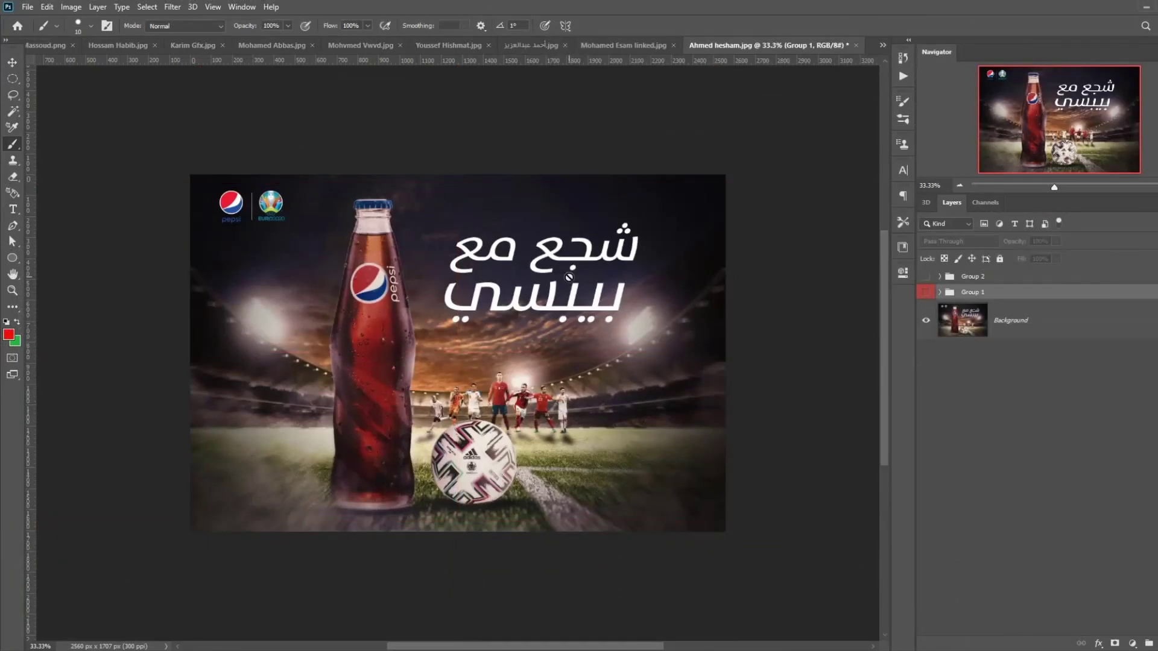
left_click_drag(561, 268, 596, 260)
left_click(926, 292)
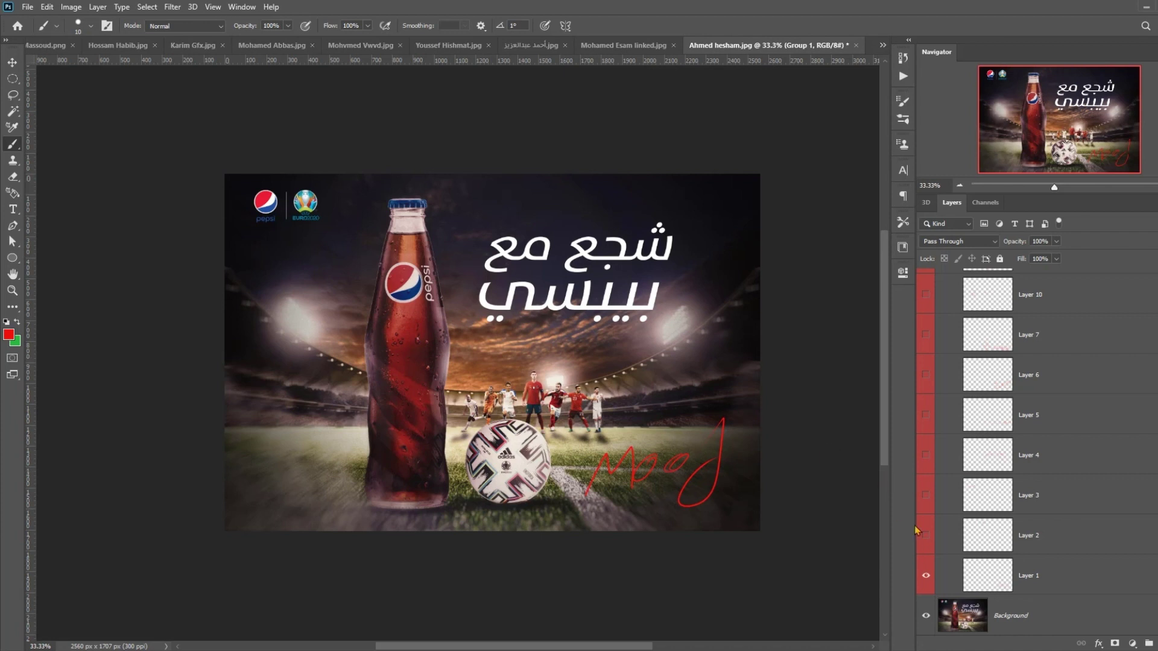
left_click(980, 536)
left_click(993, 585)
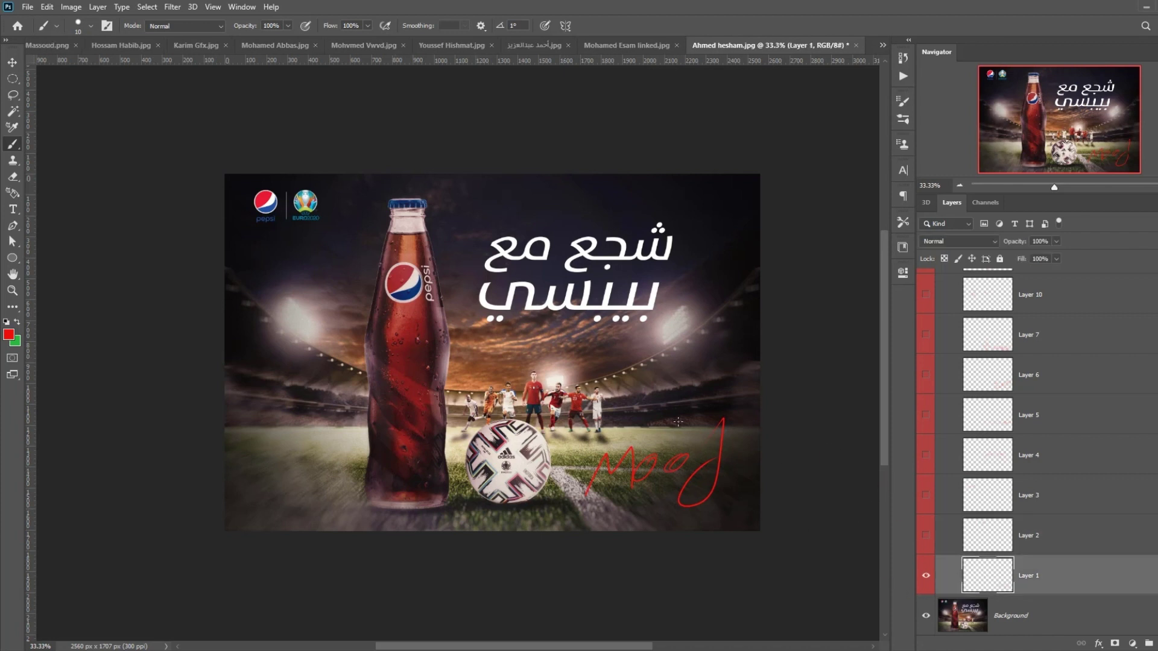
Step: Brush across the bottle's neck on Layer 1 and replace its mood note with the Layer 2 arrow note
left_click_drag(422, 219, 377, 223)
left_click(926, 576)
left_click(926, 535)
left_click_drag(503, 320, 544, 327)
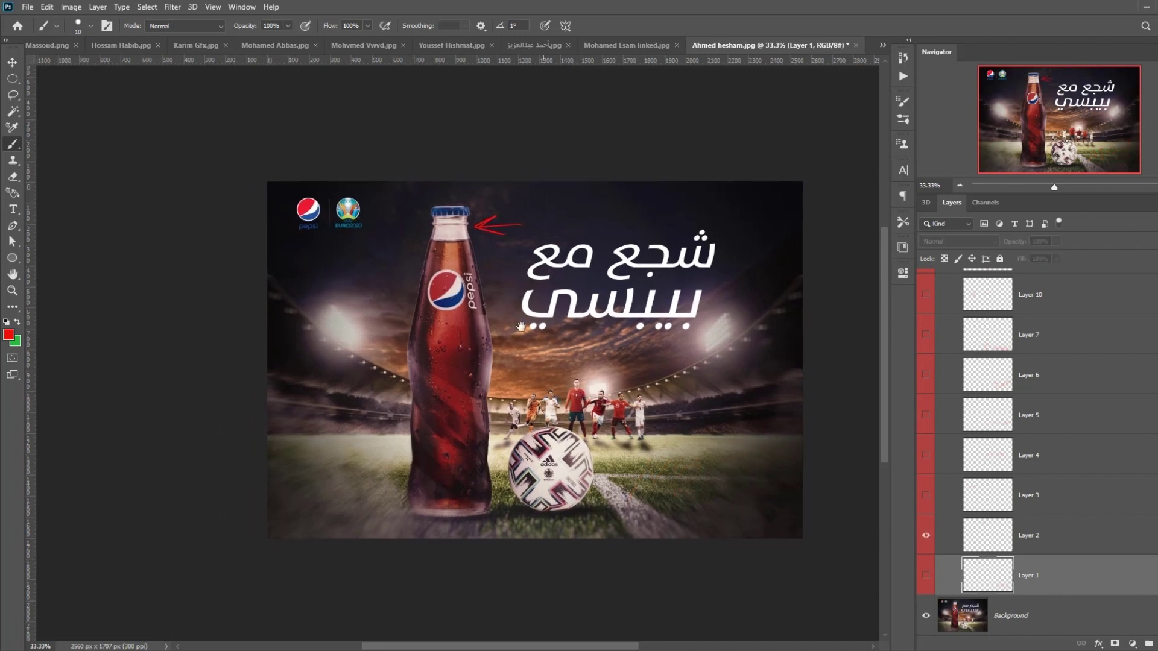
Step: Replace the Layer 2 note with the Layer 3 contrast note and frame the wordmark beneath the Pepsi logo in red
left_click(926, 536)
left_click(948, 505)
left_click(925, 496)
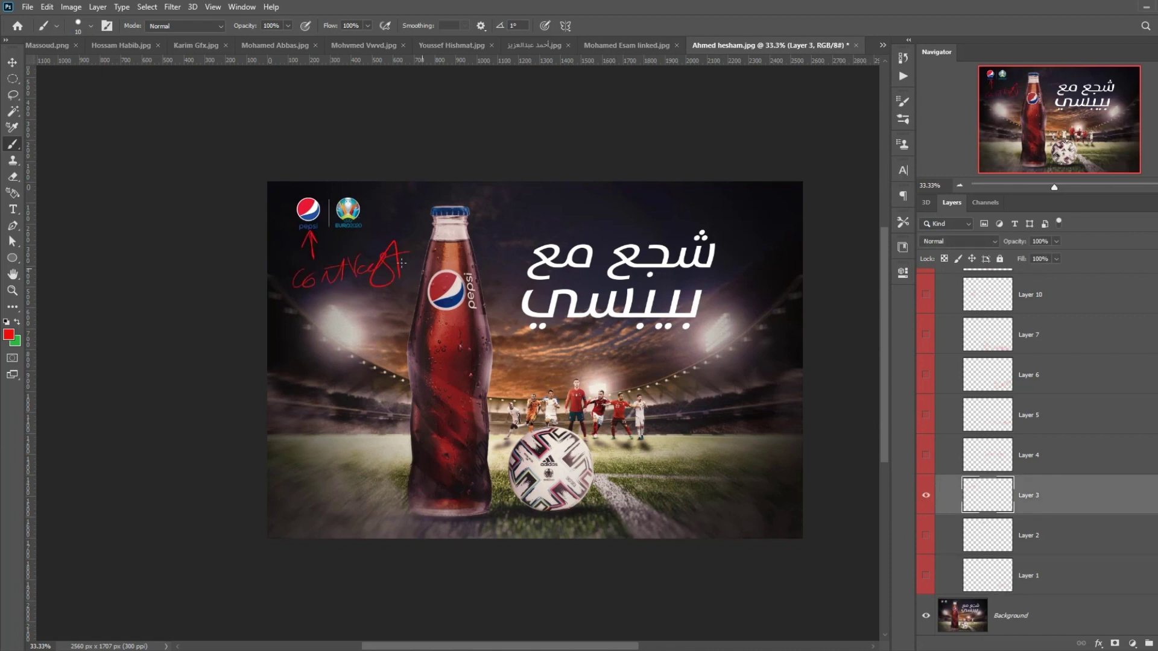
left_click_drag(327, 218, 364, 226)
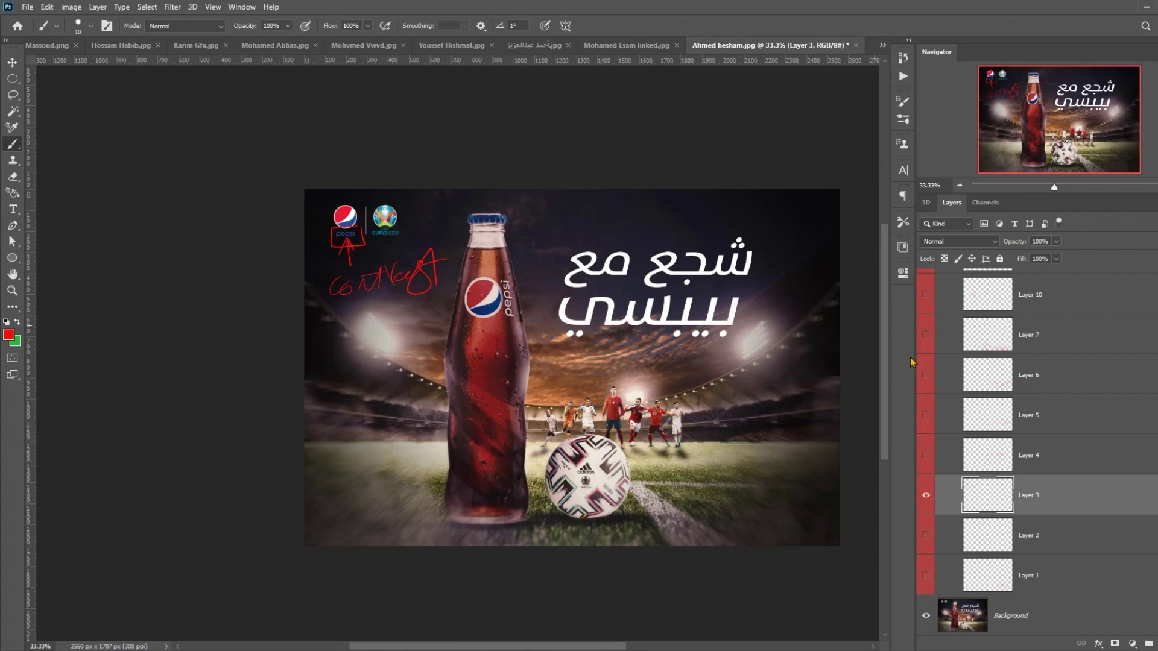
Step: Replace the Layer 3 note with the Layer 4 note questioning the idea, select Layer 4 and examine the circled players at 50%
left_click(926, 495)
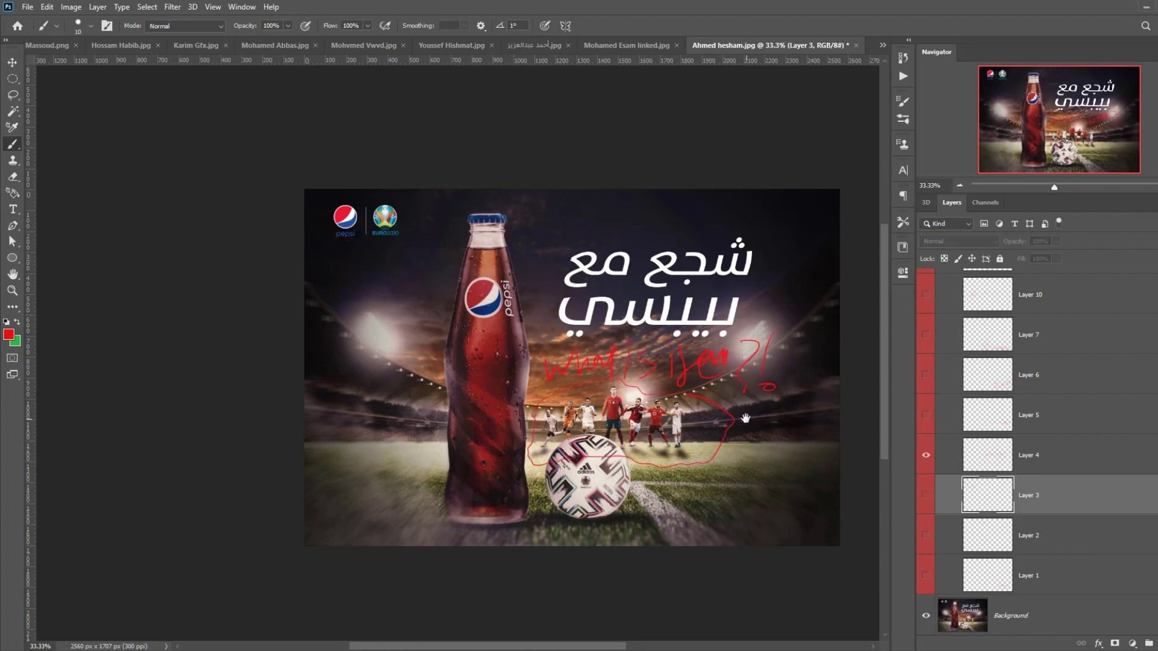
left_click(926, 455)
key("ctrl+plus")
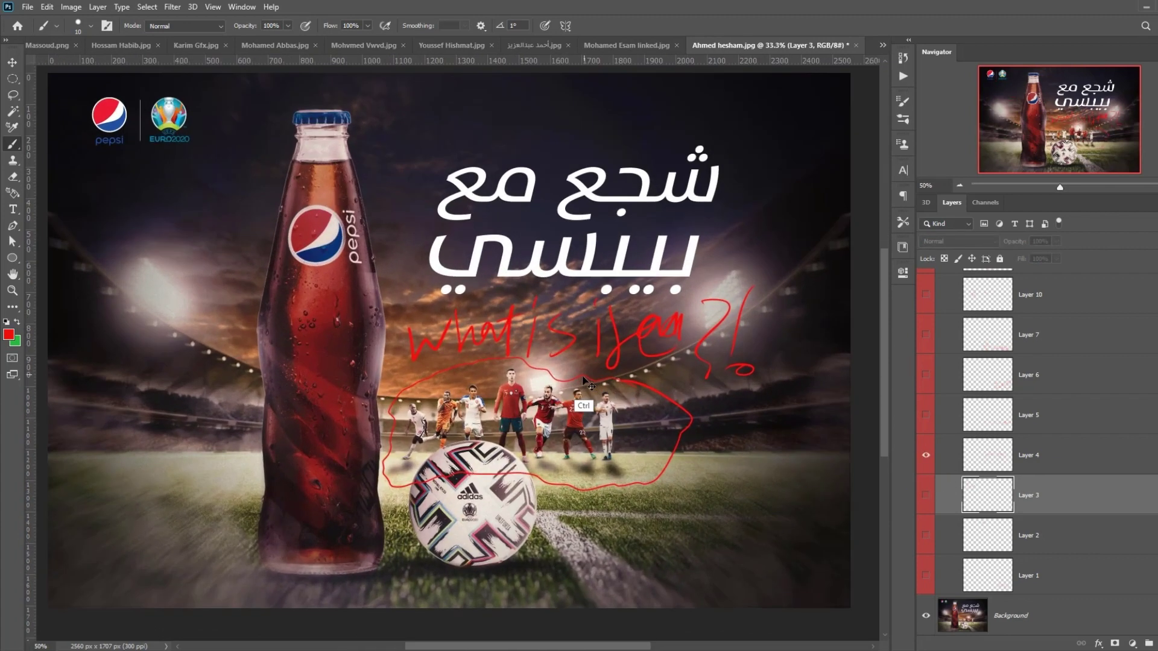
left_click(969, 467)
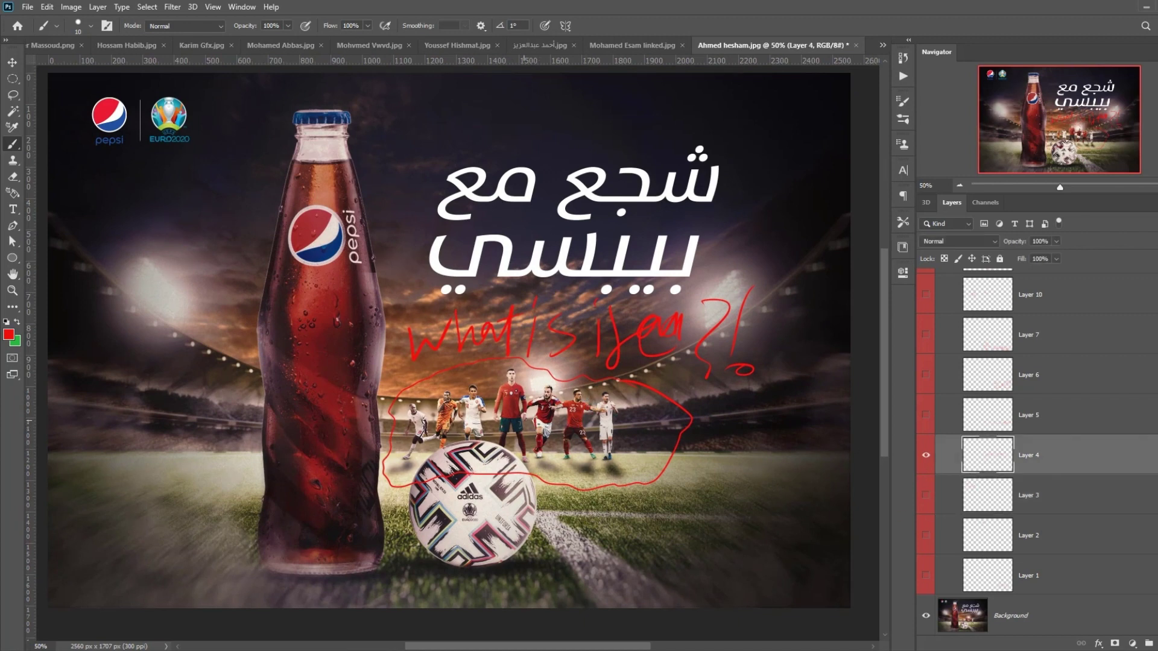
key("ctrl+minus")
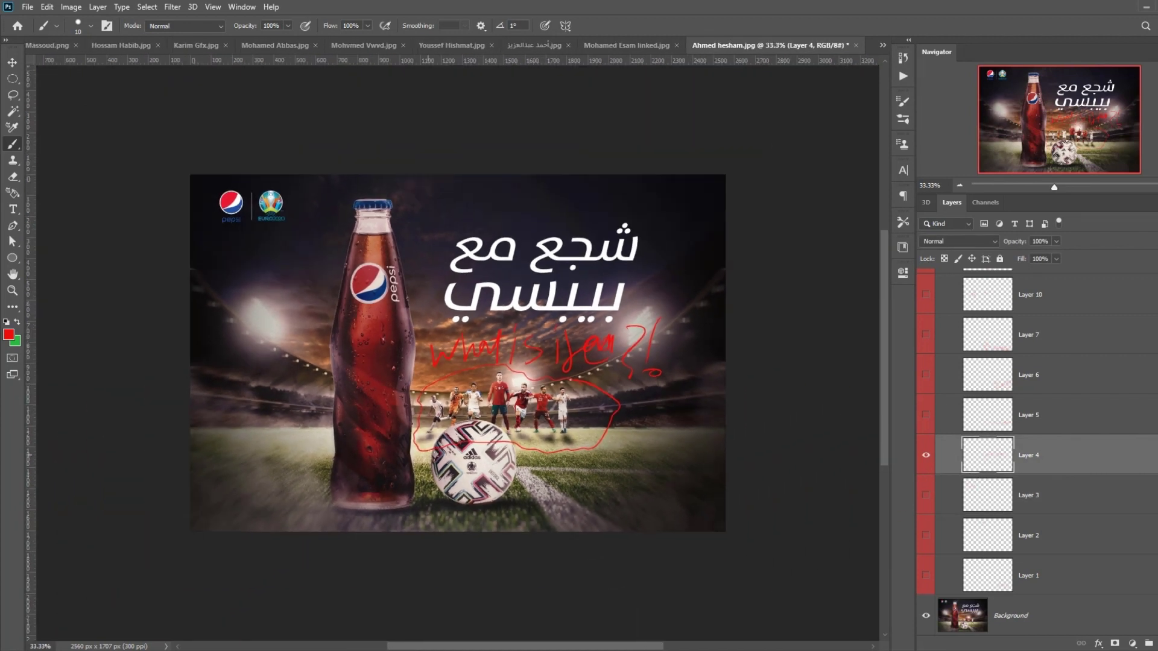
Step: Examine the circled players beneath the Layer 4 note at up to 100%
key("ctrl+minus")
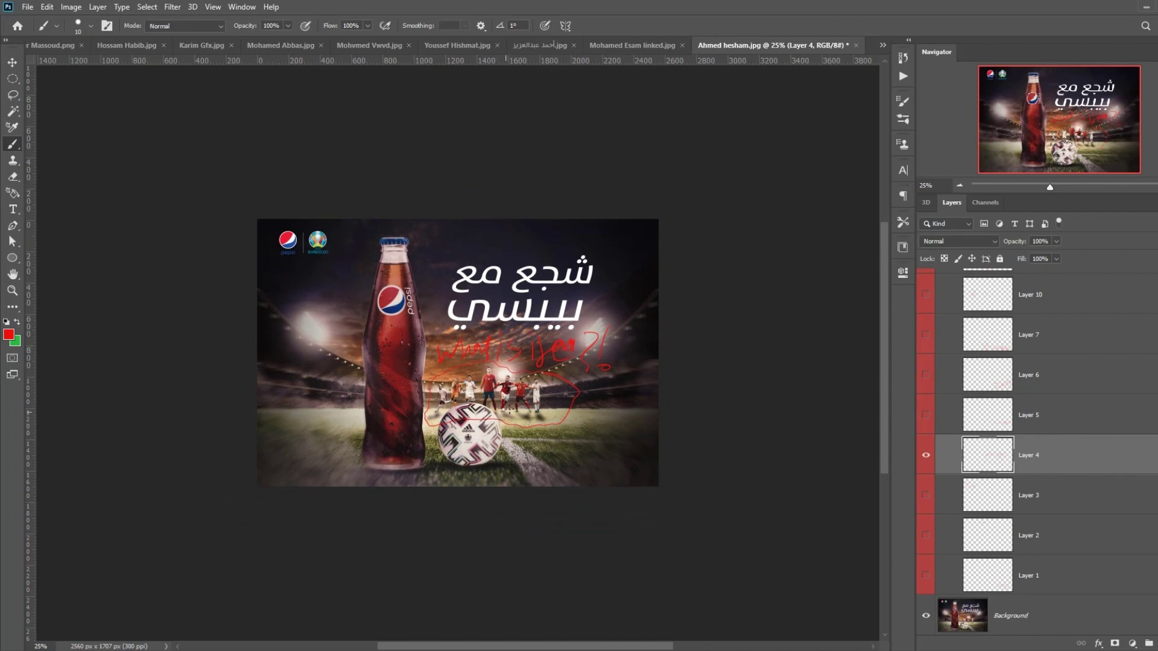
key("ctrl+plus")
key("ctrl+plus")
key("ctrl+plus")
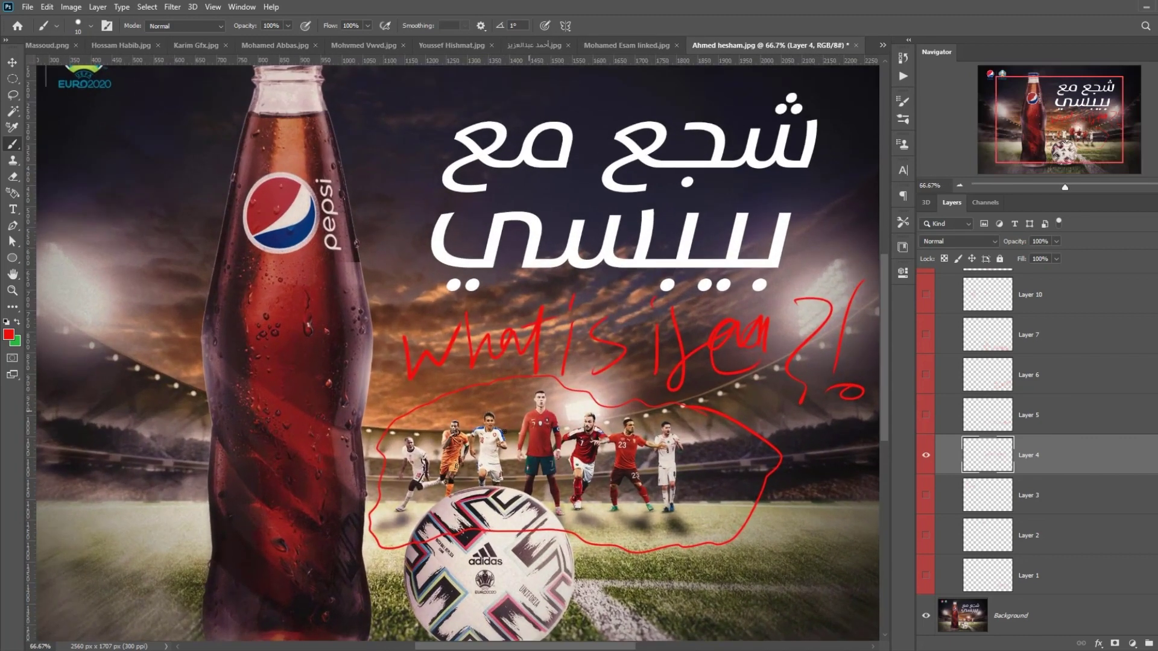
key("ctrl+plus")
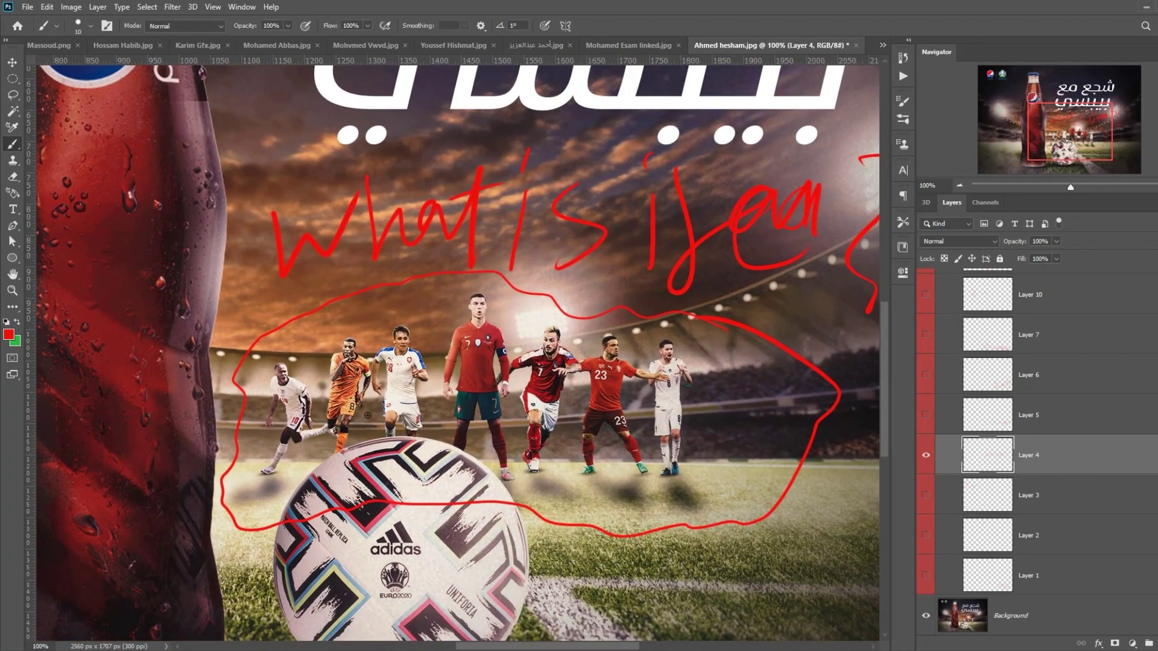
key("ctrl+minus")
key("ctrl+minus")
key("ctrl+minus")
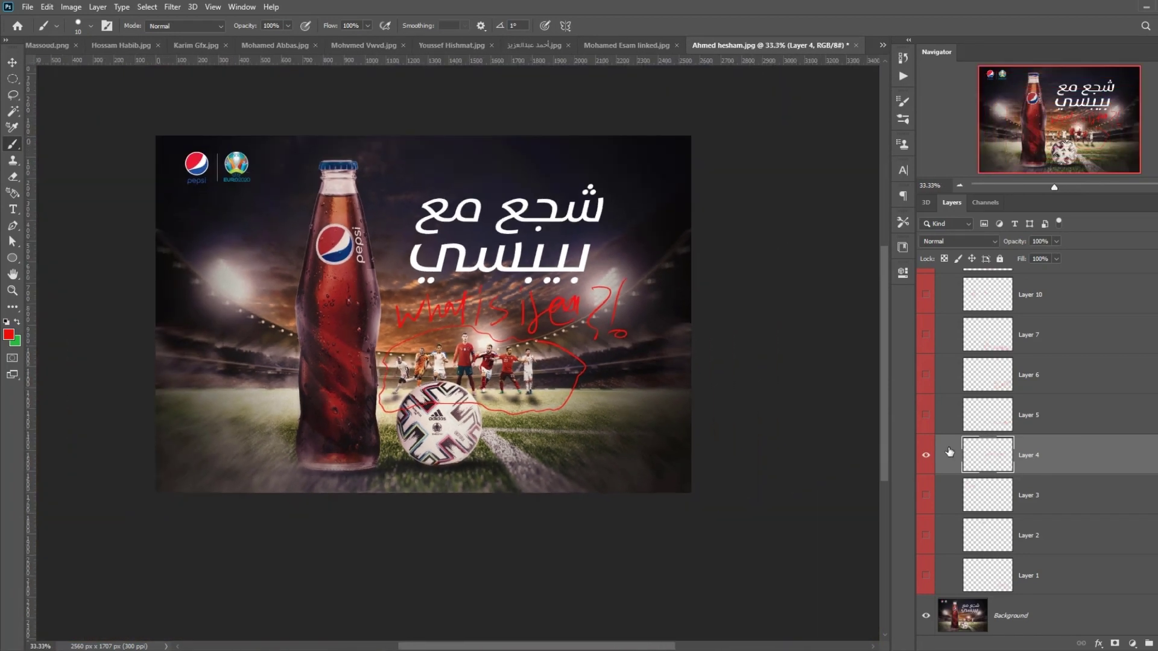
Step: Replace the Layer 4 note with the Layer 5 shadows note and examine the circled shadows beneath the players
left_click(926, 419)
left_click(927, 454)
left_click_drag(572, 409, 561, 428)
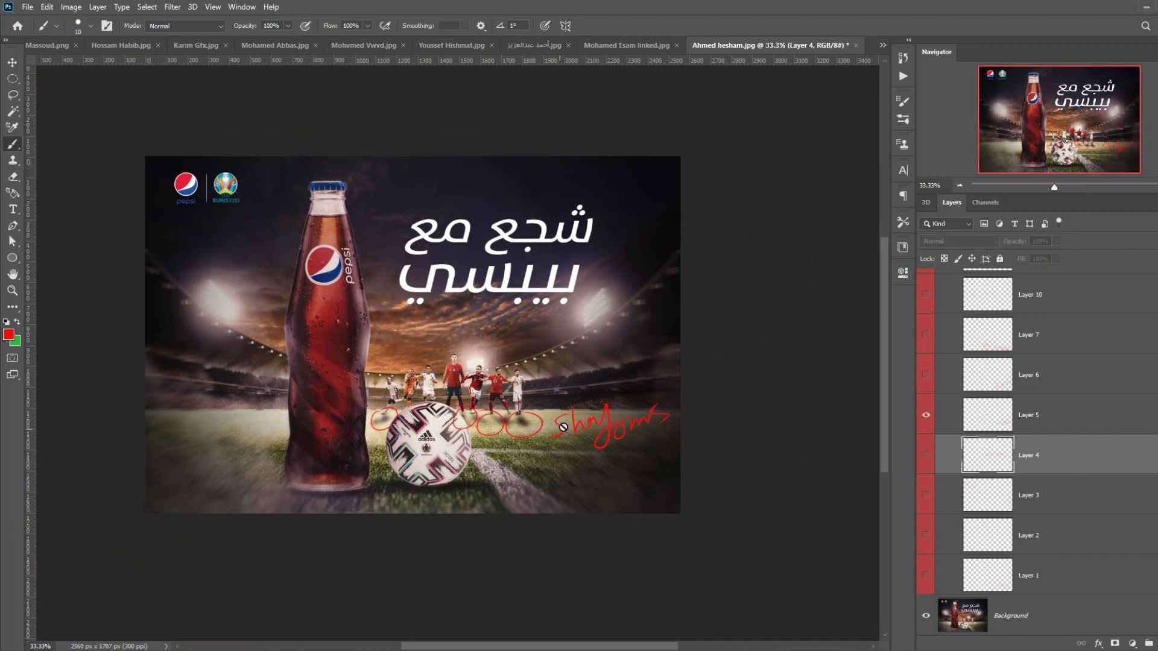
key("ctrl+plus")
key("ctrl+plus")
key("ctrl+minus")
key("ctrl+minus")
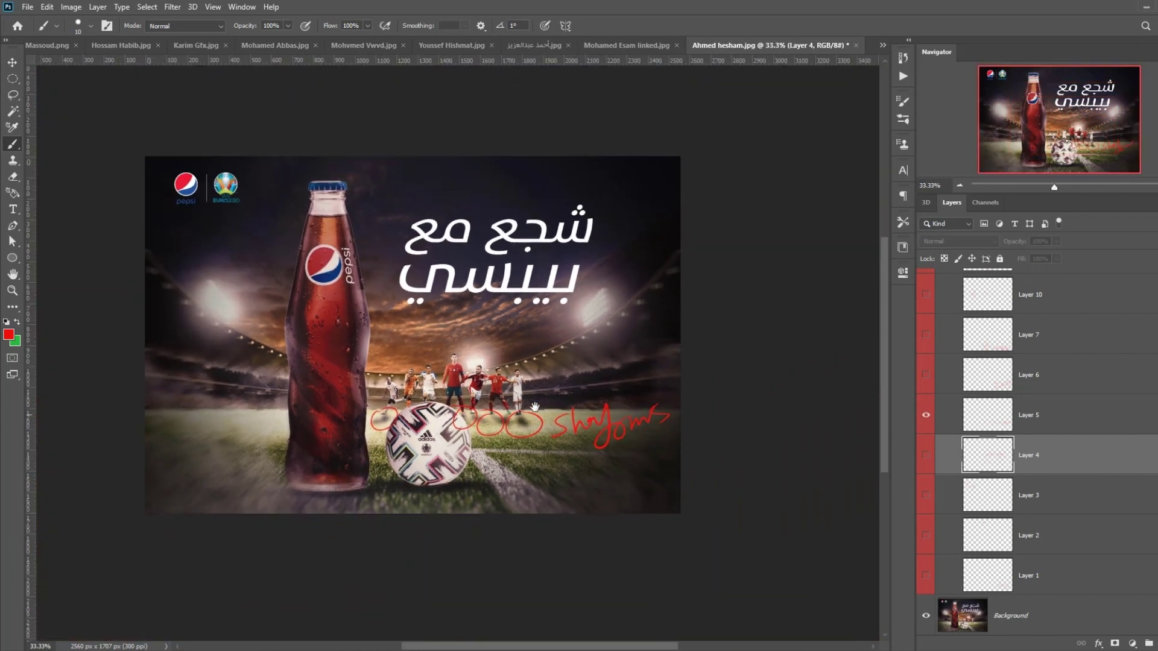
left_click_drag(536, 407, 550, 473)
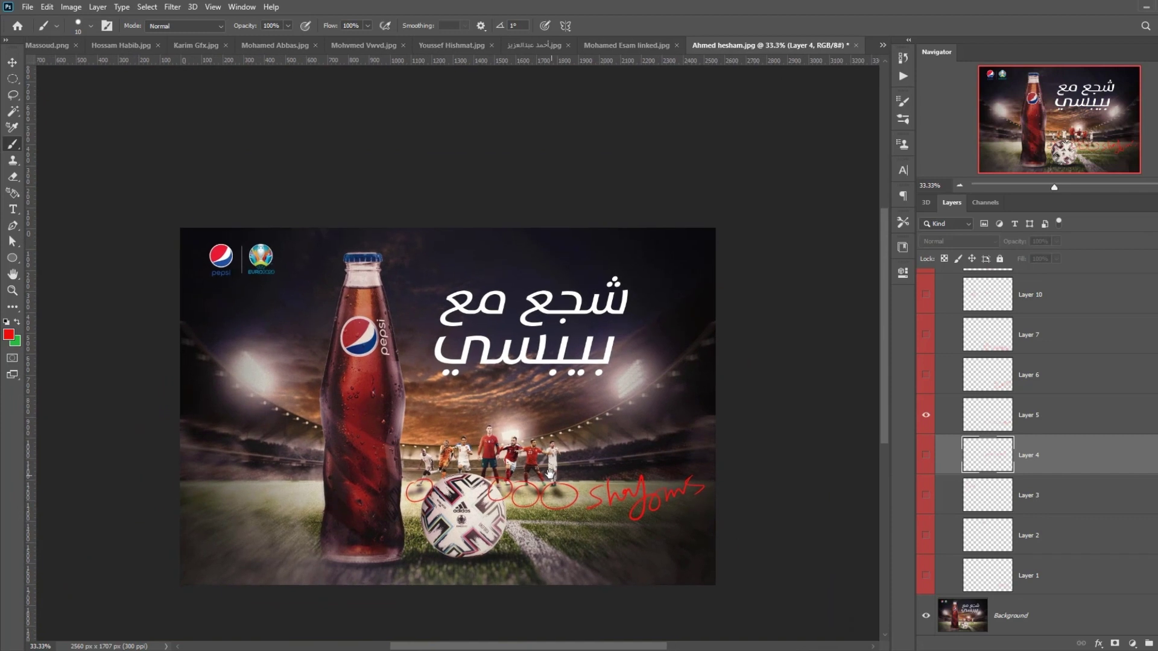
key("ctrl+minus")
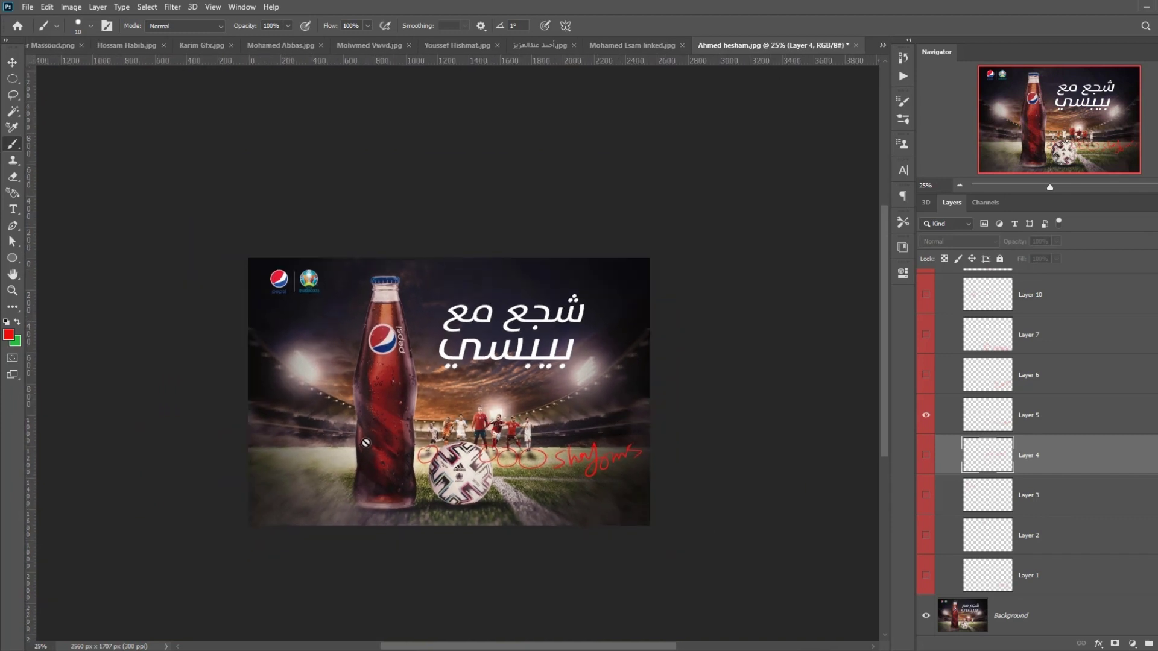
Step: Replace the Layer 5 note with the Layer 6 scaling note and select Layer 6
left_click(925, 415)
left_click(926, 375)
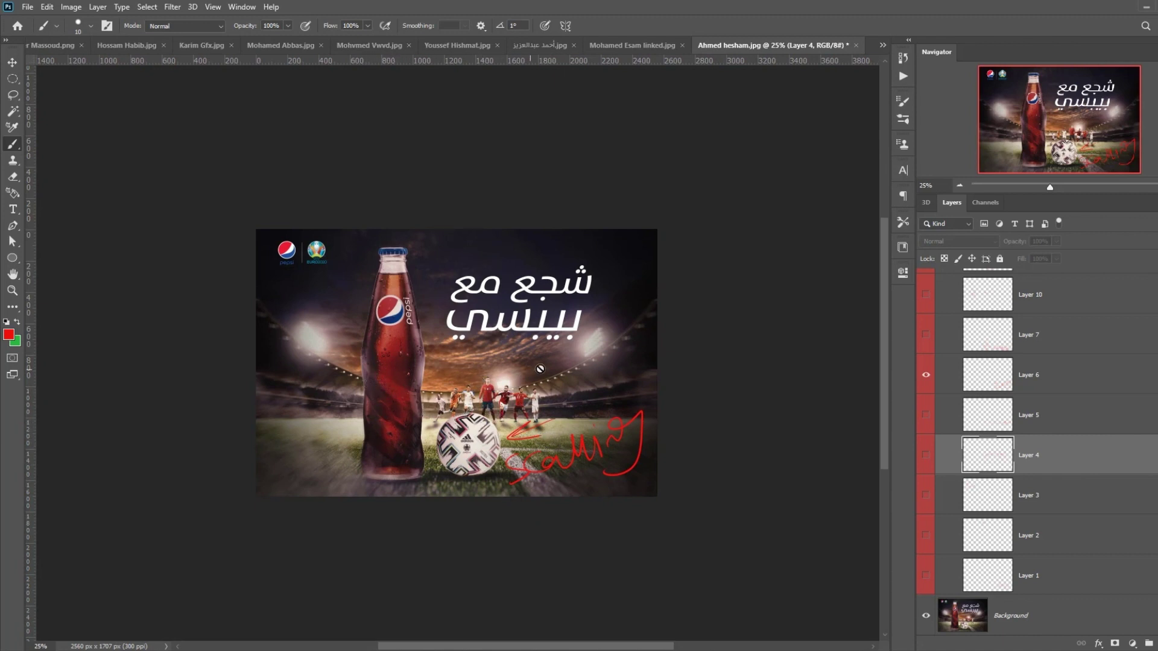
left_click(972, 386)
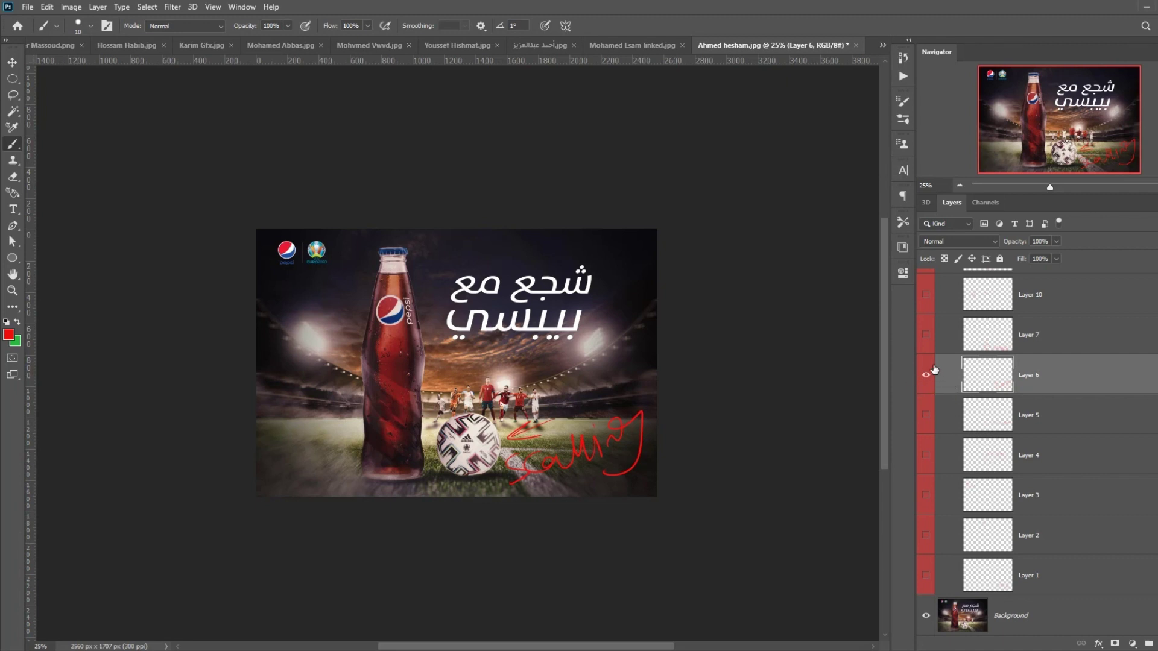
Step: Circle both sides of the bottle's middle in red on Layer 6
key("ctrl+plus")
key("ctrl+plus")
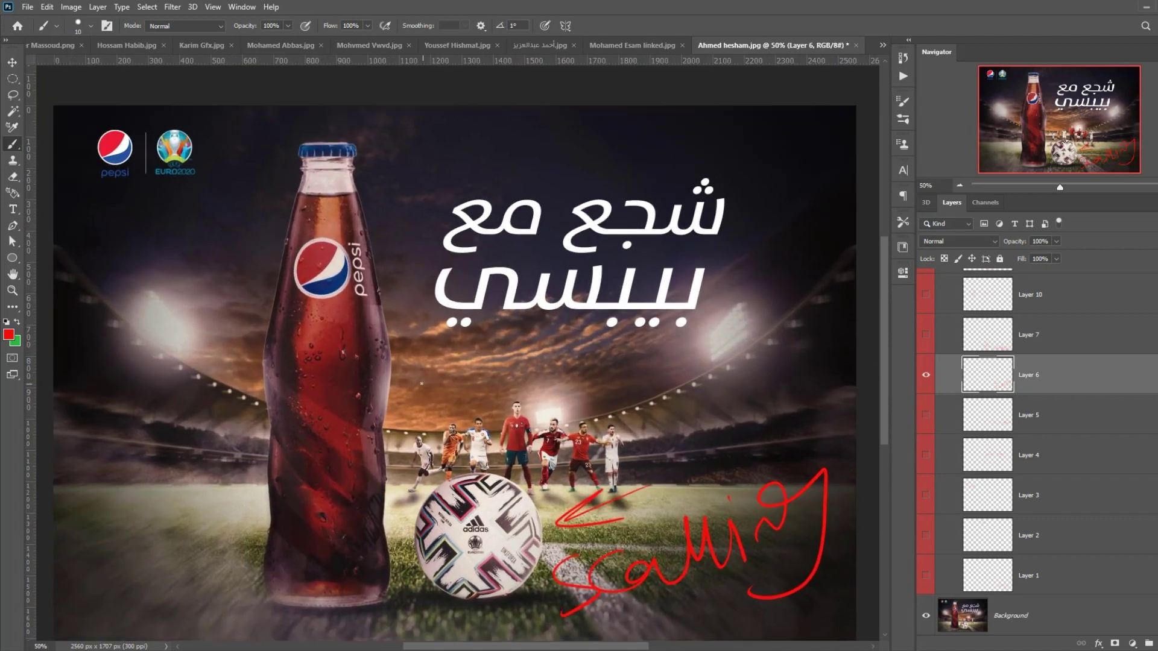
mouse_move(403, 370)
left_mouse_down()
mouse_move(347, 392)
mouse_move(416, 338)
left_mouse_up()
left_click_drag(275, 301, 302, 309)
left_click_drag(350, 360, 445, 363)
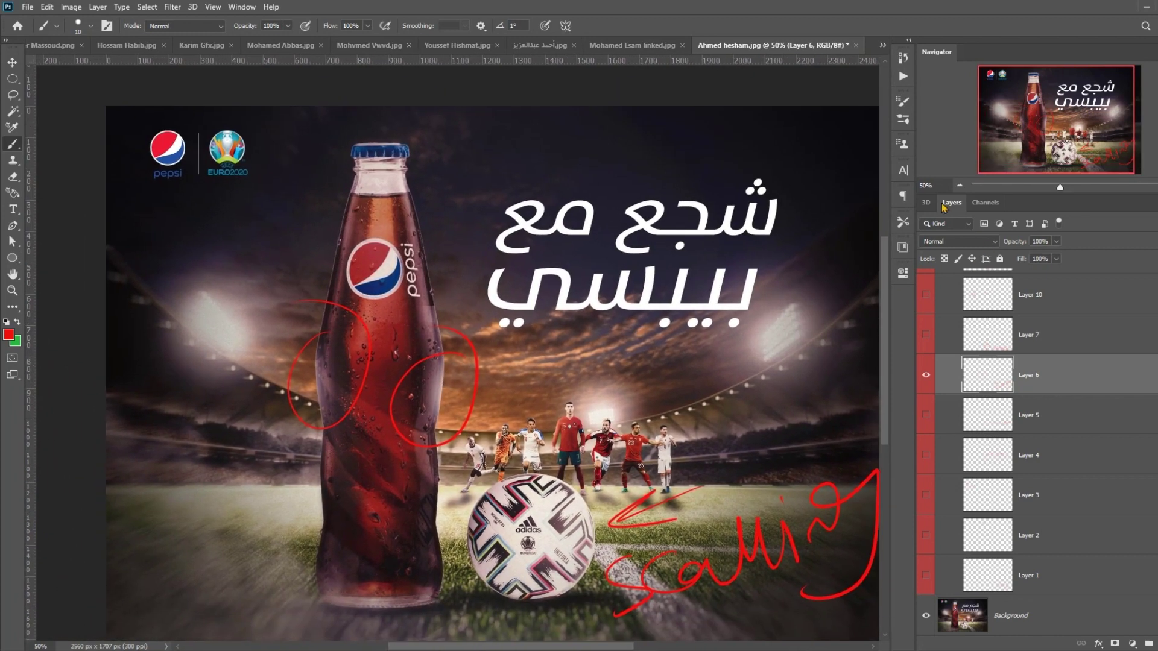
Step: Replace the Layer 6 note with the Layer 7 reflection and shadow note, select Layer 7 and compare the poster with and without it
key("ctrl+minus")
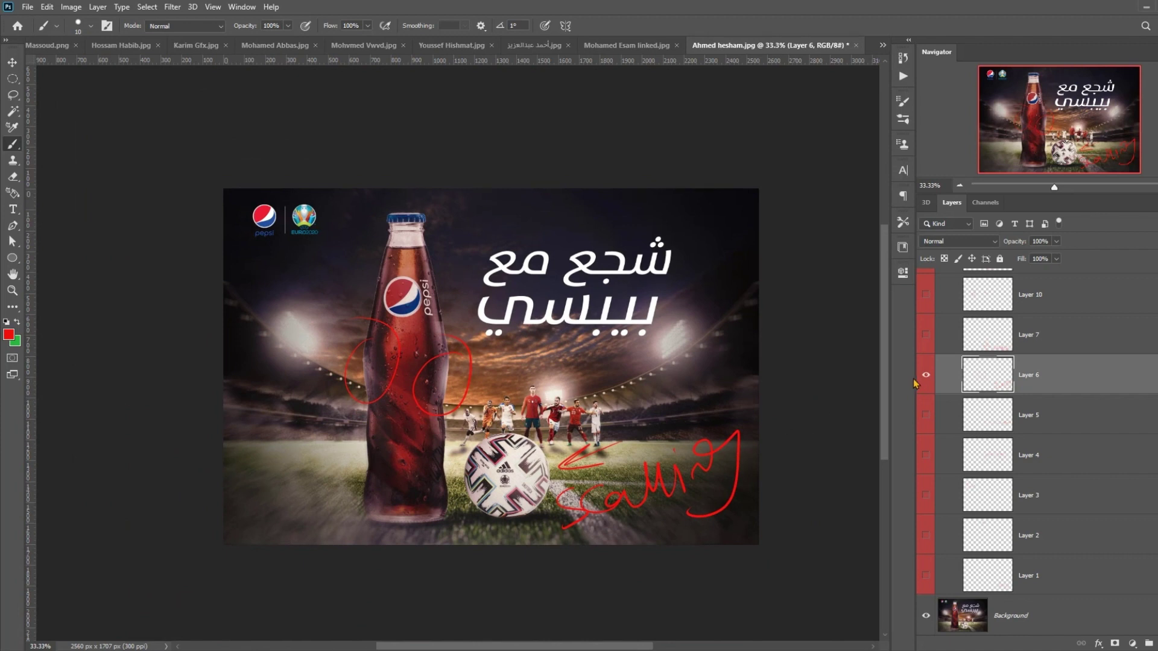
left_click(926, 374)
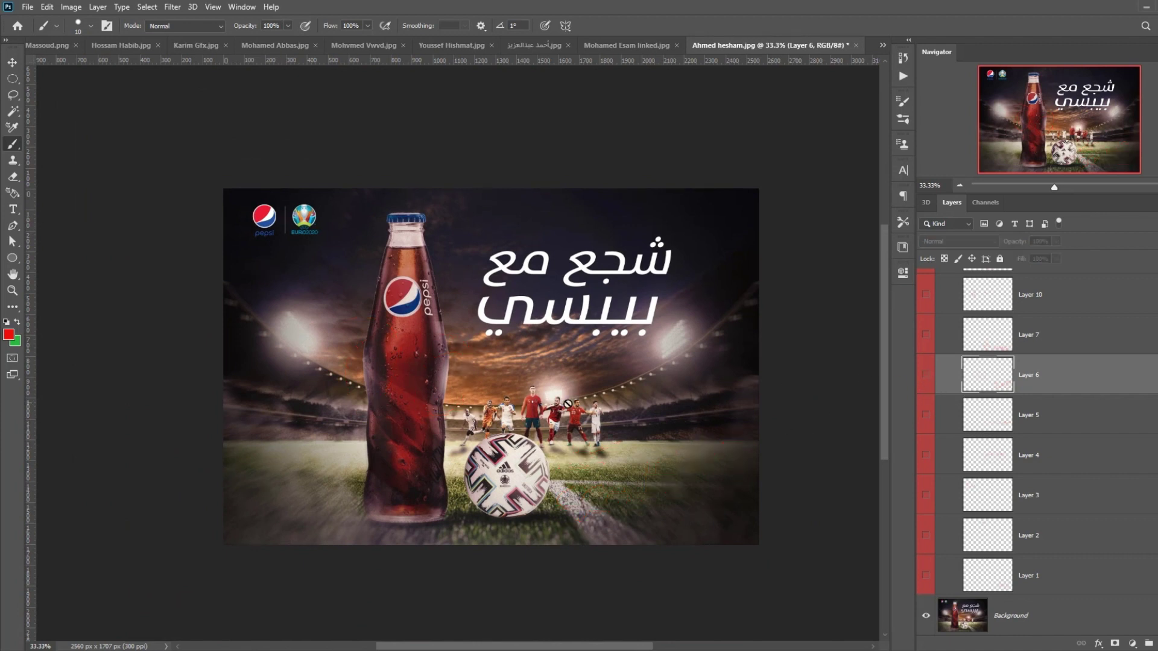
left_click(968, 333)
left_click(926, 335)
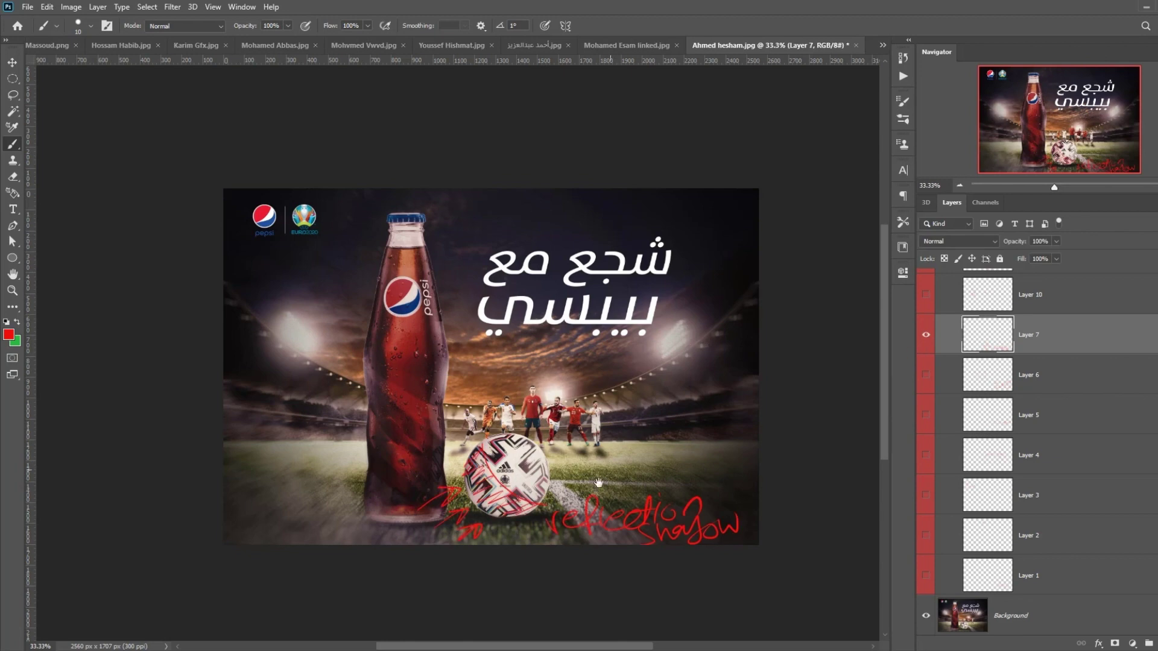
left_click_drag(599, 483, 606, 388)
key("ctrl+plus")
left_click(926, 334)
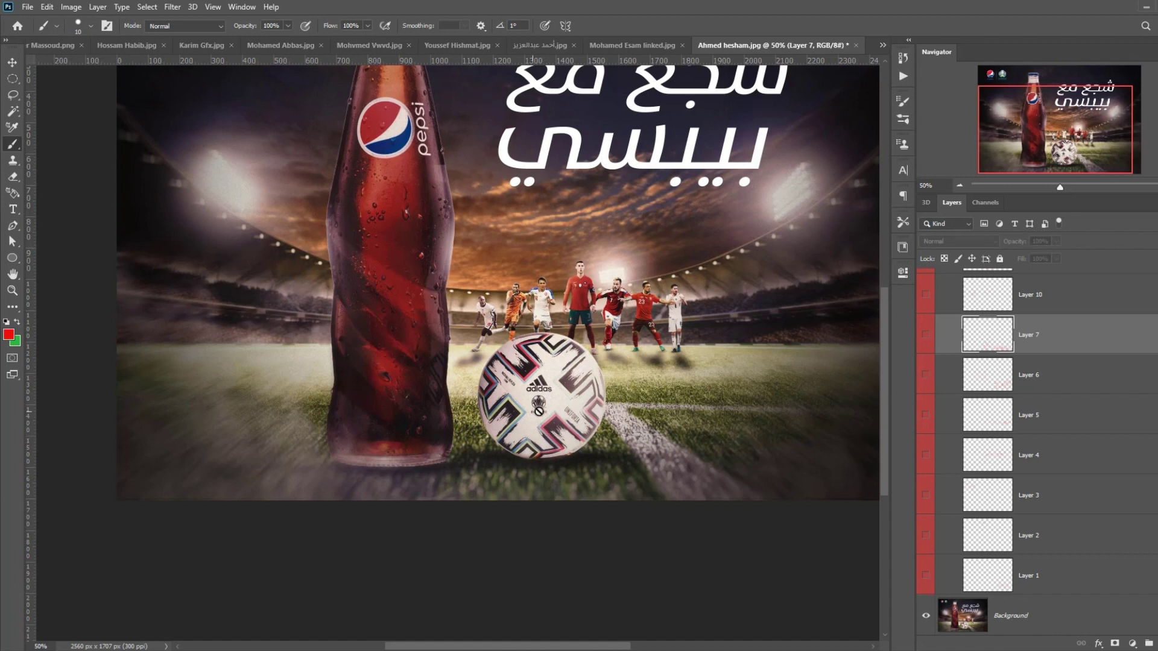
left_click(926, 335)
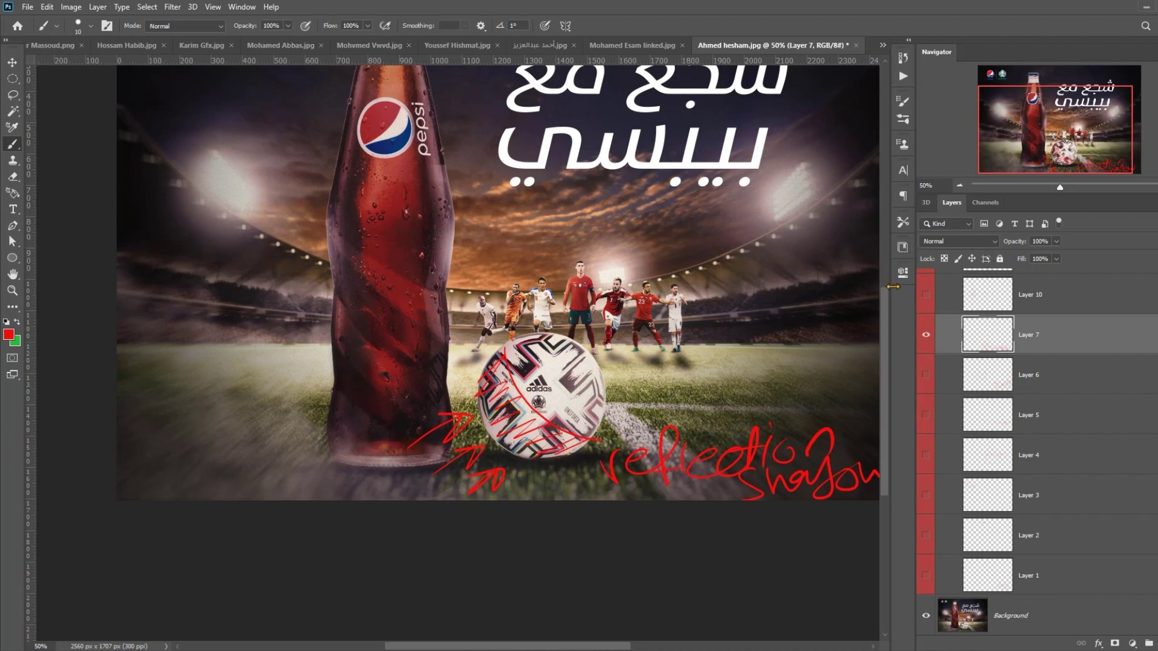
Step: Replace the Layer 7 note with the Layer 10 note beside the bottle
key("ctrl+minus")
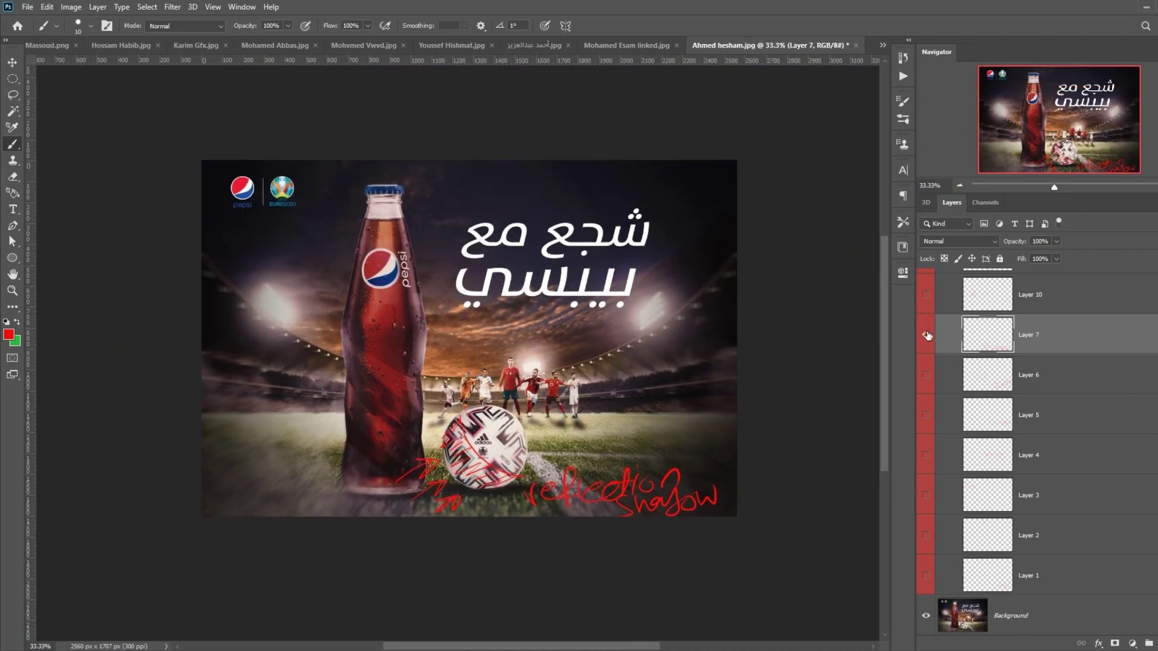
left_click_drag(926, 338, 926, 295)
key("ctrl+minus")
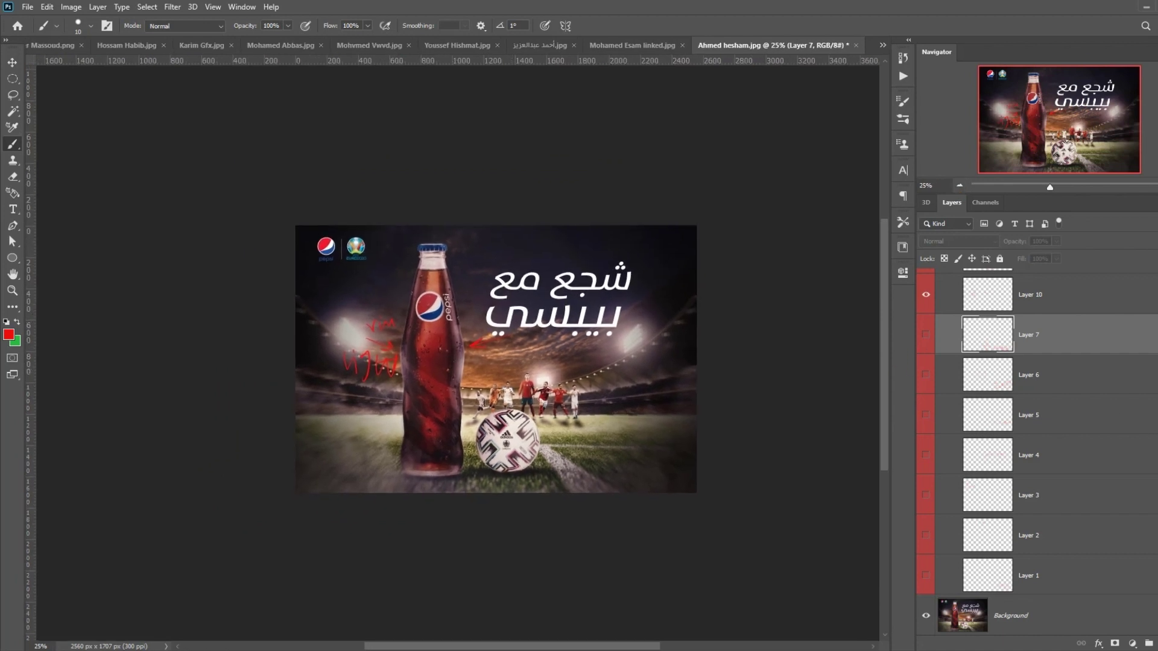
Step: Replace the Layer 10 note with the Layer 13 proximity note and select Layer 13
scroll(989, 374, "up", 3)
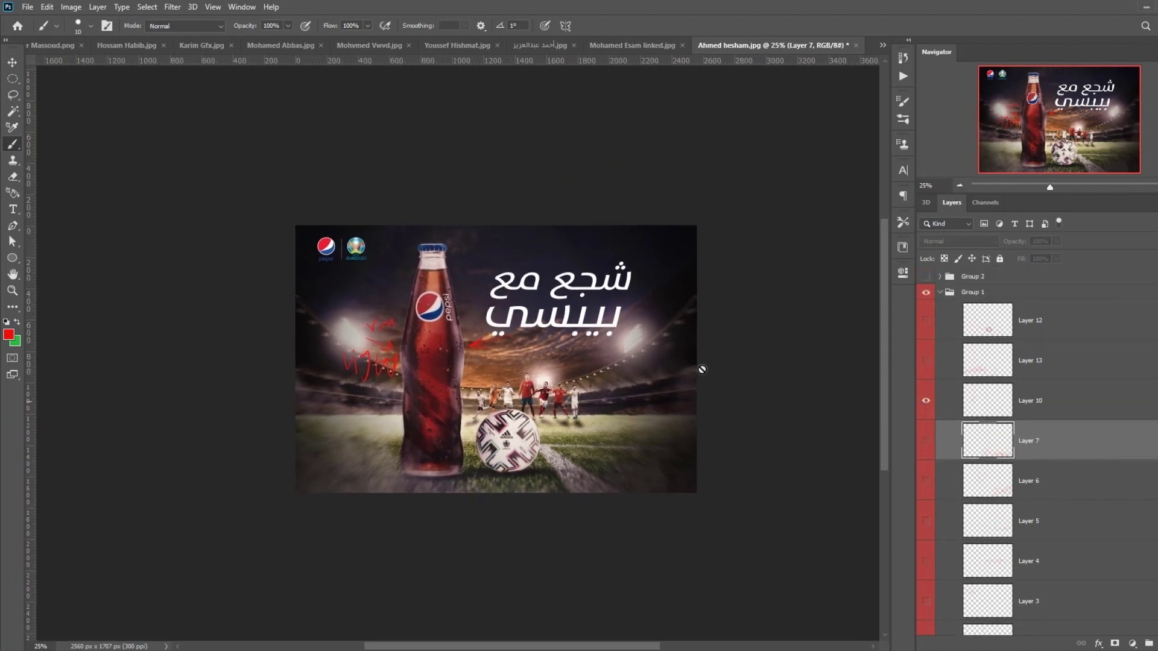
left_click(926, 401)
left_click(923, 372)
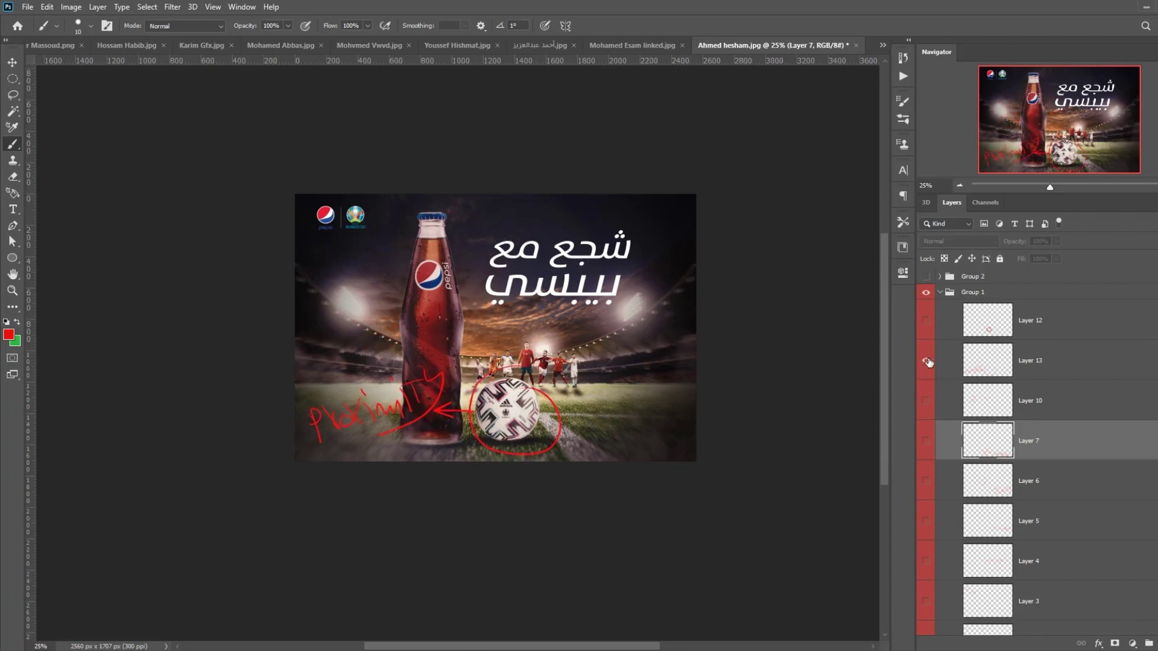
left_click(971, 364)
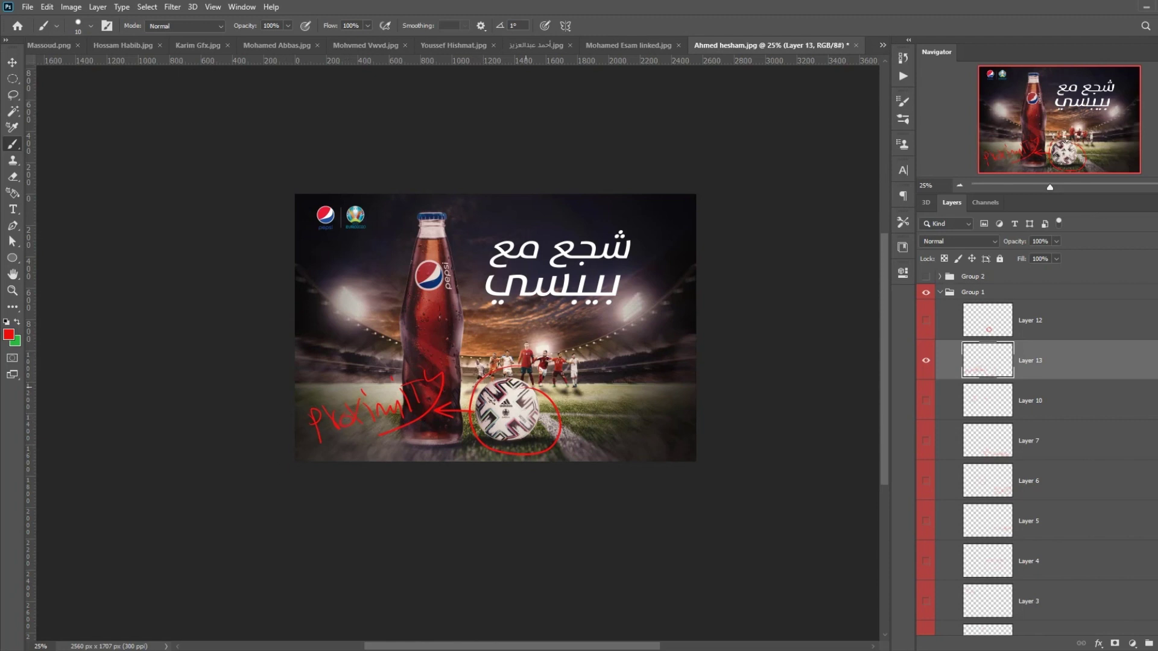
Step: Compare the poster with and without the Layer 13 note and brush a red mark across the bottle's lower part
left_click(925, 360)
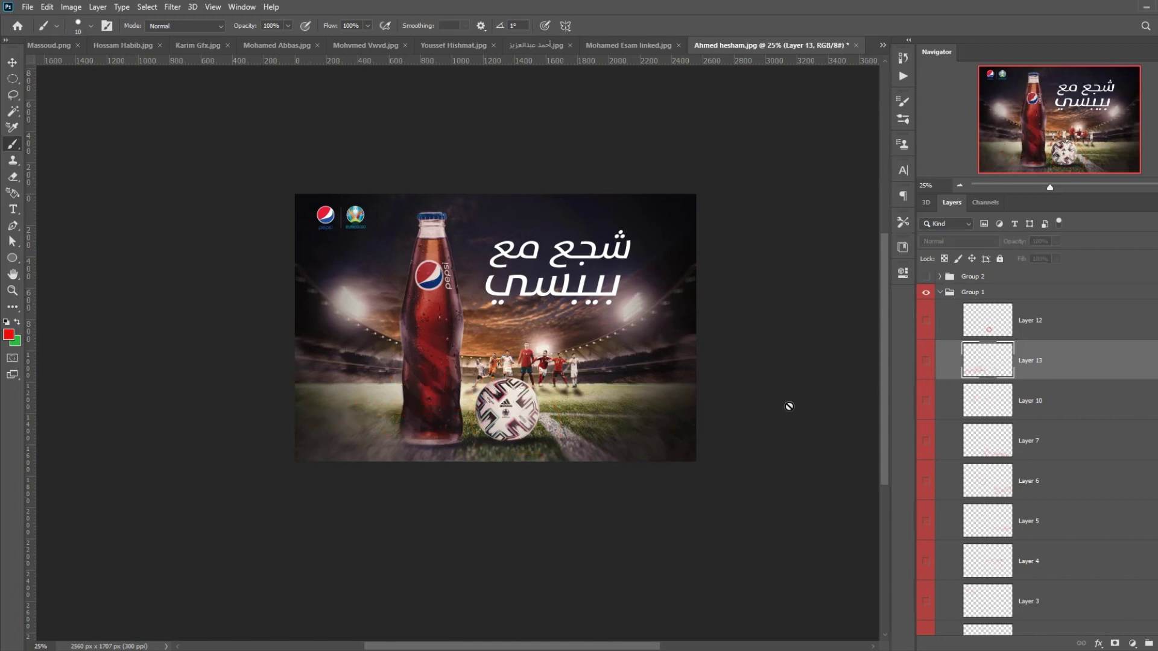
left_click(927, 363)
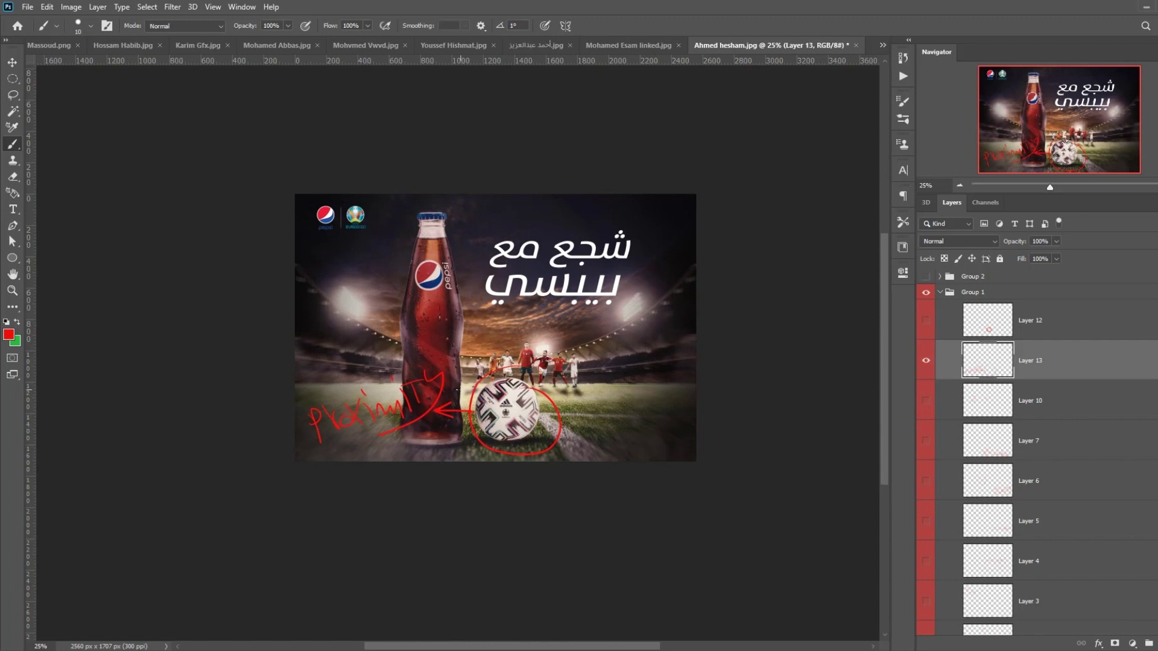
left_click_drag(428, 432, 462, 392)
Step: Replace the Layer 13 note with the Layer 12 red circle and examine the circled logos on the football at 100%
left_click(926, 361)
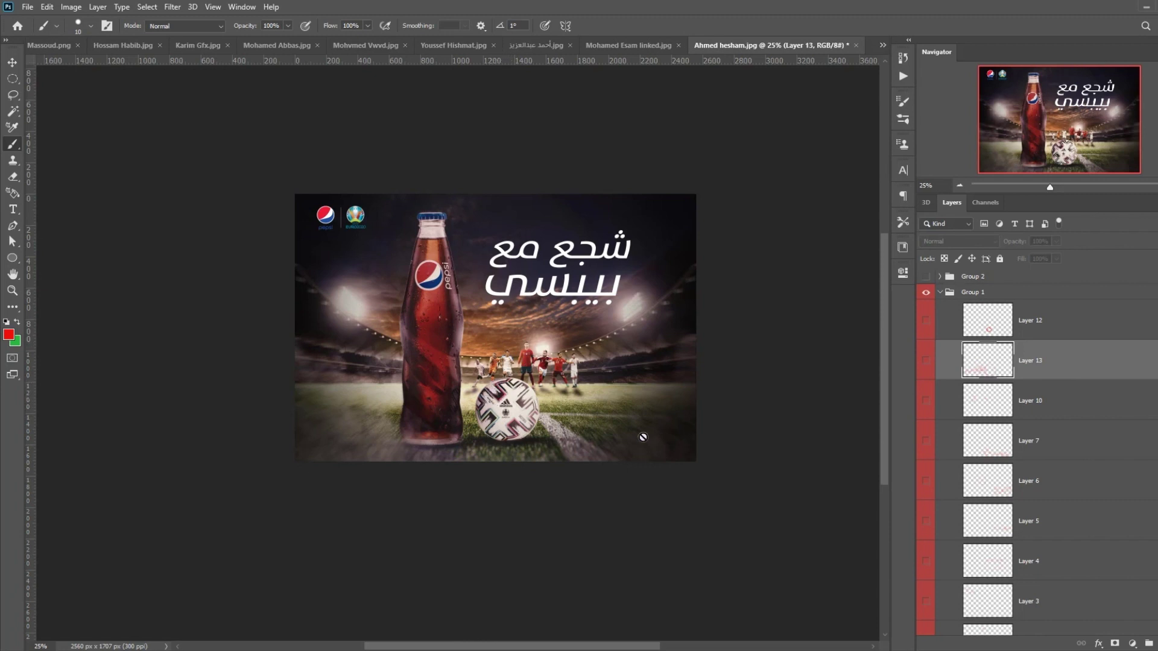
left_click(926, 320)
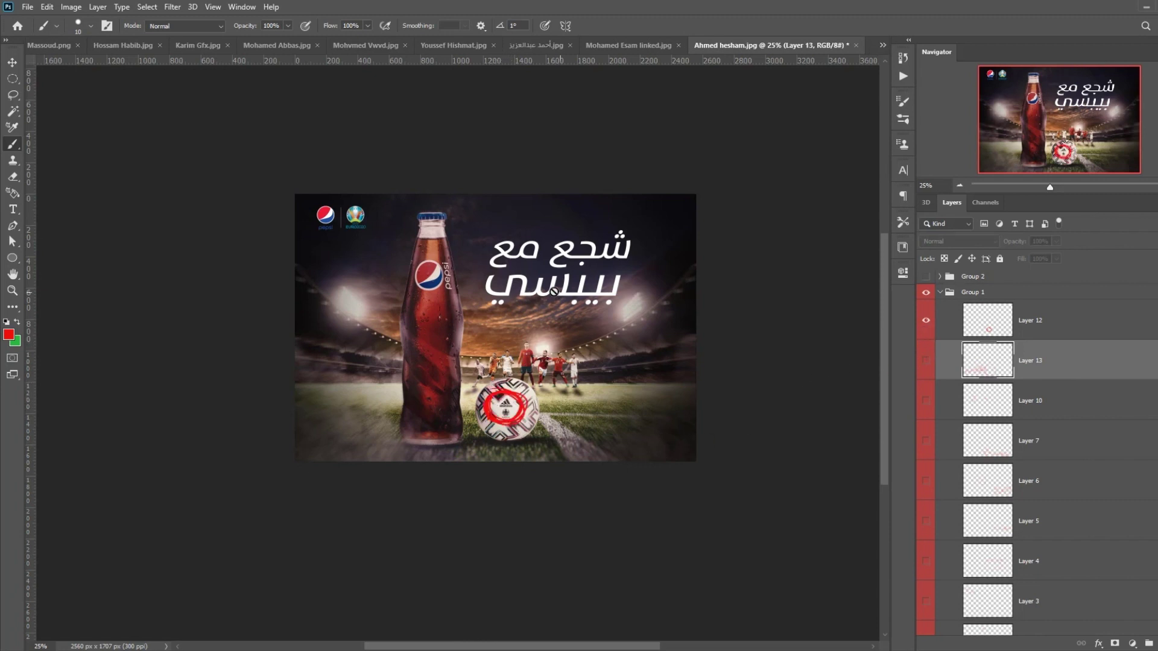
key("ctrl+plus")
key("ctrl+plus")
key("ctrl+plus")
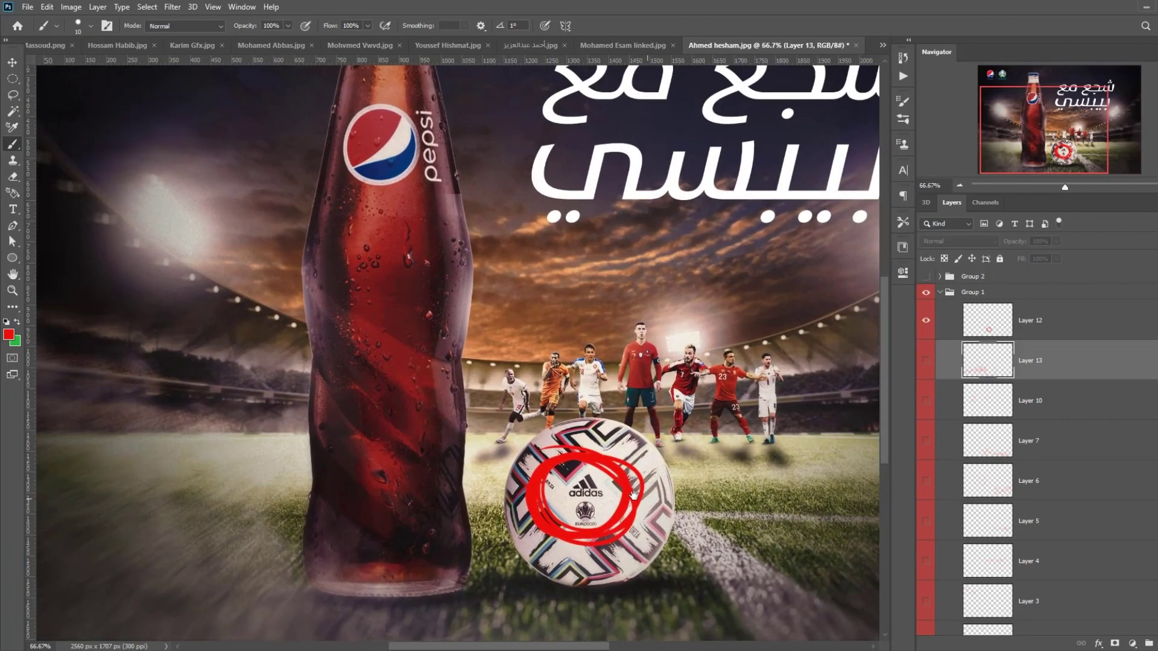
left_click_drag(648, 498, 575, 500)
key("ctrl+plus")
left_click_drag(596, 450, 591, 311)
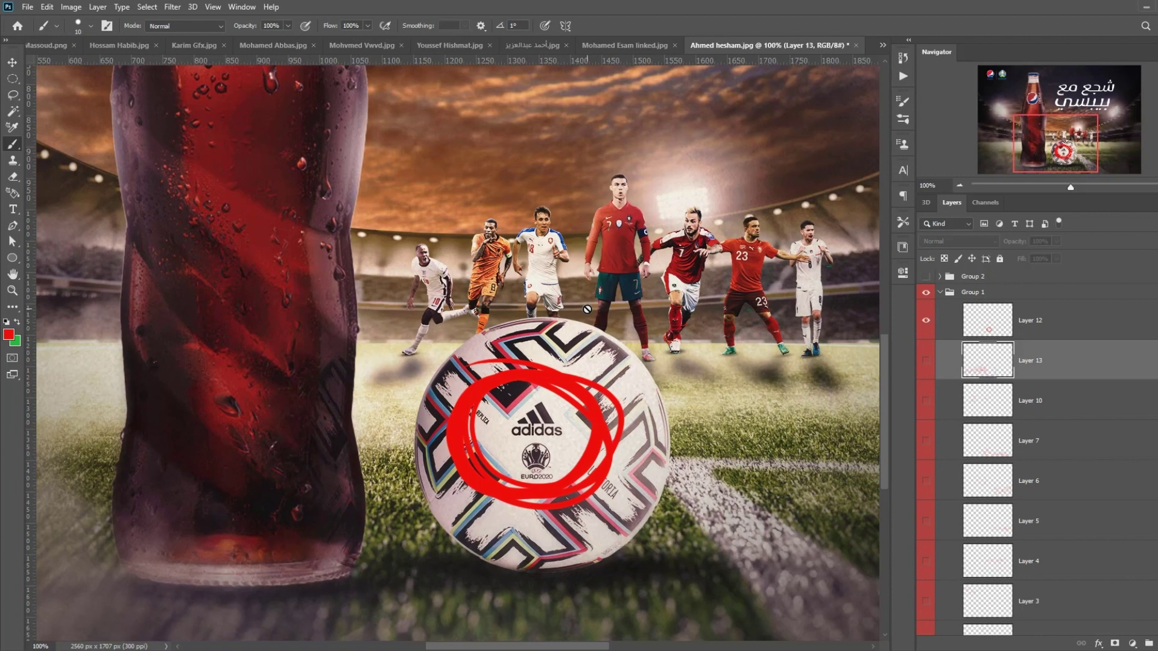
Step: Select Layer 12, brush a red stroke over the football's adidas logo and undo it
left_click(992, 329)
mouse_move(554, 409)
left_mouse_down()
mouse_move(515, 432)
mouse_move(522, 396)
mouse_move(534, 443)
left_mouse_up()
key("ctrl+z")
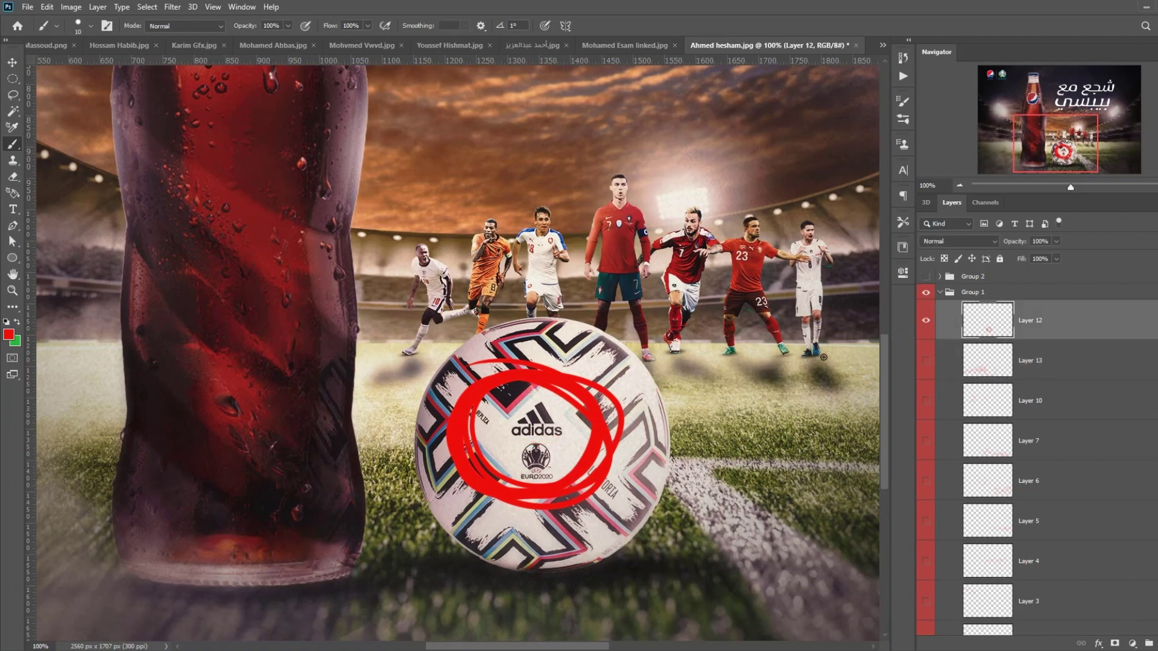
Step: Collapse Group 1 and give Group 2 the green colour label
left_click(959, 186)
left_click(959, 186)
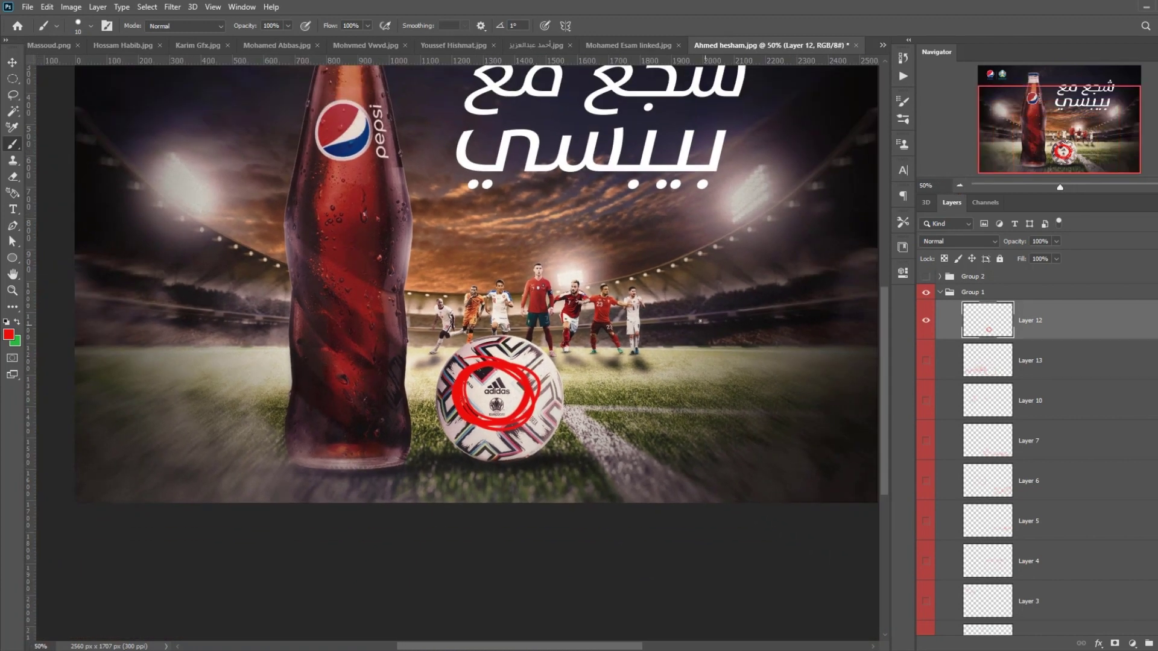
key("ctrl+minus")
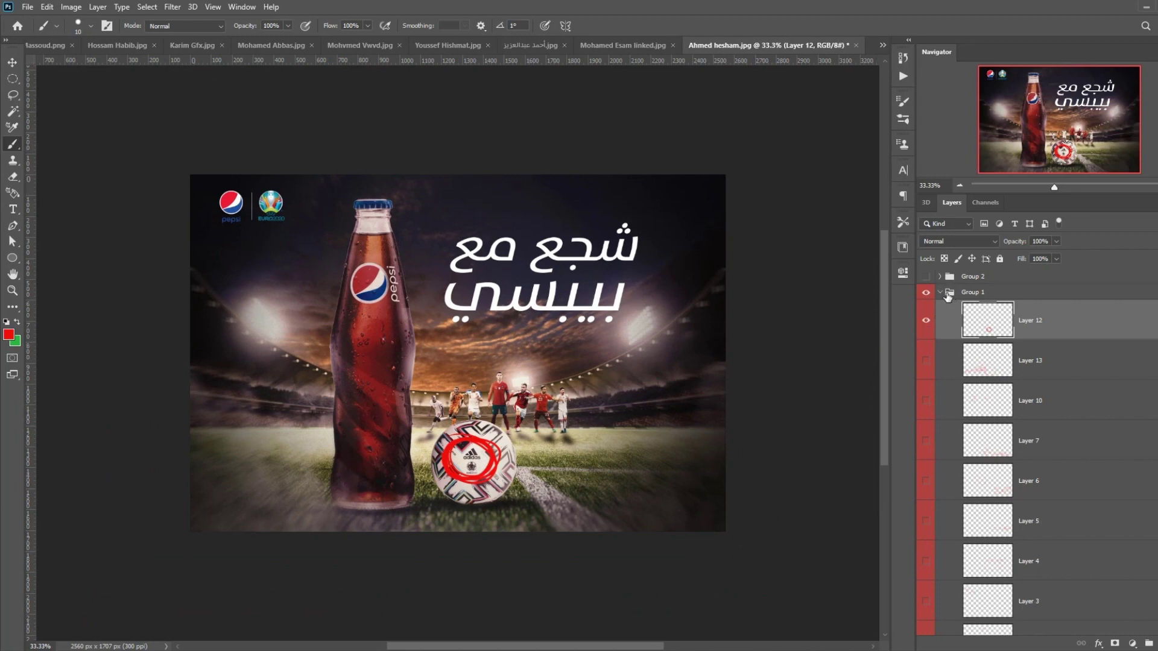
left_click(940, 294)
left_click(998, 278)
right_click(1019, 277)
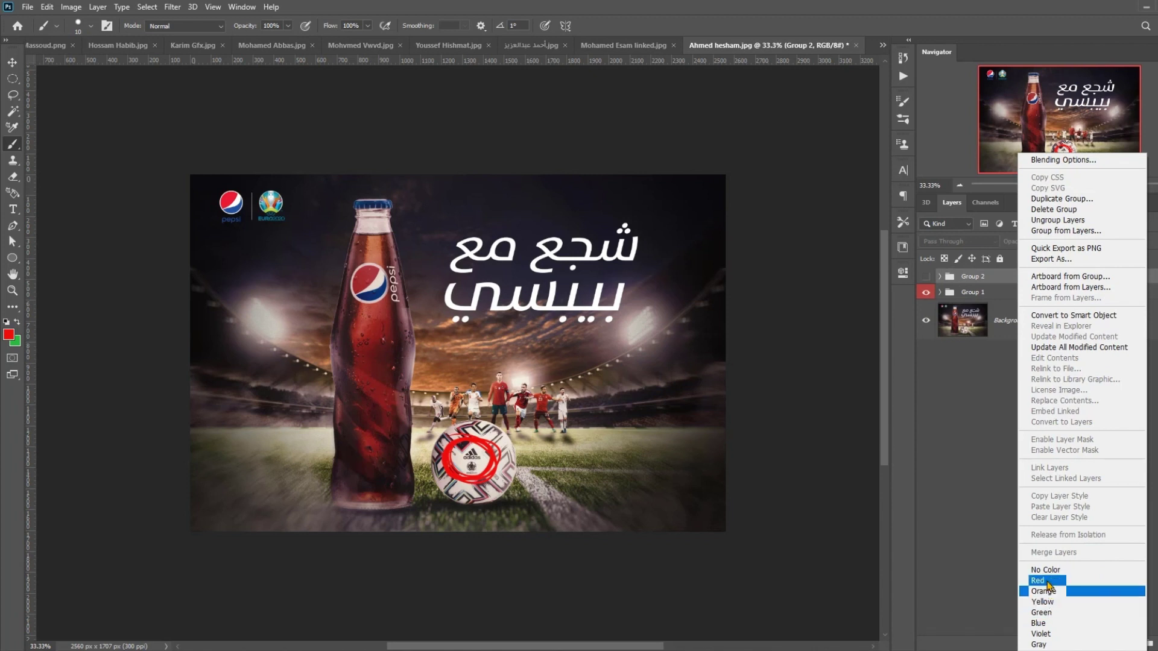
left_click(1052, 613)
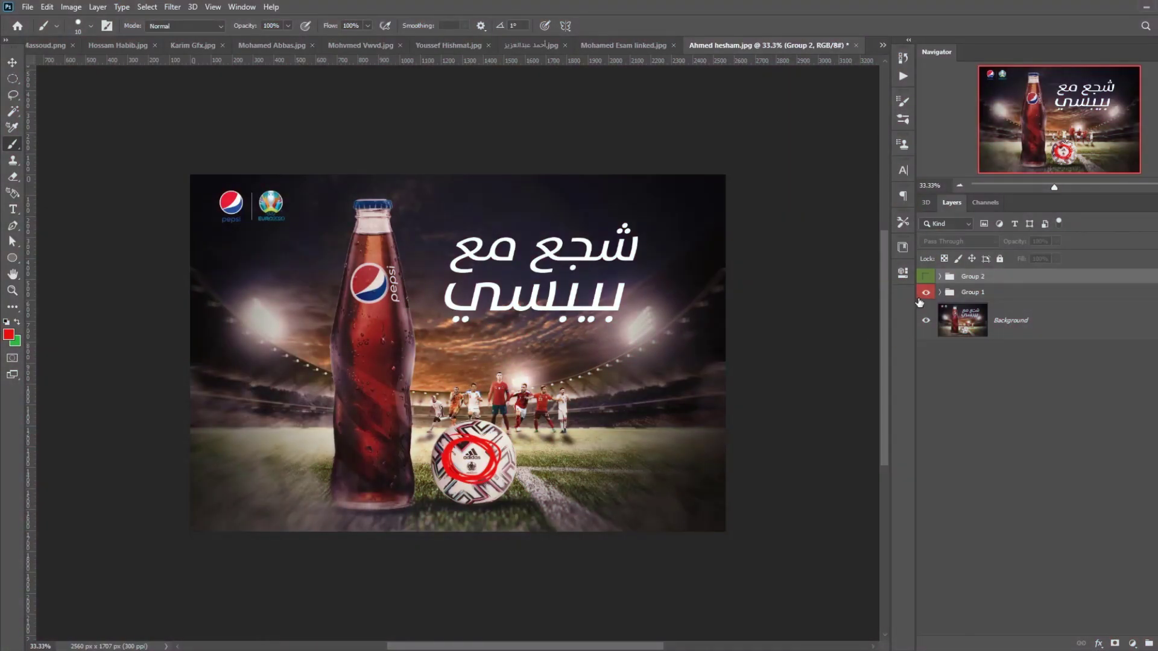
Step: Hide Group 1, show and expand Group 2 with only the Layer 8 movement note visible, and select Layer 8
left_click(926, 292)
left_click(926, 276)
left_click(940, 276)
left_click(928, 310)
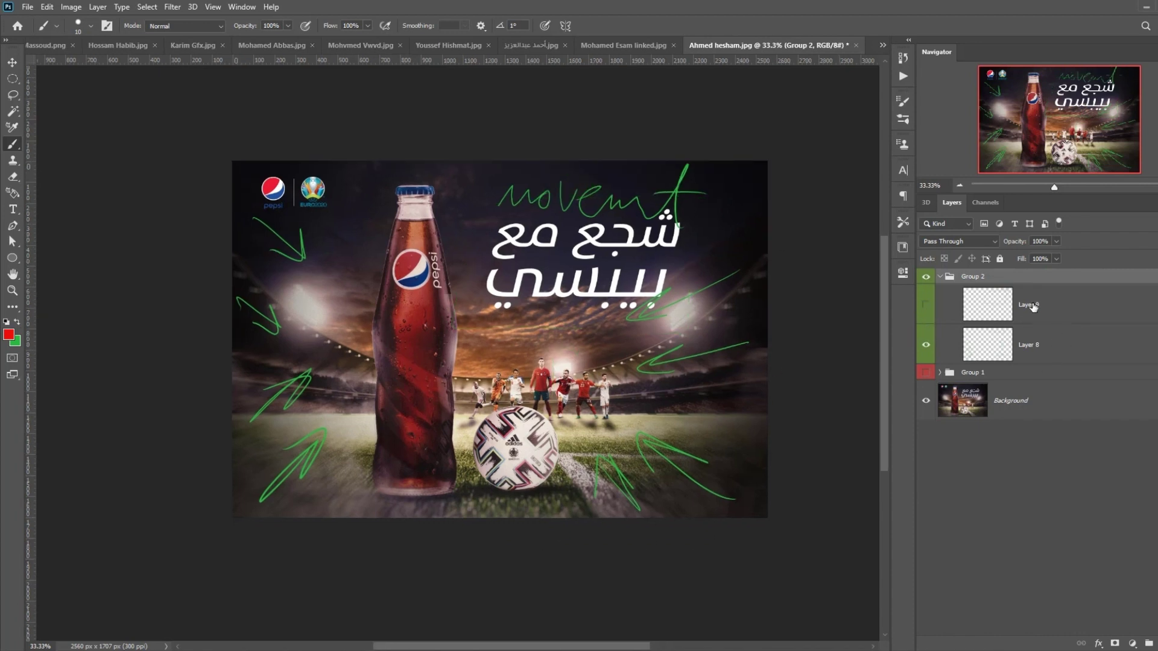
left_click(1037, 344)
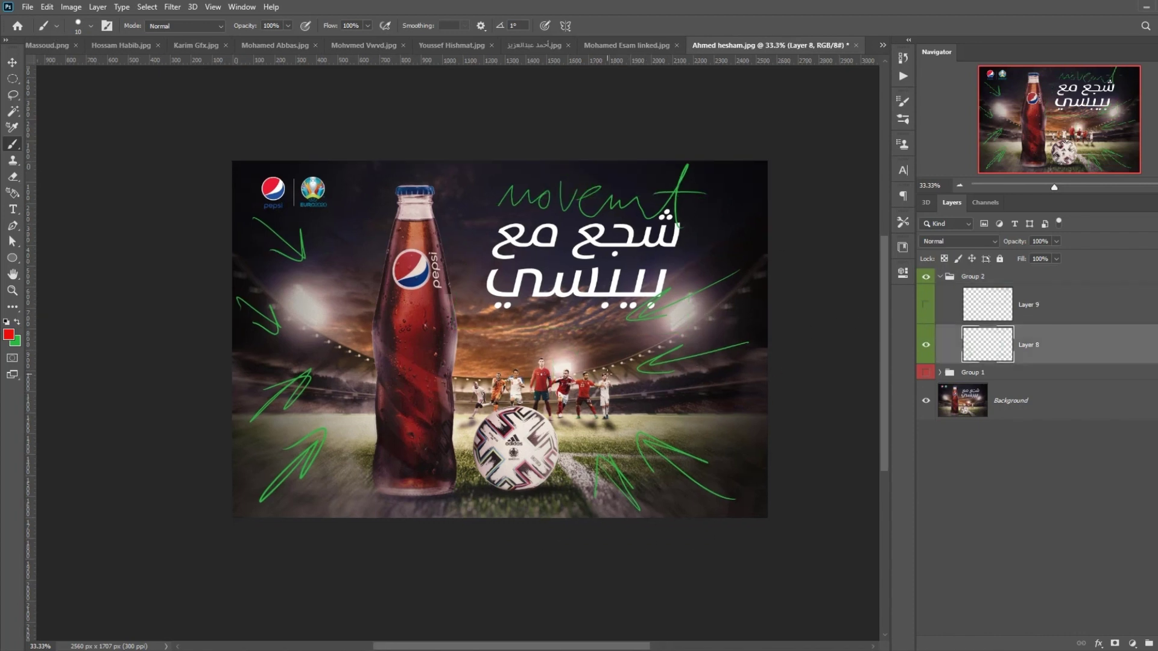
Step: Compare the poster with and without the green movement note, leaving Layer 8 hidden
left_click(926, 345)
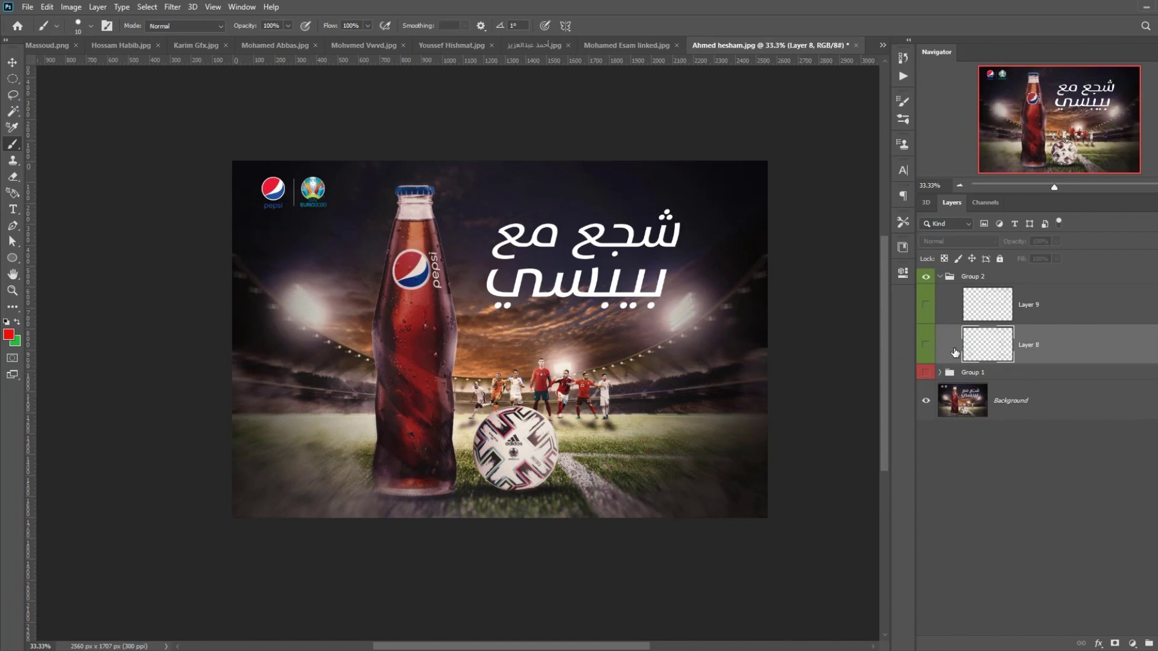
left_click(926, 344)
left_click(926, 345)
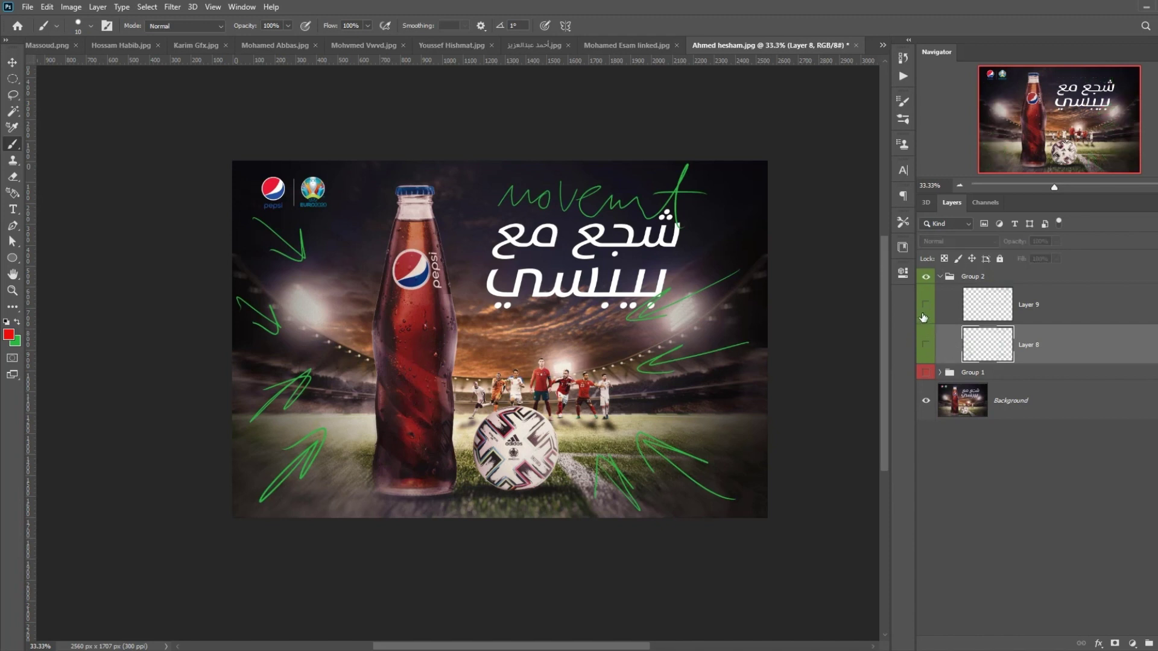
Step: Show and select Layer 9 with the green contrast note, and brush red boxes around the Pepsi and Euro 2020 logos
left_click(926, 305)
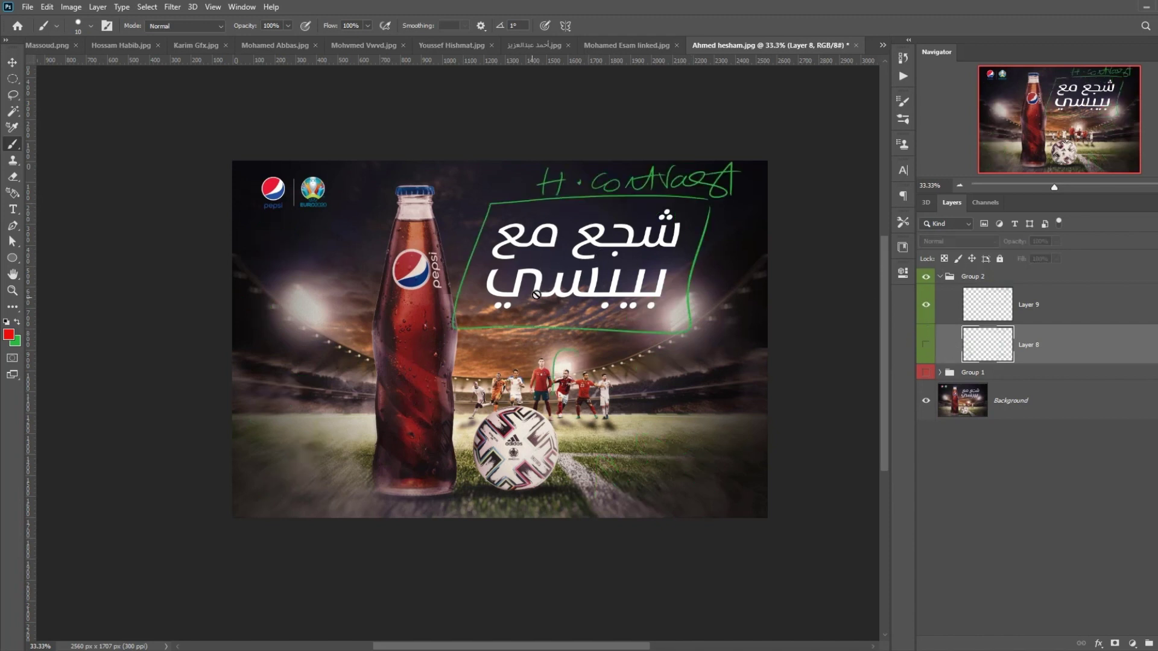
left_click(975, 304)
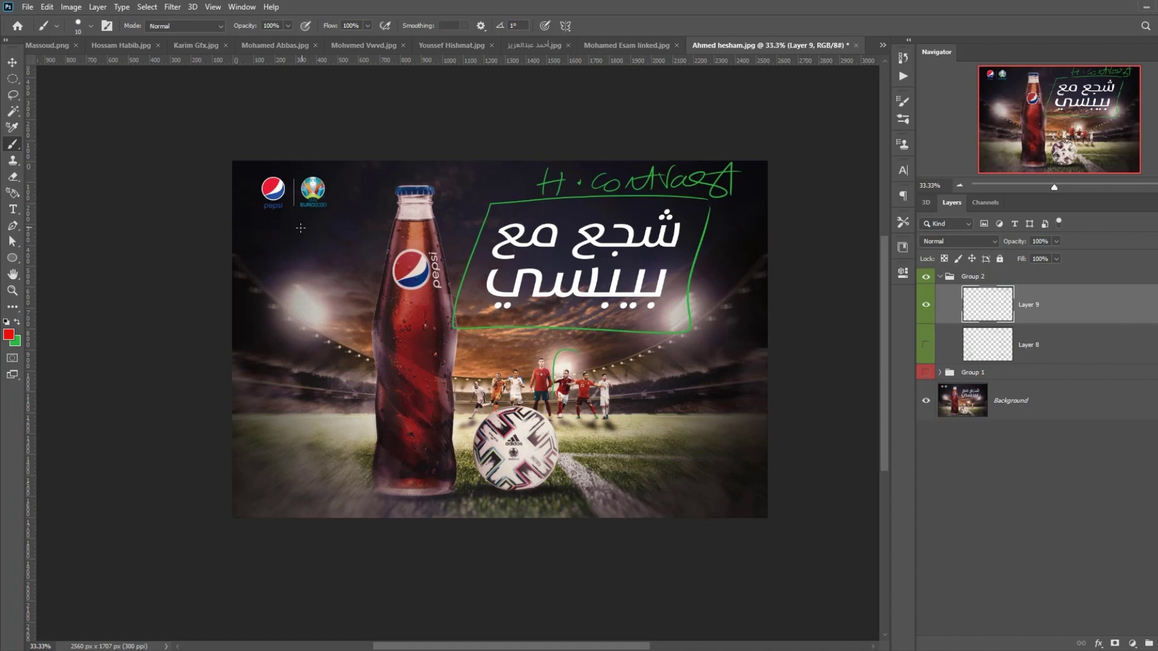
mouse_move(283, 197)
left_mouse_down()
mouse_move(258, 193)
mouse_move(327, 213)
left_mouse_up()
mouse_move(289, 161)
left_mouse_down()
mouse_move(311, 227)
mouse_move(338, 162)
mouse_move(299, 161)
mouse_move(293, 224)
mouse_move(289, 163)
left_mouse_up()
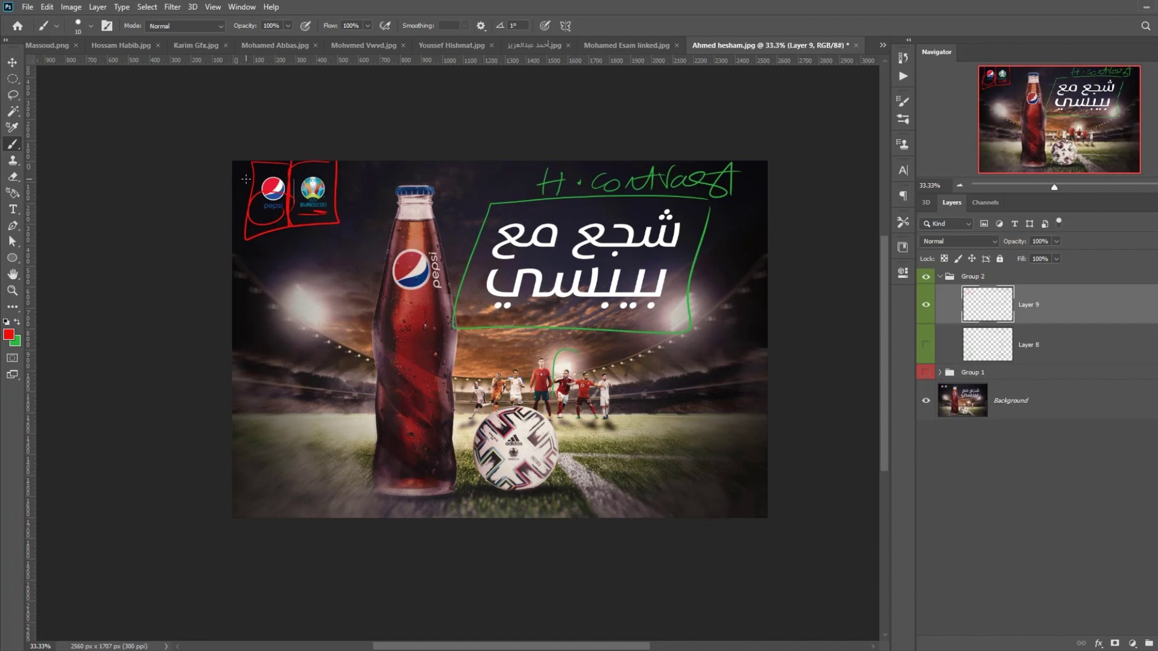
Step: Collapse and hide Group 2 to leave the bottle poster without annotations
left_click(939, 276)
left_click(926, 277)
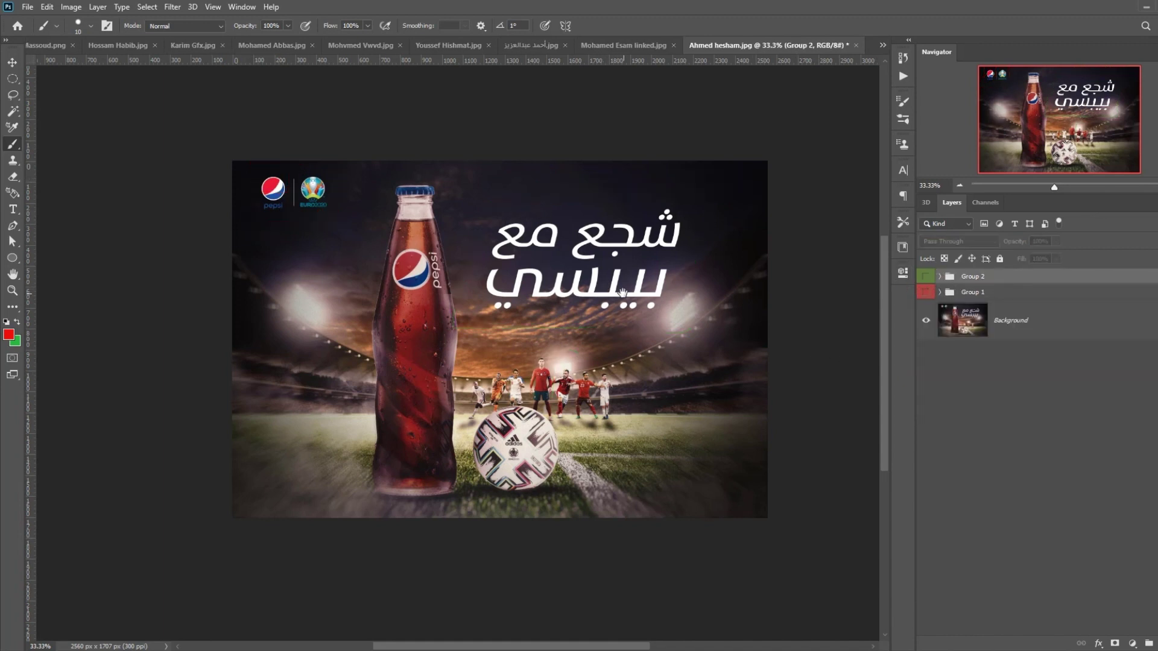
left_click_drag(623, 290, 612, 296)
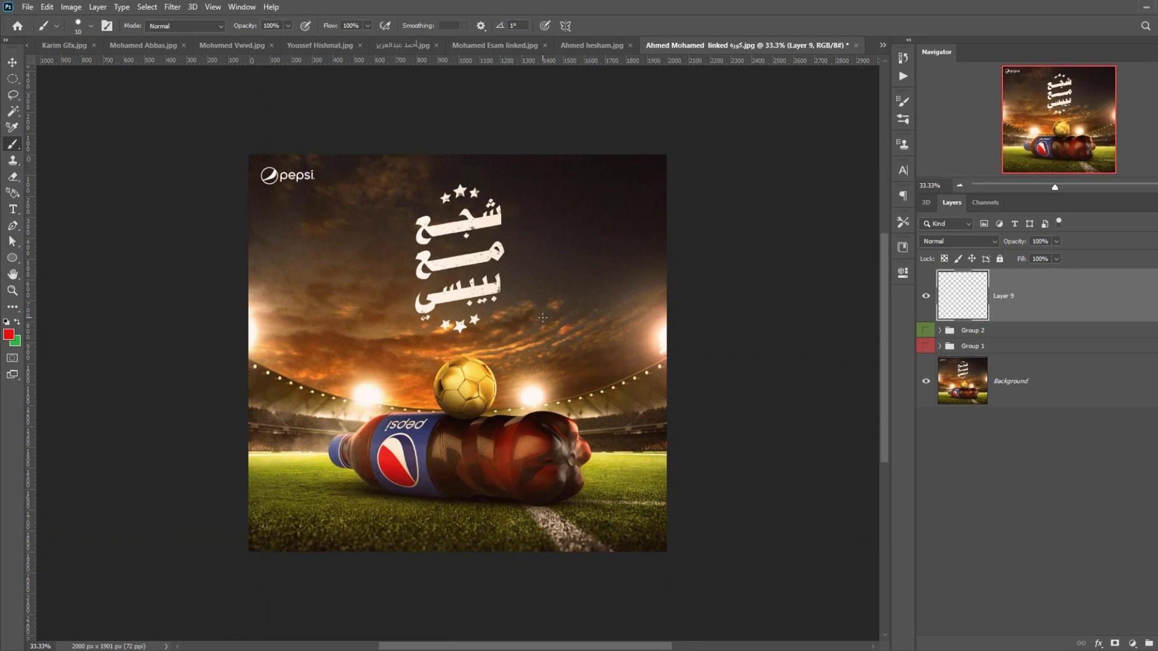
Step: In the gold football poster, hide Layer 9, show and expand Group 1 with only the Layer 4 mood note visible, and select Layer 4
left_click(926, 296)
left_click(940, 348)
left_click(941, 348)
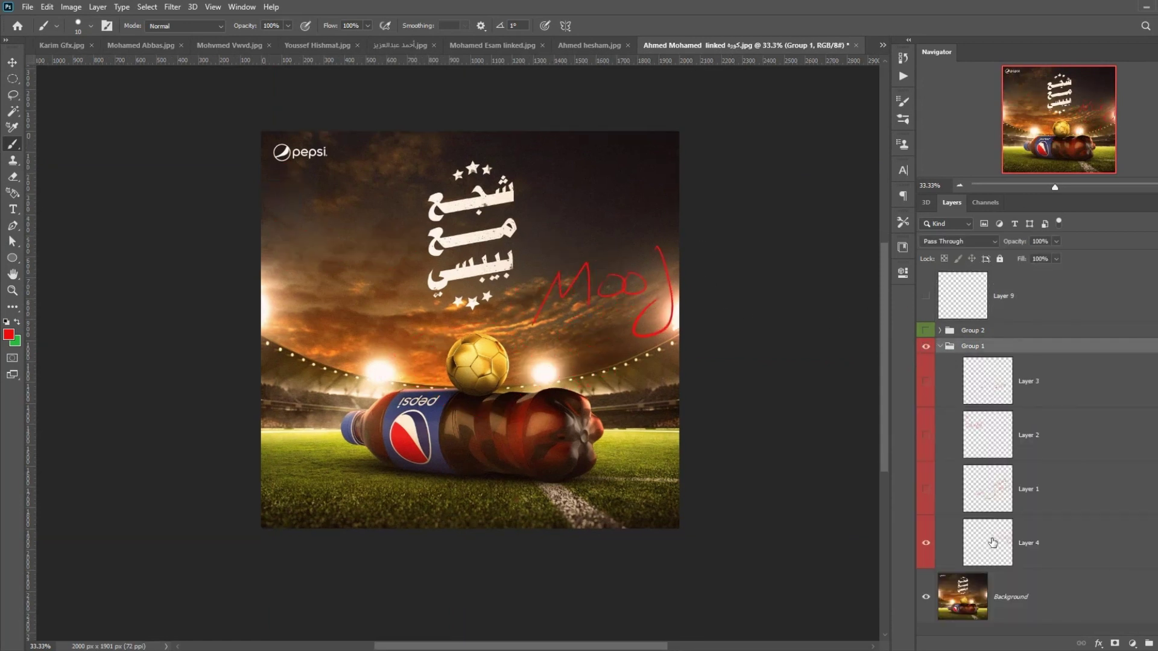
left_click(994, 543)
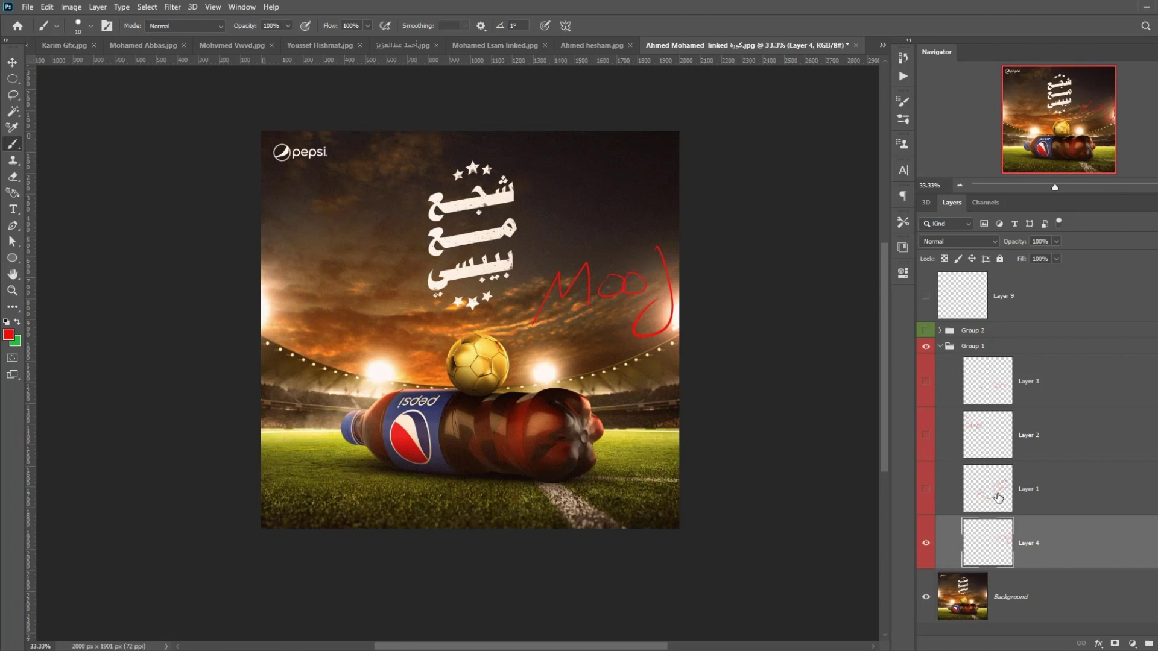
Step: Hide the Layer 4 mood note and show the Layer 1 note circling the gold football
left_click(927, 550)
left_click(927, 551)
left_click(926, 543)
left_click(926, 489)
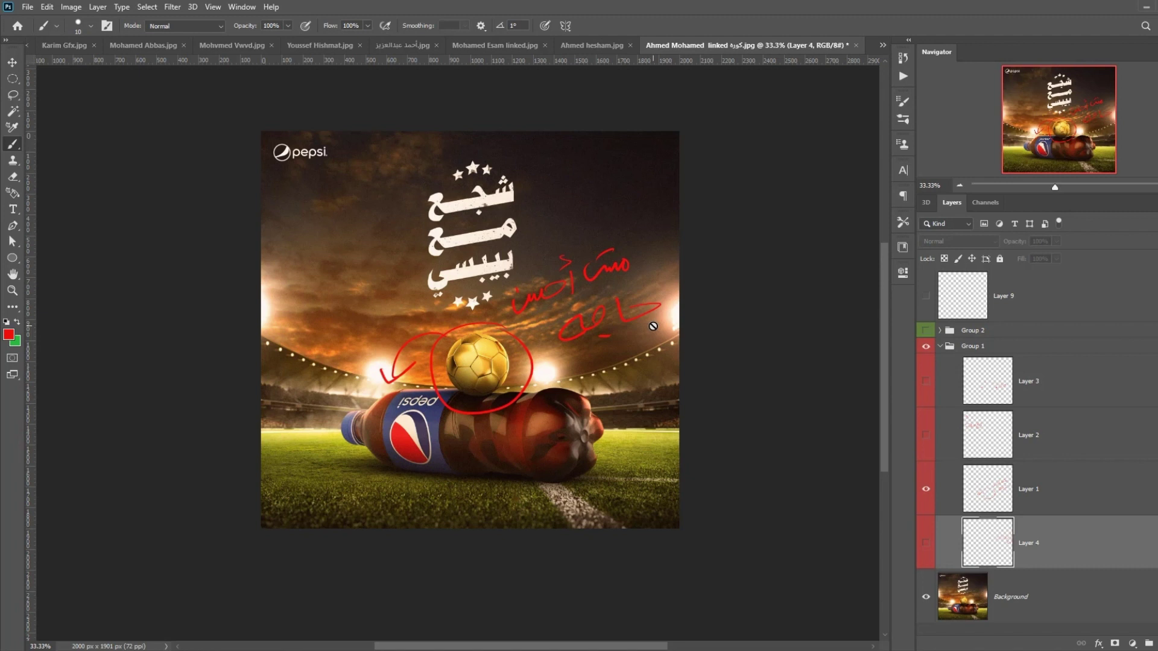
Step: Hide Layer 1, show and select Layer 2 with the low saturated note, and brush a short red mark beside the Pepsi logo
left_click(926, 489)
left_click(927, 436)
left_click(979, 449)
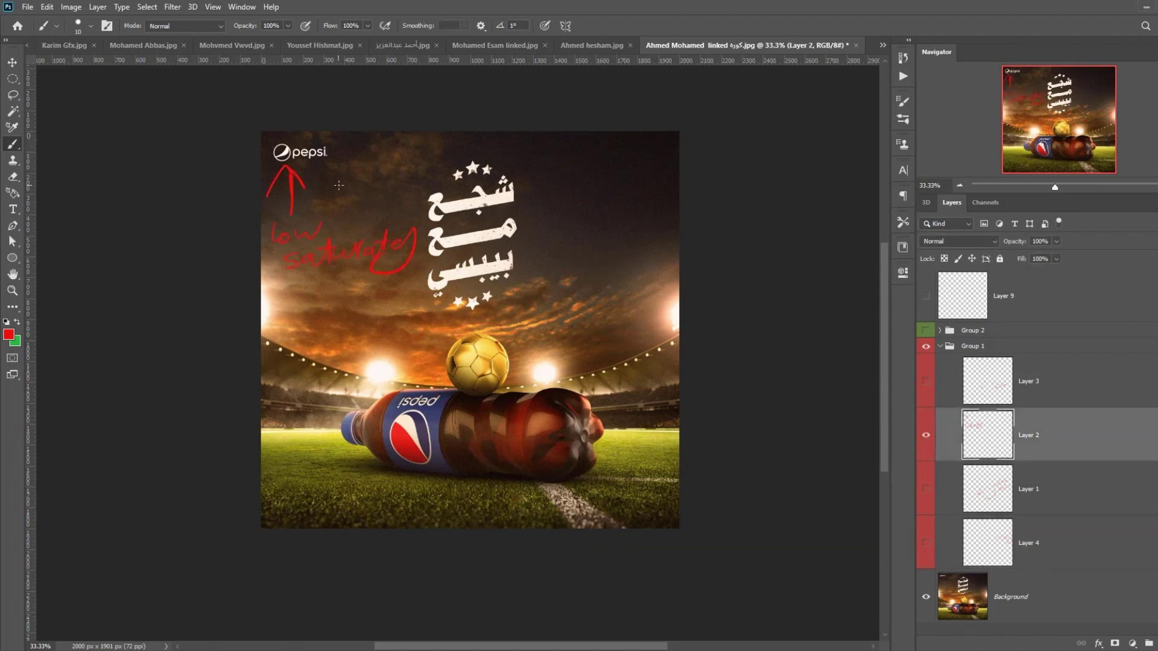
mouse_move(344, 138)
left_mouse_down()
mouse_move(342, 168)
mouse_move(264, 146)
mouse_move(371, 143)
left_mouse_up()
Step: Hide Layer 2, show Layer 3 with the rim light note, examine the ball and bottle edges up close, and select Layer 3
left_click(926, 436)
left_click(926, 381)
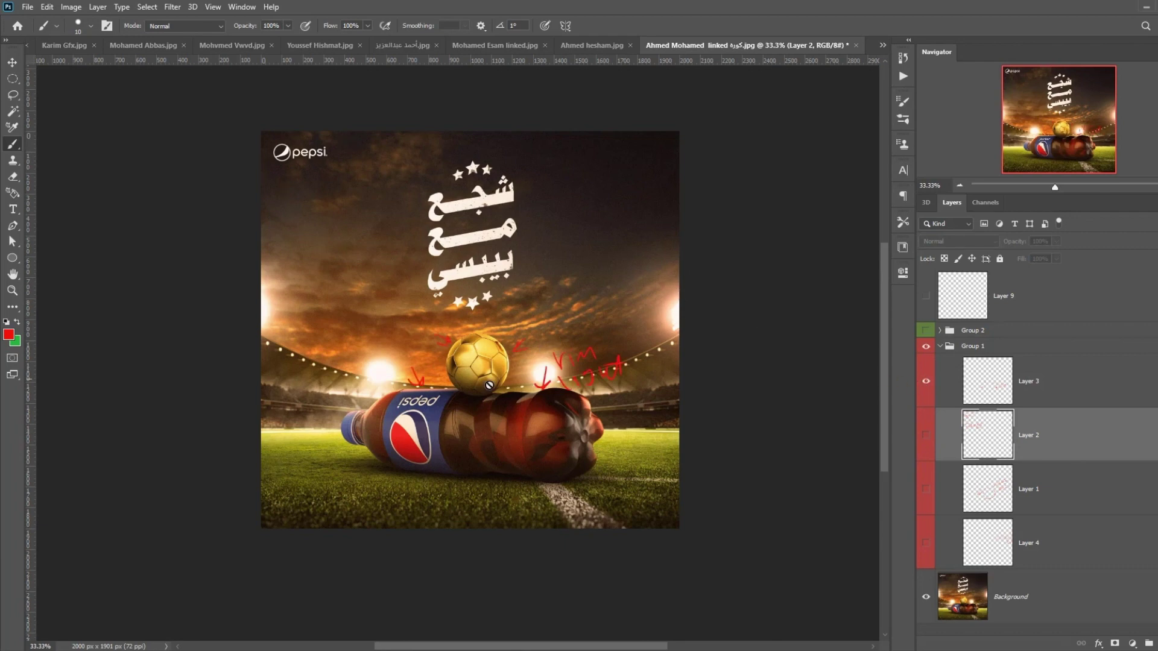
key("ctrl+plus")
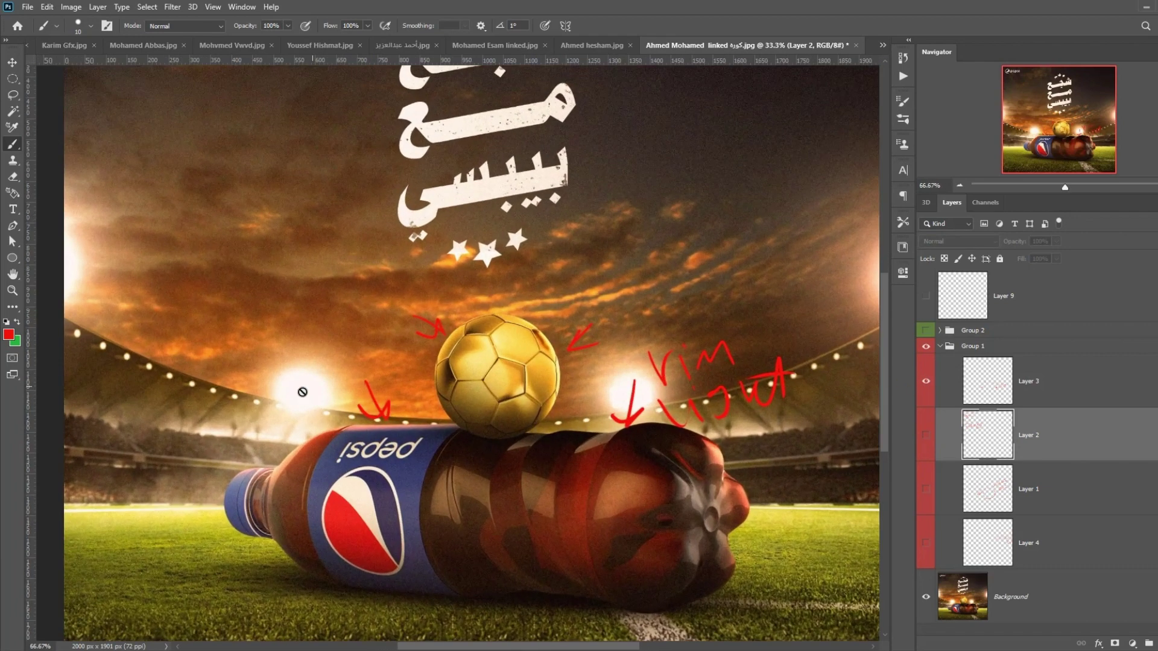
key("ctrl+plus")
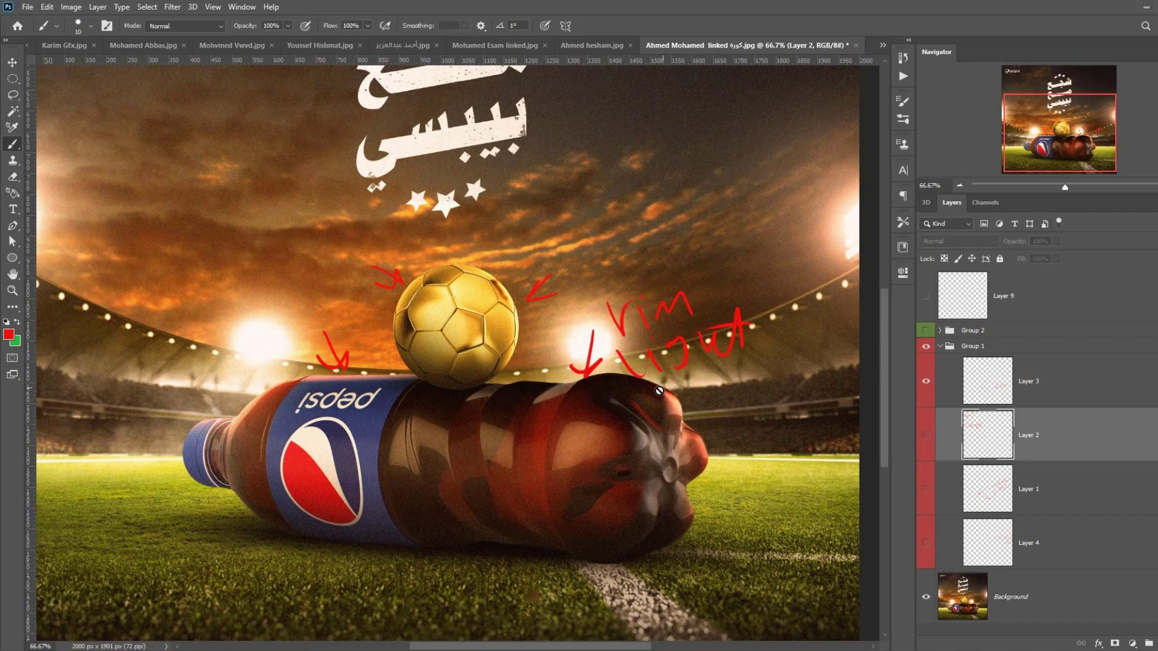
key("ctrl+plus")
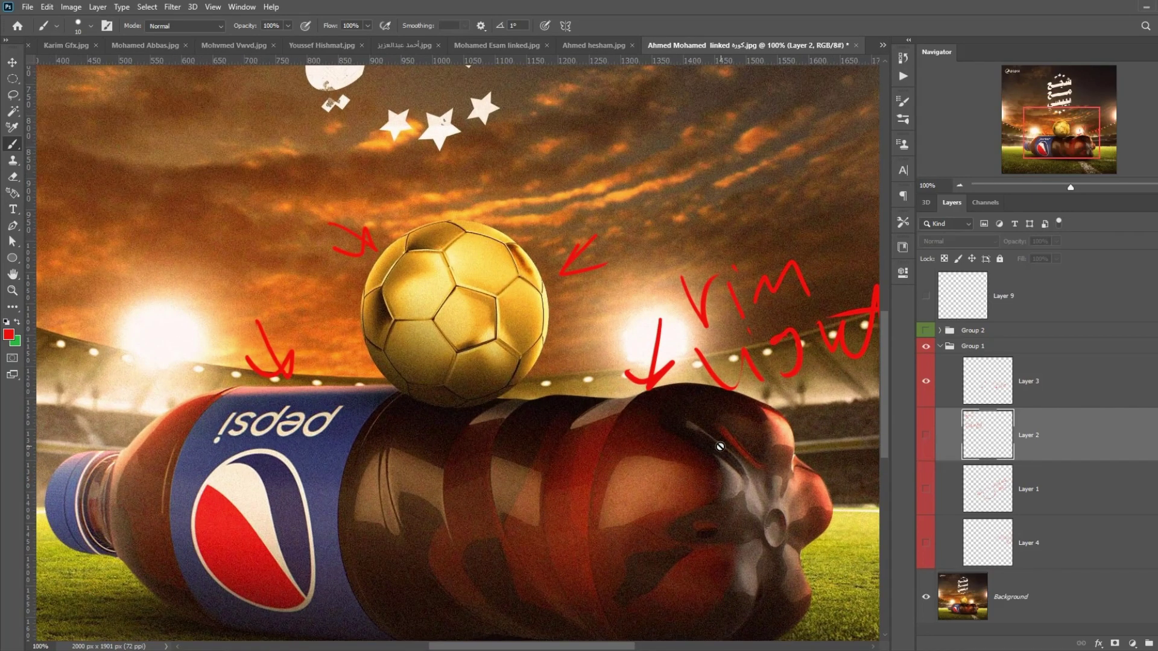
left_click(721, 448)
left_click(605, 251)
left_click(979, 396)
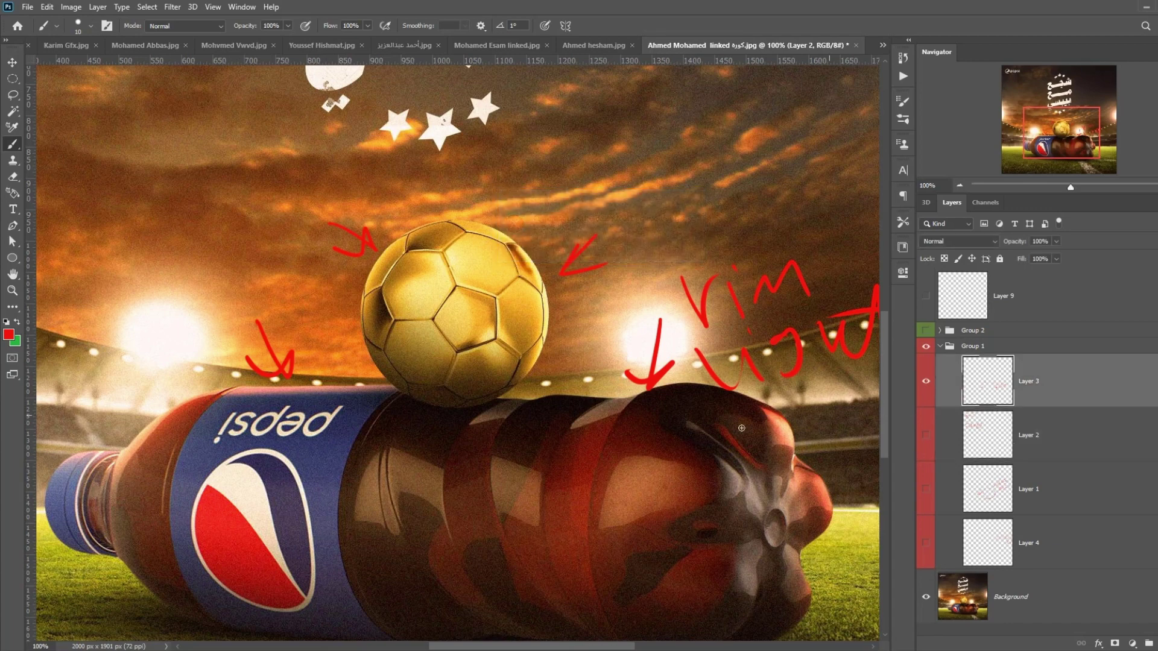
Step: Collapse and hide Group 1, and show Group 2 with the green notes on the whole poster
key("ctrl+minus")
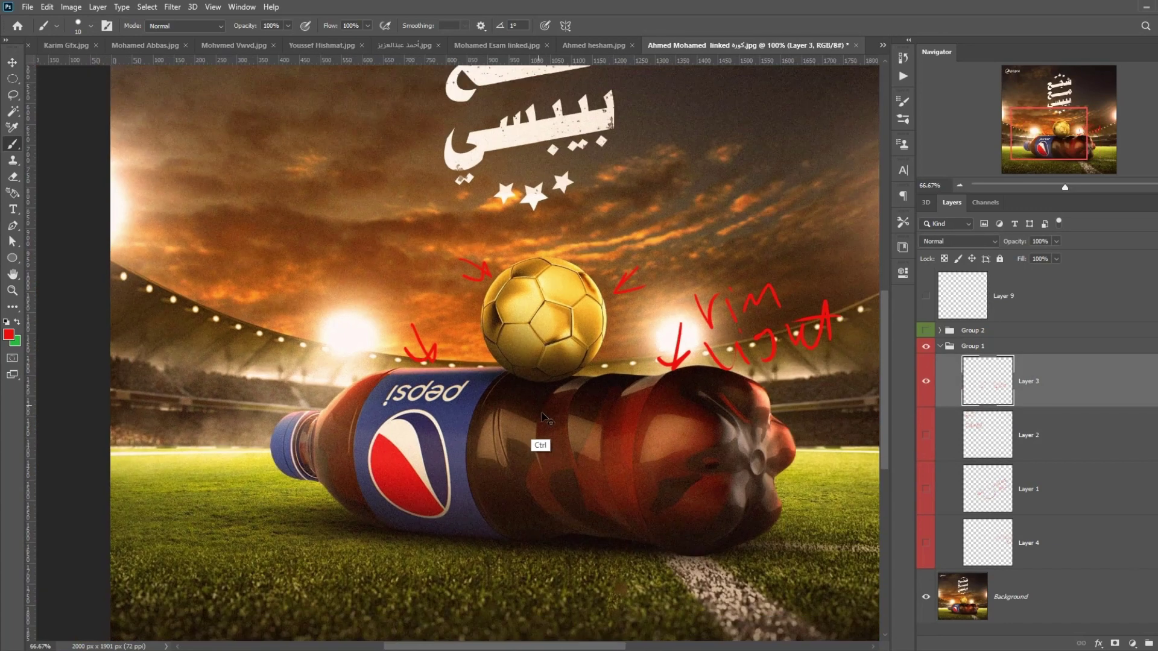
key("ctrl+minus")
key("ctrl+minus")
left_click(939, 346)
left_click(926, 346)
left_click(926, 330)
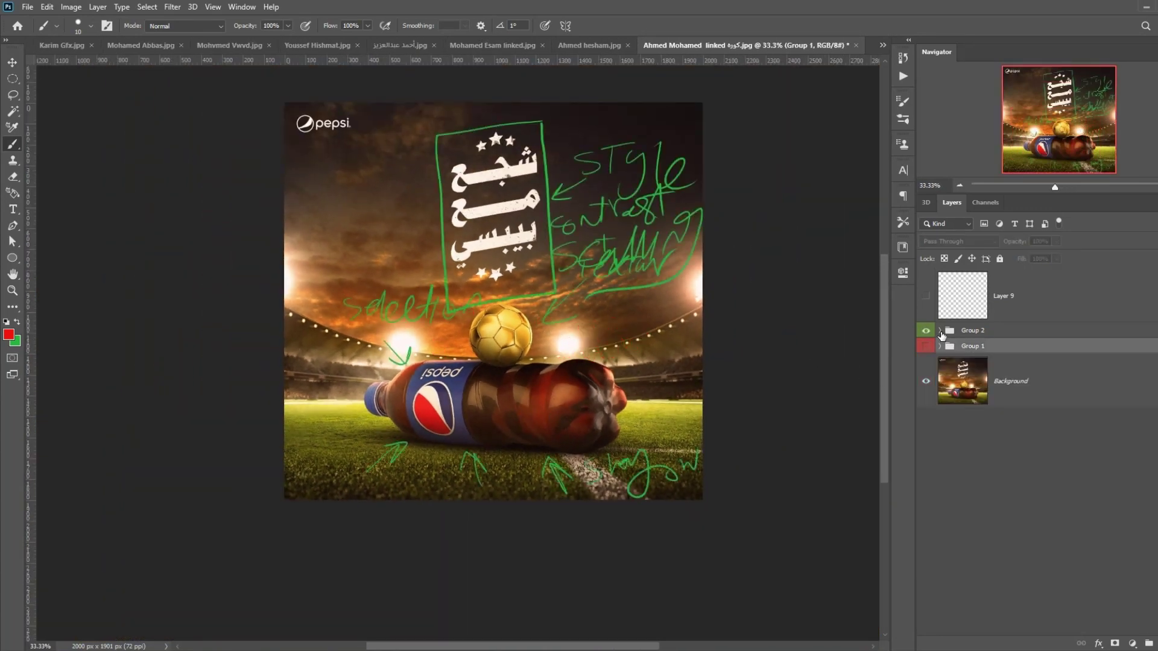
Step: Expand Group 2 and hide Layers 8, 6 and 7 so only the Layer 5 style note around the slogan stays visible
left_click(939, 331)
left_click_drag(926, 365, 927, 474)
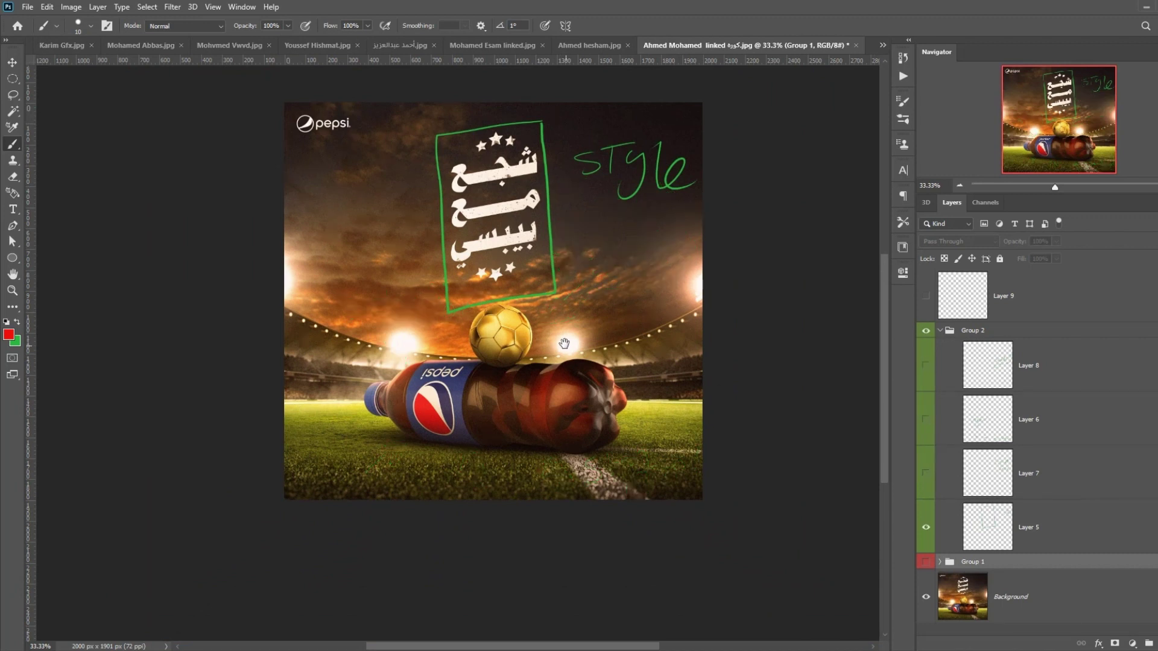
left_click_drag(564, 343, 491, 361)
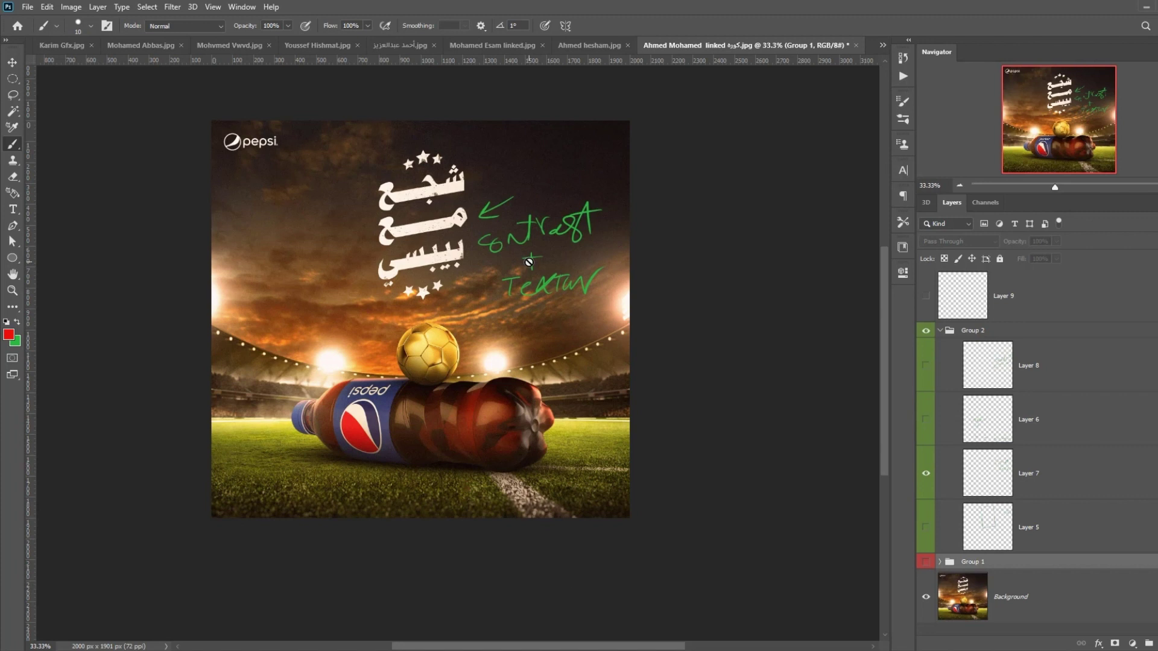
Step: Hide the Layer 7 contrast and texture note, and show and select Layer 6 with the selection and shadow notes
left_click(926, 474)
left_click(932, 435)
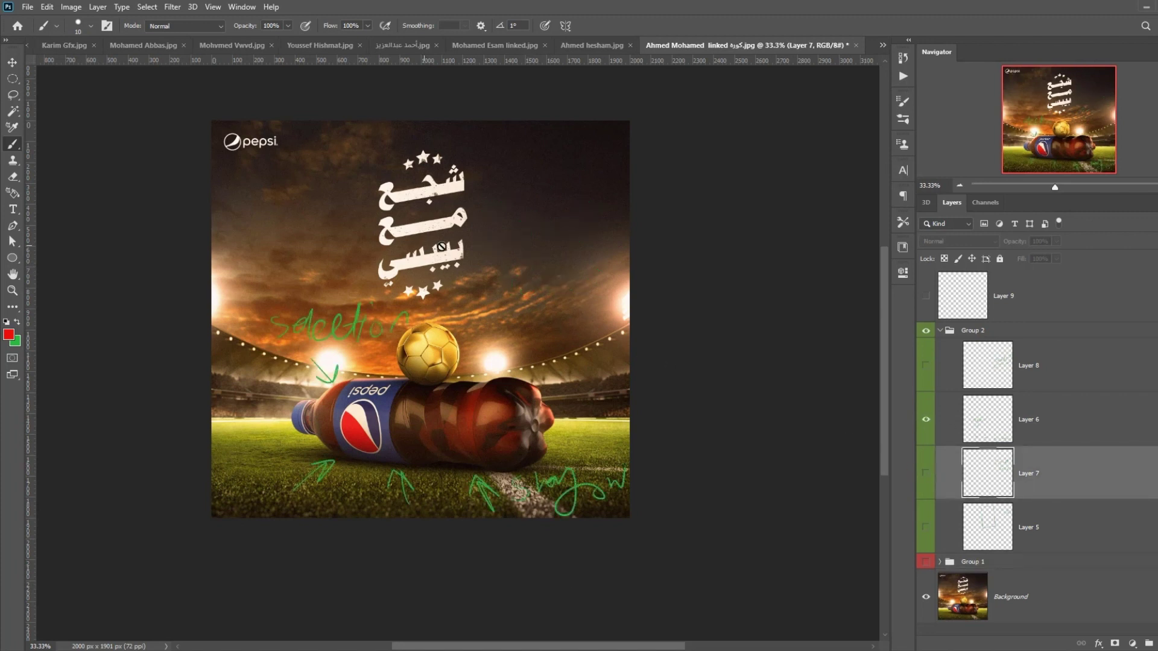
left_click(985, 430)
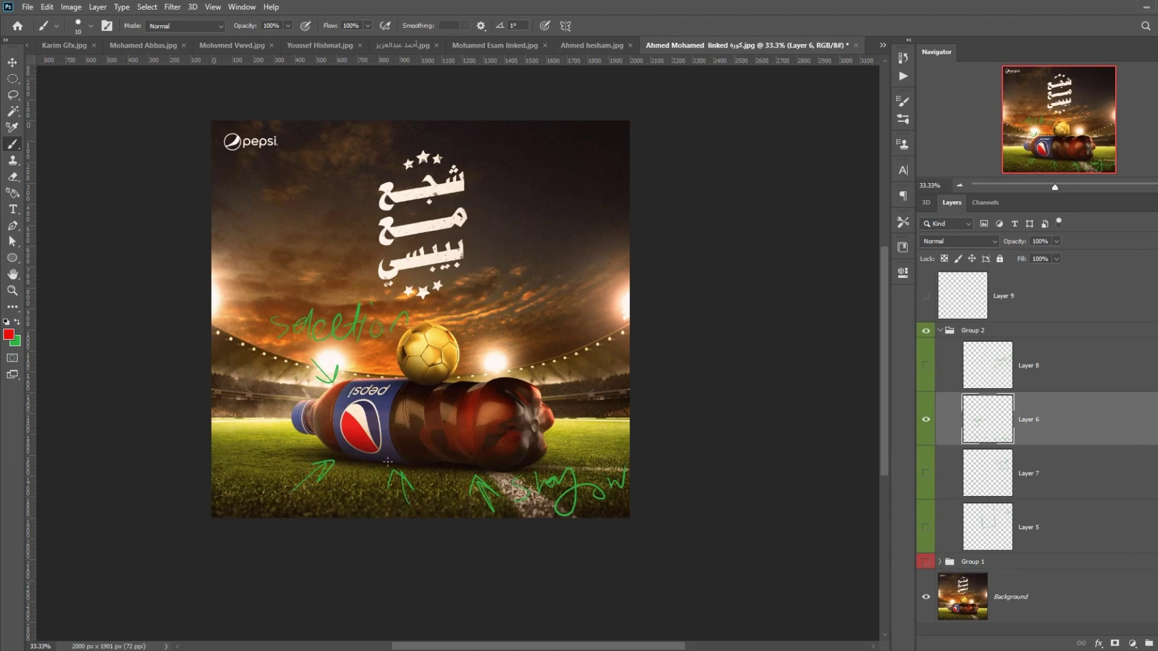
Step: Hide Layer 6, and show and select Layer 8 with the green scaling note
left_click(926, 420)
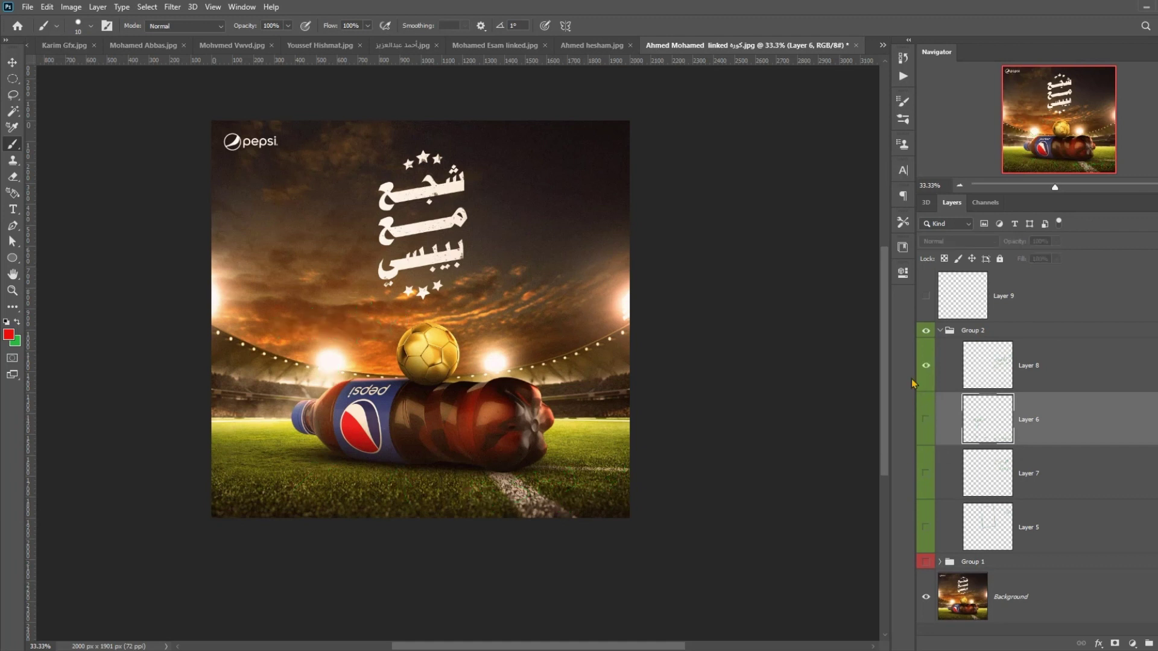
left_click(926, 365)
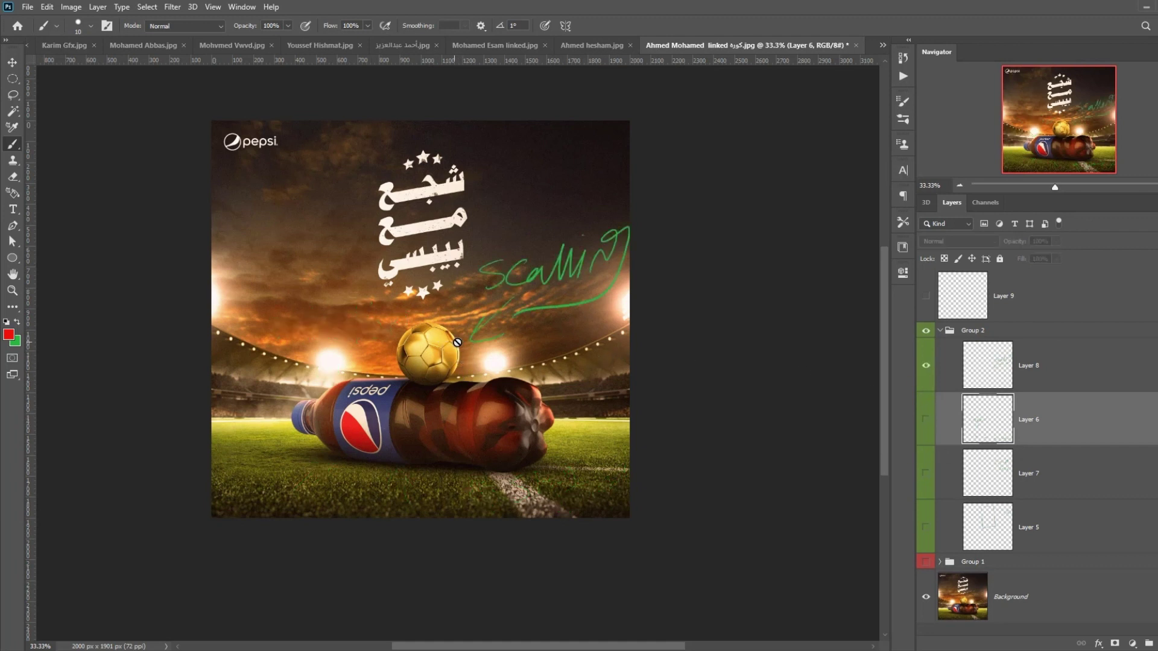
left_click(981, 371)
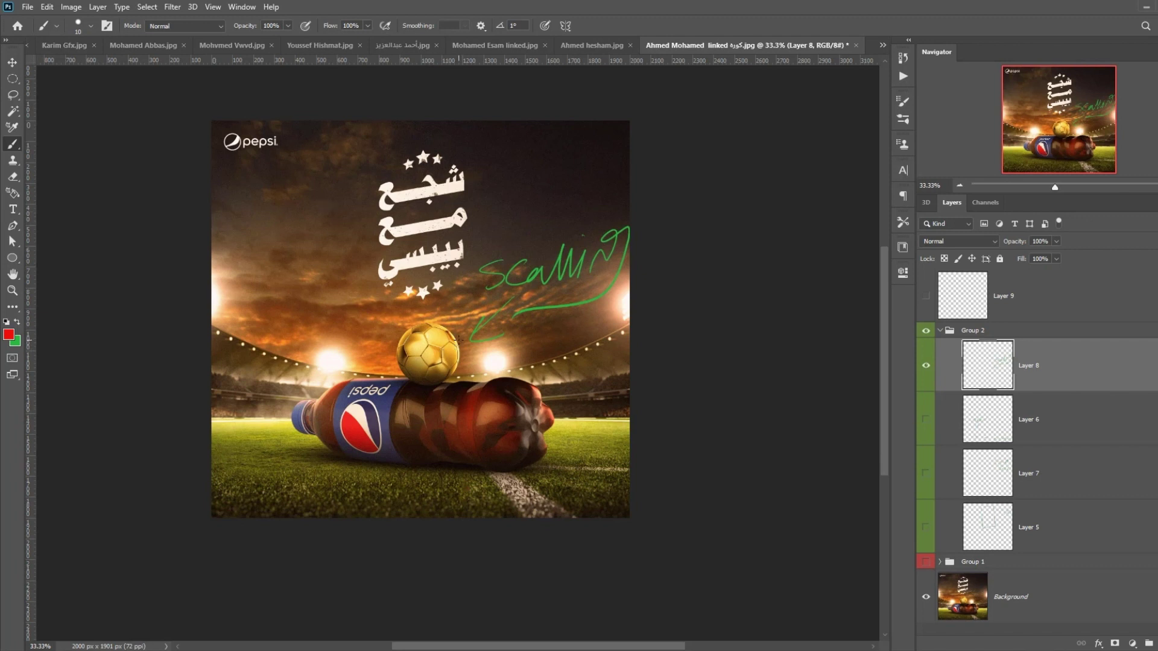
Step: Collapse and hide Group 2 to leave the gold football poster without annotations
left_click(940, 330)
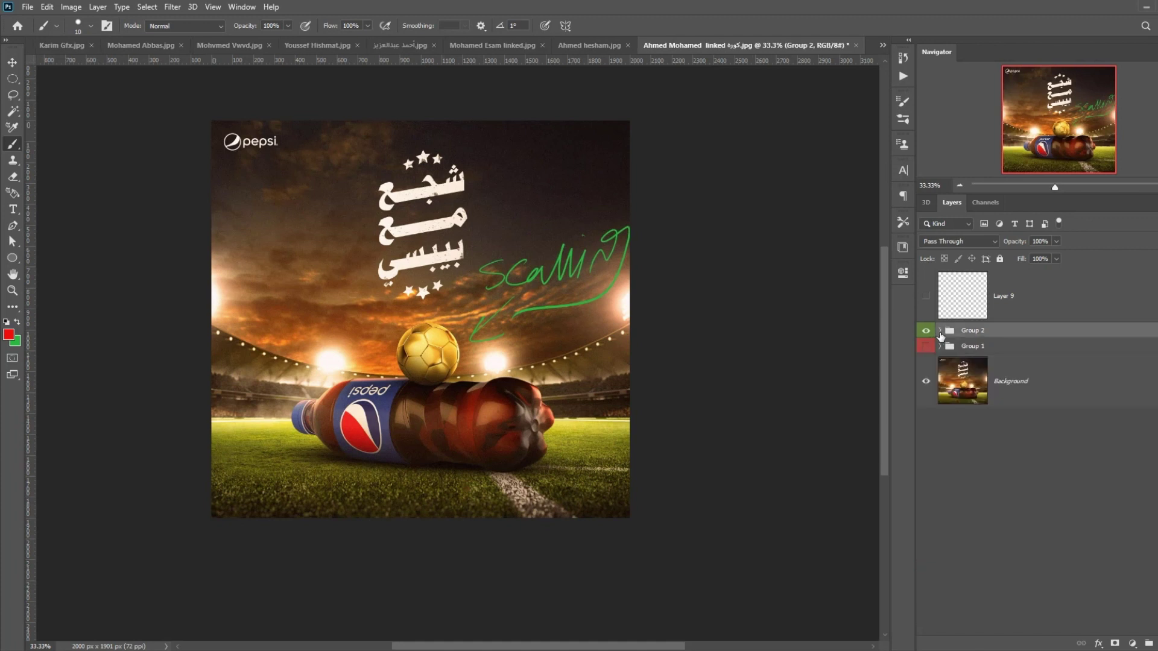
left_click(926, 331)
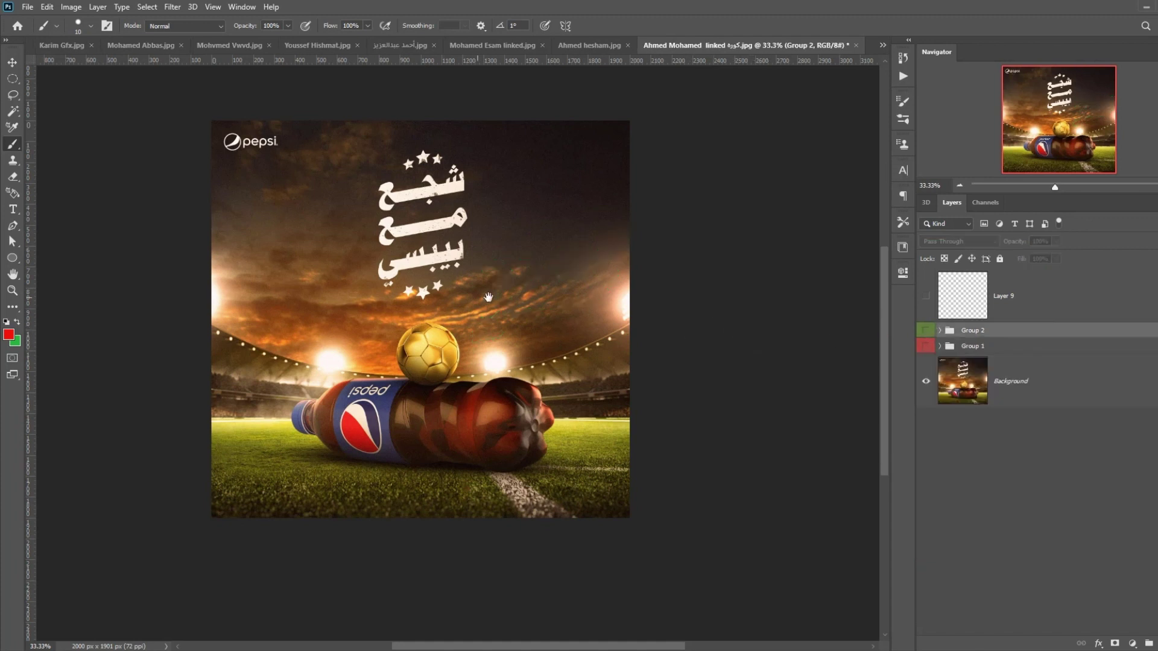
left_click_drag(553, 304, 535, 365)
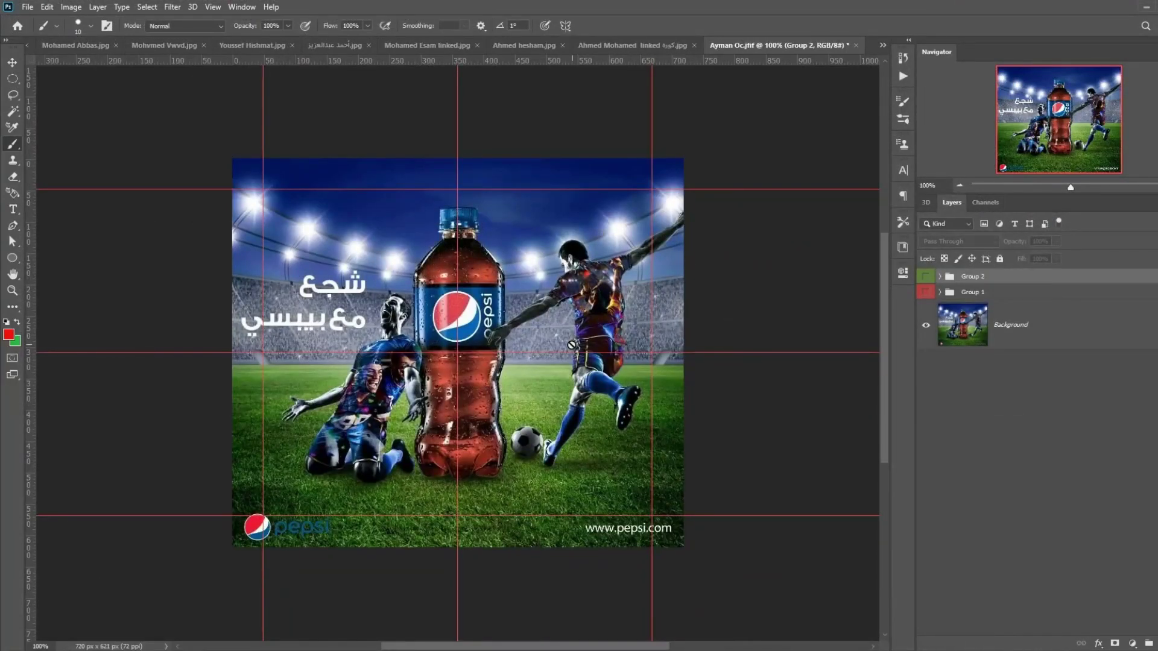
Step: In the poster with two players beside the bottle, hide the guides and show Group 1 with only the Layer 4 design size note
key("ctrl+;")
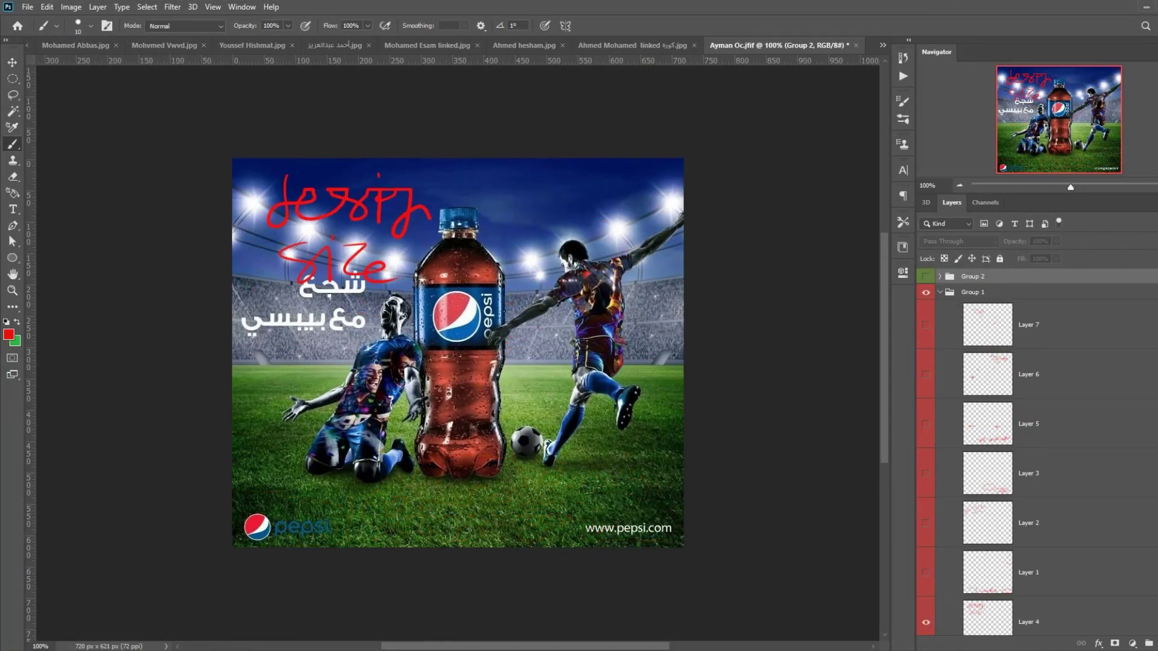
scroll(963, 573, "down", 2)
left_click_drag(421, 398, 457, 410)
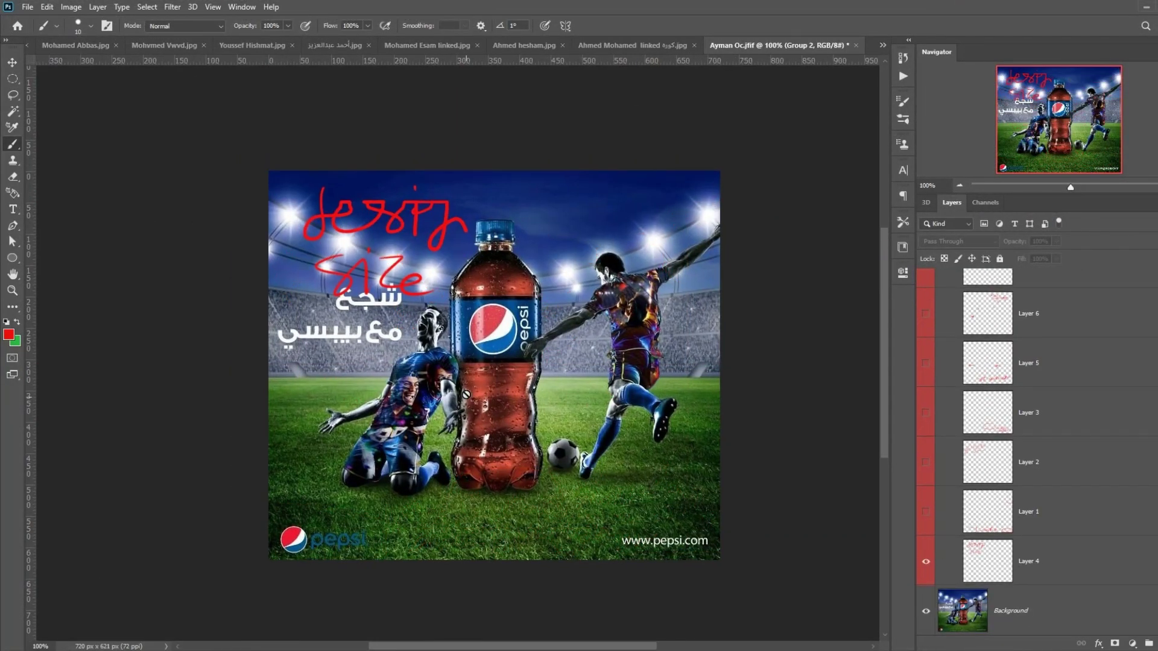
Step: Check the poster's image size and resolution without changing them, and select Layer 4
key("ctrl+alt+i")
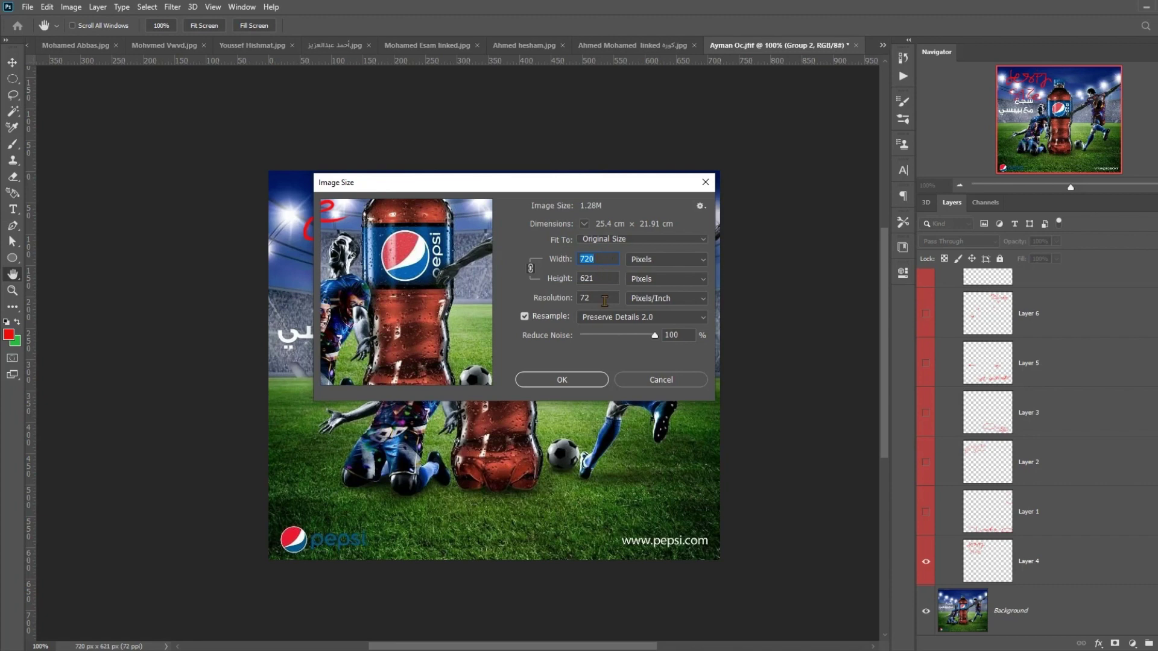
left_click(645, 383)
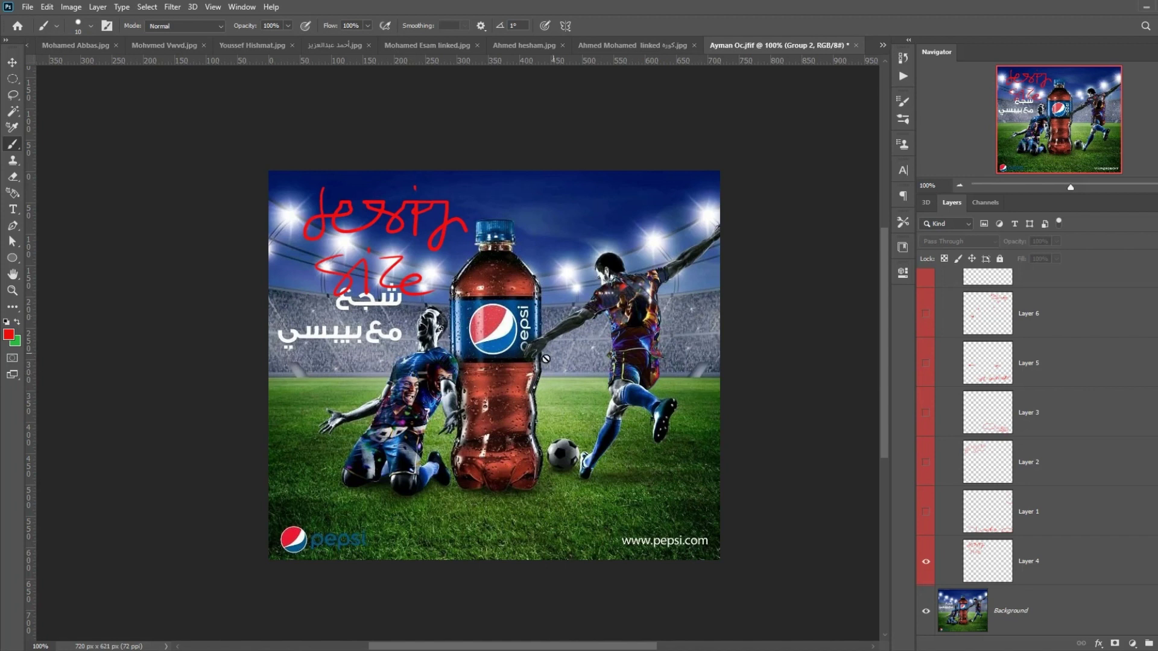
left_click(975, 553)
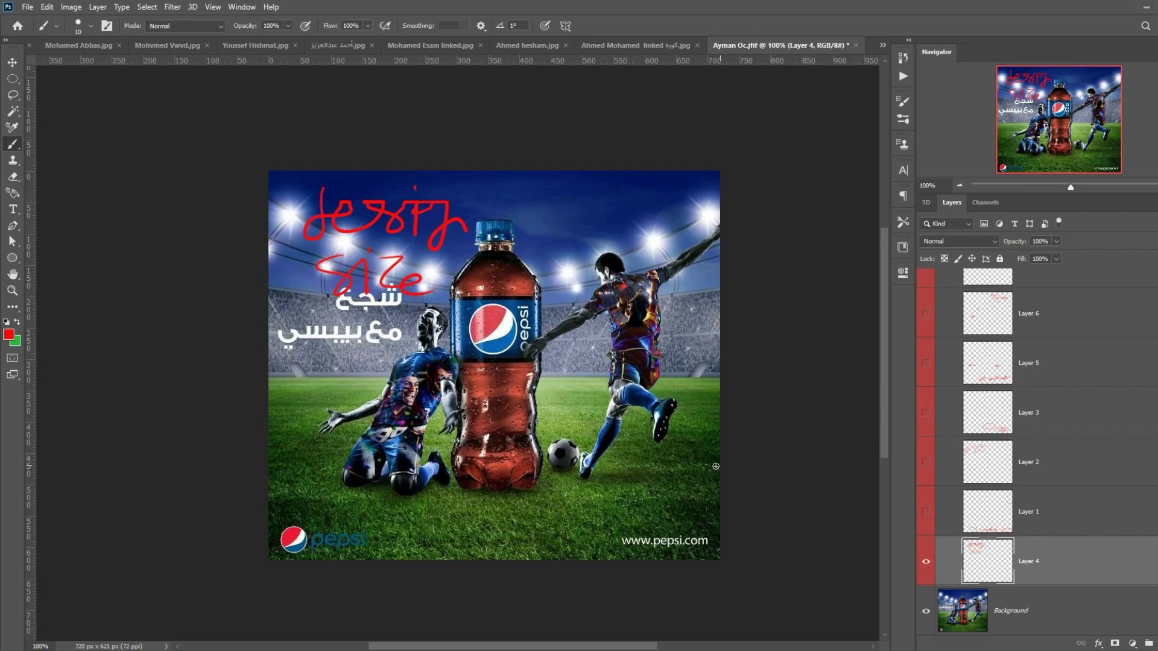
Step: Hide Layer 4, show and select Layer 1, and brush a red mark over the kicking player's hand at the poster edge
left_click(925, 562)
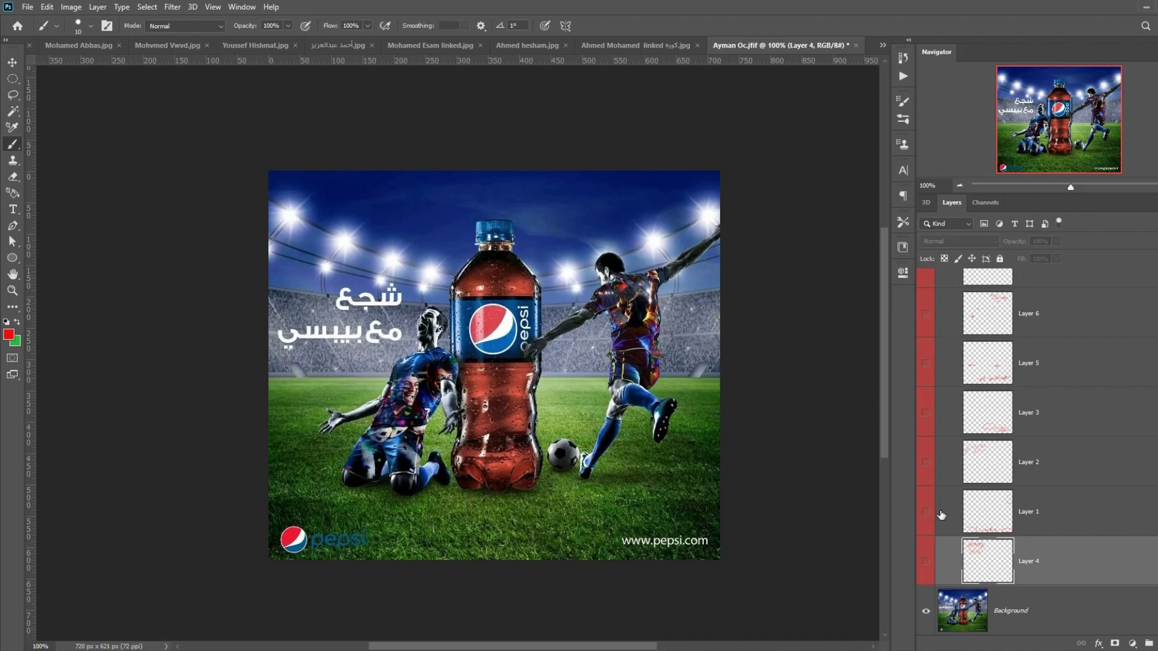
left_click(924, 519)
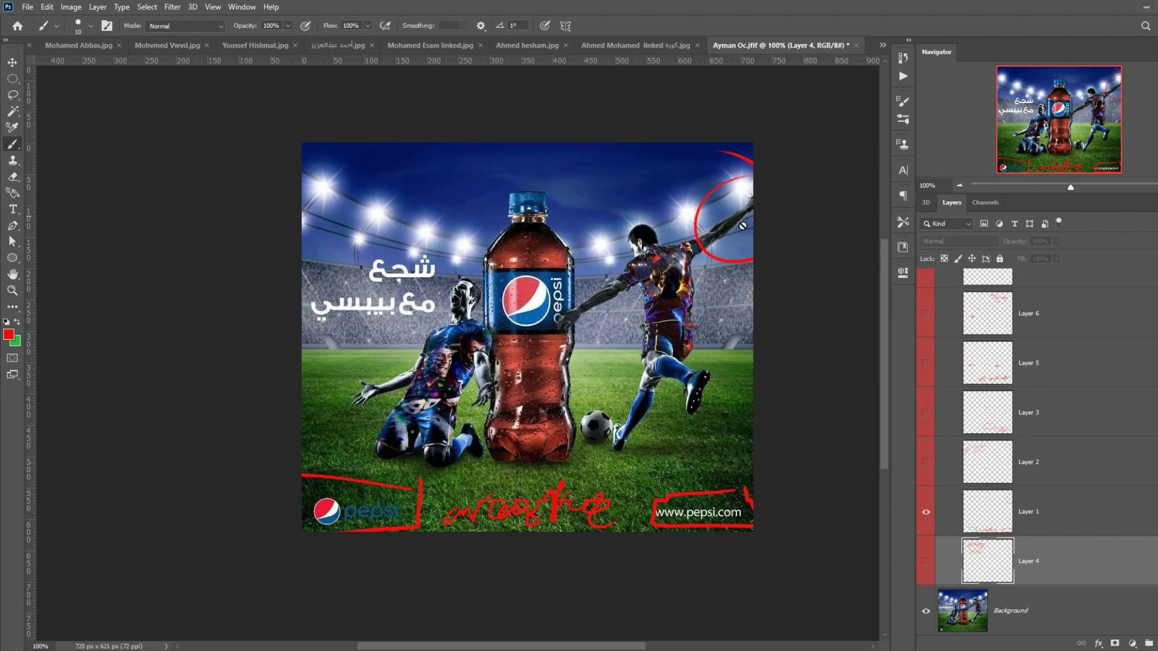
left_click(988, 512)
mouse_move(746, 200)
left_mouse_down()
mouse_move(758, 212)
mouse_move(755, 203)
mouse_move(750, 220)
left_mouse_up()
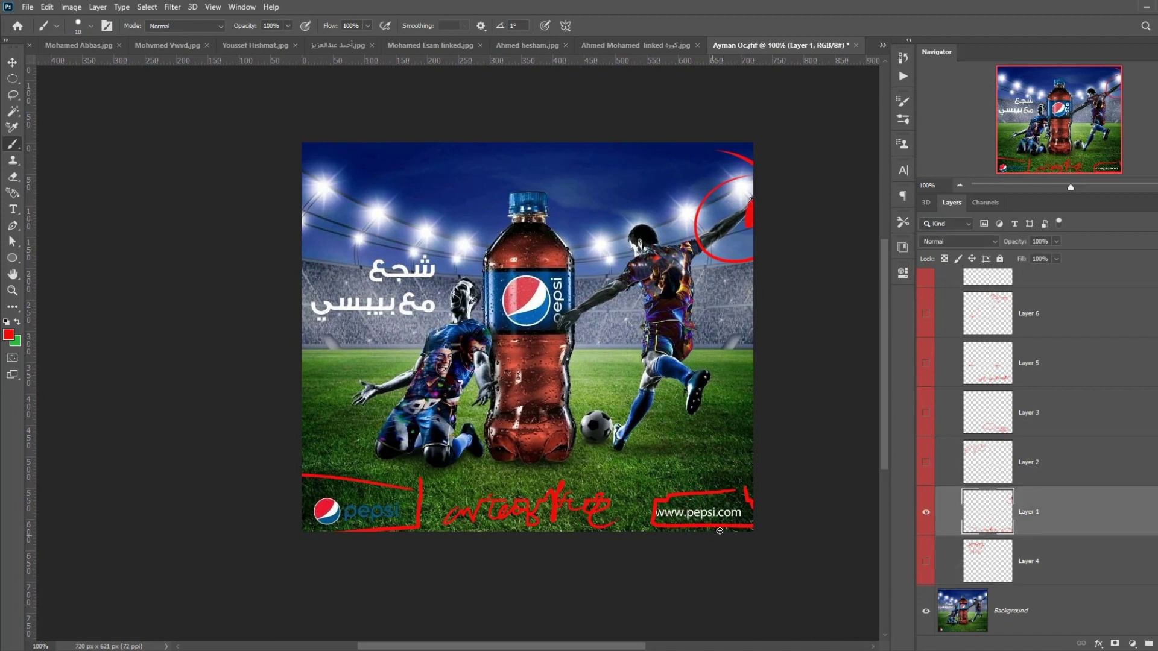
Step: Show the guides and brush red outlines around the Pepsi logo and the website address
key("ctrl+semicolon")
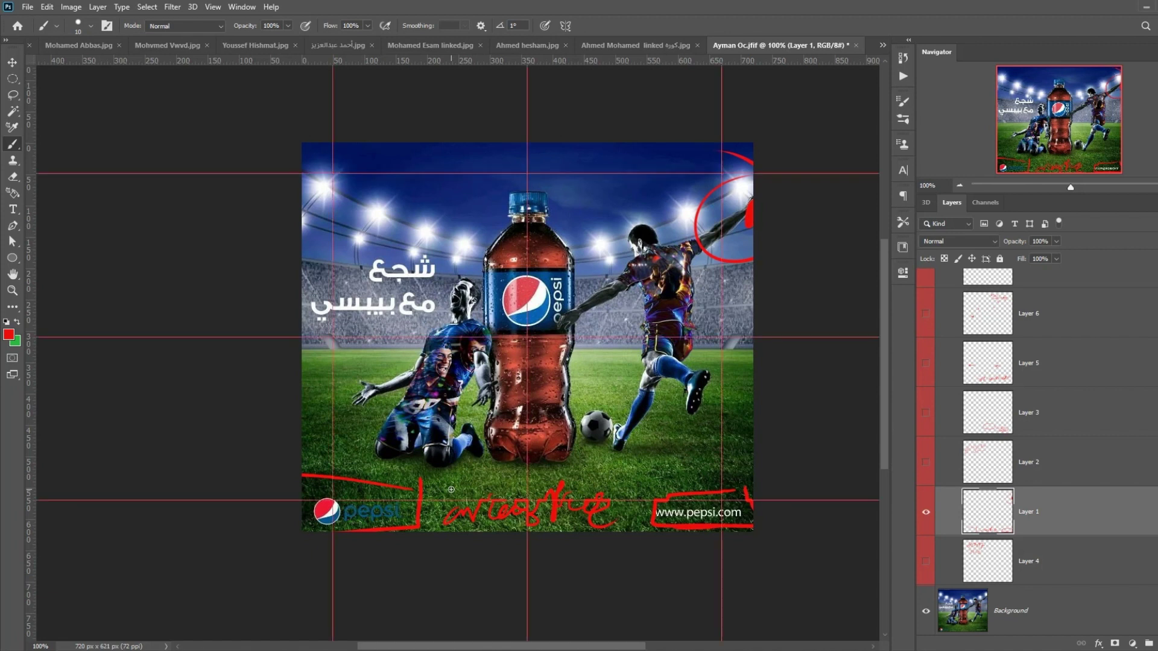
left_click_drag(379, 490, 302, 483)
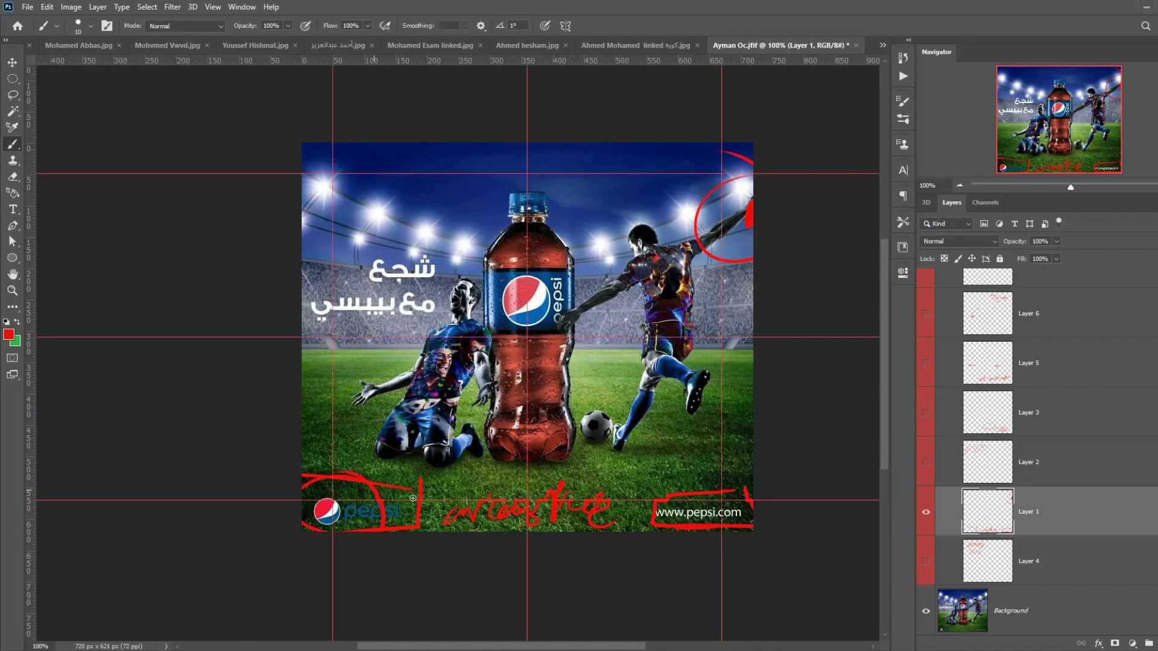
left_click_drag(738, 486, 660, 523)
Step: Hide Layer 1 and the guides, show and select Layer 2 with the red Arabic note above the slogan, and undo a trial brush stroke
left_click(926, 512)
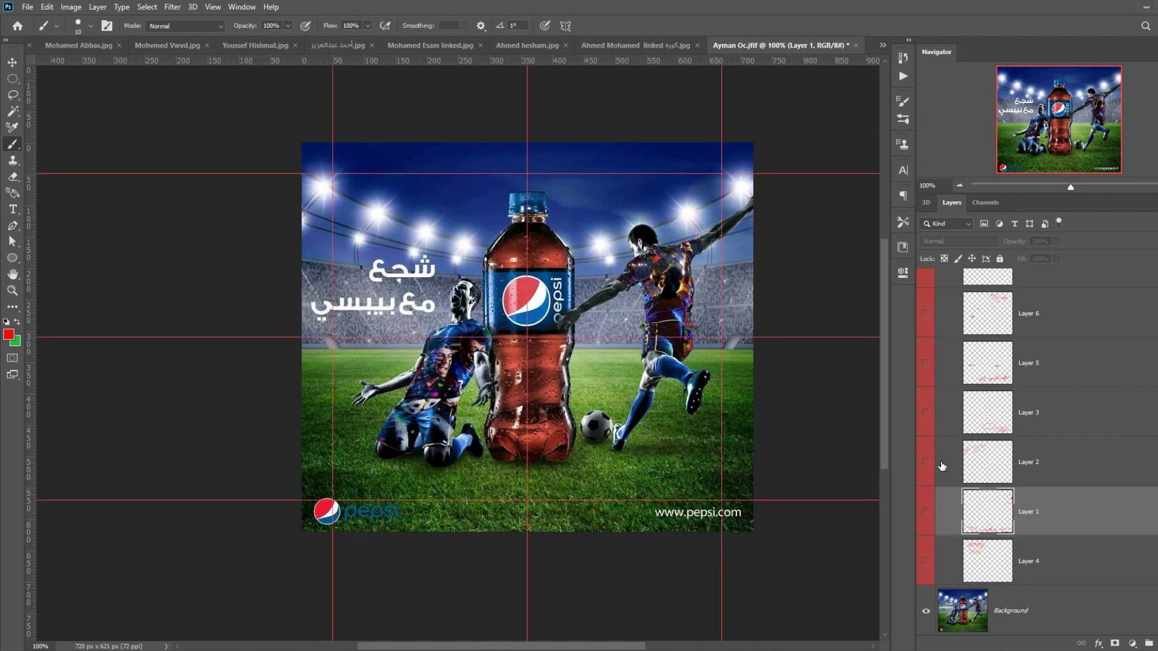
left_click(925, 462)
key("ctrl+semicolon")
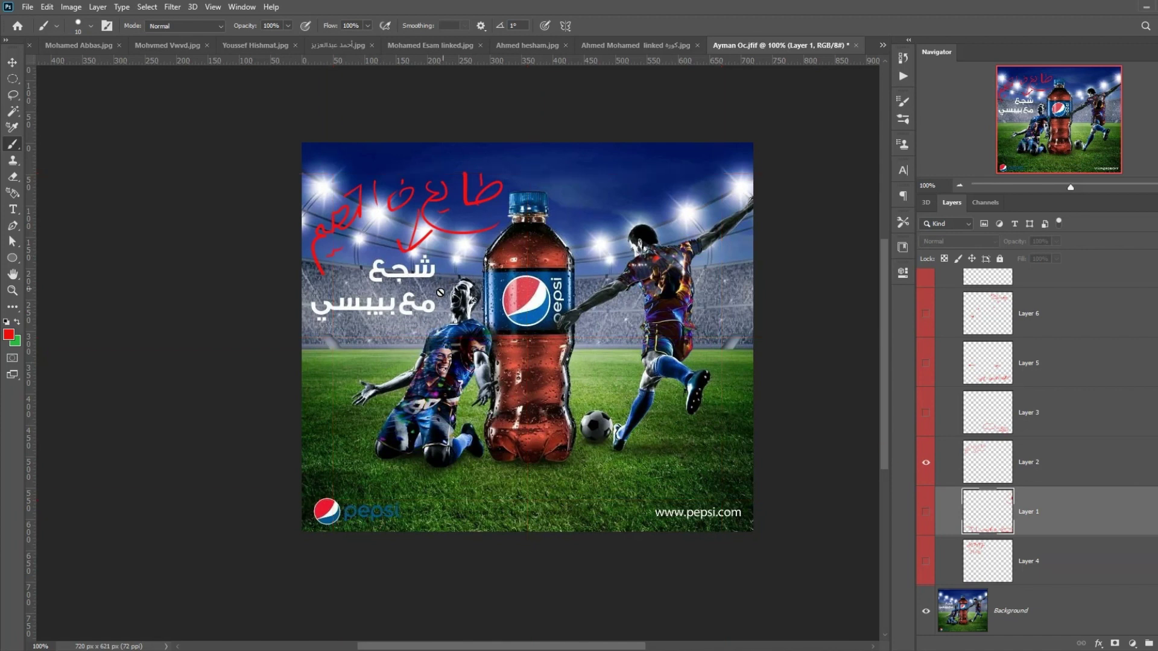
left_click(990, 467)
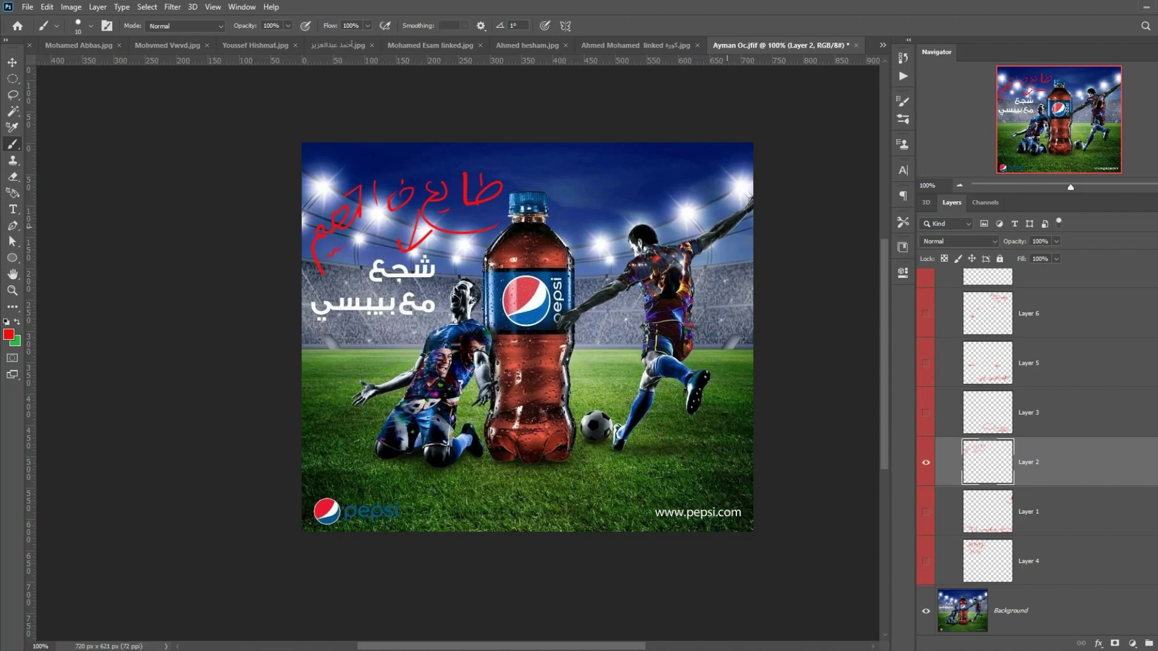
mouse_move(504, 159)
left_mouse_down()
mouse_move(521, 159)
mouse_move(478, 155)
left_mouse_up()
key("ctrl+z")
Step: Hide Layer 2, show Layer 3 with the ambient shadow note, and examine the circled base of the bottle at 300%
left_click(926, 462)
left_click(926, 412)
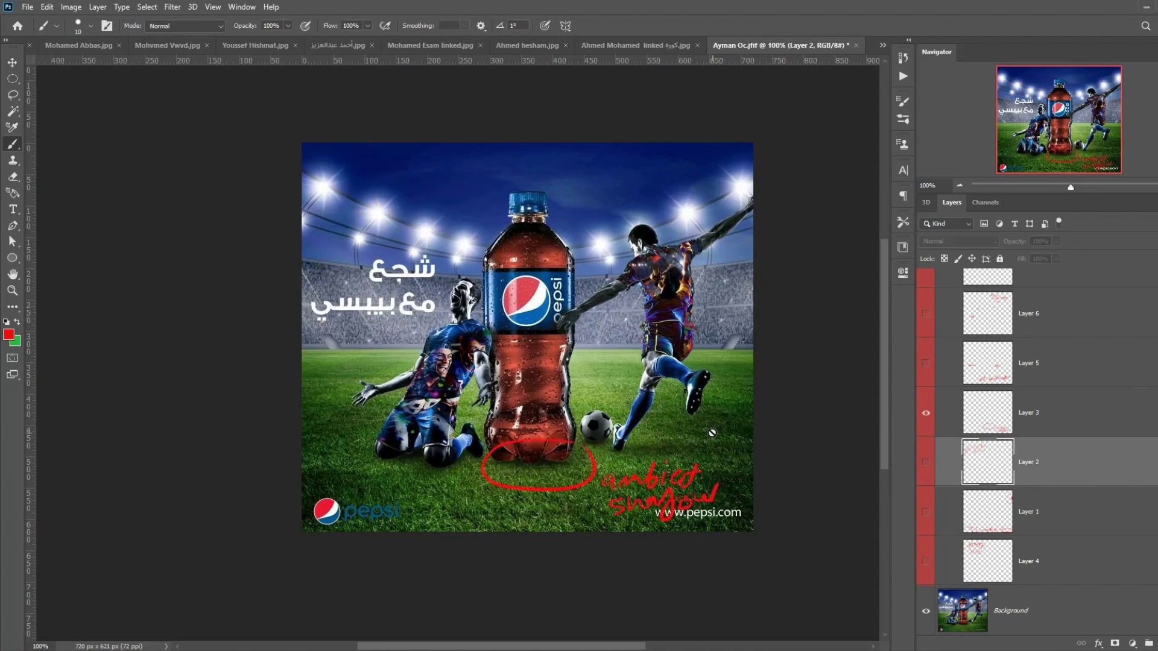
key("ctrl+plus")
key("ctrl+plus")
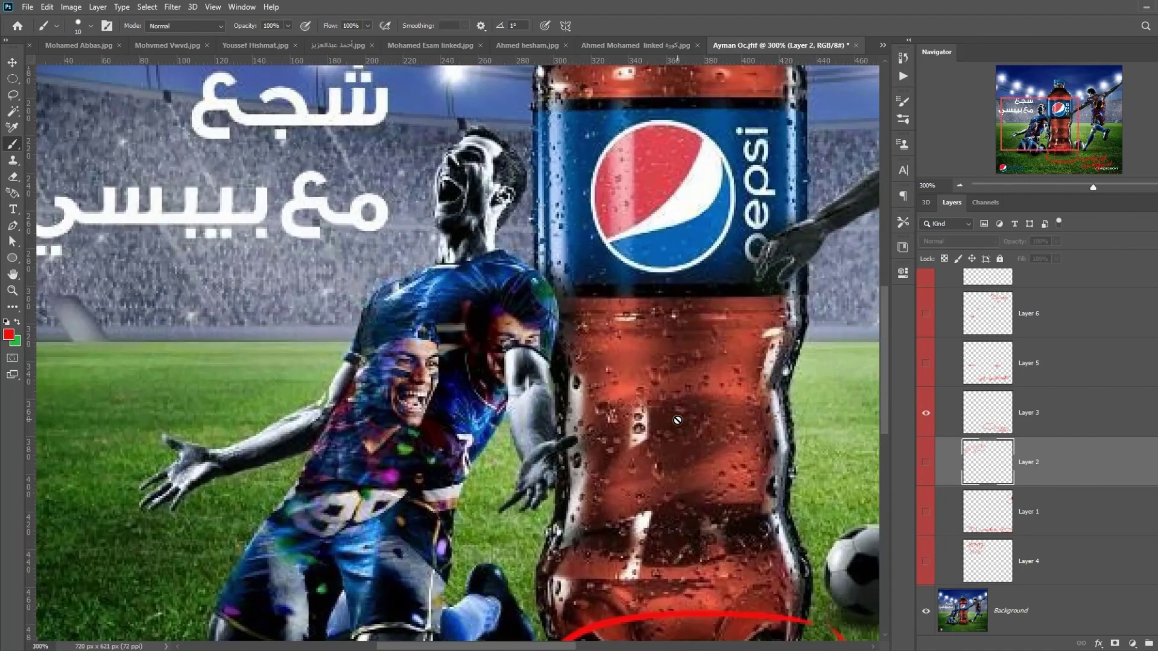
left_click_drag(547, 577, 452, 298)
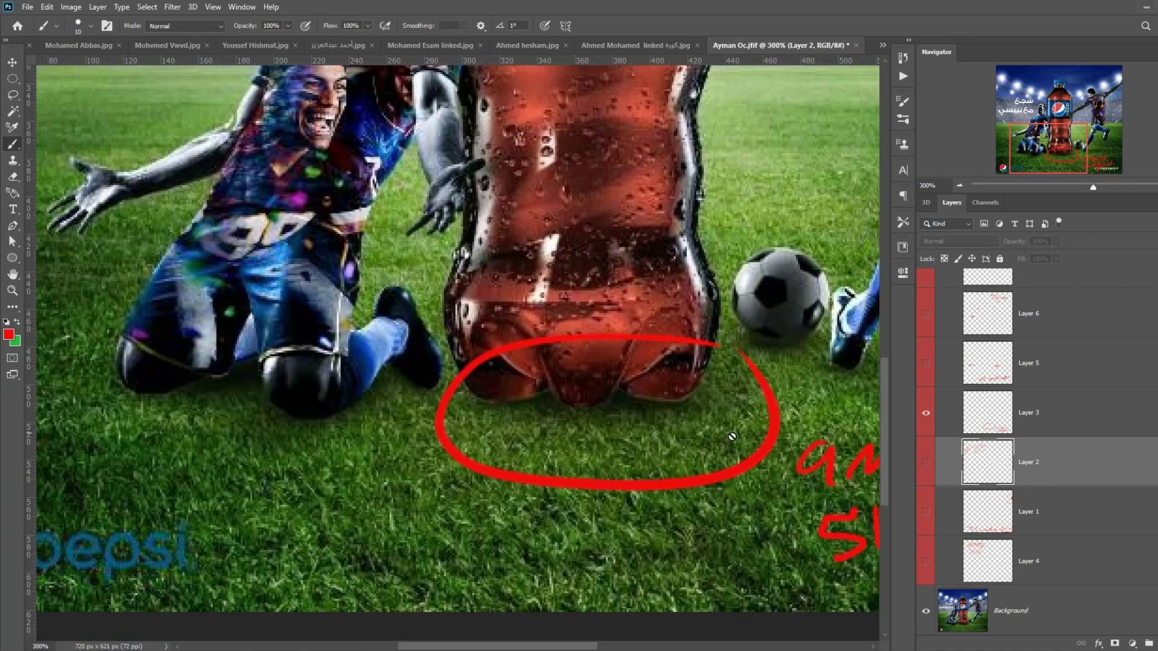
Step: Hide Layer 3, show and select Layer 5 with the "not continuation" note, and view the whole poster at 100%
left_click(960, 186)
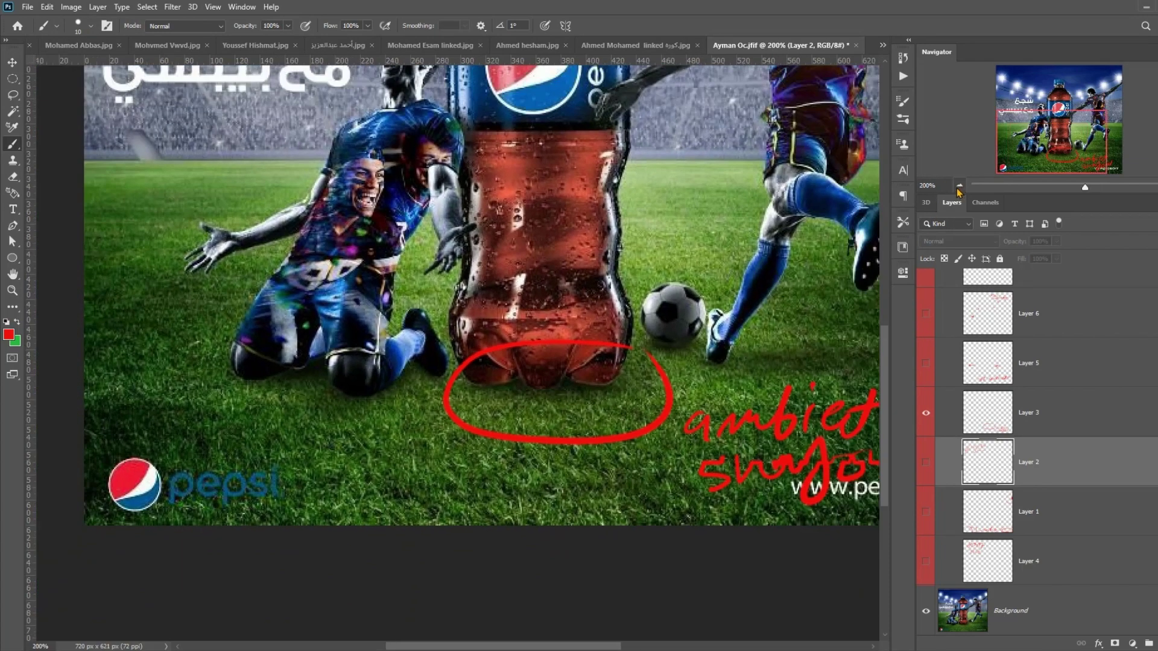
left_click(960, 185)
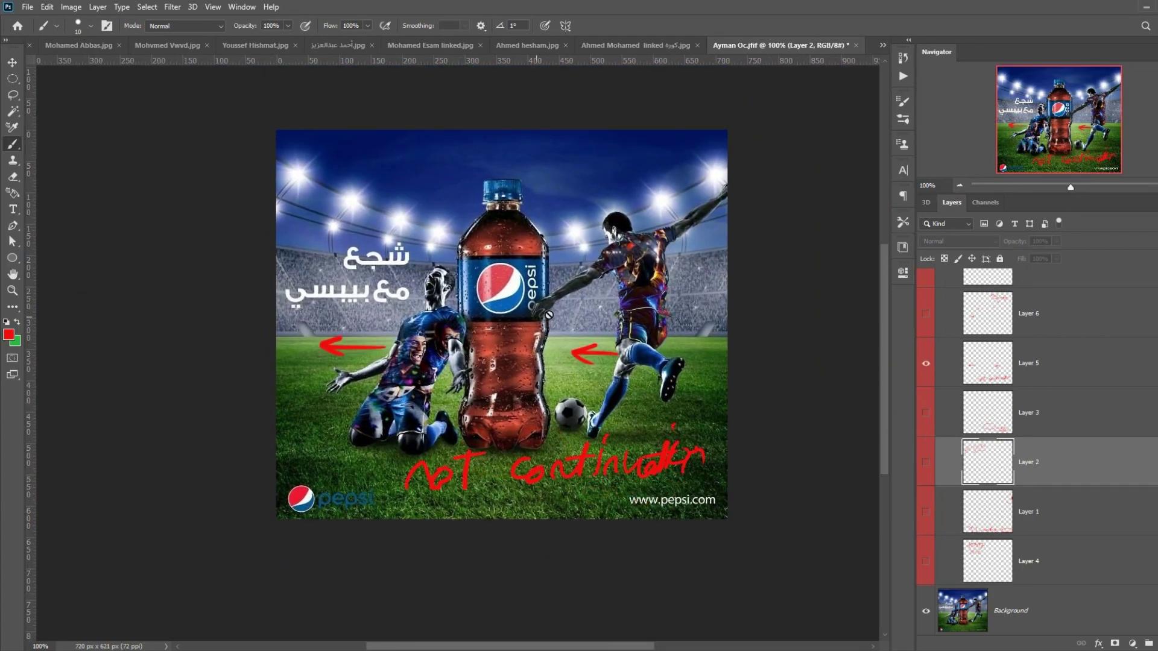
left_click(993, 370)
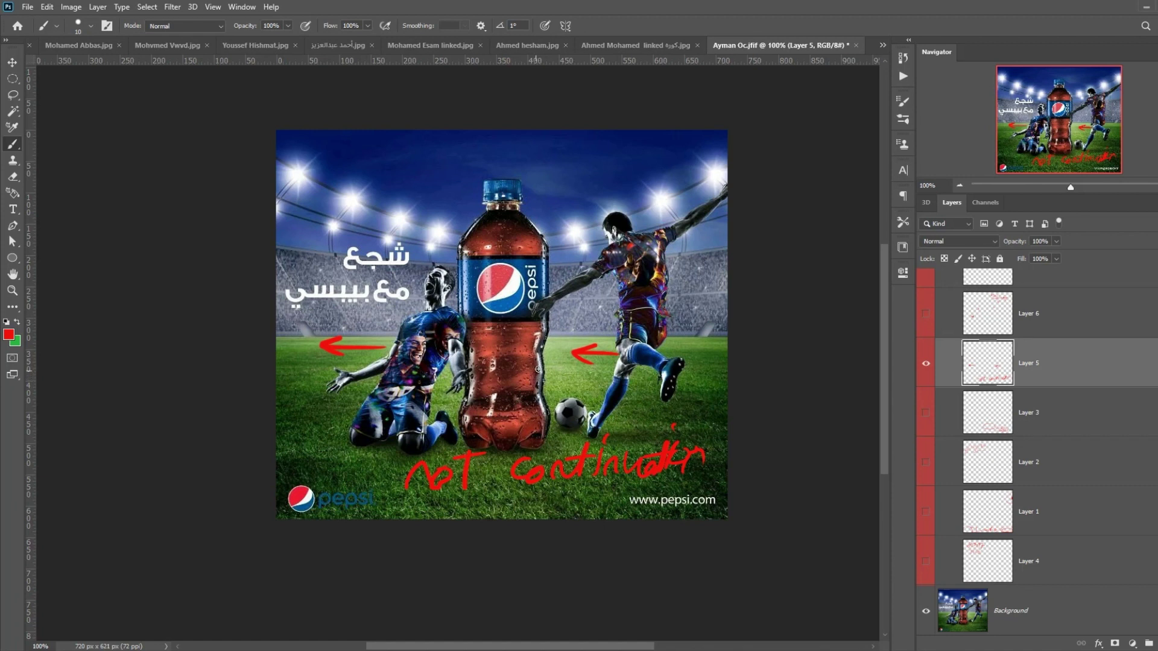
Step: Brush red marks around the kicking player, an arrow along his forearm to the bottle, and a circle around the kneeling player's direction arrow
mouse_move(659, 201)
left_mouse_down()
mouse_move(590, 312)
mouse_move(697, 325)
left_mouse_up()
mouse_move(600, 296)
left_mouse_down()
mouse_move(548, 308)
mouse_move(576, 304)
left_mouse_up()
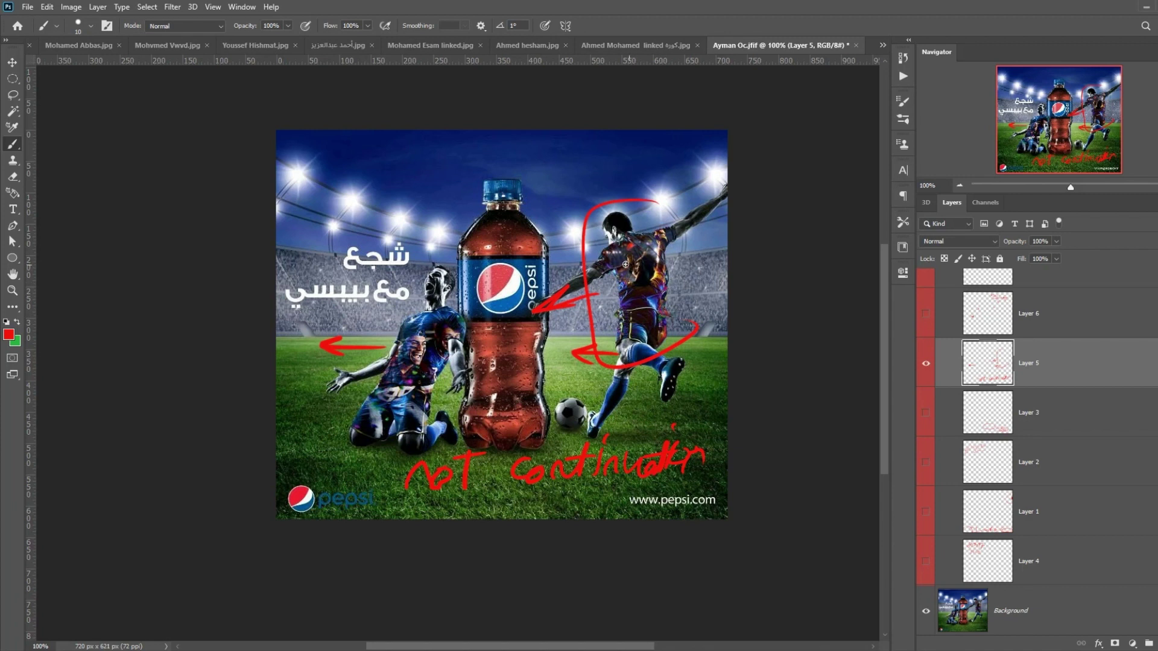
left_click_drag(570, 316, 520, 321)
left_click_drag(286, 330, 323, 377)
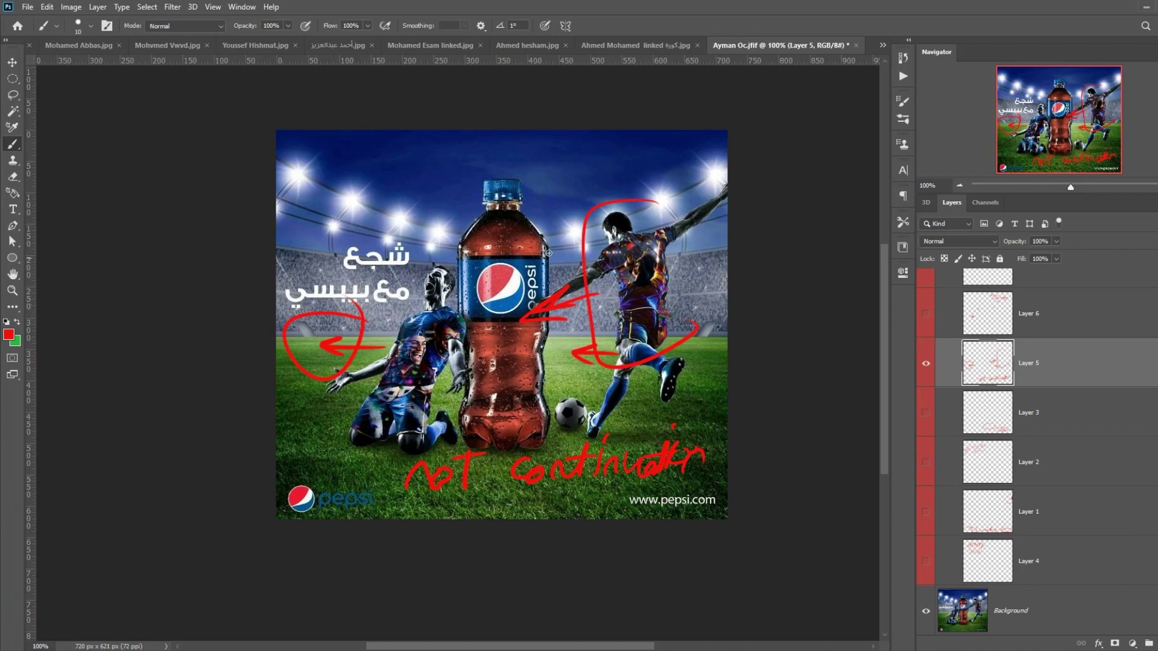
Step: Try red brush arrows from the stadium lights toward the bottle and the kicking player, and undo them
left_click_drag(597, 168, 546, 195)
left_click_drag(417, 176, 456, 207)
mouse_move(281, 170)
left_mouse_down()
mouse_move(424, 224)
mouse_move(412, 235)
left_mouse_up()
left_click_drag(701, 180, 541, 238)
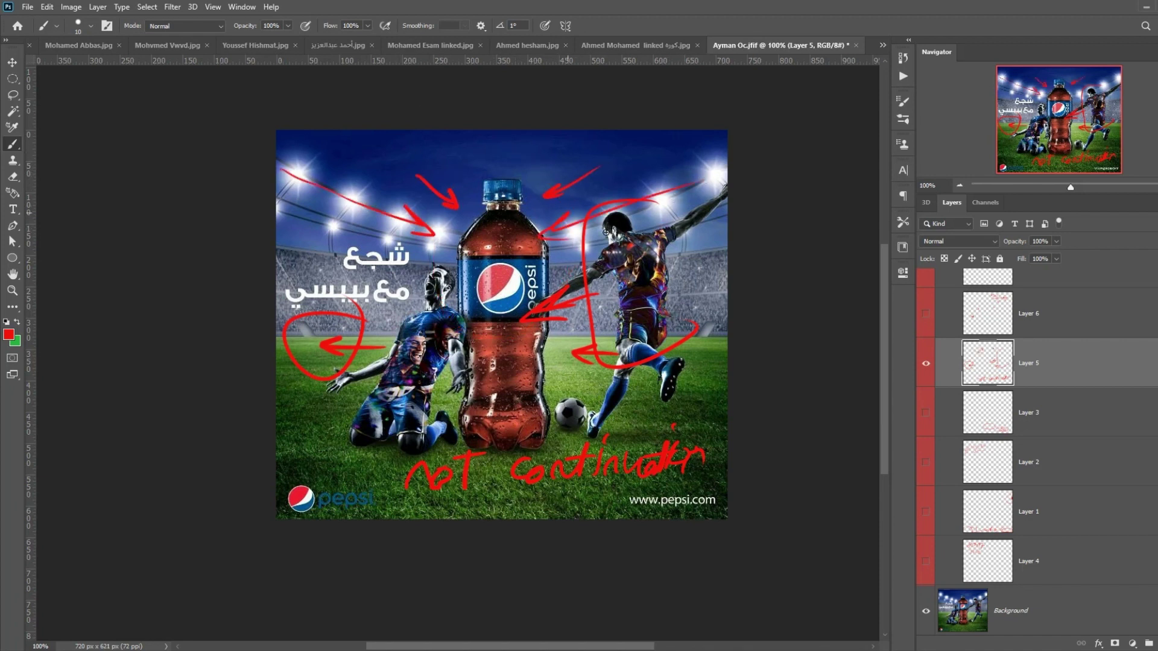
left_click_drag(345, 199, 465, 275)
mouse_move(432, 234)
left_mouse_down()
mouse_move(465, 274)
mouse_move(474, 254)
left_mouse_up()
left_click_drag(700, 201, 641, 242)
left_click_drag(658, 218, 621, 230)
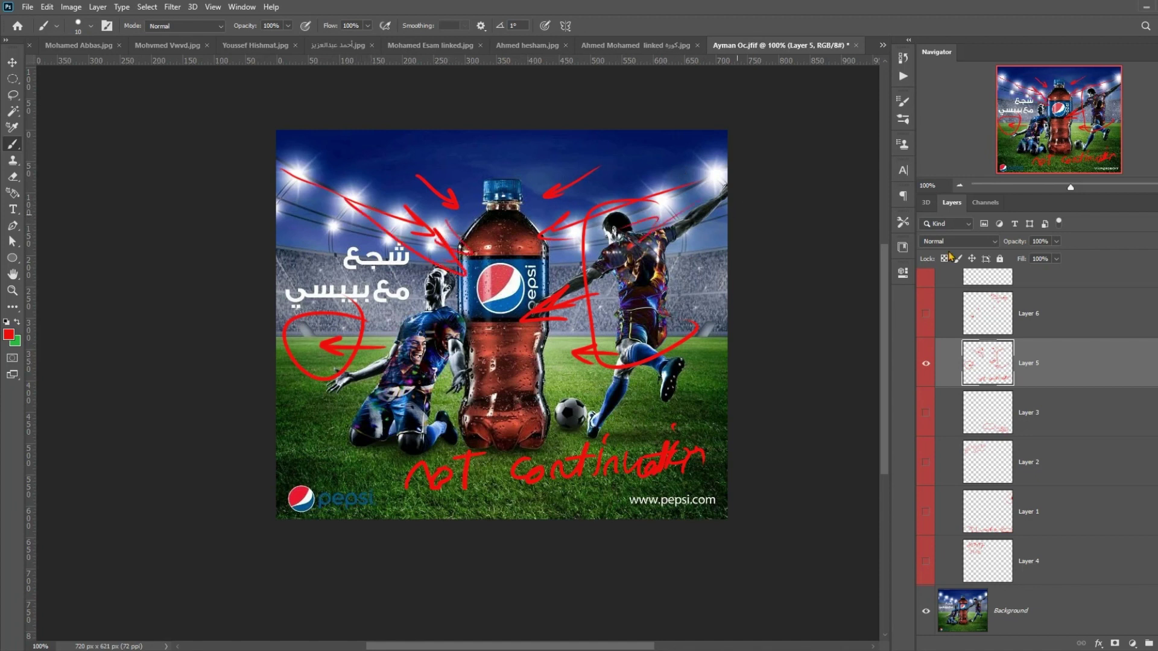
key("ctrl+z")
key("ctrl+z")
key("ctrl+z")
key("ctrl+z")
key("ctrl+z")
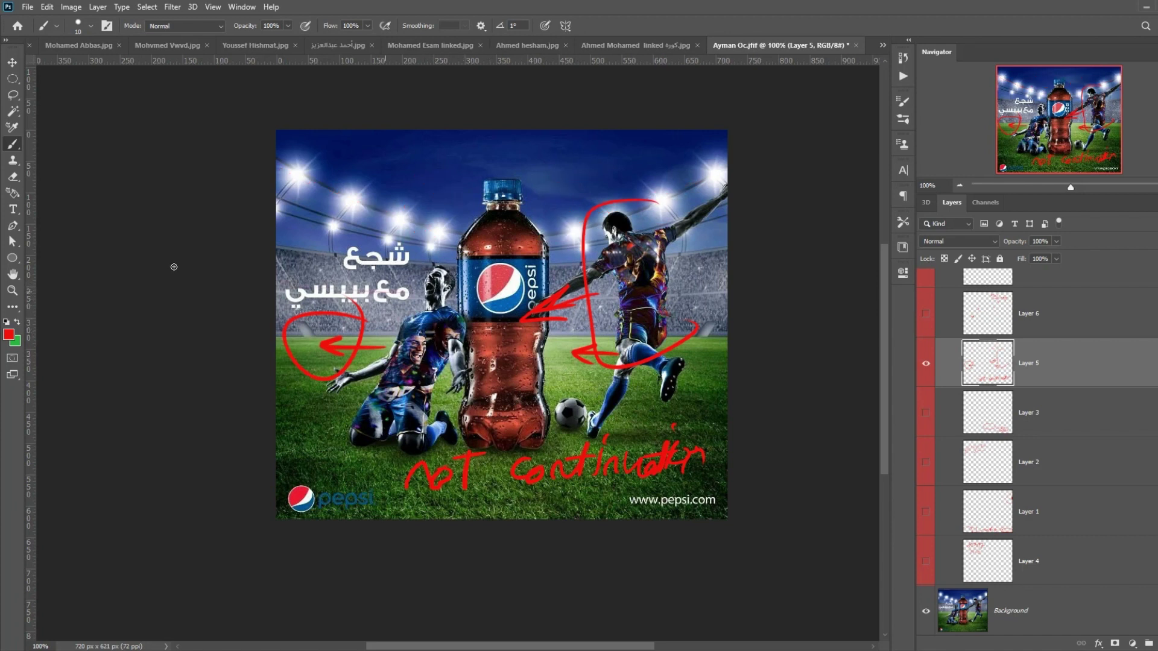
Step: Hide Layer 5, show and select Layer 6 with the low saturation note, and examine the players' skin at 300%
left_click_drag(409, 298, 276, 281)
left_click(926, 363)
left_click(926, 313)
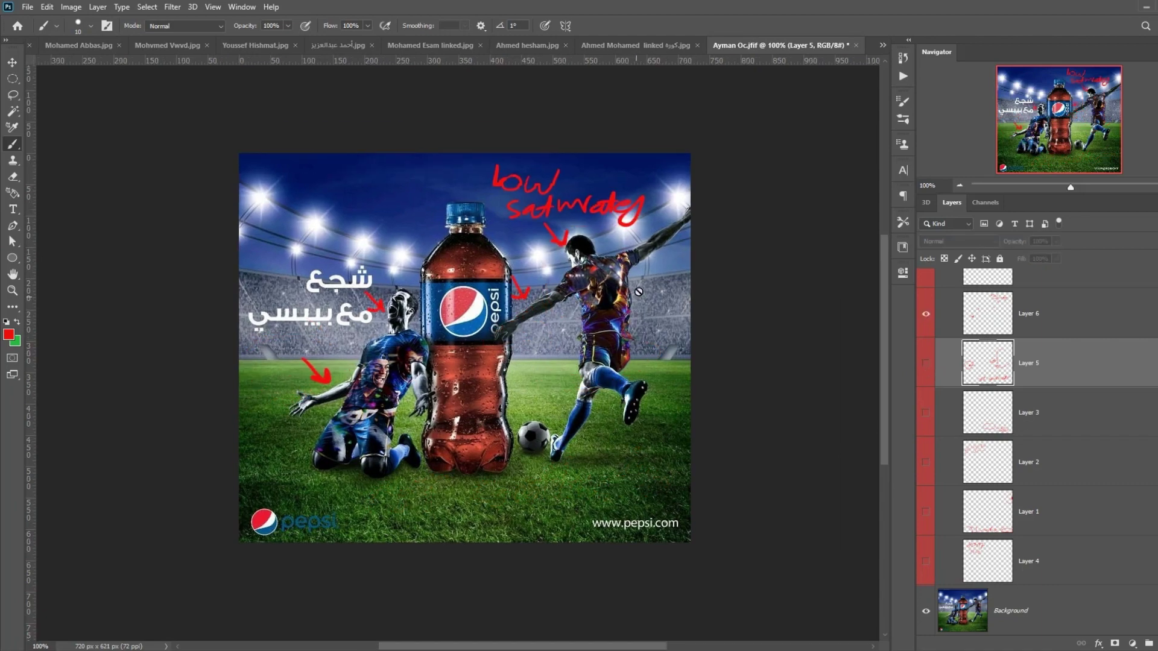
key("ctrl+plus")
key("ctrl+plus")
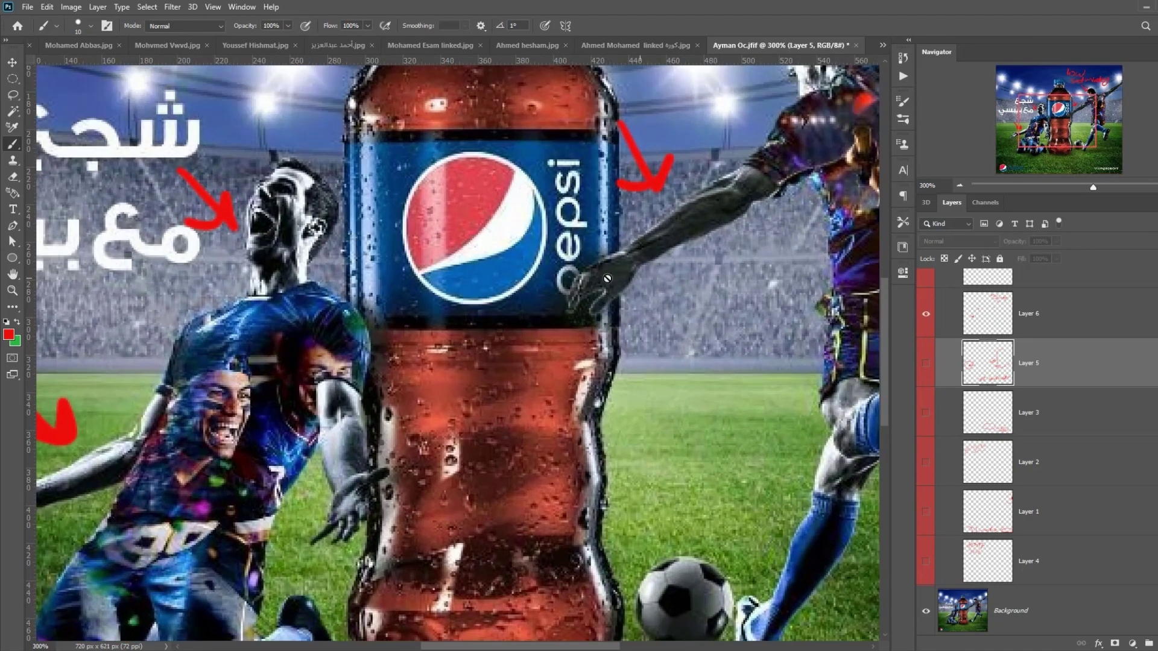
left_click_drag(302, 483, 38, 614)
key("ctrl+minus")
key("ctrl+minus")
key("ctrl+minus")
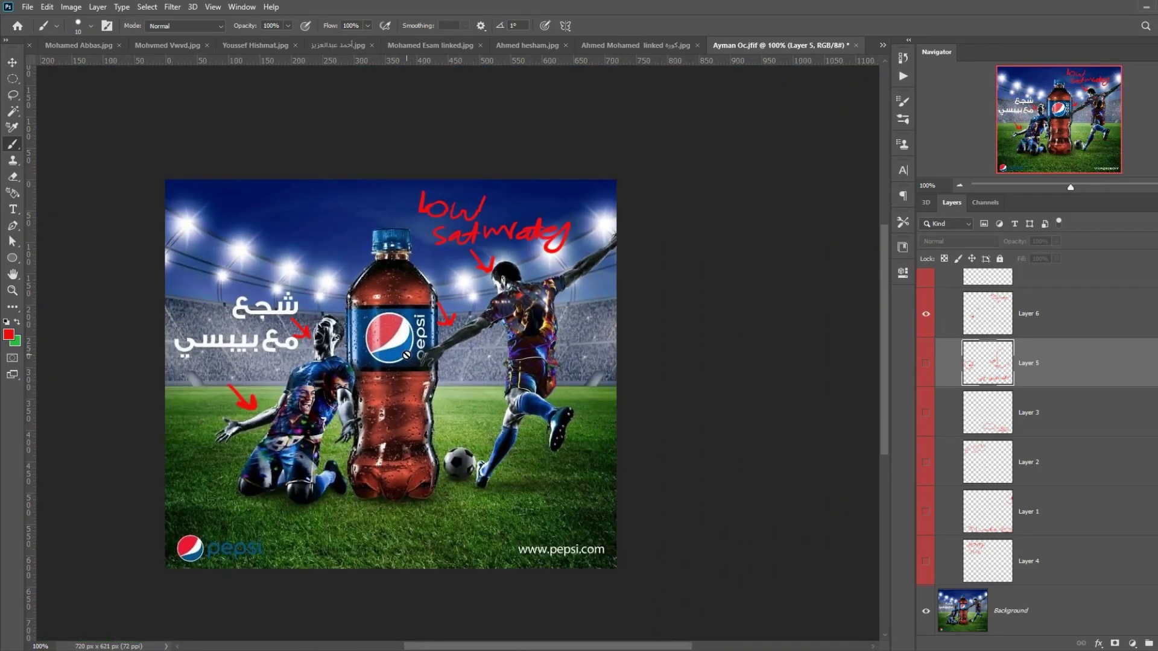
left_click_drag(446, 350, 495, 319)
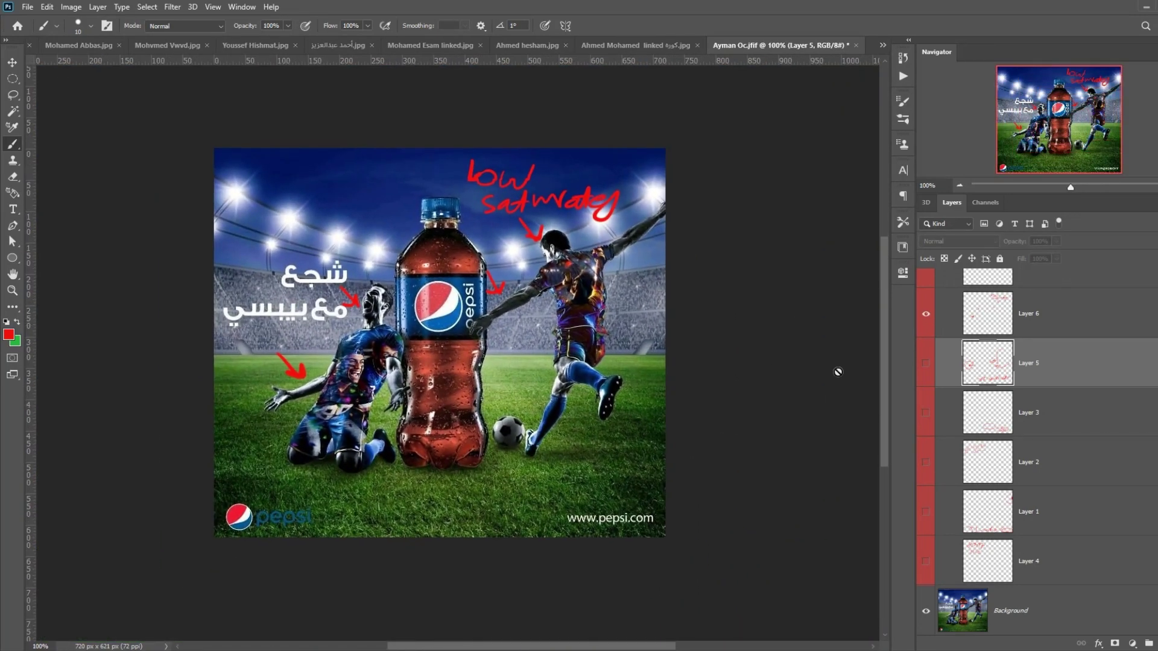
left_click(988, 321)
Step: Replace Layer 6 with Layer 7 and its "rim light" note, select it, and compare the poster with the note hidden and shown
scroll(1155, 417, "up", 2)
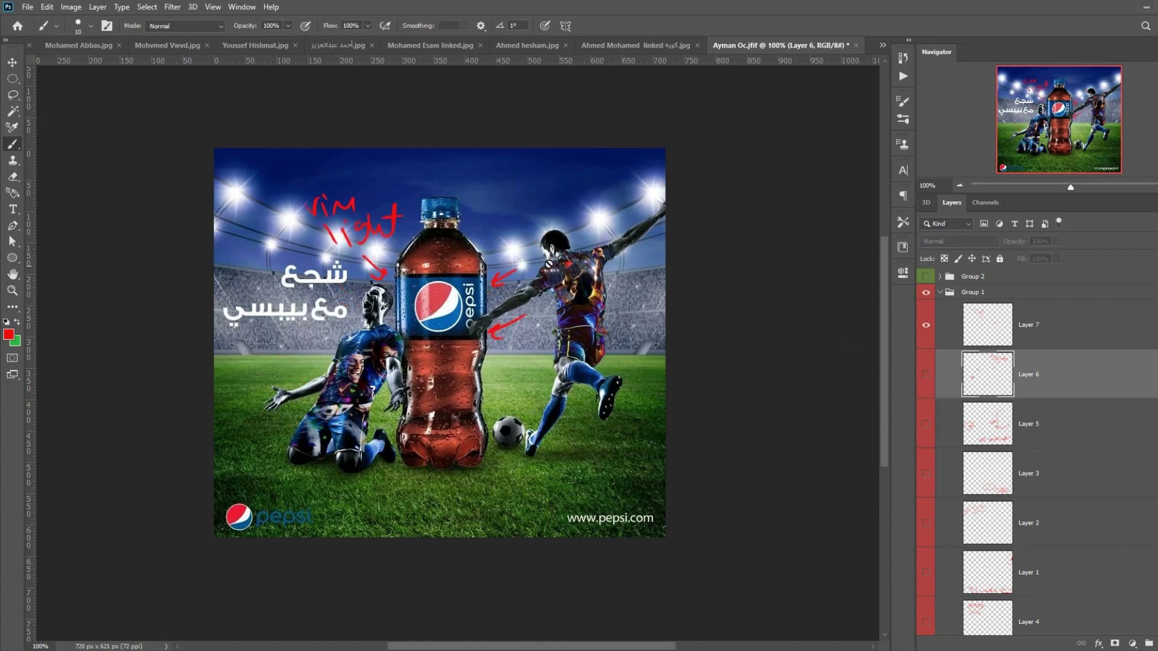
left_click(971, 338)
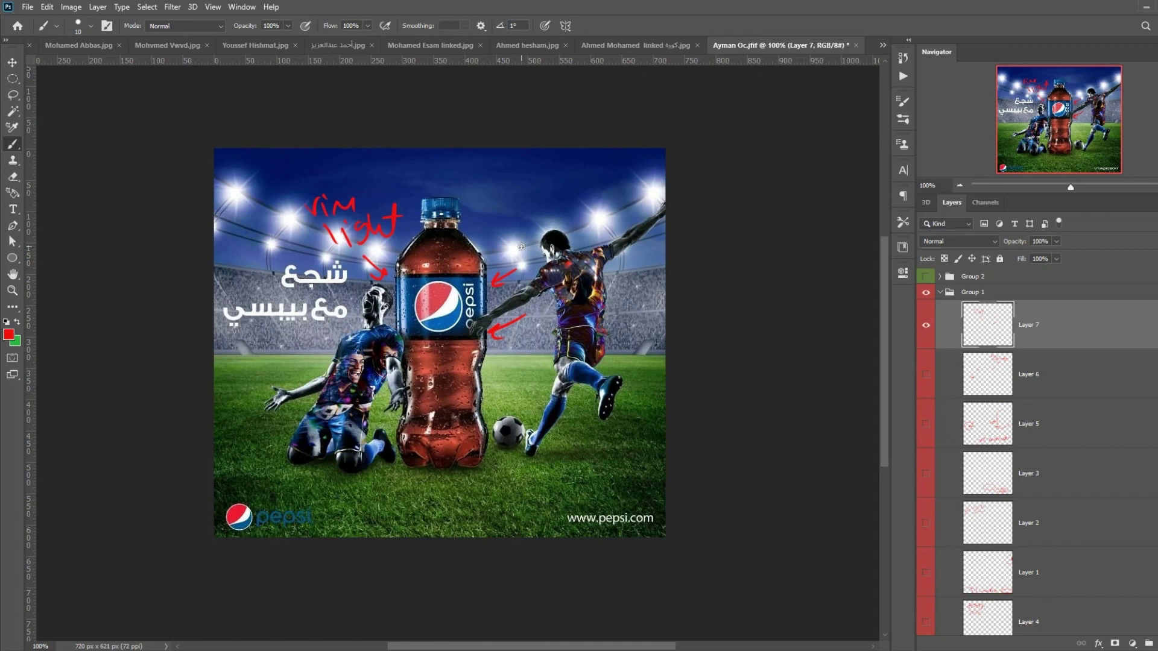
key("ctrl+comma")
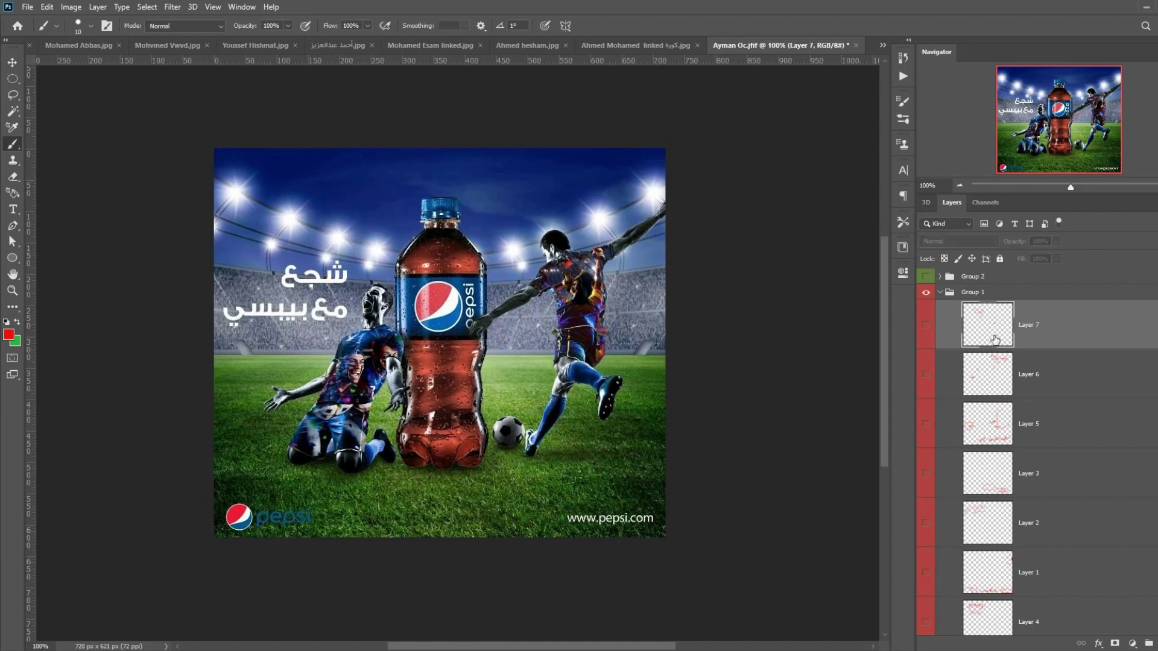
left_click(925, 326)
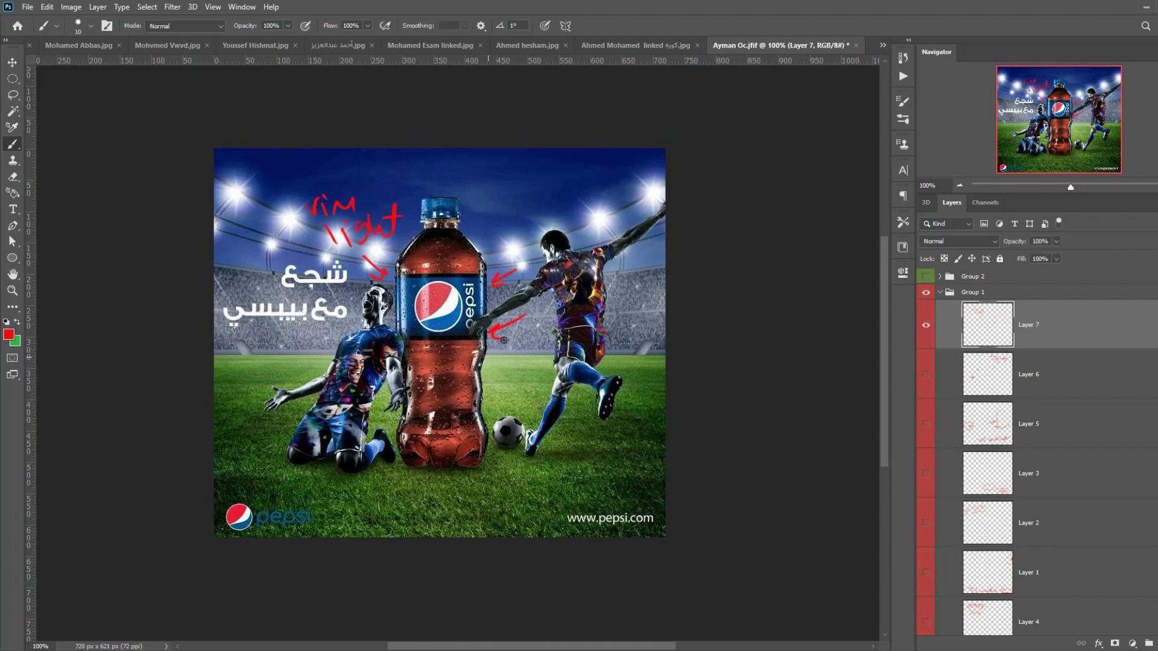
Step: Try red brush outlines over the highlights on the lower half of the bottle, and undo them
mouse_move(482, 347)
left_mouse_down()
mouse_move(469, 410)
mouse_move(476, 460)
mouse_move(501, 450)
mouse_move(496, 330)
left_mouse_up()
mouse_move(445, 360)
left_mouse_down()
mouse_move(410, 388)
mouse_move(453, 373)
left_mouse_up()
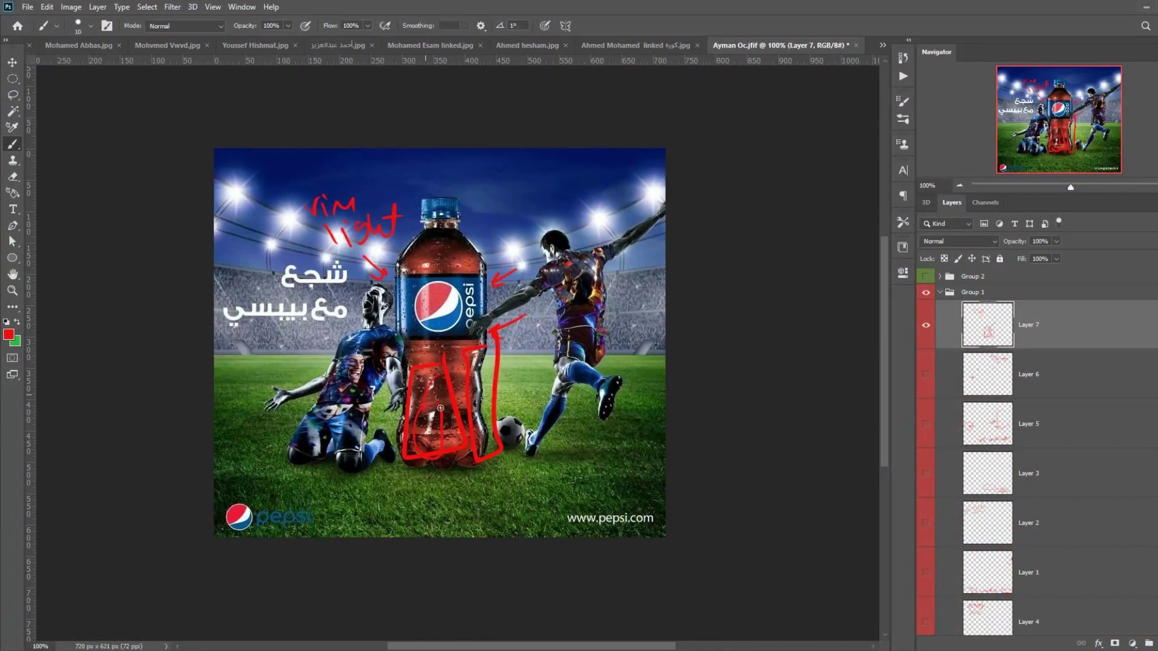
left_click_drag(440, 408, 450, 383)
mouse_move(473, 357)
left_mouse_down()
mouse_move(476, 408)
mouse_move(481, 361)
left_mouse_up()
mouse_move(496, 412)
left_mouse_down()
mouse_move(481, 416)
mouse_move(507, 418)
left_mouse_up()
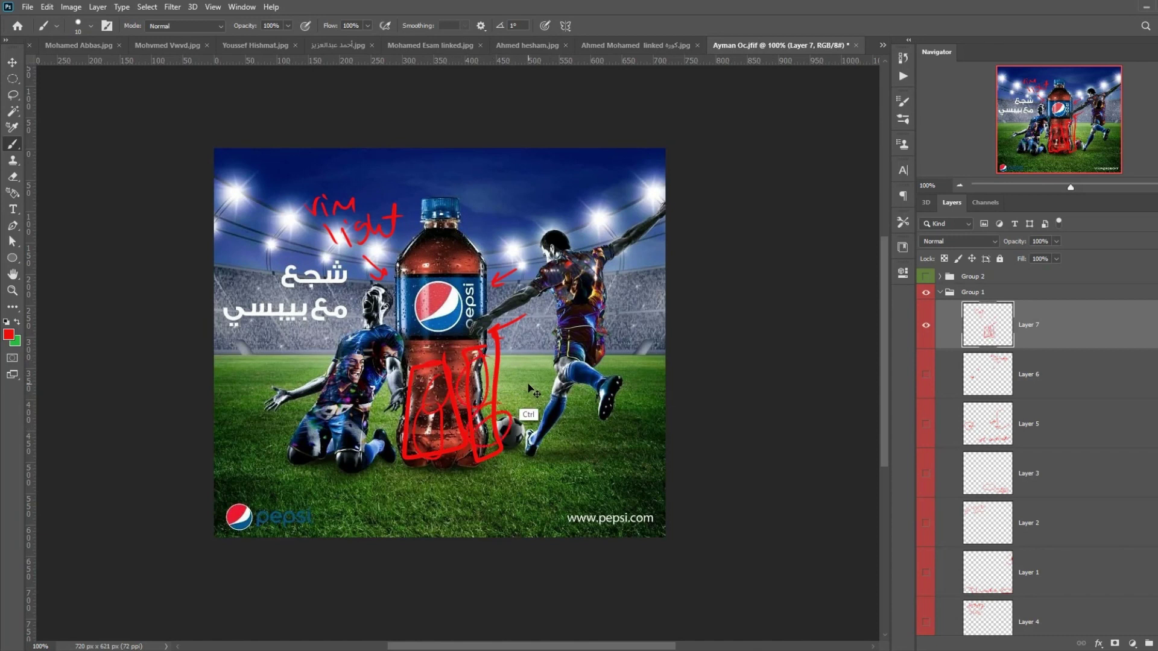
key("ctrl+z")
key("ctrl+z")
key("ctrl+z")
key("ctrl+z")
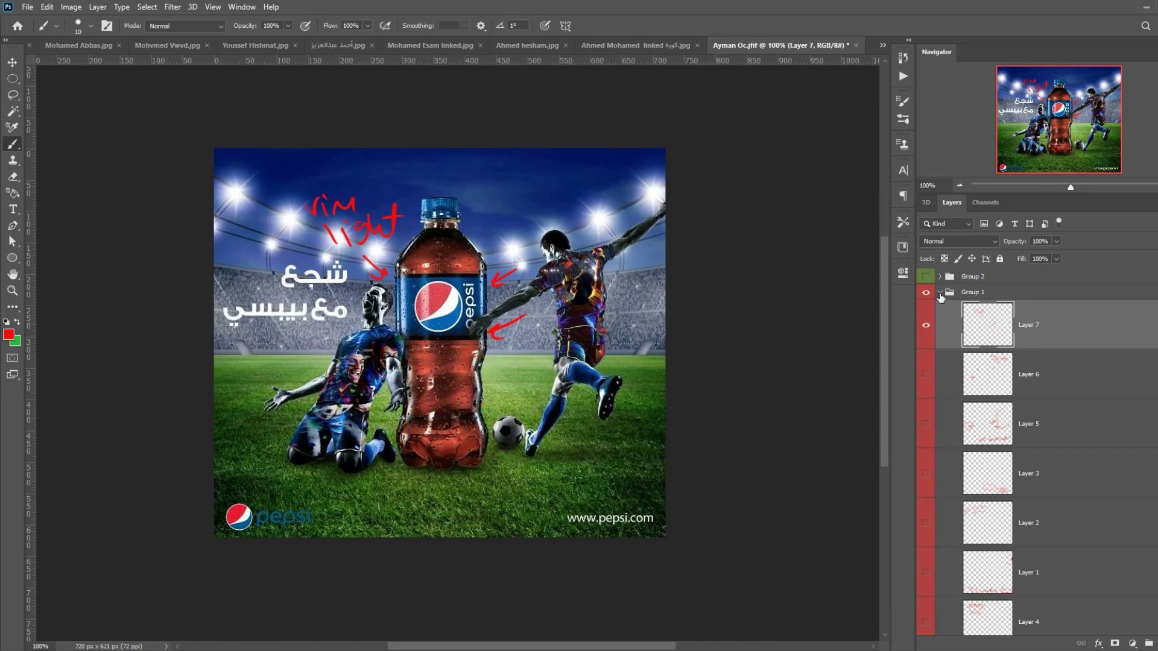
Step: Collapse and hide Group 1, expand Group 2, and show only Layer 8 with the green balance marks, selecting it
left_click(940, 292)
left_click(926, 292)
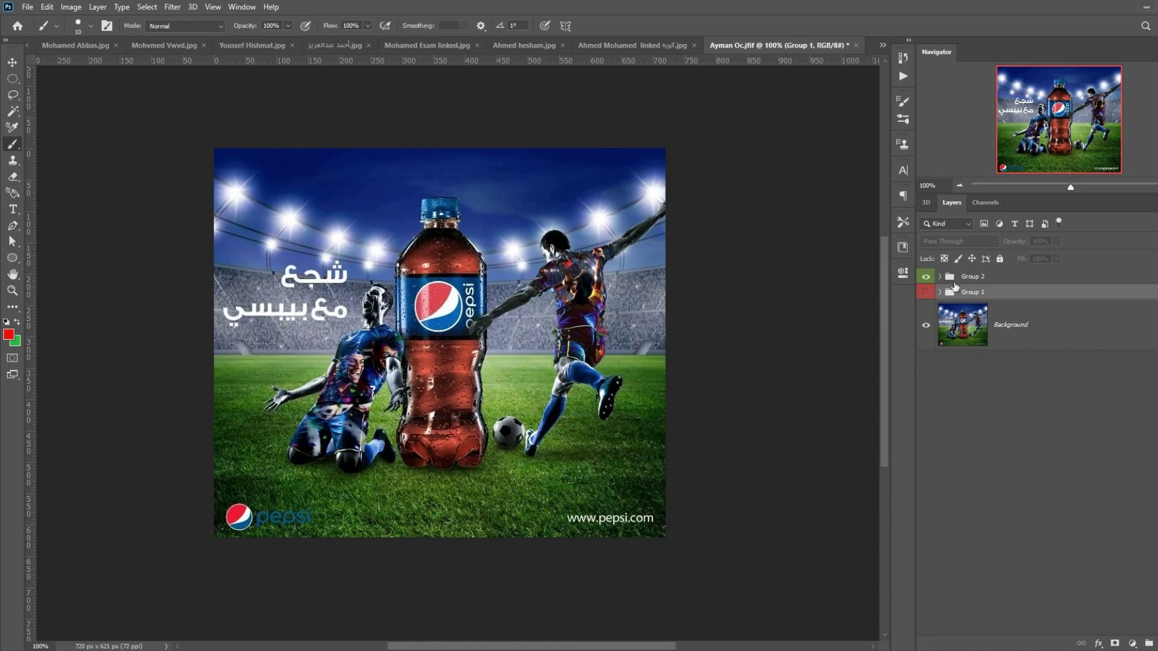
left_click(940, 277)
left_click(926, 309)
left_click(926, 358)
left_click_drag(486, 356, 530, 342)
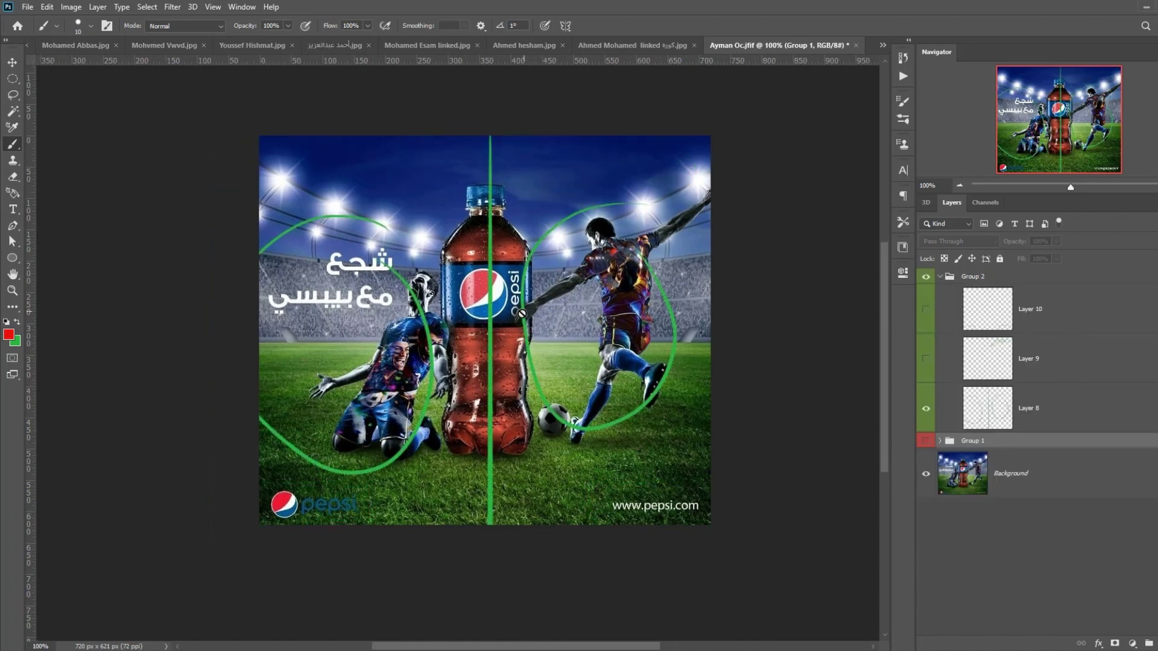
left_click(955, 418)
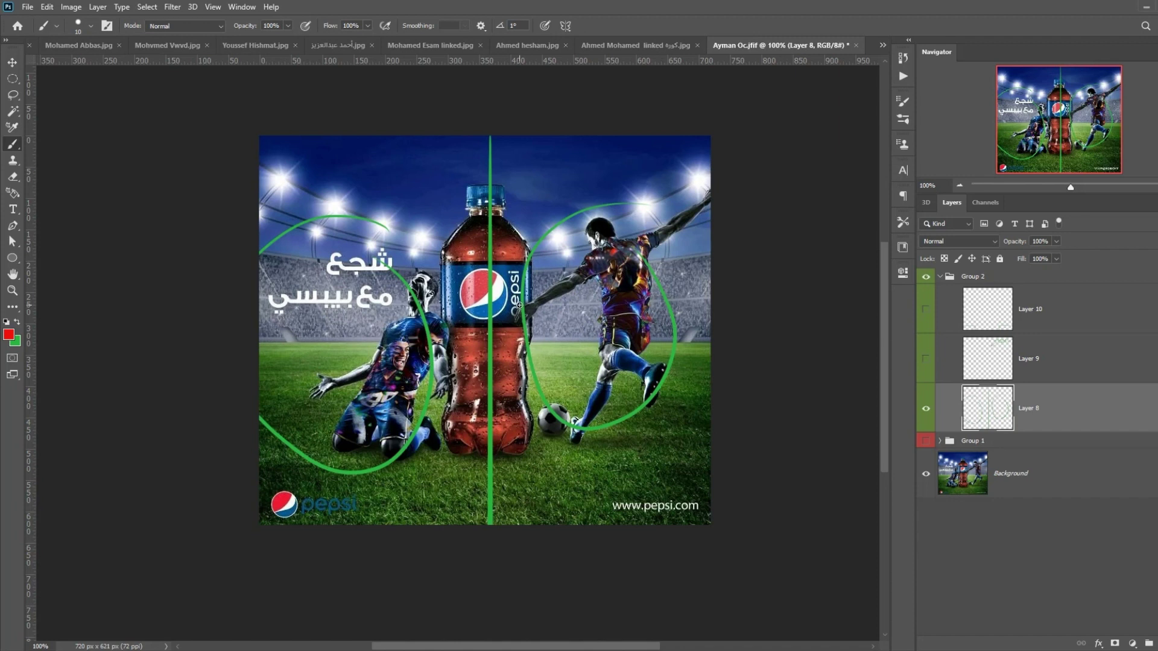
Step: Review Layer 9's green "selection" note and Layer 10's boxes in place of Layer 8, hide them, and collapse Group 2
left_click(926, 409)
left_click(926, 359)
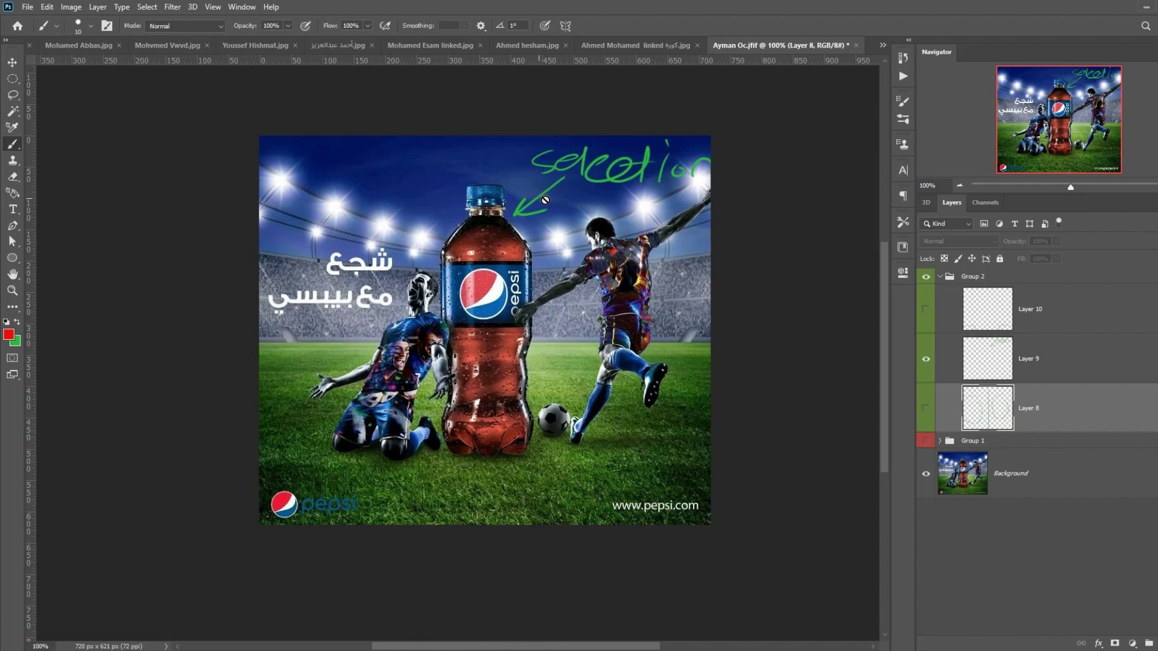
left_click(926, 359)
left_click(926, 309)
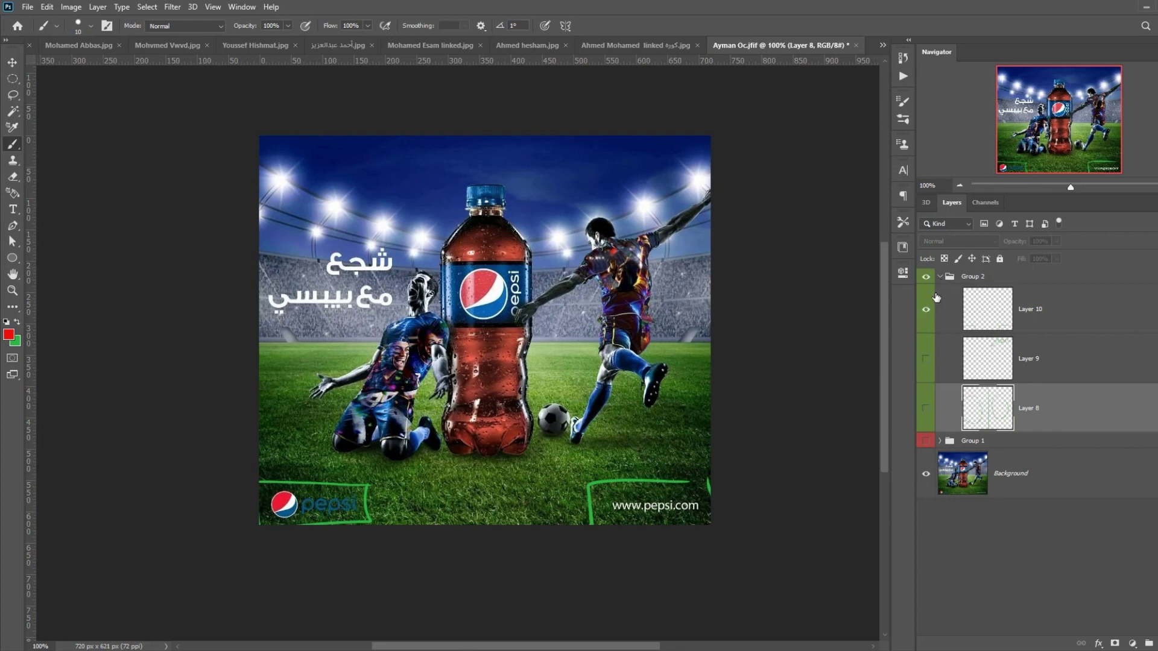
left_click(928, 311)
left_click(940, 277)
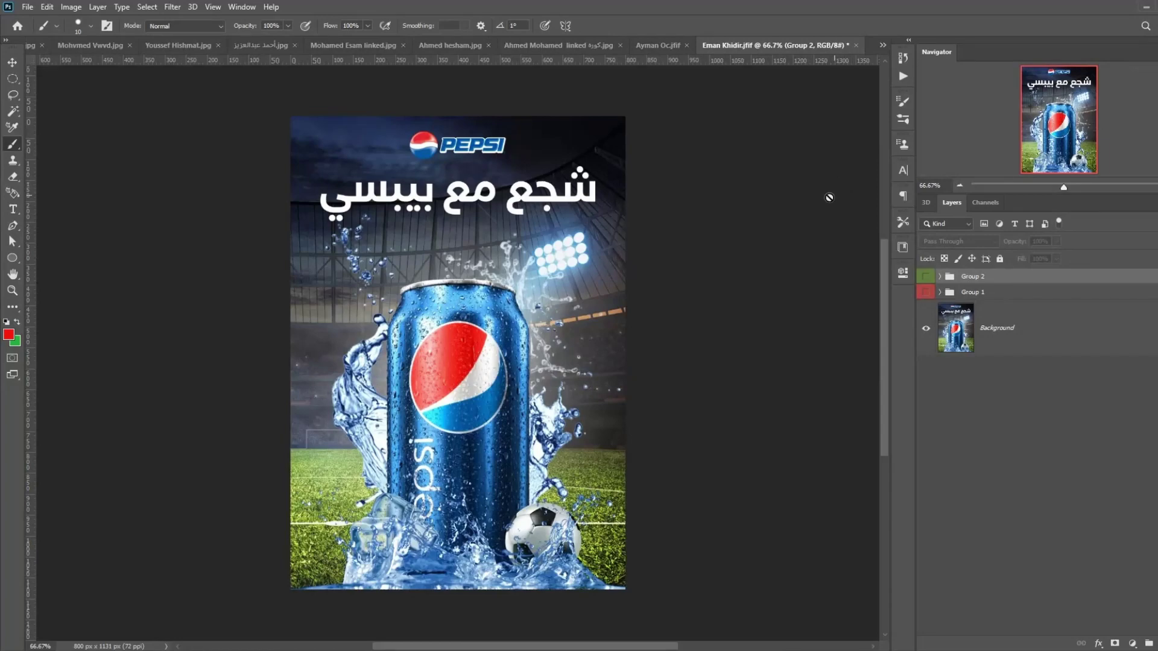
Step: On the Pepsi can poster, show and expand Group 1, leave only Layer 1 with the vertical red arrow visible, and select it
left_click(926, 292)
left_click(939, 292)
left_click_drag(926, 328, 923, 556)
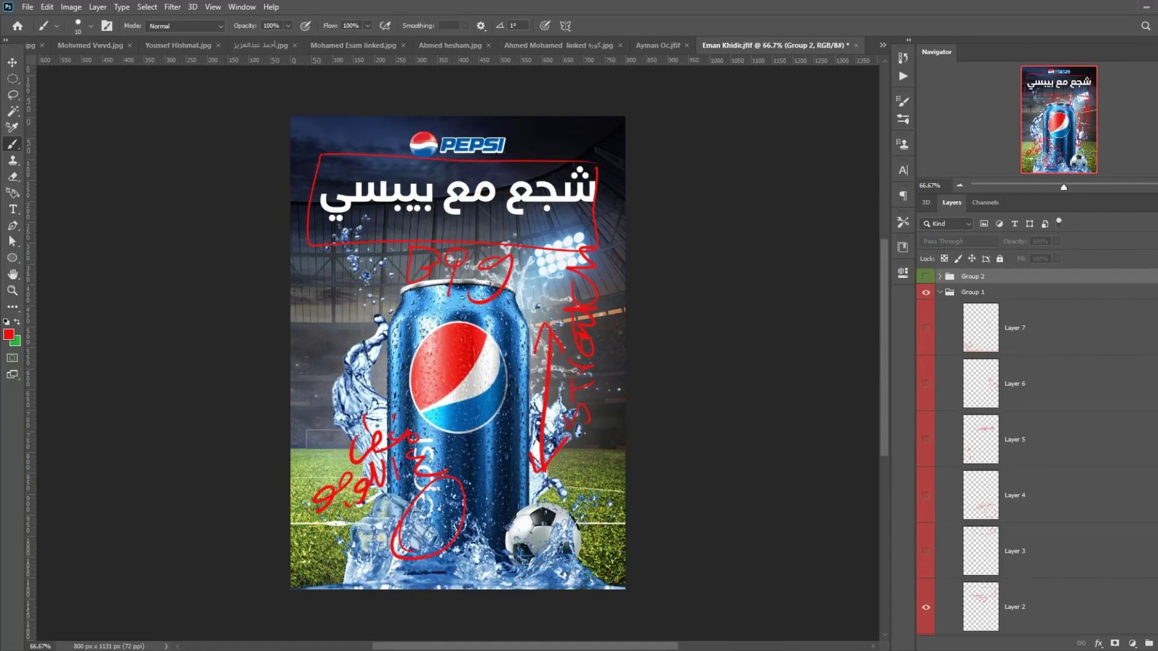
scroll(1025, 453, "down", 3)
left_click(926, 441)
left_click_drag(489, 395, 536, 367)
left_click(1061, 570)
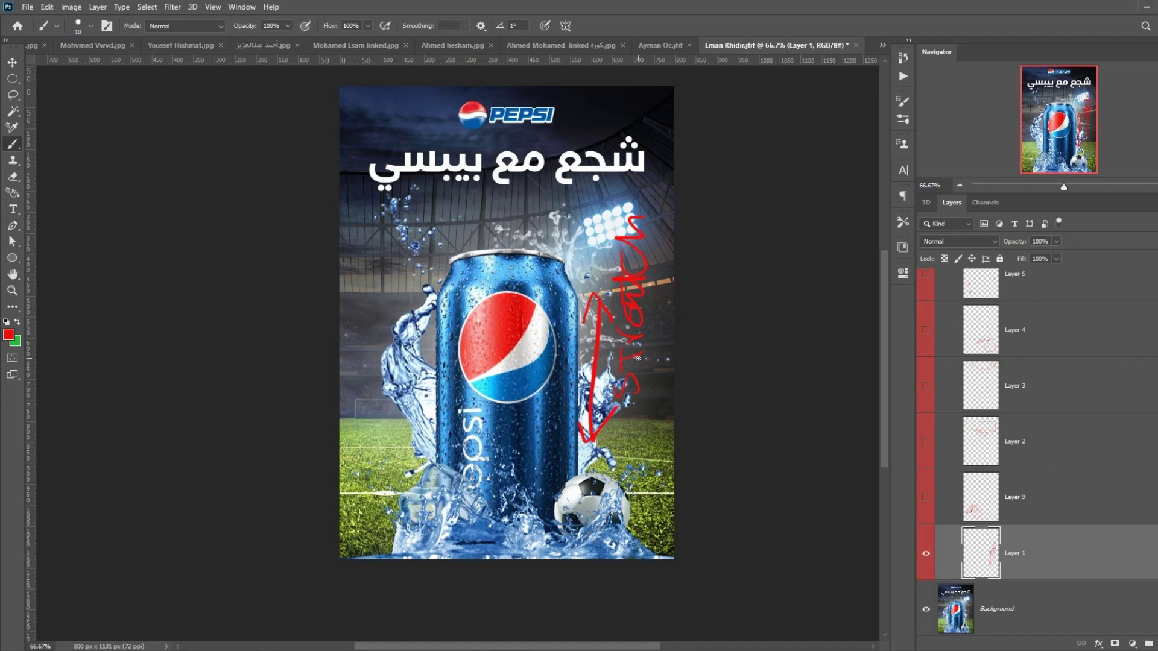
Step: Hide Layer 1, show Layer 9 with the red Arabic note, and examine the circled Pepsi lettering on the can at 200%
left_click(926, 553)
left_click(926, 497)
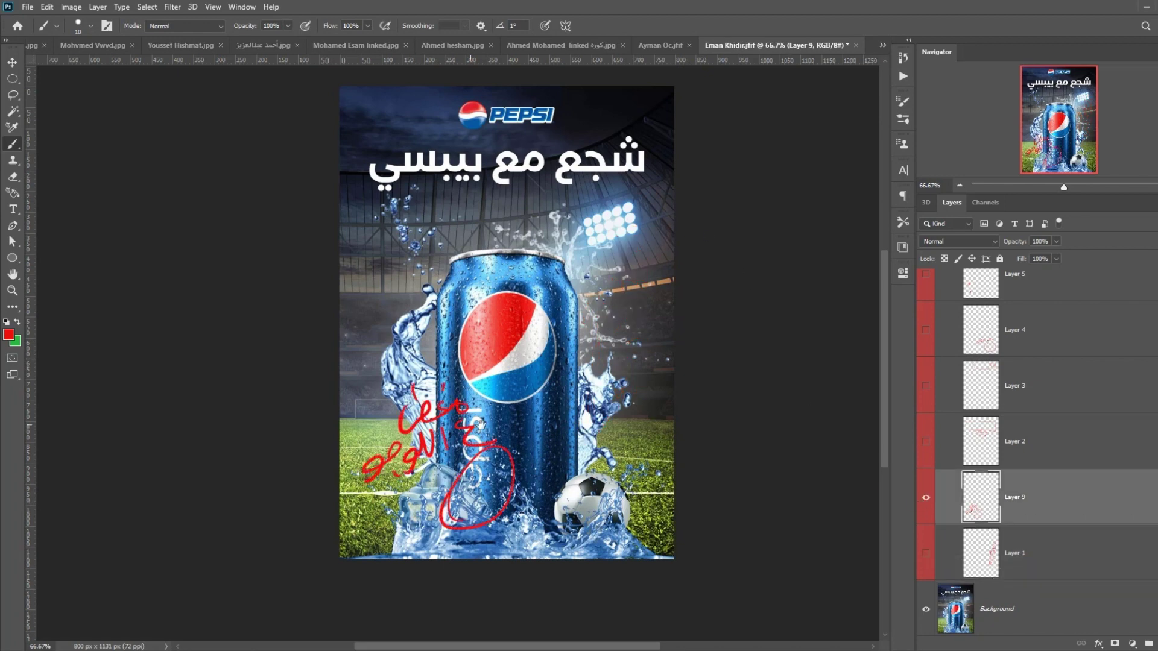
left_click_drag(482, 426, 530, 372)
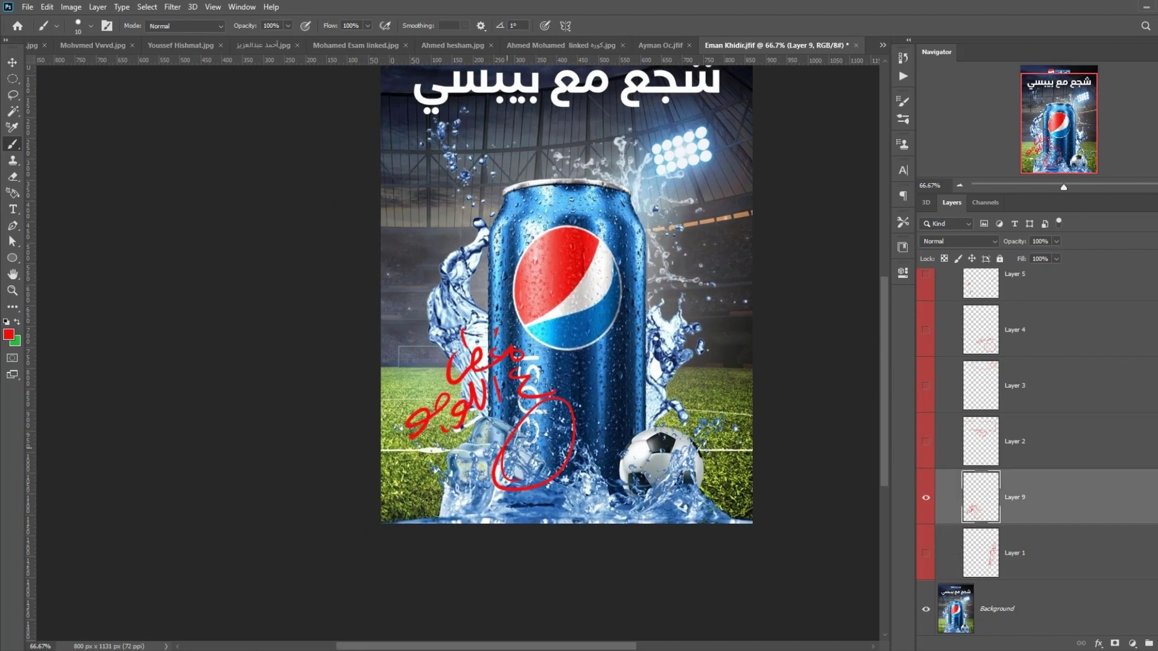
scroll(533, 436, "up", 5)
scroll(616, 376, "down", 5)
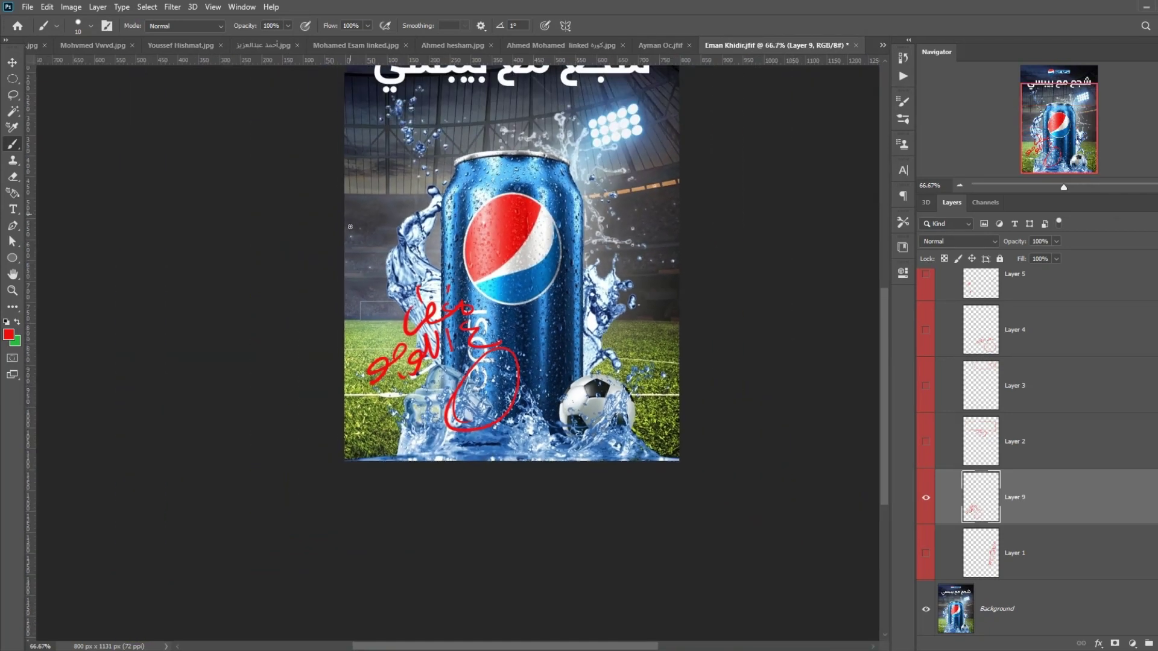
left_click_drag(518, 284, 469, 374)
Step: Hide Layer 9, review Layer 2's red box around the slogan at 50%, and replace it with Layer 3's "old" note on the logo
left_click(926, 500)
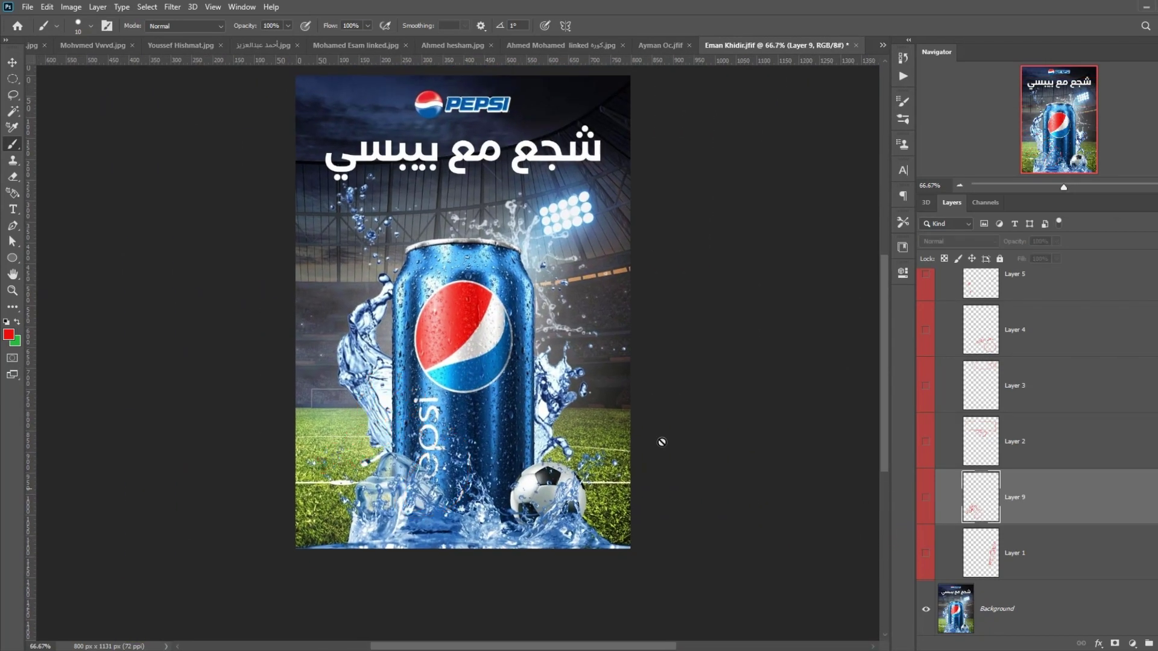
left_click_drag(495, 243, 525, 210)
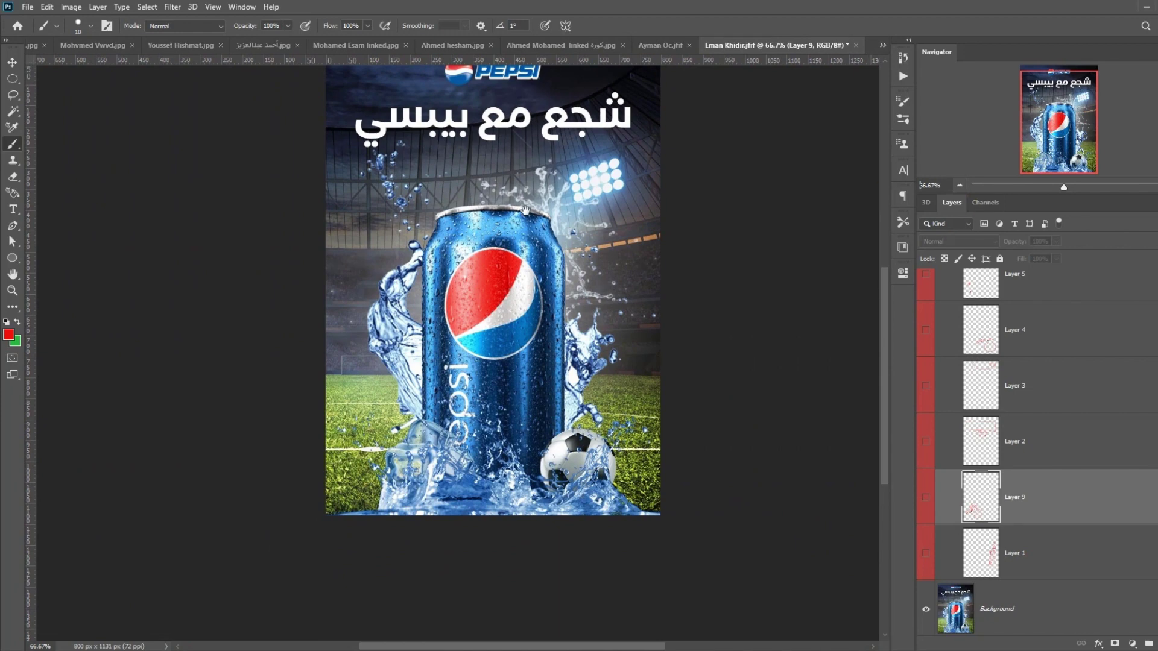
left_click(926, 442)
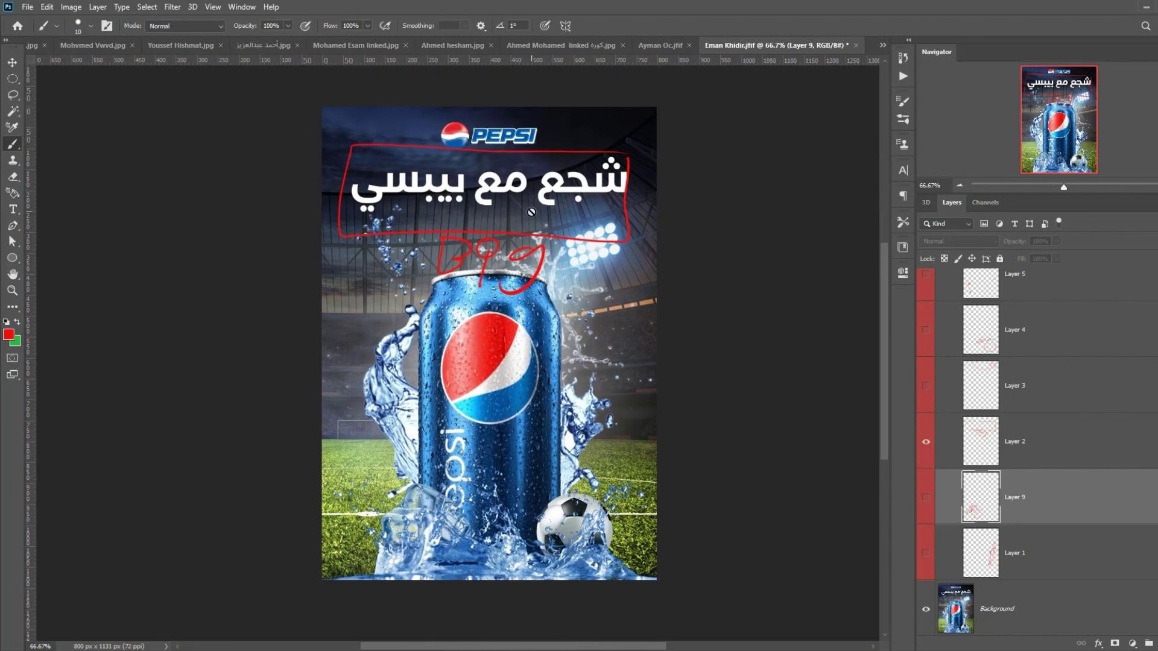
key("ctrl+minus")
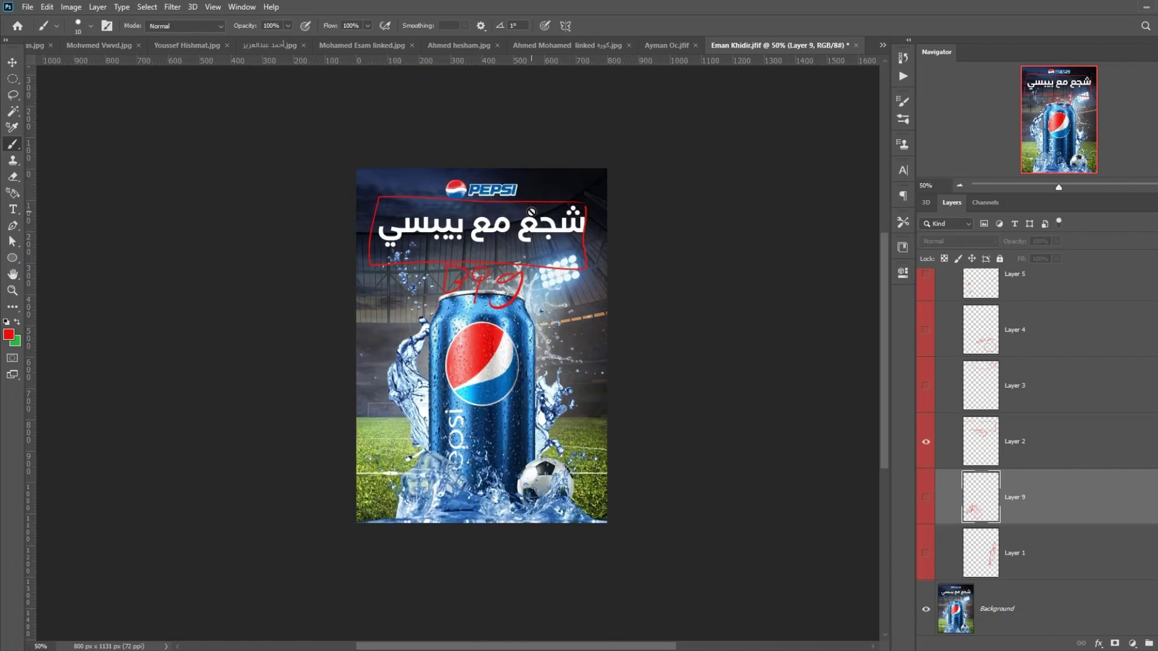
left_click(926, 442)
left_click(926, 386)
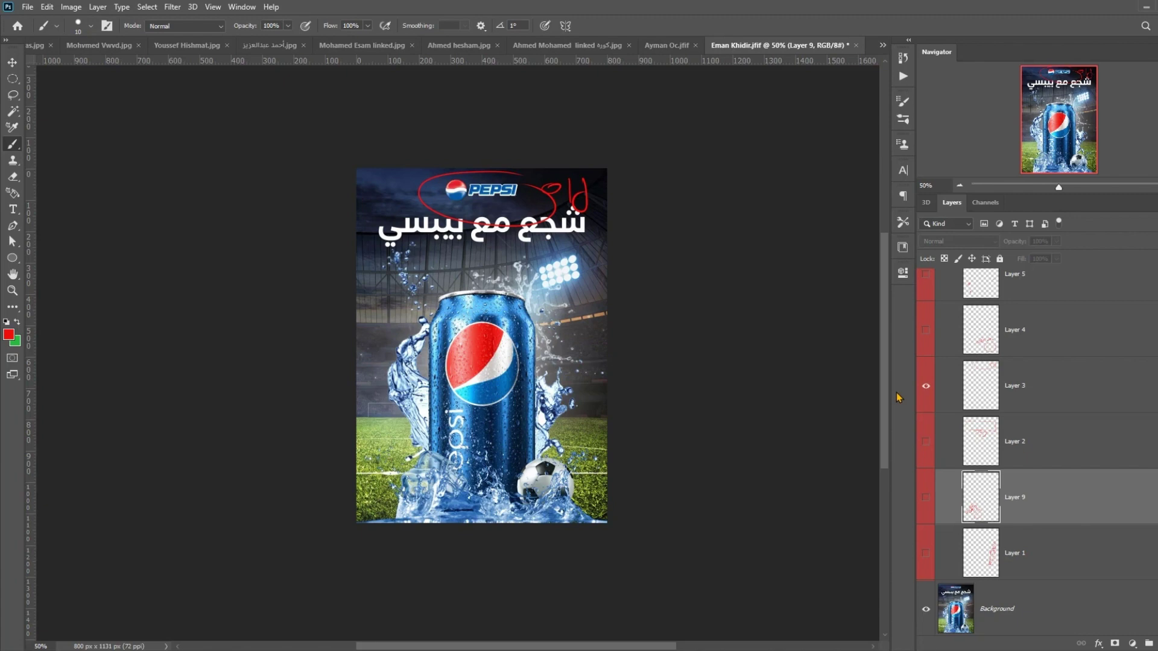
Step: Replace Layer 3 with Layer 4's red note, examine the circled football on the can poster at 66.67%, and select Layer 4
left_click(926, 386)
left_click(926, 330)
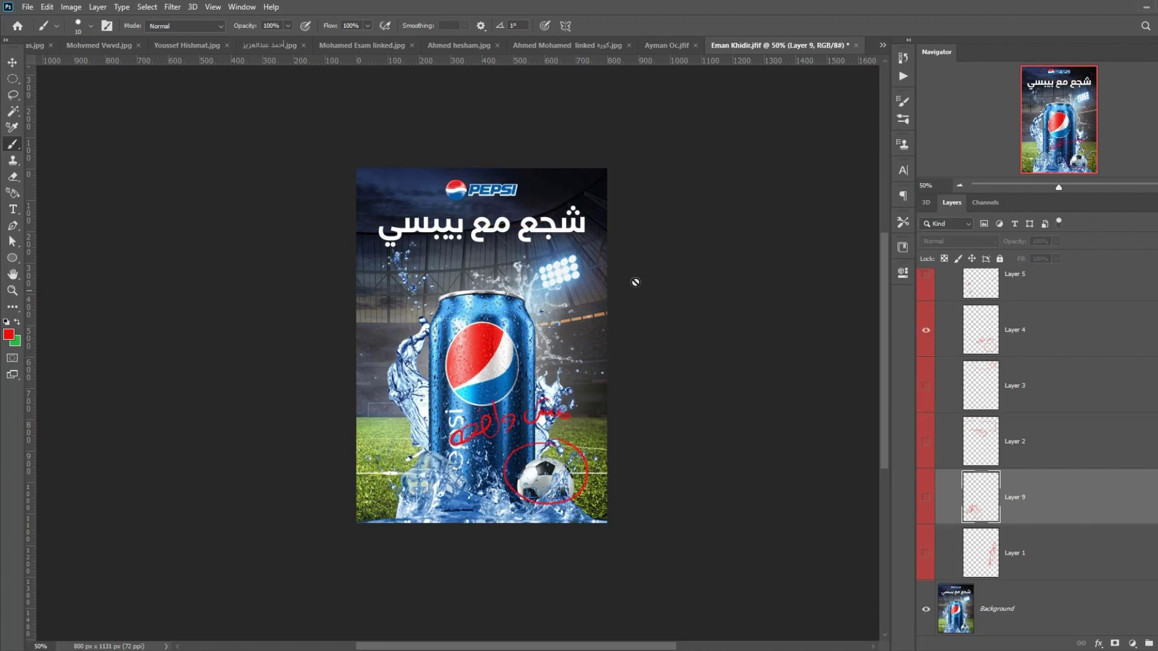
left_click_drag(564, 398, 525, 330)
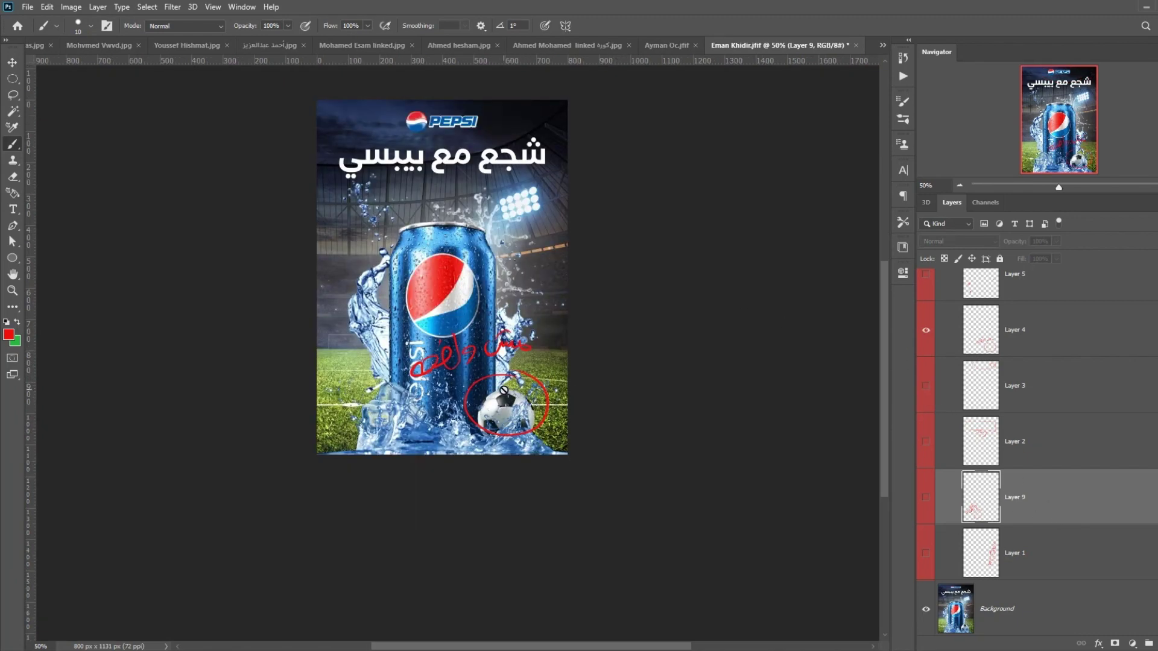
key("ctrl+plus")
left_click_drag(477, 321, 476, 400)
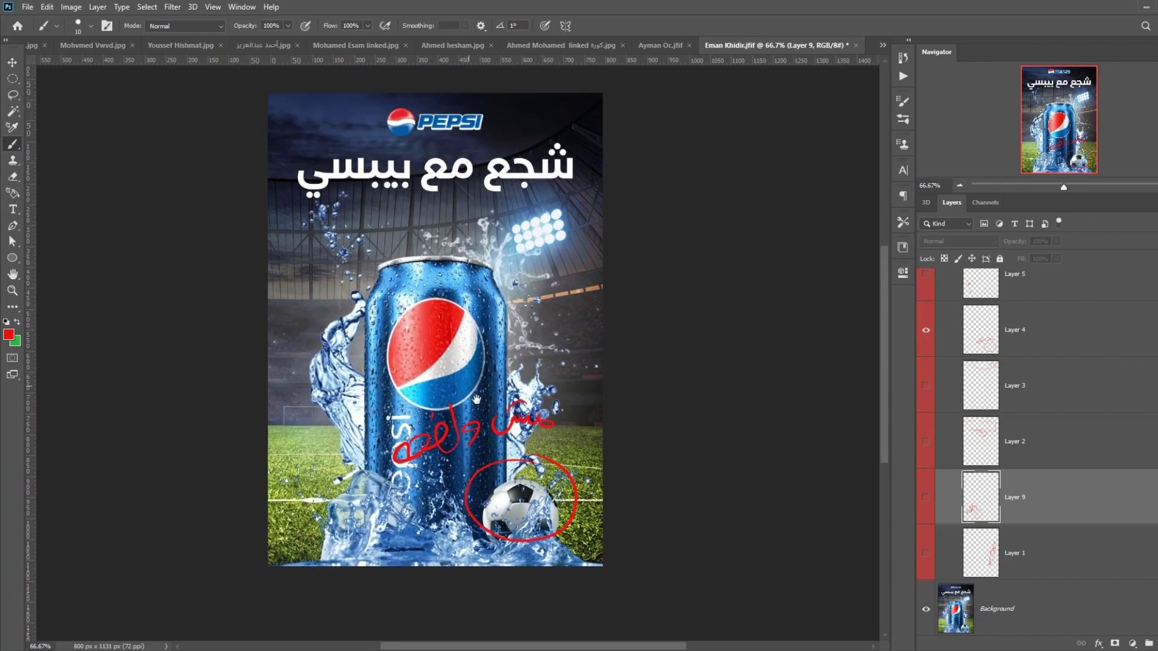
left_click(1033, 348)
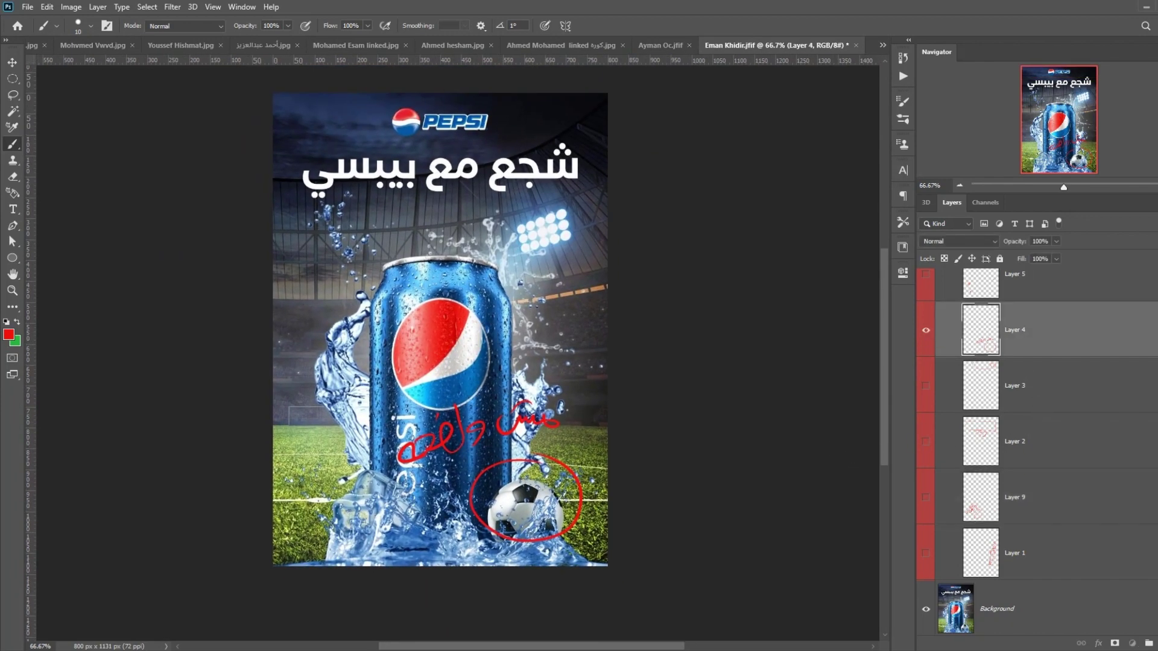
Step: Replace Layer 4 with Layer 5's red "Transparent" note and examine the marked water splashes and ice cubes at 200%
left_click(1032, 441)
scroll(1138, 372, "up", 2)
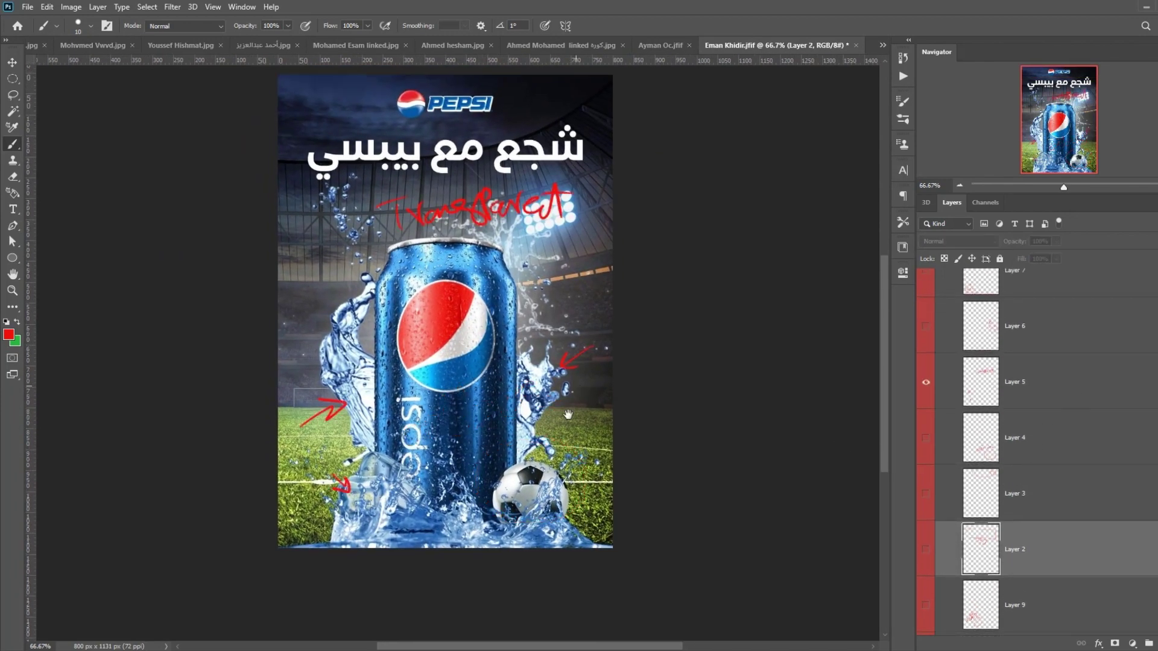
left_click_drag(510, 412, 565, 336)
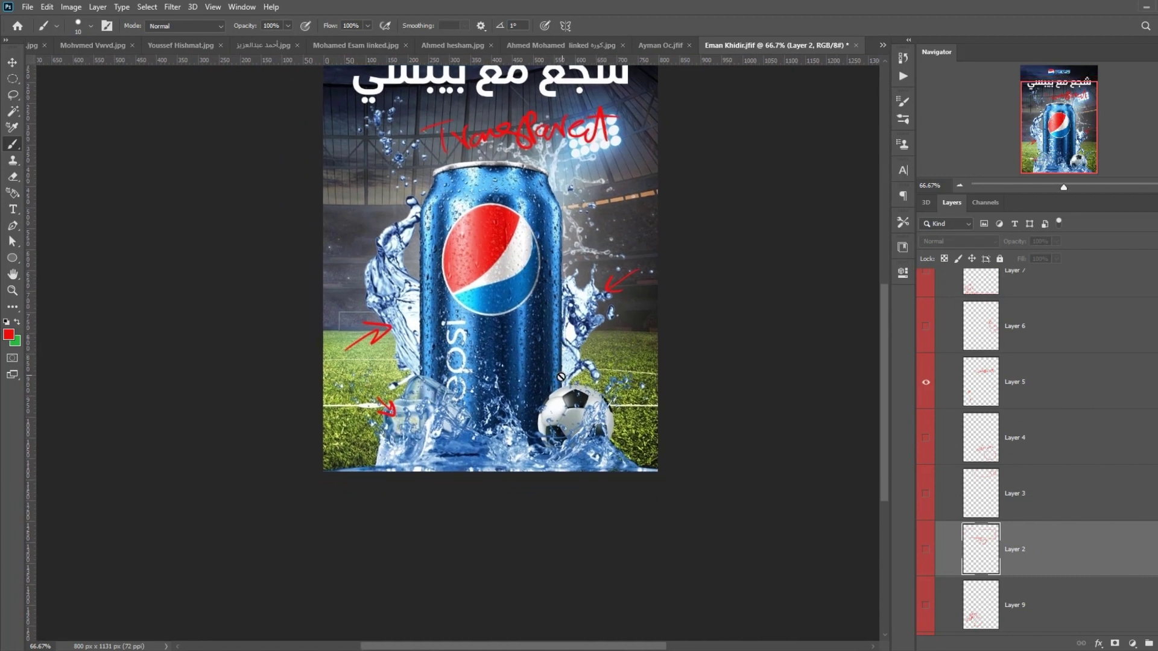
left_click_drag(563, 368, 522, 403)
key("ctrl+plus")
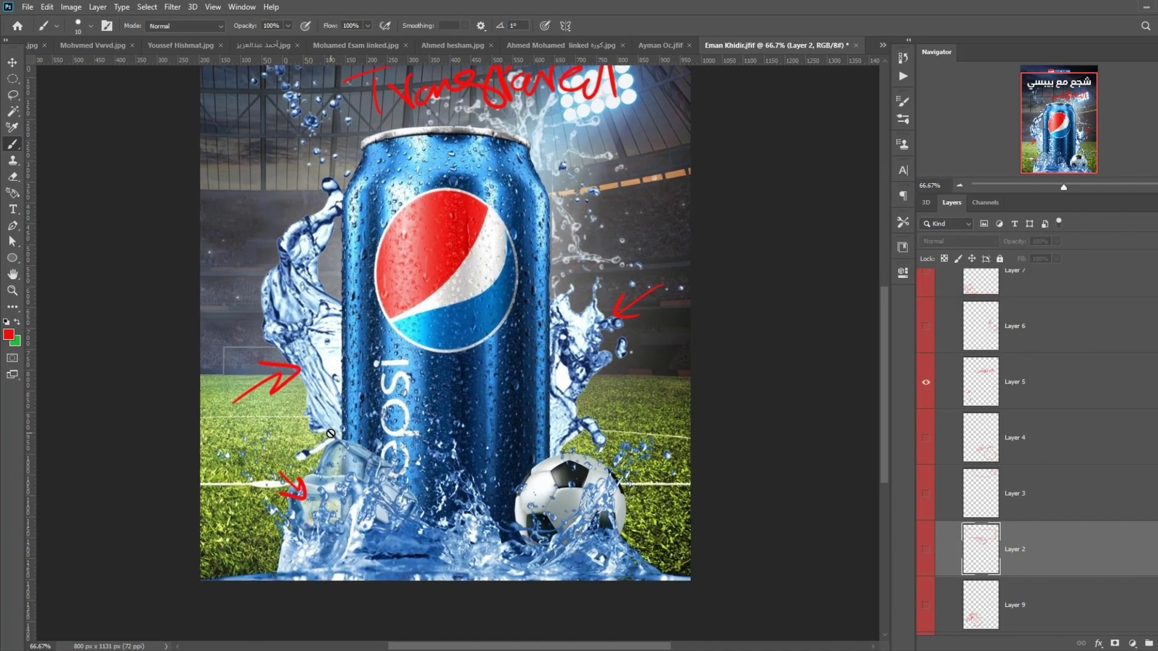
key("ctrl+plus")
key("v")
left_click_drag(372, 452, 492, 262)
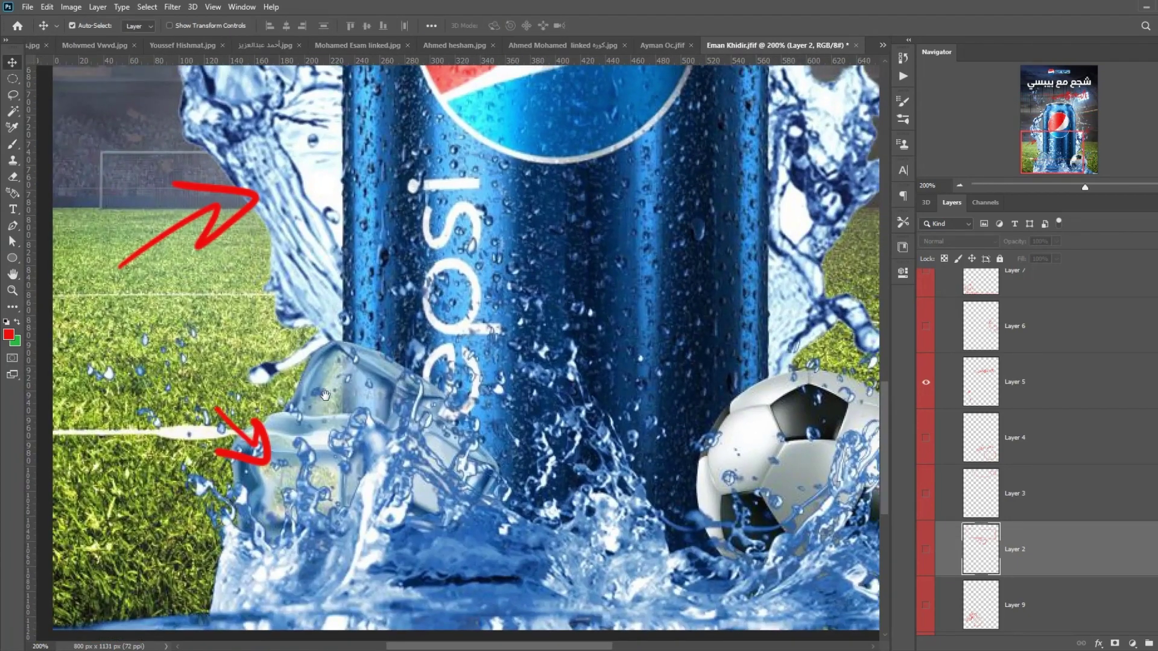
scroll(326, 432, "right", 3)
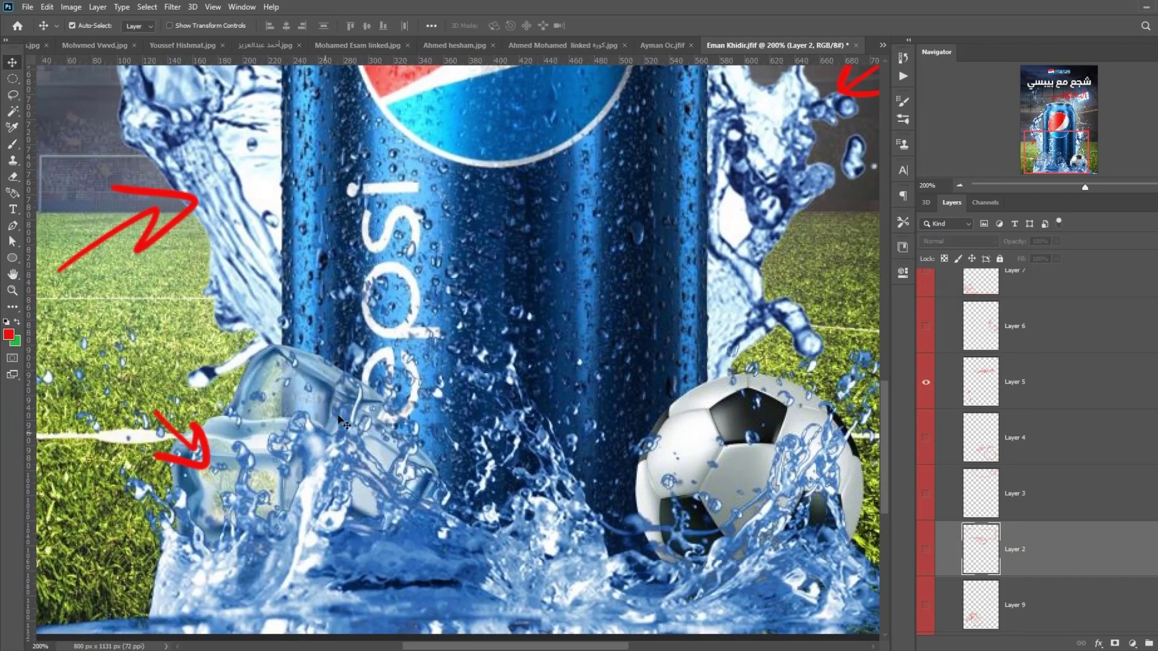
scroll(324, 411, "down", 1)
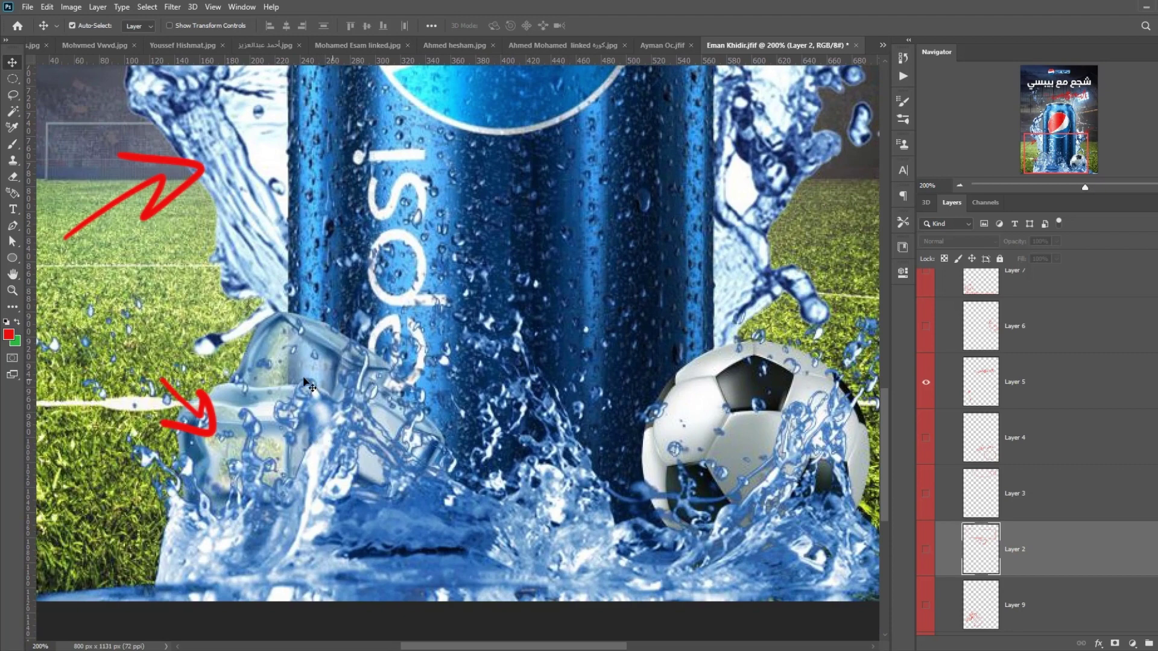
Step: Replace Layer 5 with Layer 6's "rim light" note and examine the can's marked edge at 100%
left_click(959, 186)
left_click(959, 186)
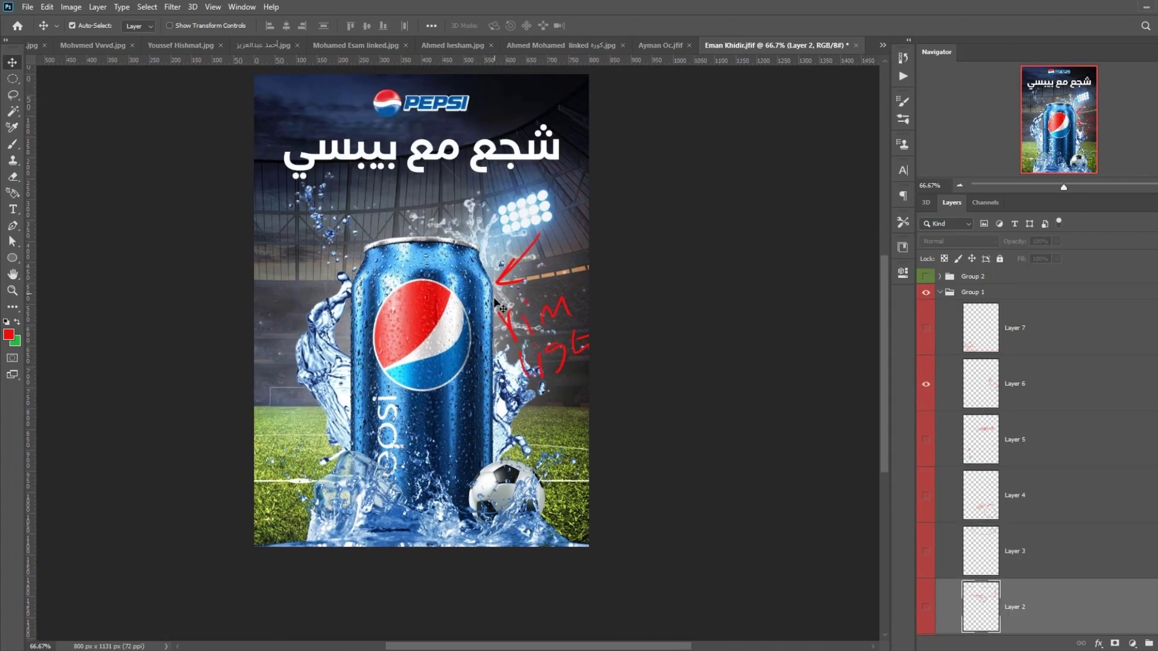
key("ctrl+plus")
left_click_drag(482, 307, 464, 347)
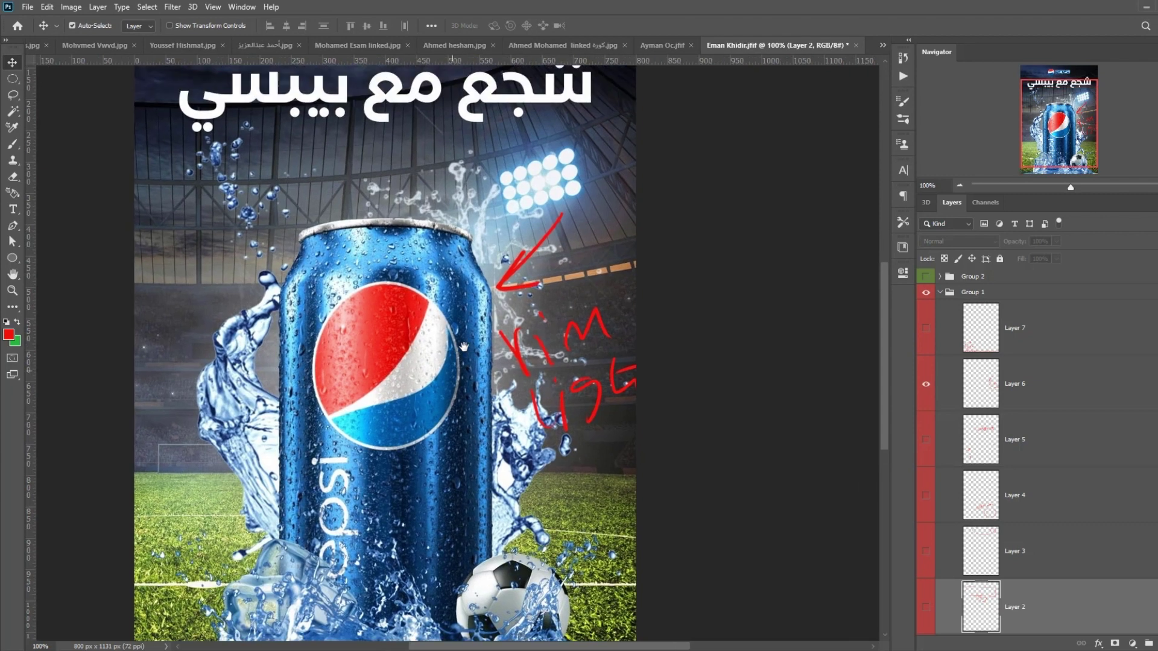
Step: Replace Layer 6 with Layer 7, examine the red hatching along the poster's bottom edge at 100%, and select Layer 7
left_click(927, 385)
left_click(926, 328)
left_click(960, 186)
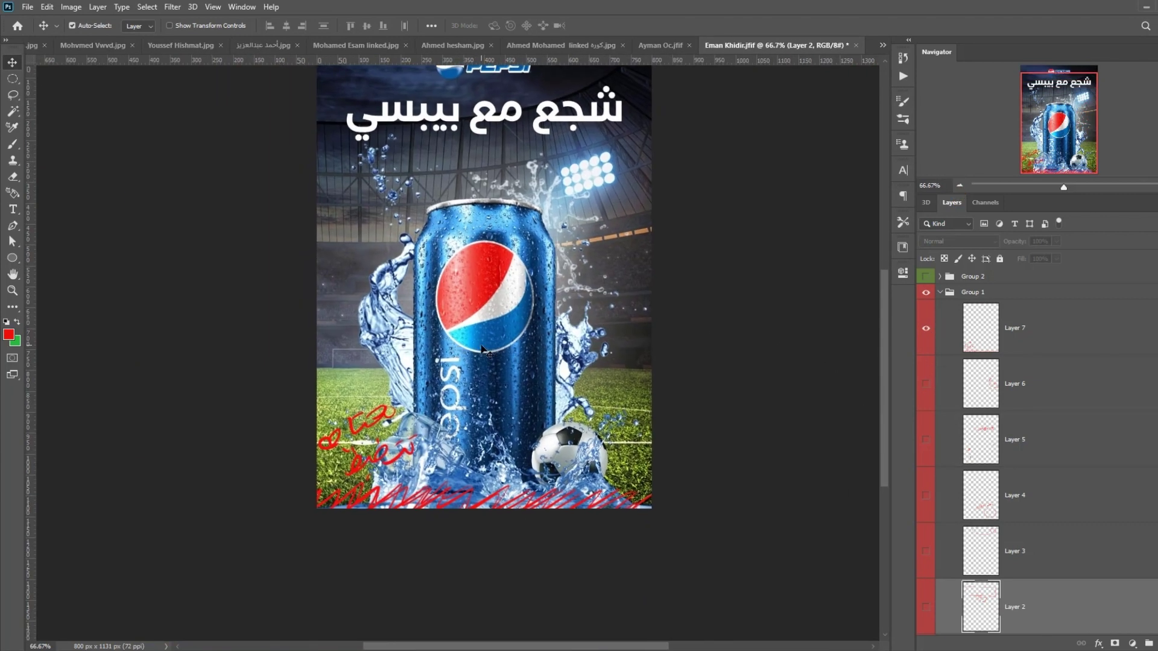
key("ctrl+plus")
left_click_drag(484, 339, 514, 251)
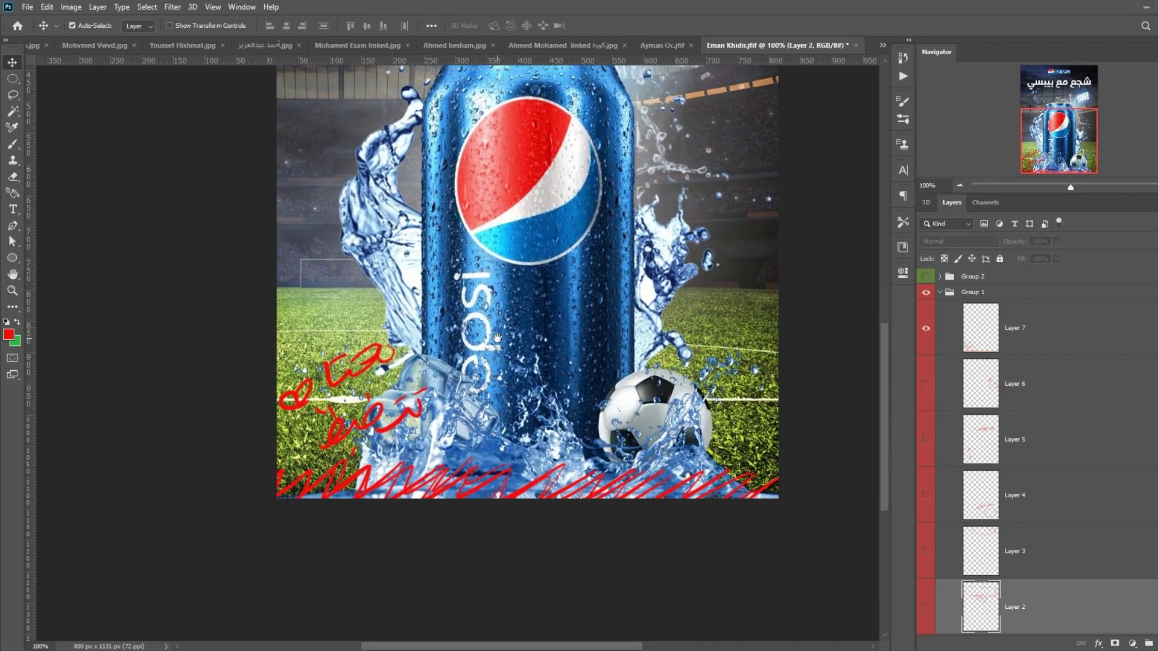
left_click(930, 338)
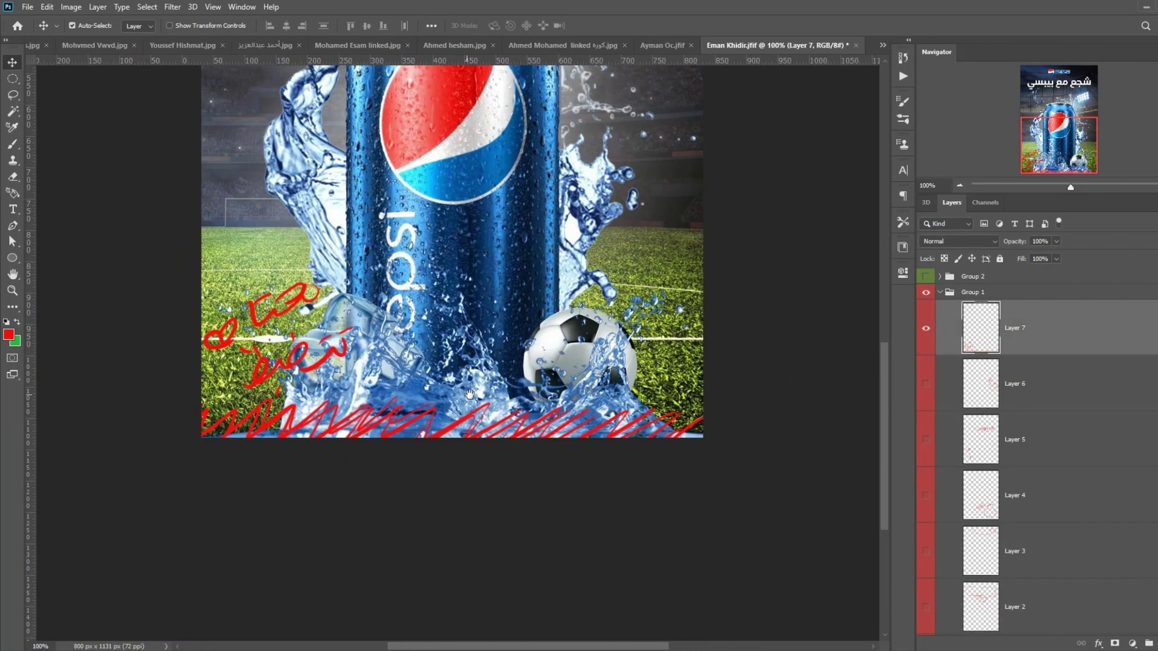
Step: Hide Layer 7, review the unmarked can poster at 50%, and collapse Group 1
left_click(927, 329)
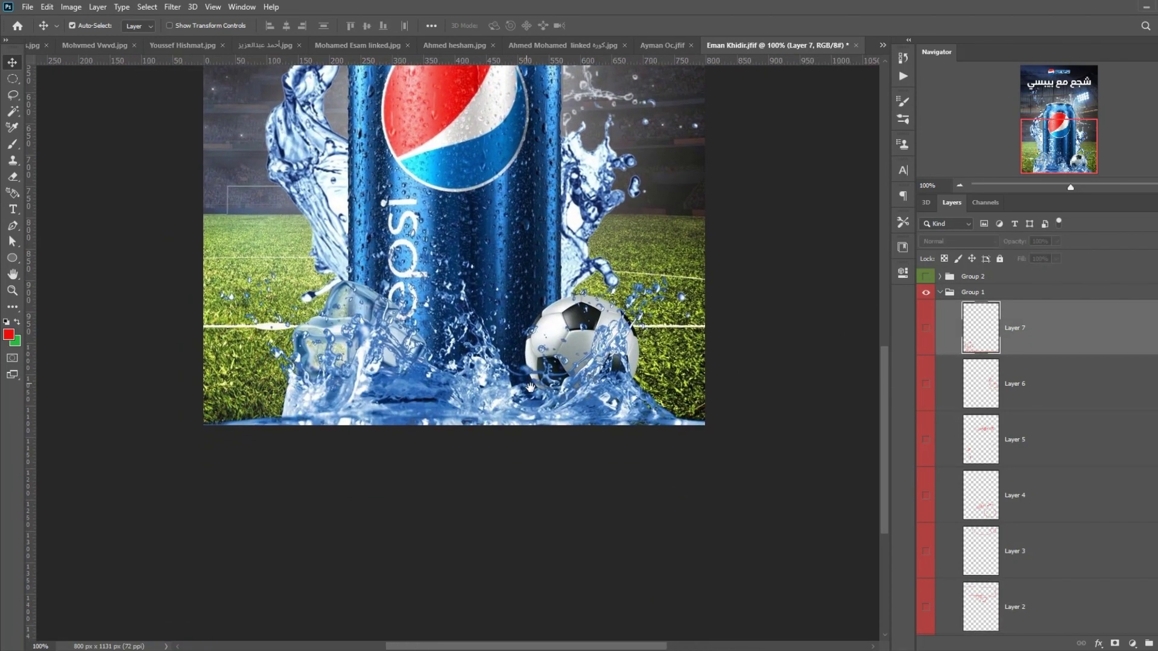
key("ctrl+minus")
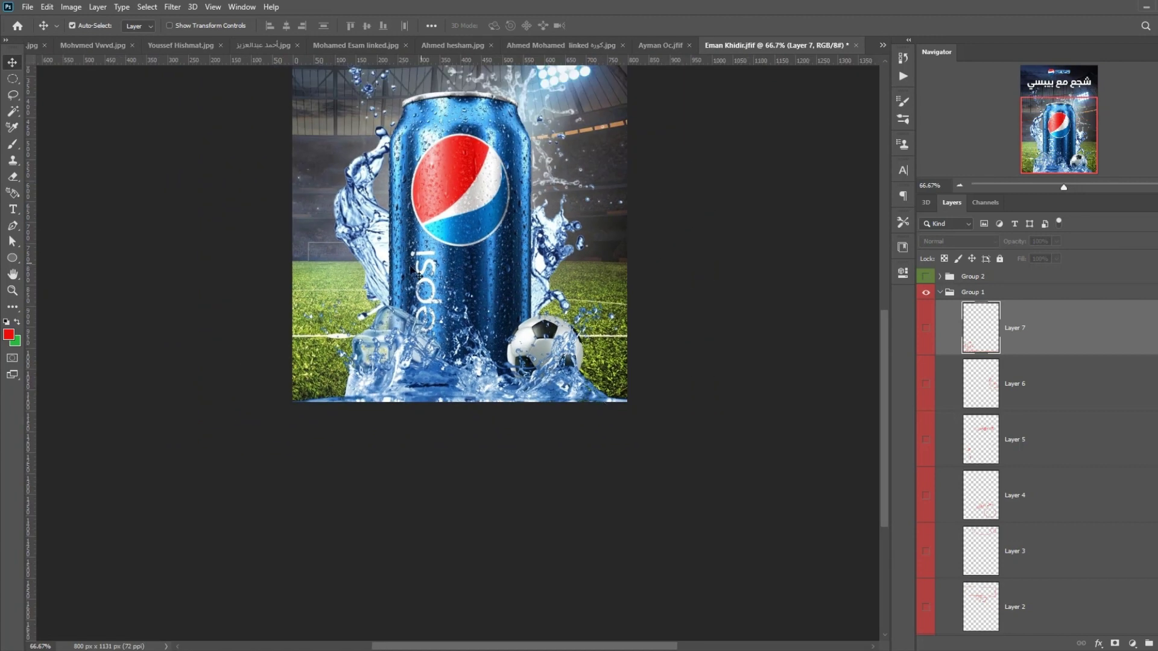
key("ctrl+minus")
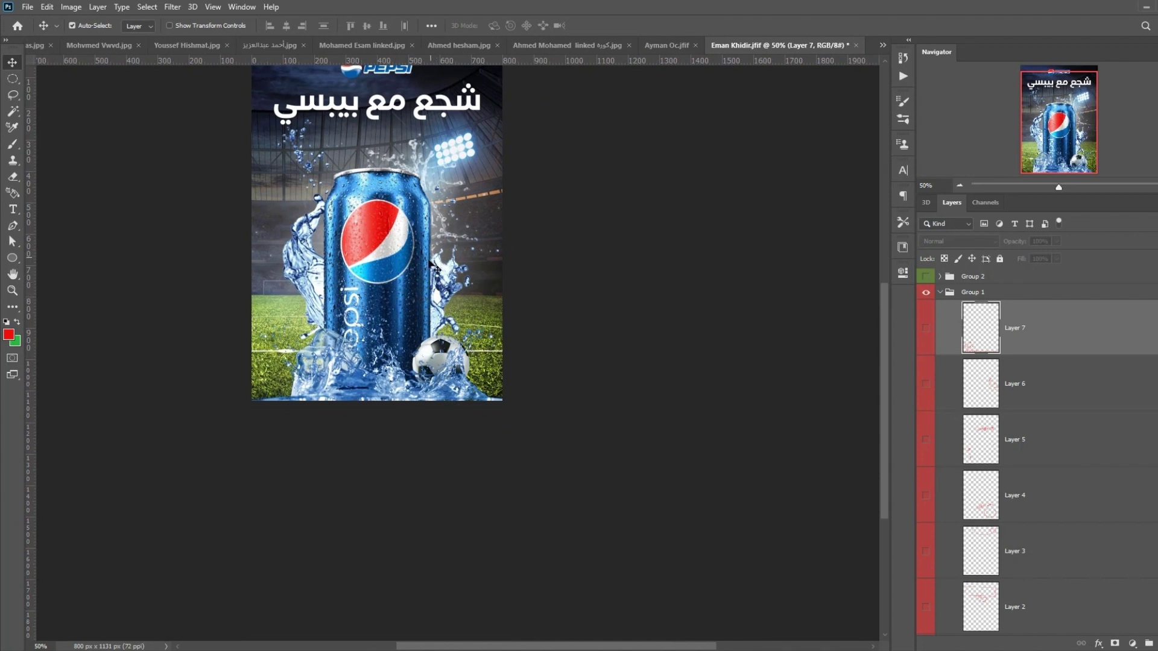
left_click_drag(436, 277, 425, 306)
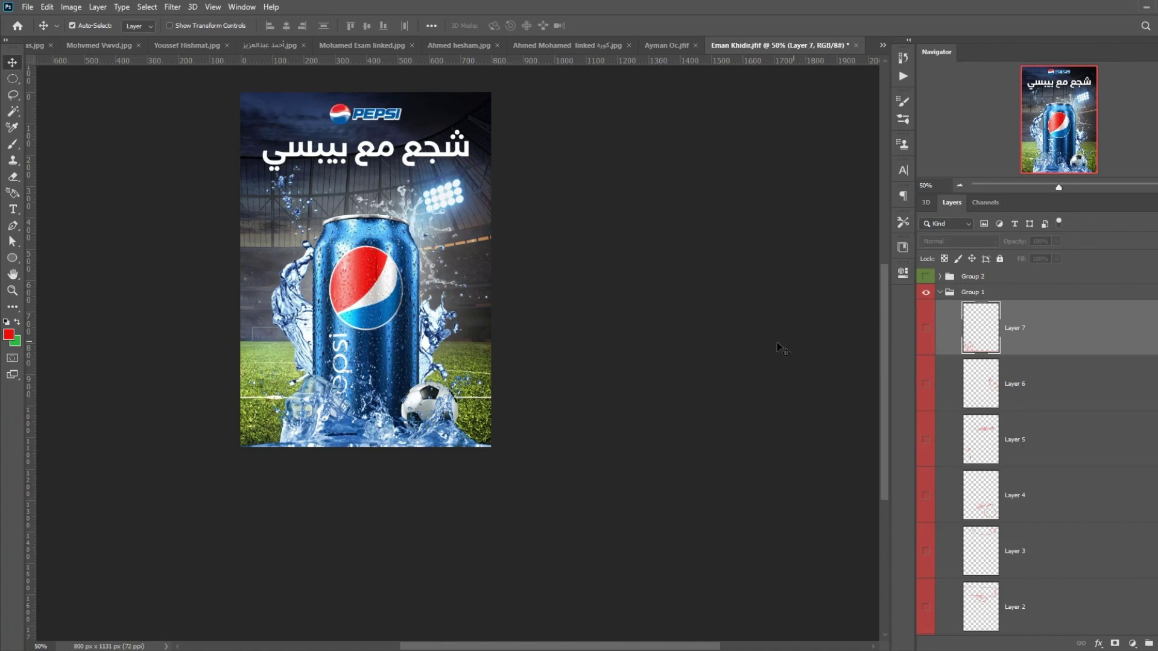
left_click(940, 292)
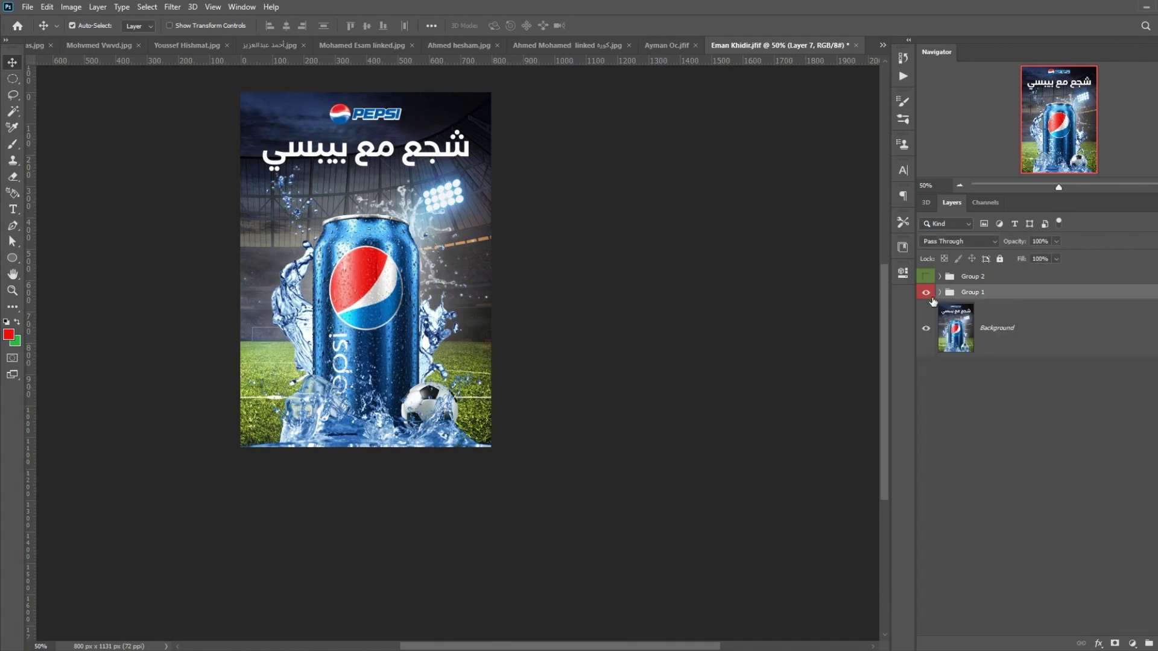
Step: Hide Group 1, show and expand Group 2 with only Layer 8 visible, and examine its green contrast note at 66.67%
left_click(926, 277)
left_click(940, 277)
left_click_drag(927, 321, 913, 373)
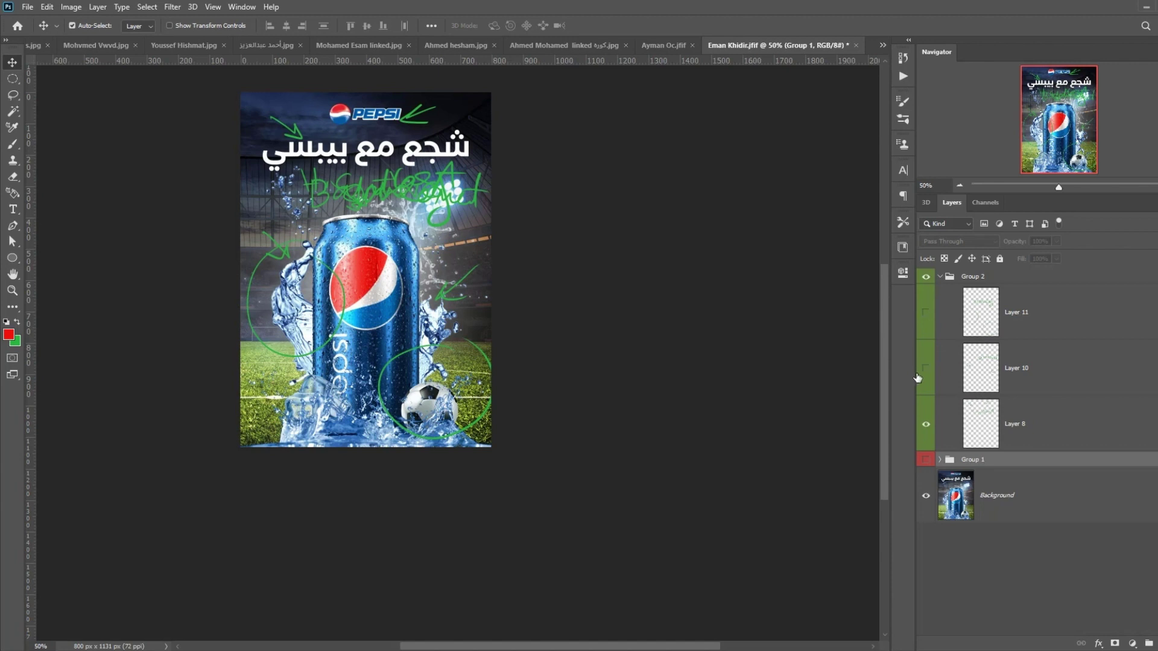
left_click_drag(497, 280, 568, 350)
key("ctrl+plus")
left_click_drag(557, 215, 576, 240)
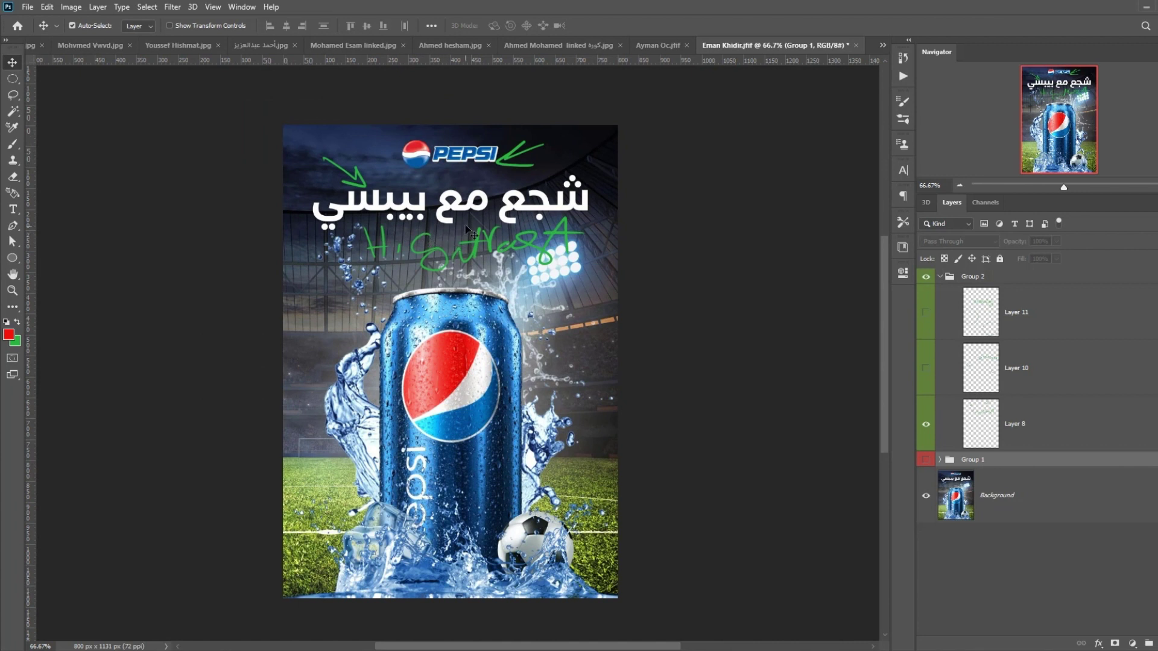
Step: Replace Layer 8 with Layer 10's green movement note, review its arrows, and swap it for Layer 11
left_click(926, 424)
left_click(926, 368)
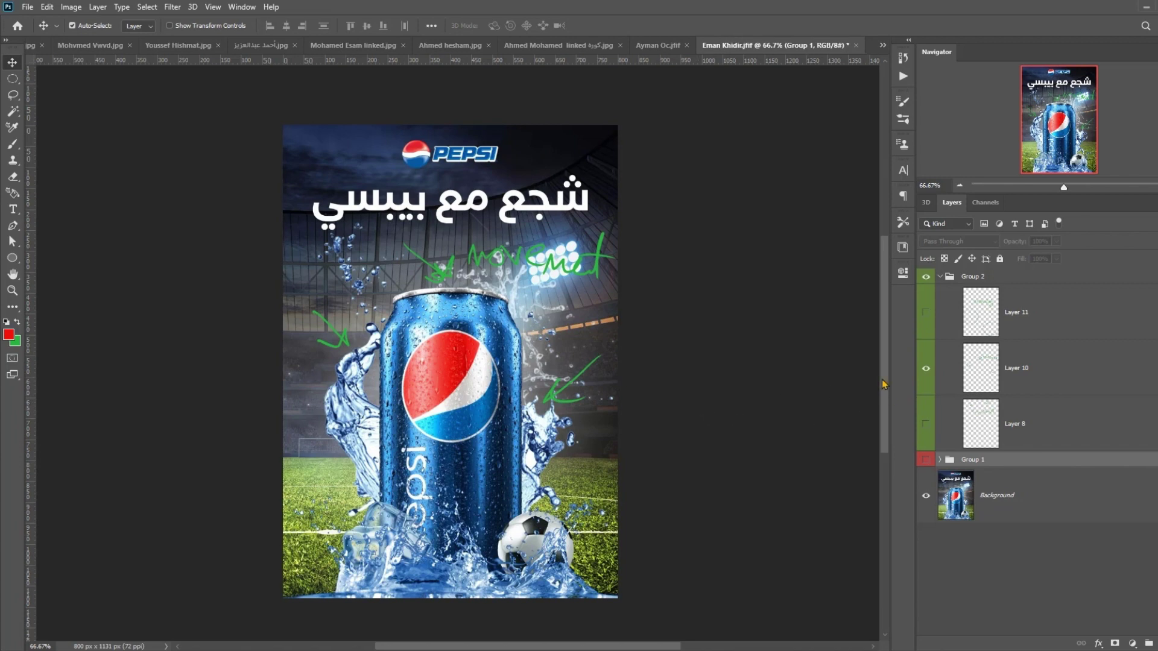
left_click(926, 368)
left_click(925, 324)
Step: Examine Layer 11's green circles around the splash and football at 50%, hide the layer, and collapse Group 2
left_click_drag(524, 377, 539, 300)
left_click_drag(559, 351, 520, 362)
scroll(520, 365, "down", 1)
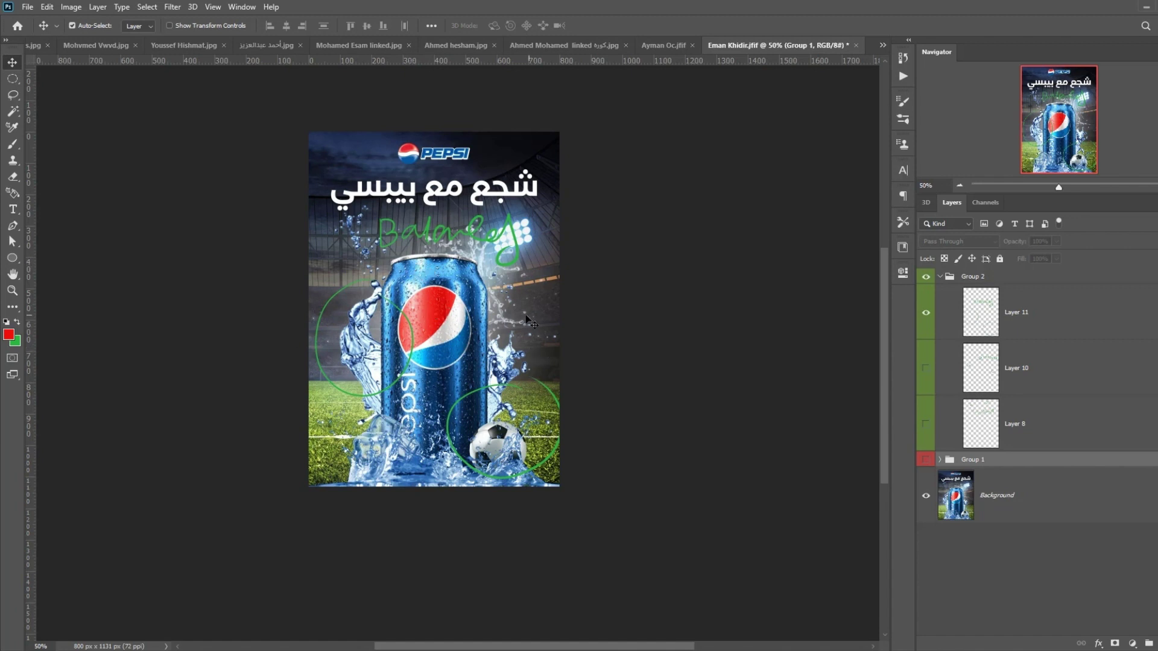
mouse_move(428, 350)
left_mouse_down()
mouse_move(401, 358)
mouse_move(413, 361)
left_mouse_up()
left_click(926, 313)
left_click(940, 277)
mouse_move(511, 329)
left_mouse_down()
mouse_move(512, 375)
mouse_move(550, 367)
left_mouse_up()
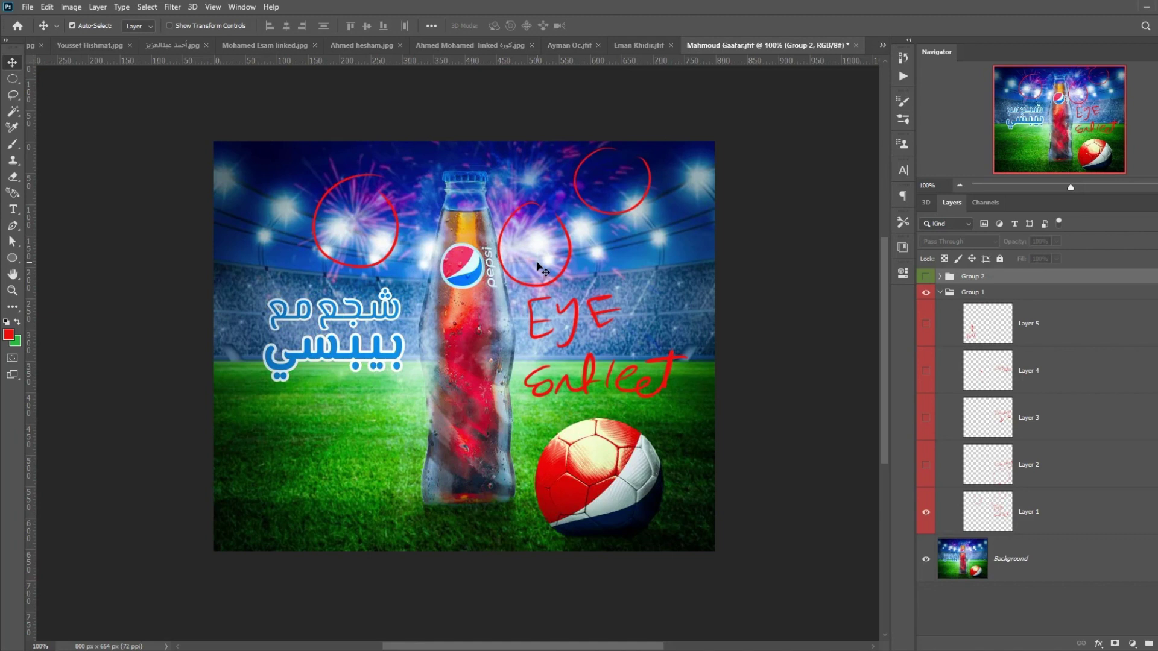
Step: On the bottle poster, replace Layer 1 with Layer 2's red scaling note and compare the football with the note hidden and shown
left_click(926, 513)
left_click(927, 465)
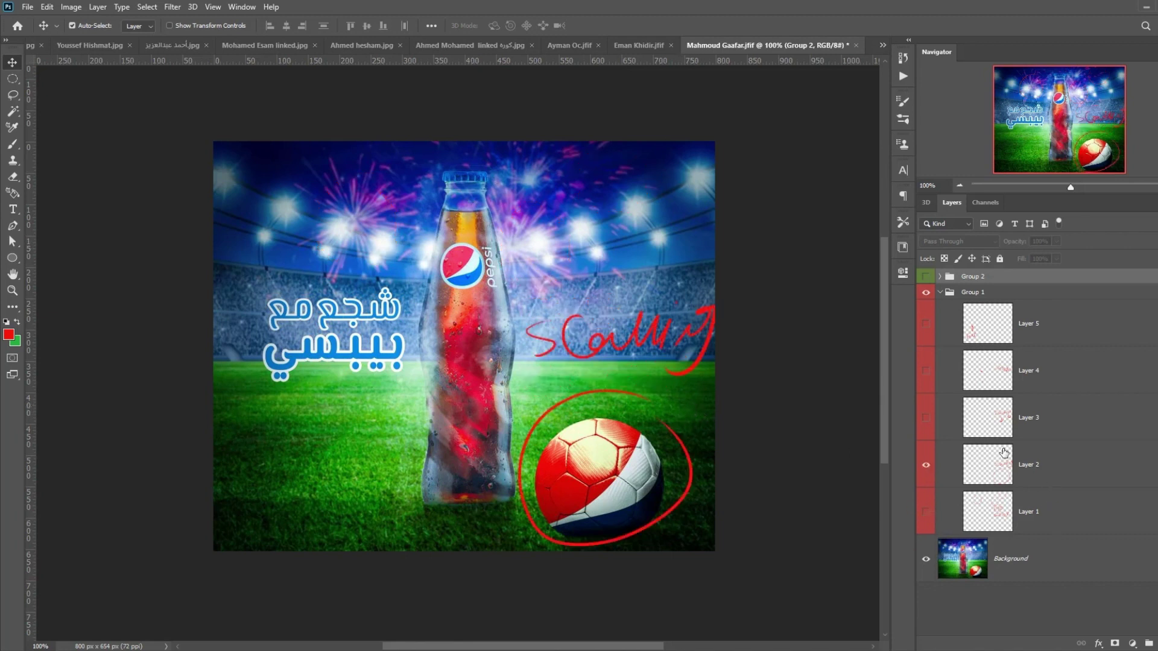
left_click(926, 465)
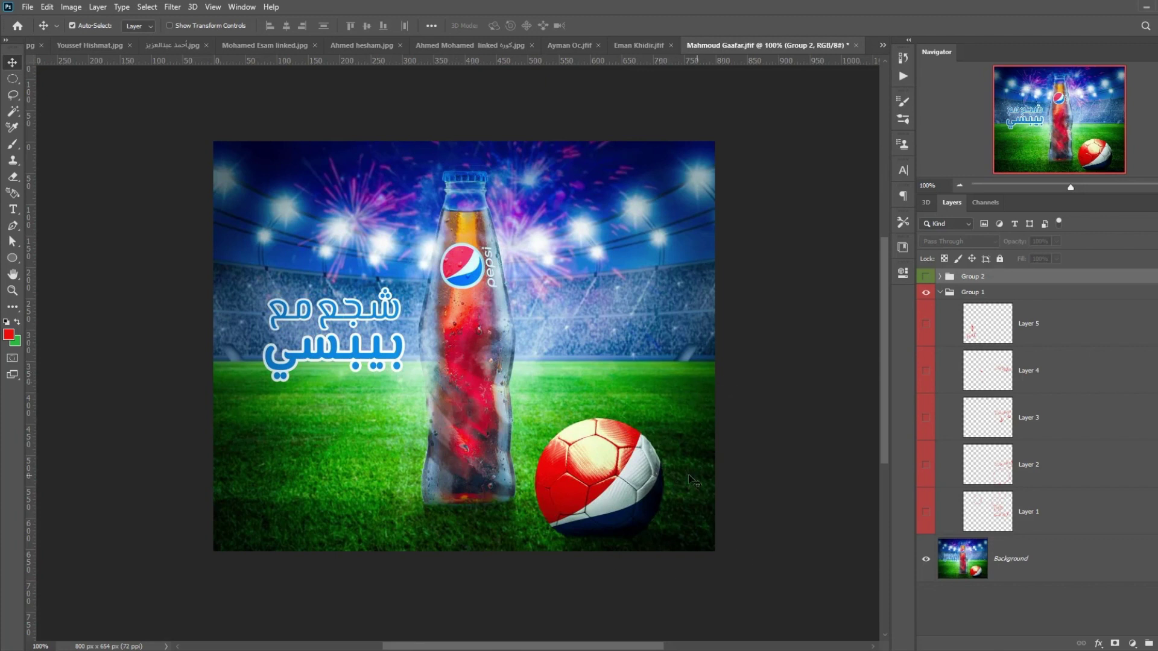
left_click(924, 469)
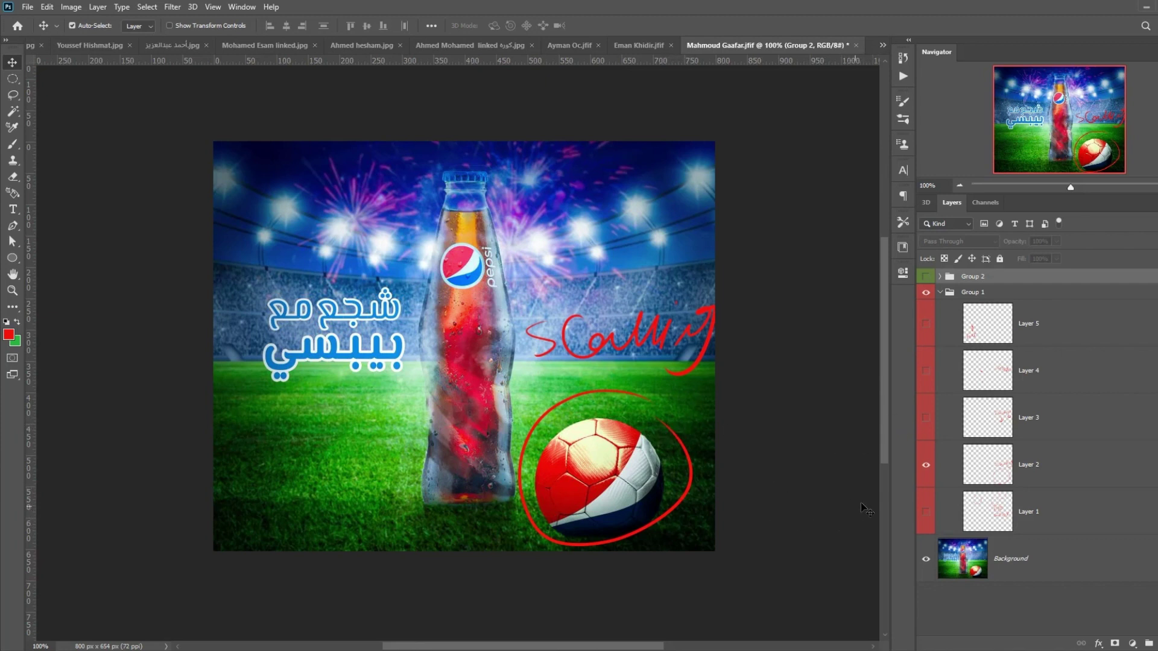
Step: Replace Layer 2 with Layer 3 and brush a red circle on it where the bottle's lower part meets the football
left_click(926, 465)
left_click(926, 418)
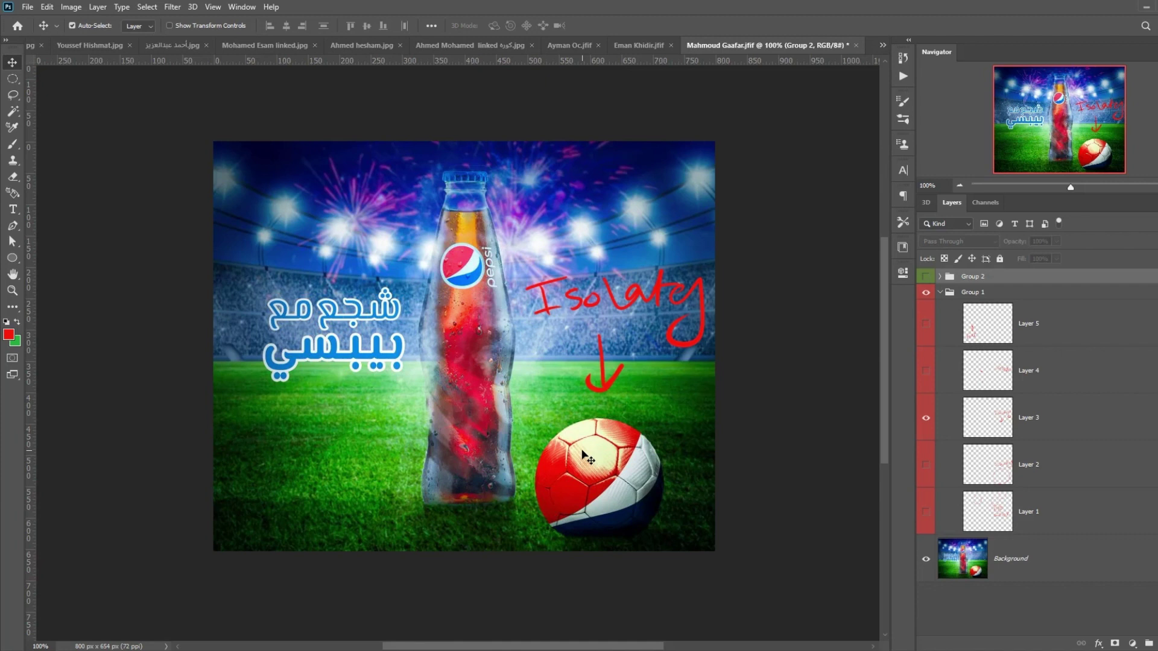
left_click(985, 421)
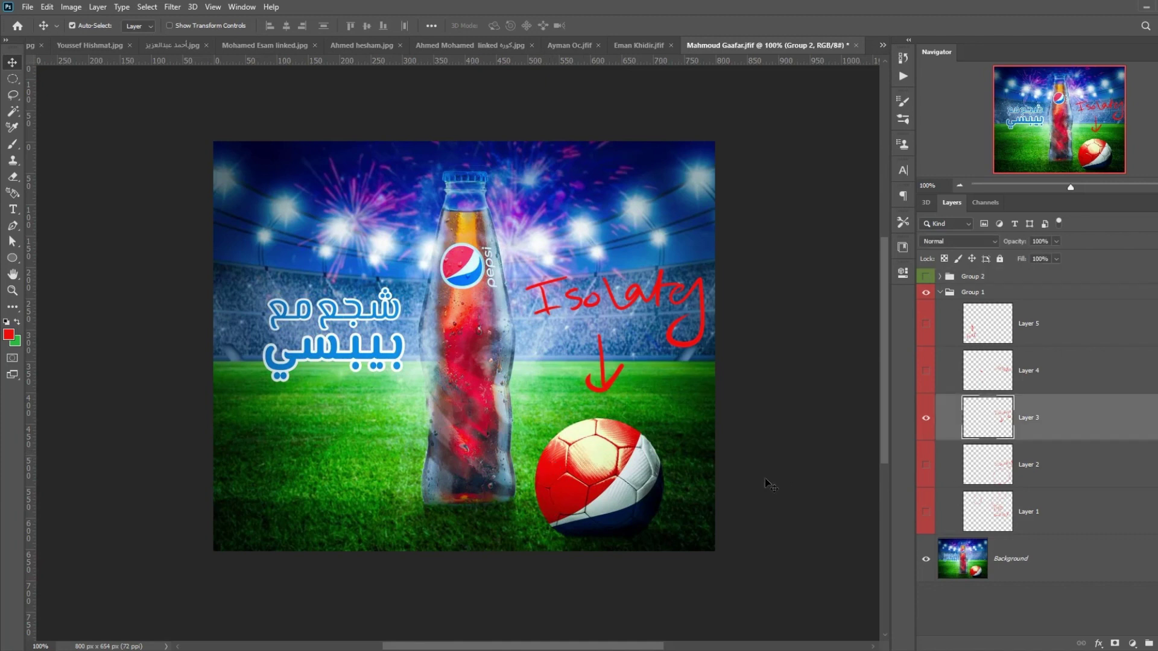
key("b")
mouse_move(520, 438)
left_mouse_down()
mouse_move(467, 469)
mouse_move(526, 425)
left_mouse_up()
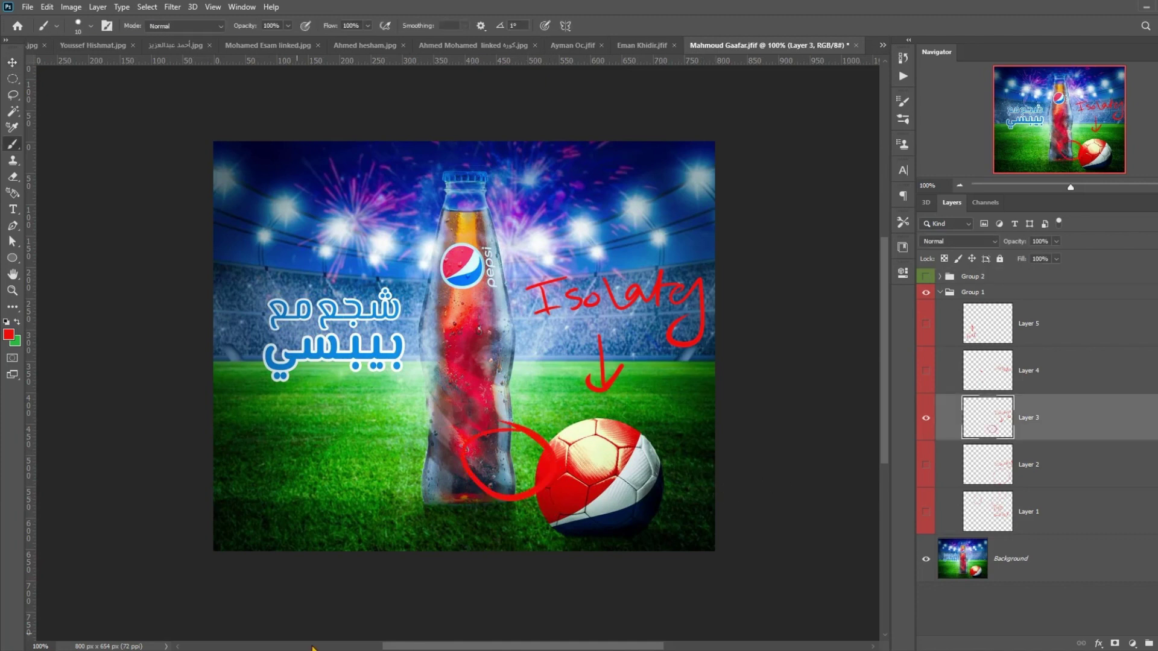
Step: Replace Layer 3 with Layer 4's red "Selection" note and examine the bottle's cut-out edges at 300%
left_click(926, 417)
left_click(926, 371)
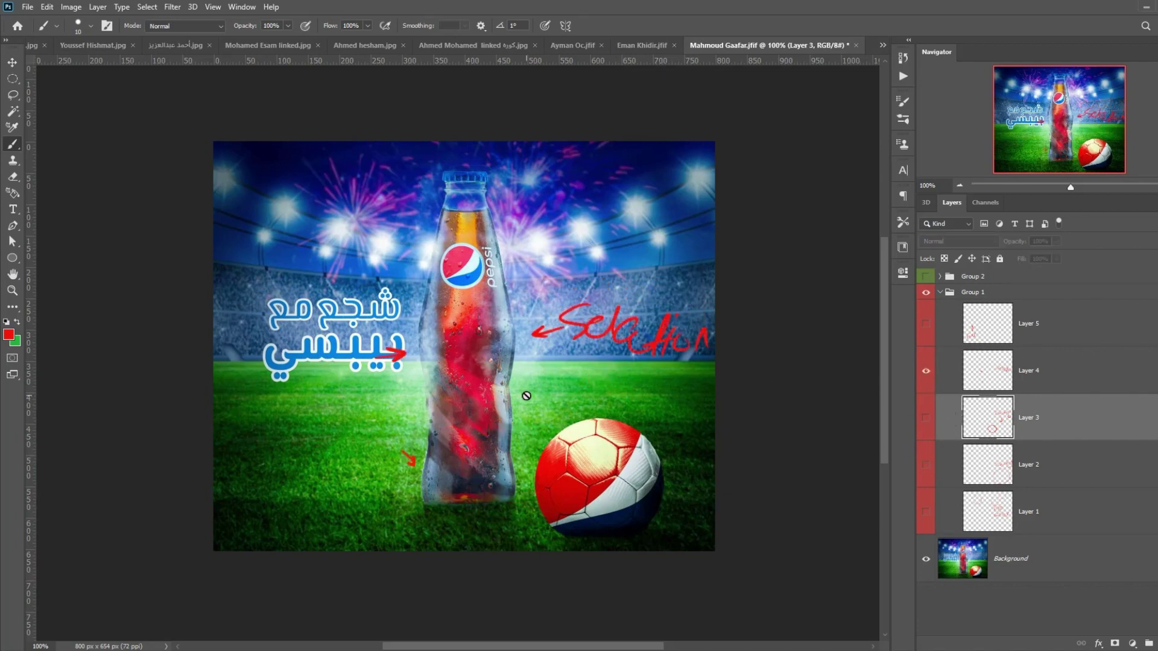
key("ctrl+plus")
key("ctrl+plus")
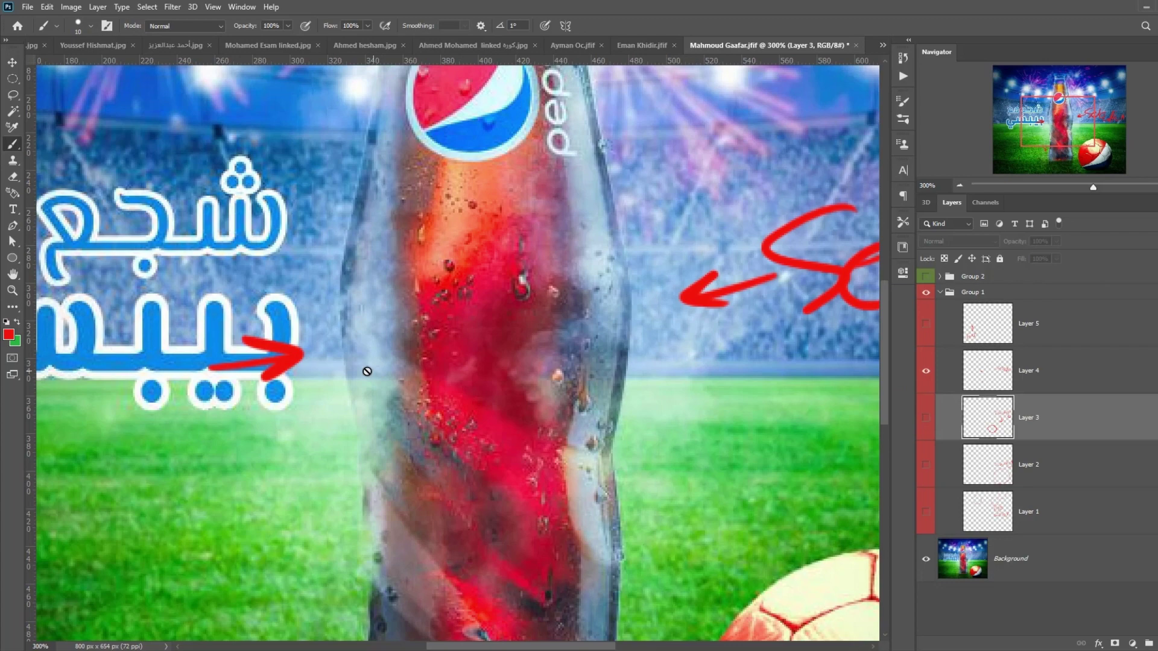
left_click_drag(377, 390, 450, 263)
left_click_drag(452, 328, 491, 539)
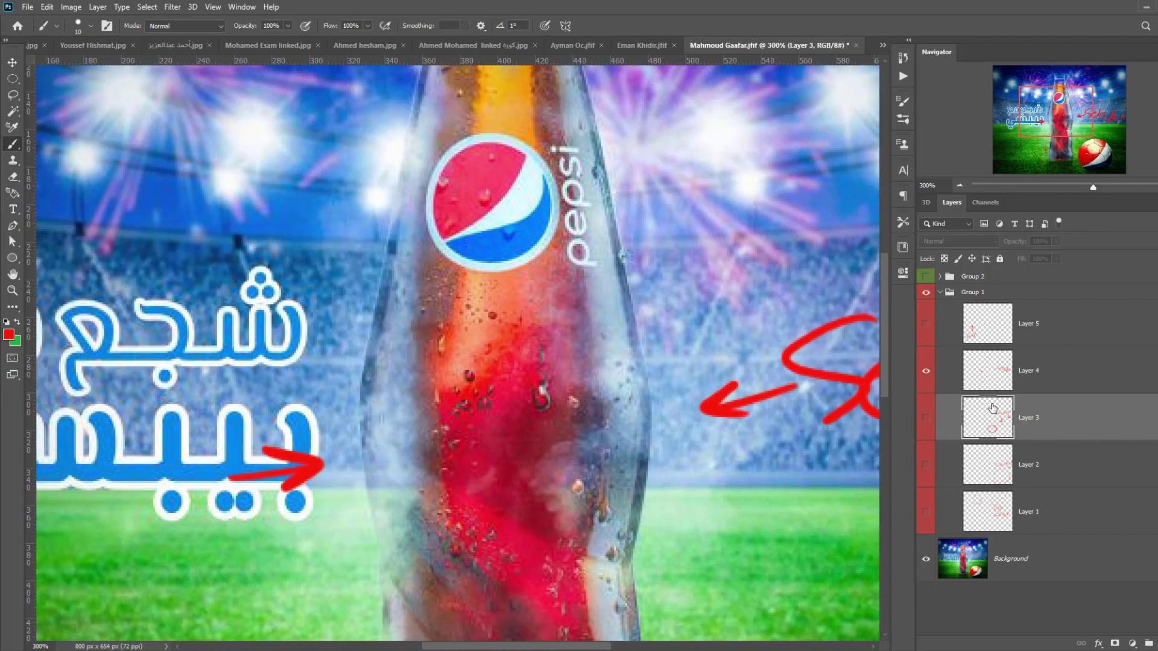
Step: Select Layer 4, inspect the bottle's sides beside the red arrows, and return the view to 100%
left_click(983, 373)
left_click_drag(426, 407, 388, 298)
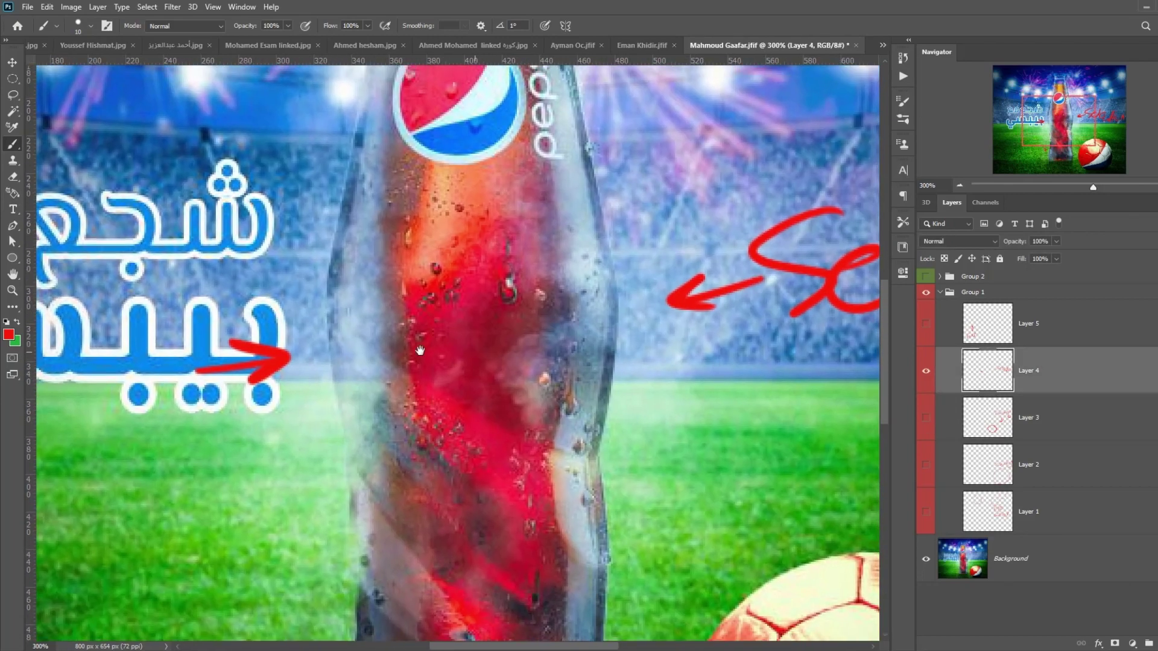
left_click_drag(652, 348, 453, 392)
scroll(453, 391, "down", 4)
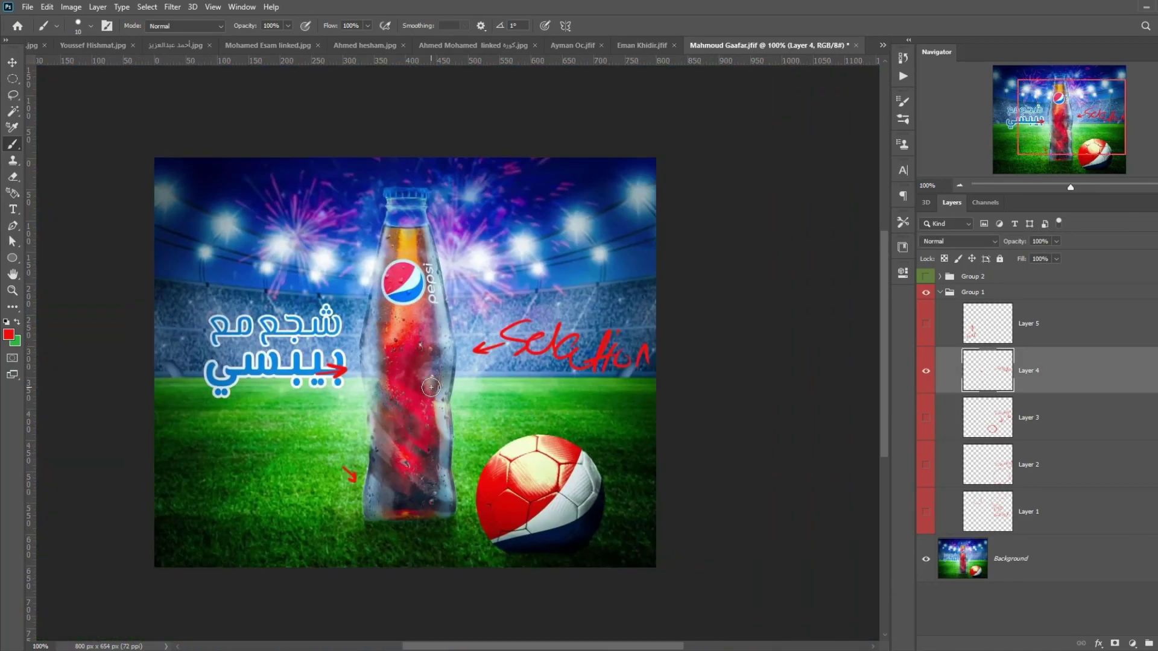
Step: Replace Layer 4 with Layer 5's red "Font" note, examine the Arabic slogan at 200%, and select Layer 5
left_click_drag(419, 396, 449, 394)
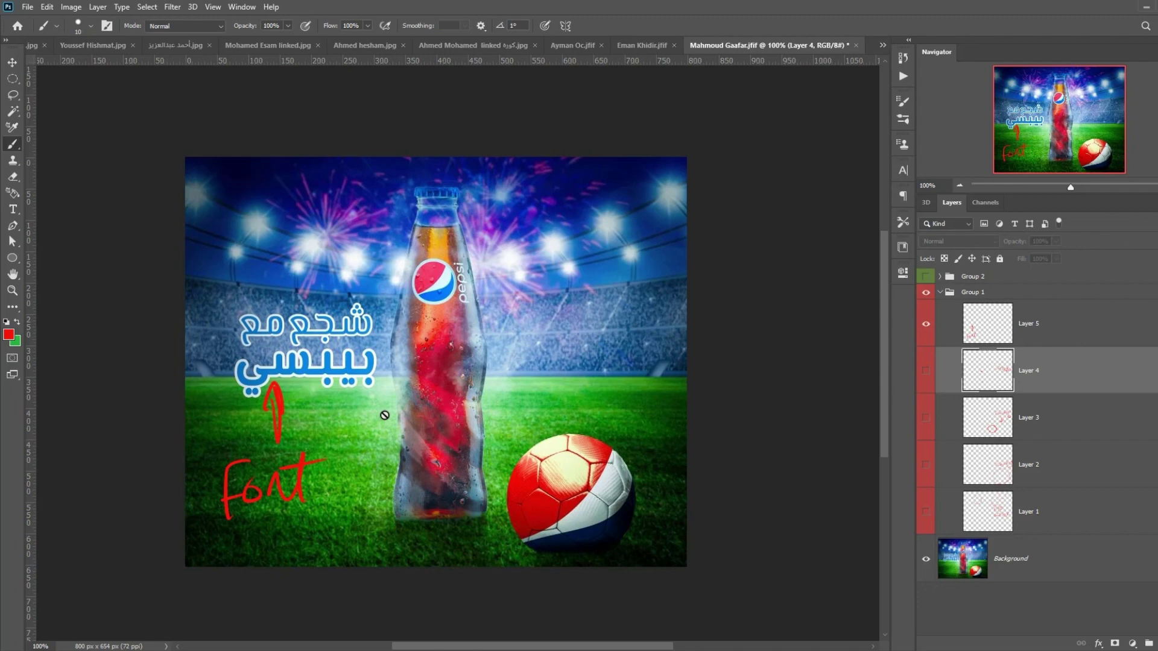
key("ctrl+plus")
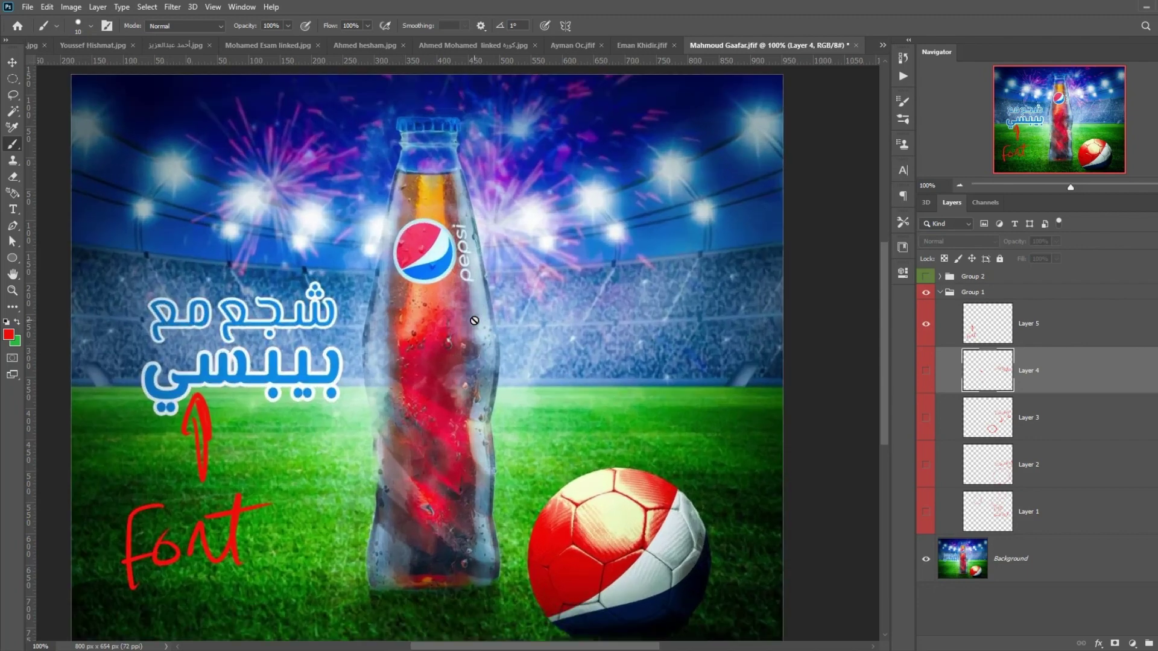
left_click_drag(203, 305, 398, 260)
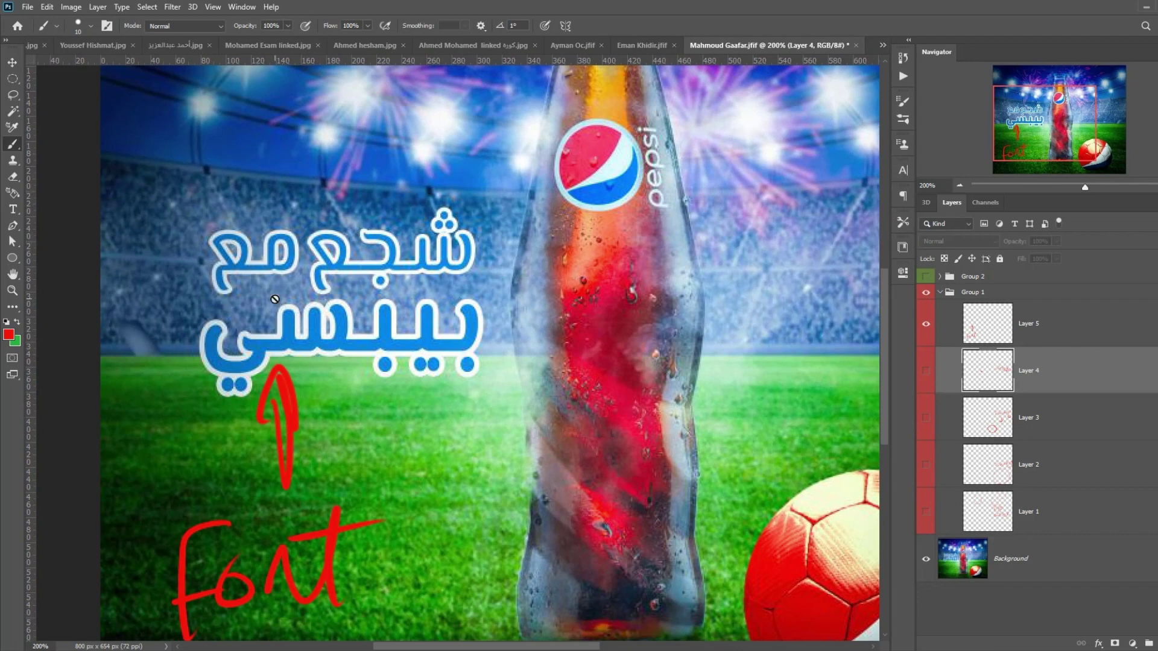
scroll(275, 299, "down", 2)
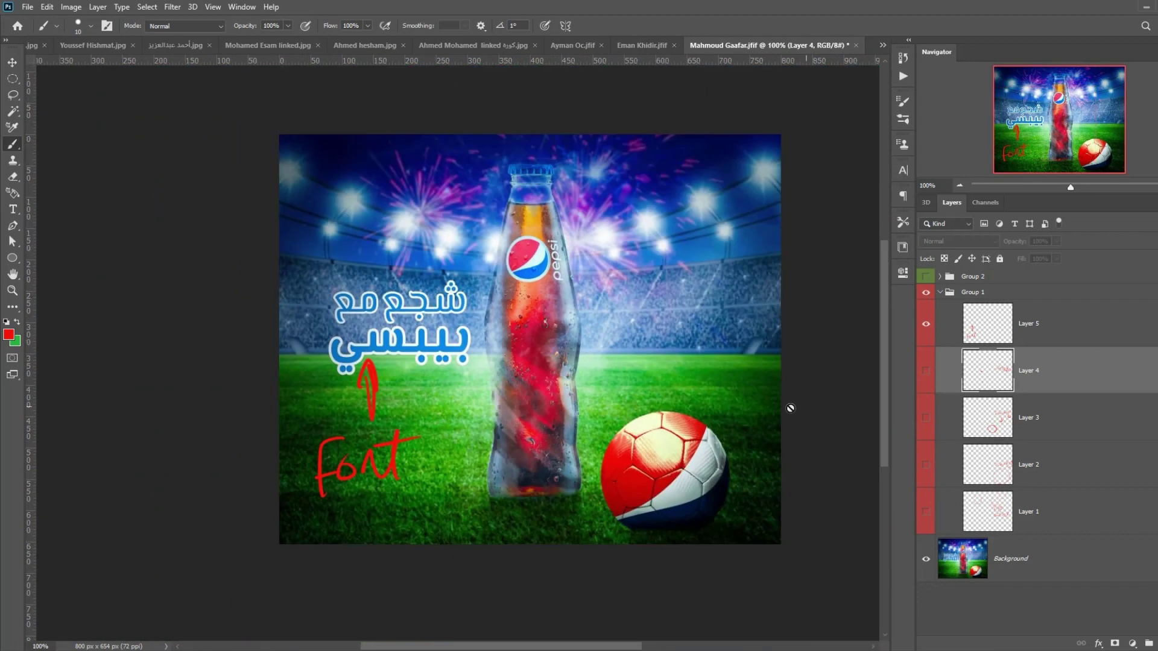
left_click(981, 335)
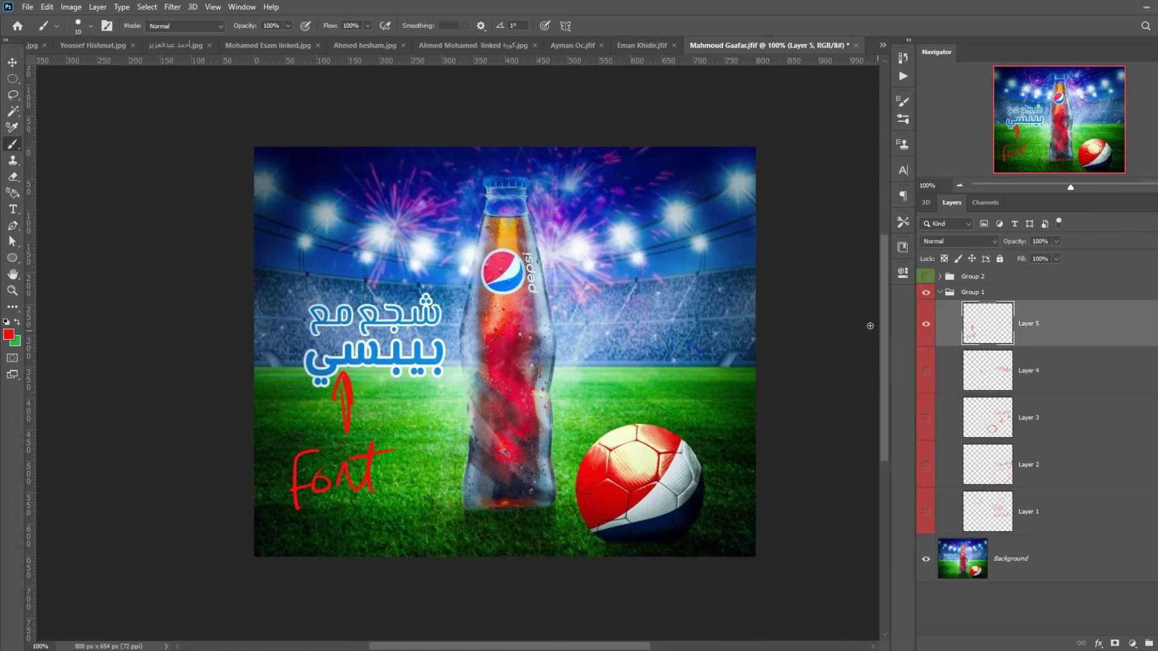
Step: Collapse and hide Group 1, and show Group 2 with only Layer 6's green marks visible and selected
left_click(941, 292)
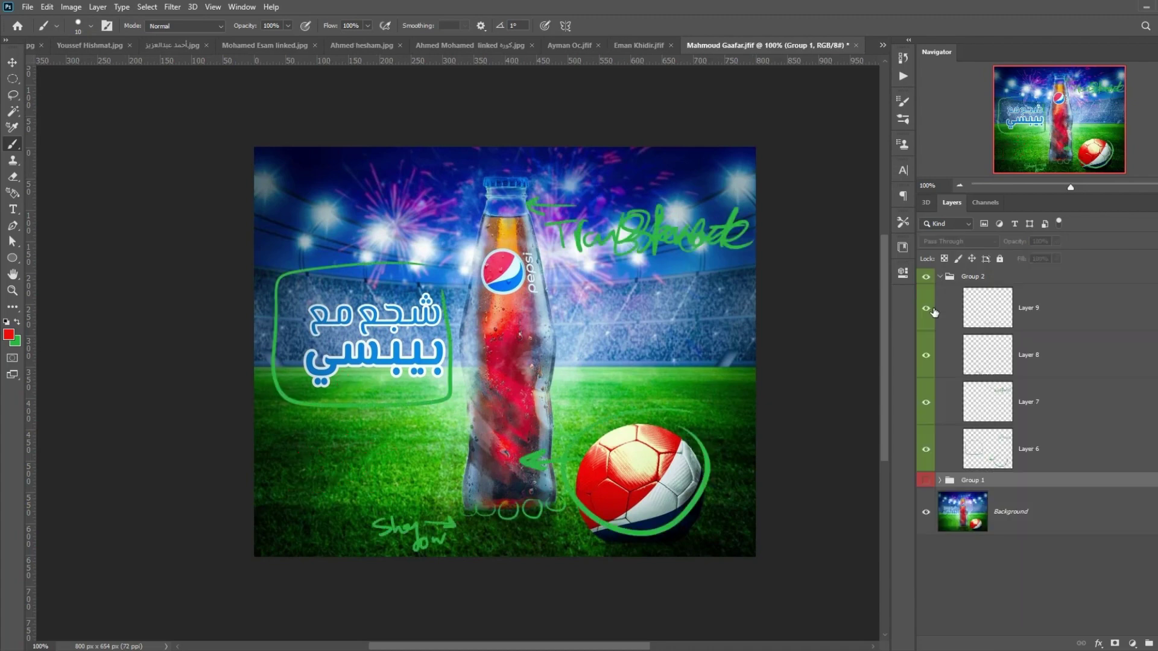
left_click_drag(926, 309, 926, 399)
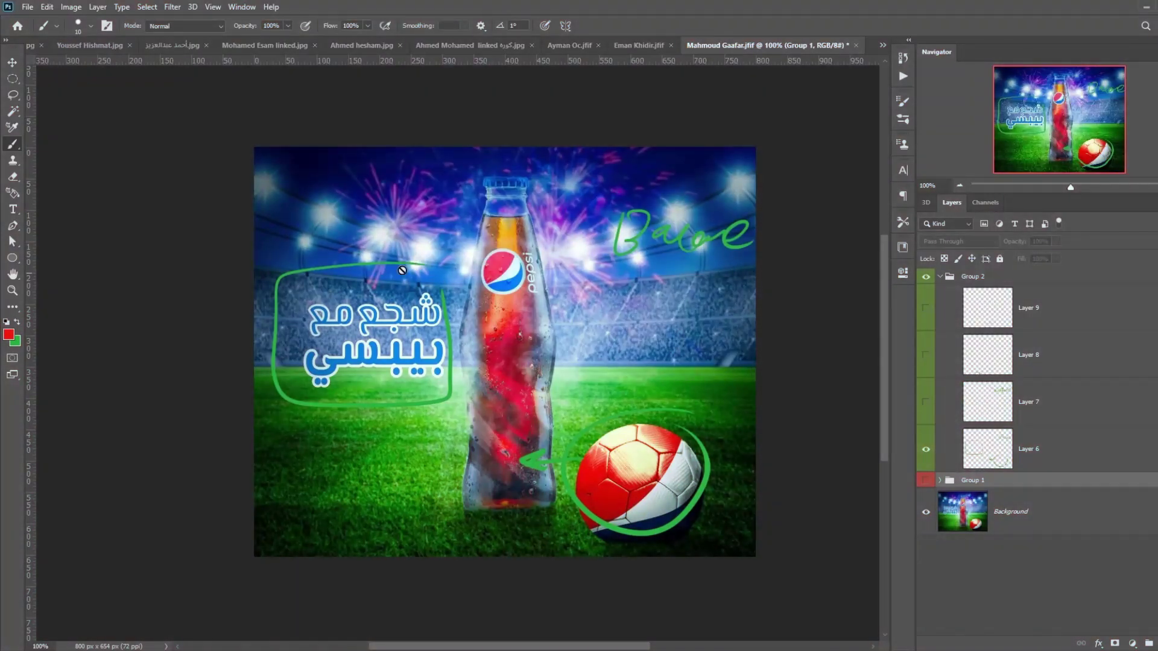
left_click(983, 439)
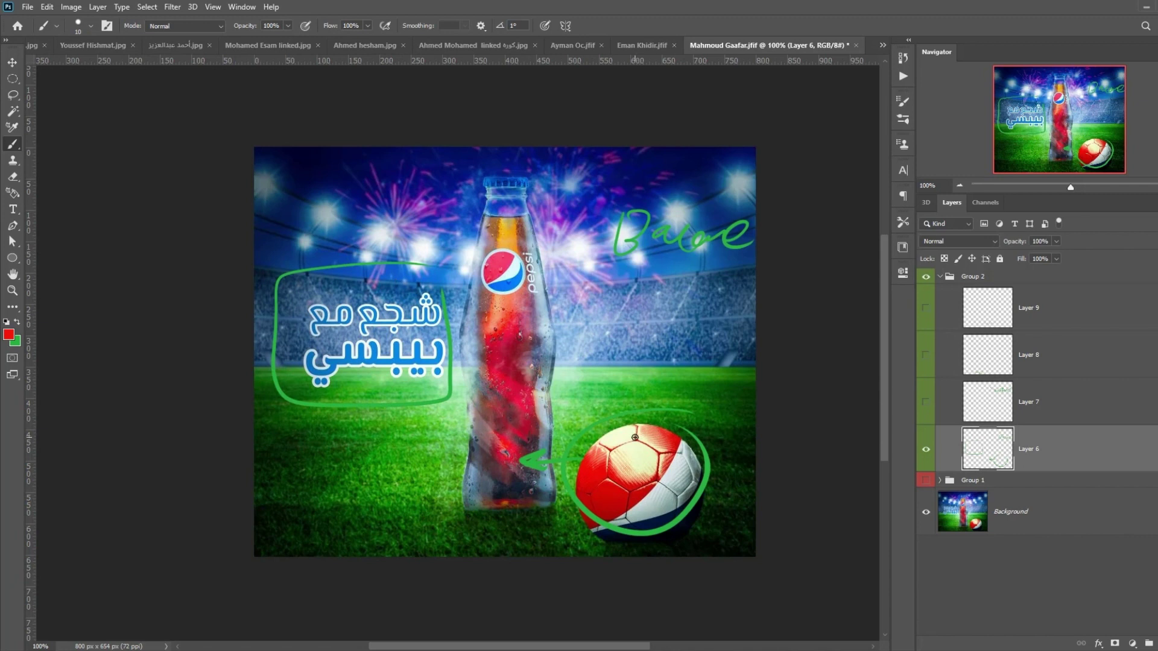
Step: Brush red circles on Layer 6 around the bottle's lower part beside the football and around the slogan
mouse_move(540, 428)
left_mouse_down()
mouse_move(478, 427)
mouse_move(523, 433)
left_mouse_up()
key("ctrl+z")
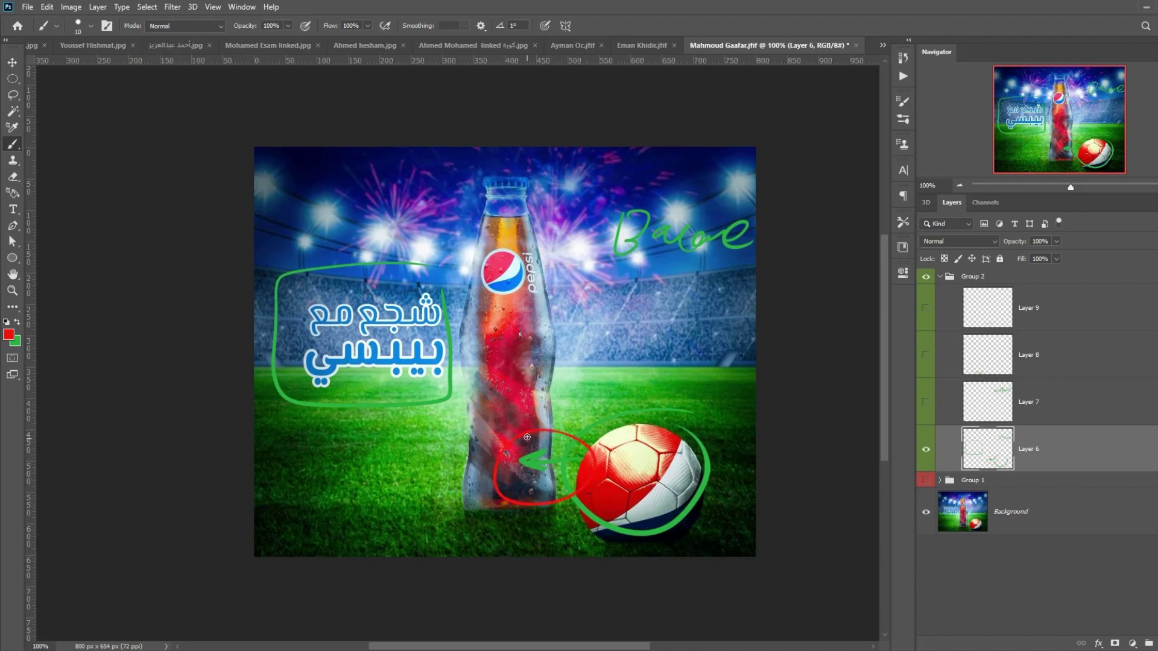
left_click_drag(354, 305, 440, 304)
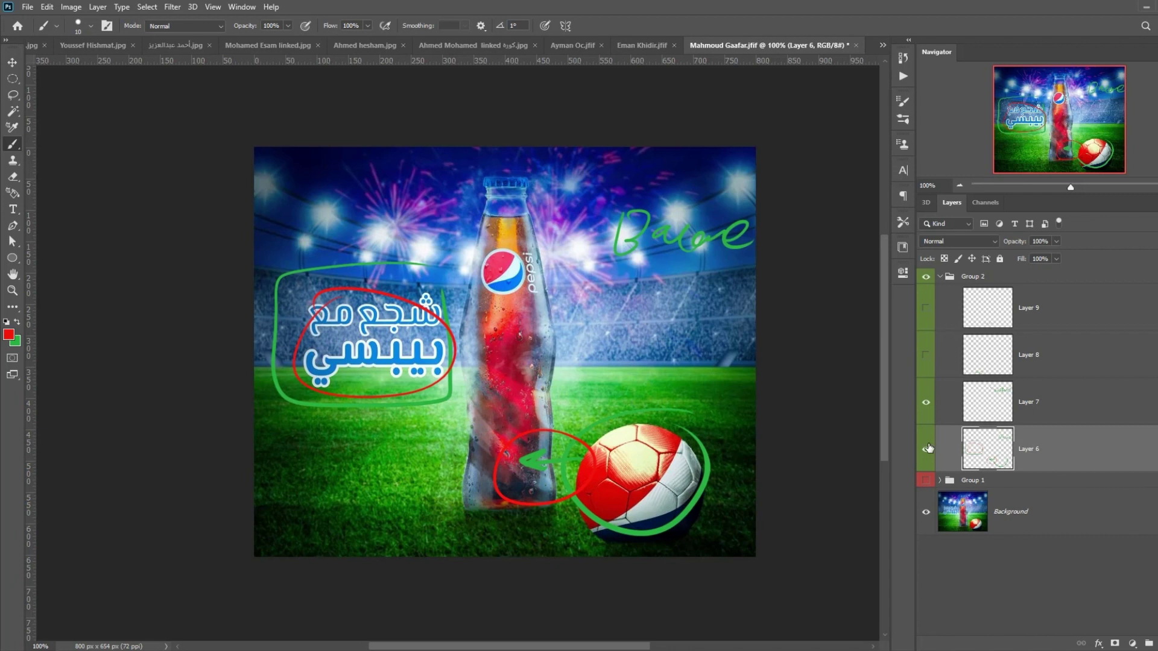
Step: Replace Layer 6 with Layer 7's green transparency note and try a brush mark around the bottle's neck
left_click(926, 402)
left_click(926, 449)
left_click(1065, 415)
left_click_drag(489, 187, 520, 196)
key("ctrl+z")
Step: Replace Layer 7 with Layer 8's green "Shadow" note and try brush marks on the grass beneath the bottle
left_click(989, 368)
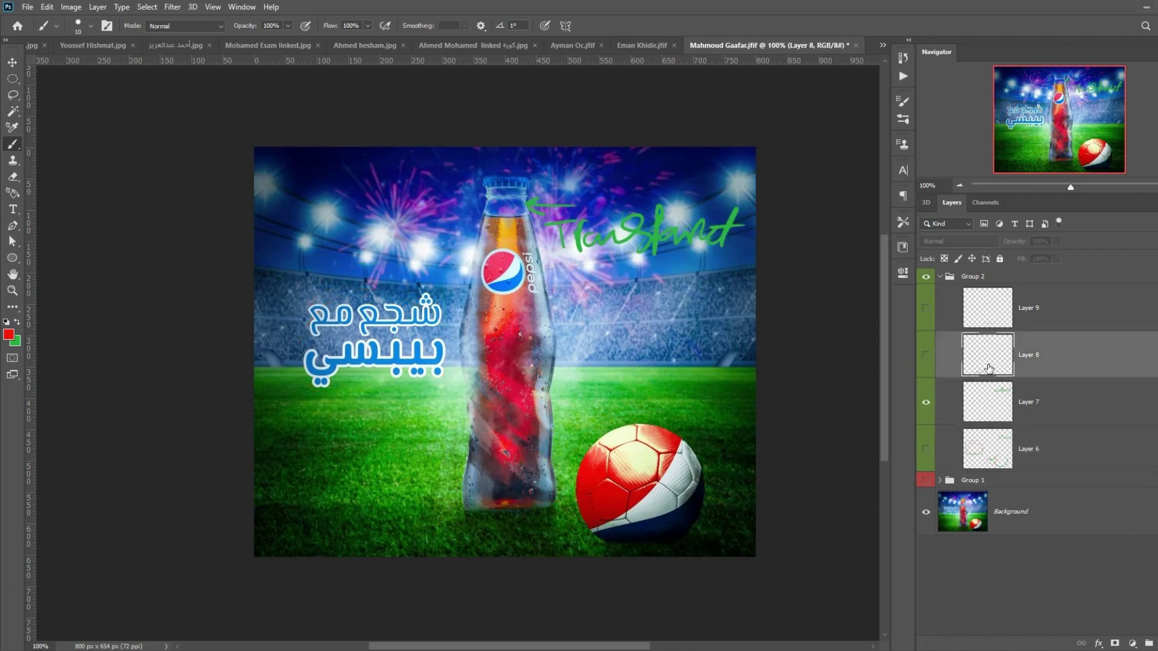
left_click(925, 402)
left_click(926, 355)
left_click_drag(485, 498, 500, 434)
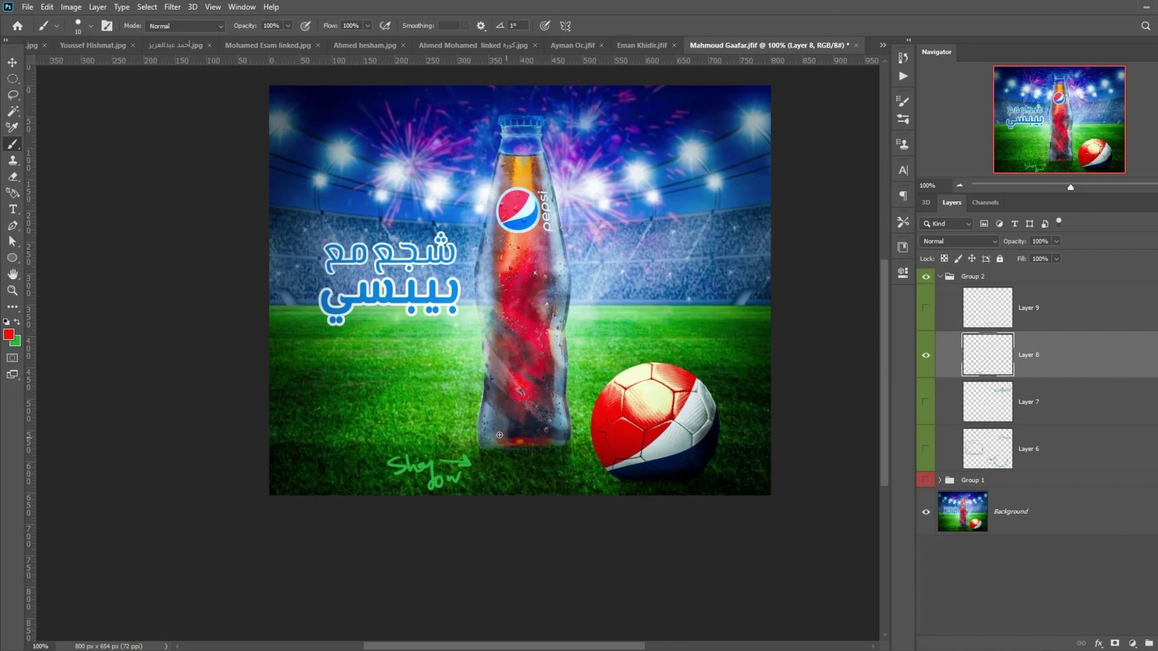
left_click_drag(481, 453, 531, 518)
left_click_drag(565, 447, 569, 584)
key("ctrl+z")
key("ctrl+z")
Step: Replace Layer 8 with Layer 9's green circles, select Layer 9, and compare the bottle's base with them hidden and shown at 300%
left_click(926, 356)
left_click(926, 308)
left_click_drag(535, 385, 526, 363)
key("ctrl+plus")
key("ctrl+plus")
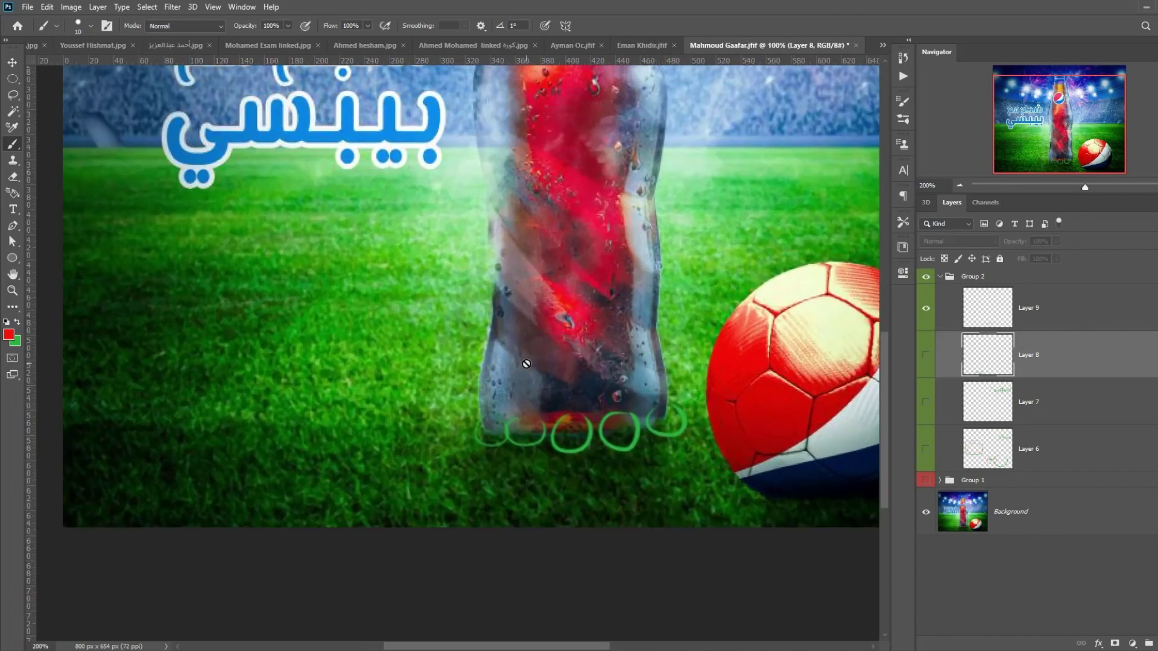
left_click_drag(585, 452, 457, 394)
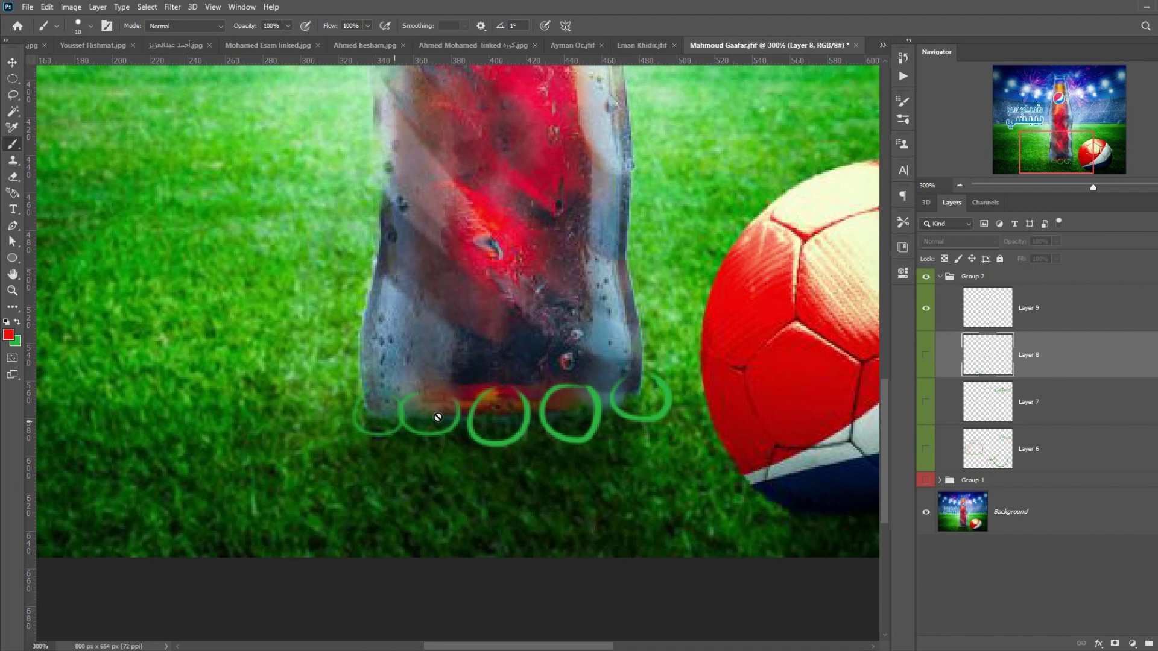
left_click(926, 308)
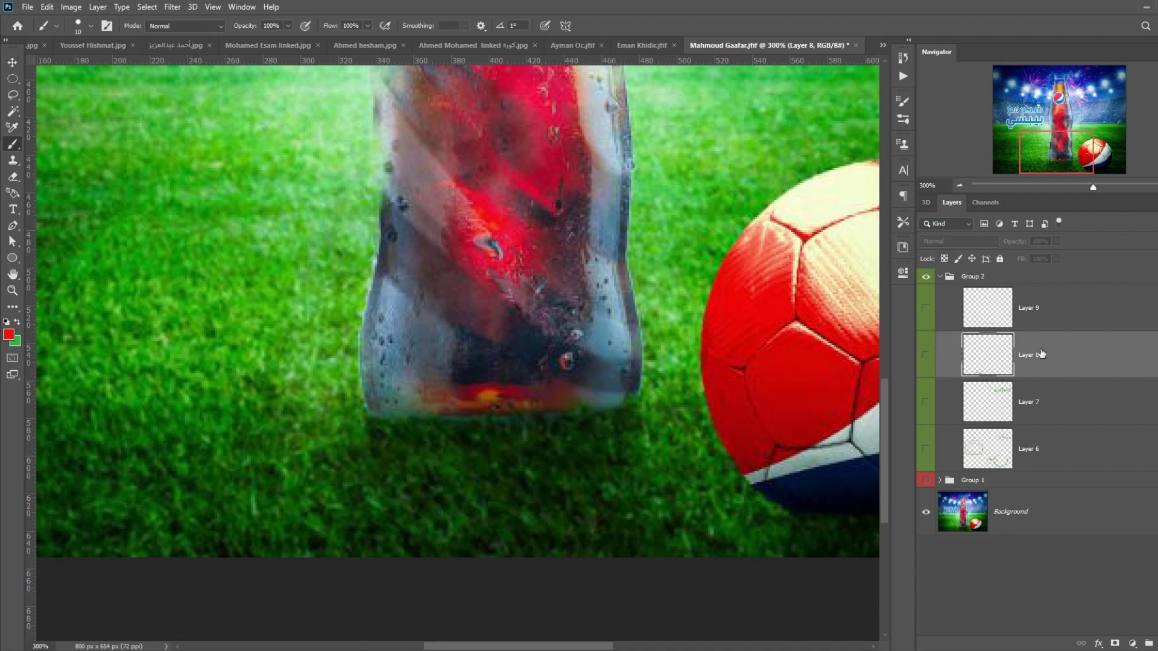
left_click(1004, 308)
left_click(926, 308)
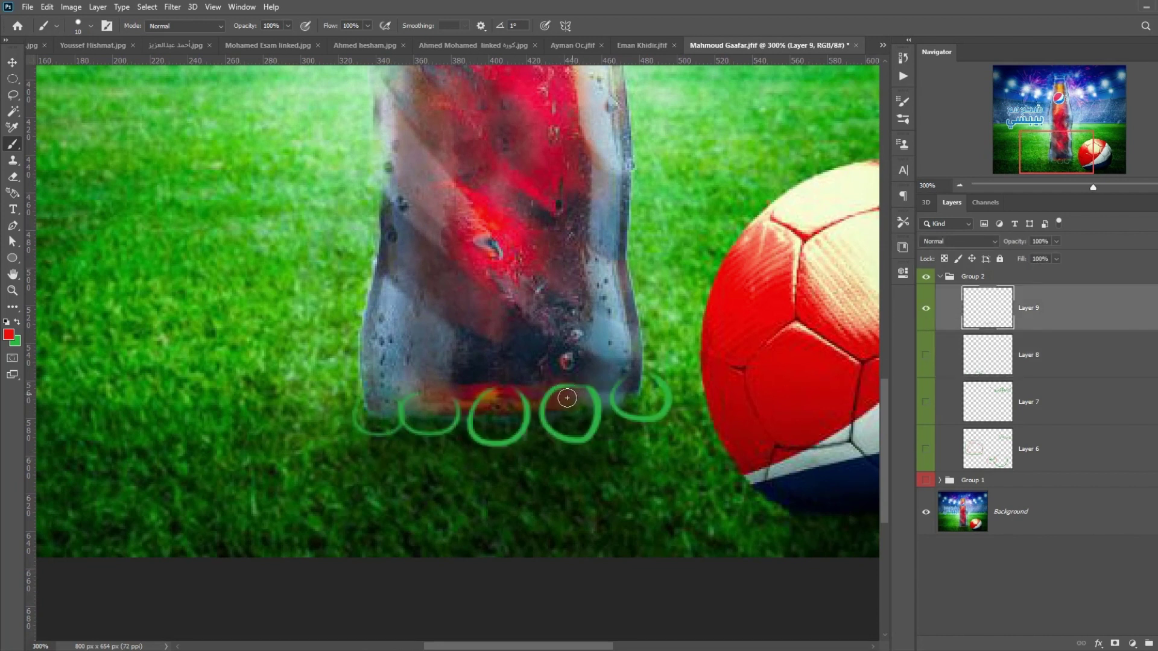
Step: Brush red circles along the bottle's base on a new layer in Group 2, and hide both Layer 9 and the new layer
key("ctrl+comma")
left_click(1153, 644)
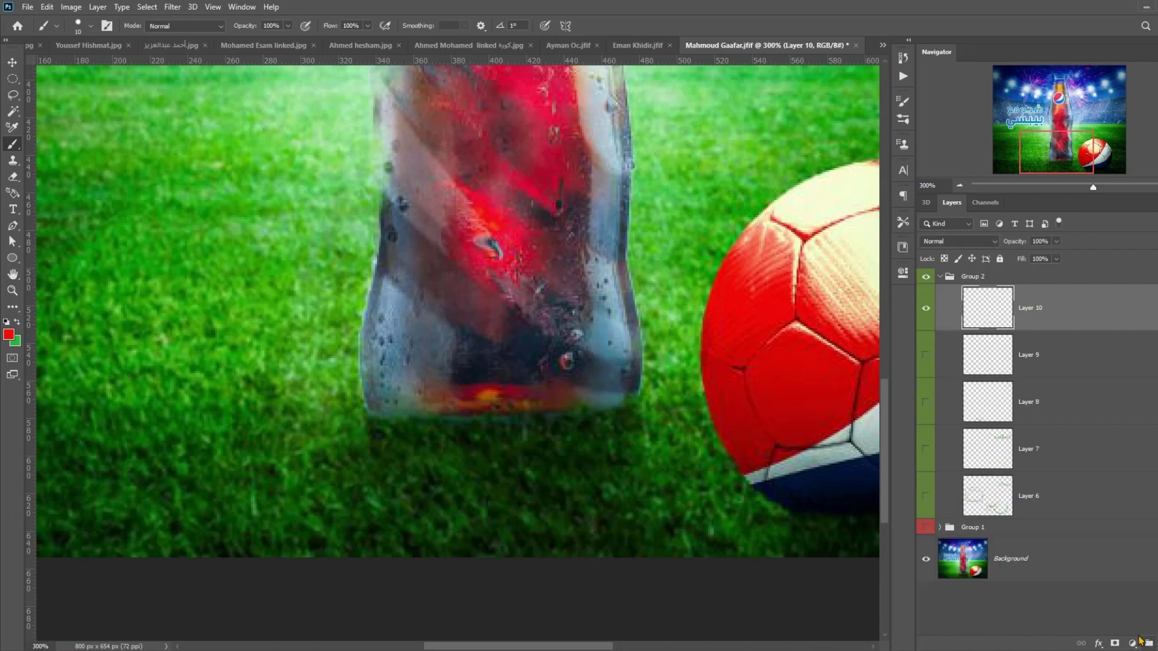
mouse_move(580, 389)
left_mouse_down()
mouse_move(645, 398)
mouse_move(616, 412)
mouse_move(362, 399)
left_mouse_up()
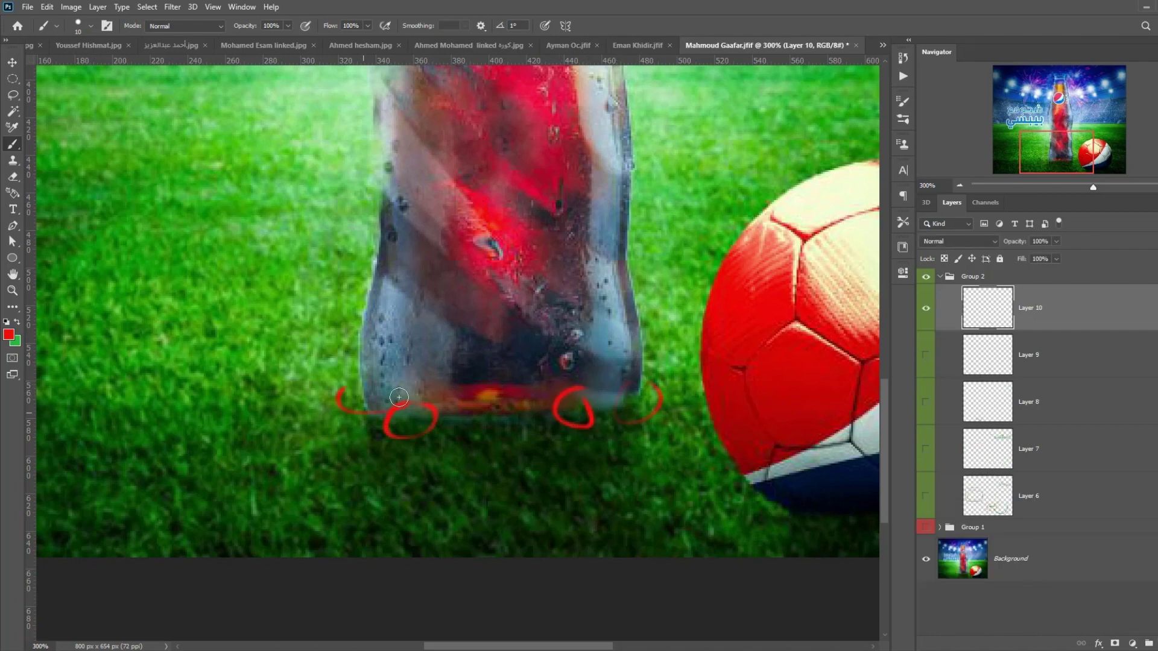
left_click(926, 308)
Step: Examine the football's lower edge on the grass at 300%, and return to the whole poster at 66.67%
scroll(777, 396, "right", 6)
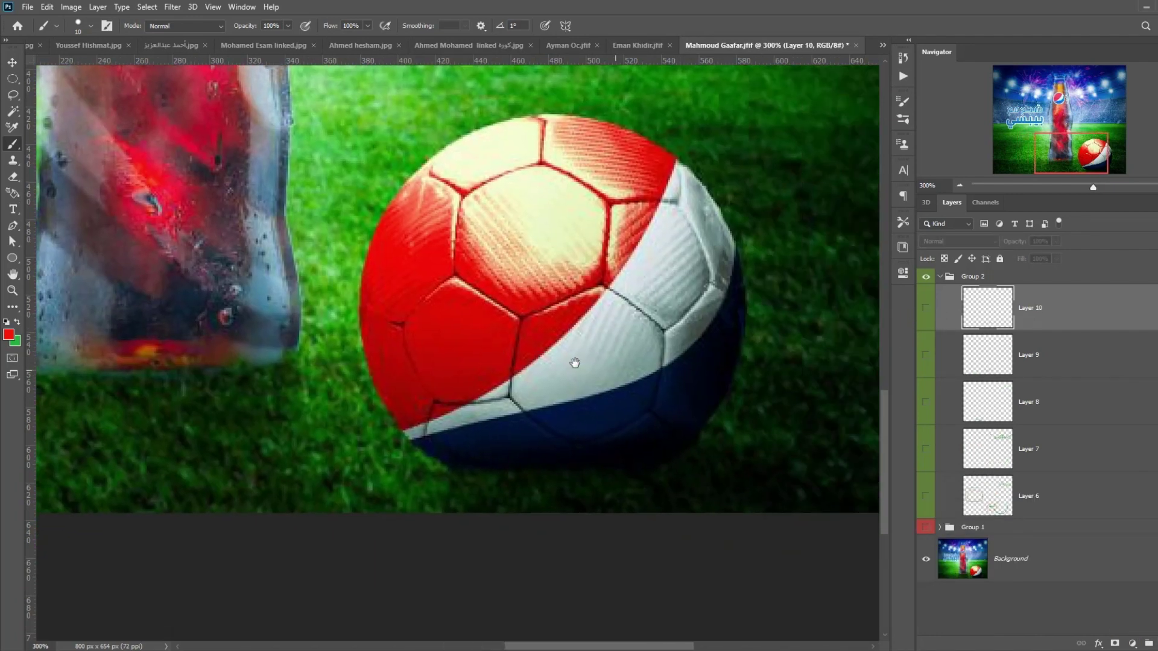
scroll(431, 392, "left", 2)
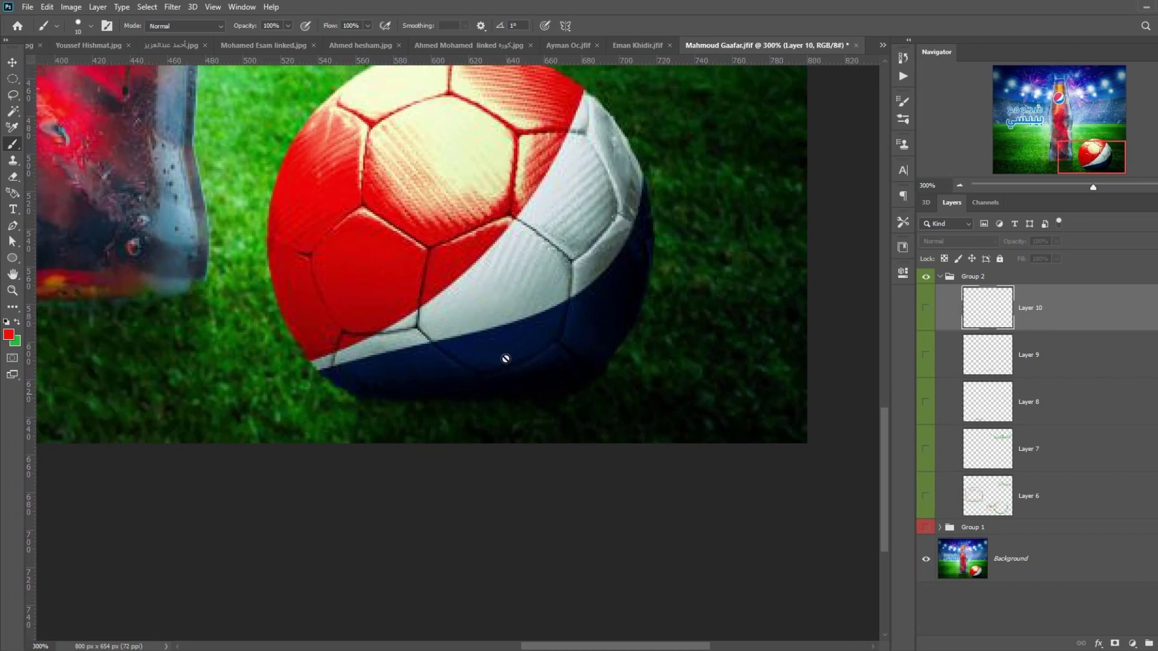
left_click(960, 186)
left_click(959, 186)
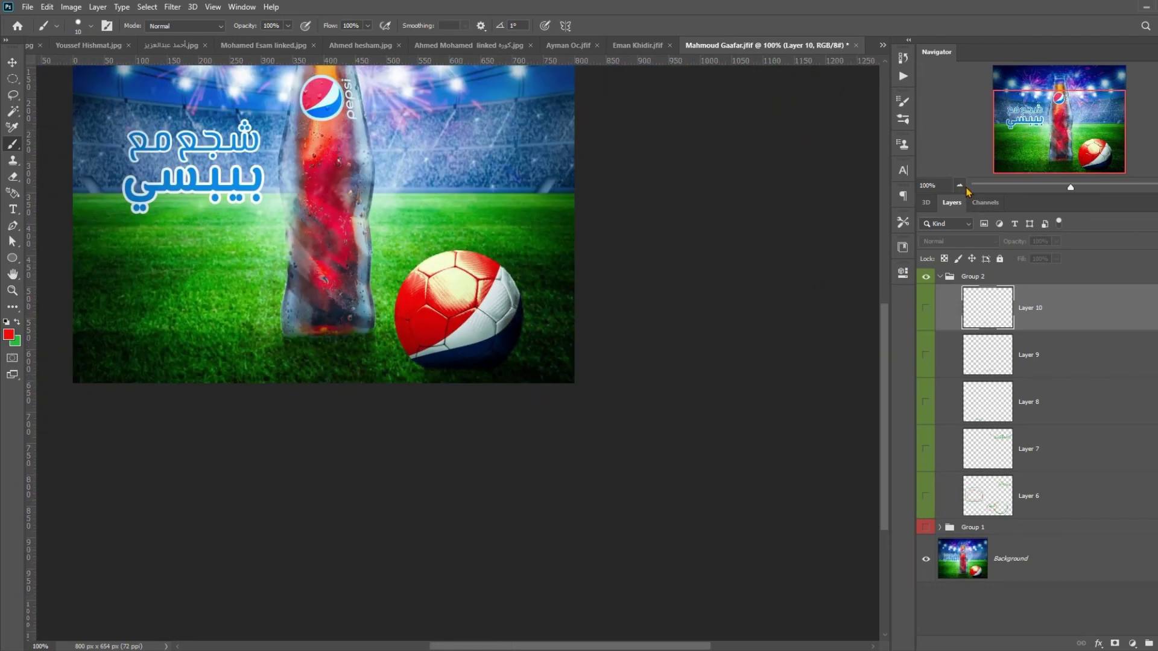
left_click(960, 186)
left_click_drag(524, 341, 647, 430)
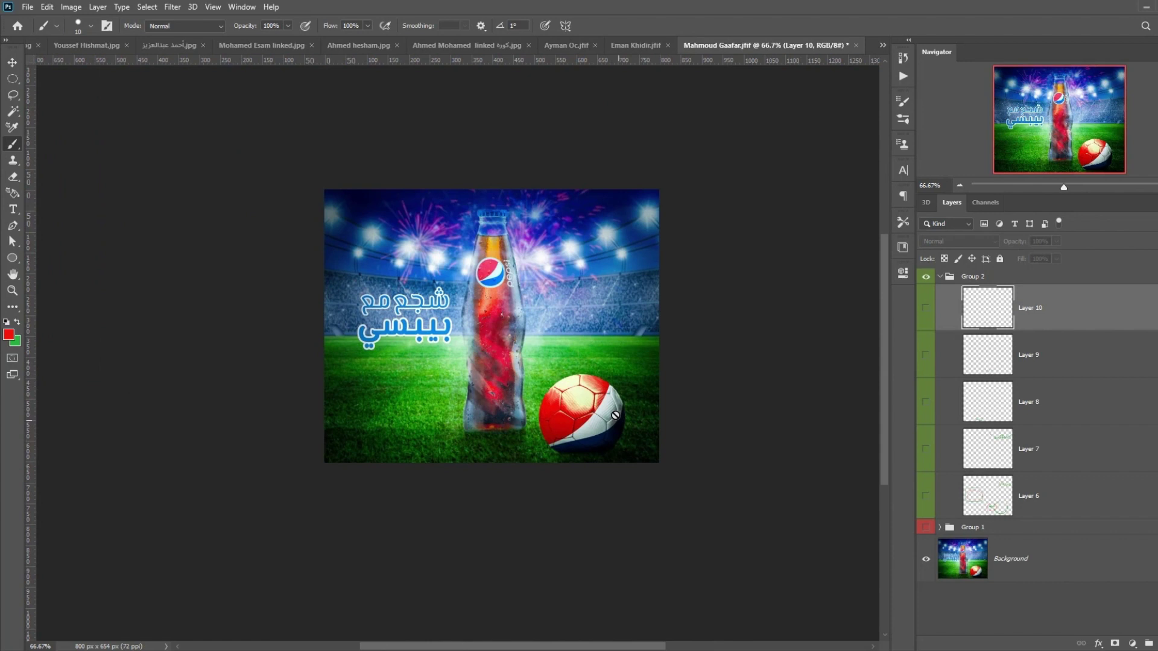
Step: Collapse and hide Group 2, leaving the poster without annotations
left_click(939, 277)
left_click_drag(521, 281, 435, 304)
left_click(926, 278)
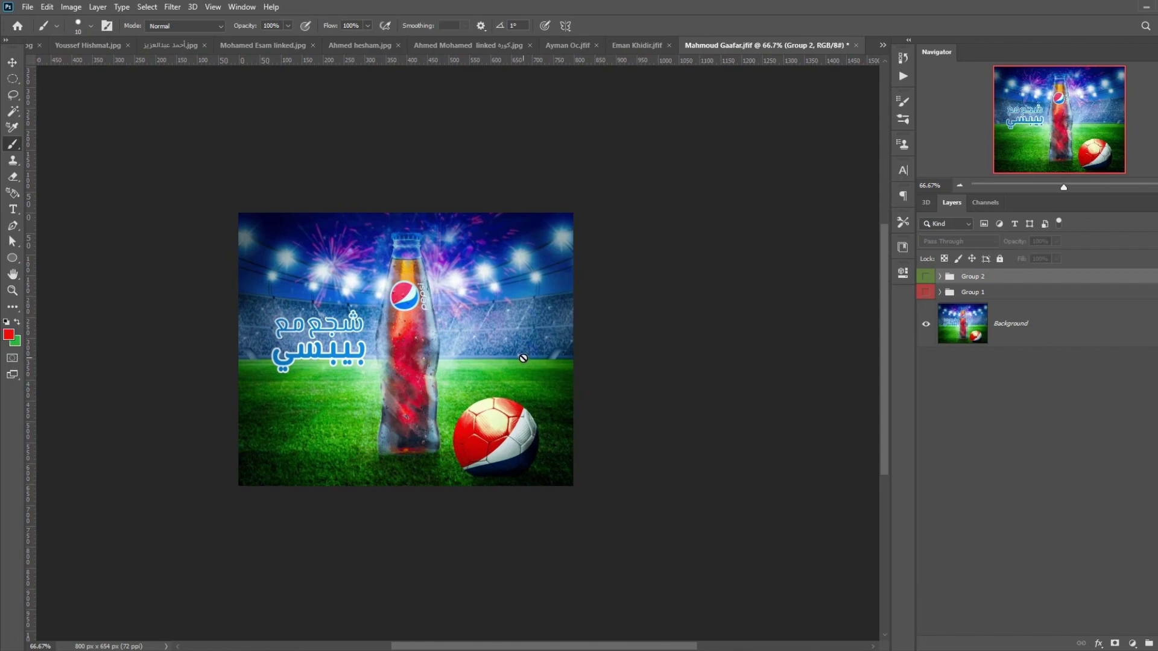